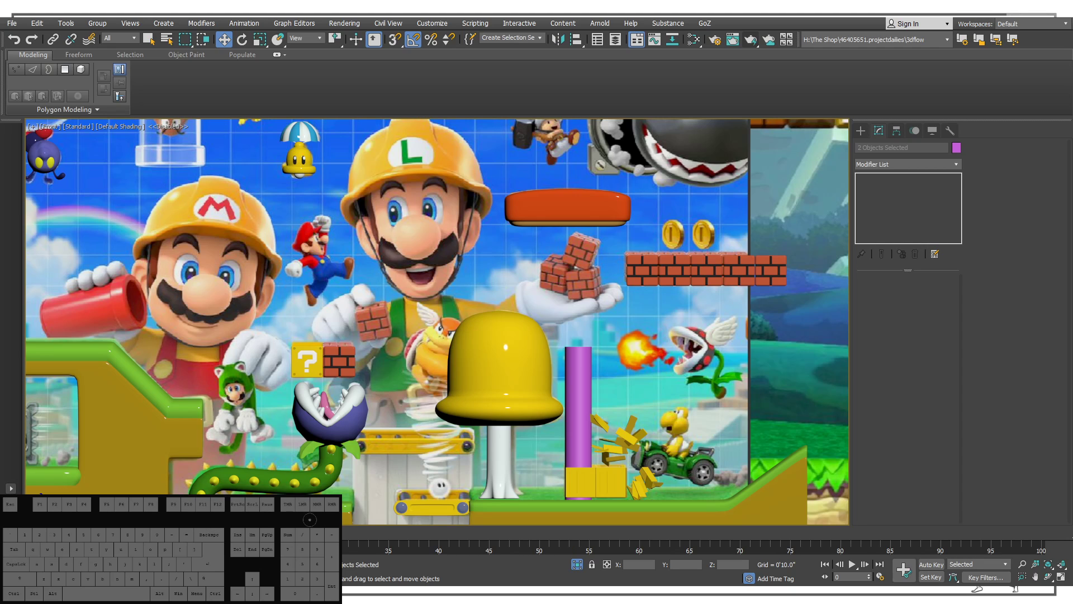
Examine the existing scene models against the reference images, focusing on the area around the green car.
scroll(534, 409, up, 8)
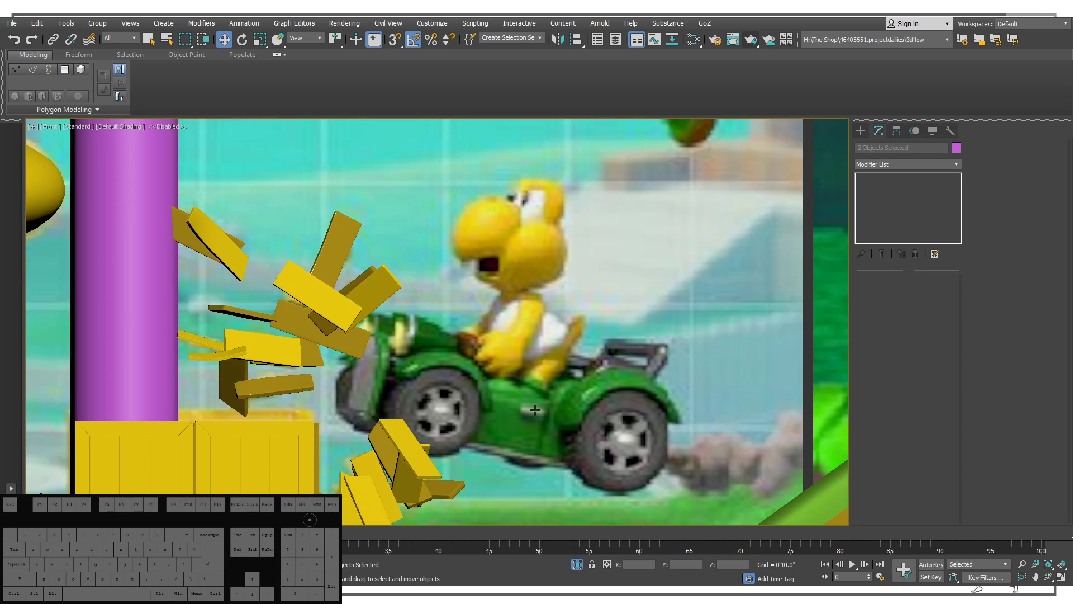
middle_drag(535, 410, 510, 327)
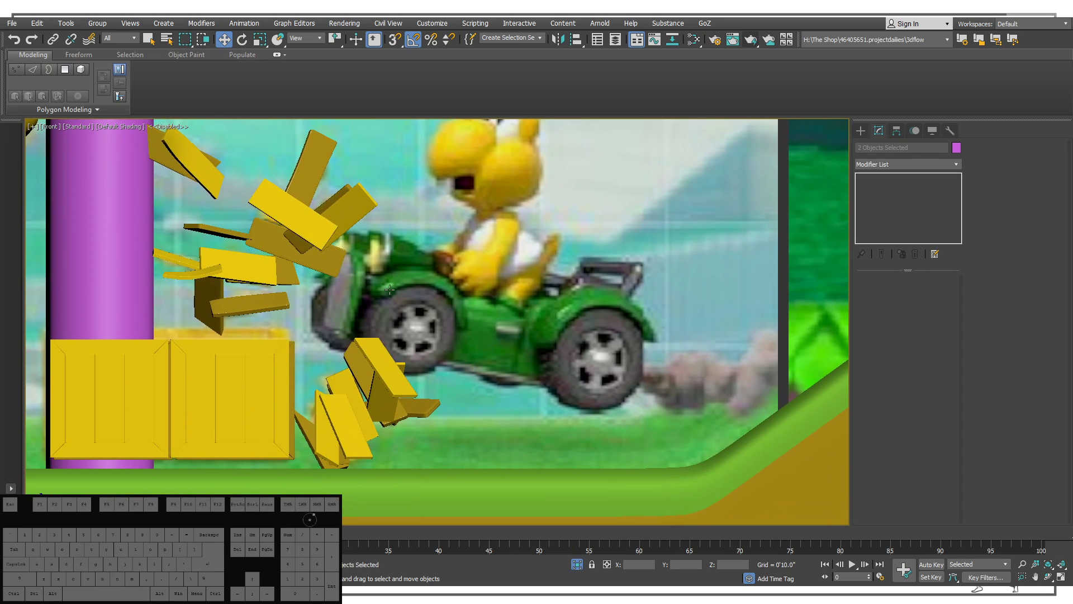
scroll(511, 293, down, 3)
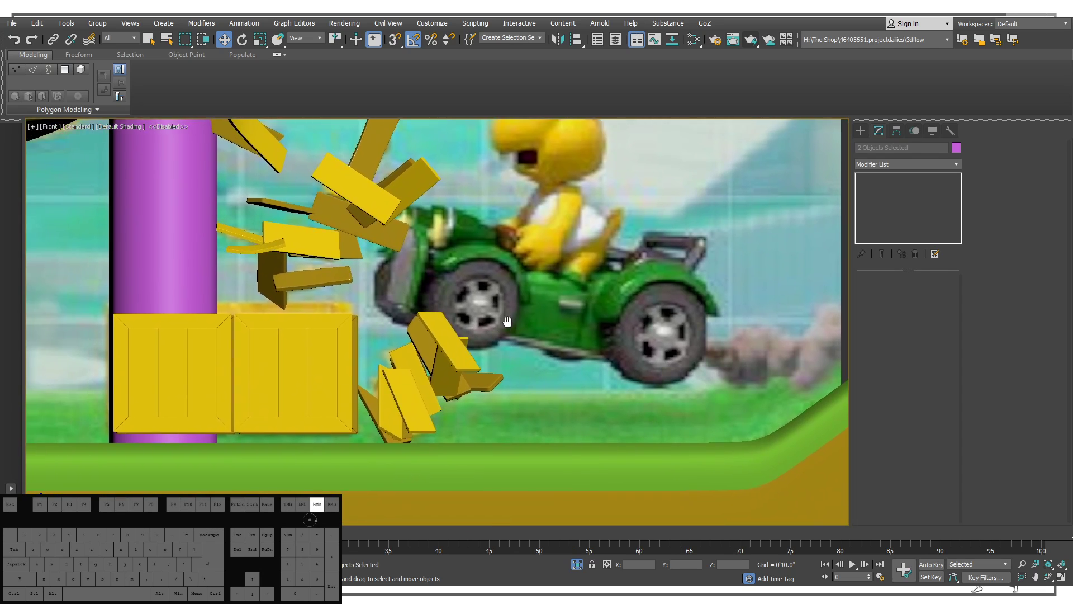
scroll(513, 314, down, 4)
scroll(526, 296, up, 2)
scroll(536, 285, down, 5)
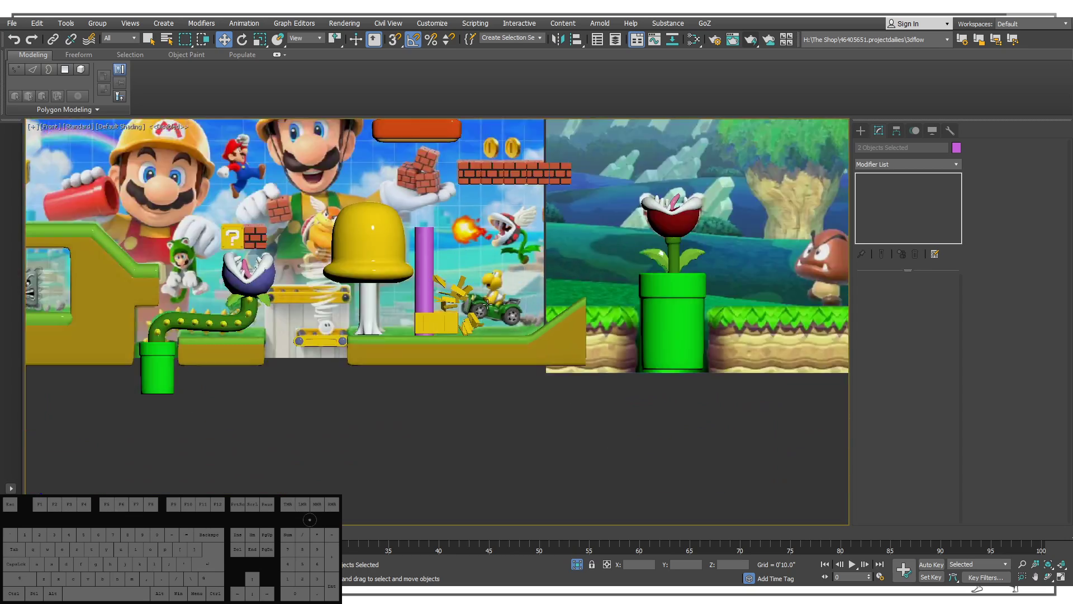
middle_drag(550, 270, 518, 353)
drag(423, 164, 505, 202)
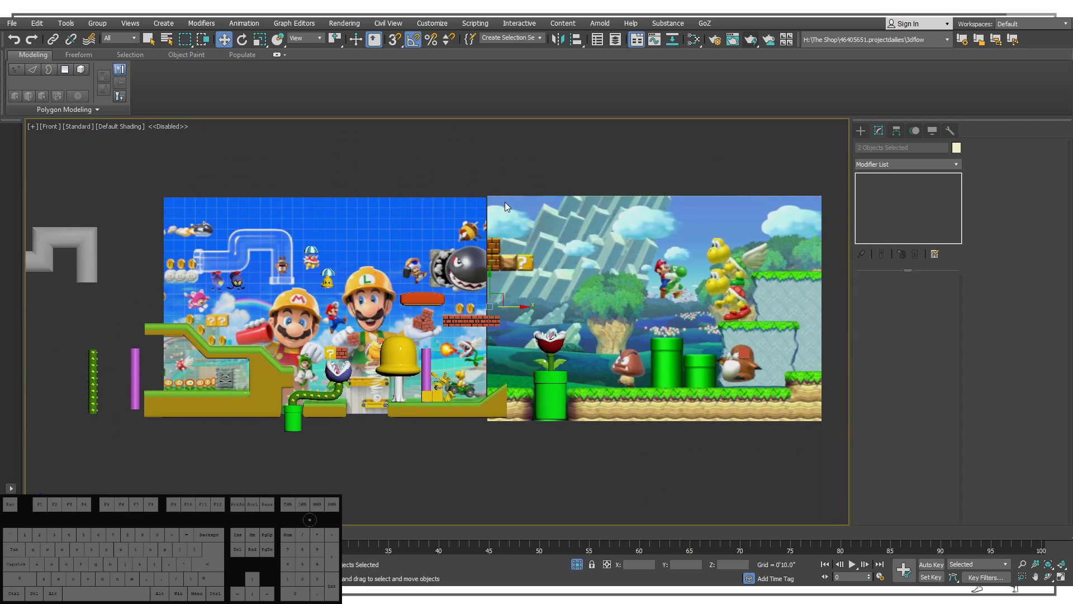
click(539, 121)
middle_drag(446, 394, 446, 300)
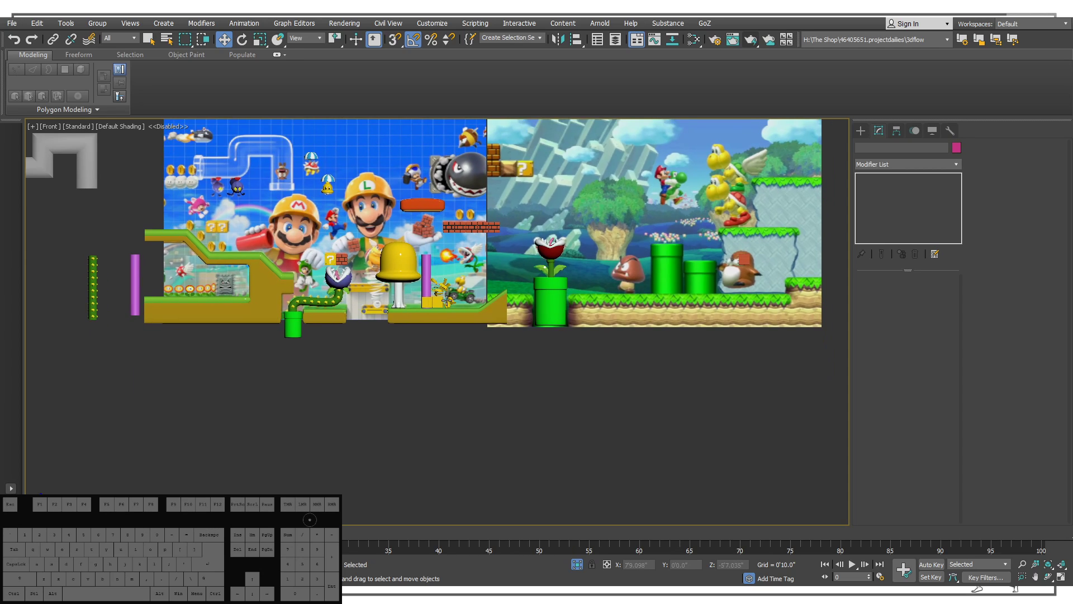
scroll(446, 300, up, 8)
scroll(487, 332, down, 2)
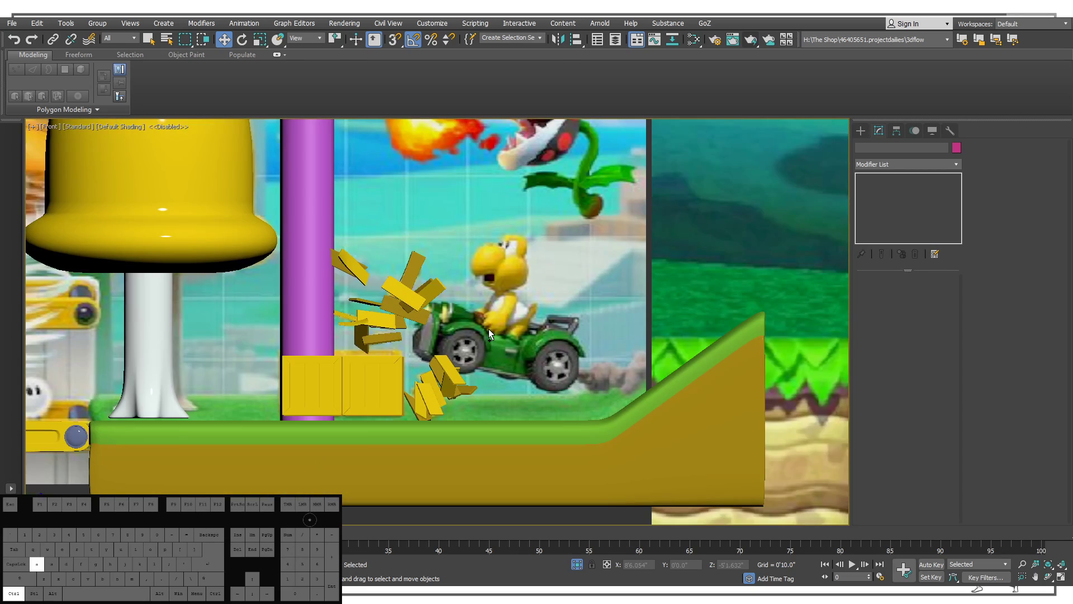
Delete all selectable models from the scene, keeping only the reference images, and display the front view shaded with edged faces.
key(ctrl+a)
scroll(489, 327, down, 8)
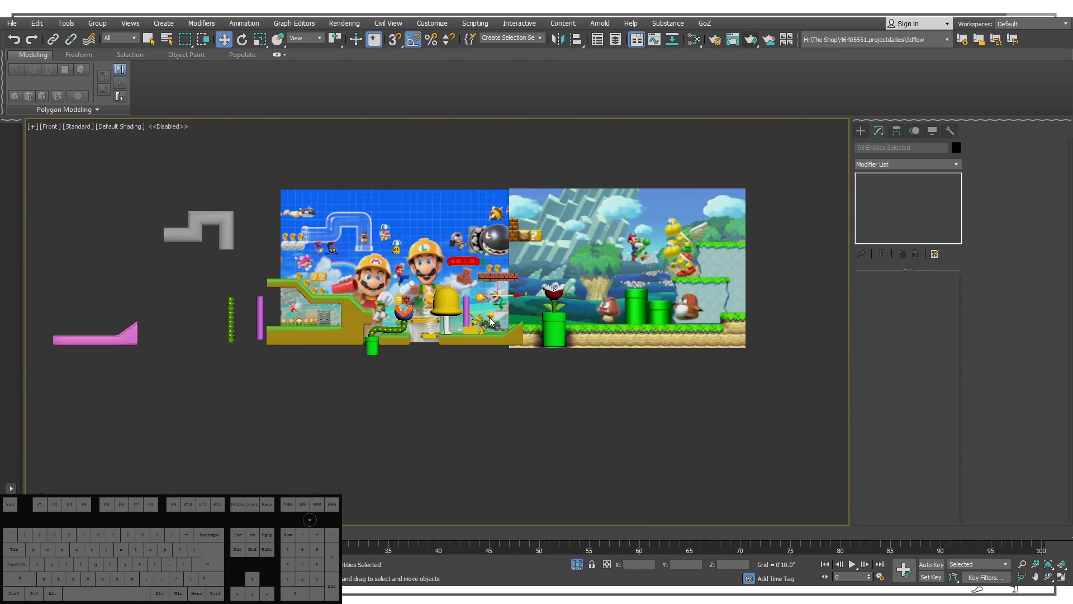
key(F3)
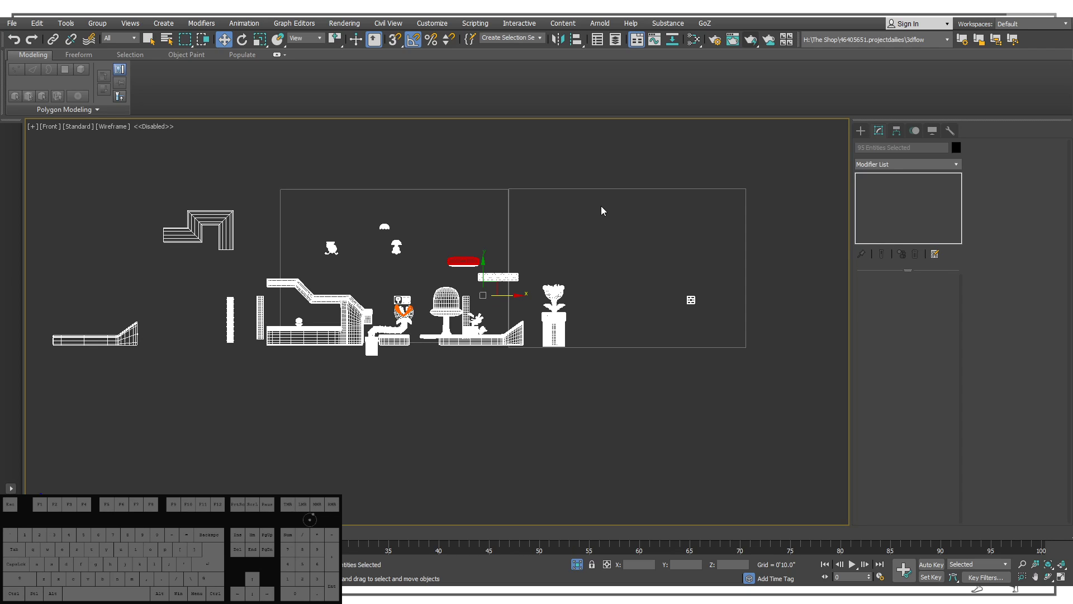
key(Delete)
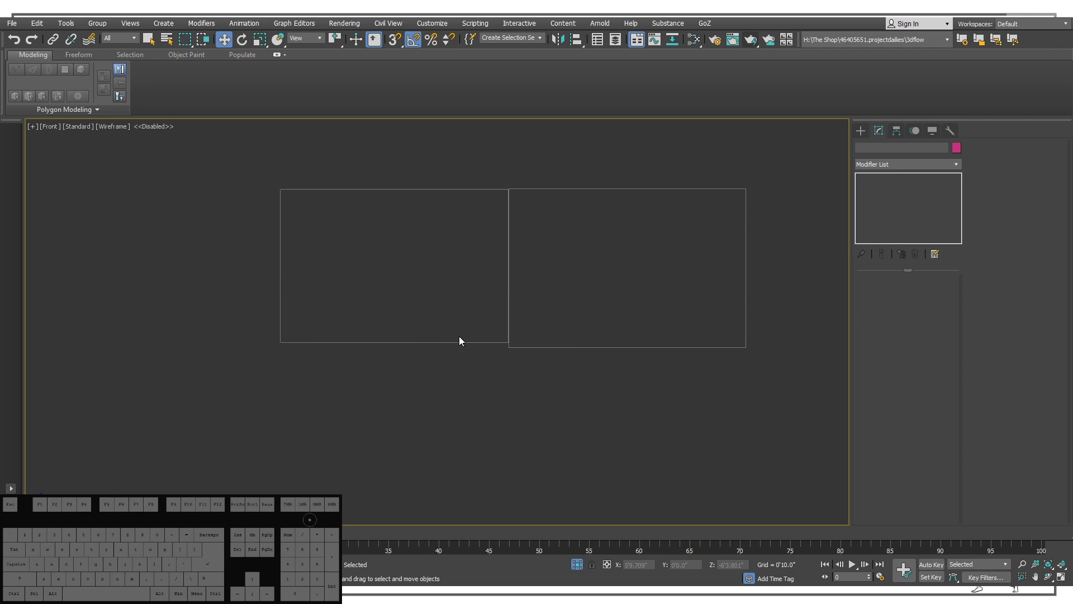
mouse_move(459, 336)
middle_down()
mouse_move(441, 374)
mouse_move(492, 377)
mouse_move(361, 287)
middle_up()
key(F3)
key(F4)
Examine the green car and its yellow driver in the reference image, including the wheels, fenders and body.
scroll(427, 393, up, 5)
middle_drag(534, 326, 420, 318)
scroll(420, 319, up, 10)
scroll(343, 330, down, 4)
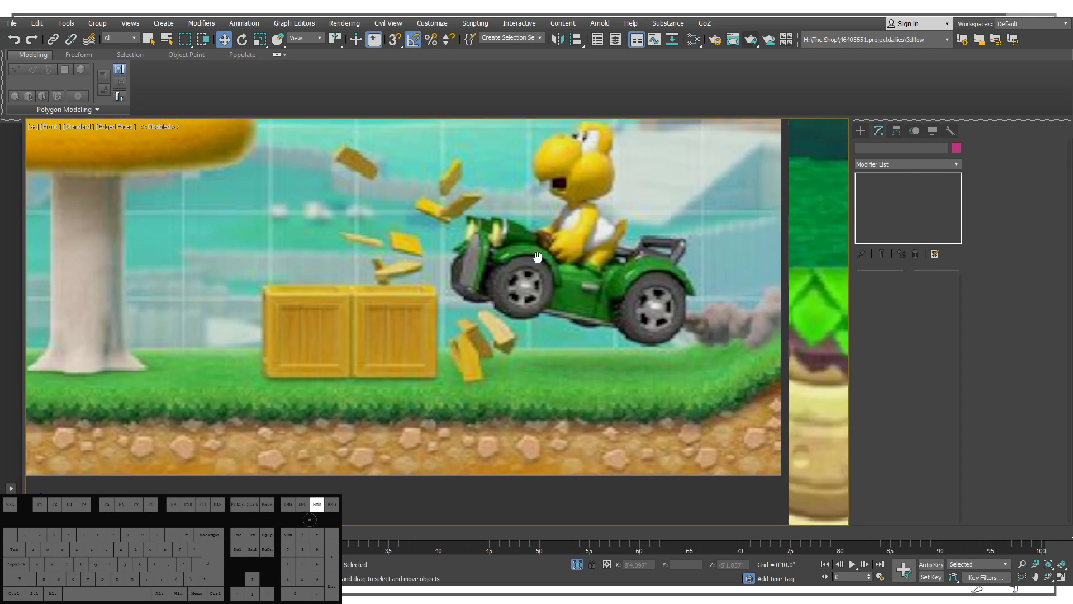
scroll(484, 250, up, 2)
middle_drag(484, 250, 471, 308)
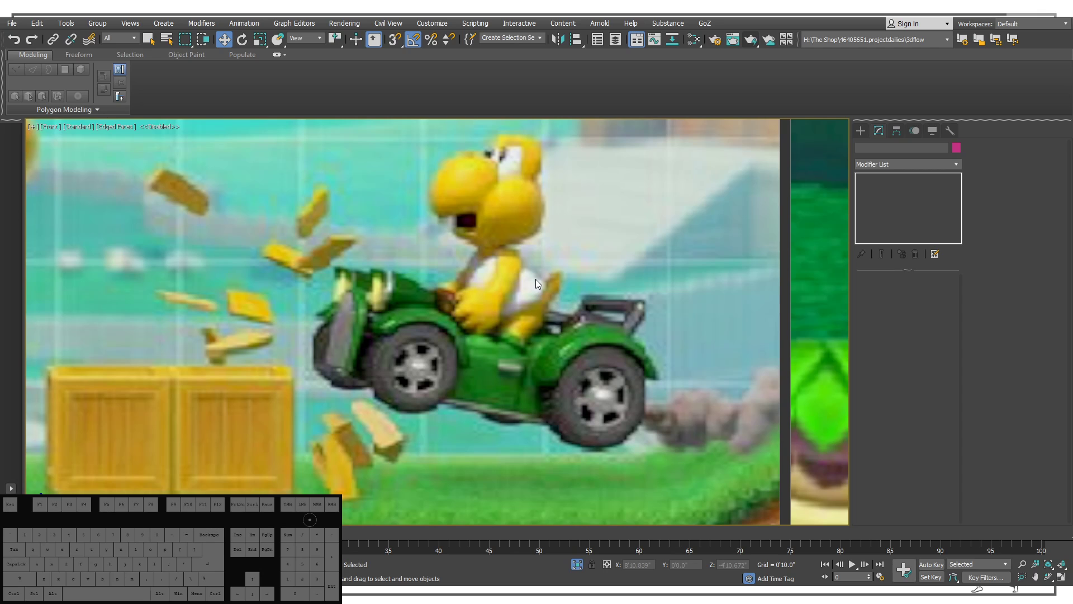
middle_drag(419, 273, 577, 258)
middle_drag(635, 225, 429, 175)
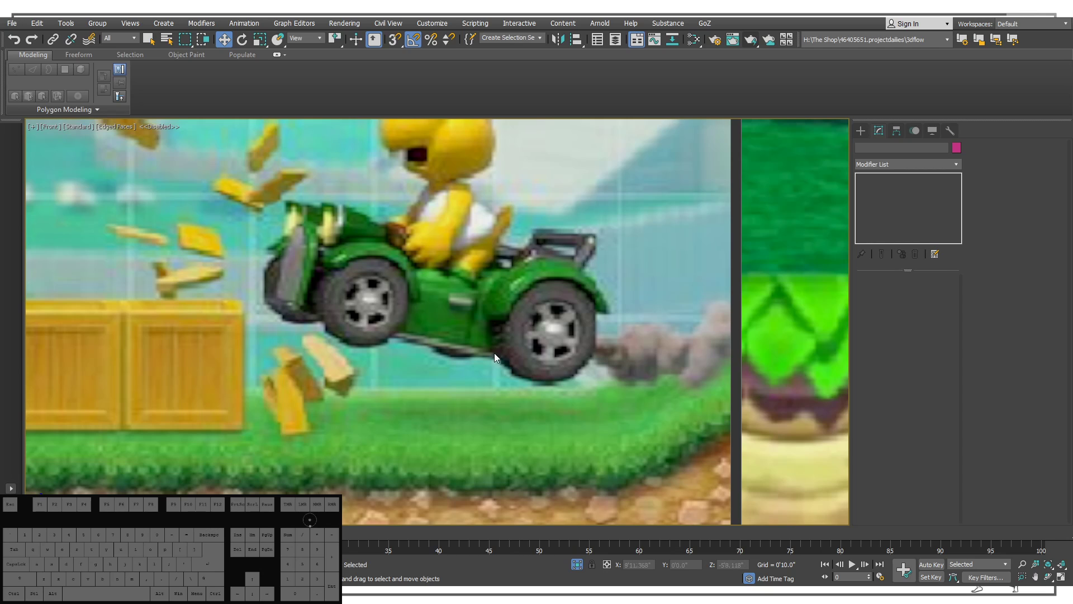
middle_drag(437, 300, 479, 319)
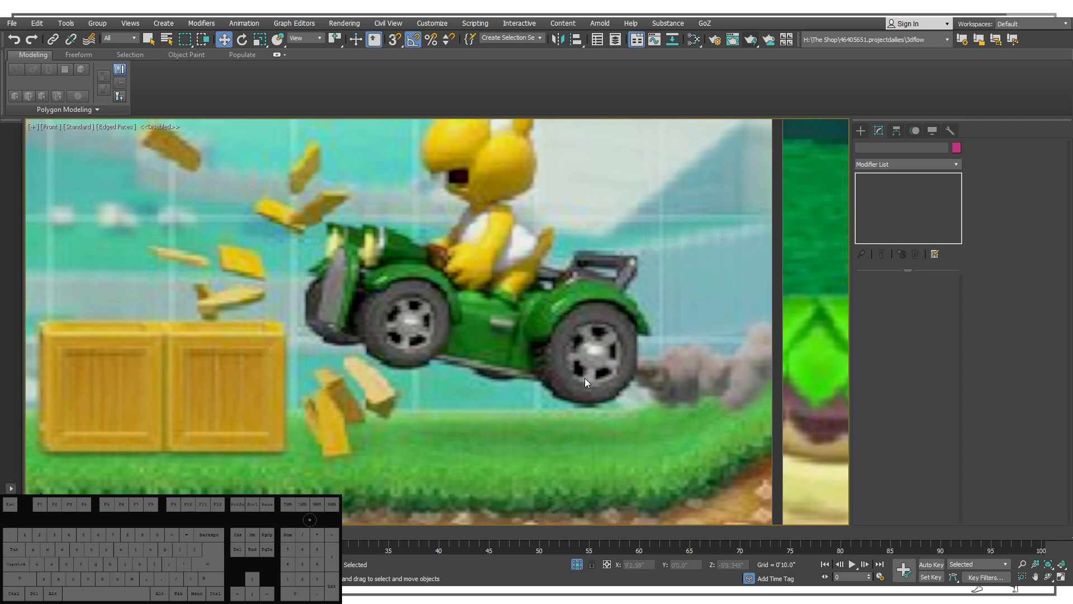
middle_drag(476, 304, 485, 350)
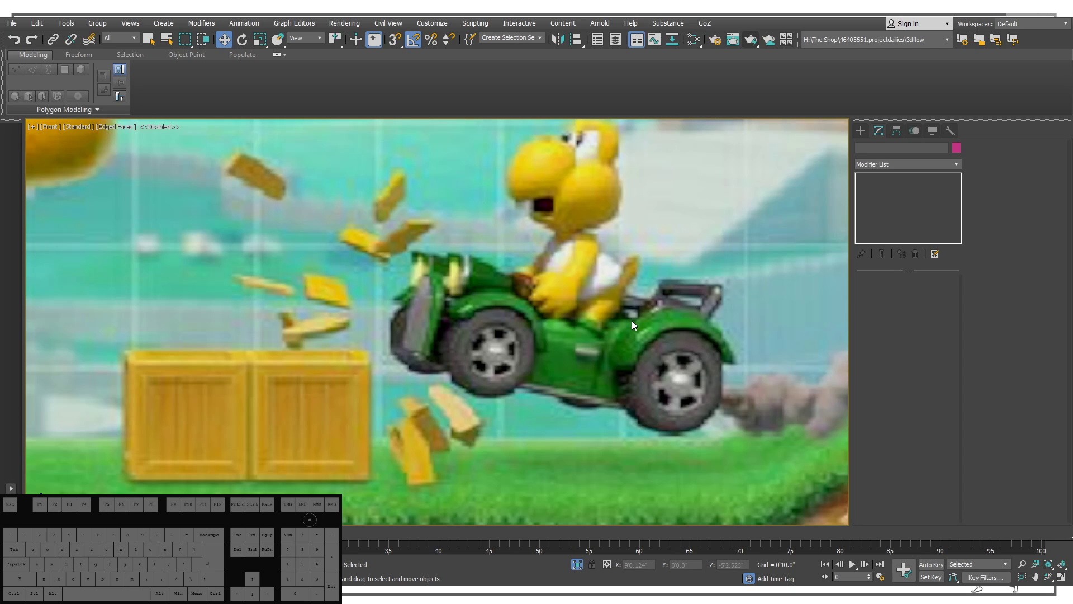
middle_drag(632, 320, 522, 317)
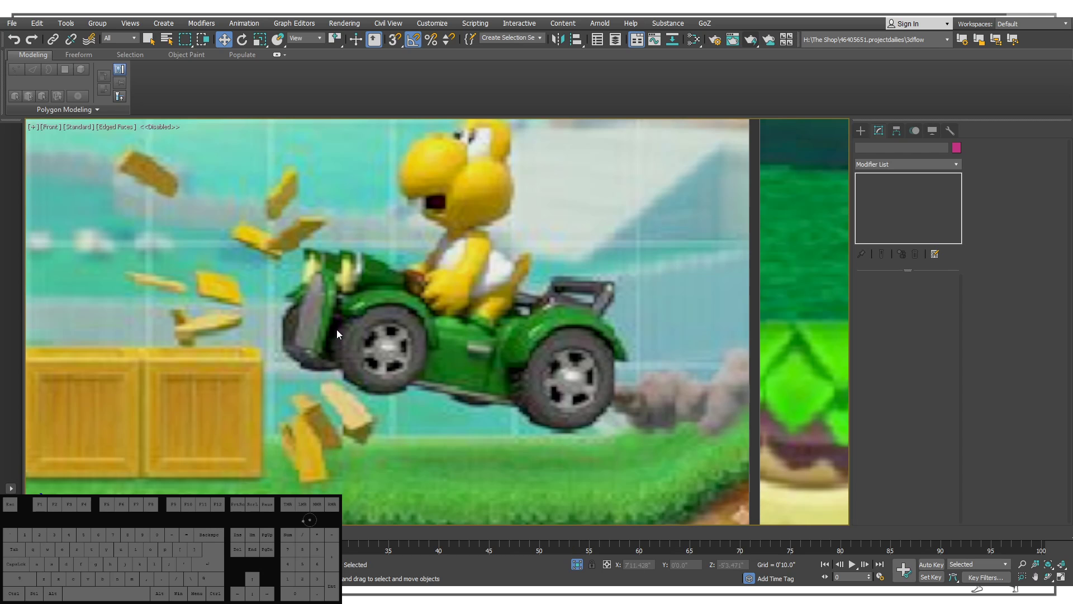
middle_drag(575, 343, 461, 323)
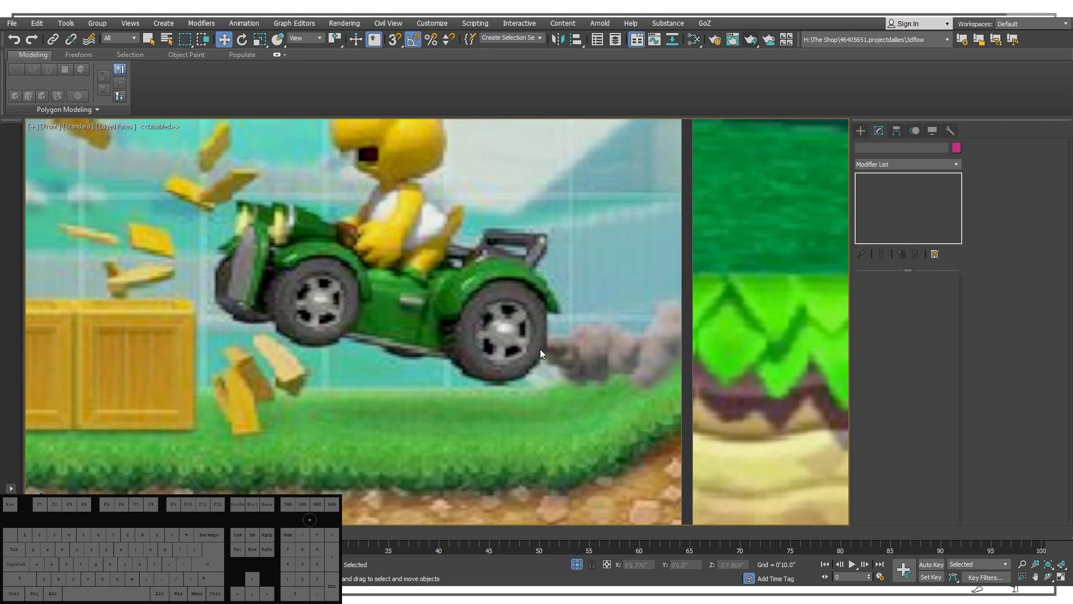
middle_drag(523, 337, 571, 306)
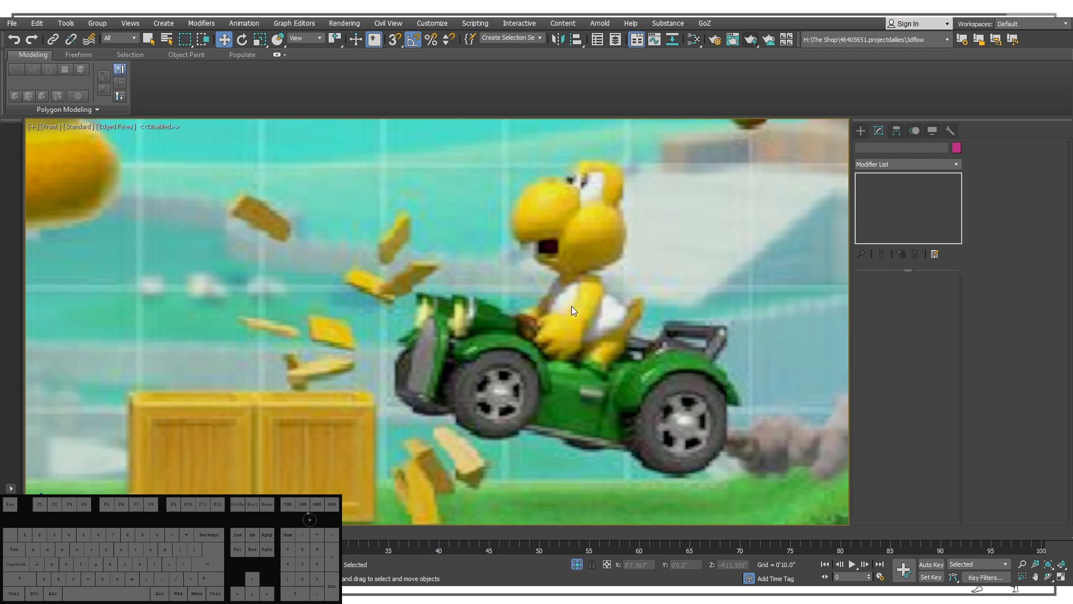
middle_drag(535, 368, 511, 324)
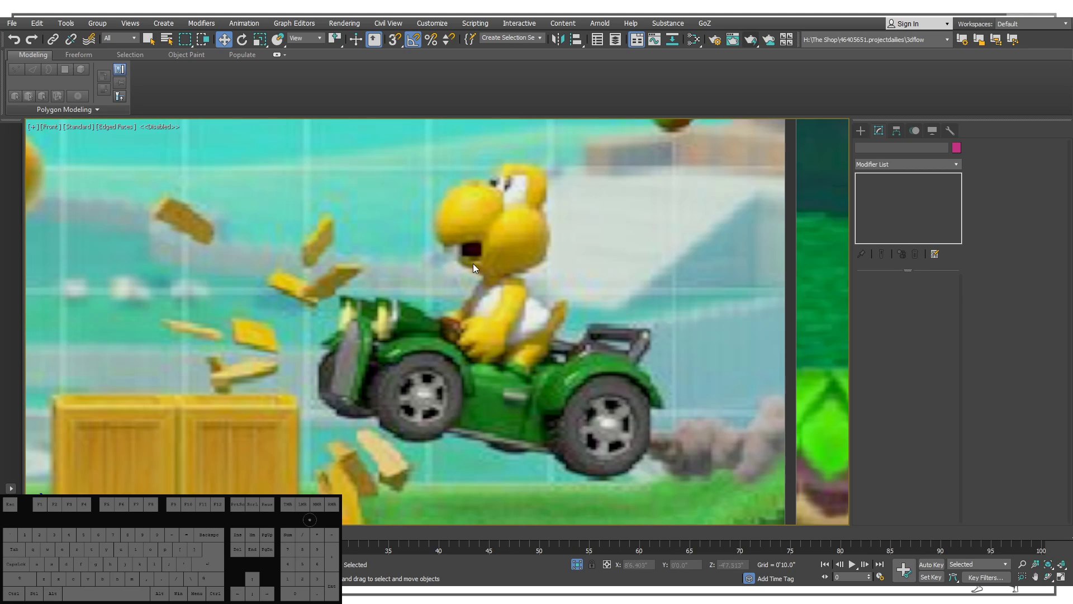
middle_drag(509, 308, 491, 302)
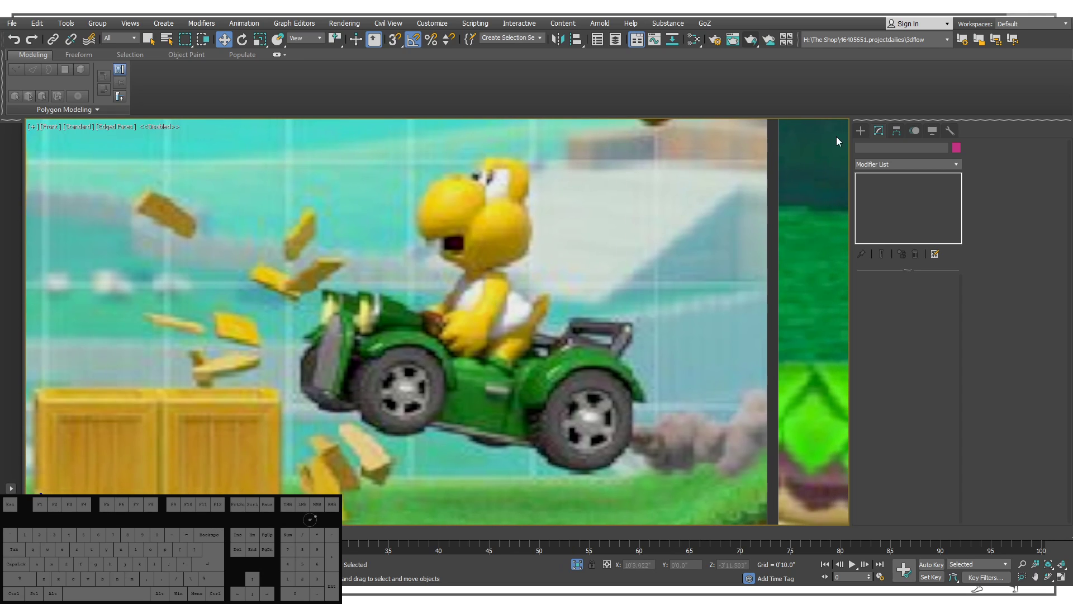
Create a cylinder over the car's front wheel, about 2.9 inches in radius and about 2.8 inches high.
click(861, 130)
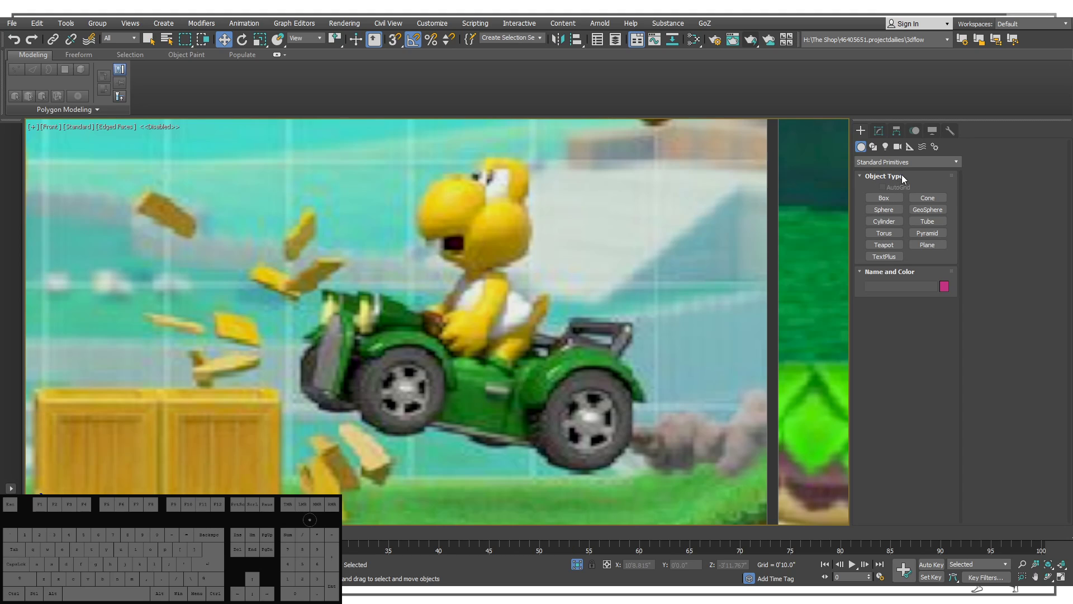
click(888, 220)
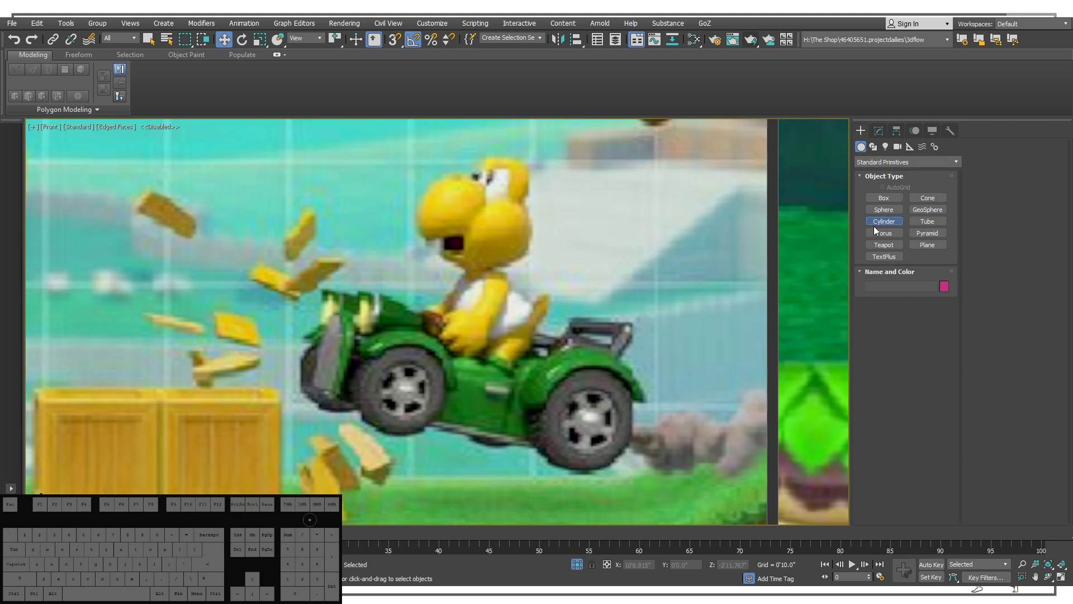
drag(404, 393, 430, 427)
click(431, 386)
middle_drag(418, 400, 303, 390)
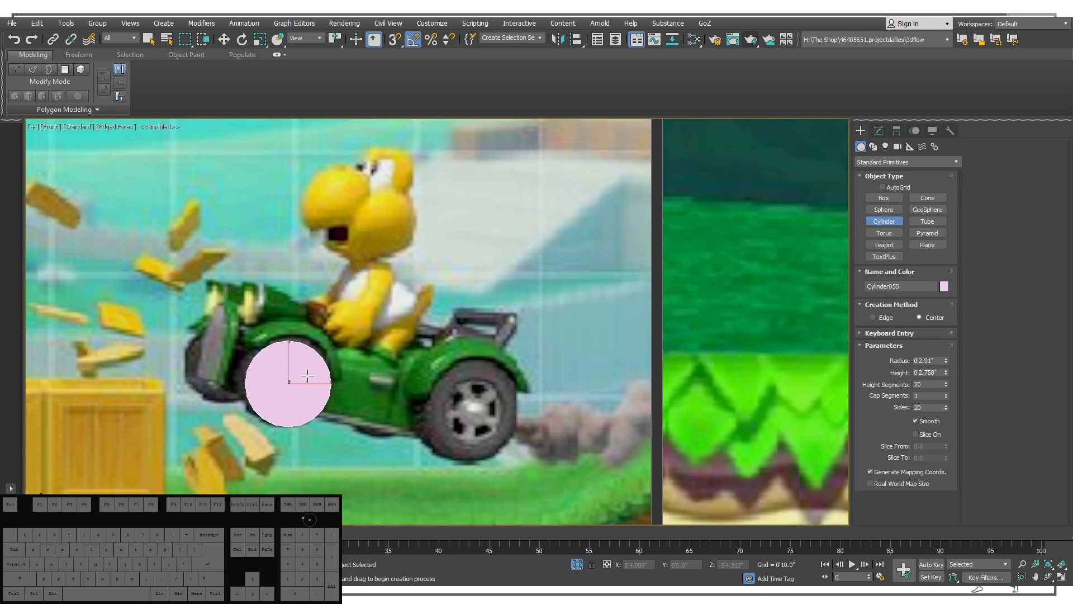
right_click(307, 375)
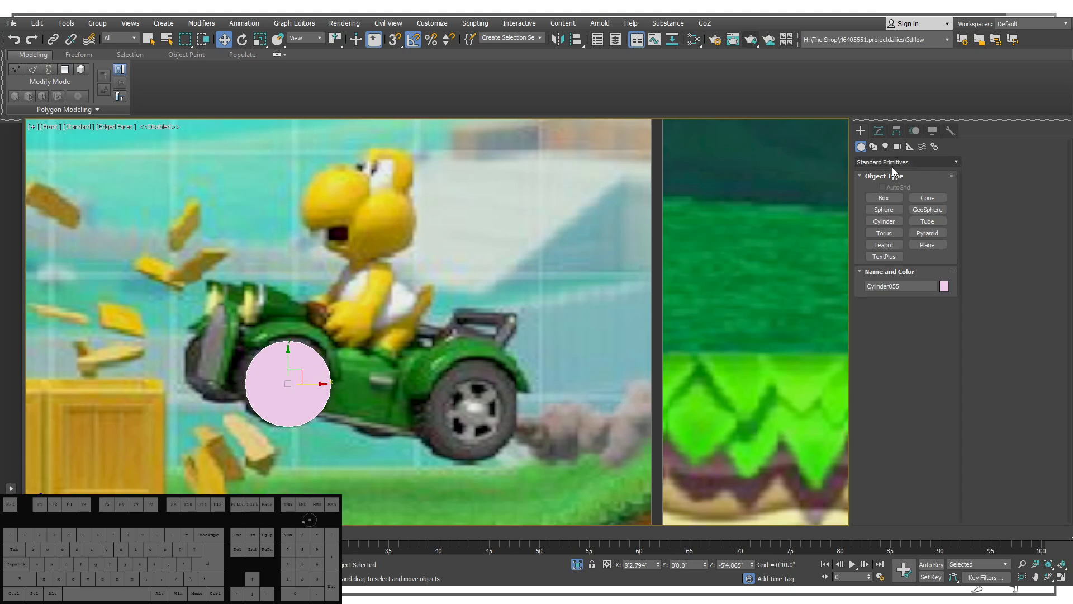
shift+drag(302, 376, 487, 402)
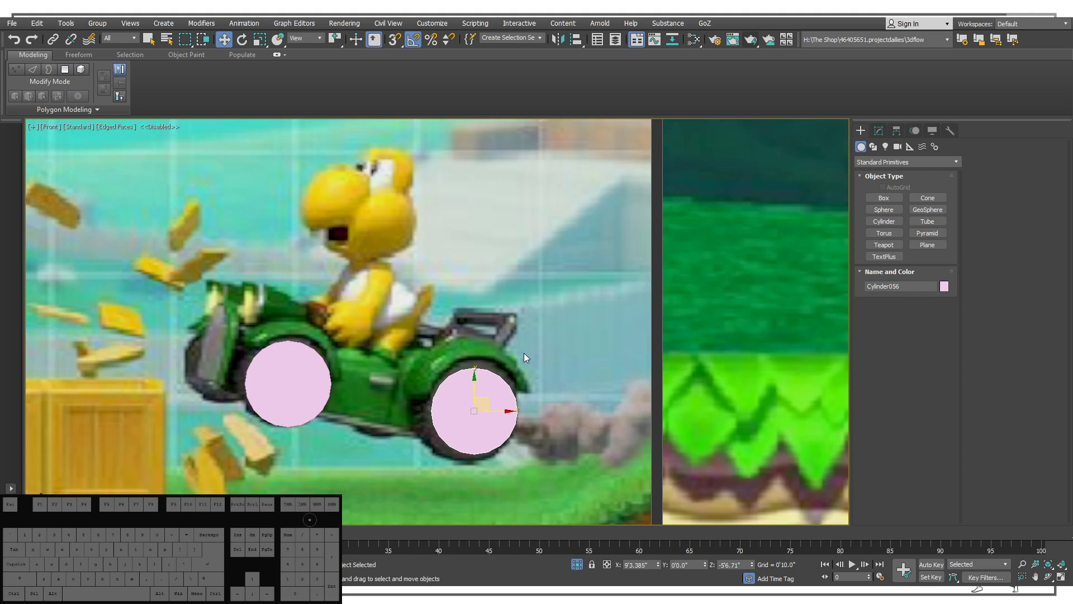
click(878, 130)
mouse_move(534, 366)
alt+middle_down()
mouse_move(595, 371)
mouse_move(596, 359)
alt+middle_up()
key(ctrl+z)
key(ctrl+z)
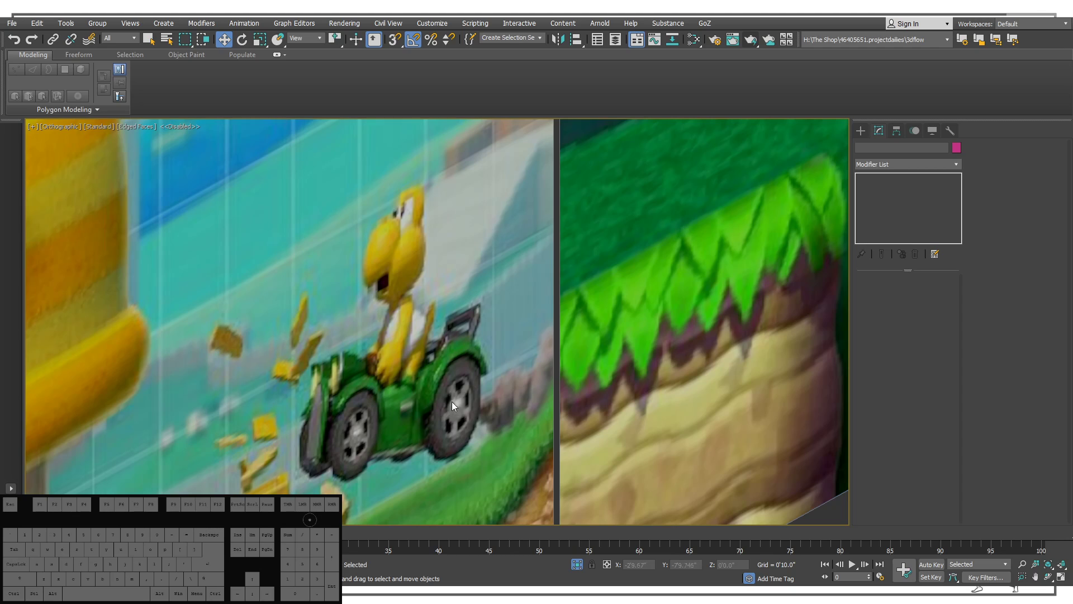
key(ctrl+y)
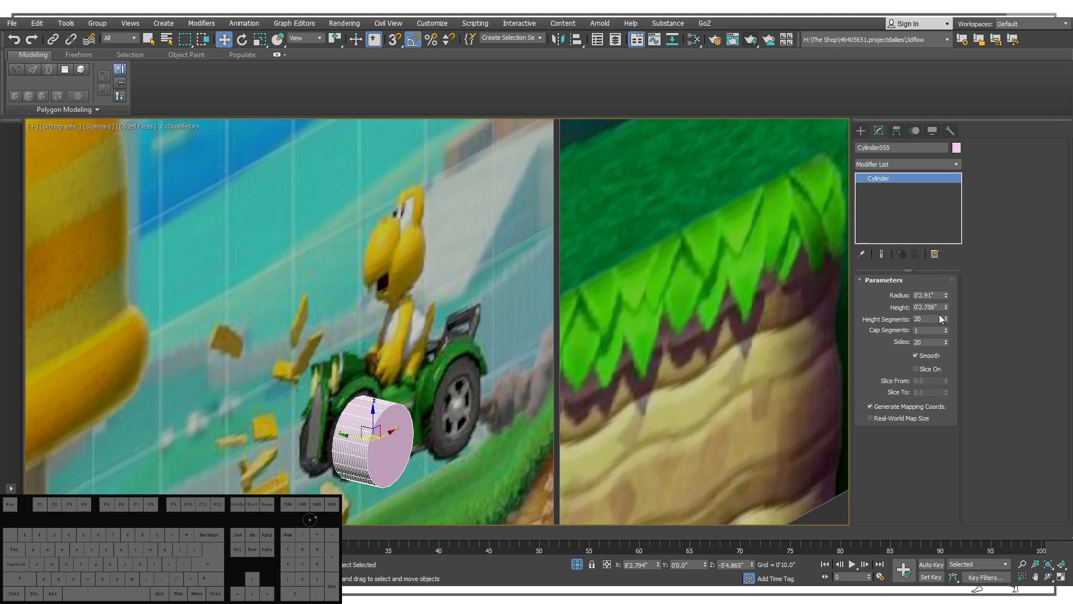
Set the front wheel cylinder's height segments to 3 and copy the cylinder onto the car's rear wheel in the front view.
drag(946, 318, 948, 330)
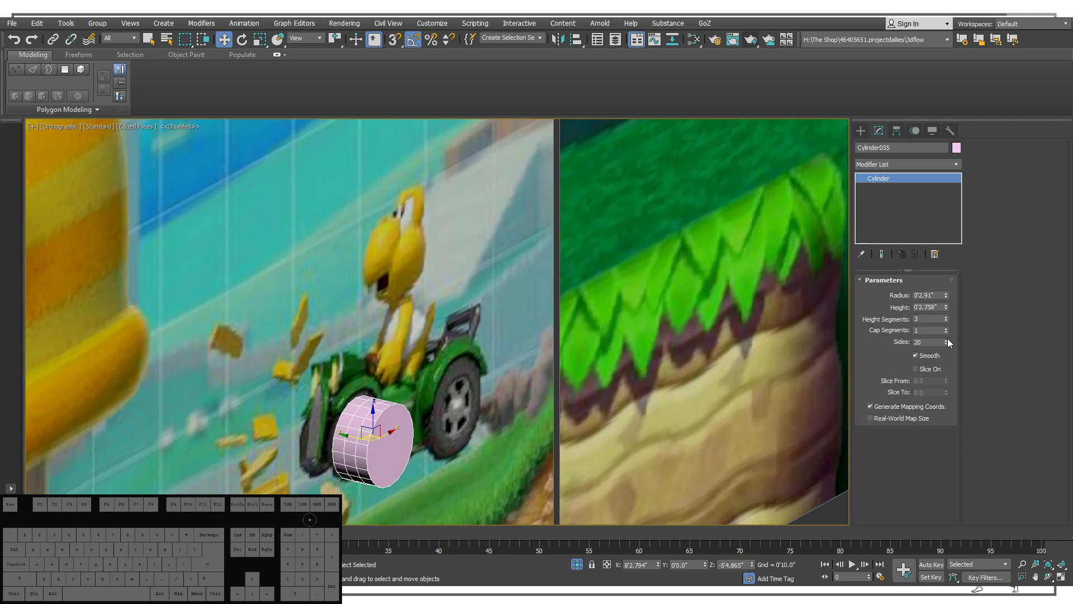
click(860, 130)
alt+middle_drag(688, 313, 327, 313)
key(f)
key(z)
scroll(536, 297, up, 4)
scroll(419, 288, down, 4)
scroll(327, 312, down, 1)
scroll(274, 345, up, 5)
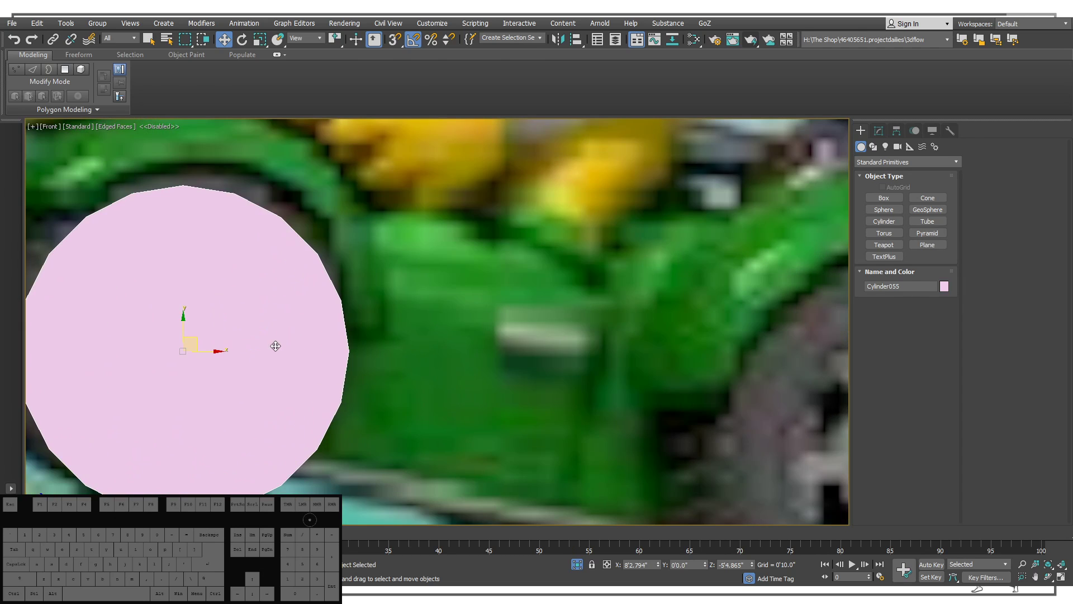
scroll(196, 342, down, 2)
scroll(197, 342, down, 3)
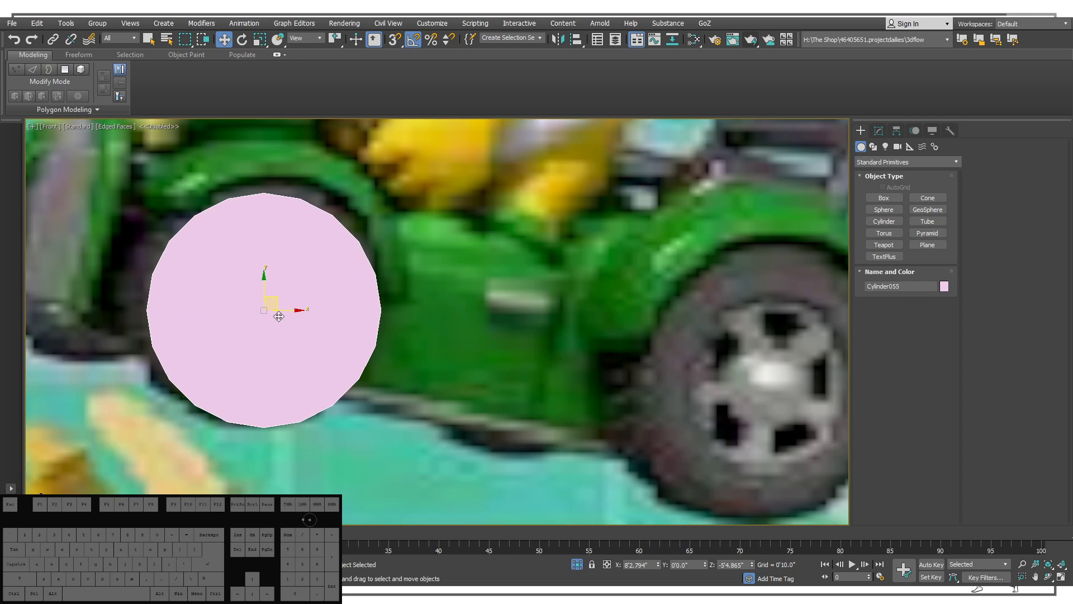
mouse_move(276, 304)
shift+mouse_down()
mouse_move(718, 381)
mouse_move(781, 380)
shift+mouse_up()
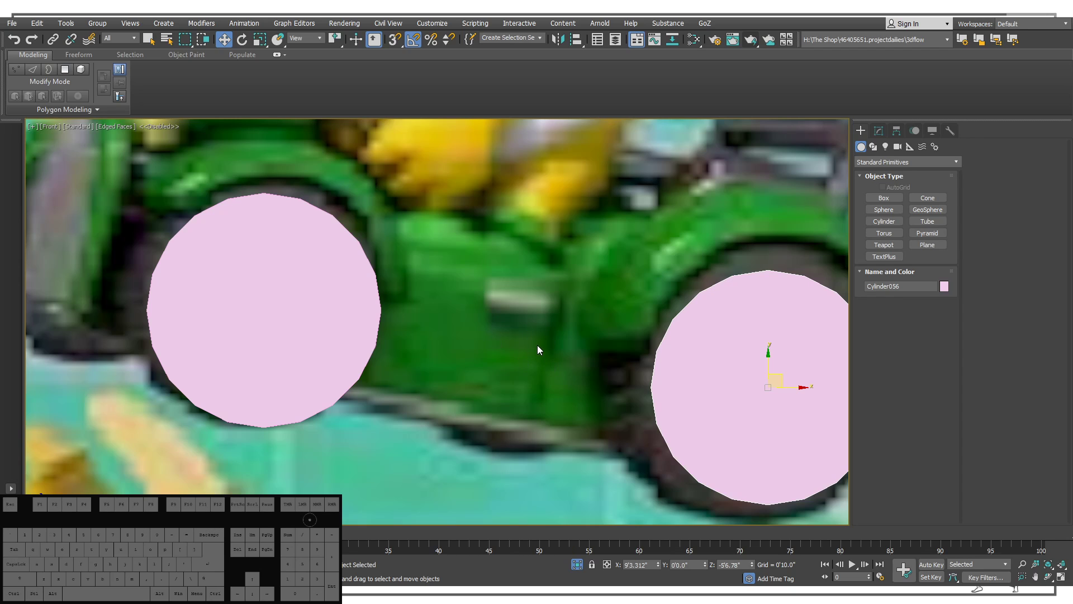
Enlarge the rear wheel cylinder to a radius of about 3.67 inches and shift it slightly toward the front wheel to match the reference.
middle_drag(539, 344, 365, 343)
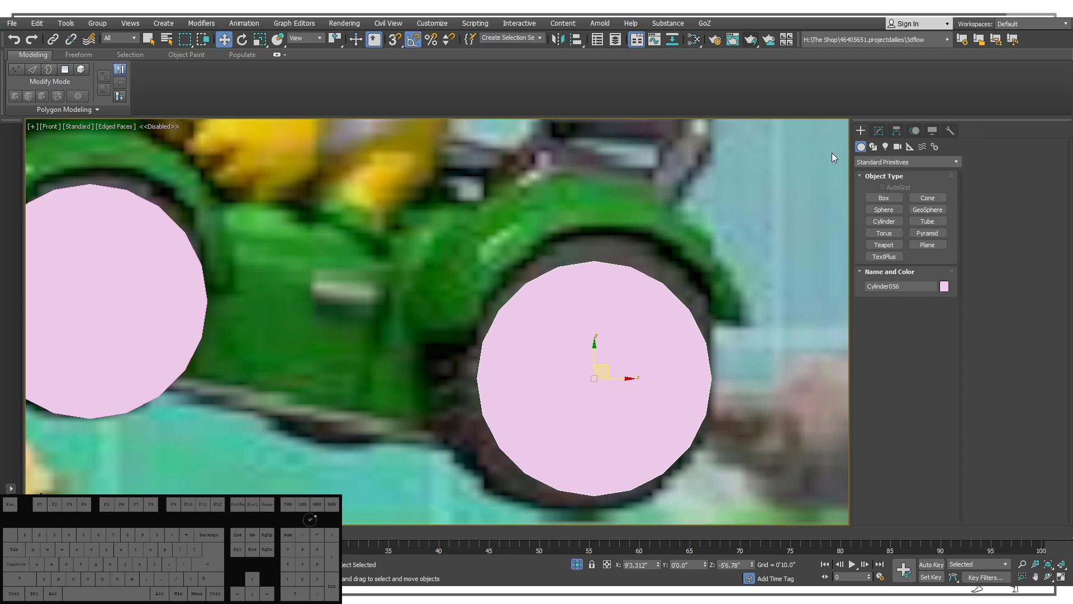
click(879, 130)
drag(947, 293, 947, 278)
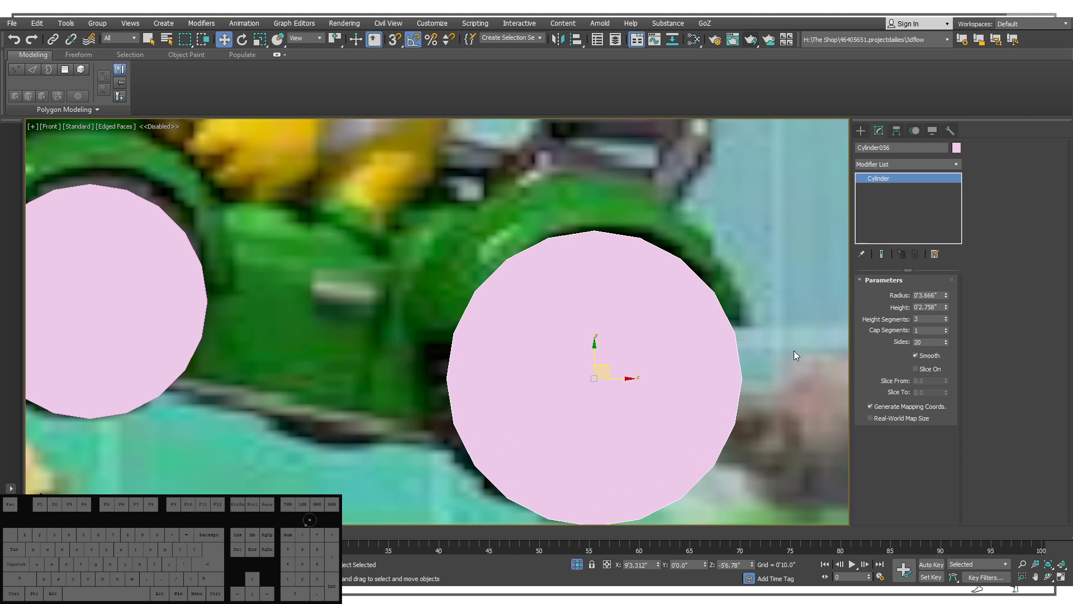
drag(627, 378, 622, 381)
Make both wheel cylinders see-through so the reference wheels show behind them.
middle_drag(612, 360, 573, 326)
scroll(595, 345, down, 3)
key(alt+x)
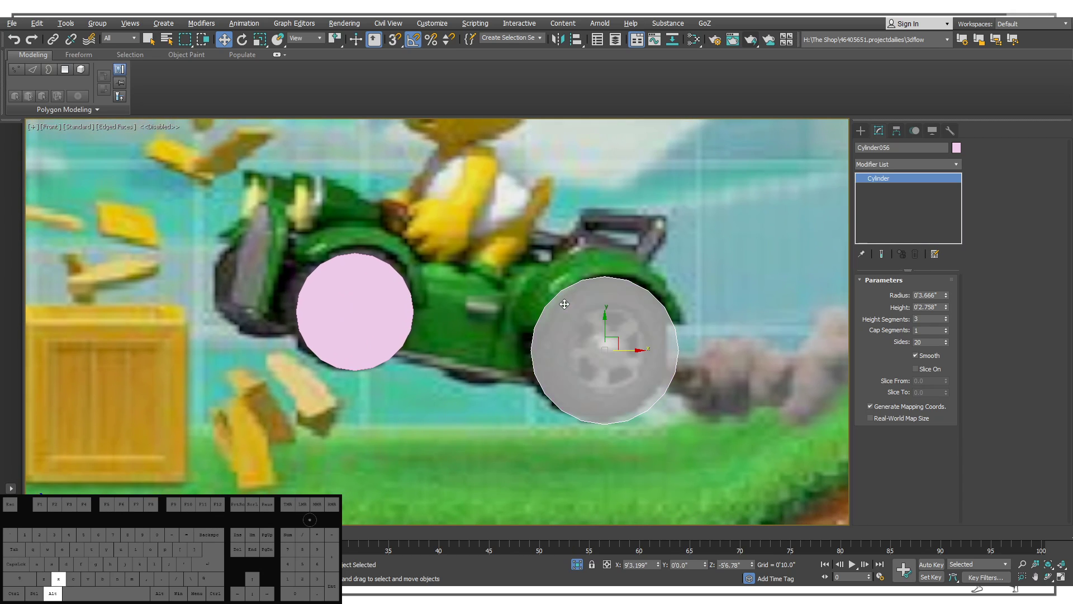
click(336, 317)
key(alt+x)
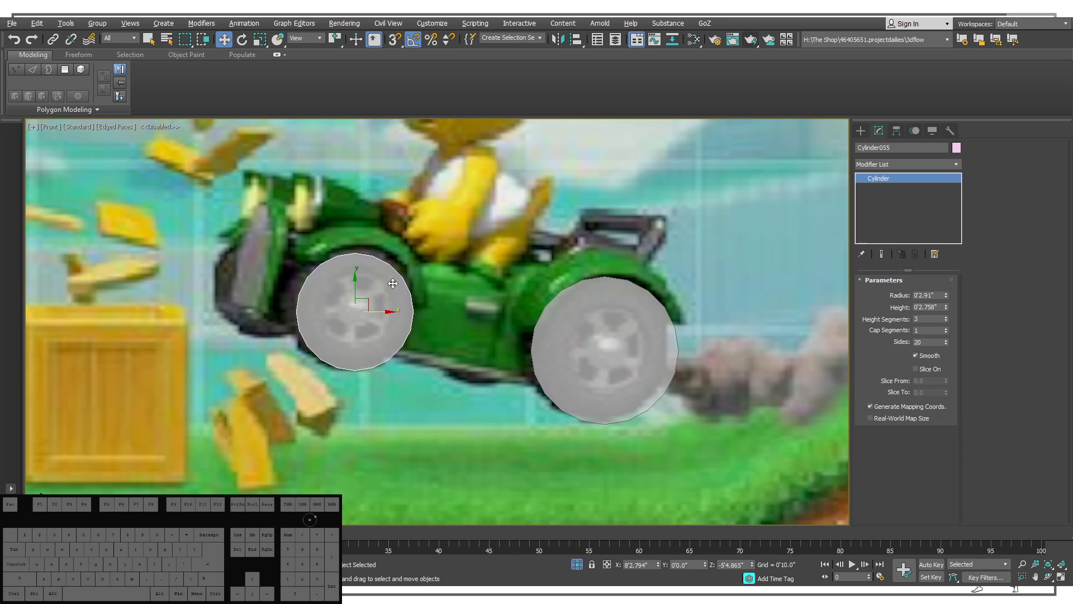
Create a box over the car body in the front view, about 7.6 inches long, 1 foot 5.7 inches wide and 5.2 inches high.
middle_drag(408, 274, 507, 291)
middle_drag(601, 213, 537, 205)
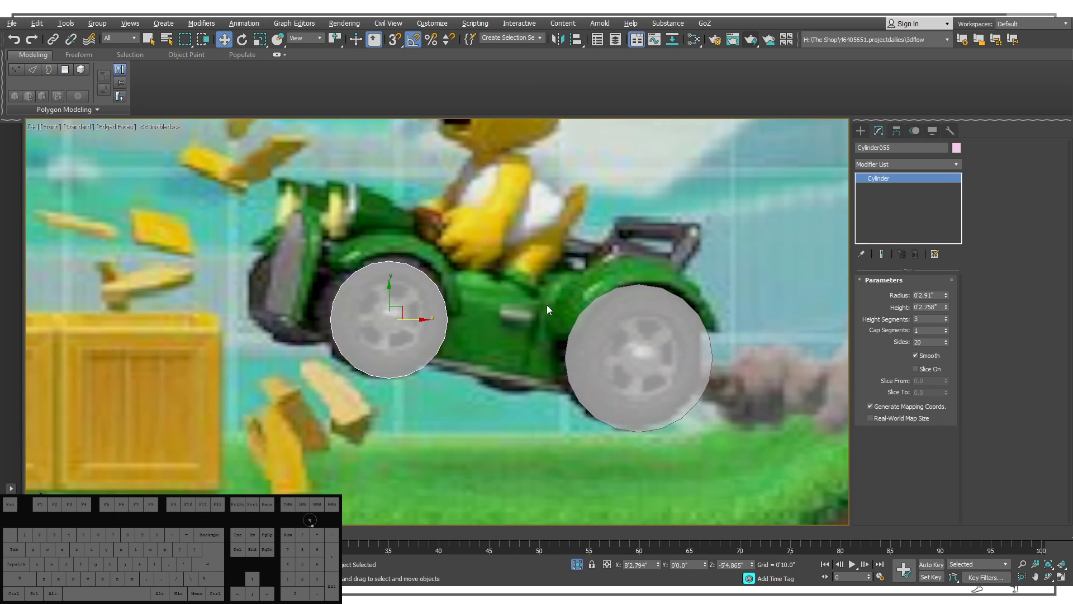
middle_drag(547, 308, 593, 347)
scroll(526, 335, up, 2)
middle_drag(525, 343, 390, 354)
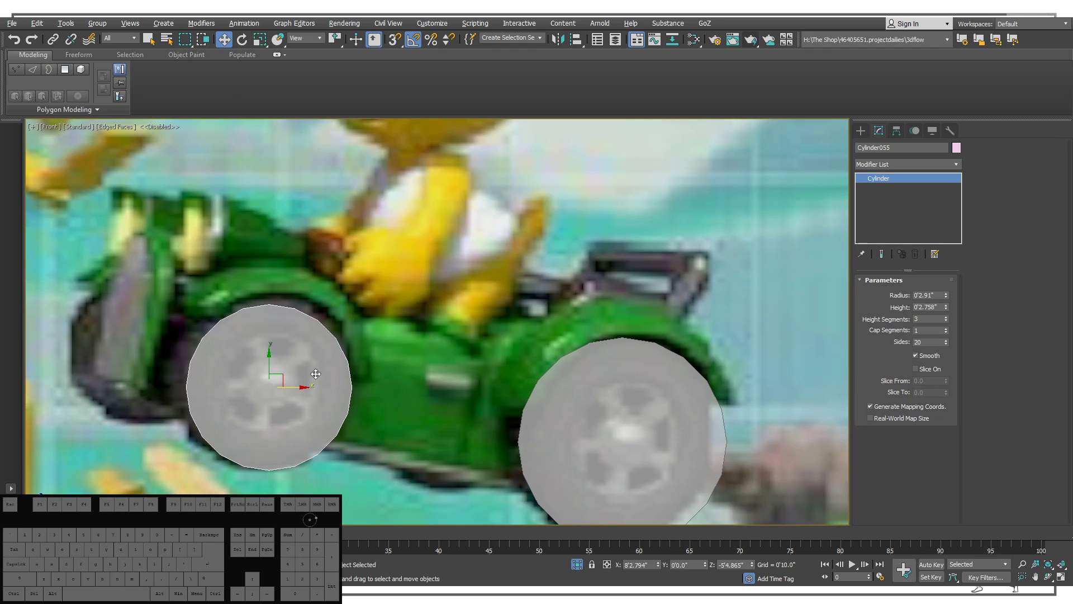
middle_drag(327, 366, 335, 396)
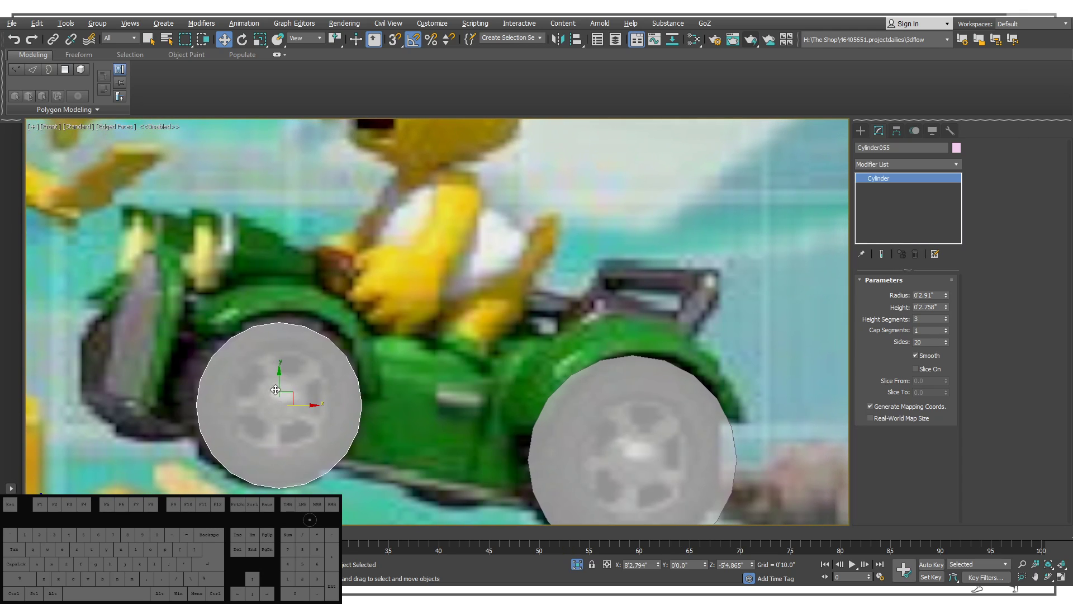
middle_drag(395, 359, 396, 360)
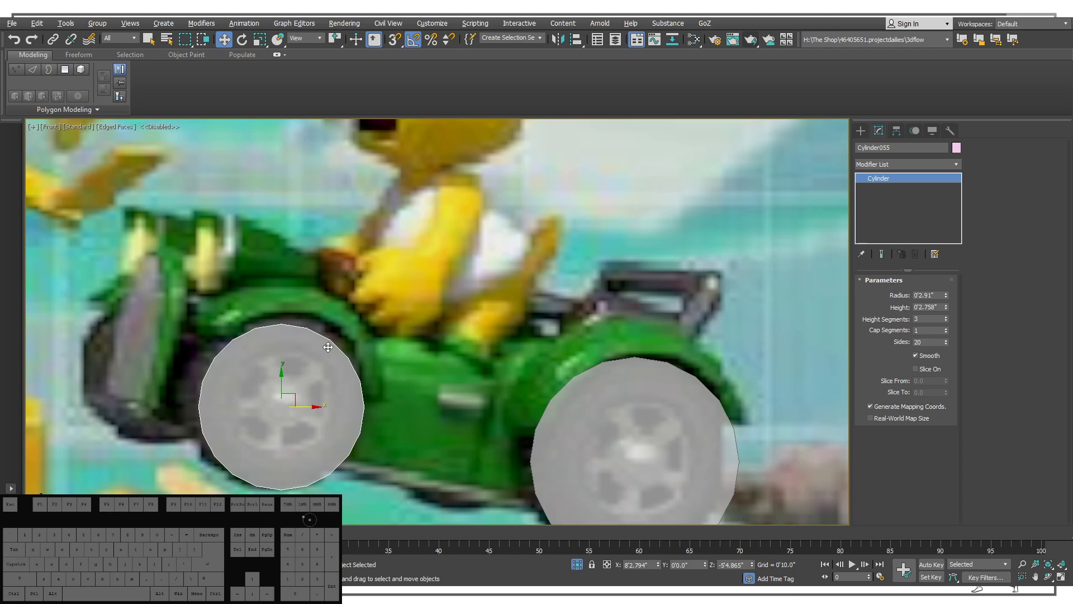
click(860, 131)
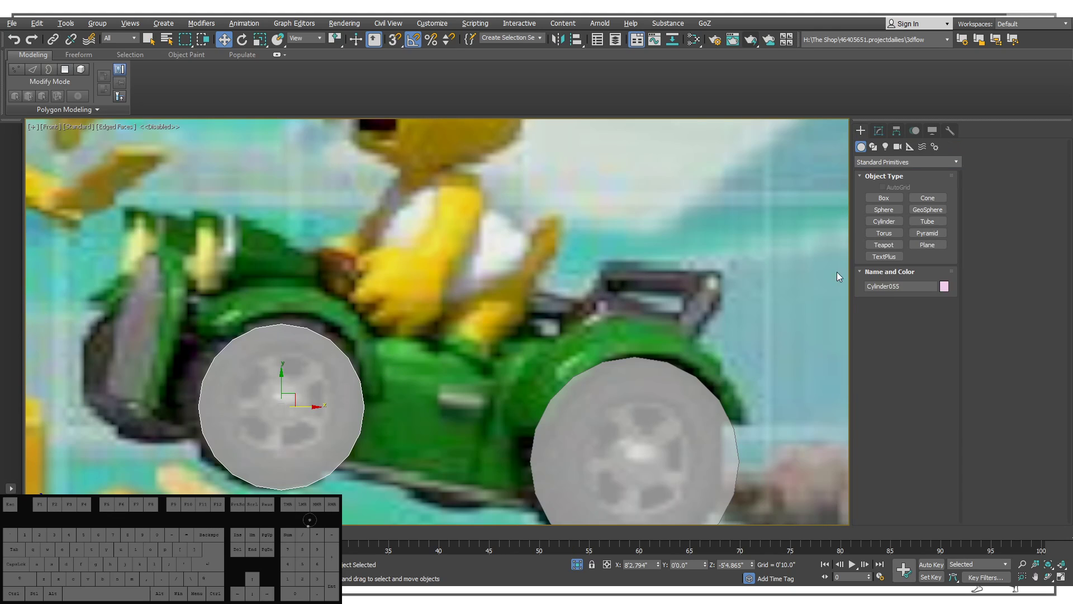
click(884, 198)
middle_drag(228, 337, 255, 263)
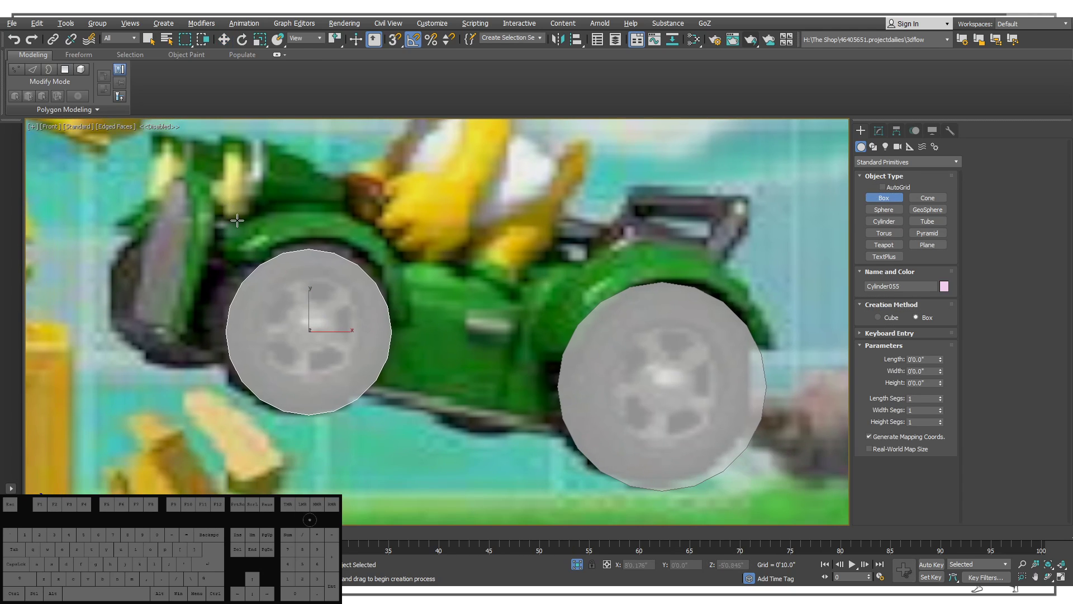
drag(235, 194, 739, 410)
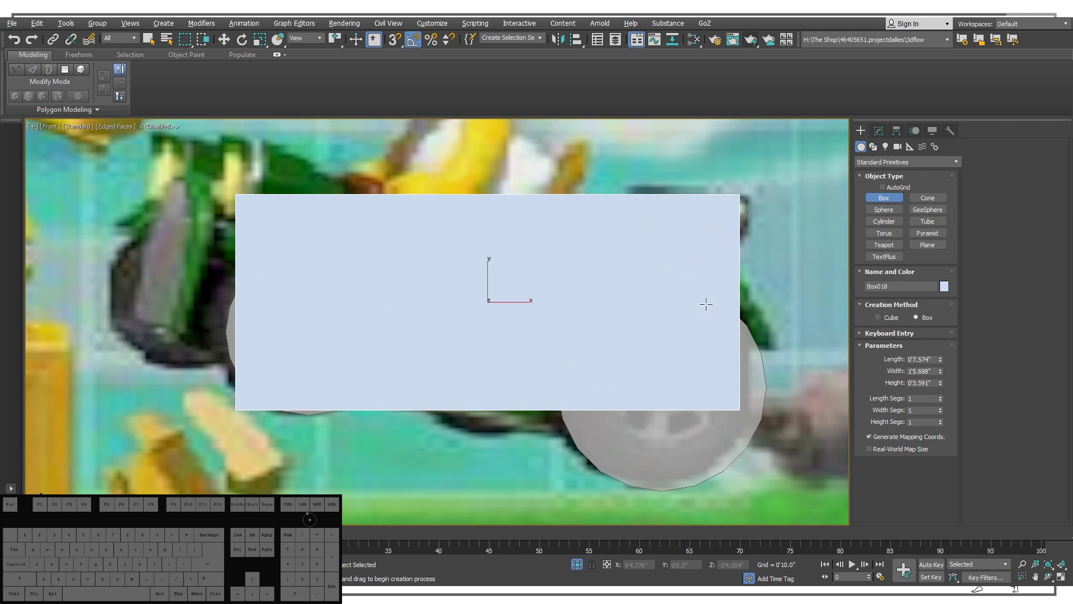
click(681, 262)
In a perspective view with snapping off, shift the box about 0.3 inches along Y and make it see-through.
alt+middle_drag(681, 263, 618, 345)
key(s)
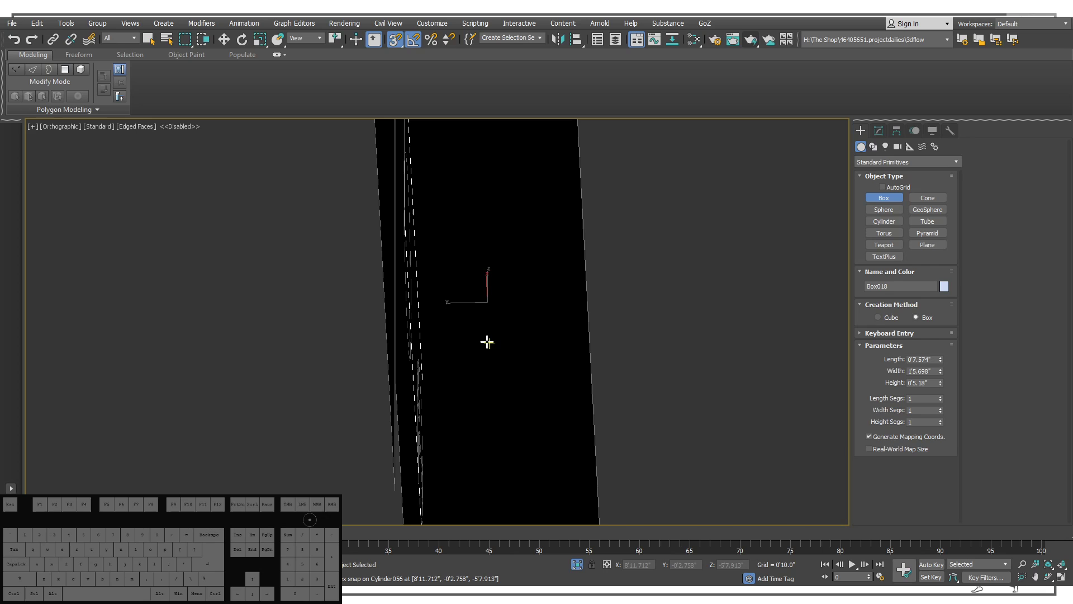
alt+middle_drag(488, 341, 378, 304)
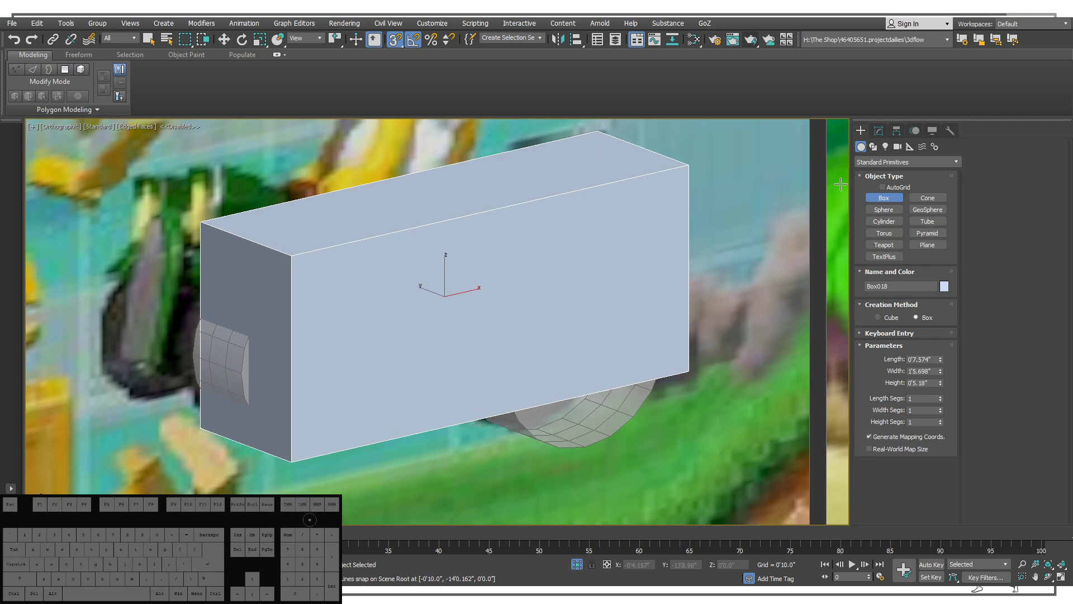
middle_drag(649, 305, 629, 327)
key(p)
scroll(624, 329, down, 1)
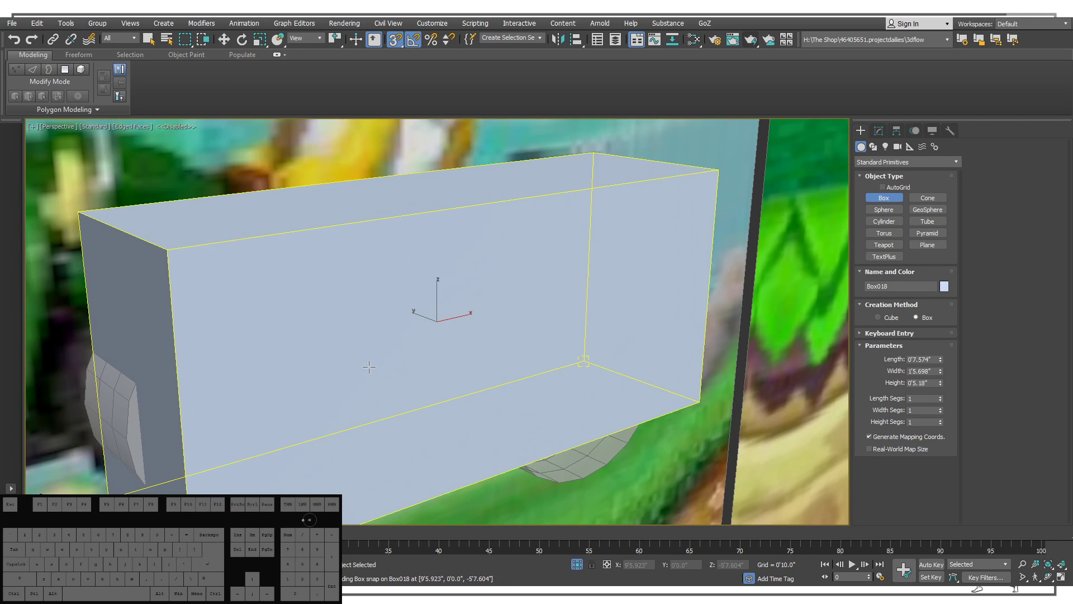
scroll(368, 366, down, 4)
scroll(367, 366, up, 2)
key(w)
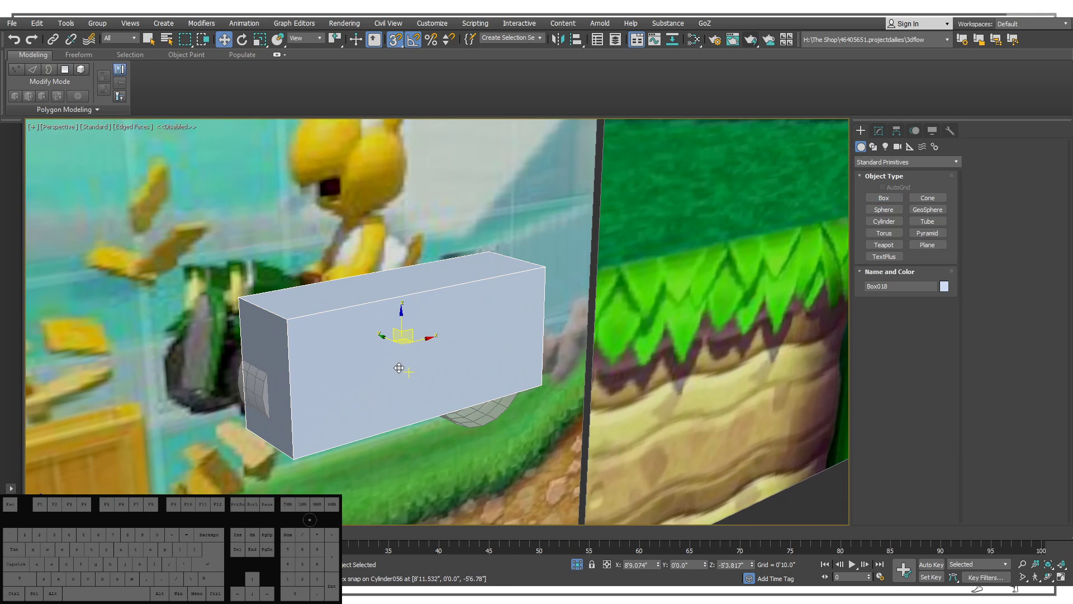
key(a)
key(s)
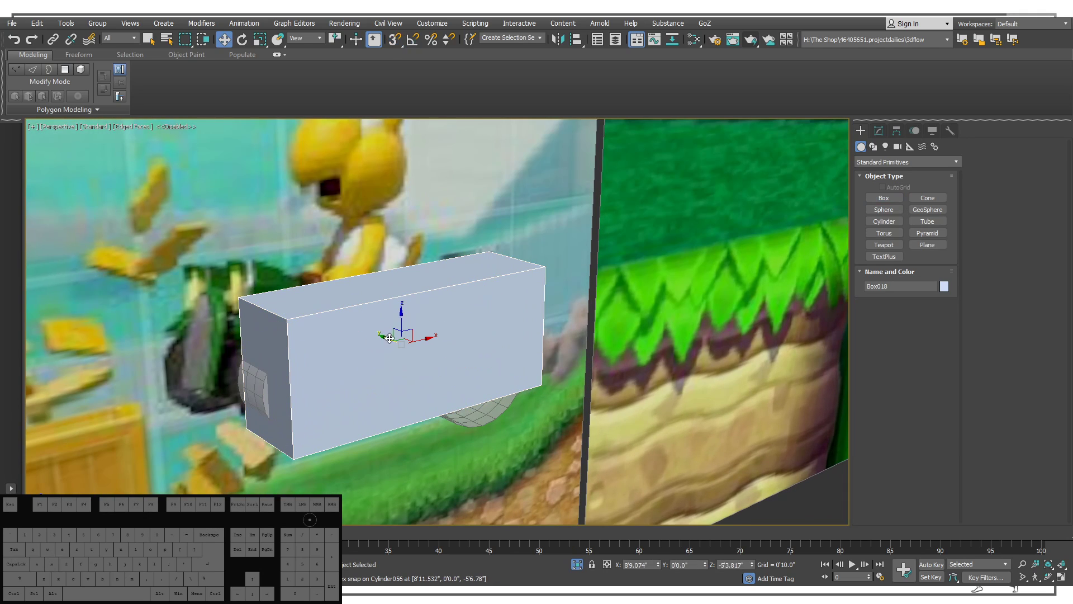
drag(390, 338, 387, 364)
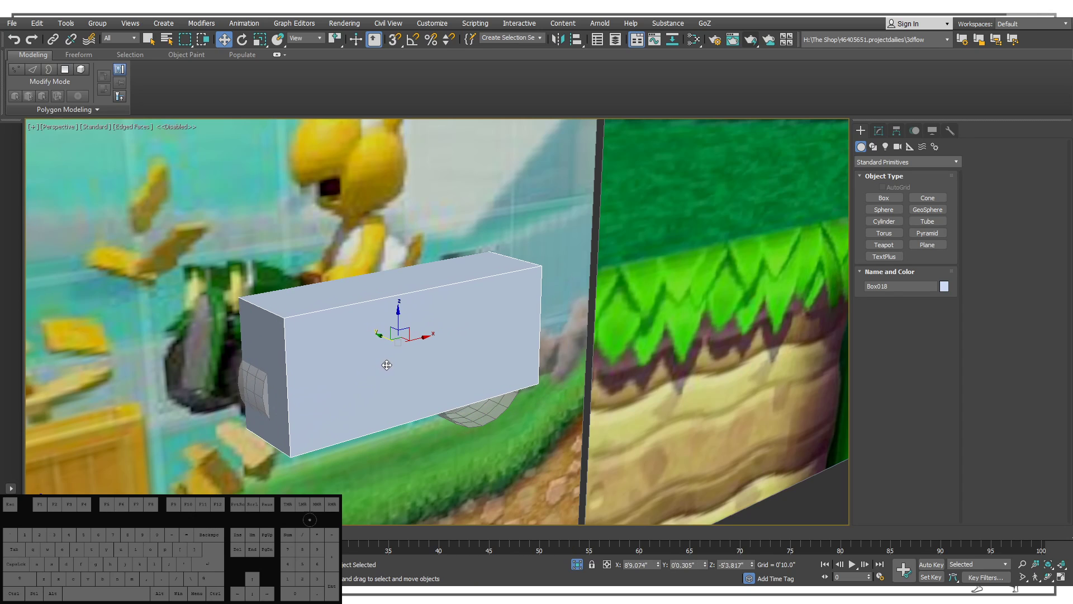
key(alt+x)
Try to select the box and both wheel cylinders together in the perspective view.
click(256, 369)
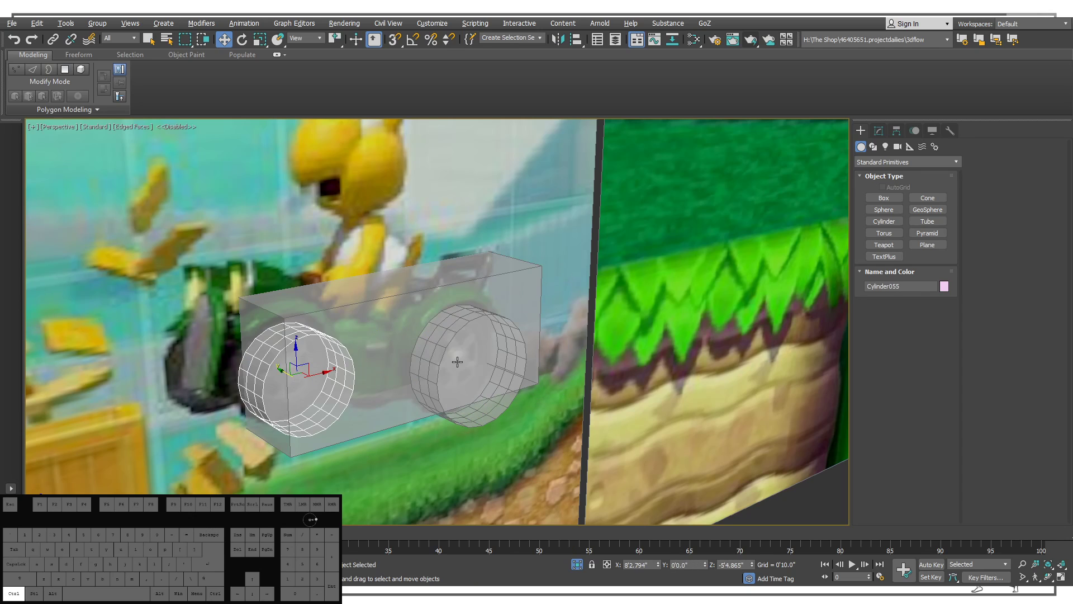
ctrl+click(455, 325)
click(484, 417)
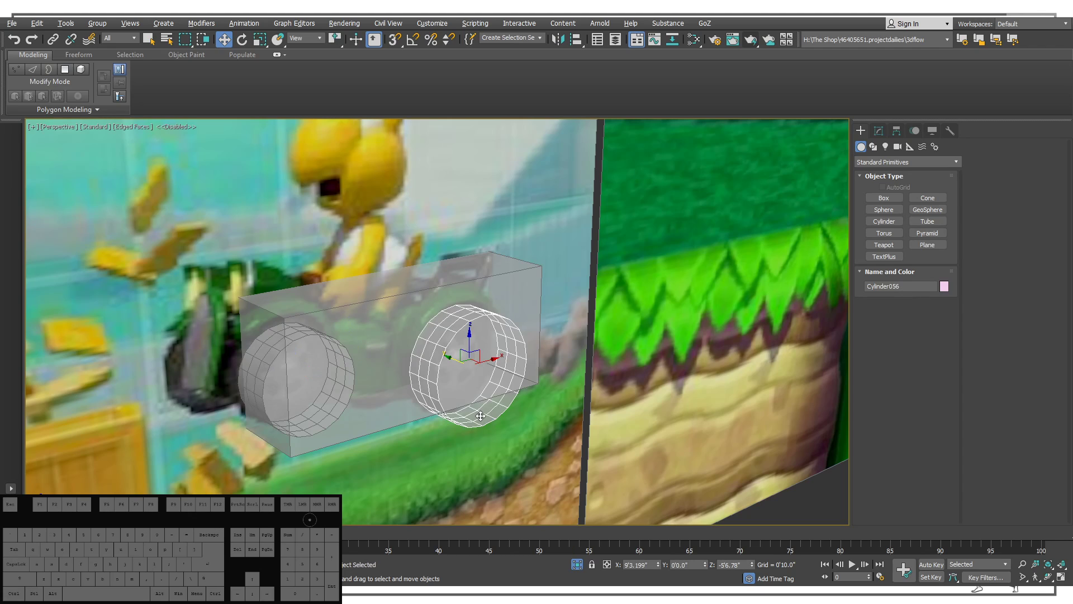
ctrl+click(326, 340)
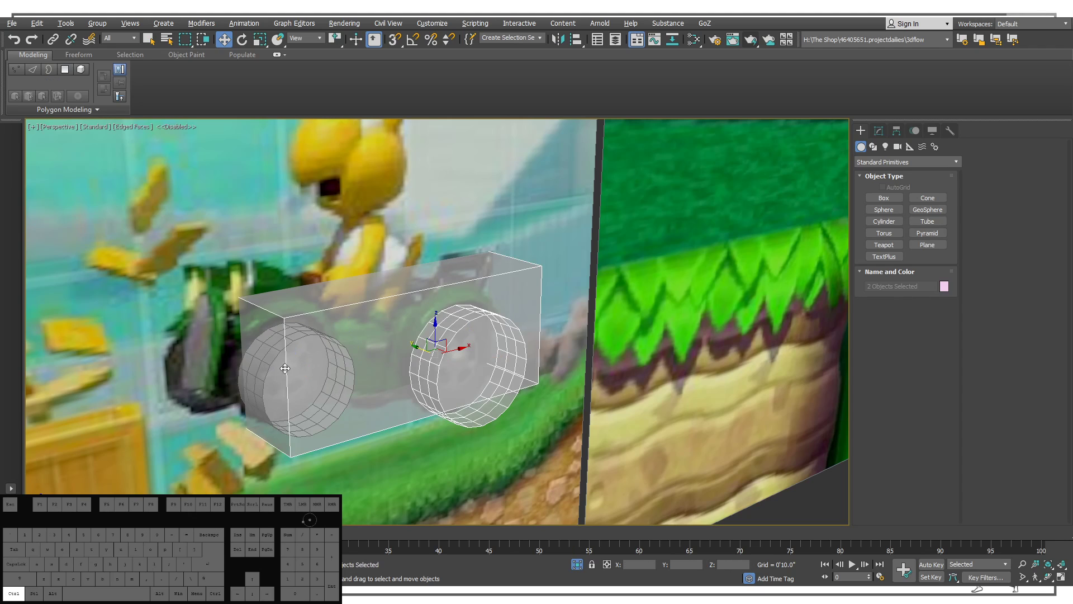
click(266, 352)
scroll(265, 351, down, 5)
alt+middle_drag(266, 351, 335, 351)
alt+middle_drag(329, 388, 266, 337)
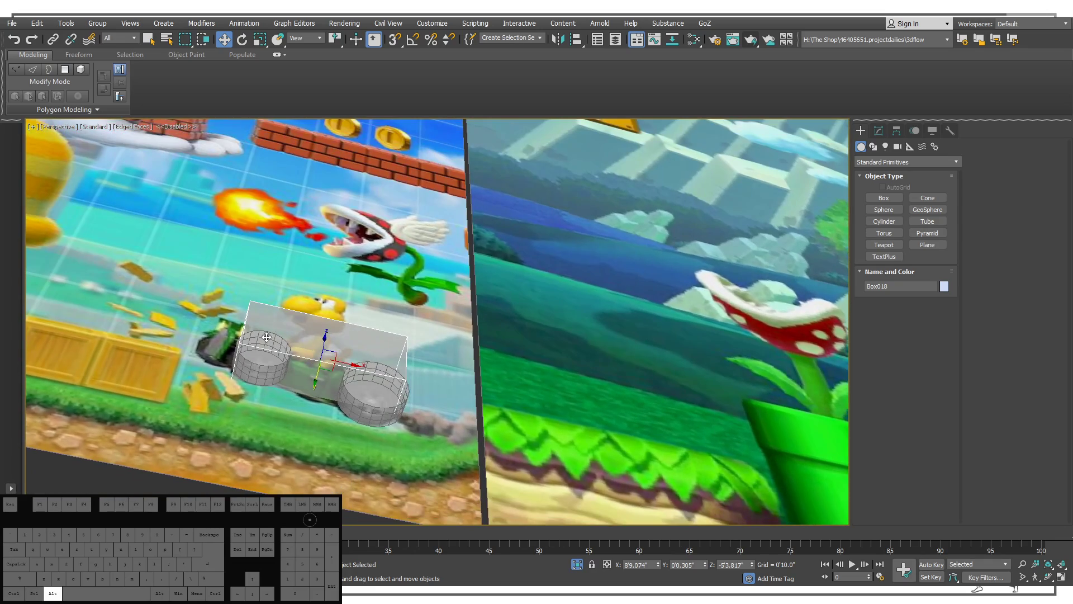
ctrl+click(269, 369)
alt+middle_drag(298, 370, 343, 337)
ctrl+click(349, 408)
click(346, 334)
scroll(377, 316, up, 6)
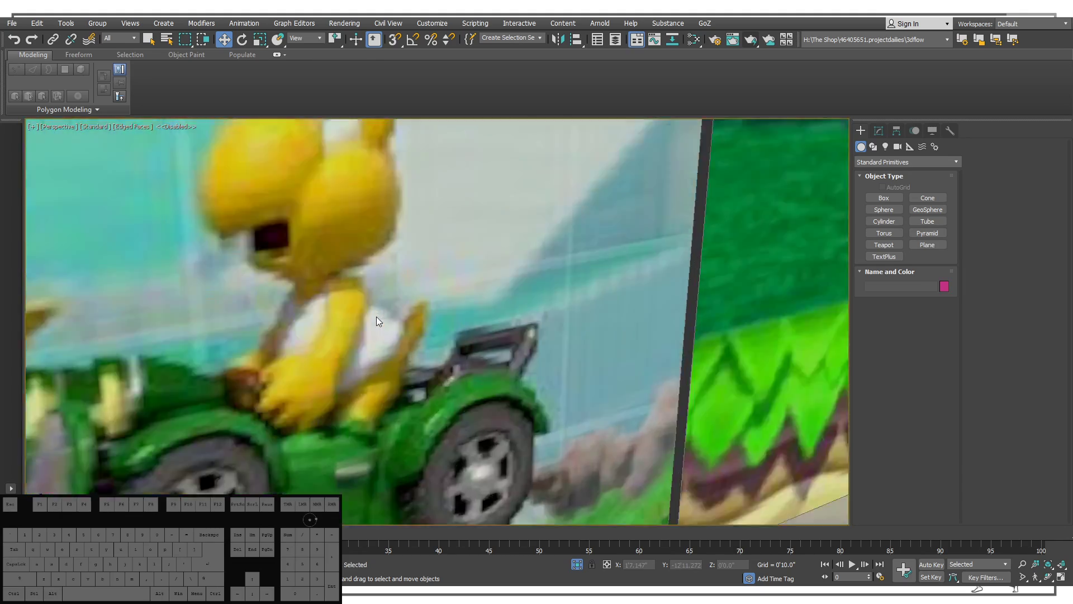
scroll(400, 297, down, 6)
alt+middle_drag(394, 297, 368, 320)
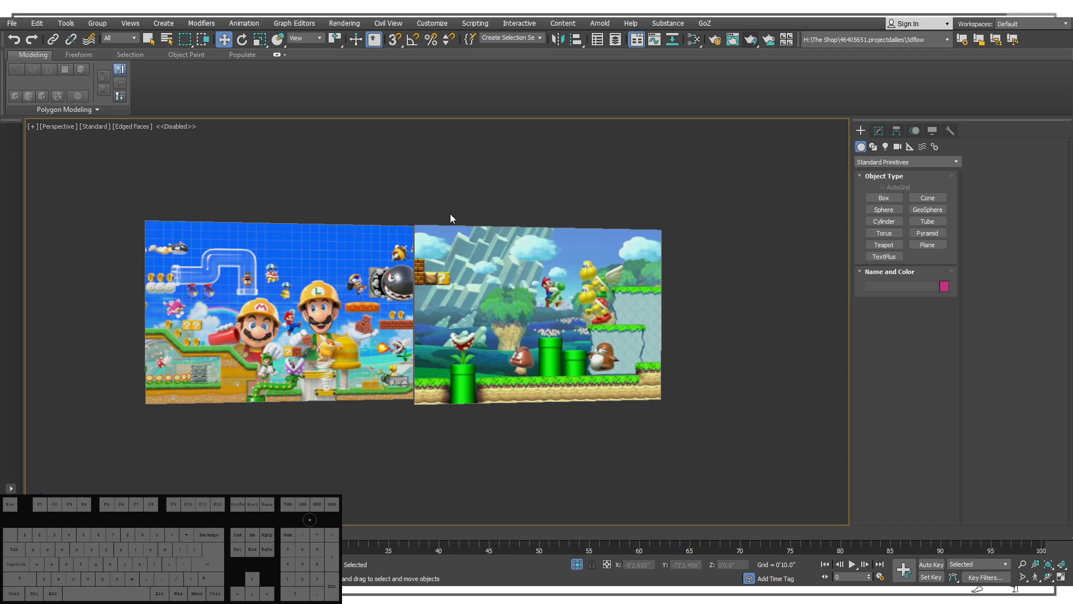
Select the box, both wheel cylinders and the reference plane showing the car, and copy them together well away from the original images.
click(345, 276)
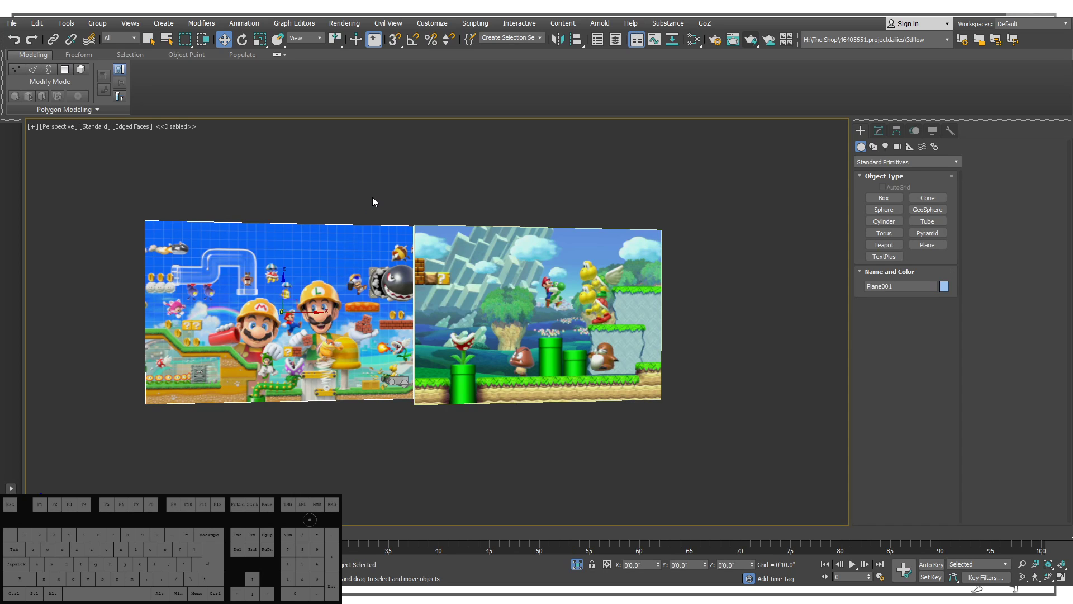
scroll(407, 361, up, 10)
scroll(406, 360, down, 10)
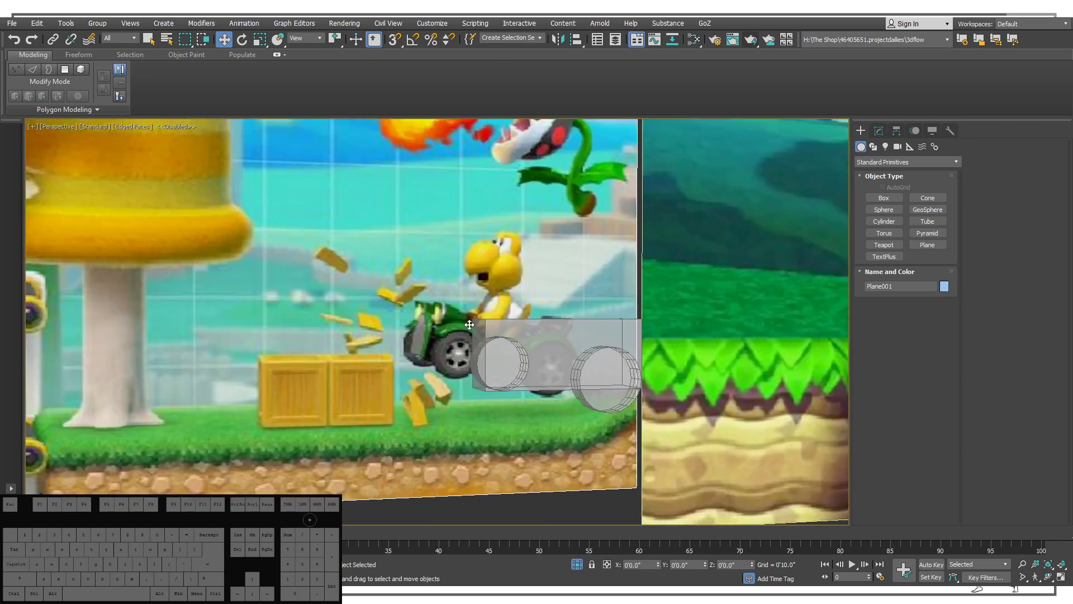
scroll(469, 325, down, 3)
alt+middle_drag(469, 324, 528, 377)
click(564, 414)
mouse_move(565, 414)
alt+middle_down()
mouse_move(565, 435)
mouse_move(576, 397)
alt+middle_up()
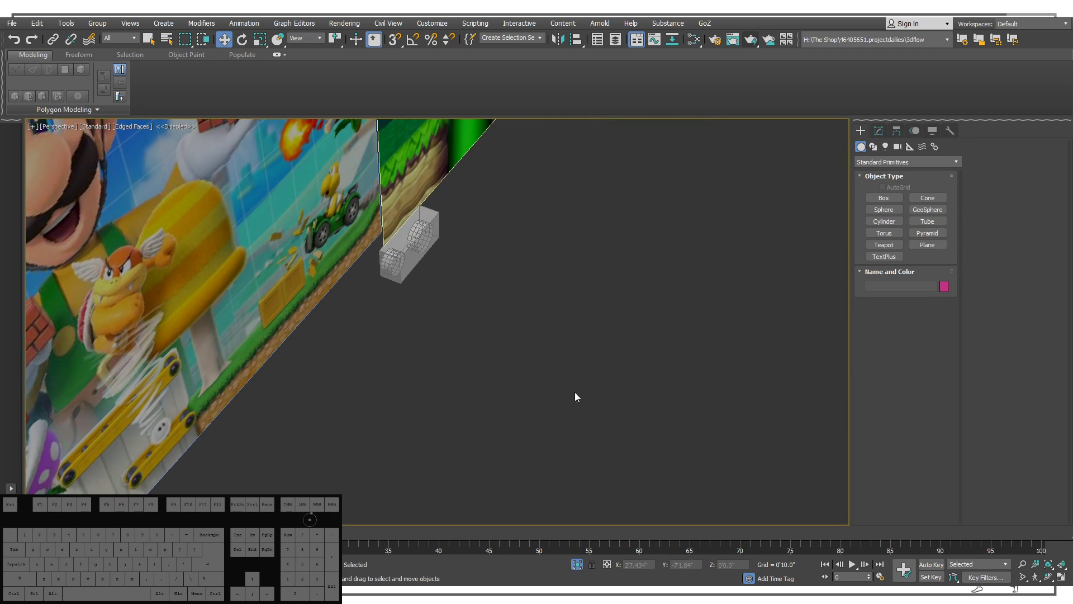
drag(396, 242, 660, 295)
scroll(581, 288, down, 3)
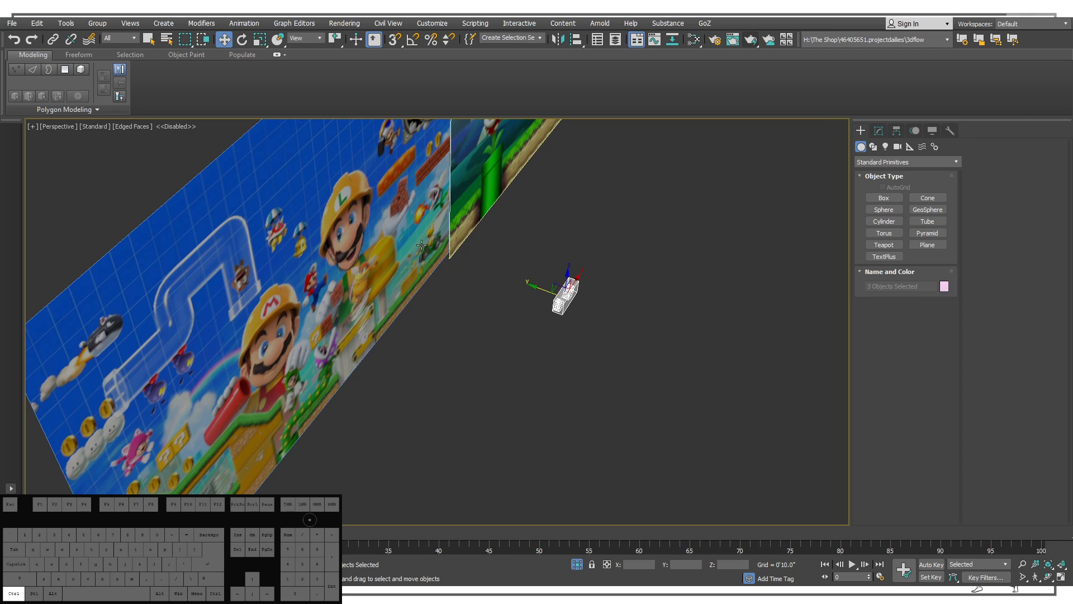
ctrl+click(421, 243)
scroll(421, 244, down, 3)
alt+middle_drag(421, 244, 353, 314)
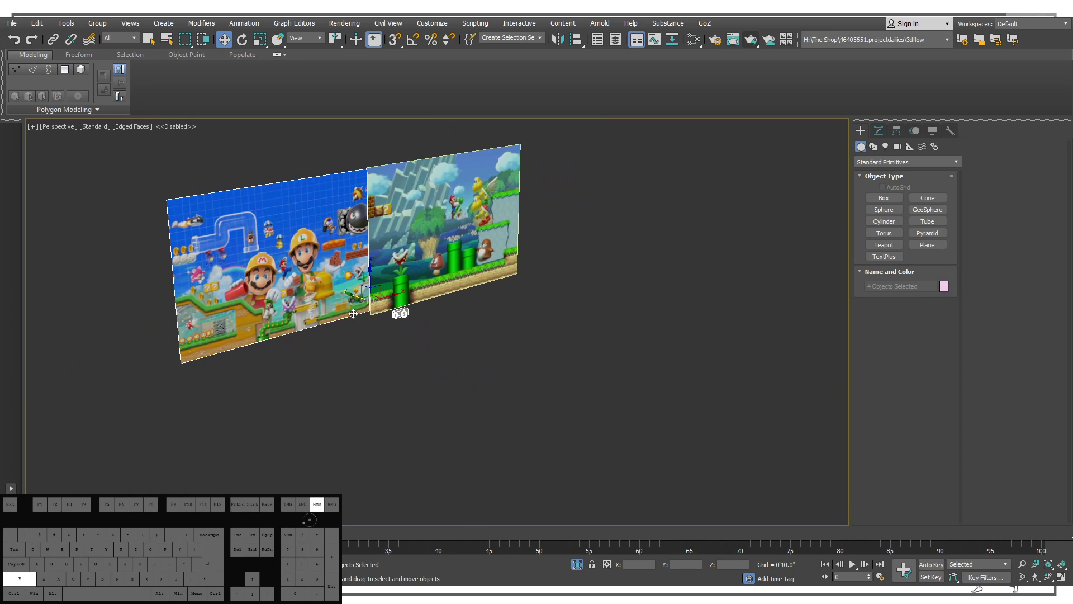
shift+drag(393, 298, 548, 366)
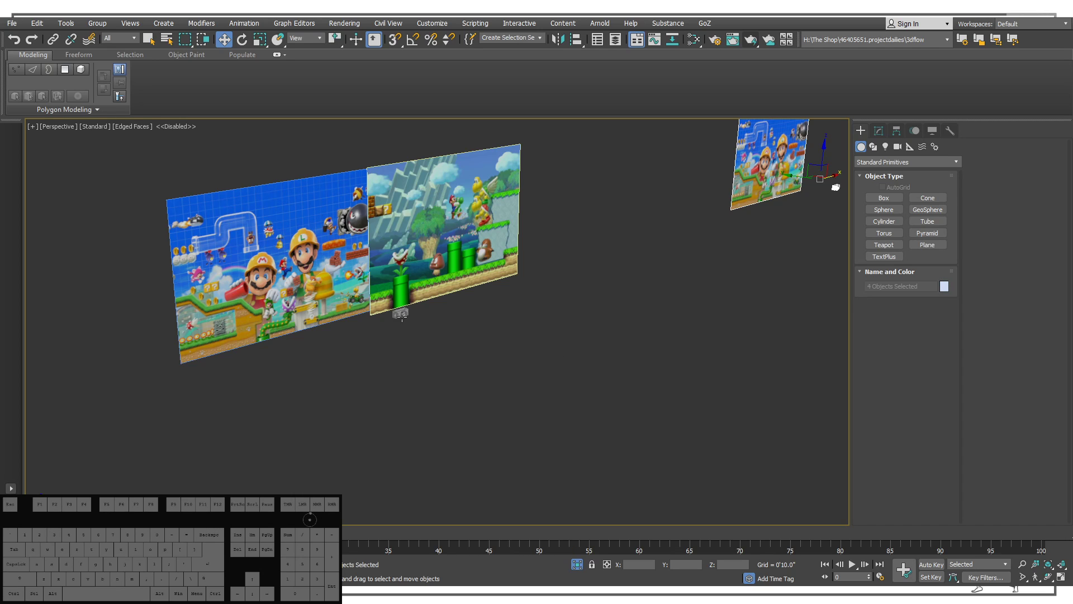
Delete the original box and its two wheel cylinders beside the original reference planes.
scroll(402, 314, up, 6)
click(426, 318)
alt+middle_drag(475, 369, 559, 425)
drag(589, 395, 346, 284)
middle_drag(584, 345, 535, 396)
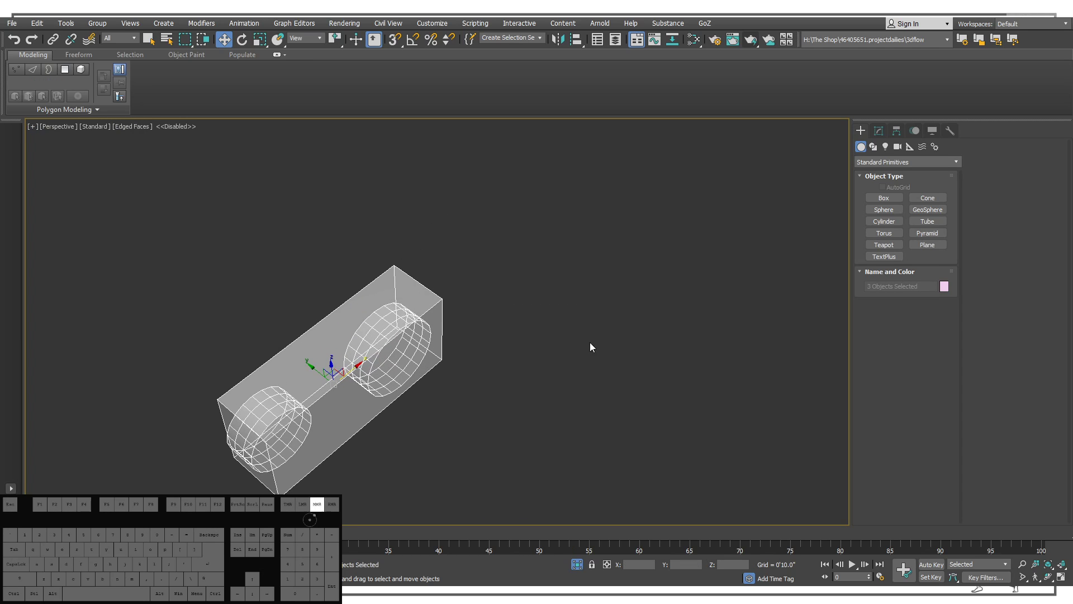
middle_drag(590, 343, 496, 398)
key(Delete)
Select the copied box and wheel cylinders and frame them in the perspective view.
scroll(557, 342, down, 4)
middle_drag(704, 162, 608, 267)
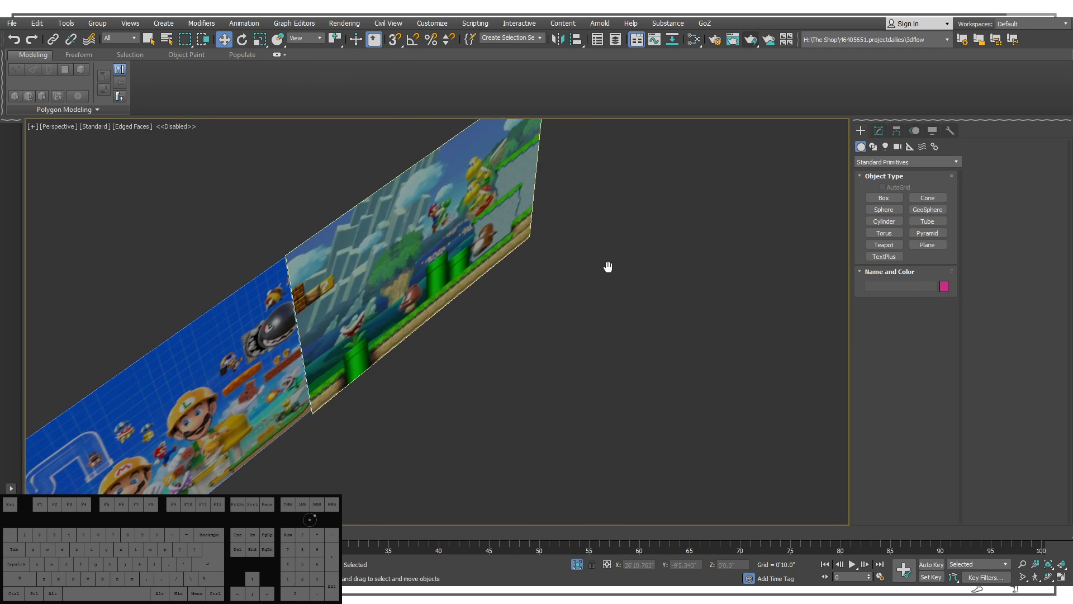
scroll(582, 281, down, 5)
scroll(551, 280, up, 4)
click(484, 229)
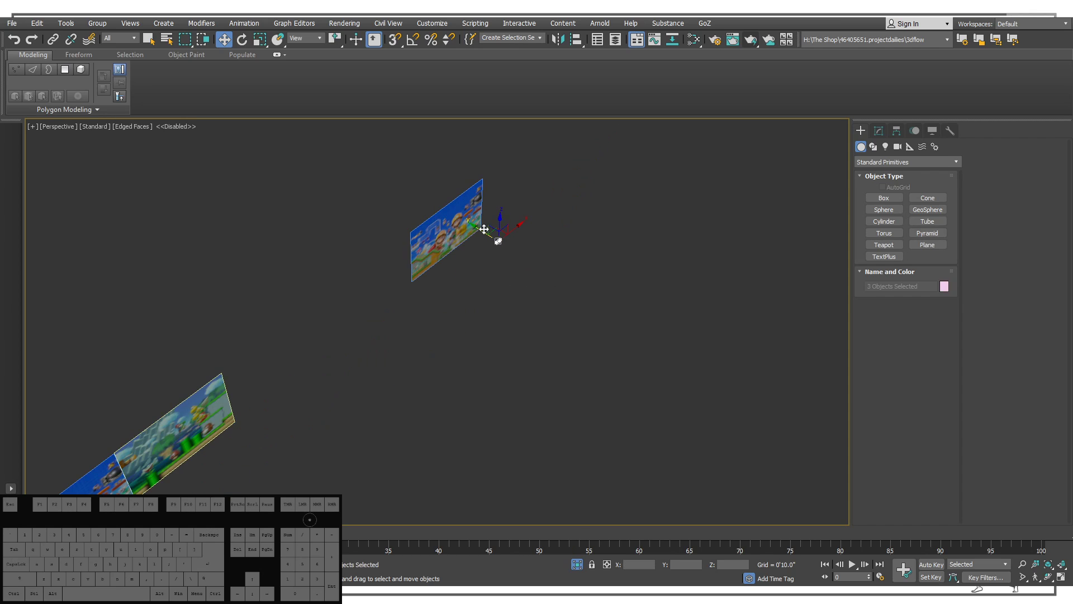
key(z)
middle_drag(498, 246, 460, 226)
scroll(452, 218, down, 2)
key(z)
scroll(464, 259, down, 3)
scroll(409, 293, up, 3)
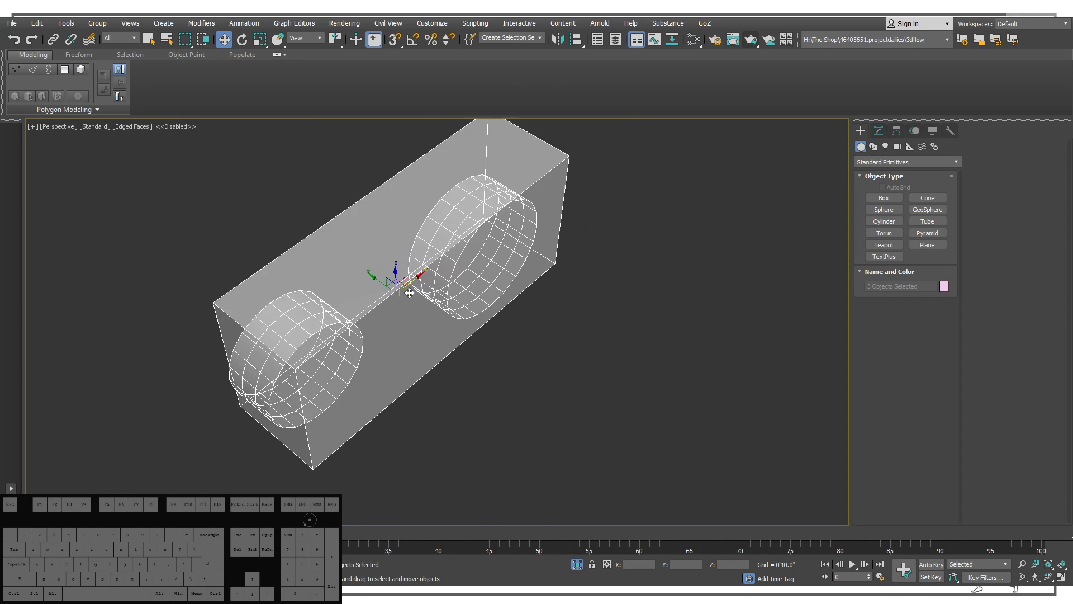
Rotate the copied reference plane about 15.7 degrees counterclockwise in the front view so the car stands level.
key(f)
key(l)
key(f)
scroll(417, 250, down, 4)
middle_drag(442, 266, 600, 327)
scroll(447, 198, down, 3)
click(435, 220)
middle_drag(438, 218, 471, 296)
scroll(471, 296, down, 2)
middle_drag(391, 247, 408, 283)
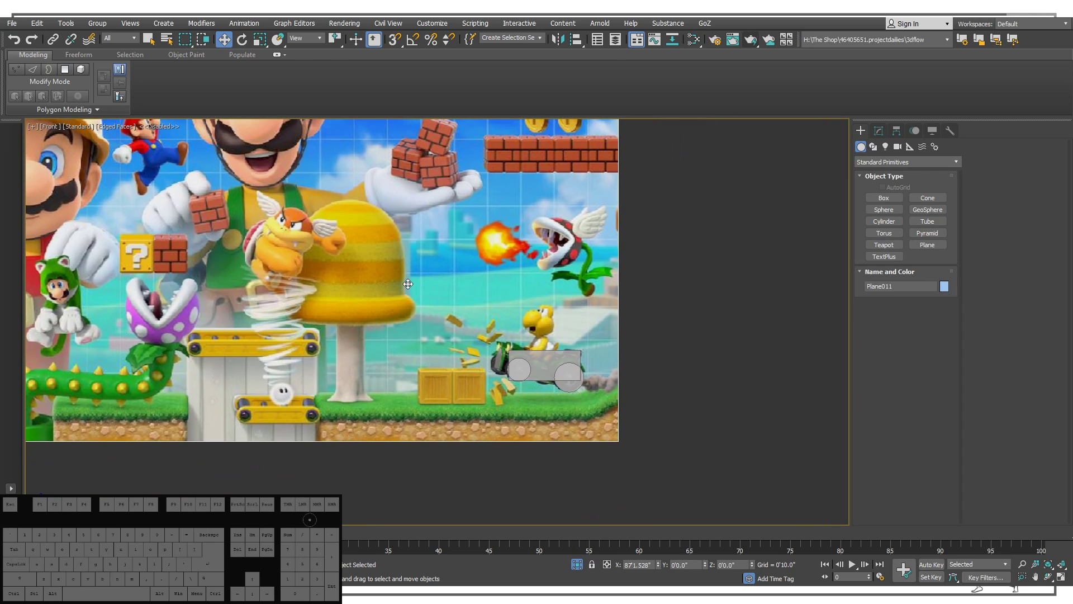
key(e)
middle_drag(296, 223, 378, 271)
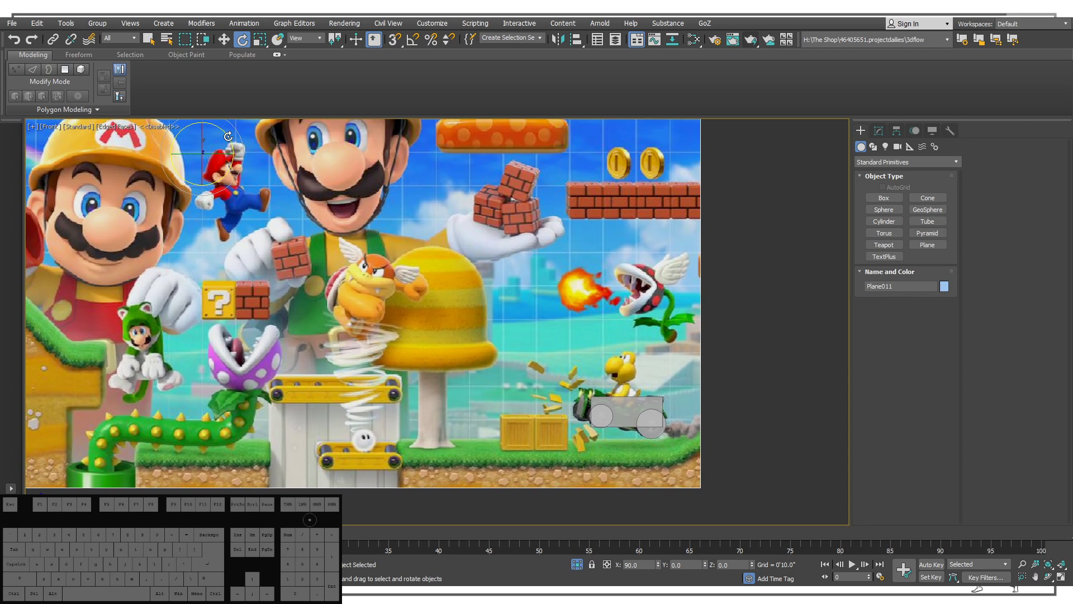
drag(228, 136, 228, 113)
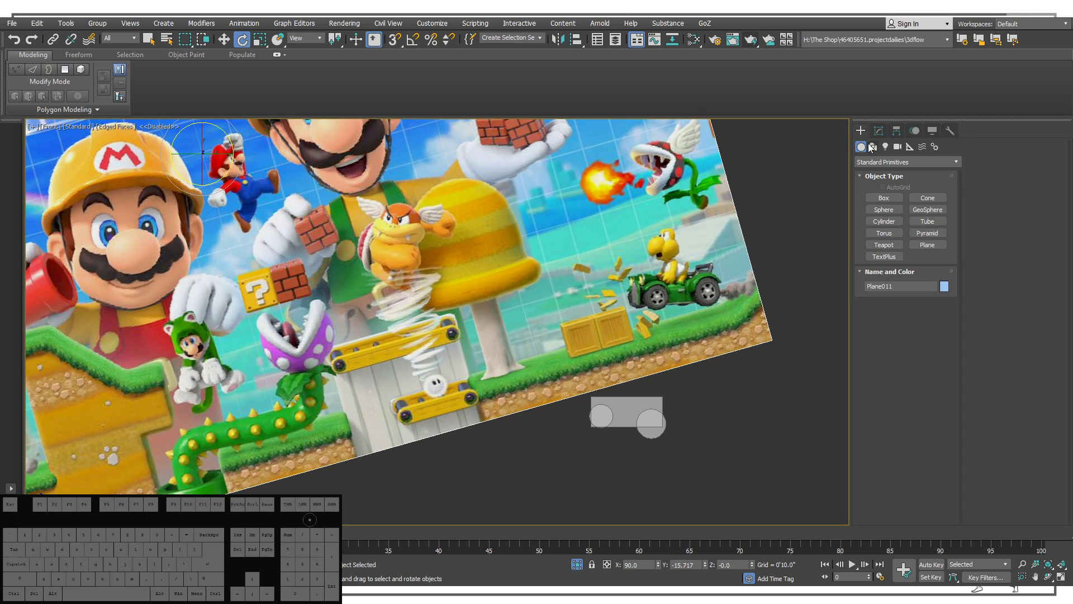
Draw a thin horizontal guide box about 12'10" wide and 2" high just beneath the green car in the front view.
middle_drag(606, 327, 501, 329)
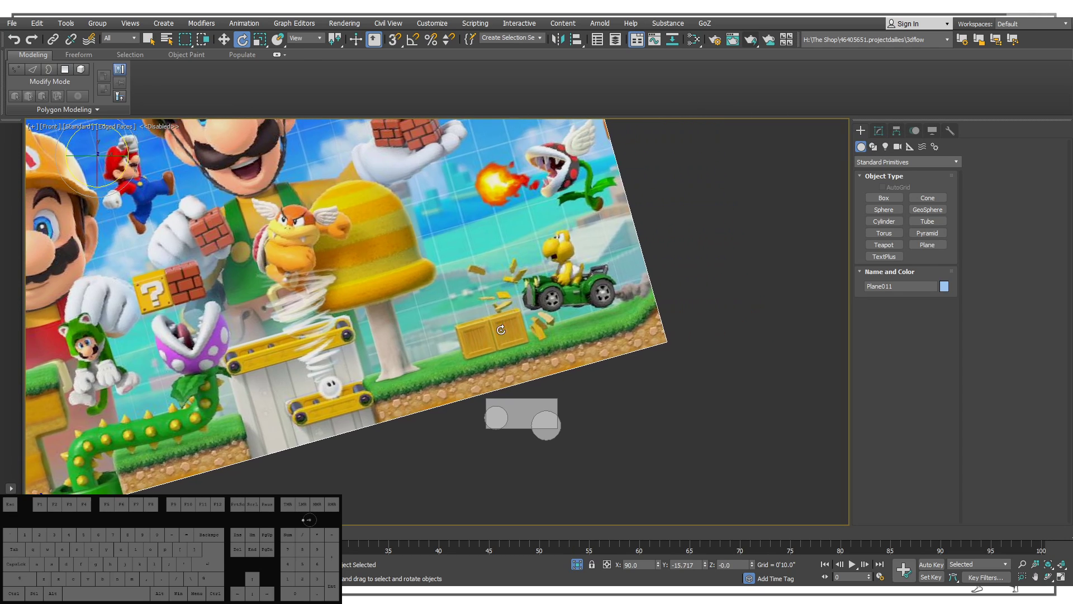
middle_drag(606, 282, 507, 315)
scroll(695, 385, down, 3)
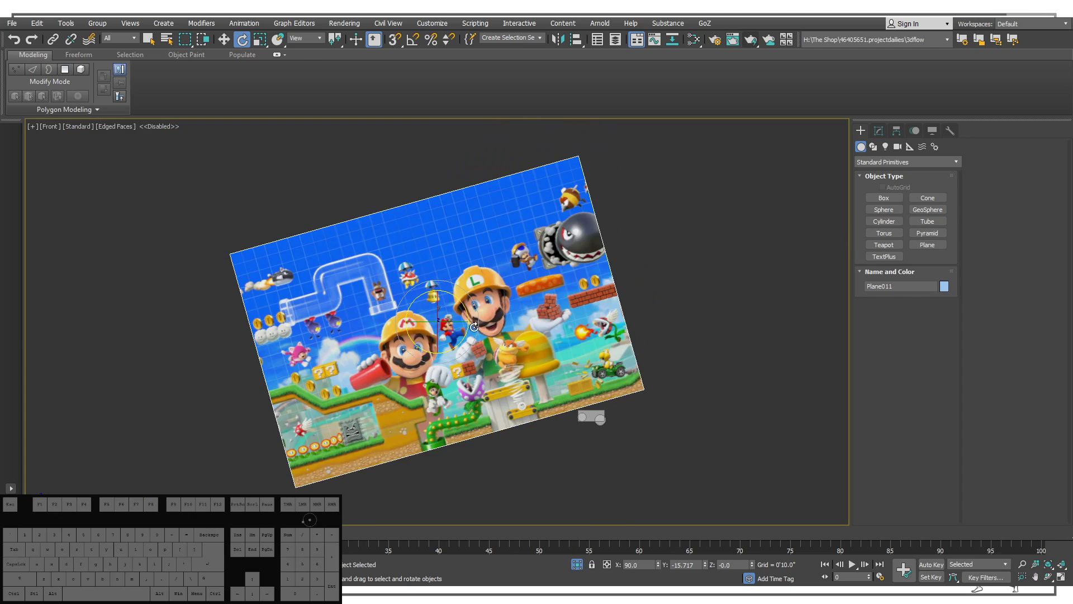
middle_drag(692, 342, 522, 253)
scroll(531, 253, up, 1)
click(884, 198)
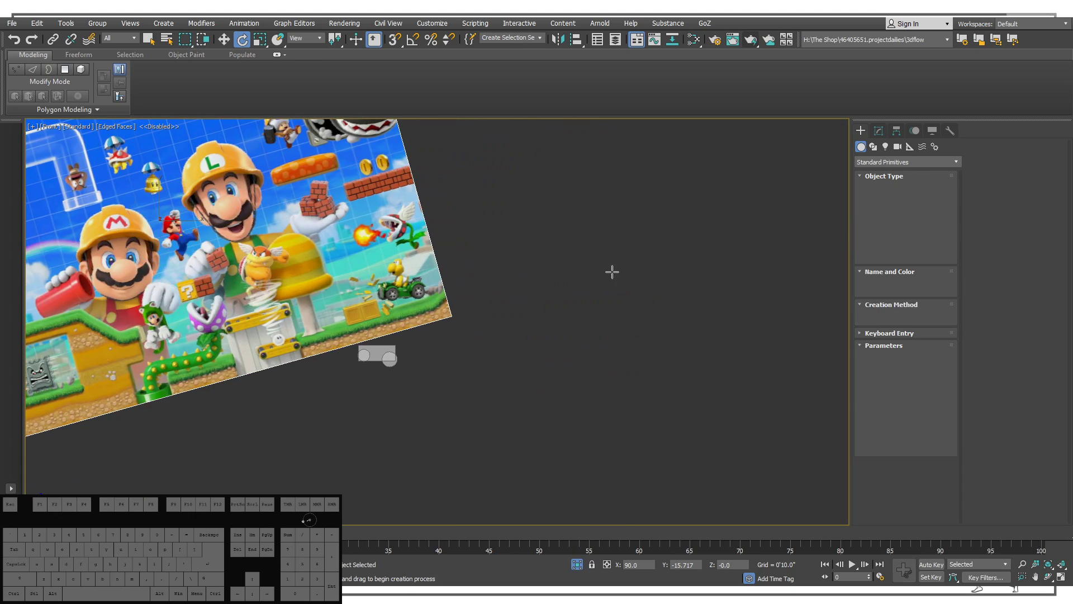
drag(219, 307, 534, 306)
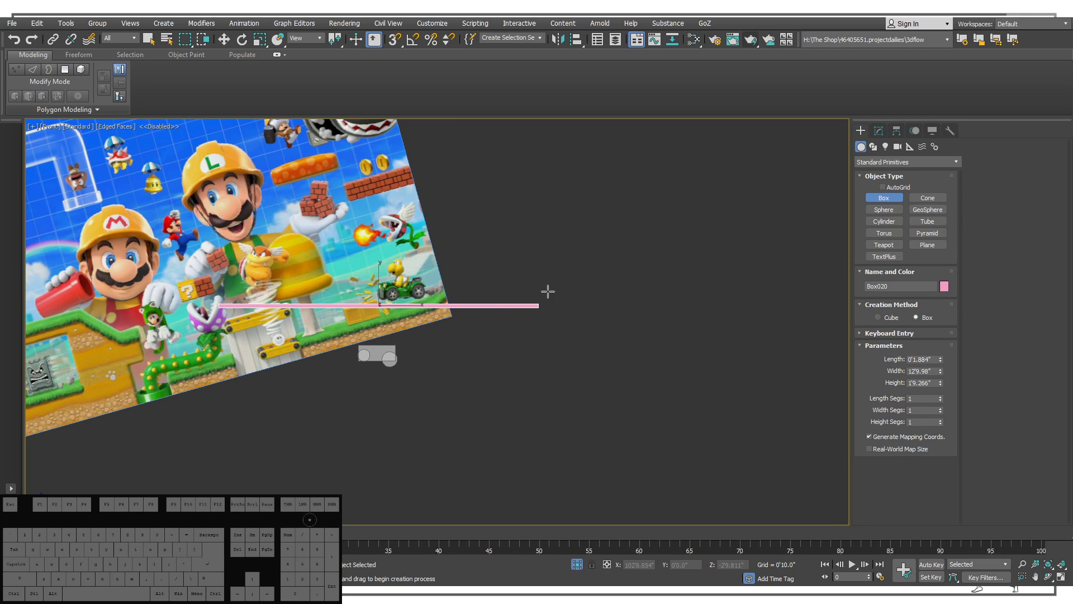
Select the reference plane and rotate it slightly clockwise in the front view to a Y rotation of about -14.45 degrees.
scroll(385, 266, up, 5)
key(w)
click(522, 285)
scroll(642, 297, down, 2)
scroll(302, 262, up, 3)
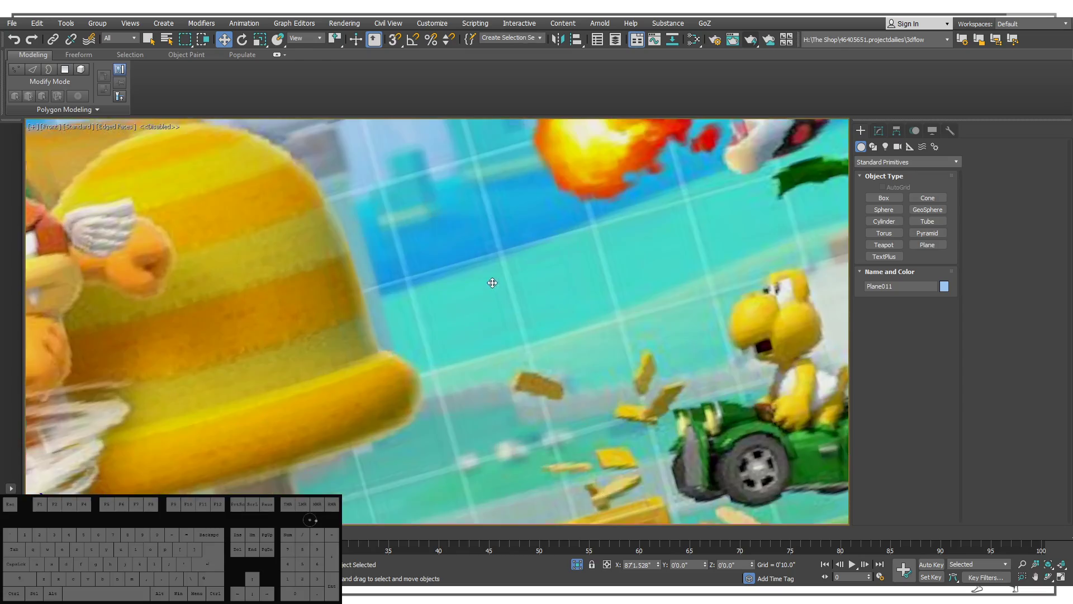
scroll(492, 283, down, 3)
scroll(352, 245, up, 2)
scroll(336, 248, down, 1)
scroll(328, 248, up, 4)
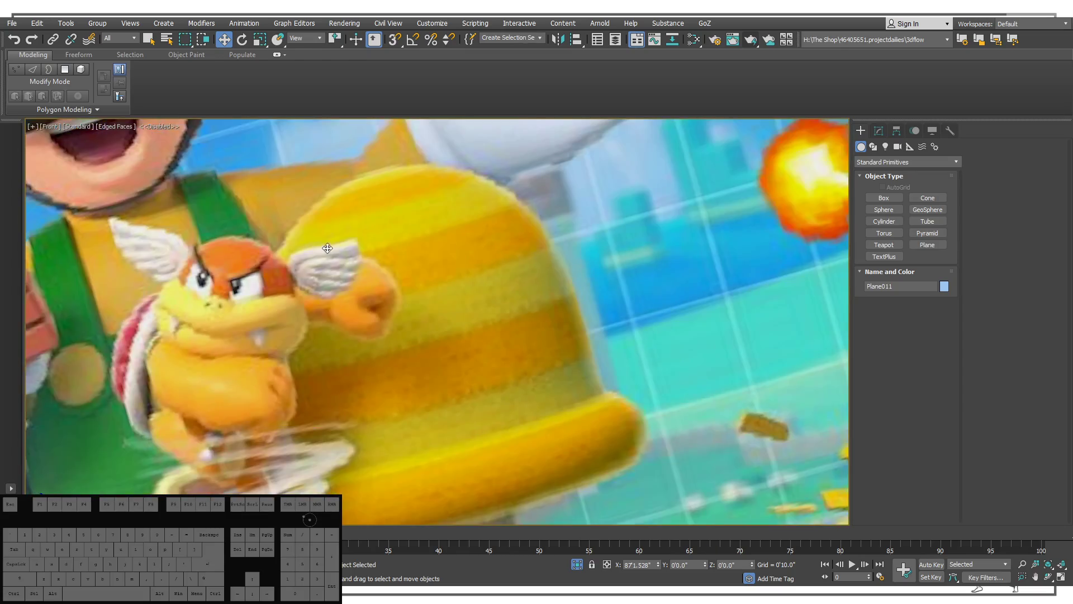
scroll(328, 248, down, 8)
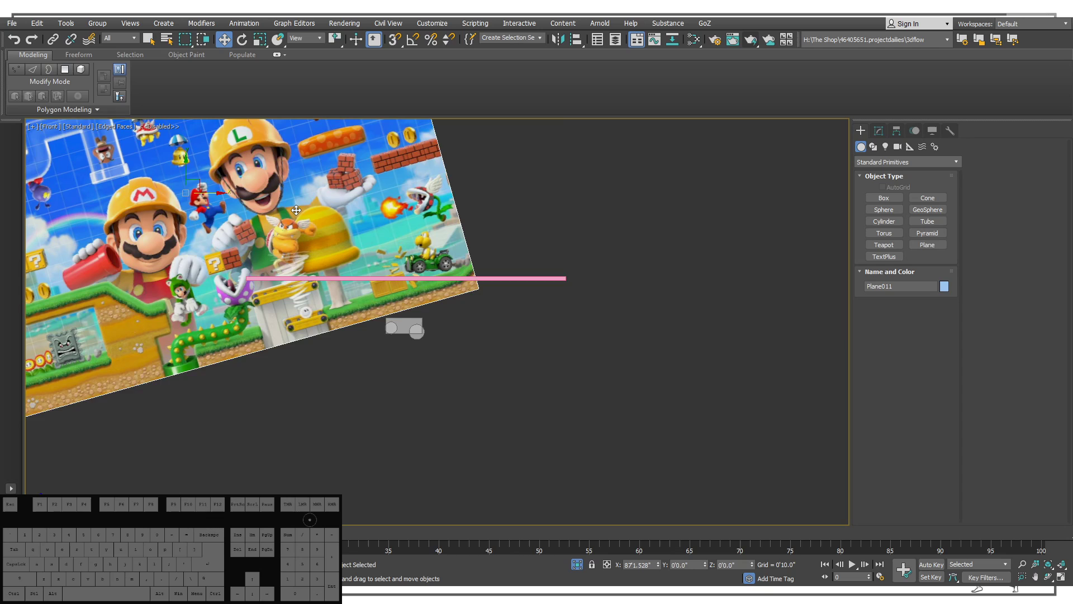
middle_drag(219, 157, 242, 232)
key(e)
scroll(232, 238, up, 2)
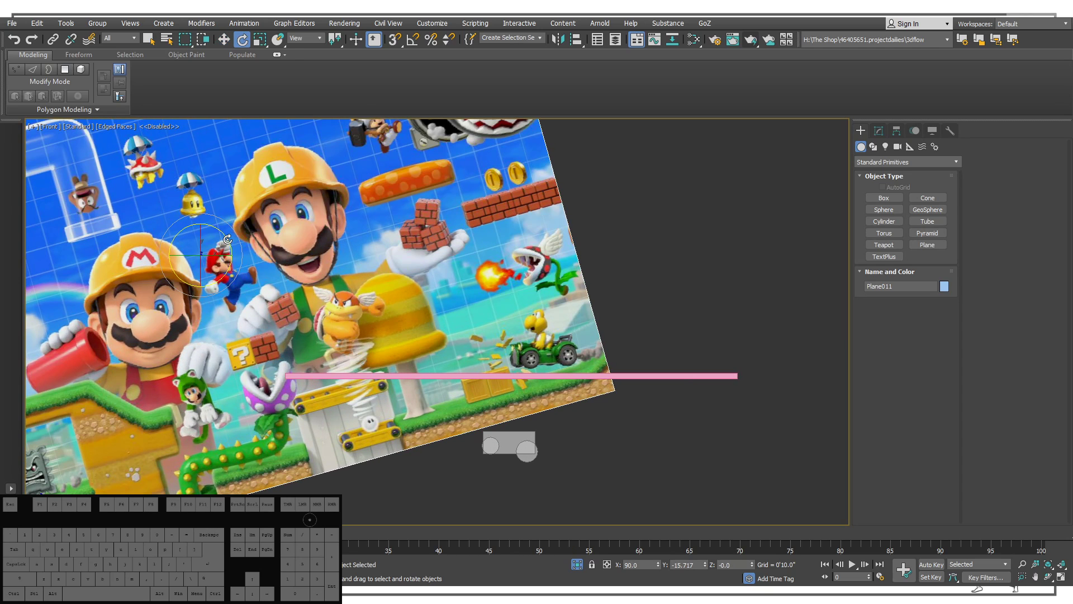
drag(228, 239, 231, 238)
scroll(381, 283, up, 3)
key(w)
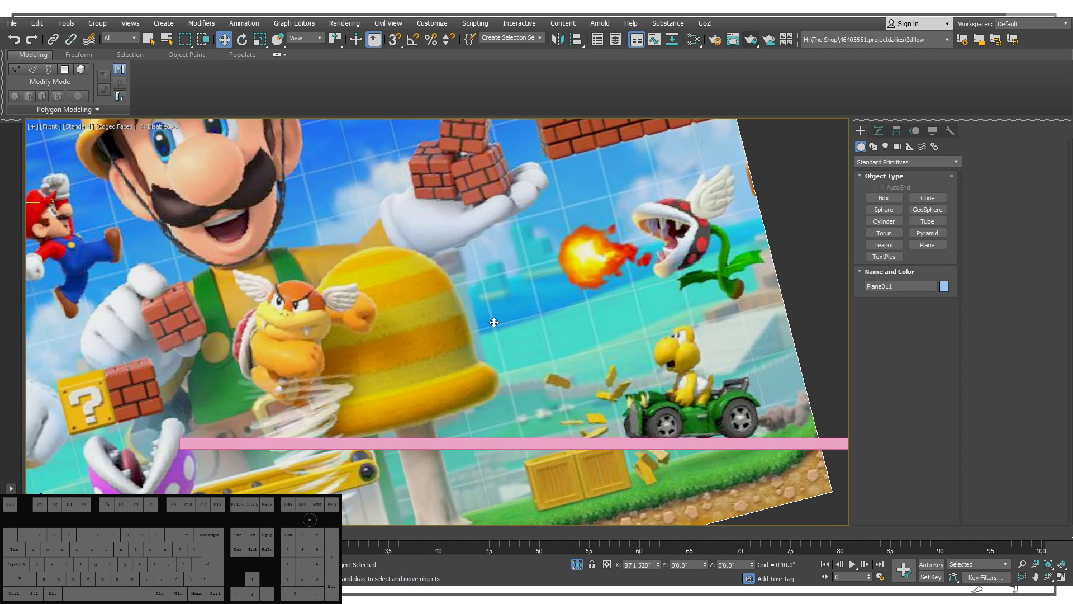
Raise the reference plane to a Z position of about 0'0.75" to bring the car's wheels closer to the guide box's edge.
middle_drag(457, 310, 415, 285)
scroll(415, 286, down, 3)
middle_drag(181, 213, 324, 265)
drag(335, 255, 334, 253)
scroll(571, 350, up, 4)
middle_drag(830, 425, 576, 383)
scroll(459, 315, down, 3)
scroll(459, 315, down, 3)
middle_drag(407, 281, 431, 307)
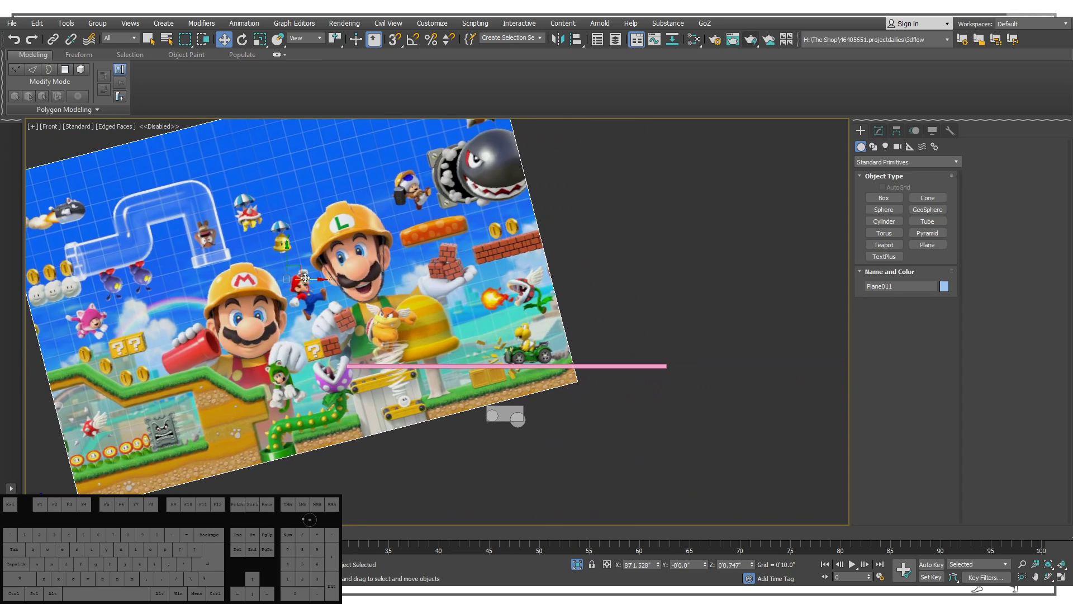
Rotate the reference plane a few degrees further clockwise and raise it to about Z 0'8.5" so the wheels meet the guide box.
key(e)
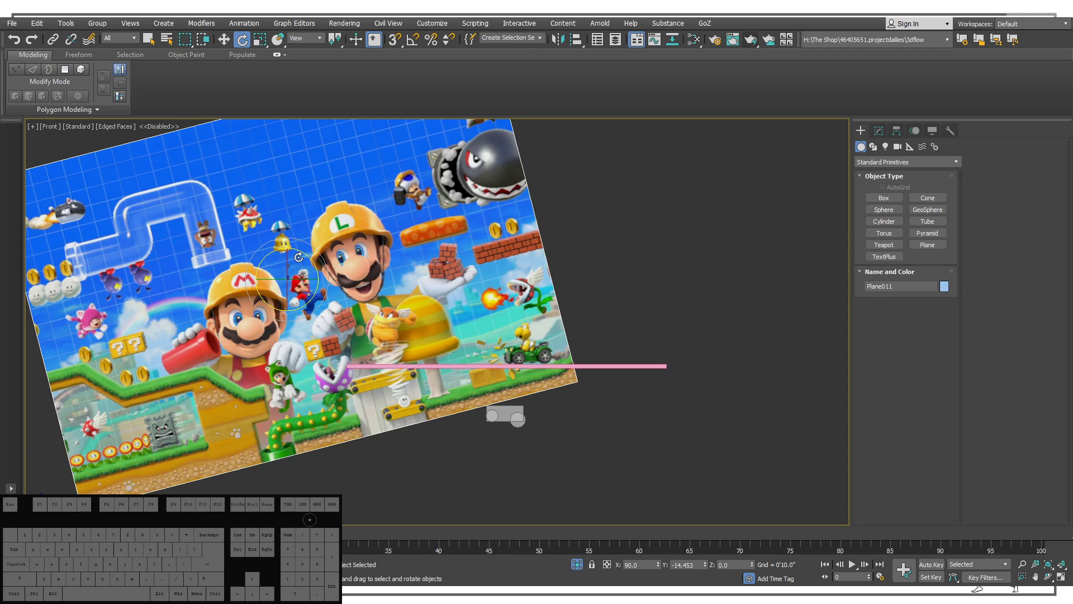
drag(302, 256, 296, 239)
key(w)
scroll(548, 360, up, 10)
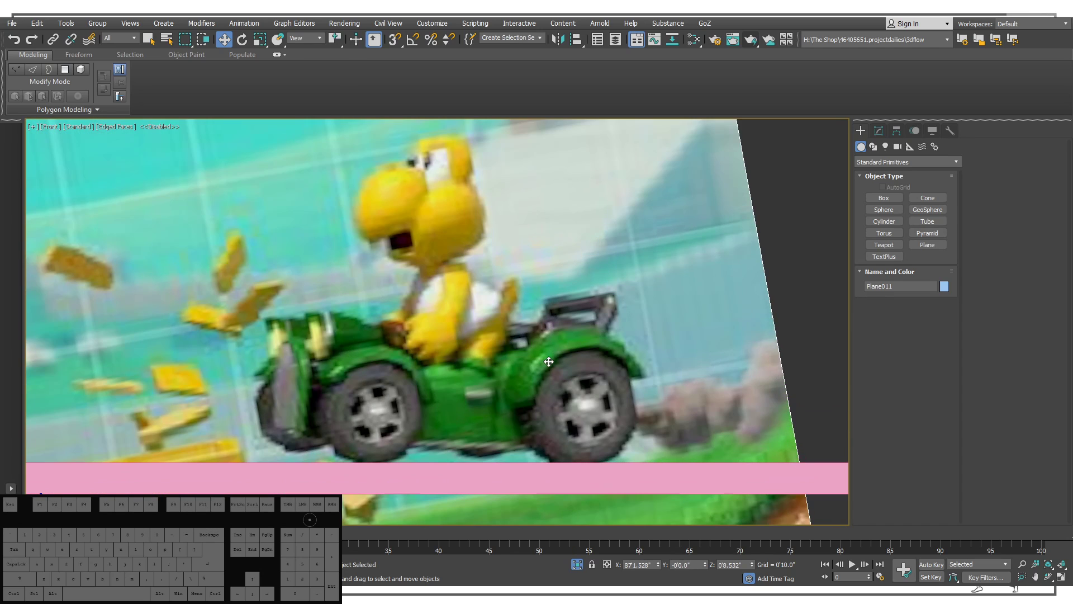
middle_drag(516, 341, 619, 322)
scroll(533, 340, down, 5)
middle_drag(450, 287, 455, 294)
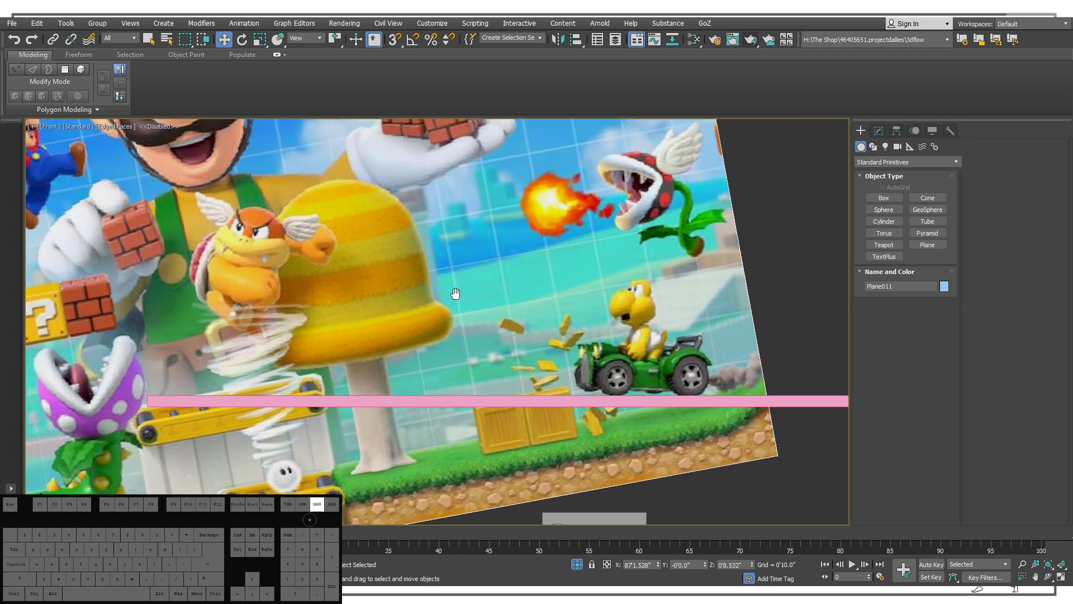
scroll(455, 294, down, 2)
middle_drag(372, 258, 469, 334)
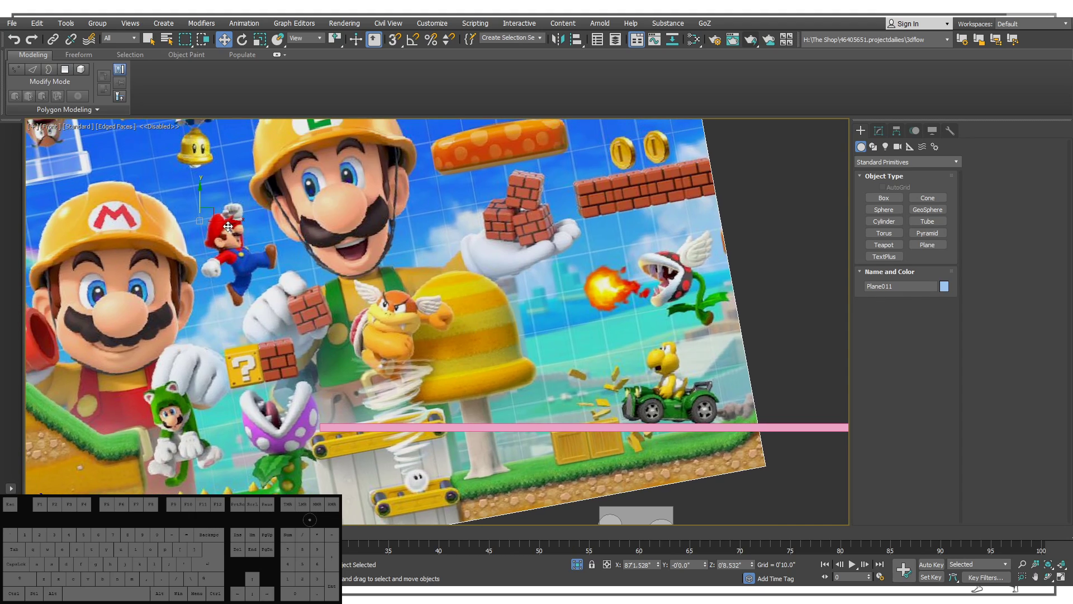
Rotate the reference plane slightly back counterclockwise and lower it to about Z 0'6.2" so both wheels rest level along the guide box.
key(e)
drag(229, 216, 200, 199)
key(w)
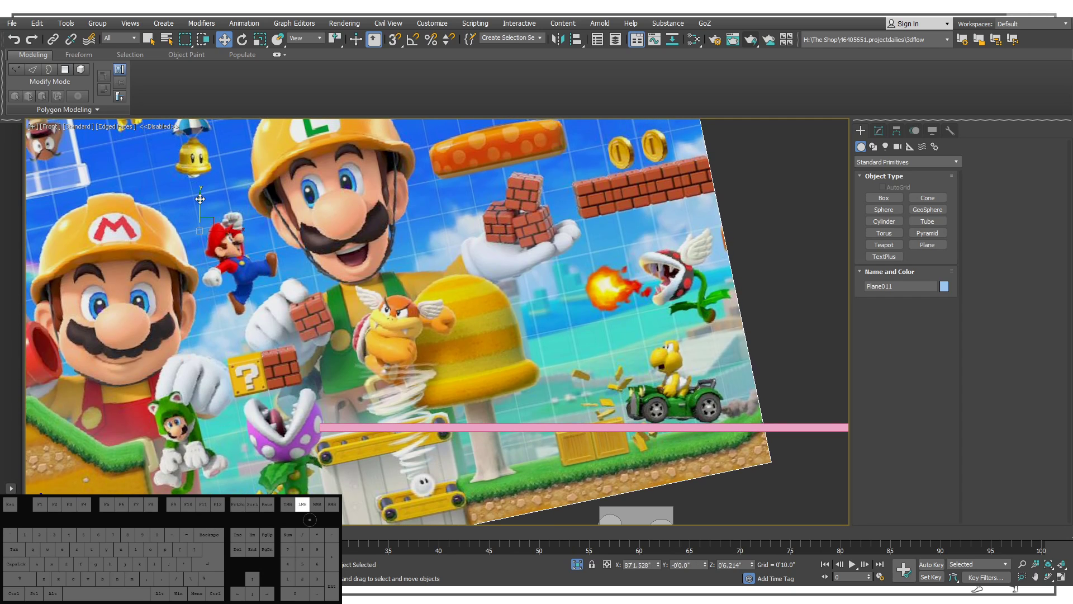
middle_drag(567, 299, 349, 211)
scroll(433, 295, up, 5)
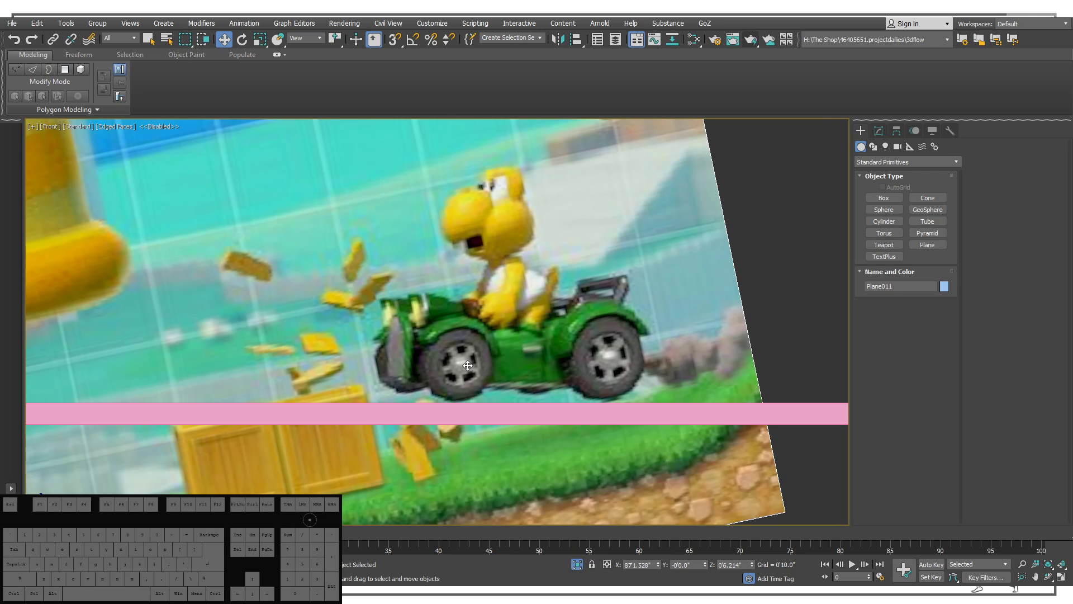
scroll(467, 365, down, 6)
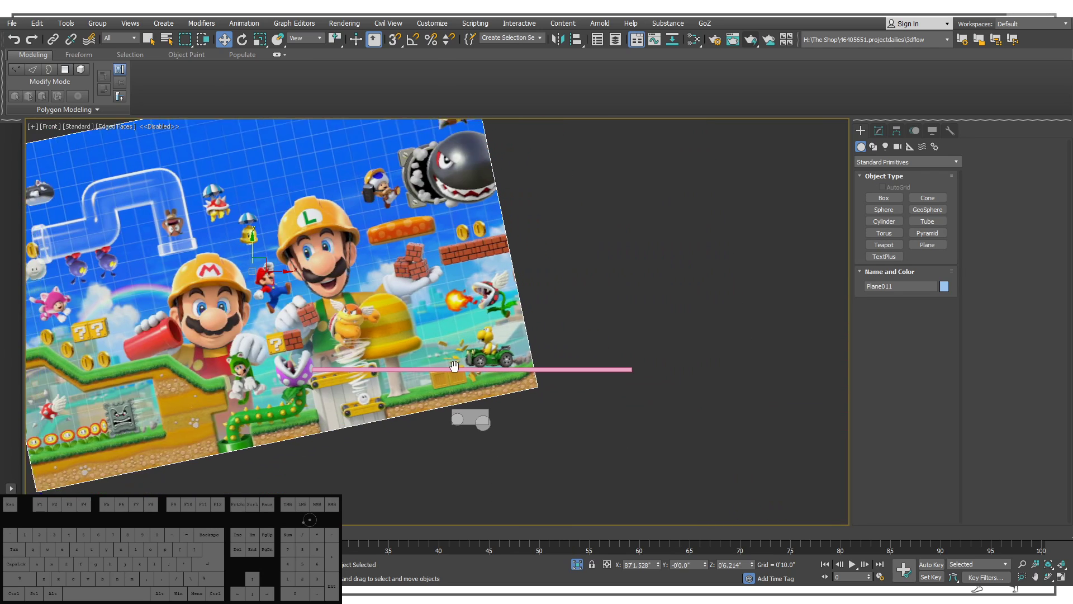
Freeze the reference plane so it cannot be selected while modeling over it.
right_click(402, 234)
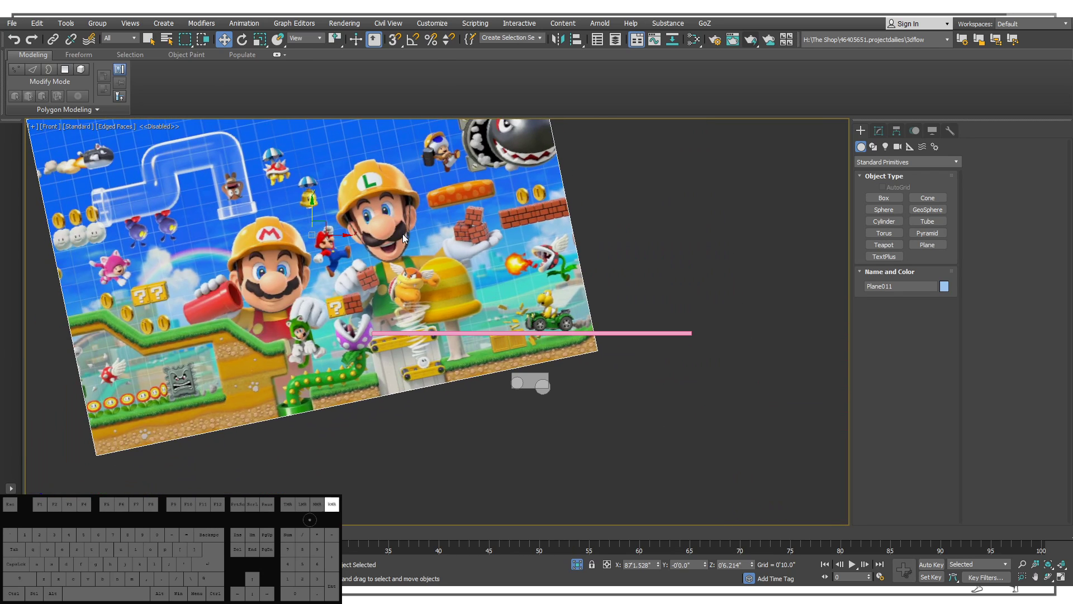
click(444, 153)
scroll(576, 338, up, 3)
scroll(508, 321, up, 6)
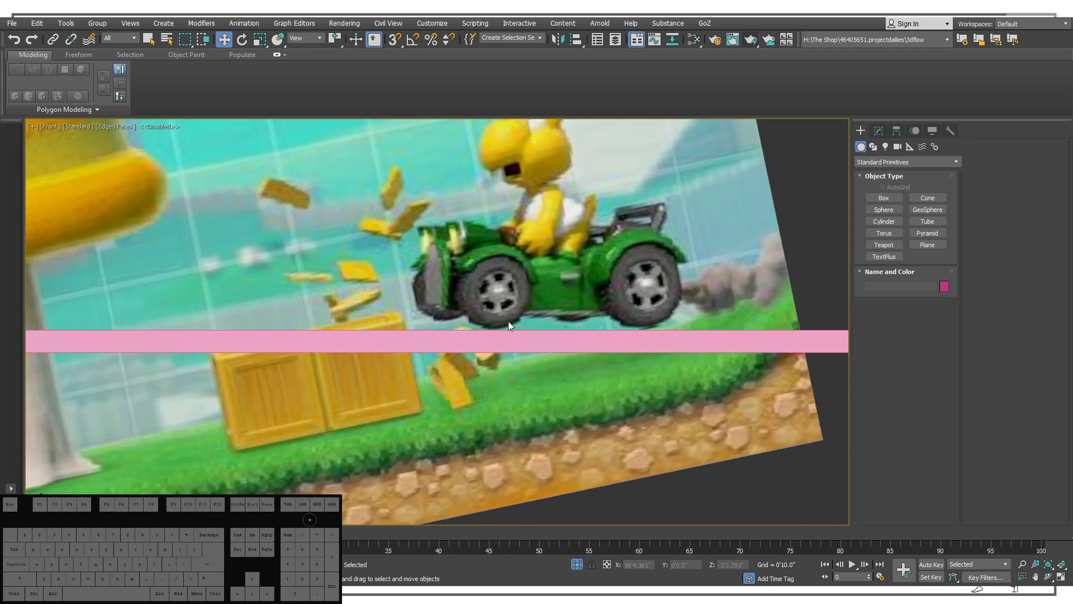
Delete the long pink guide box beneath the car.
scroll(508, 320, down, 3)
middle_drag(508, 321, 436, 333)
click(636, 334)
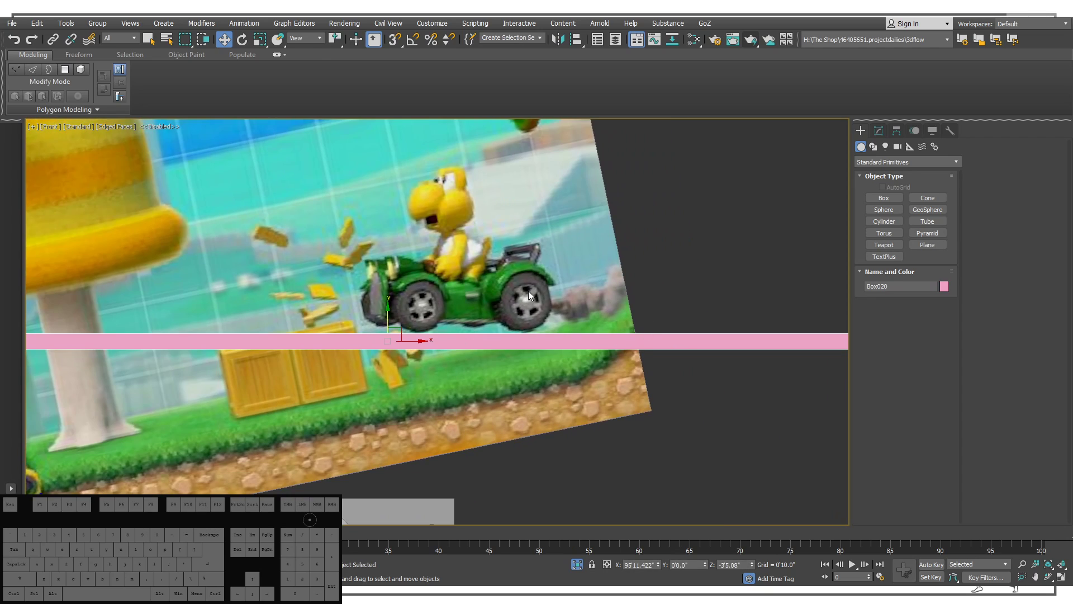
middle_drag(520, 320, 513, 327)
key(Delete)
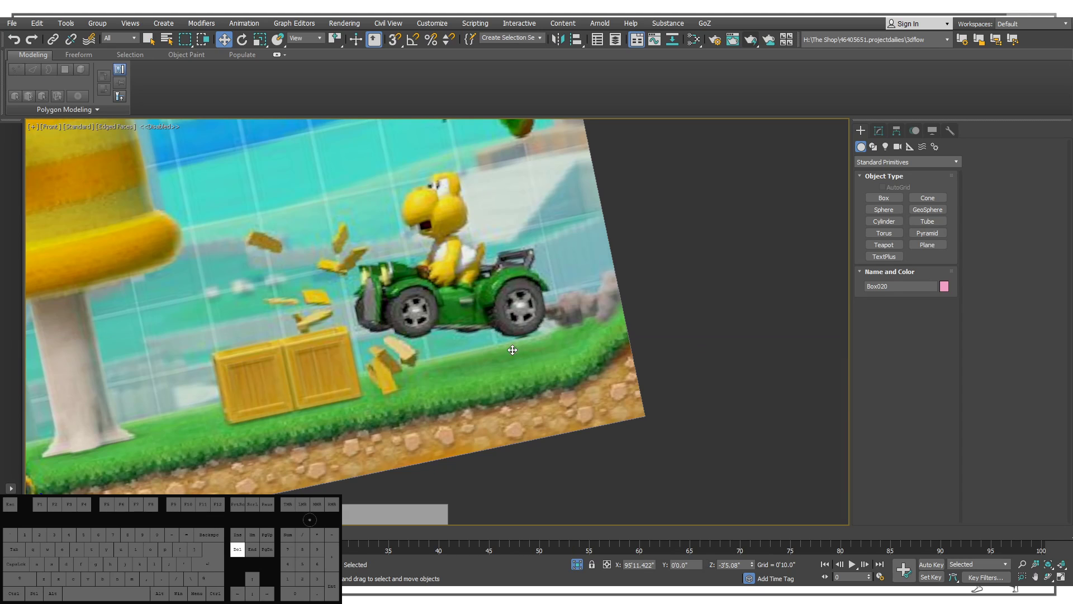
Select the body box and both wheel cylinders and move them together onto the green car in the reference image.
middle_drag(512, 367, 510, 342)
middle_drag(500, 461, 505, 368)
drag(544, 463, 379, 170)
middle_drag(442, 218, 408, 269)
scroll(400, 270, up, 4)
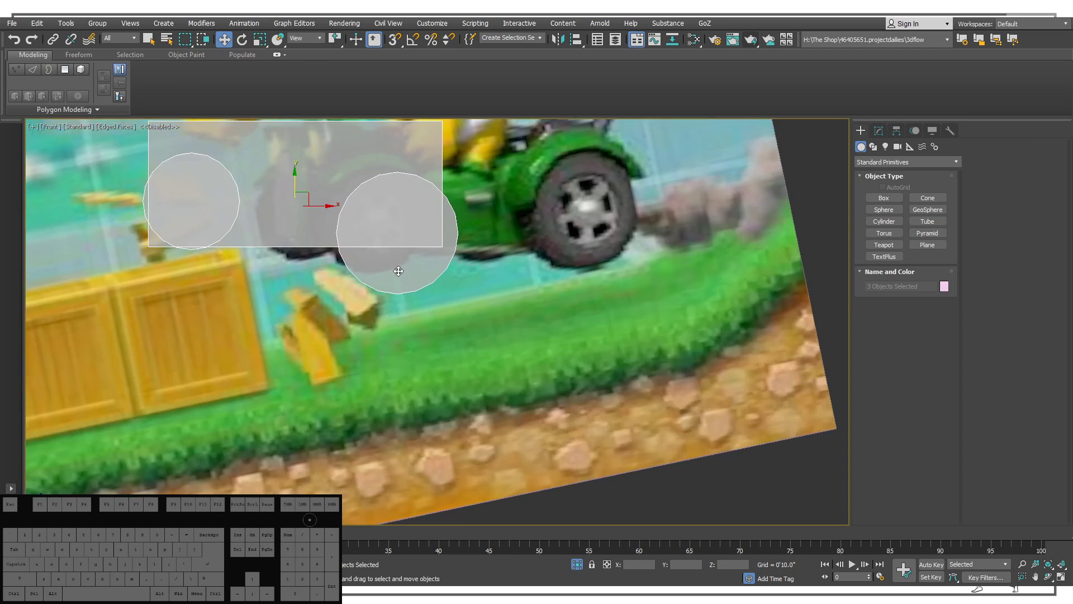
scroll(397, 271, down, 2)
drag(347, 226, 456, 233)
scroll(455, 235, up, 4)
middle_drag(469, 236, 471, 241)
scroll(470, 241, down, 2)
Align the larger cylinder with the car's rear wheel and the smaller cylinder with its front wheel in the front view.
click(568, 295)
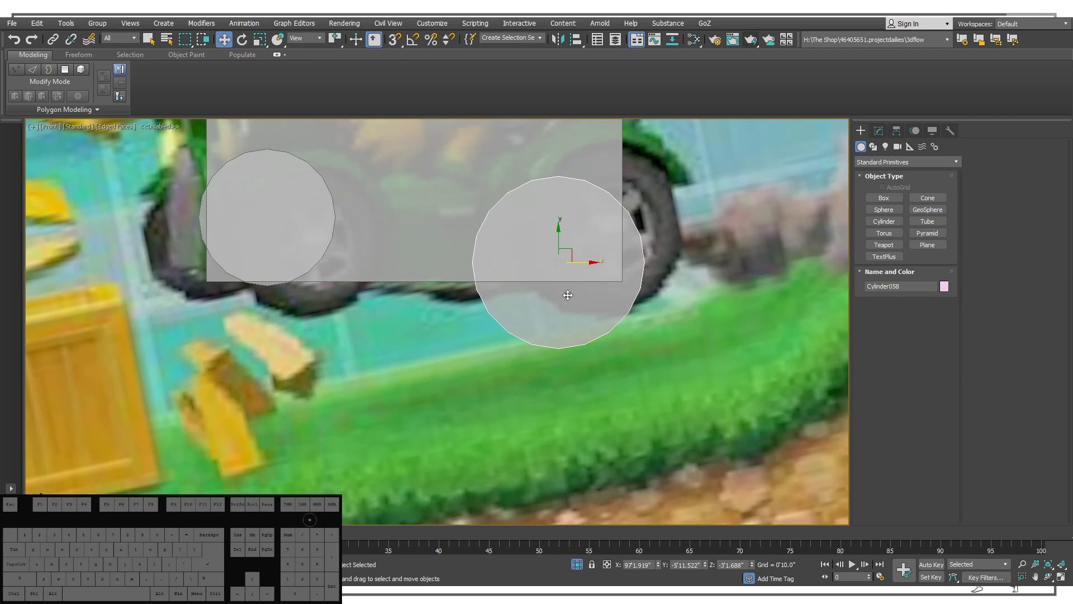
drag(568, 251, 614, 216)
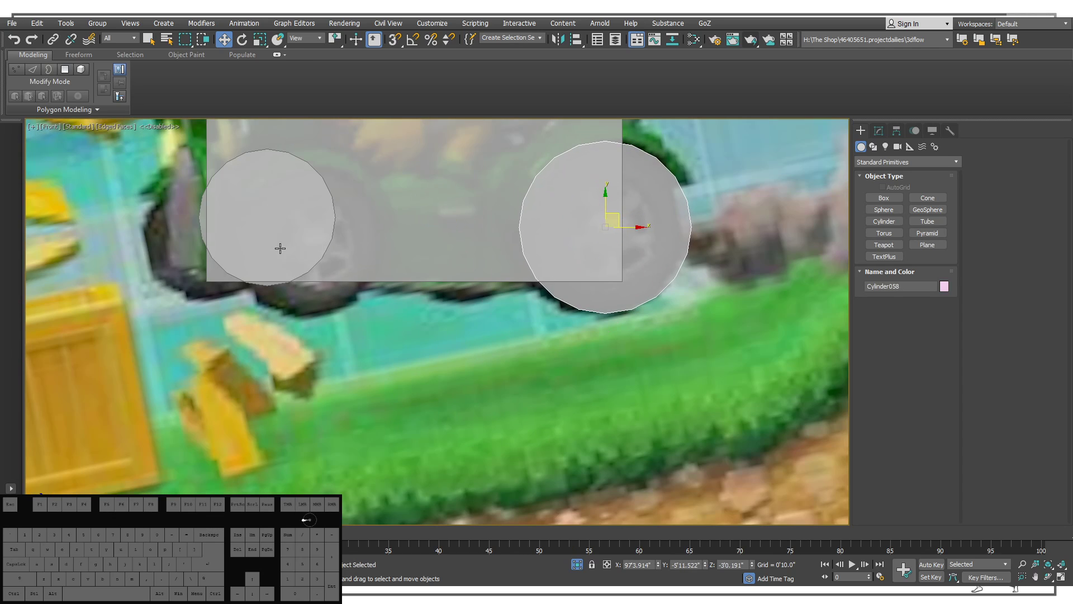
click(305, 246)
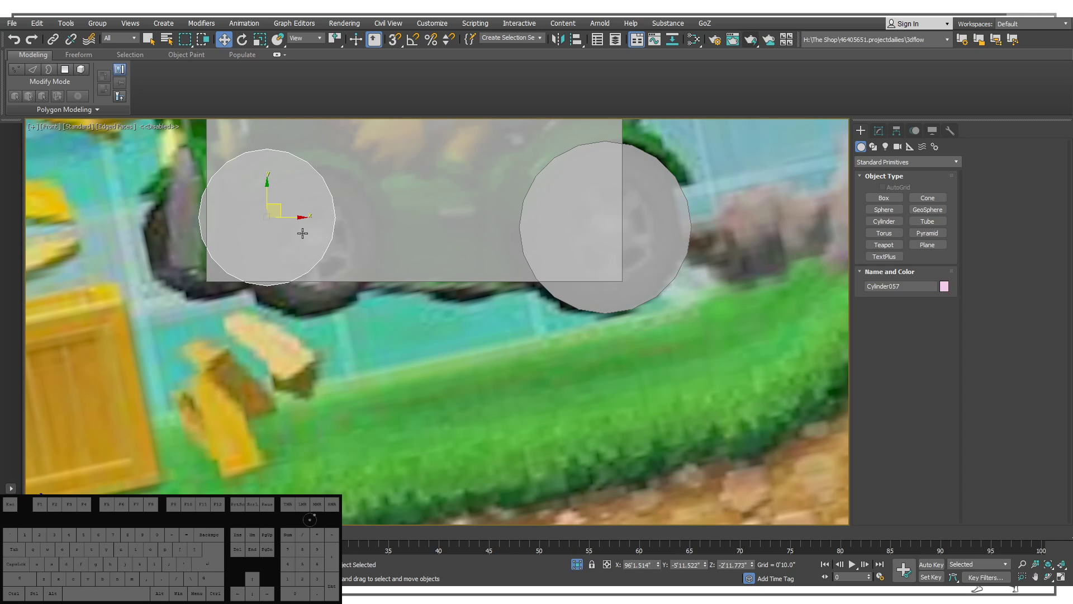
drag(284, 205, 326, 237)
middle_drag(376, 203, 377, 288)
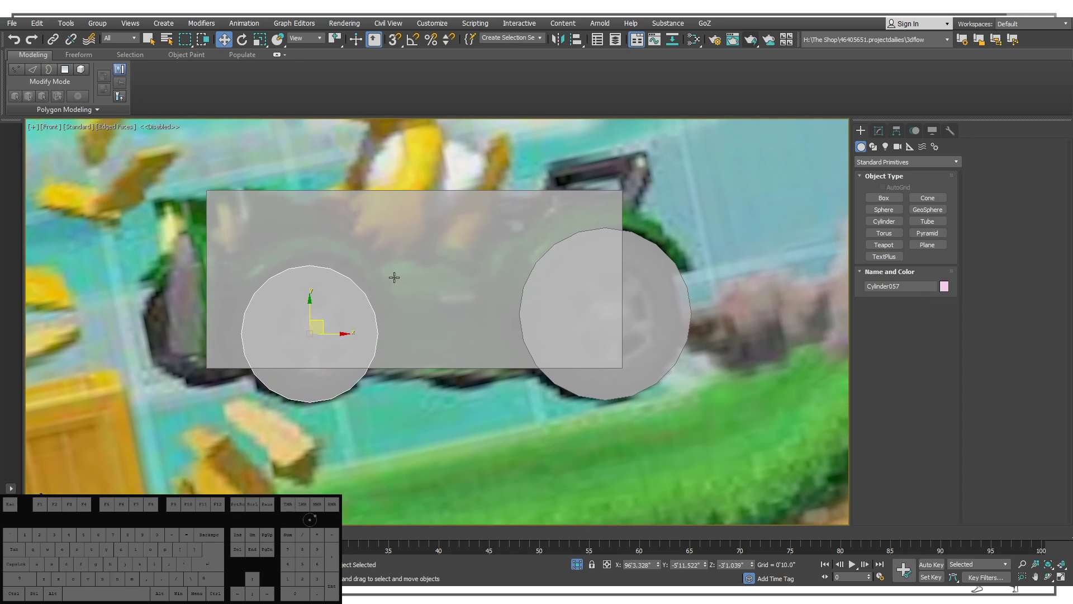
middle_drag(422, 260, 472, 272)
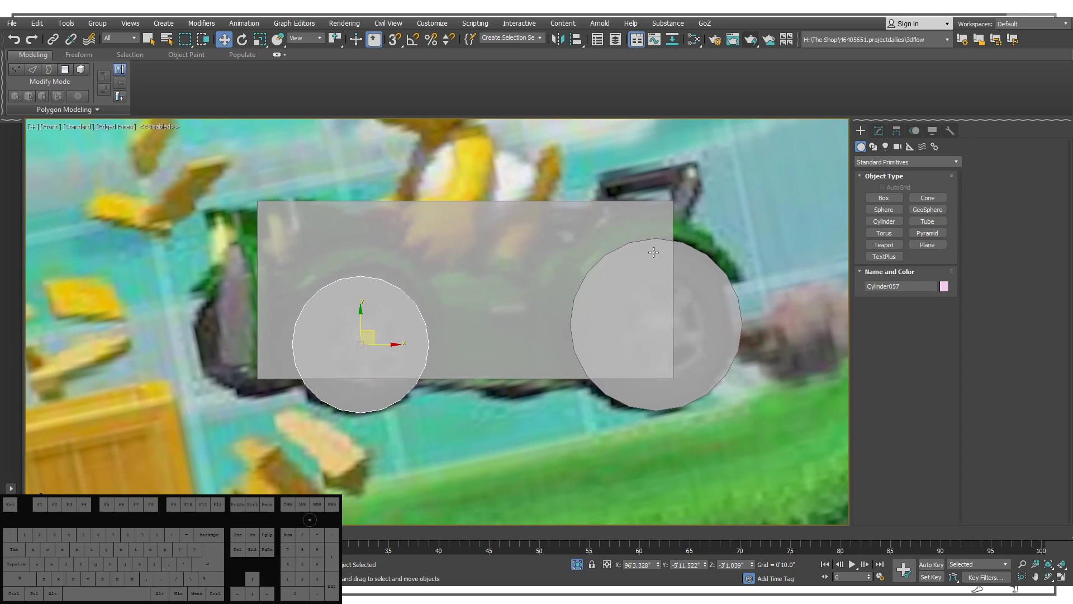
middle_drag(629, 254, 620, 276)
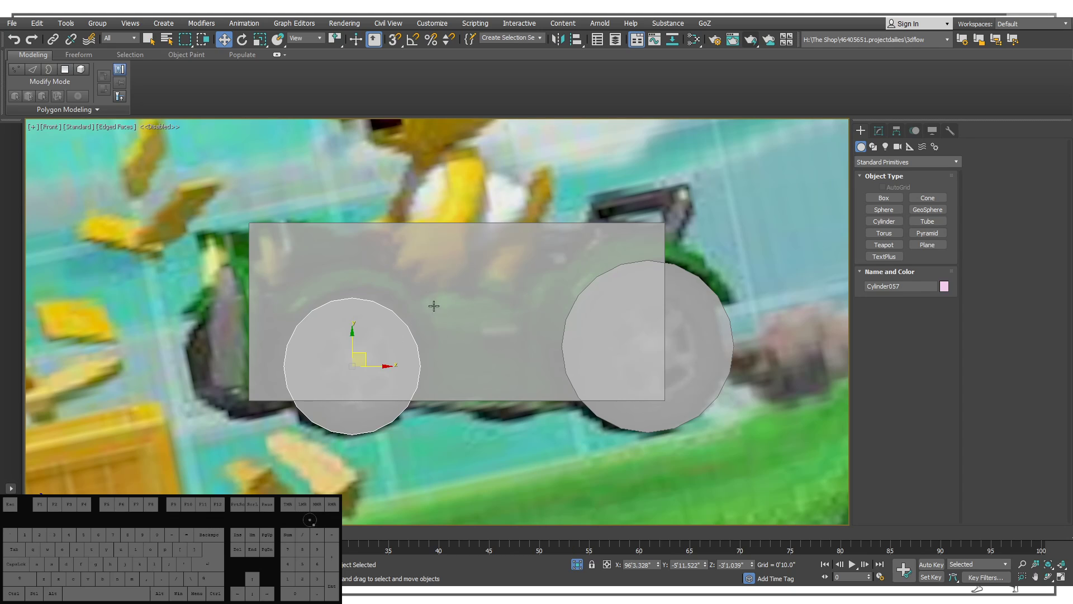
Examine the body box and the two wheel cylinders from an angled view, in wireframe and in shaded display.
click(410, 260)
middle_drag(608, 251, 609, 269)
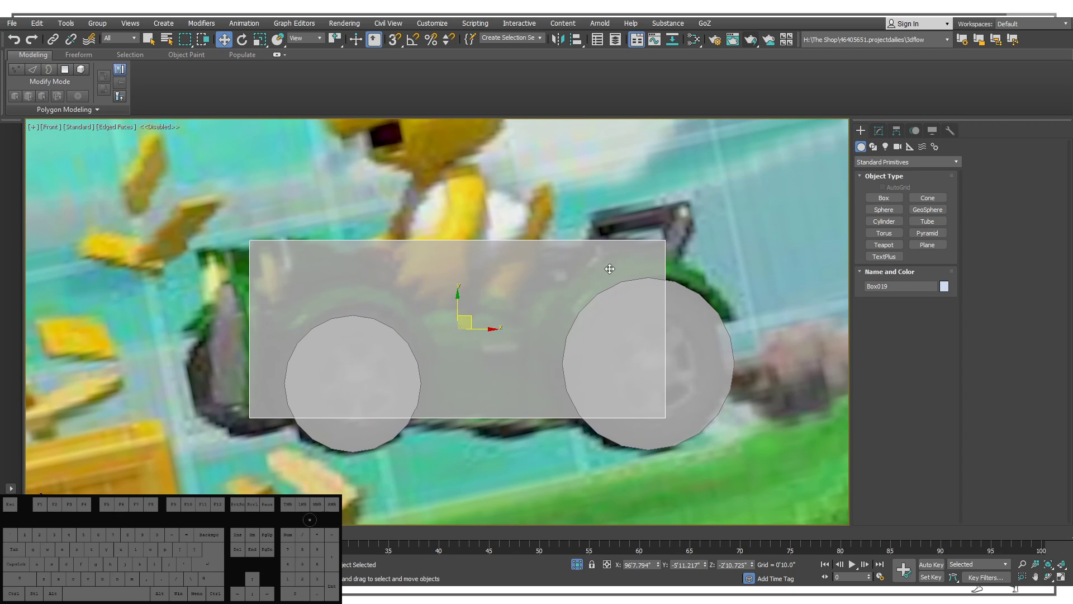
middle_drag(544, 268, 551, 283)
alt+middle_drag(520, 315, 665, 330)
click(665, 330)
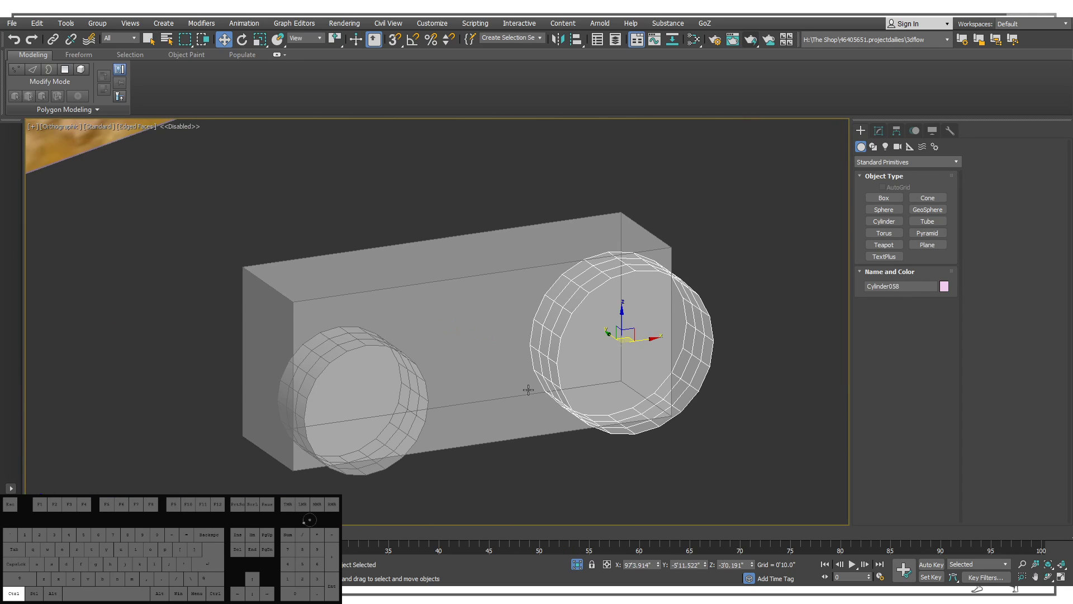
ctrl+click(392, 472)
alt+middle_drag(392, 472, 464, 394)
key(F3)
scroll(468, 377, down, 7)
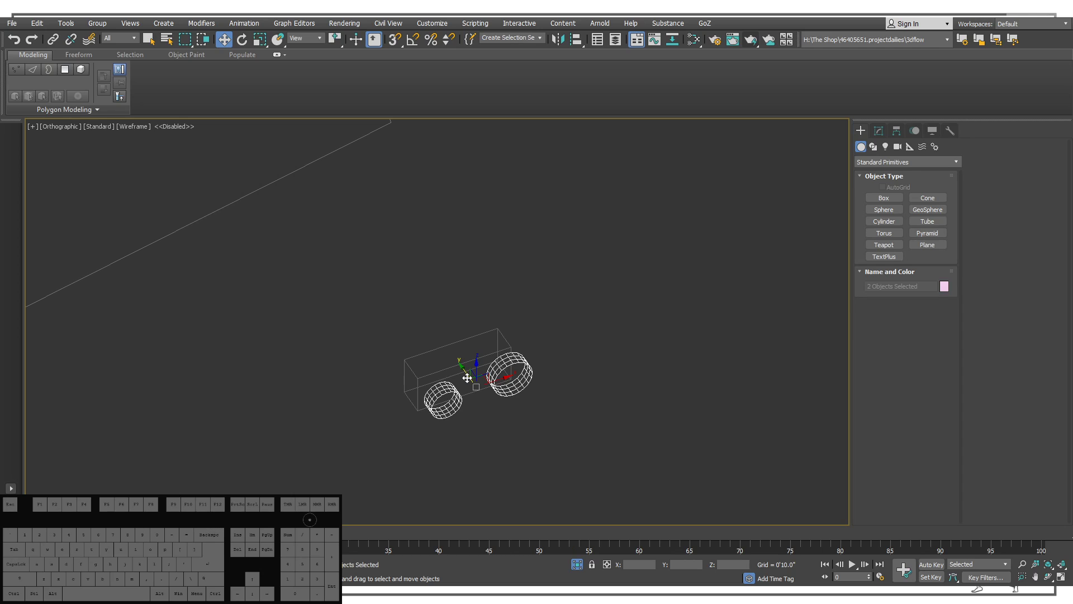
key(F3)
middle_drag(428, 384, 515, 374)
scroll(515, 374, up, 4)
Select the body box and frame it in the front view over the green car.
click(572, 349)
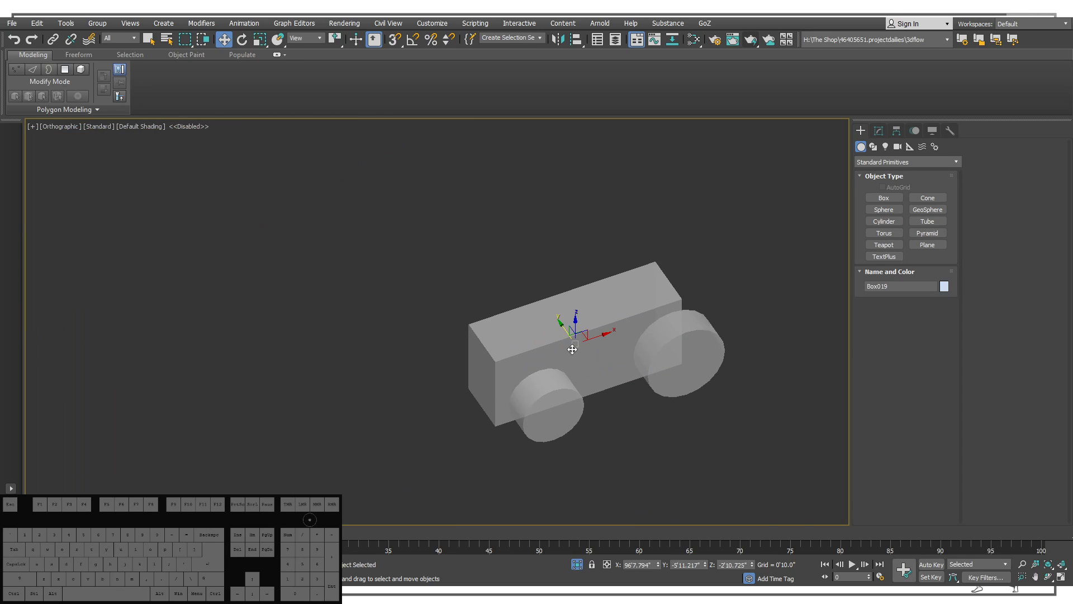
mouse_move(572, 349)
middle_down()
mouse_move(554, 375)
mouse_move(560, 360)
middle_up()
key(f)
key(z)
scroll(560, 360, down, 6)
middle_drag(474, 349, 433, 349)
scroll(479, 364, up, 3)
scroll(398, 385, down, 2)
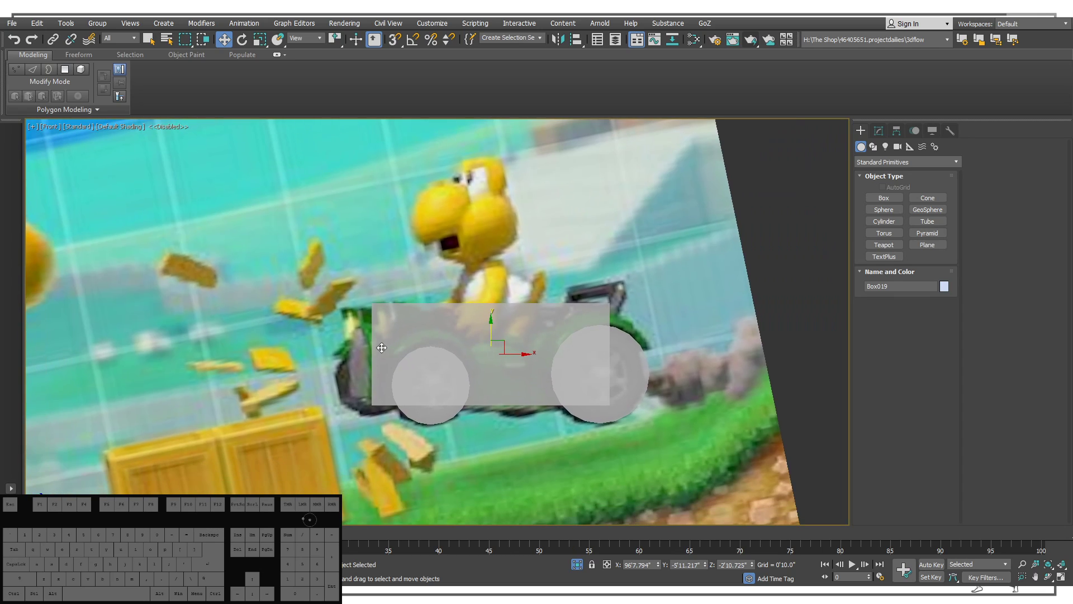
scroll(387, 342, up, 2)
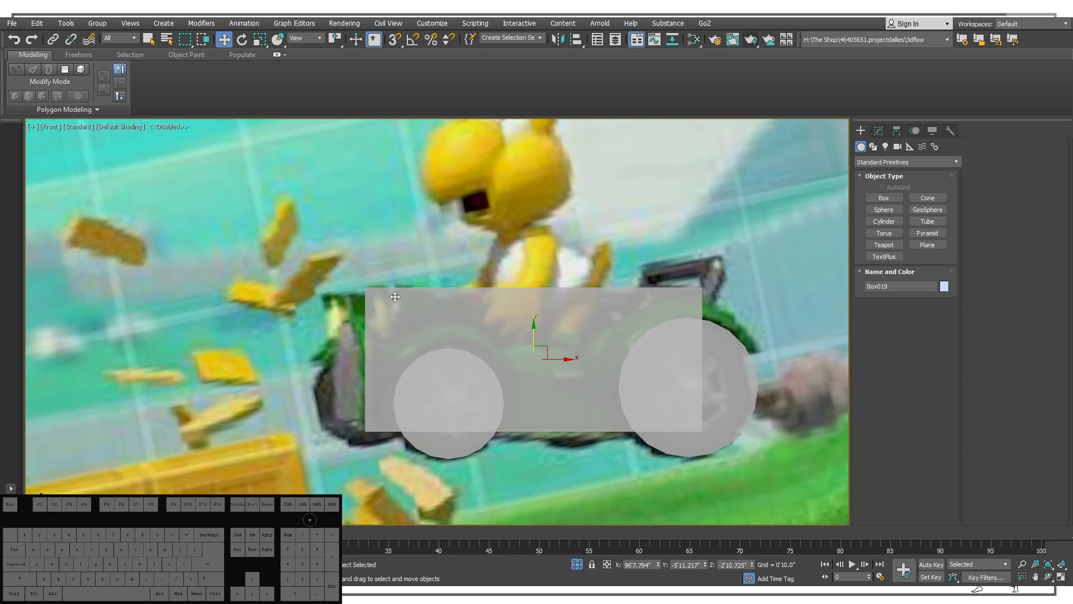
middle_drag(395, 297, 319, 317)
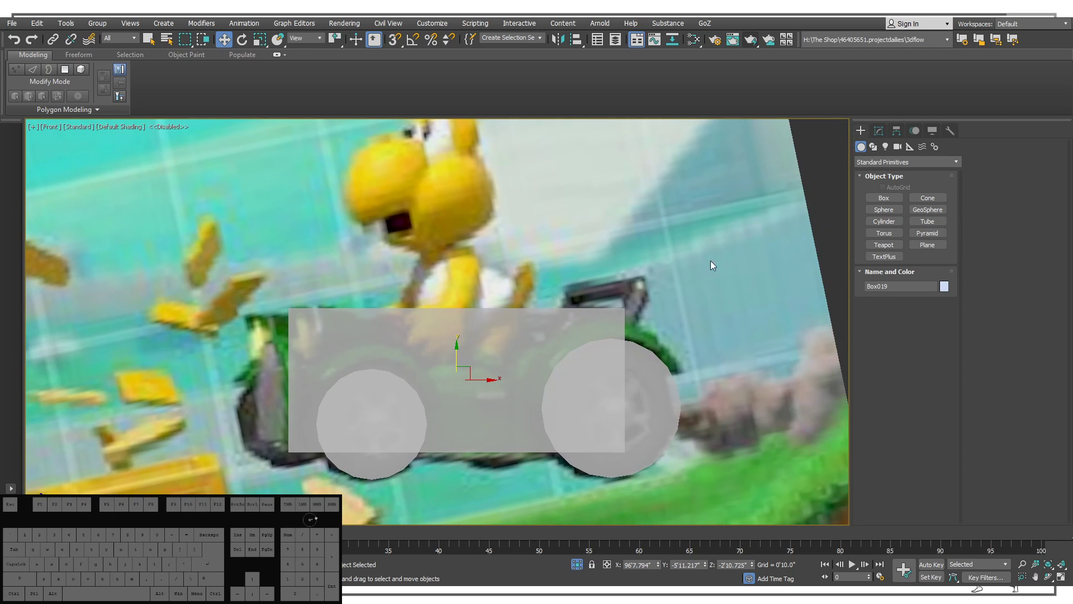
Add an Edit Poly modifier to the body box and extend its rear-end vertices toward the back of the rear wheel.
click(882, 124)
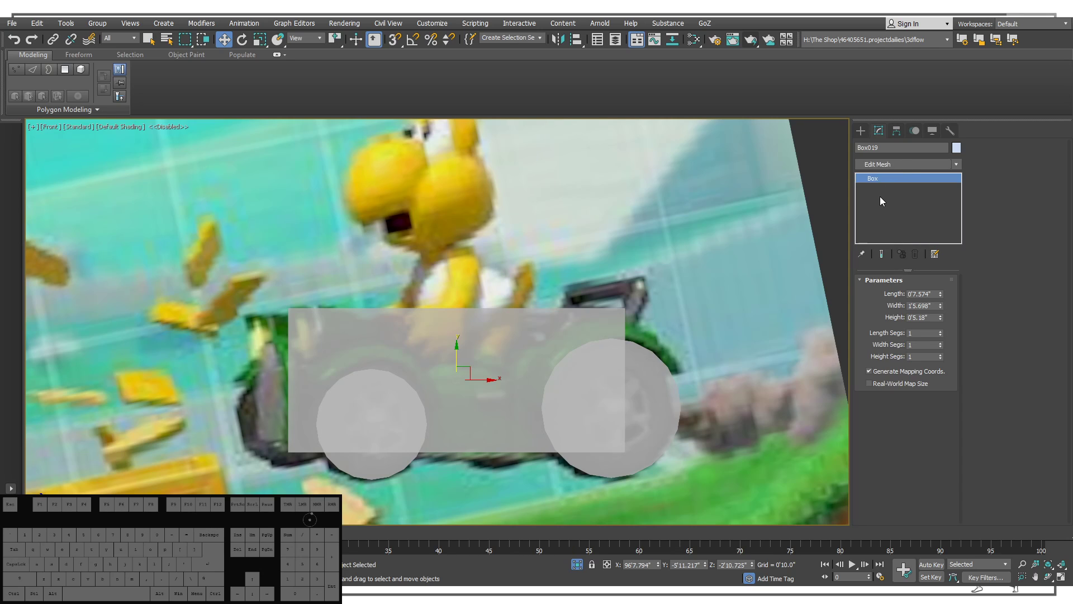
middle_drag(622, 314, 586, 310)
key(F4)
key(1)
drag(559, 228, 632, 442)
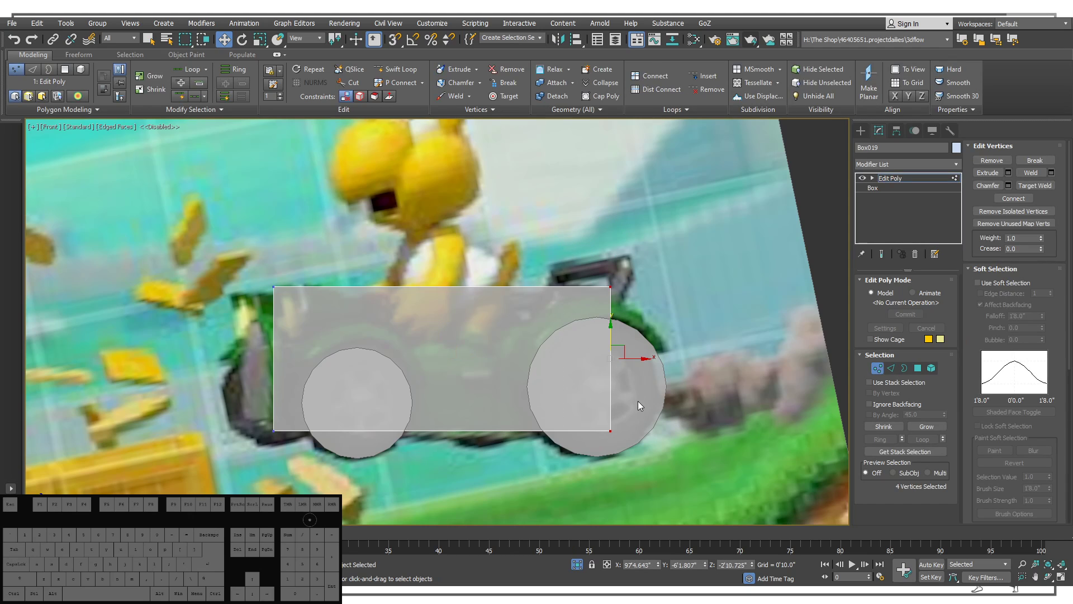
drag(636, 360, 678, 354)
Lower the body box's top vertices to the car's body line and extend its front-end vertices toward the bumper.
drag(505, 289, 665, 296)
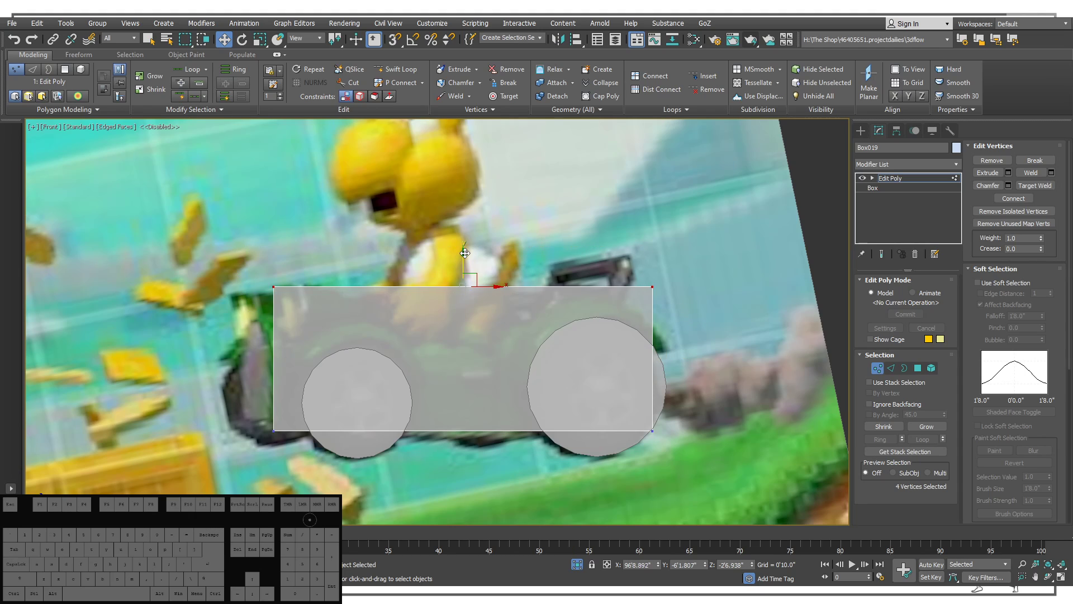
drag(464, 254, 465, 299)
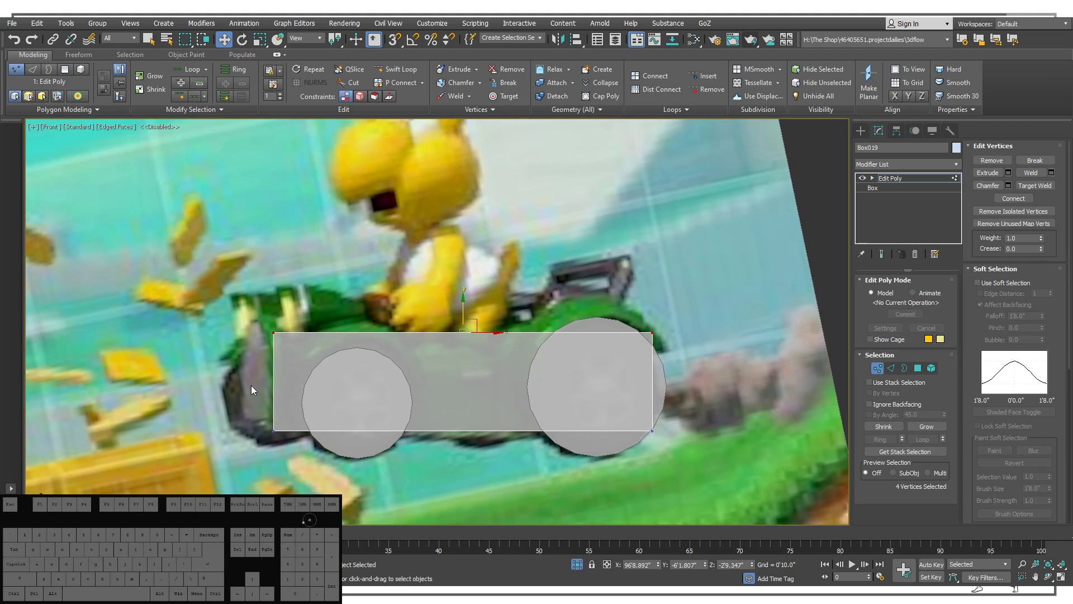
drag(211, 290, 212, 291)
drag(304, 382, 281, 382)
drag(196, 300, 648, 341)
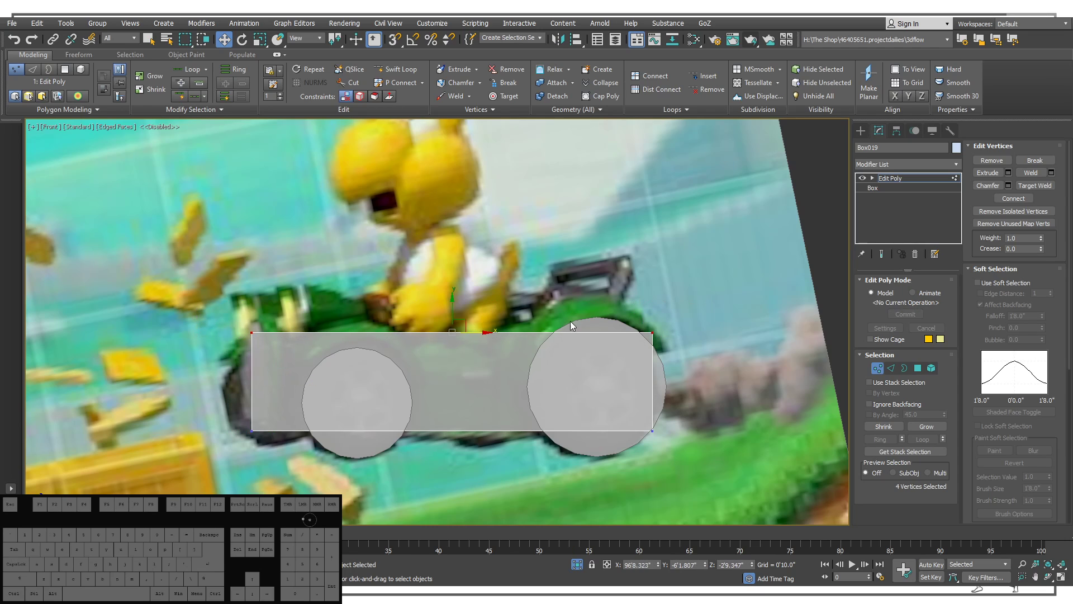
drag(452, 306, 452, 295)
click(538, 294)
click(508, 463)
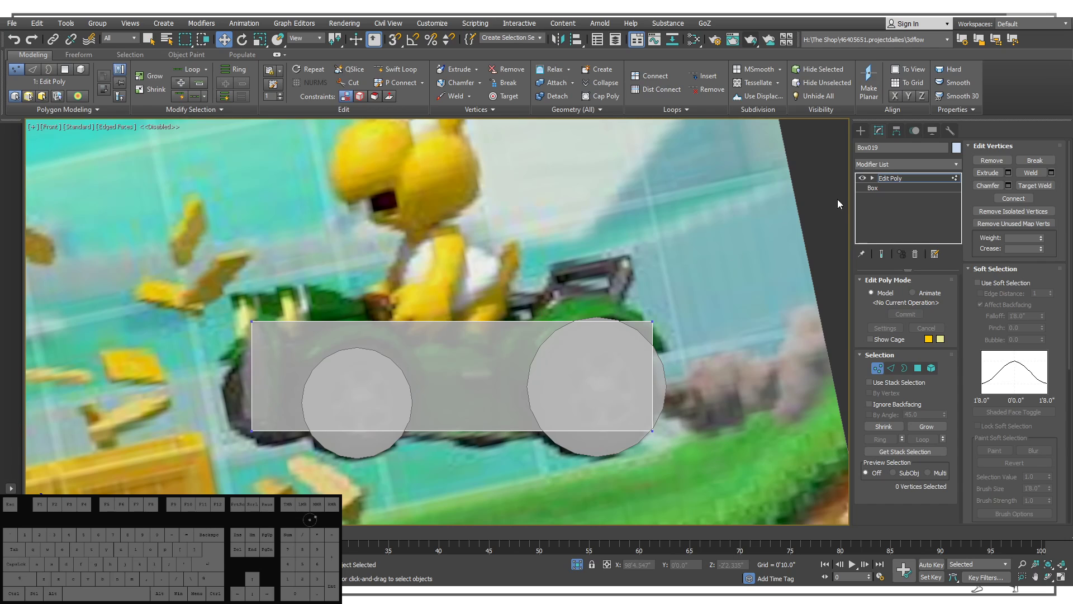
Turn off the edged-faces display and reselect the body box in the front view.
click(860, 130)
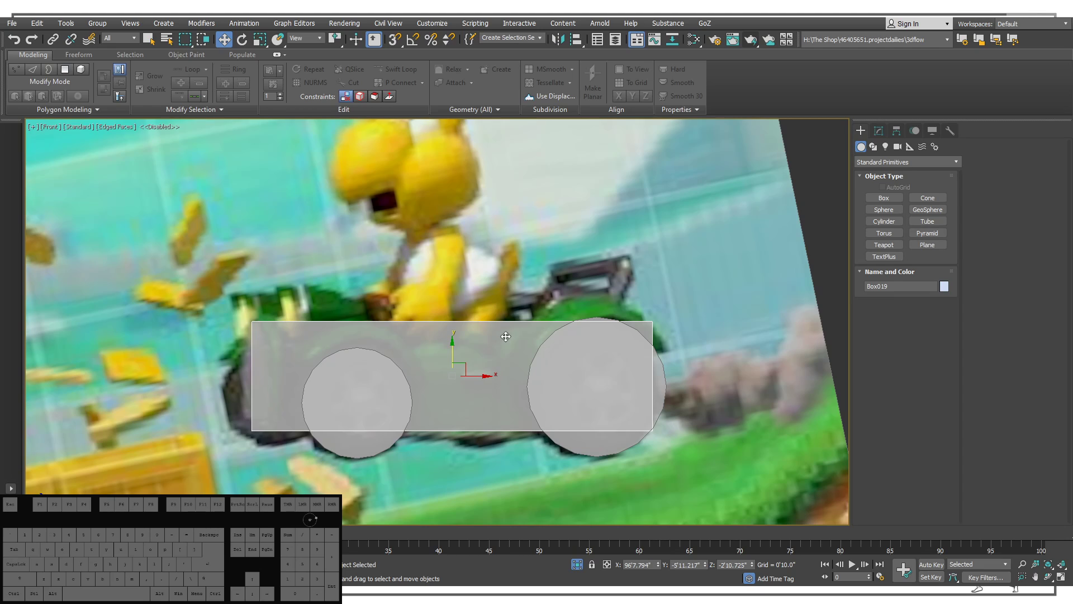
middle_drag(409, 300, 501, 287)
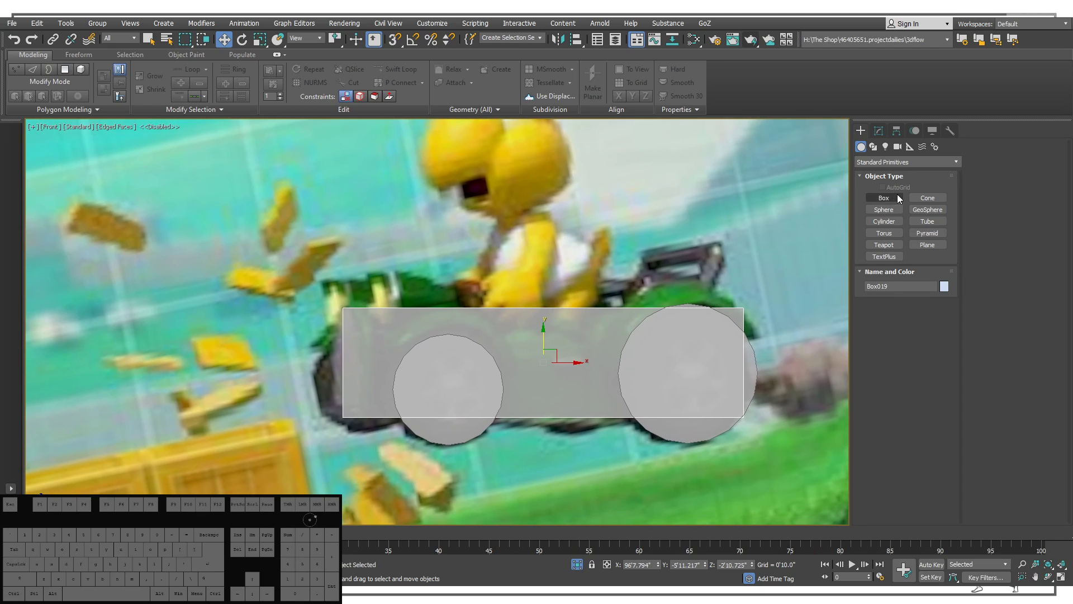
middle_drag(346, 359, 313, 327)
mouse_move(614, 272)
middle_down()
mouse_move(548, 315)
mouse_move(592, 339)
middle_up()
click(628, 253)
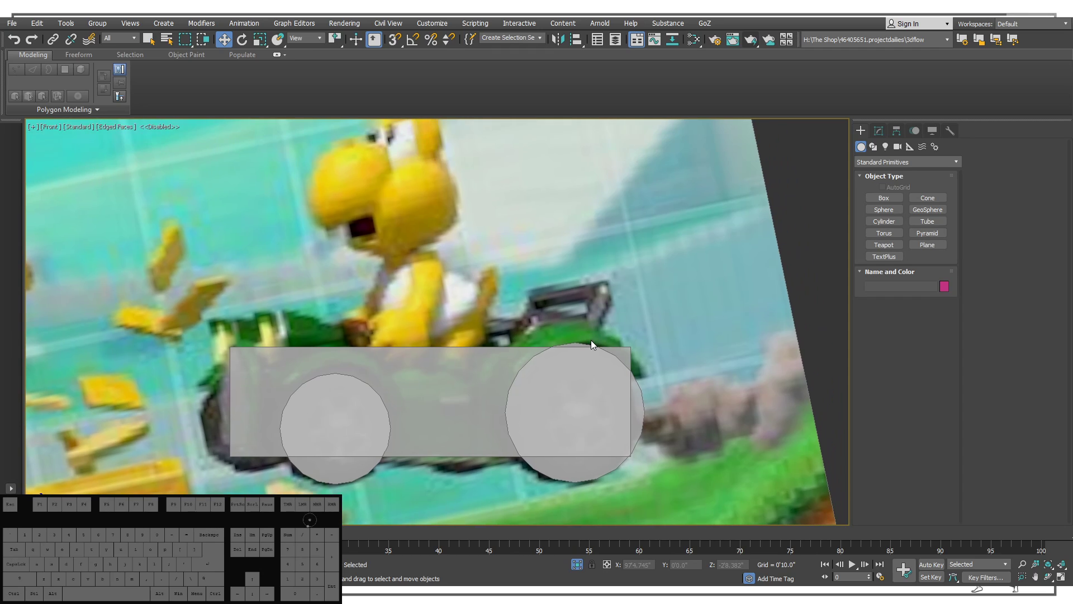
key(F4)
middle_drag(445, 349, 480, 326)
click(465, 355)
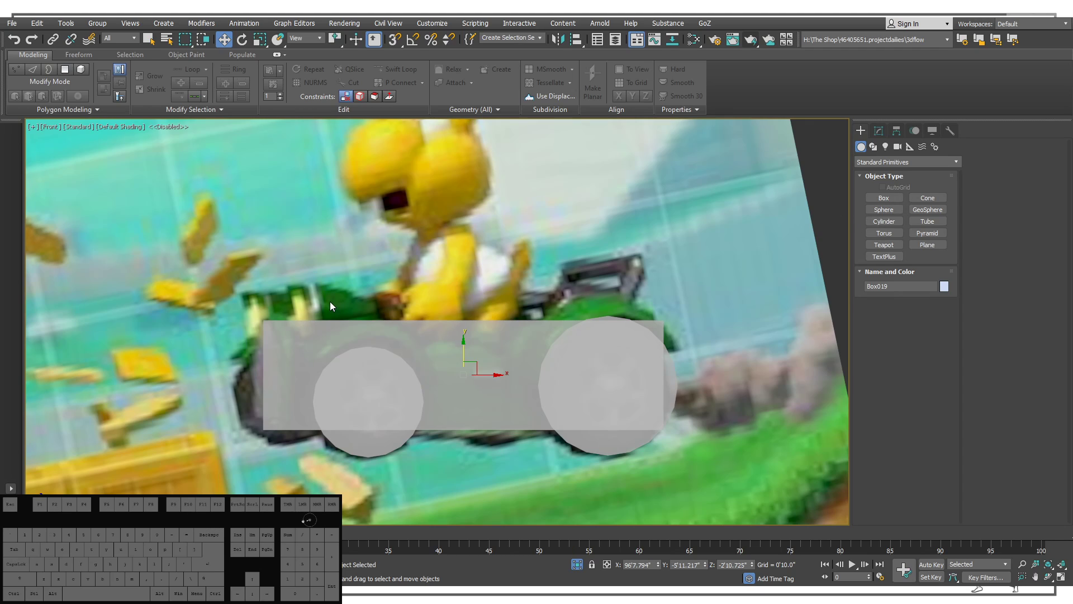
middle_drag(518, 301, 541, 295)
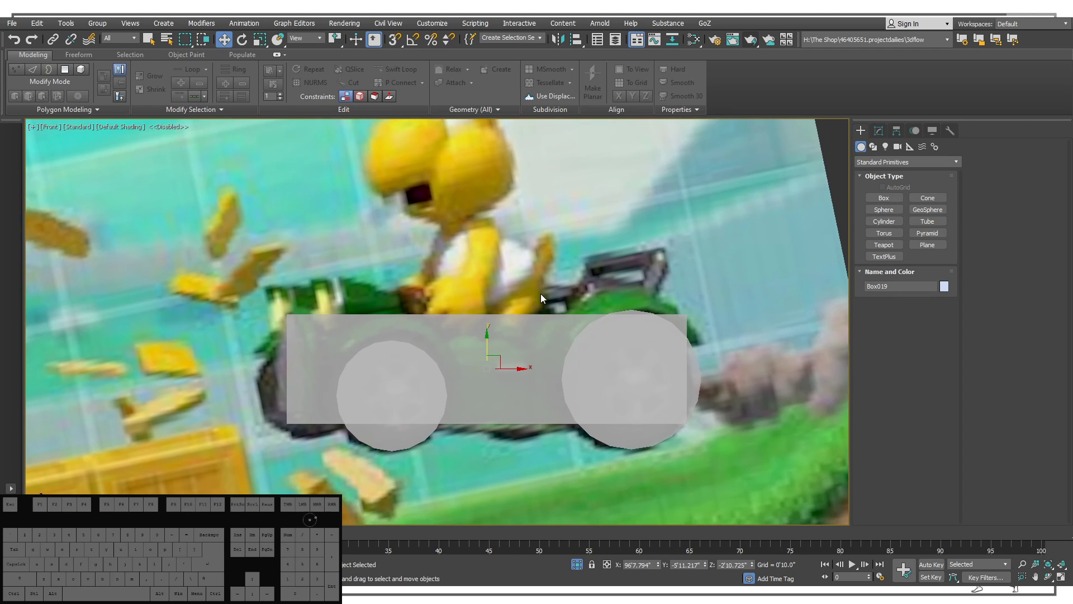
Draw a cylinder about 1.3 inches in radius and 3.1 inches high over the car's hood in the front view.
click(883, 221)
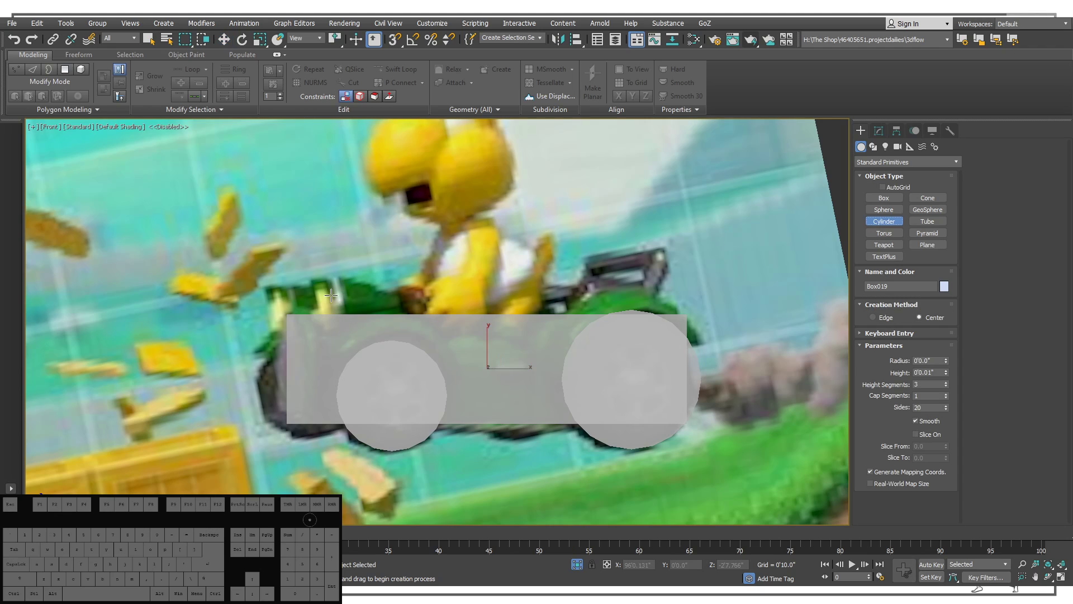
drag(331, 295, 344, 317)
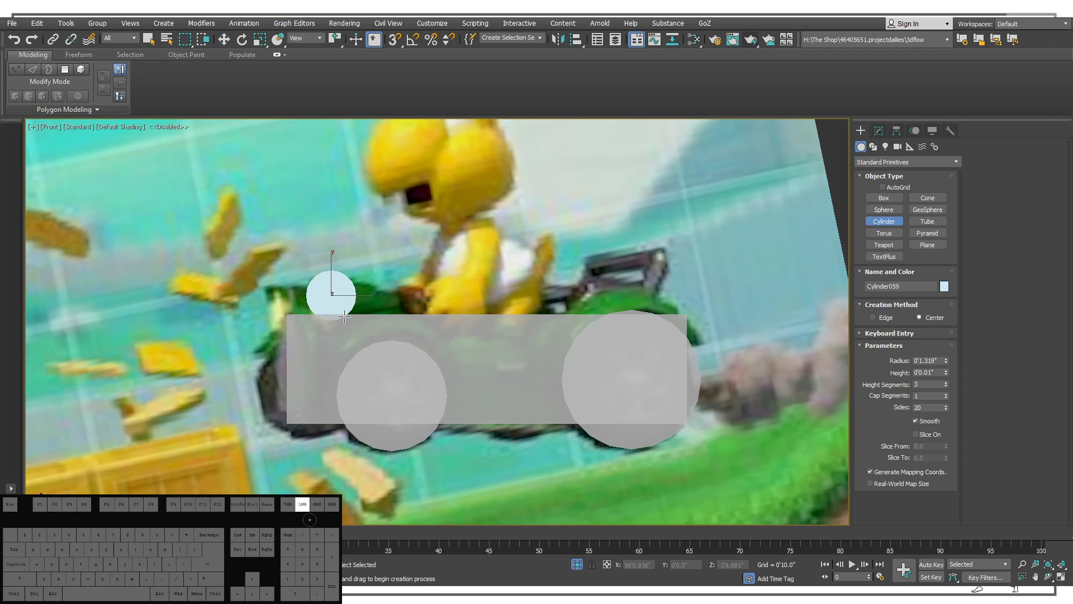
click(346, 286)
Rotate the new cylinder a quarter turn with angle snap on, so it lies along the car's length.
key(e)
drag(356, 296, 318, 313)
key(ctrl+z)
key(a)
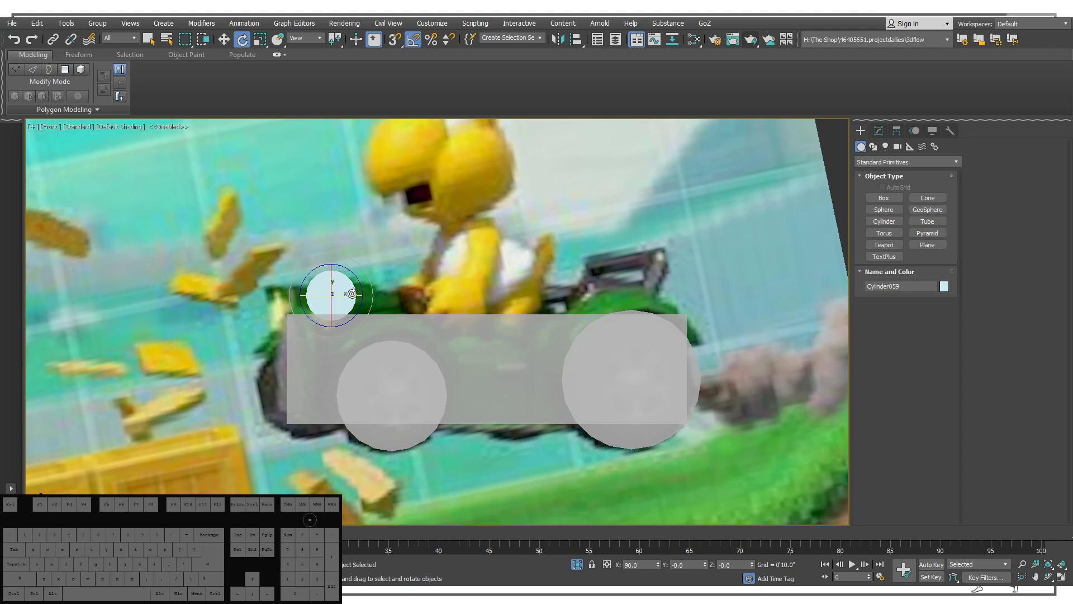
drag(352, 294, 332, 314)
key(w)
key(alt)
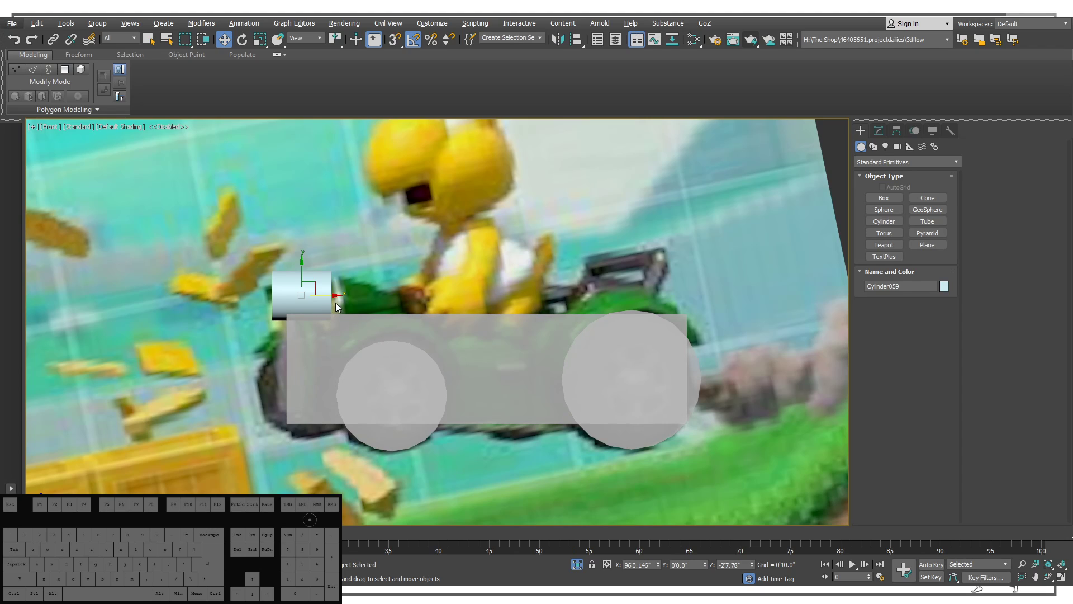
Move the cylinder onto the car's hood above the front wheel, sunk slightly into the top of the body box.
drag(324, 302, 502, 299)
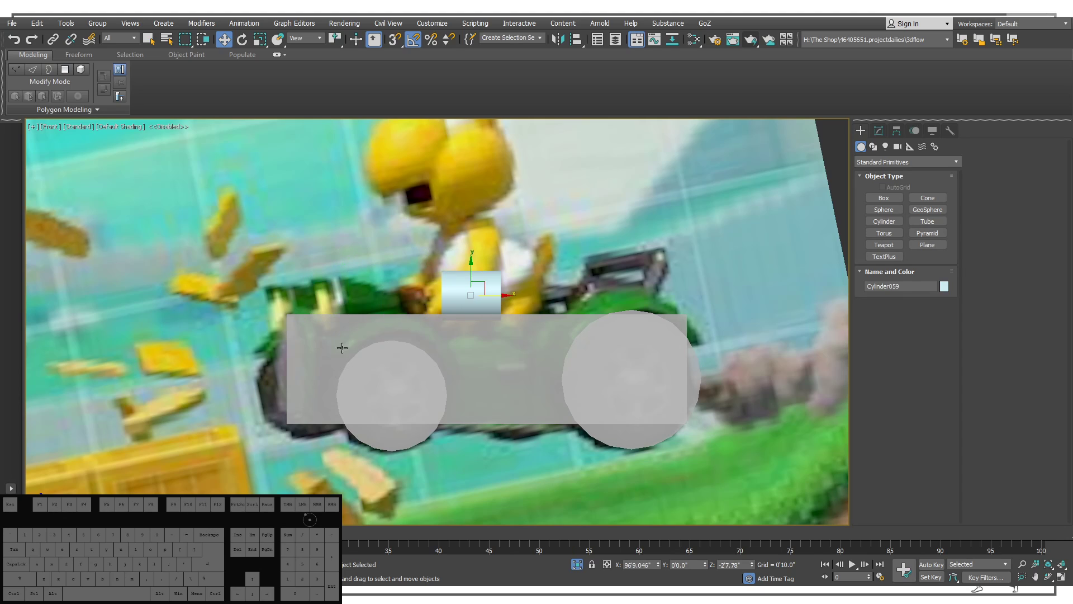
drag(471, 263, 384, 271)
key(ctrl+z)
drag(496, 284, 395, 310)
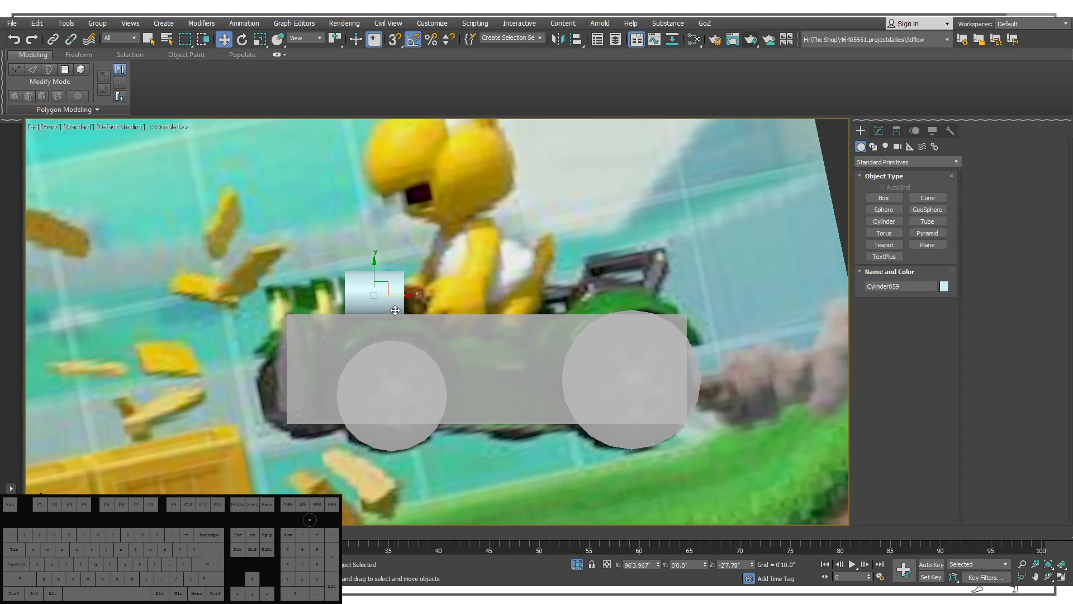
mouse_move(372, 262)
mouse_down()
mouse_move(376, 294)
mouse_move(376, 282)
mouse_up()
key(1)
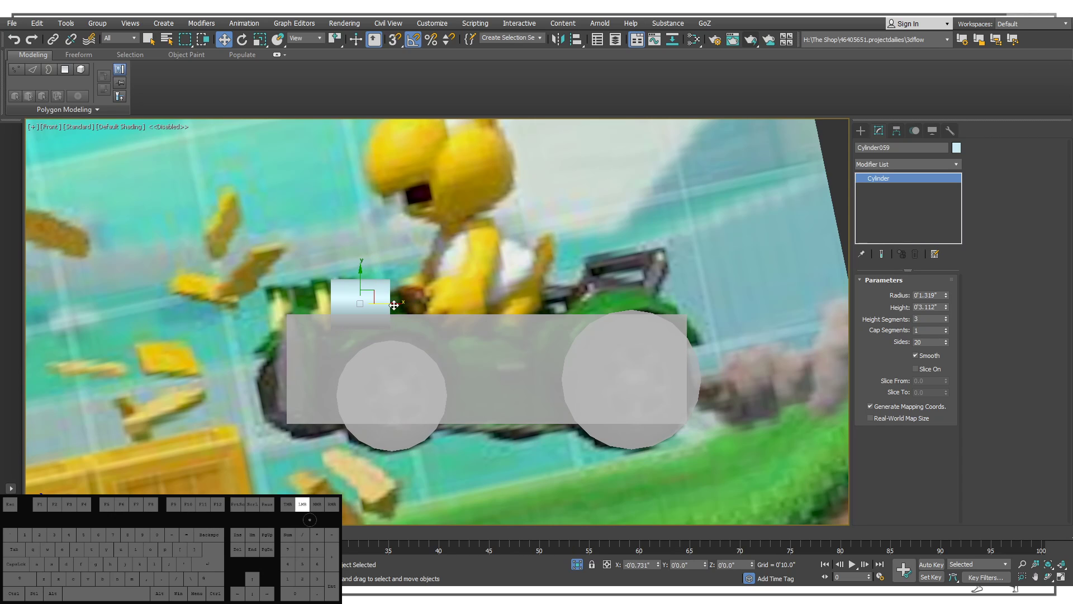
middle_drag(524, 299, 449, 267)
click(612, 246)
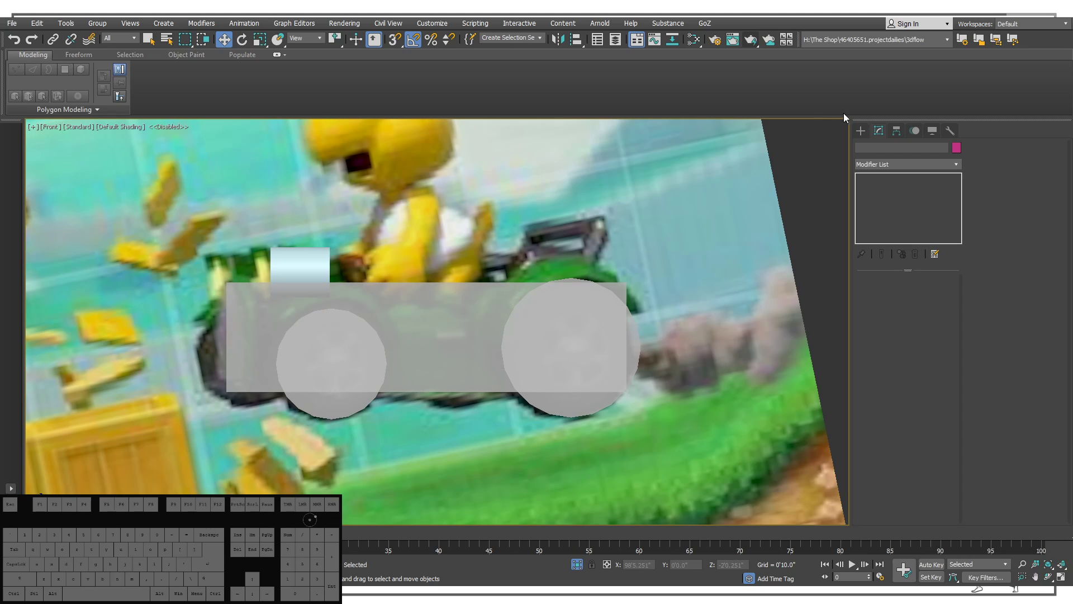
Draw a three-point Line spline with a Bezier middle point that arches over the rear wheel as its fender outline.
click(860, 131)
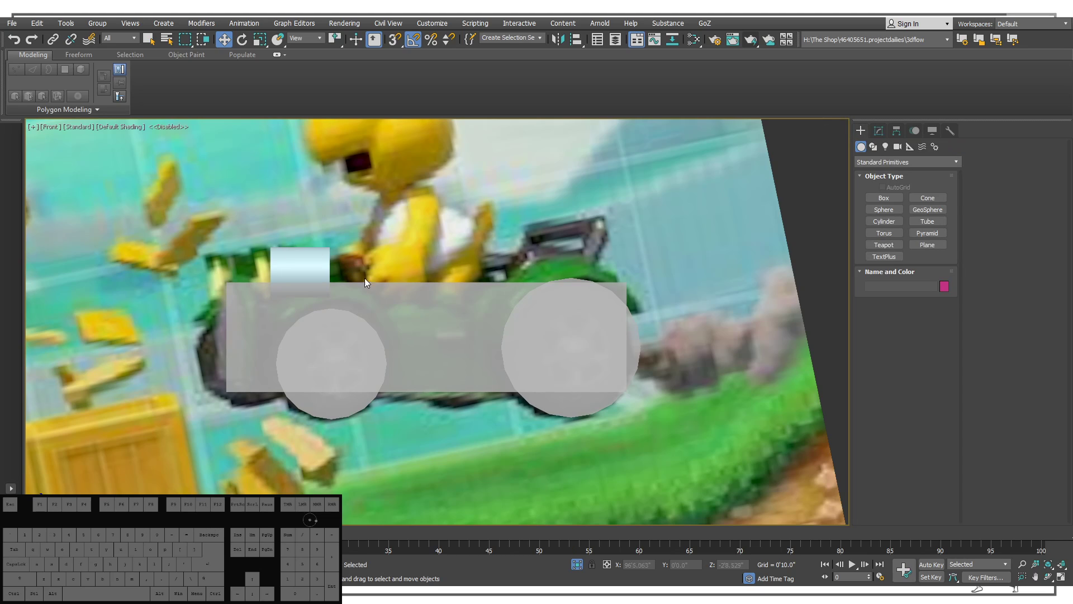
click(879, 131)
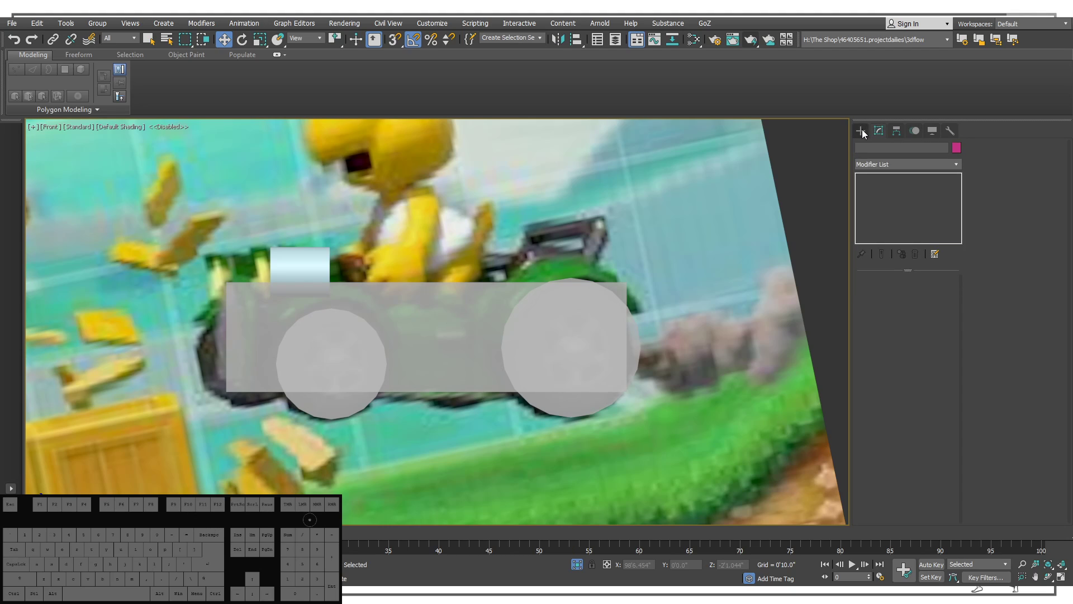
click(861, 131)
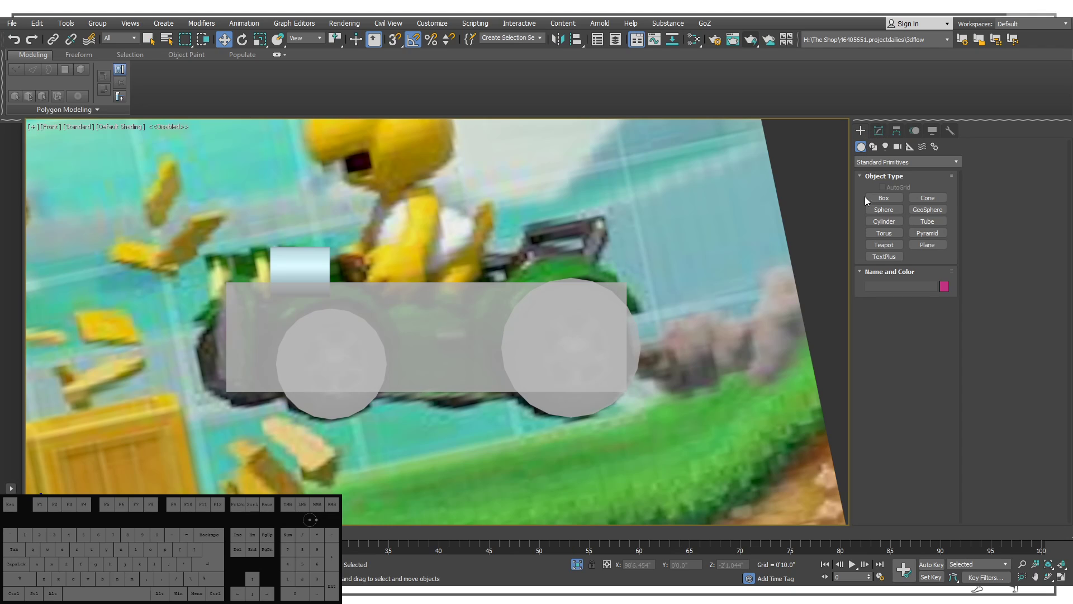
click(873, 146)
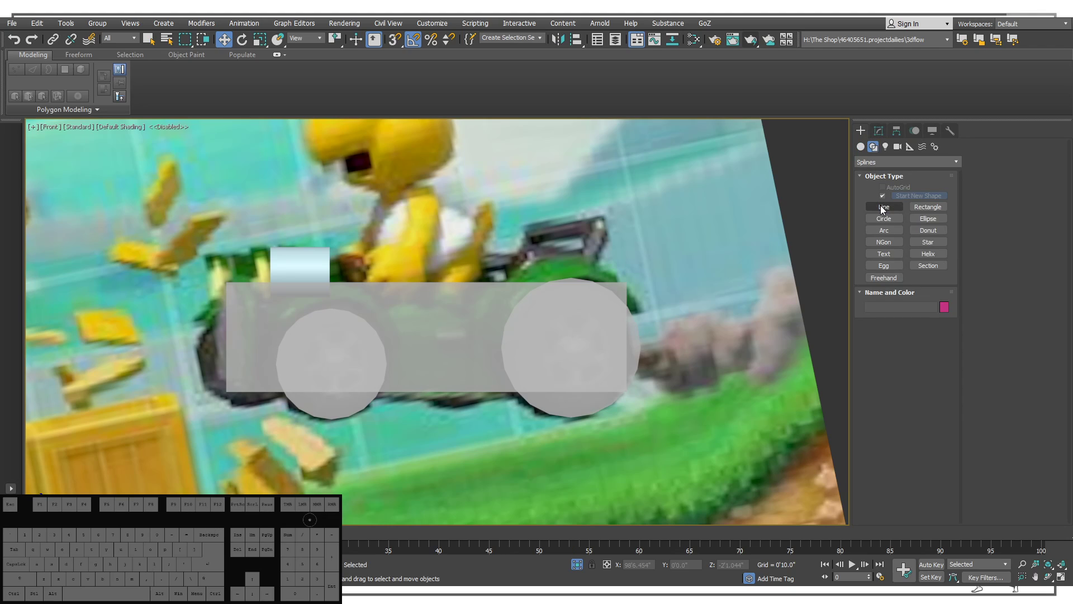
click(881, 207)
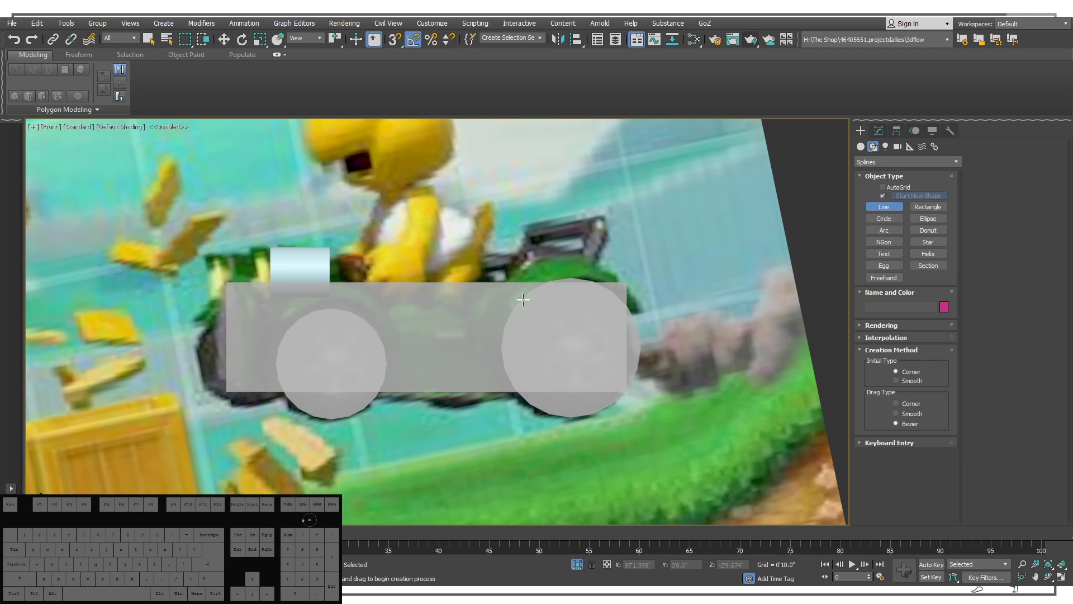
click(500, 330)
drag(564, 270, 604, 270)
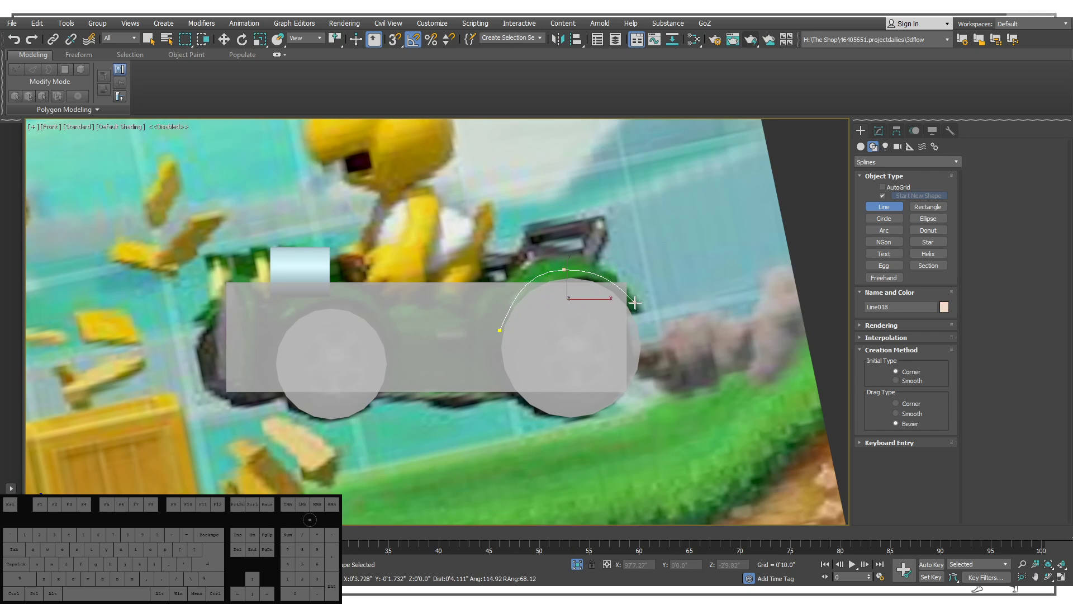
click(638, 312)
right_click(638, 312)
middle_drag(487, 312, 533, 284)
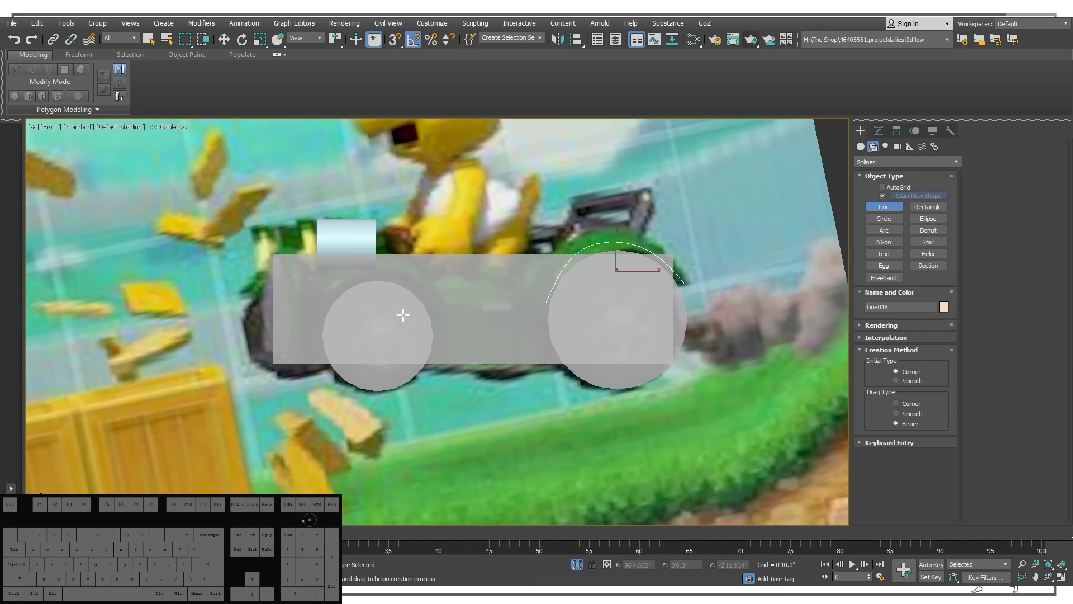
Draw a second curved Line spline that arches over the front wheel.
click(319, 292)
drag(362, 274, 451, 347)
right_click(451, 347)
Select both fender lines and the hood cylinder and move them together along Y from the reference plane to the body box.
middle_drag(432, 267, 426, 335)
key(w)
drag(508, 414, 315, 292)
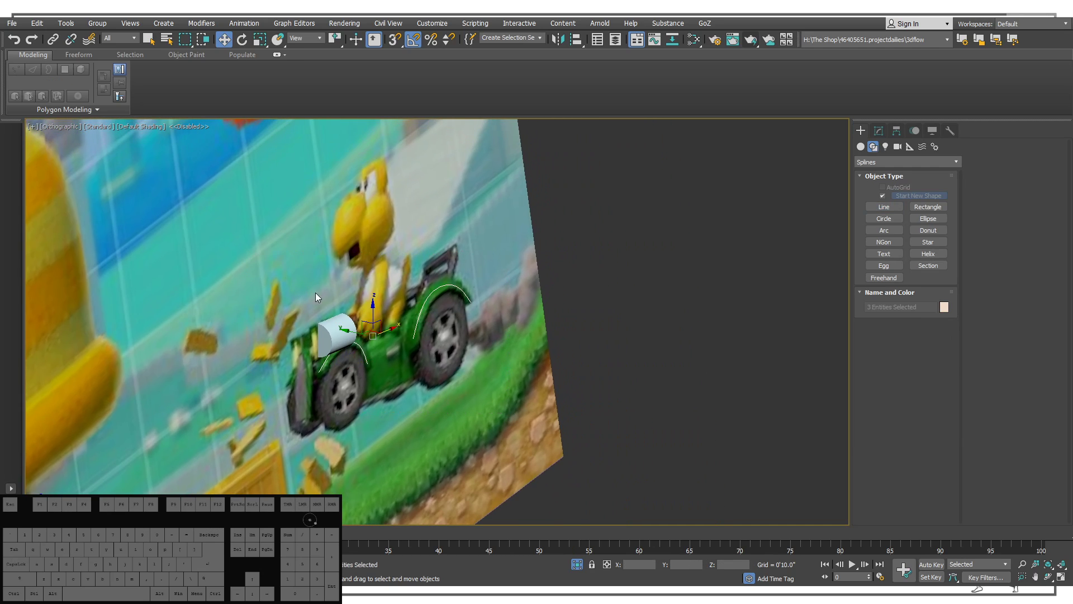
alt+middle_drag(317, 296, 434, 343)
scroll(279, 254, down, 3)
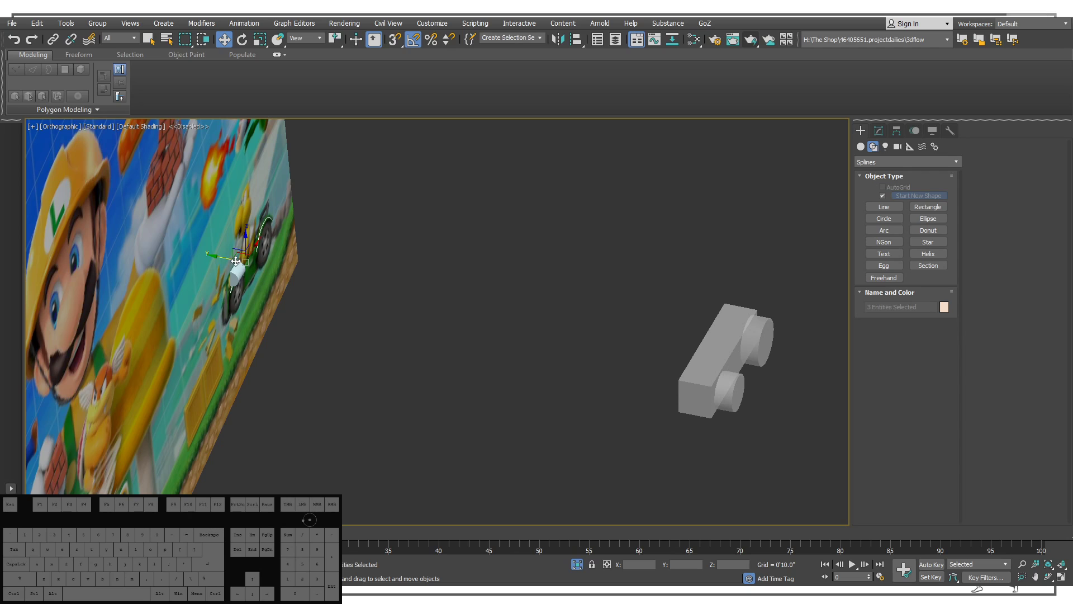
drag(223, 261, 715, 371)
scroll(717, 370, up, 5)
alt+middle_drag(718, 370, 651, 371)
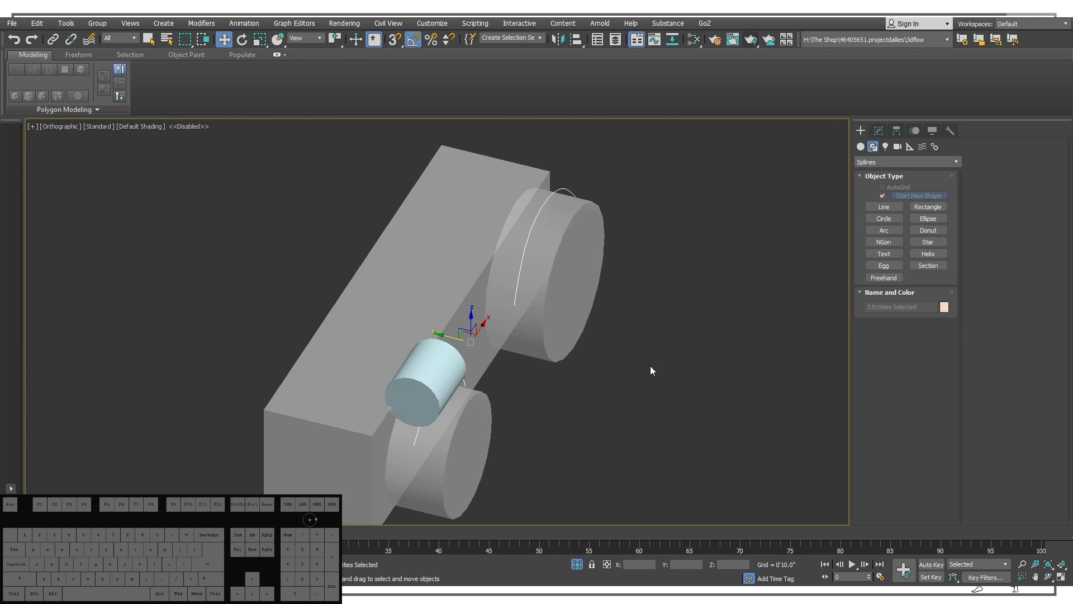
Move the hood cylinder alone along Y, inward over the top of the body box.
click(651, 371)
click(434, 392)
drag(400, 380, 375, 379)
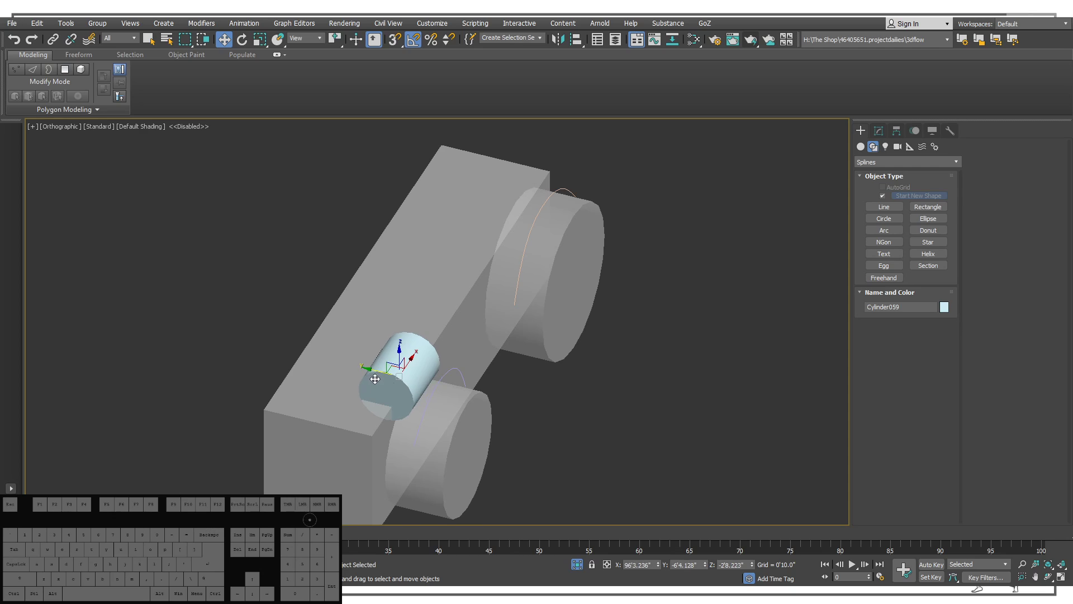
Select the front wheel's fender line and enable it in the renderer and viewport as a radial tube.
click(453, 371)
alt+middle_drag(536, 368, 808, 187)
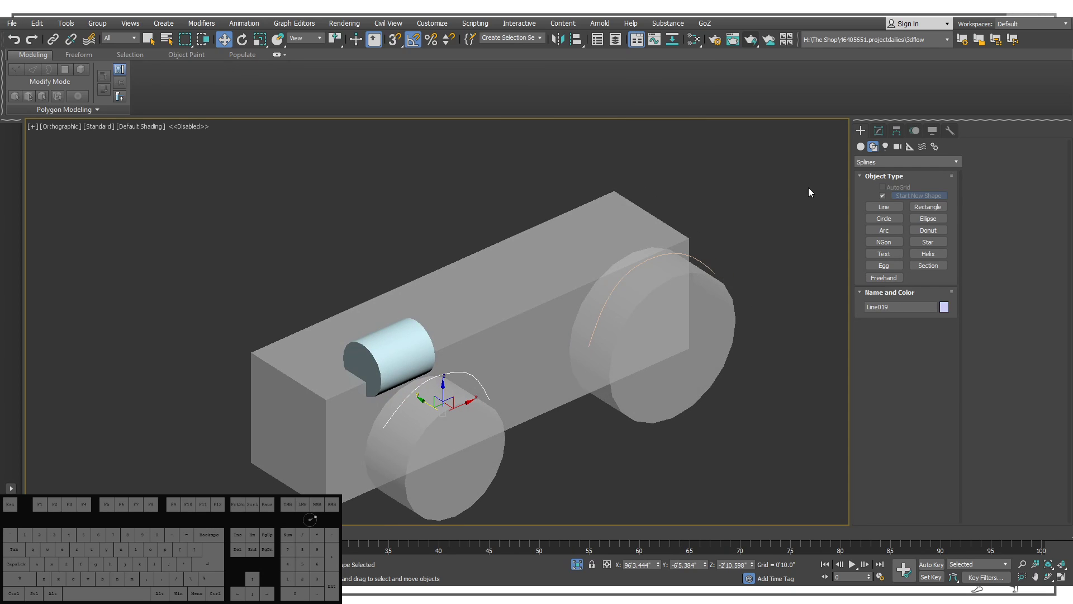
click(879, 130)
click(880, 279)
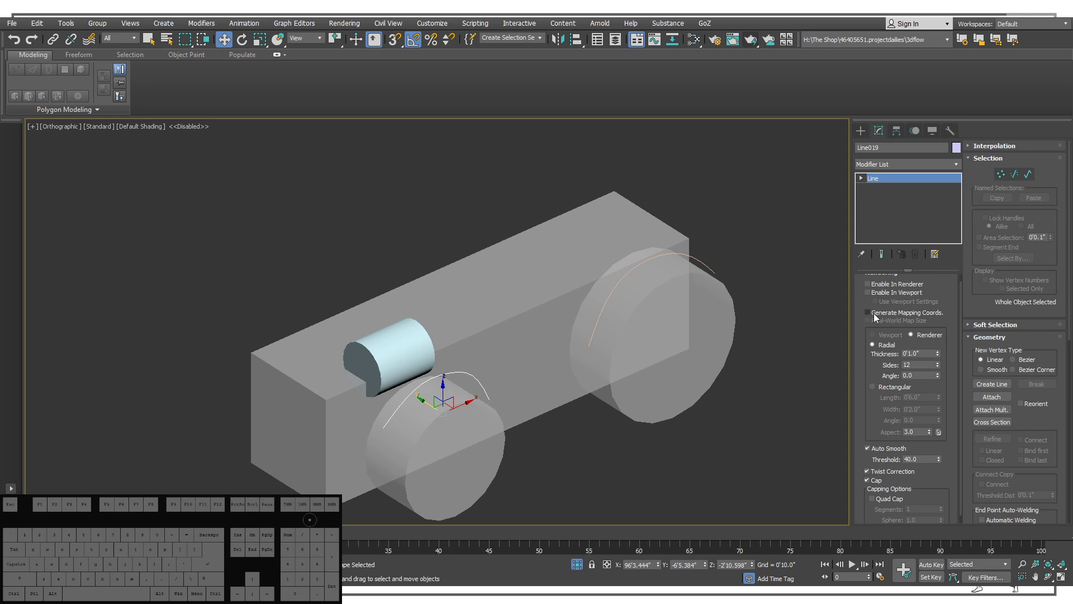
click(876, 292)
alt+middle_drag(560, 366, 608, 335)
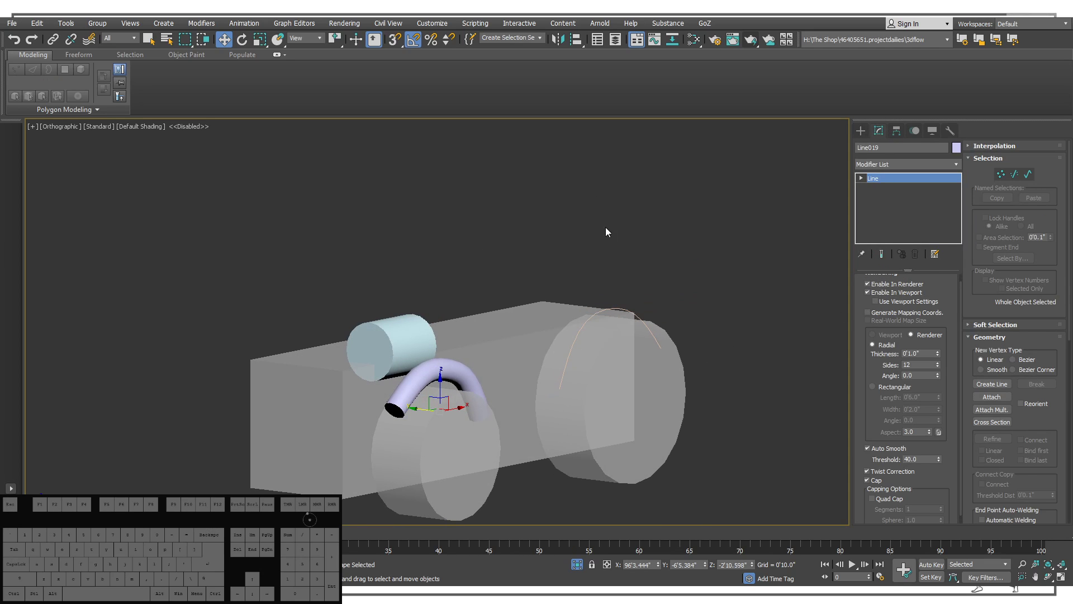
Switch to a perspective view of the front fender line and disable its viewport thickness.
alt+middle_drag(481, 305, 436, 275)
key(p)
key(z)
scroll(436, 275, down, 5)
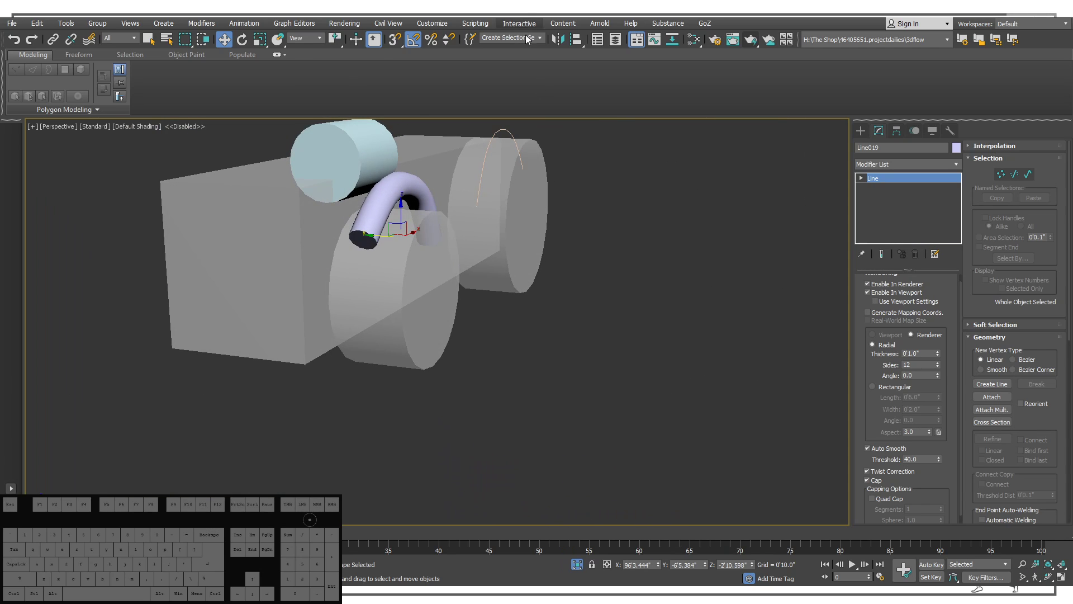
click(868, 292)
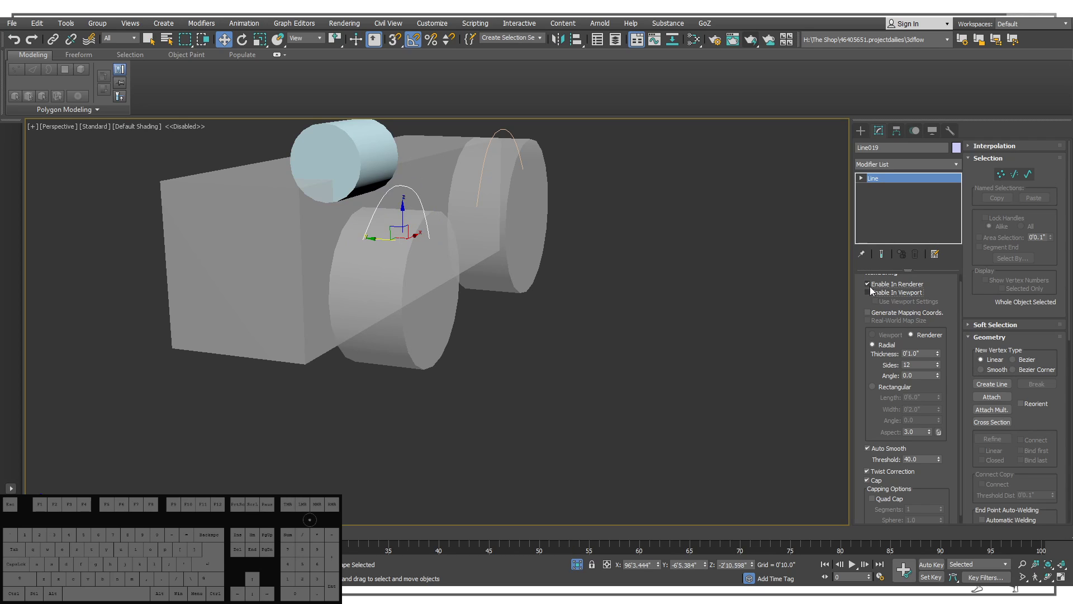
Enable the front fender line in the renderer and viewport and switch its cross-section to Rectangular.
click(868, 284)
click(868, 293)
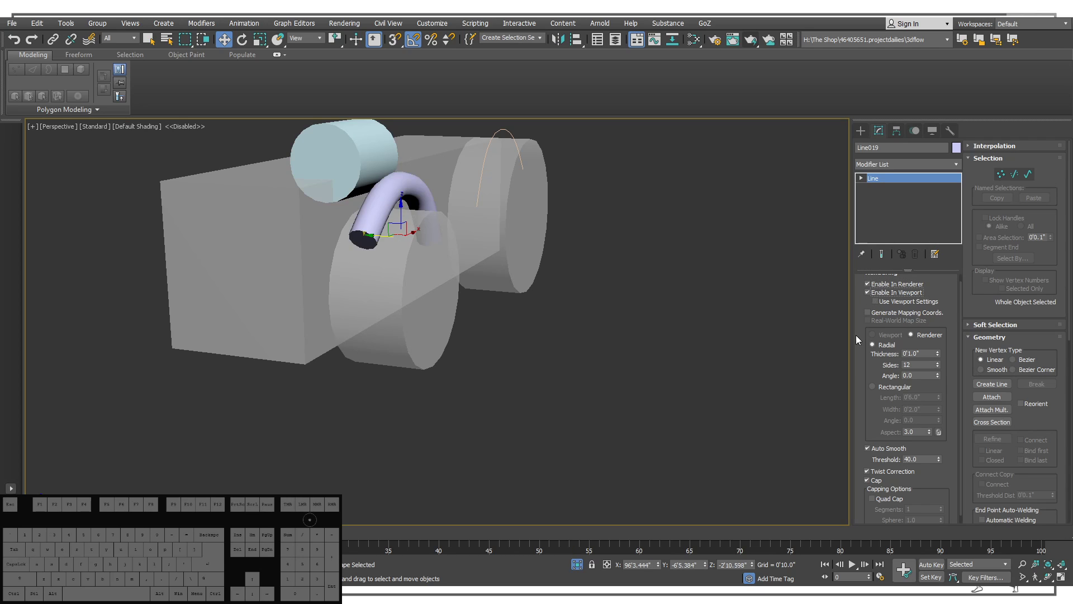
click(872, 387)
alt+middle_drag(510, 316, 546, 316)
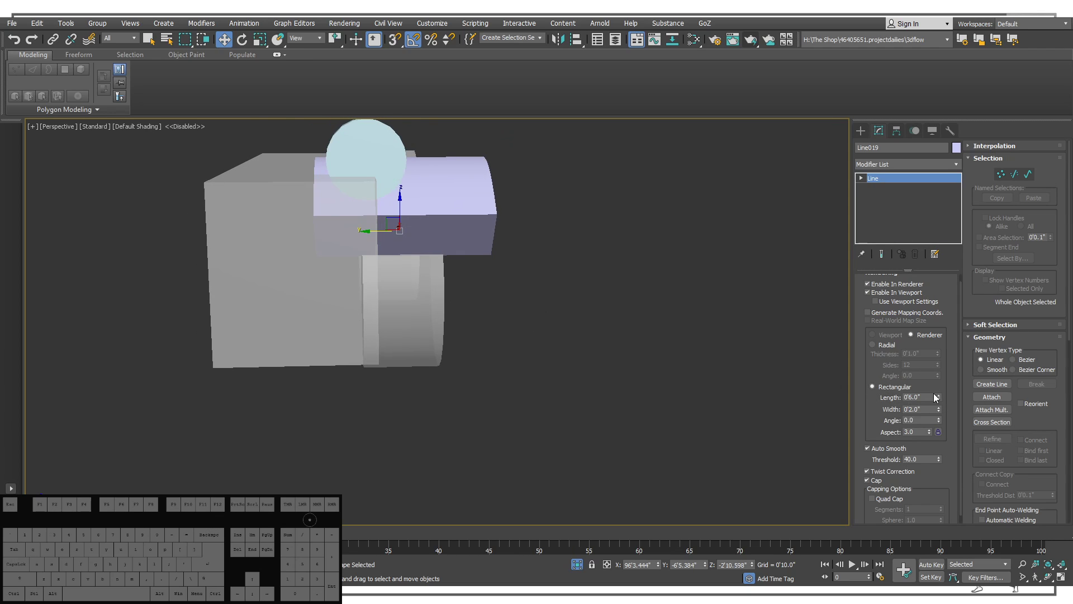
Set the front fender's rectangular cross-section to a length of 0'3.36" and a width of 0'0.88".
drag(938, 399, 939, 416)
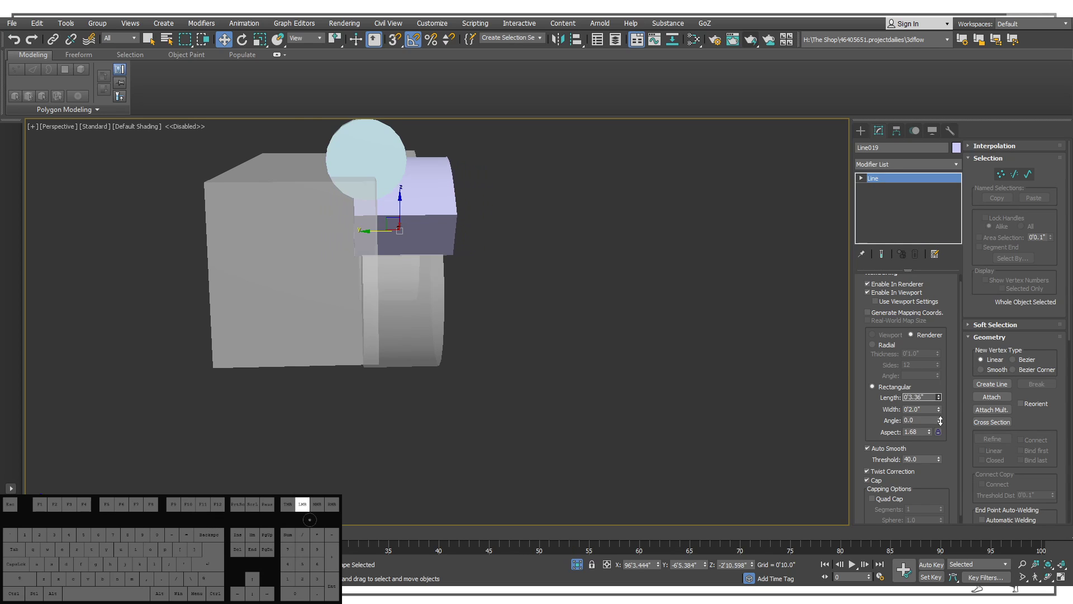
alt+middle_drag(553, 368, 612, 376)
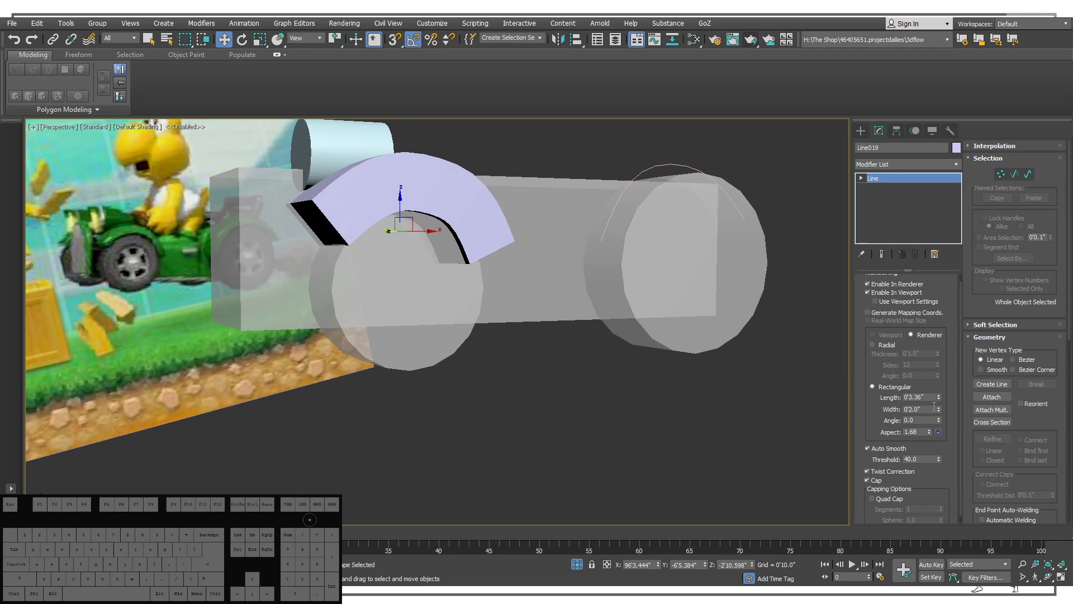
drag(938, 408, 943, 430)
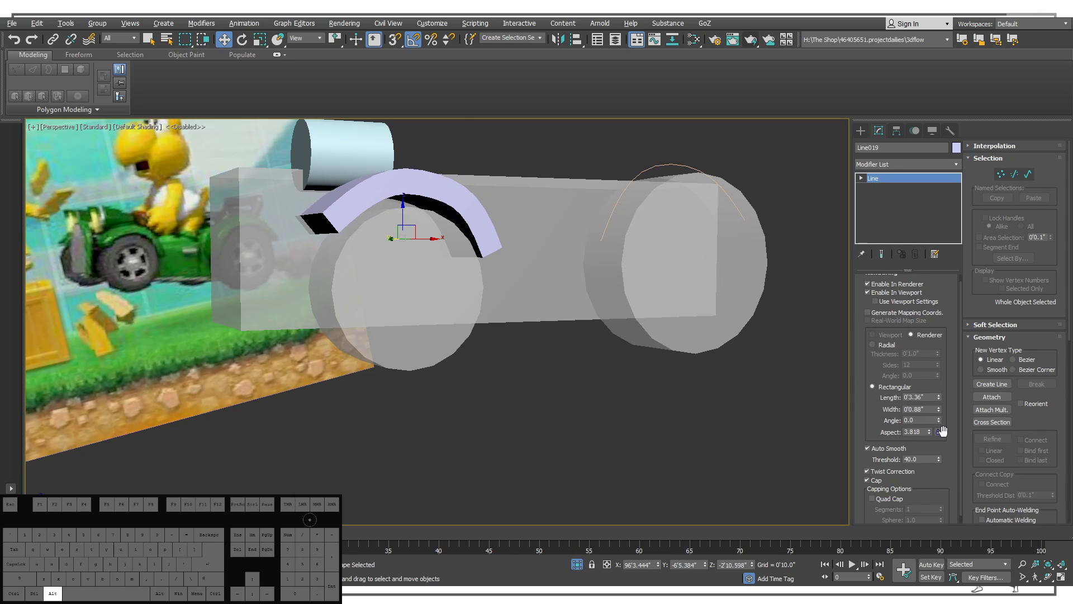
alt+middle_drag(638, 344, 685, 345)
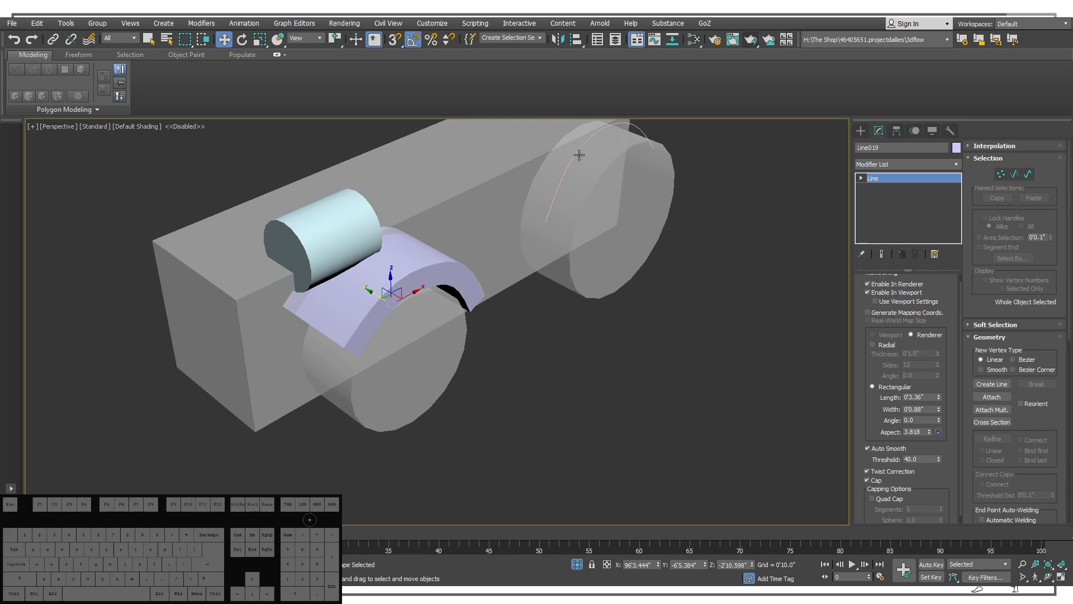
In the front view, move the rear fender line's front end vertex outward and down, and bend its handle so the arc wraps around the wheel.
click(581, 147)
alt+middle_drag(581, 147, 676, 139)
mouse_move(676, 143)
alt+middle_down()
mouse_move(661, 167)
mouse_move(507, 190)
mouse_move(537, 162)
mouse_move(664, 157)
alt+middle_up()
key(f)
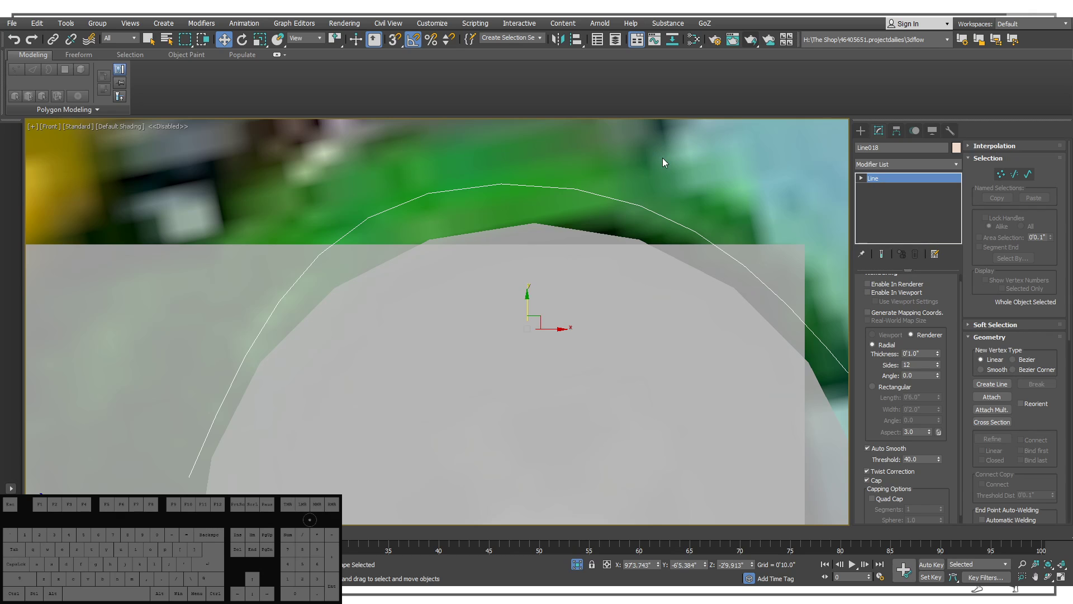
scroll(662, 157, down, 6)
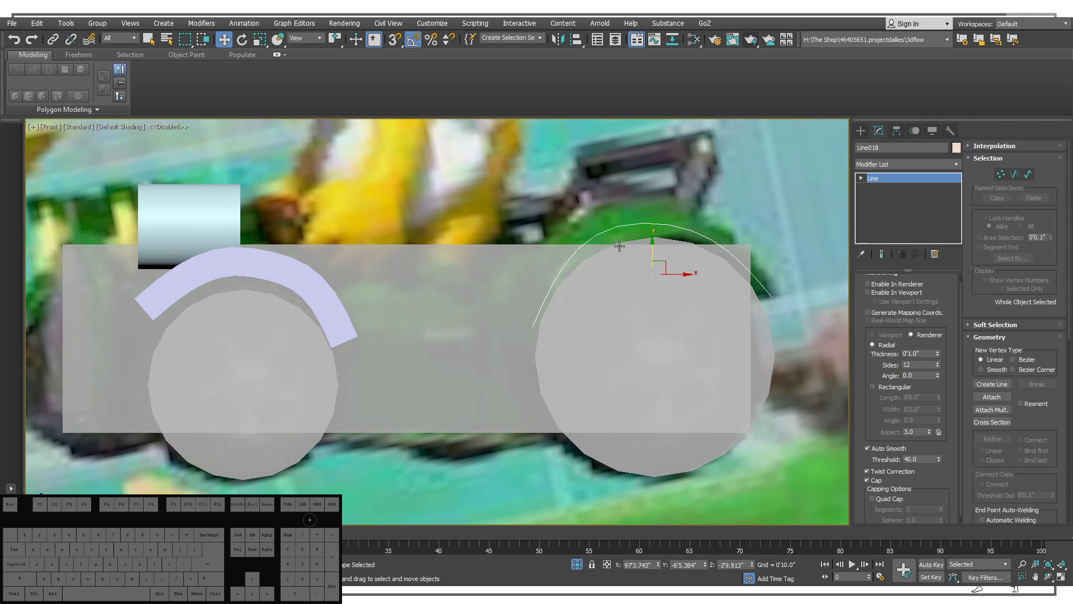
key(1)
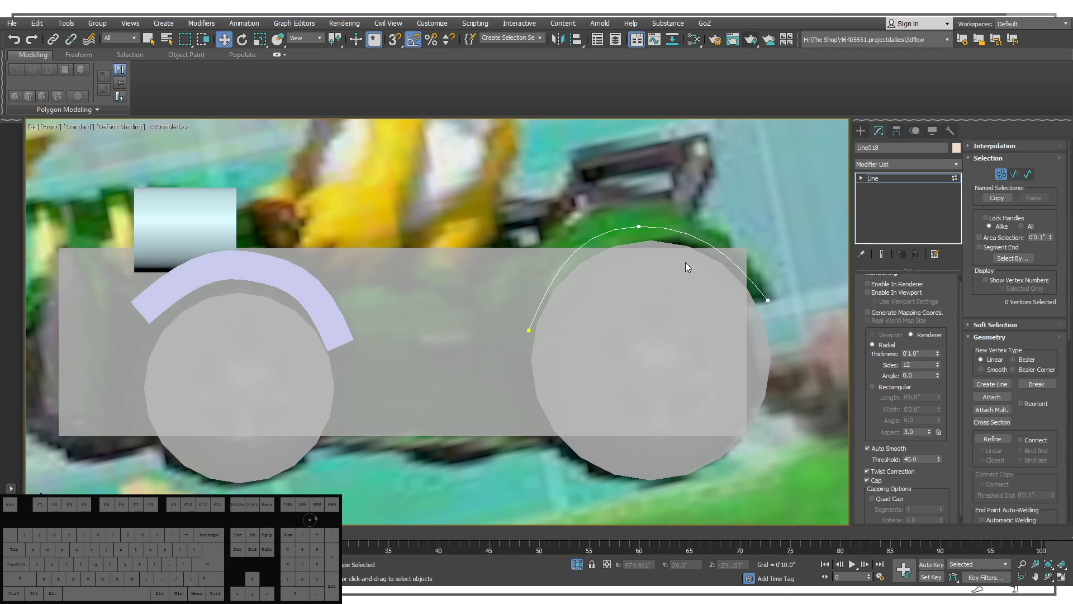
drag(686, 266, 573, 227)
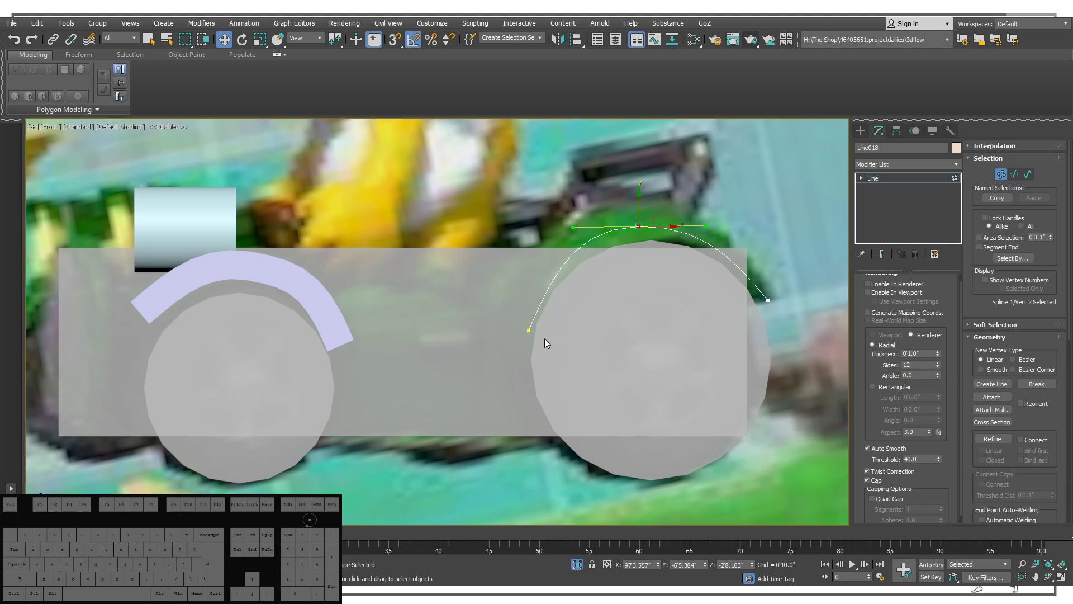
click(529, 330)
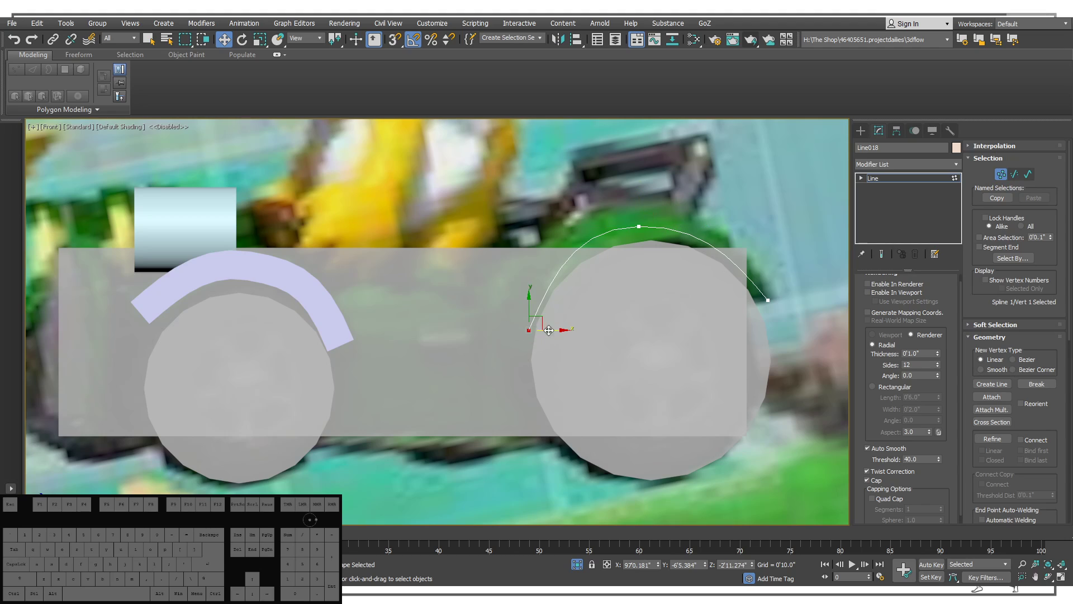
click(518, 236)
drag(551, 289, 514, 270)
drag(540, 320, 533, 330)
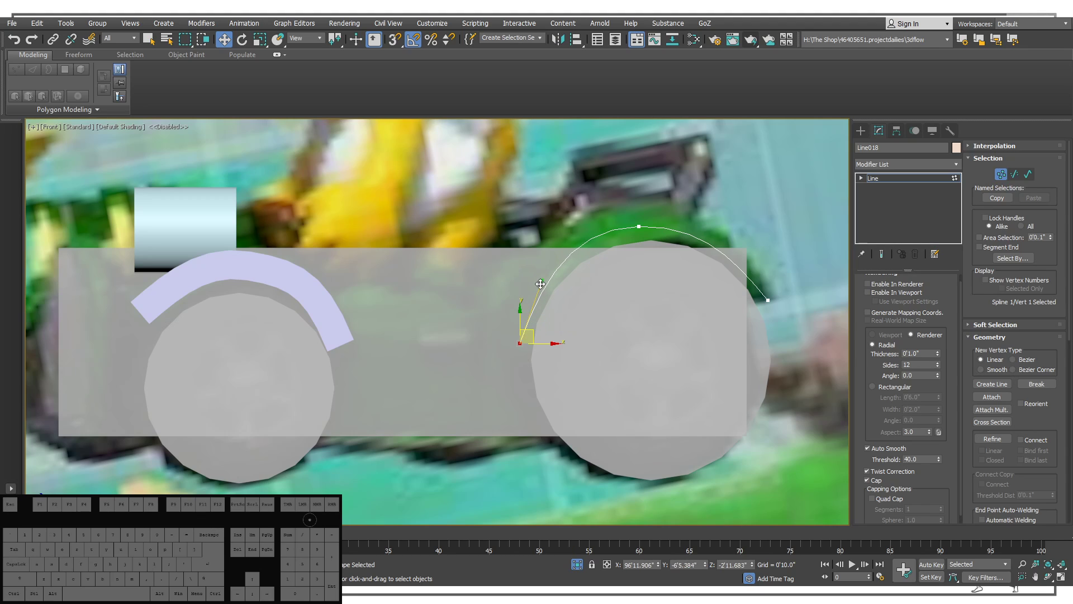
drag(540, 284, 509, 278)
middle_drag(709, 281, 770, 225)
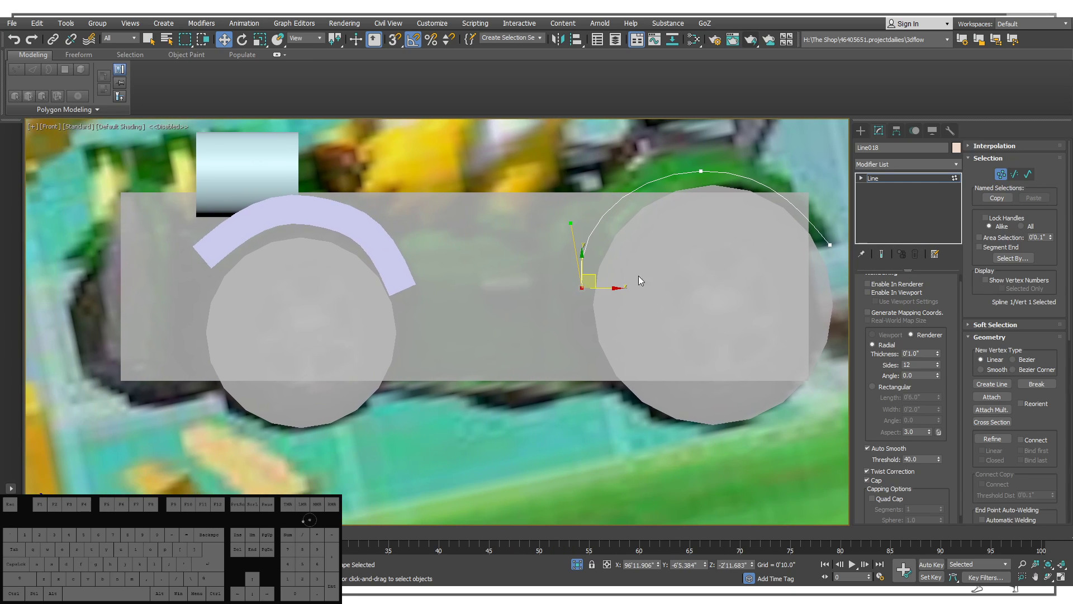
Show the rear fender line in renderer and viewport as a Rectangular section with length 0'2.82" and width 0'0.98".
click(883, 284)
click(877, 291)
click(872, 386)
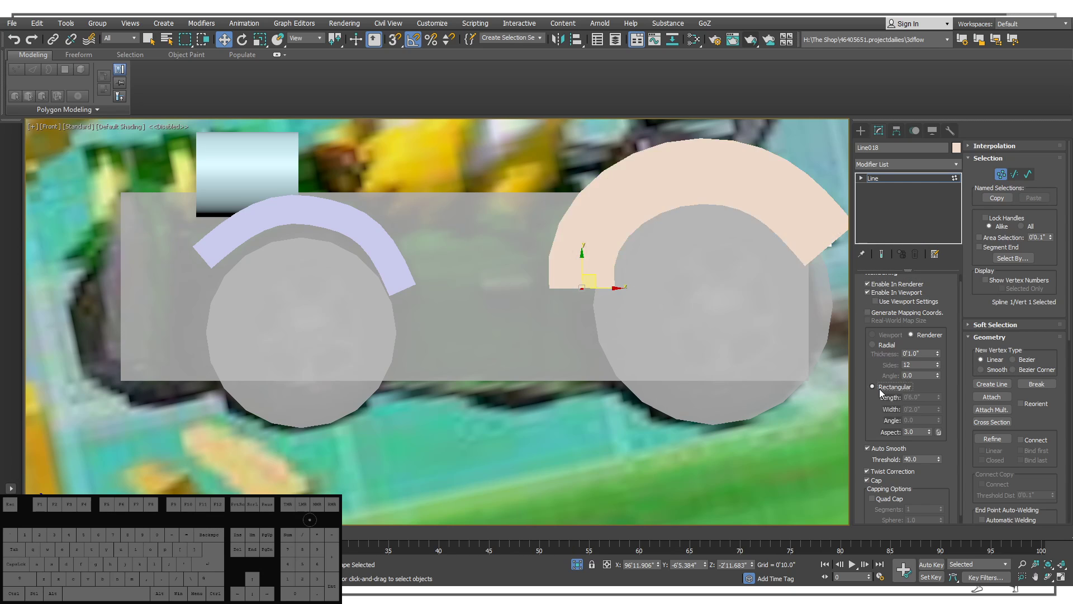
mouse_move(604, 269)
alt+middle_down()
mouse_move(611, 306)
mouse_move(598, 265)
mouse_move(610, 274)
alt+middle_up()
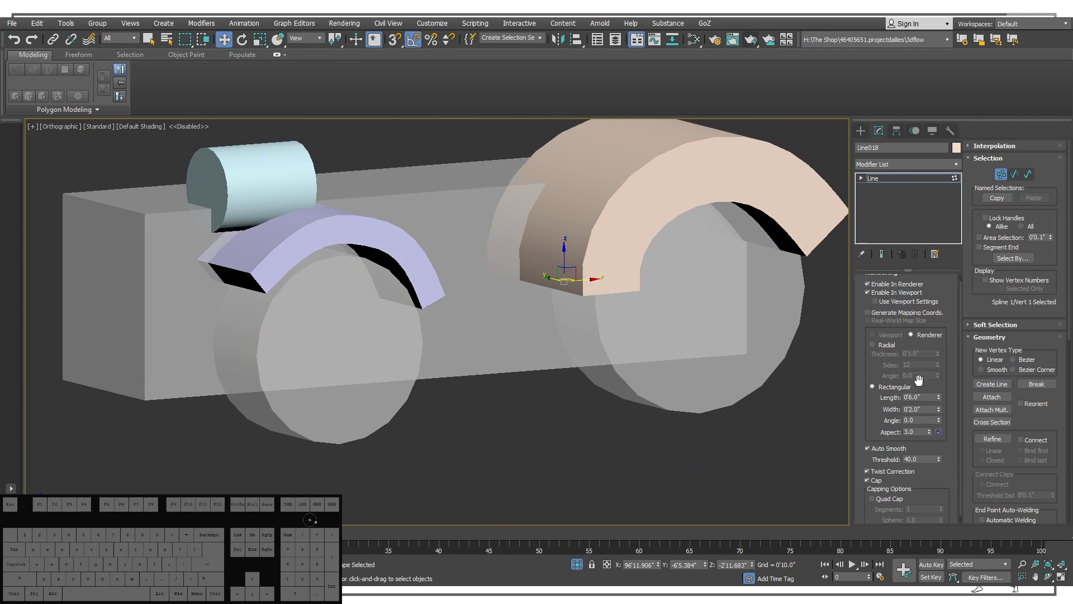
drag(939, 397, 940, 440)
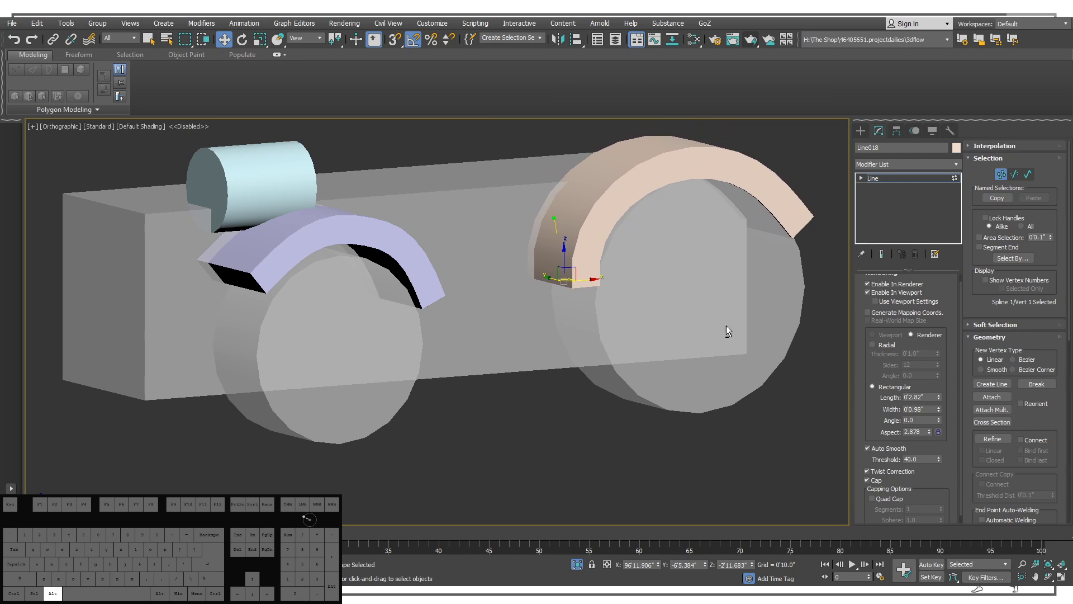
Compare the fenders, wheels and body with the reference car, examining the black bar frame above the rear wheel.
alt+middle_drag(726, 325, 558, 240)
scroll(545, 257, down, 3)
key(f)
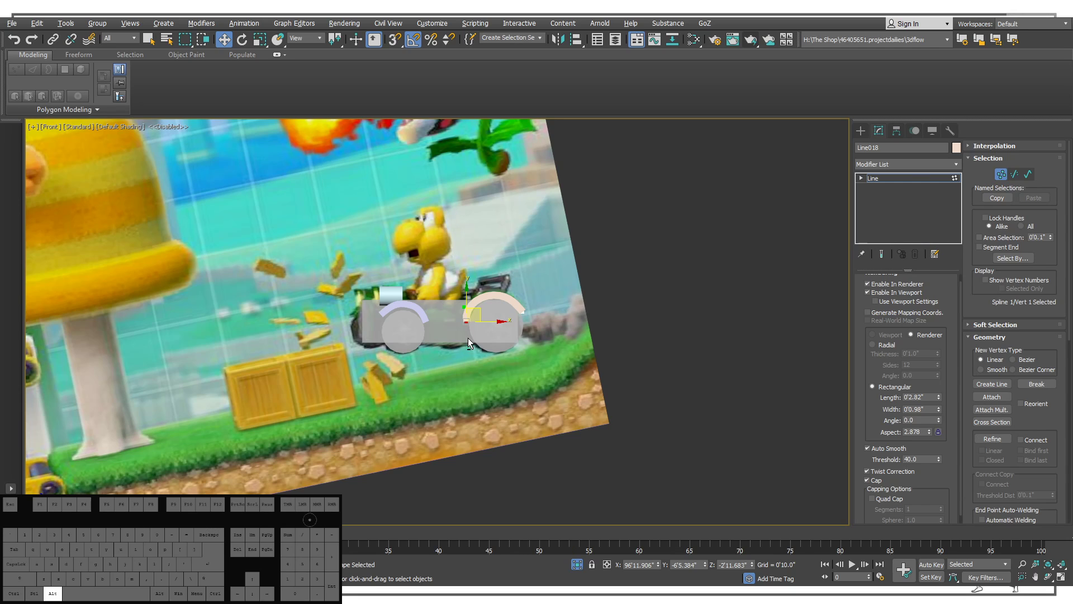
scroll(405, 338, up, 5)
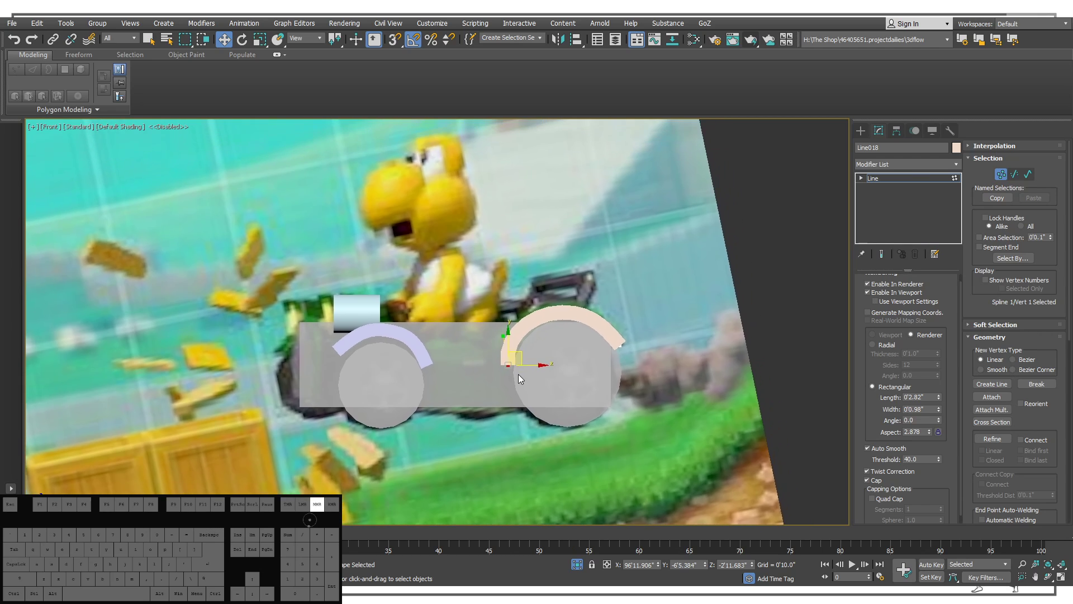
middle_drag(518, 374, 525, 373)
alt+middle_drag(553, 325, 589, 361)
scroll(558, 333, down, 4)
key(f)
scroll(589, 361, up, 4)
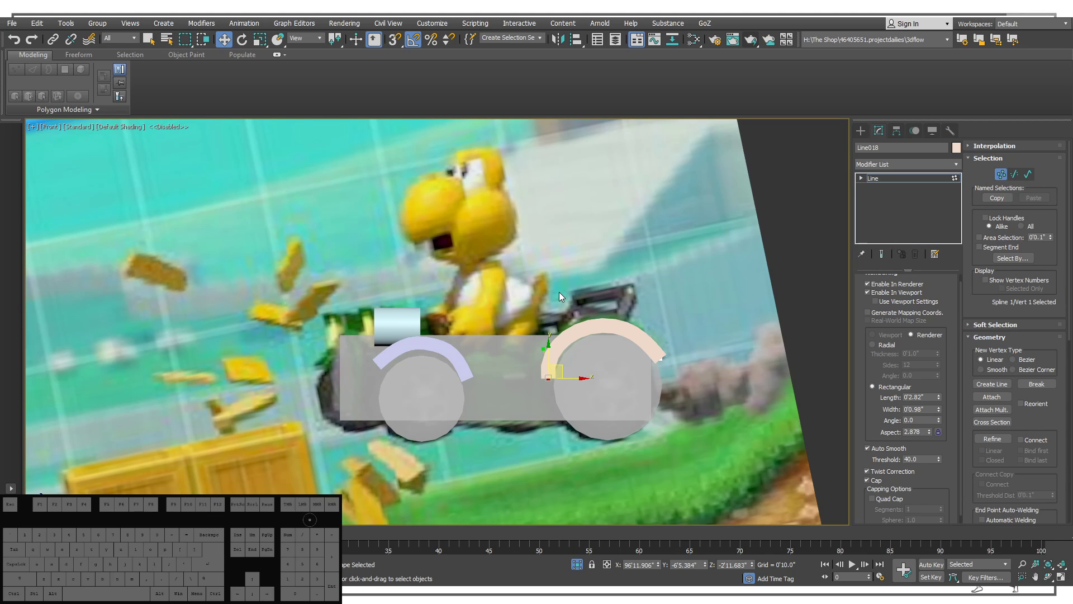
middle_drag(561, 305, 563, 335)
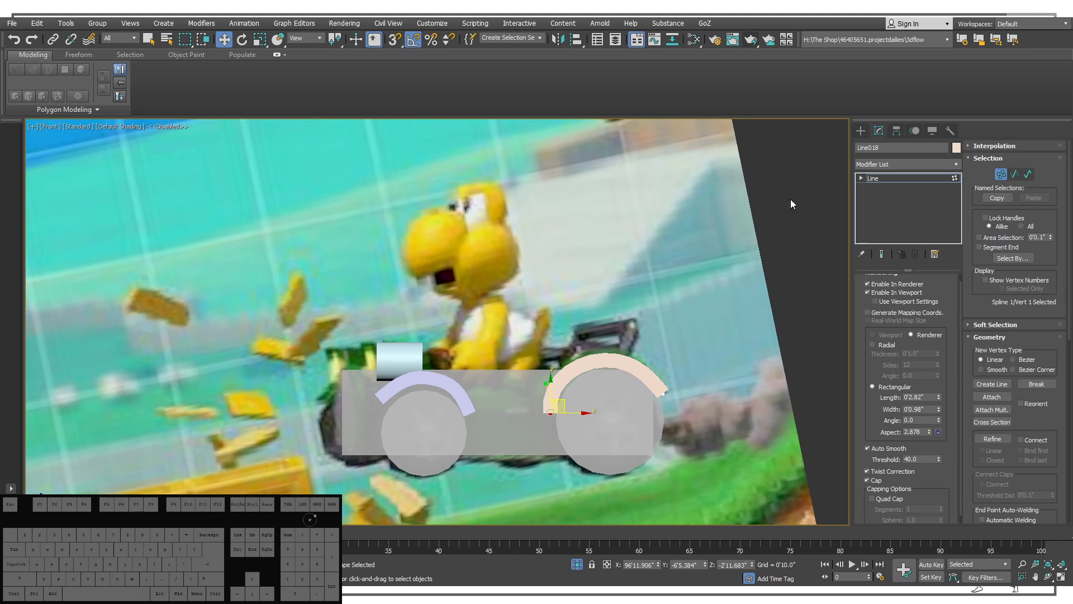
In the left view, draw a bar line with an upright about 3.7 inches high and a horizontal segment about 7 inches long across the body.
click(859, 132)
click(883, 207)
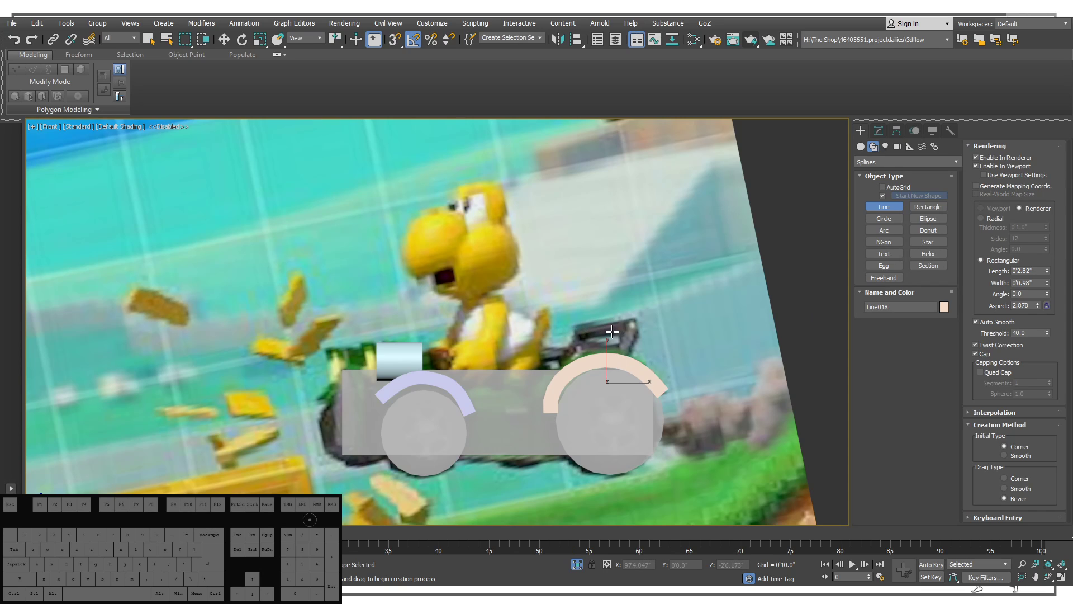
middle_drag(612, 332, 541, 239)
alt+middle_drag(548, 278, 642, 283)
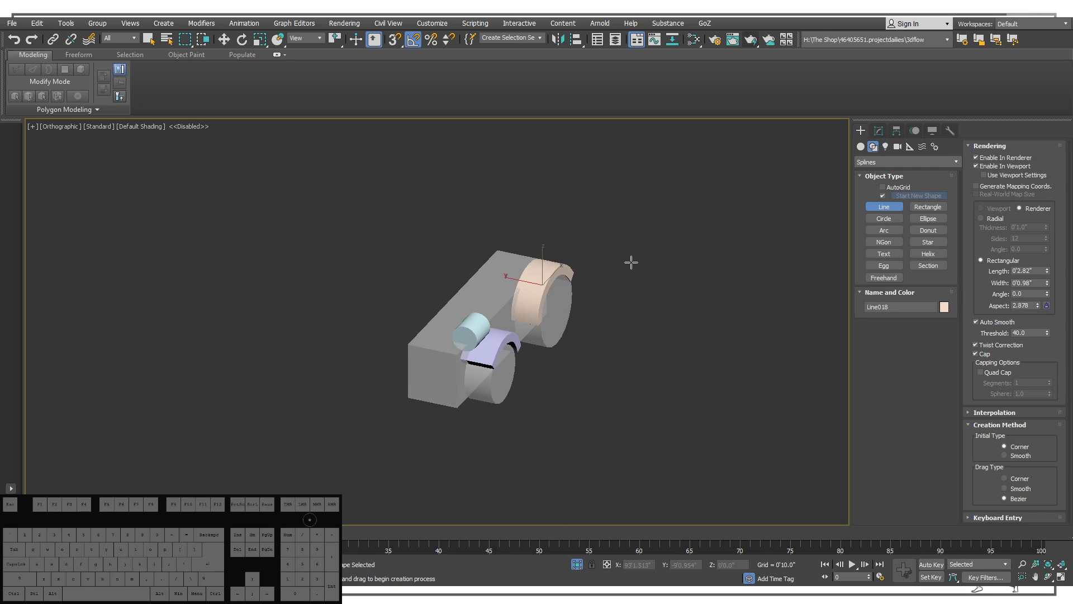
key(l)
key(z)
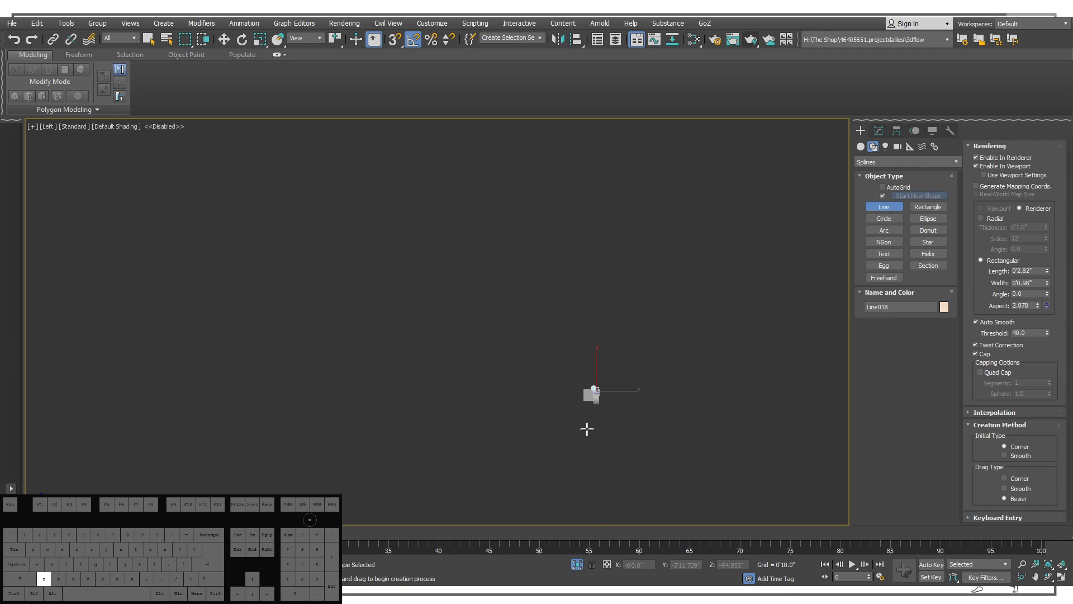
middle_drag(482, 364, 673, 368)
scroll(548, 314, down, 4)
middle_drag(554, 318, 697, 361)
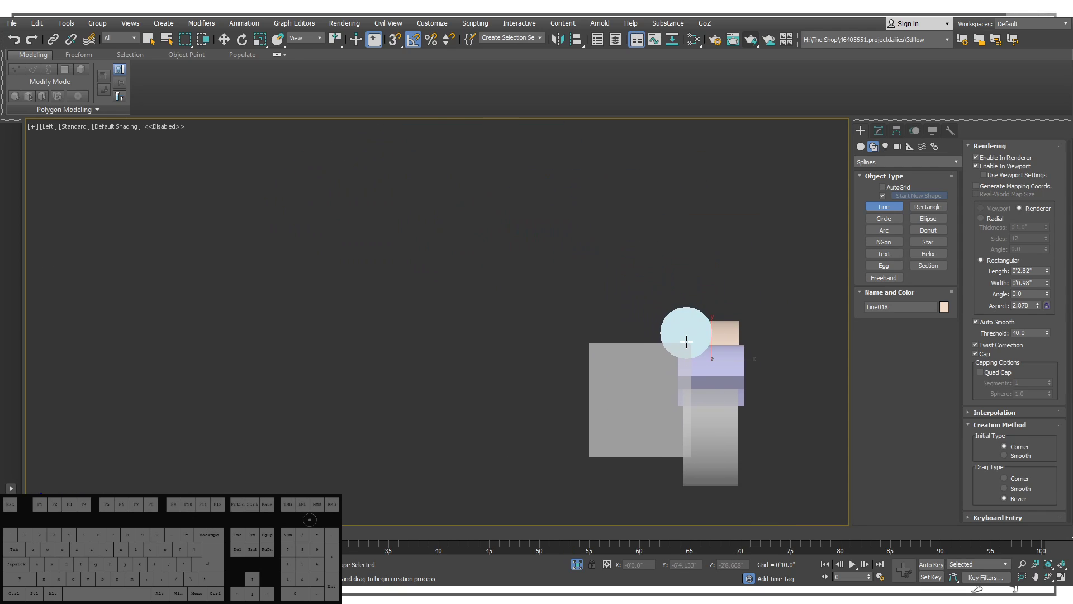
click(700, 346)
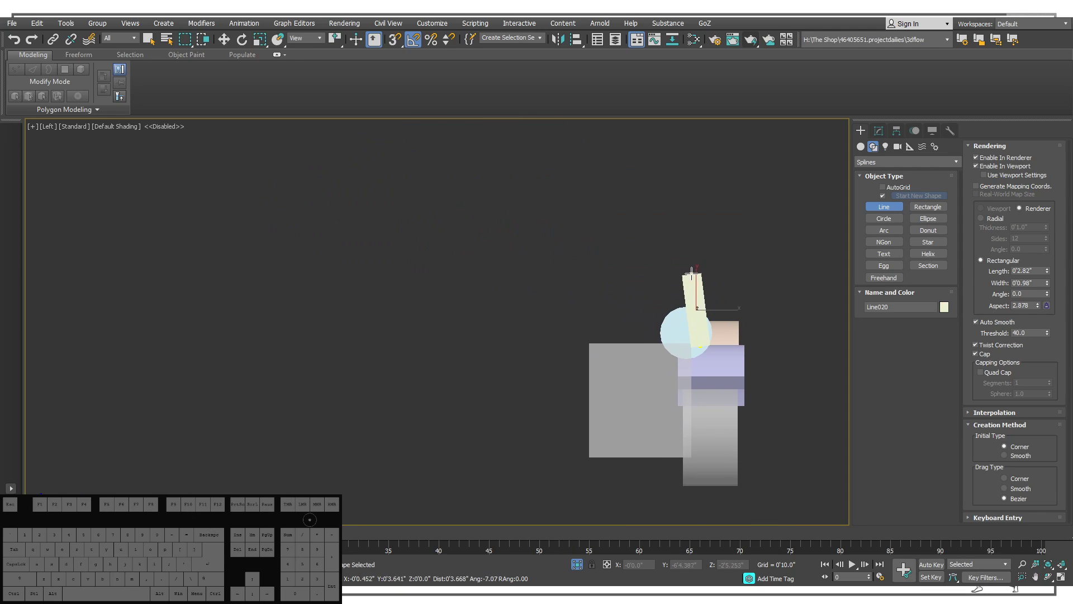
click(696, 266)
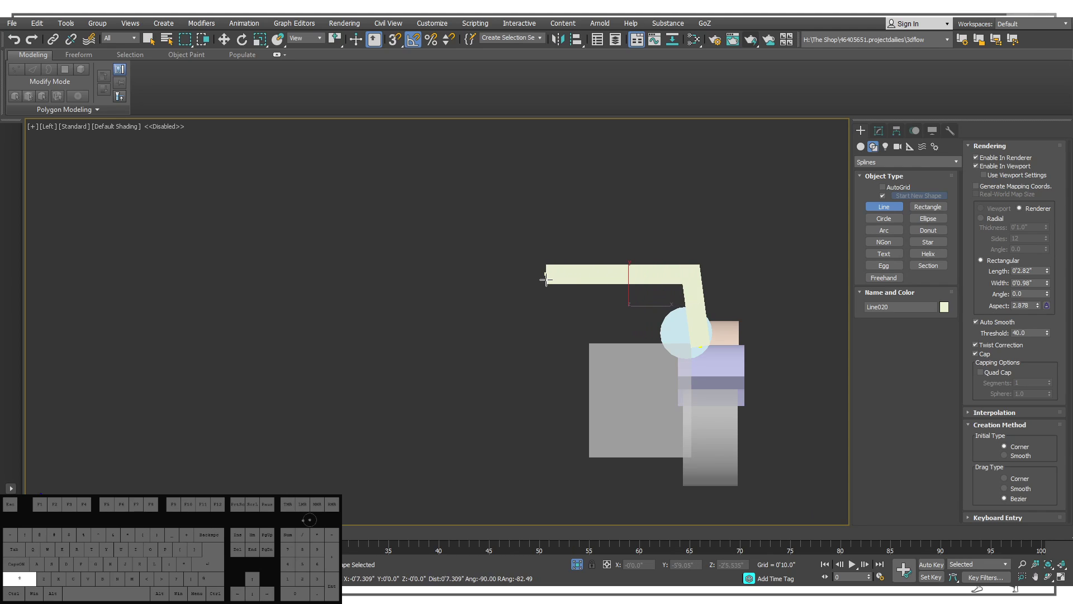
shift+click(554, 280)
right_click(555, 280)
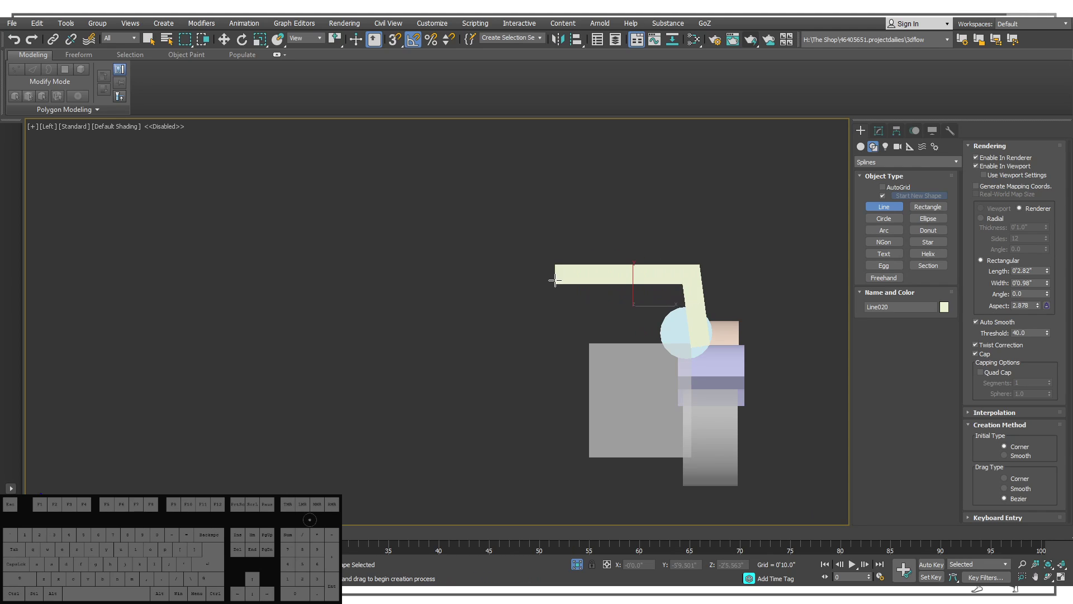
Move the bar line along X from the world origin to the car, placing it above the rear fender.
middle_drag(666, 294, 502, 350)
scroll(610, 302, down, 1)
scroll(537, 312, down, 10)
key(w)
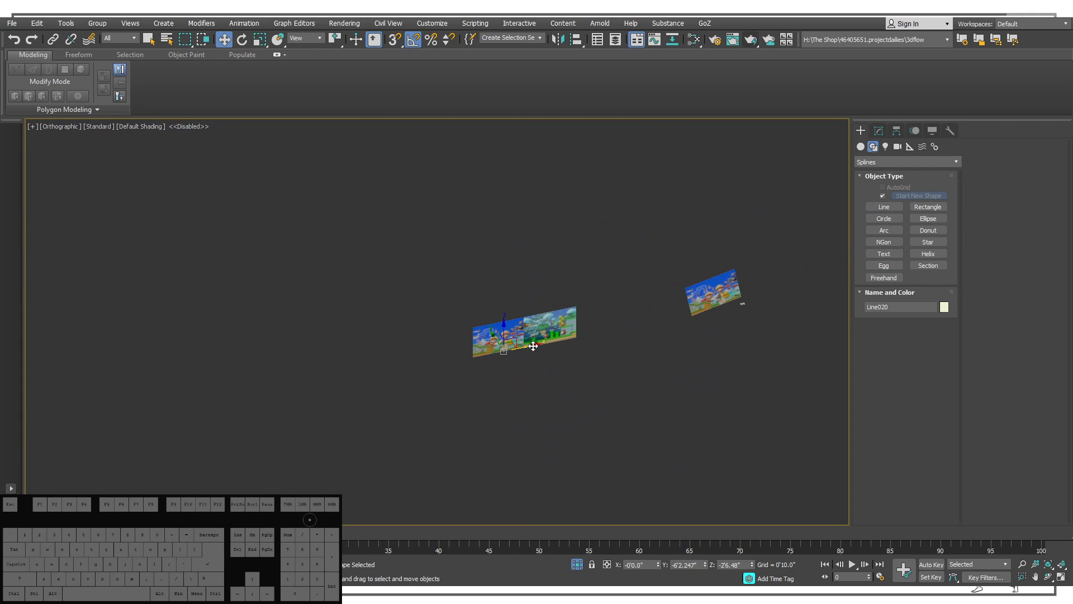
drag(533, 346, 762, 318)
key(z)
scroll(581, 266, down, 3)
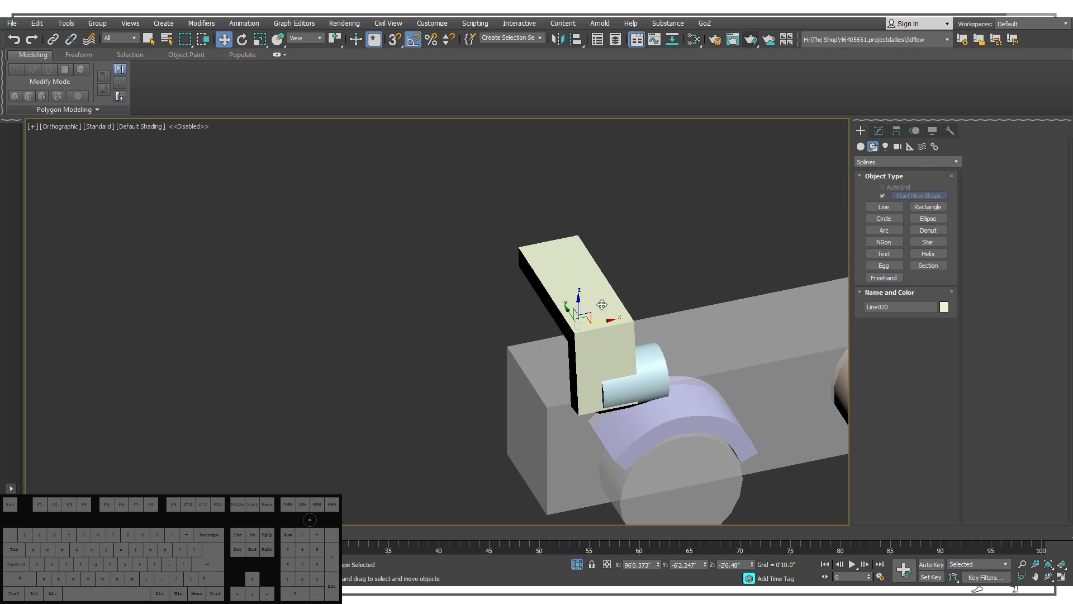
scroll(601, 304, down, 2)
middle_drag(609, 298, 468, 323)
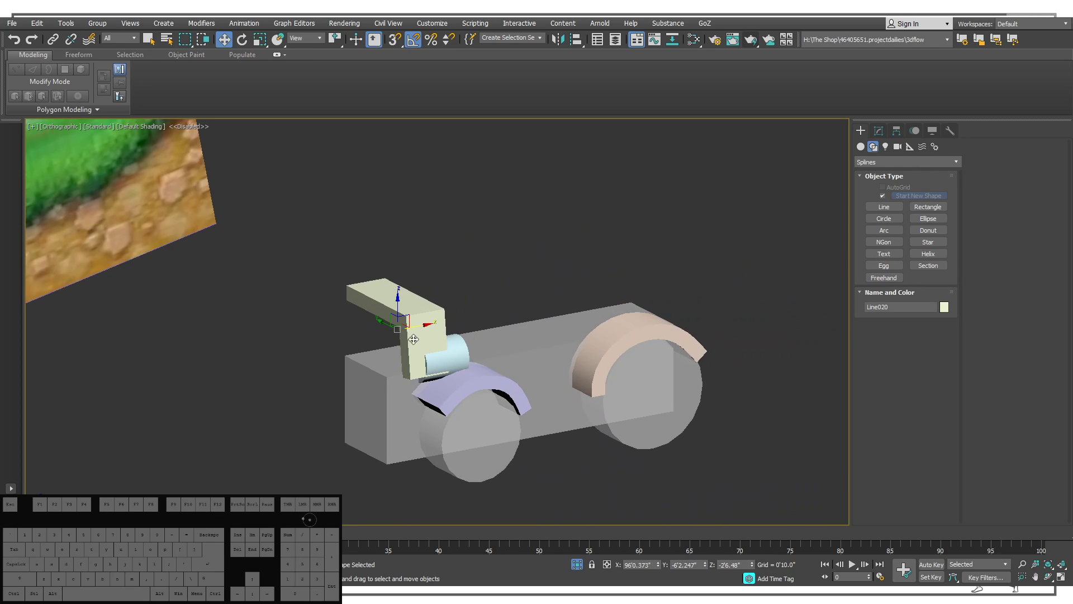
drag(424, 328, 633, 287)
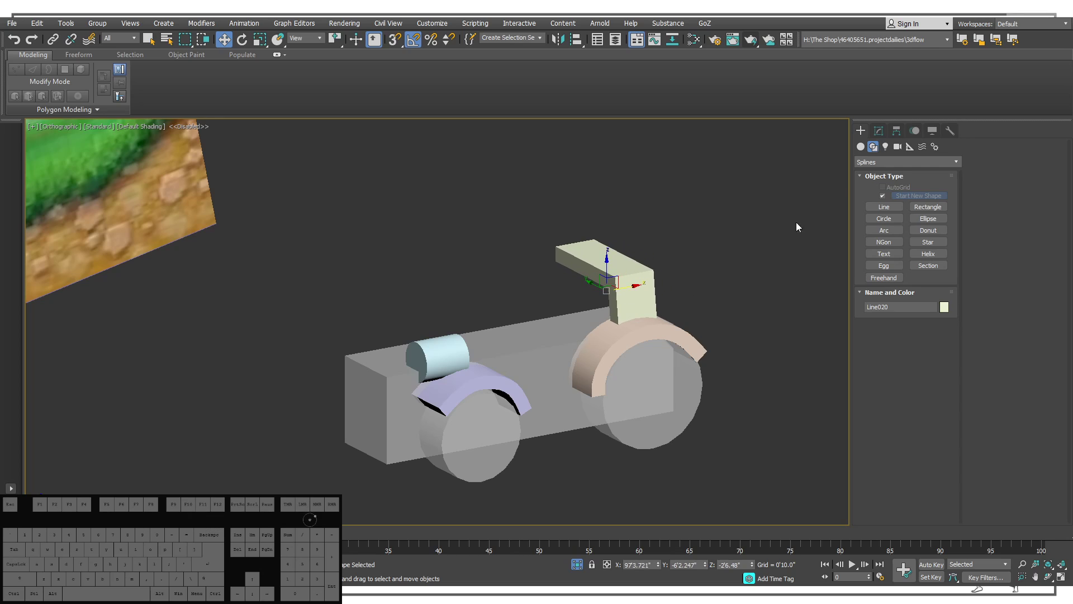
Switch the bar's cross-section to Radial and move it along X toward the back of the rear fender.
click(878, 131)
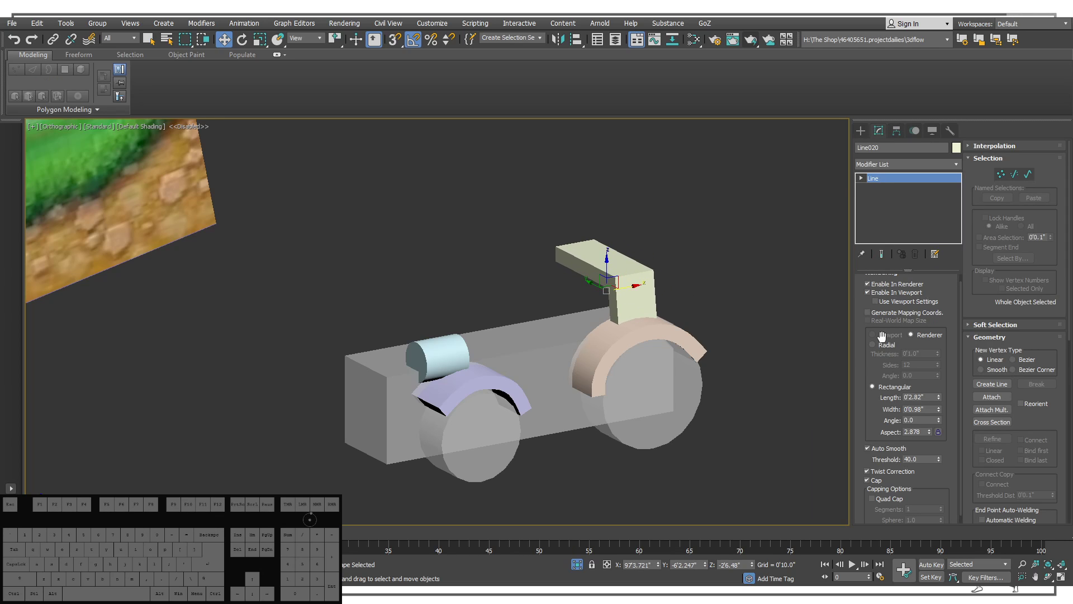
click(883, 346)
alt+middle_drag(631, 307, 567, 290)
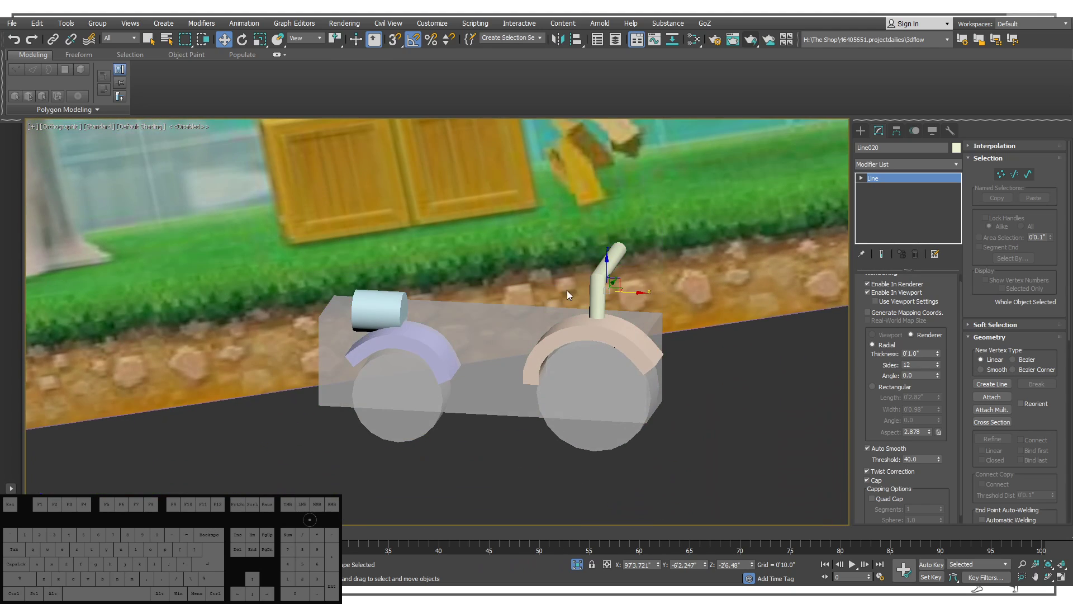
drag(631, 289, 673, 304)
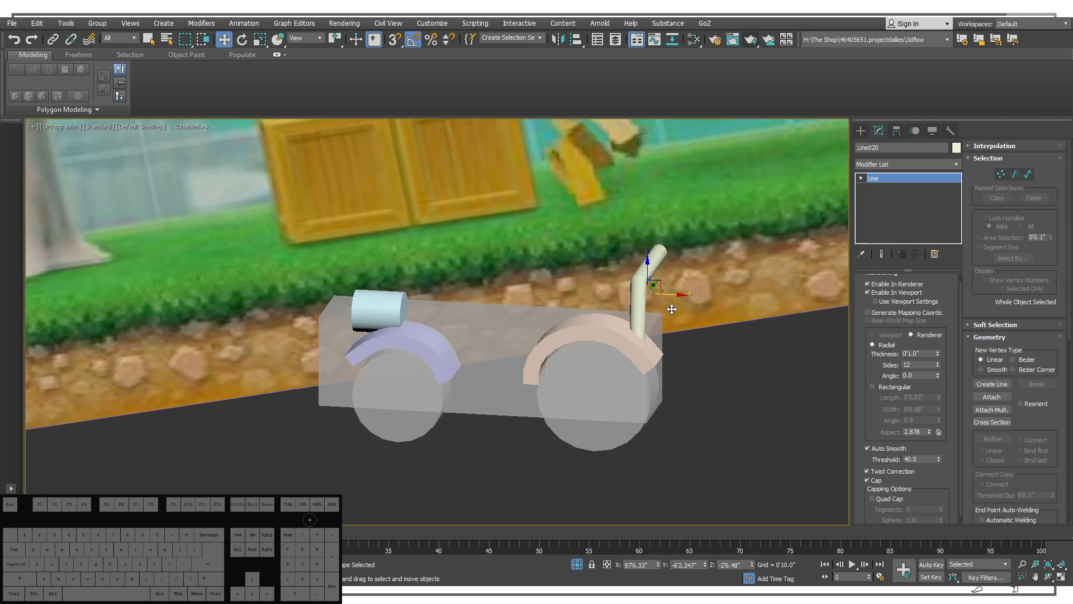
alt+middle_drag(673, 304, 709, 319)
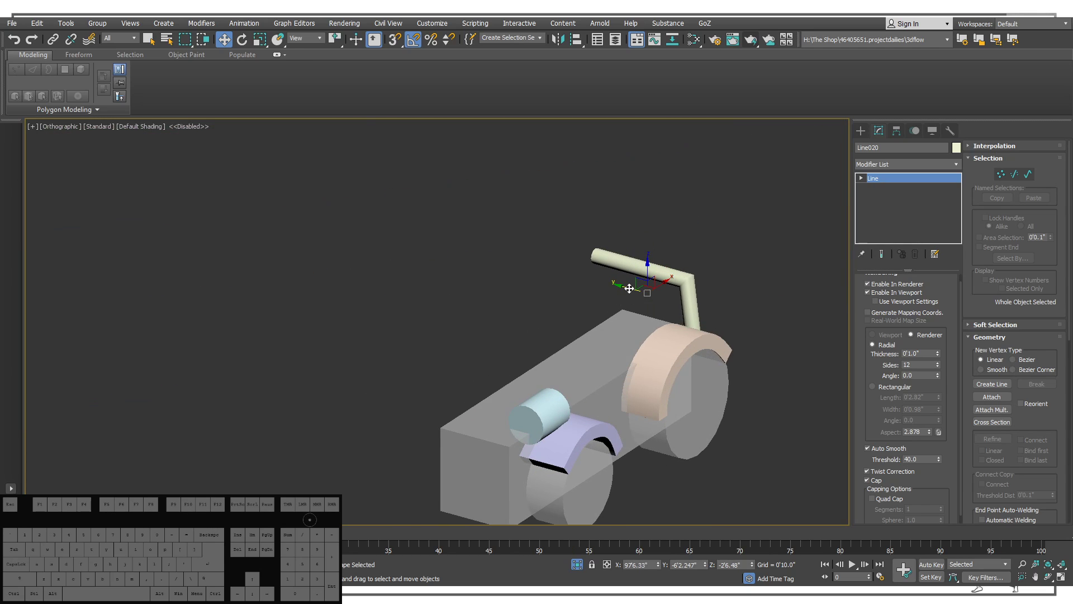
Move the rear bar about 2.2 inches along Y to adjust its position across the car body.
drag(629, 289, 626, 300)
alt+middle_drag(626, 299, 595, 249)
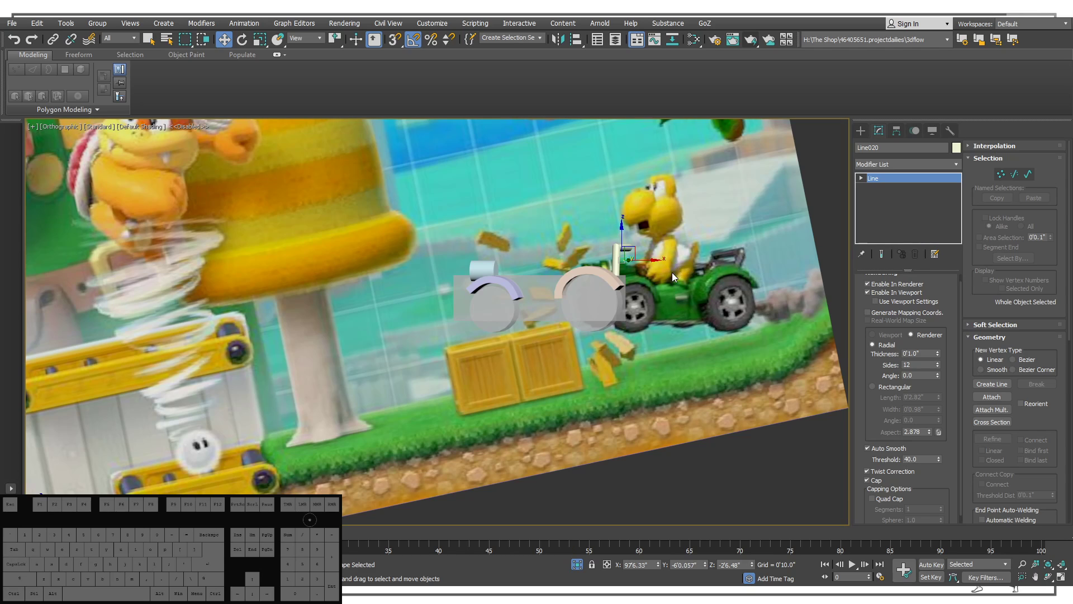
middle_drag(671, 273, 422, 236)
In the front view, move the rear bar about 0.9 inches along X toward the front of the car, above the rear fender.
key(f)
middle_drag(838, 248, 280, 229)
scroll(279, 229, down, 3)
scroll(440, 229, down, 2)
middle_drag(439, 229, 629, 255)
middle_drag(317, 227, 123, 241)
scroll(123, 241, down, 1)
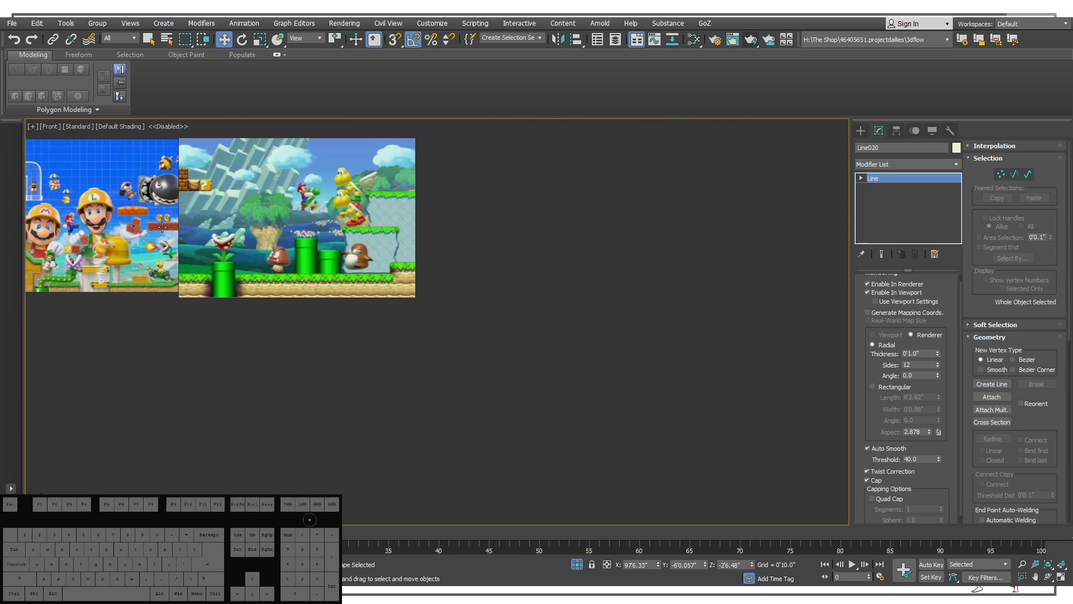
scroll(341, 220, down, 3)
middle_drag(673, 231, 524, 231)
scroll(524, 231, up, 1)
scroll(449, 231, up, 4)
middle_drag(448, 230, 584, 250)
key(z)
scroll(375, 215, down, 4)
drag(597, 234, 580, 233)
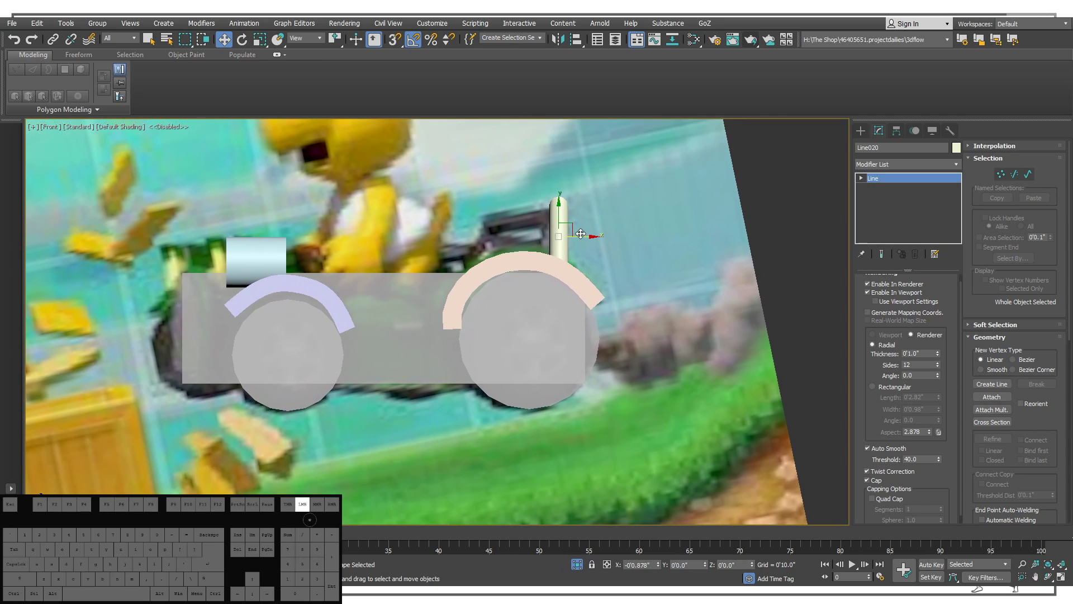
middle_drag(370, 230, 452, 243)
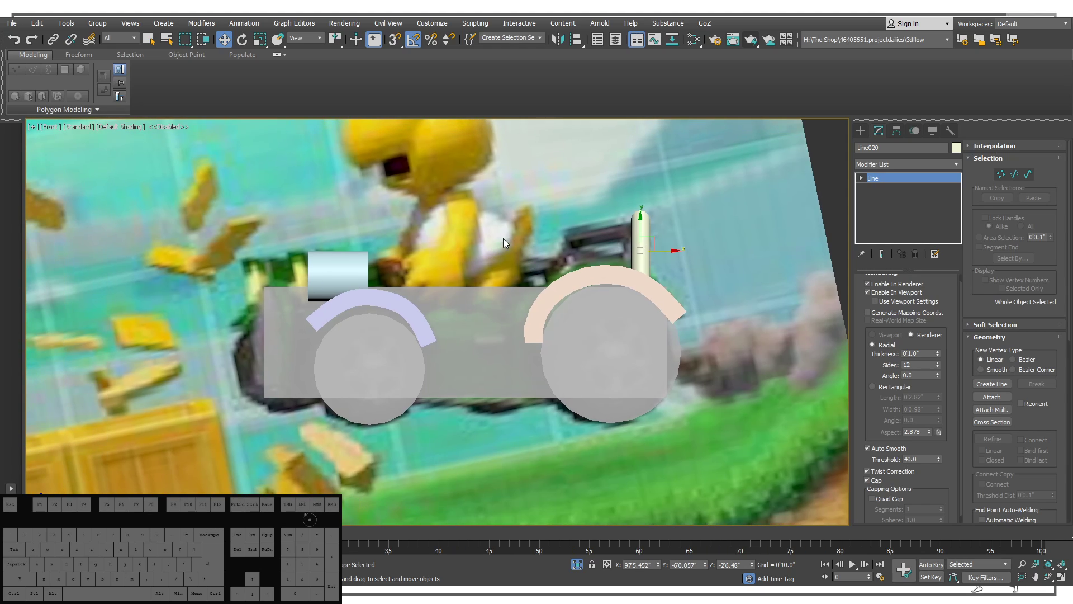
key(e)
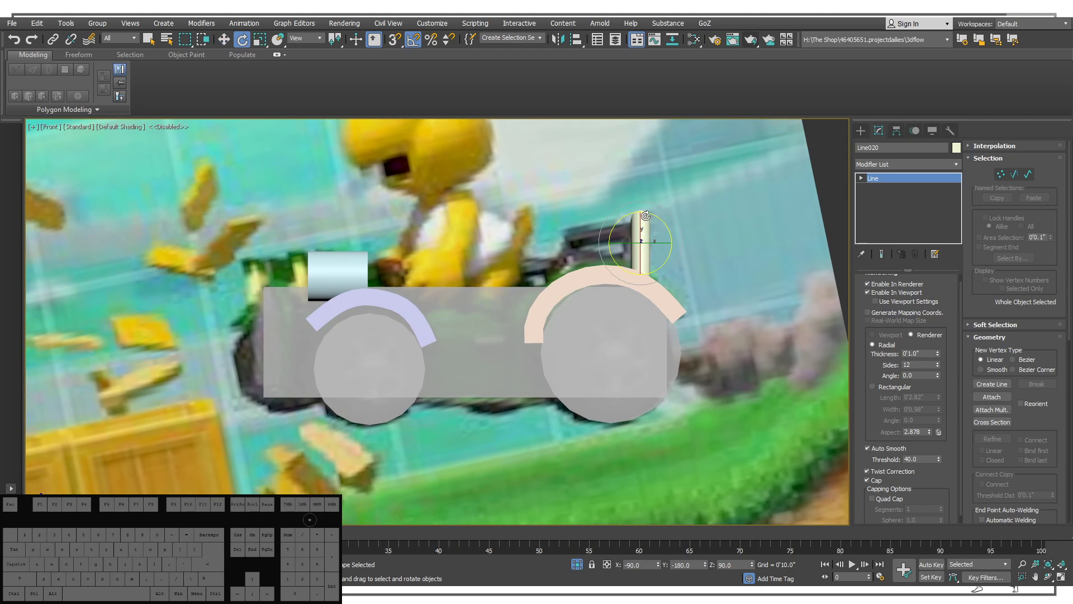
drag(642, 214, 671, 219)
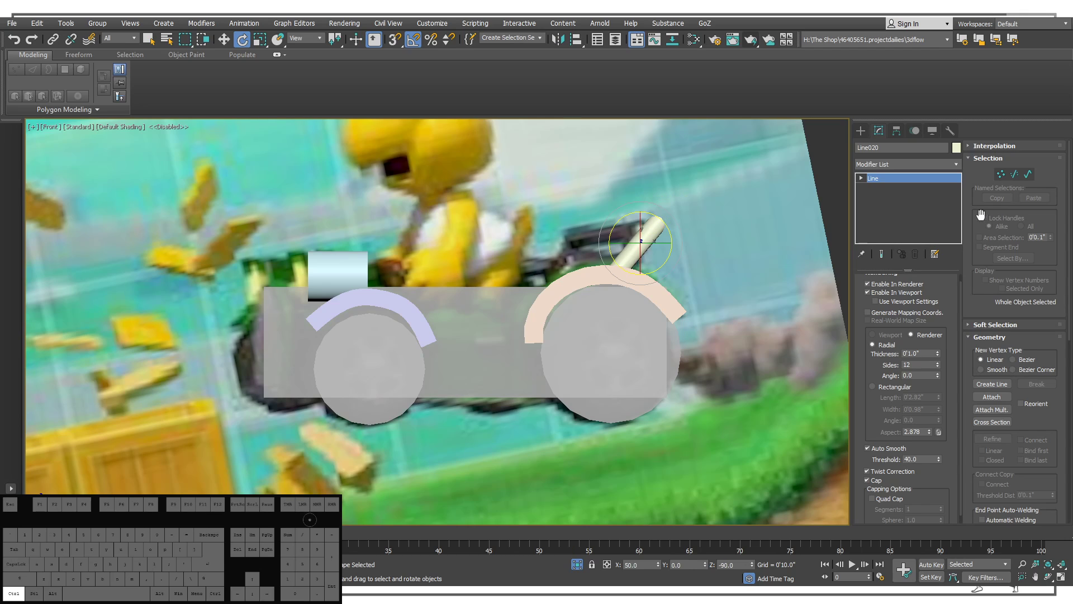
key(ctrl+z)
click(671, 219)
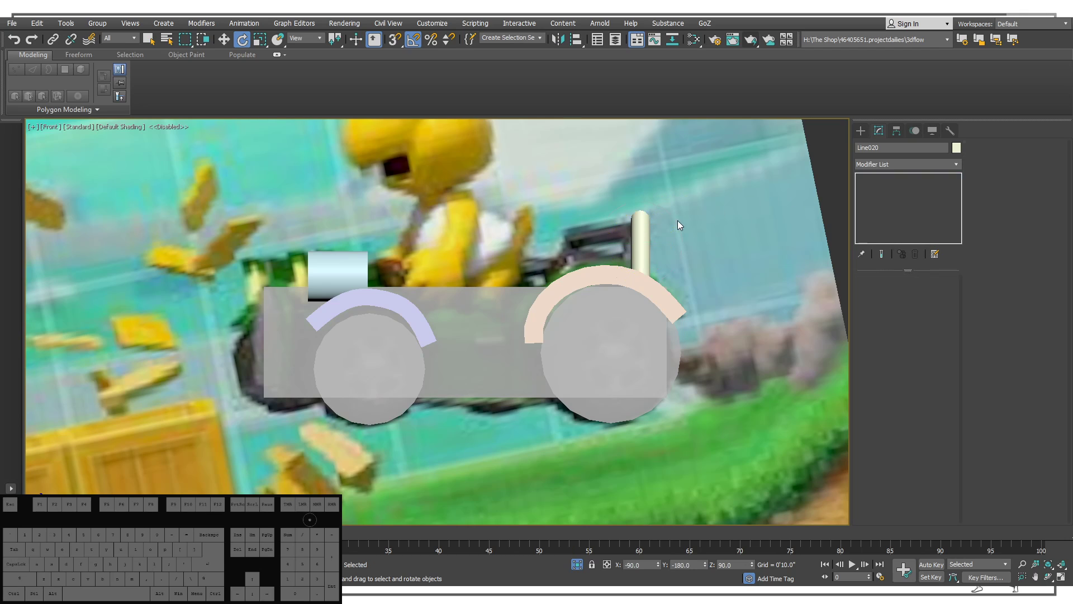
Rotate the rear bar 20 degrees in the front view so its top leans toward the back of the car.
click(651, 216)
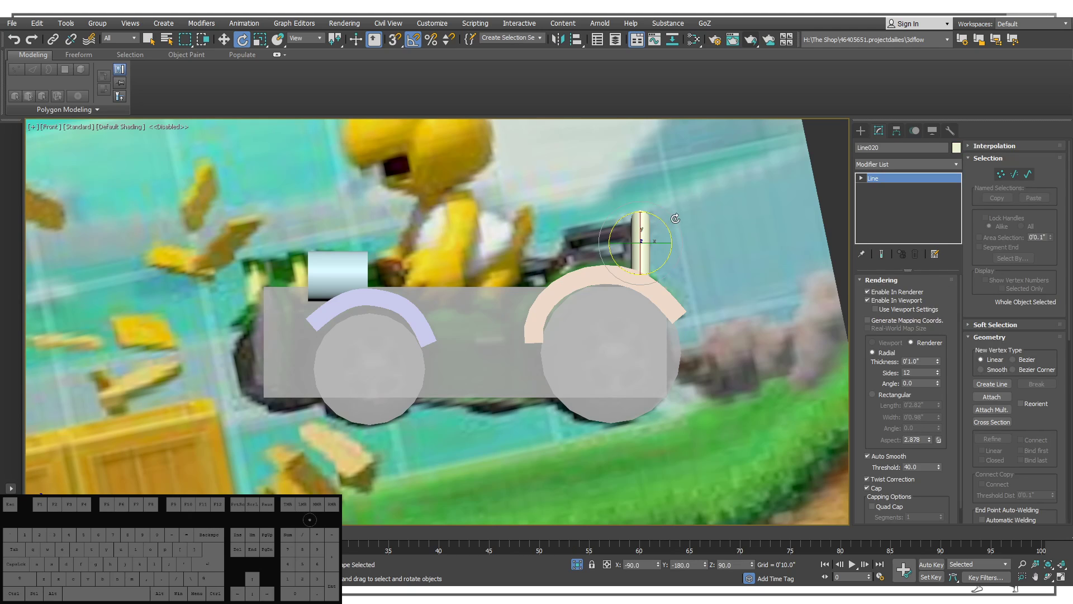
drag(663, 227, 670, 237)
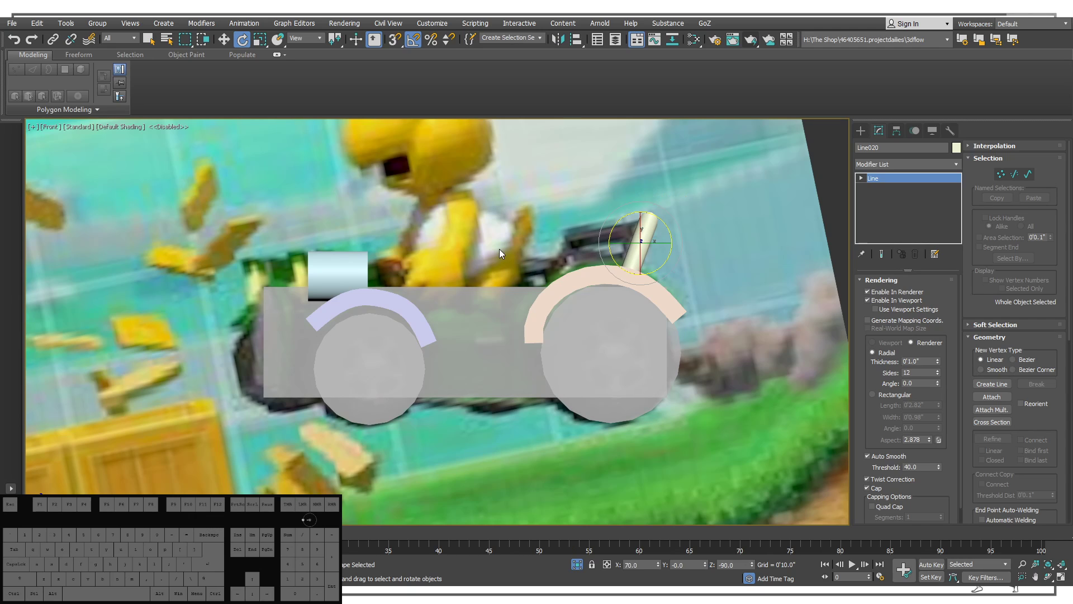
middle_drag(498, 249, 661, 268)
scroll(652, 257, down, 4)
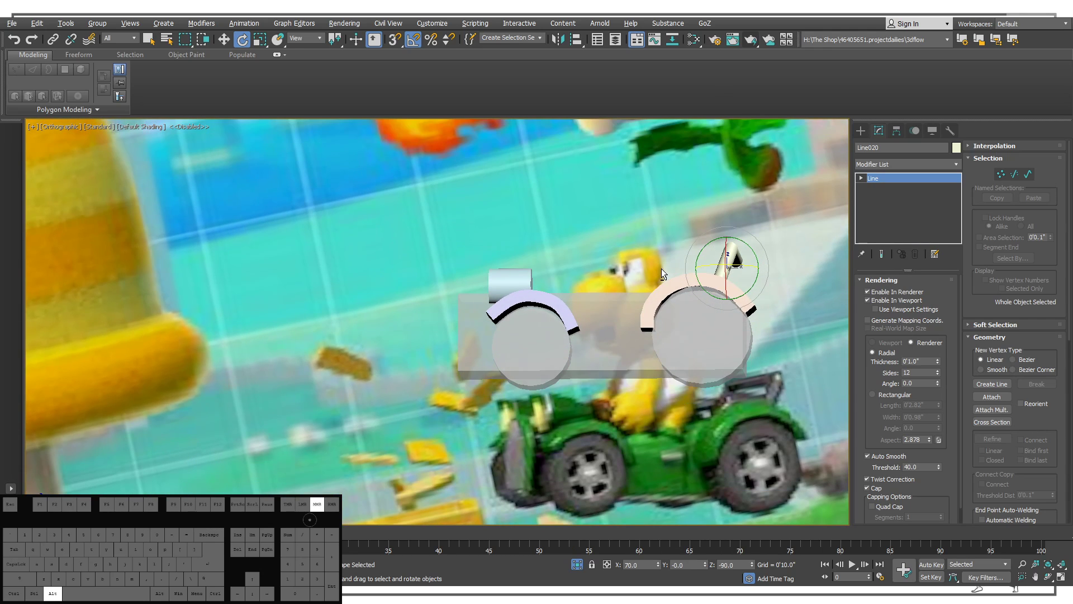
key(f)
key(z)
scroll(557, 252, down, 3)
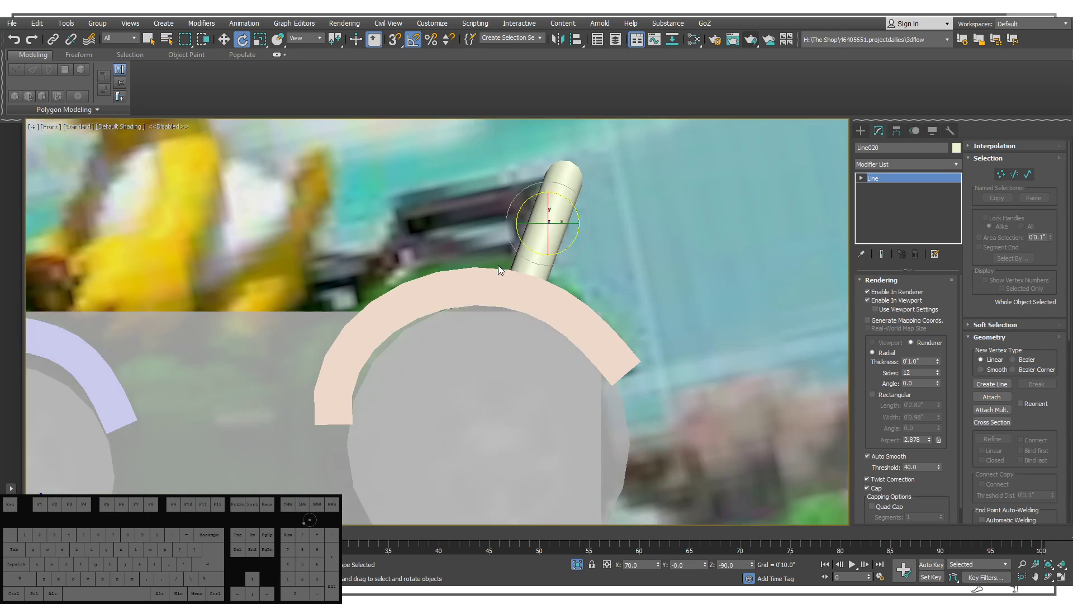
scroll(557, 252, up, 3)
scroll(501, 232, down, 8)
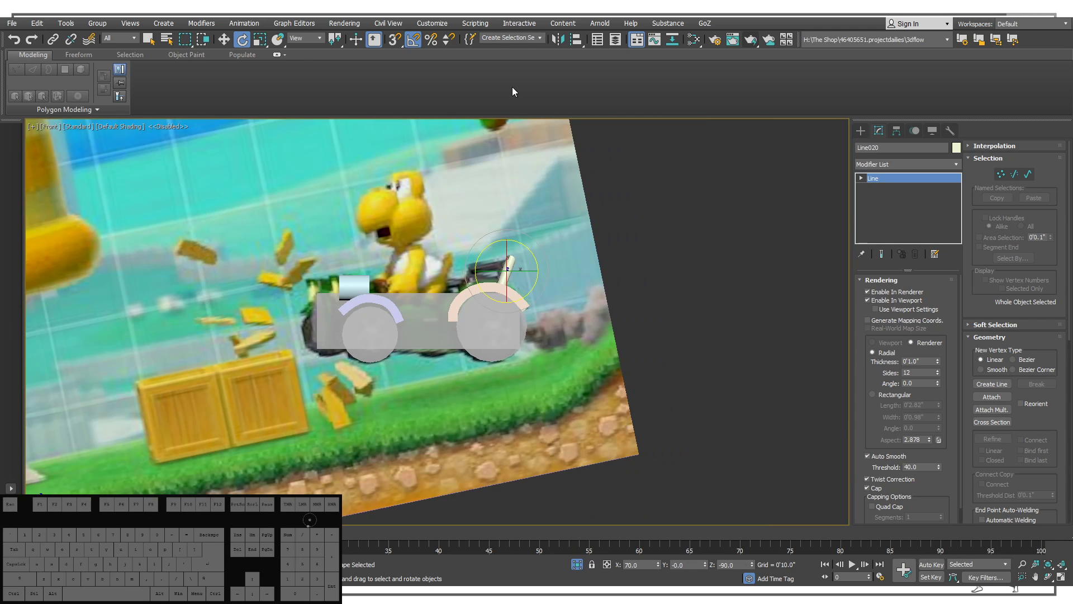
In the front view, create a small flat box on the body side between the two wheels as the door handle.
scroll(442, 304, up, 6)
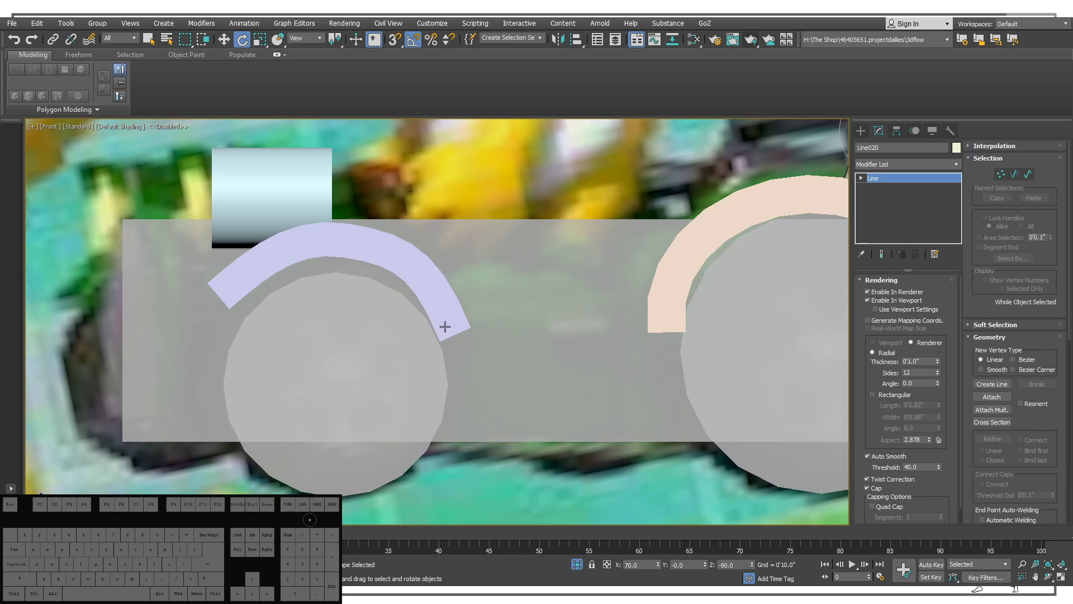
middle_drag(556, 321, 524, 331)
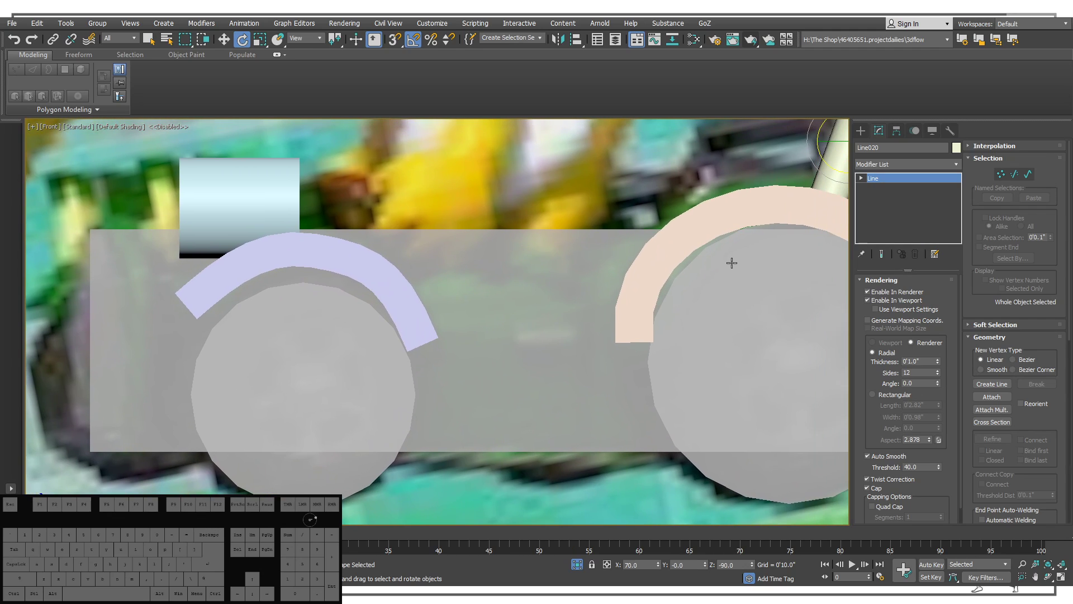
click(861, 131)
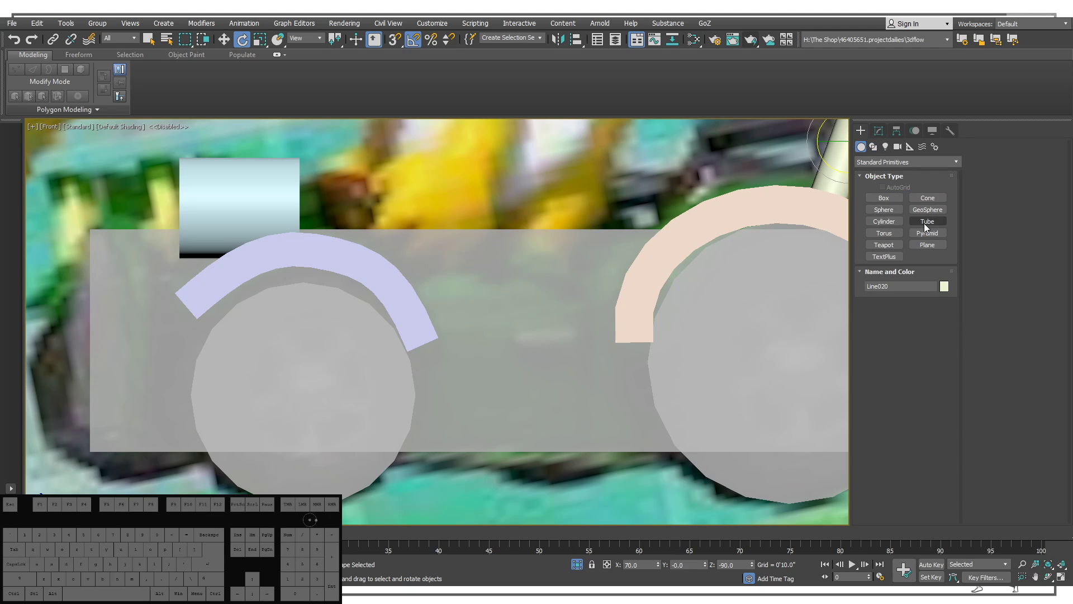
click(883, 197)
drag(514, 327, 581, 348)
click(589, 330)
alt+middle_drag(589, 330, 436, 263)
right_click(587, 347)
Move the handle box along Y from the world origin to the car, placing it beside the body at about -6'5.7".
scroll(581, 341, down, 3)
key(z)
scroll(475, 259, down, 15)
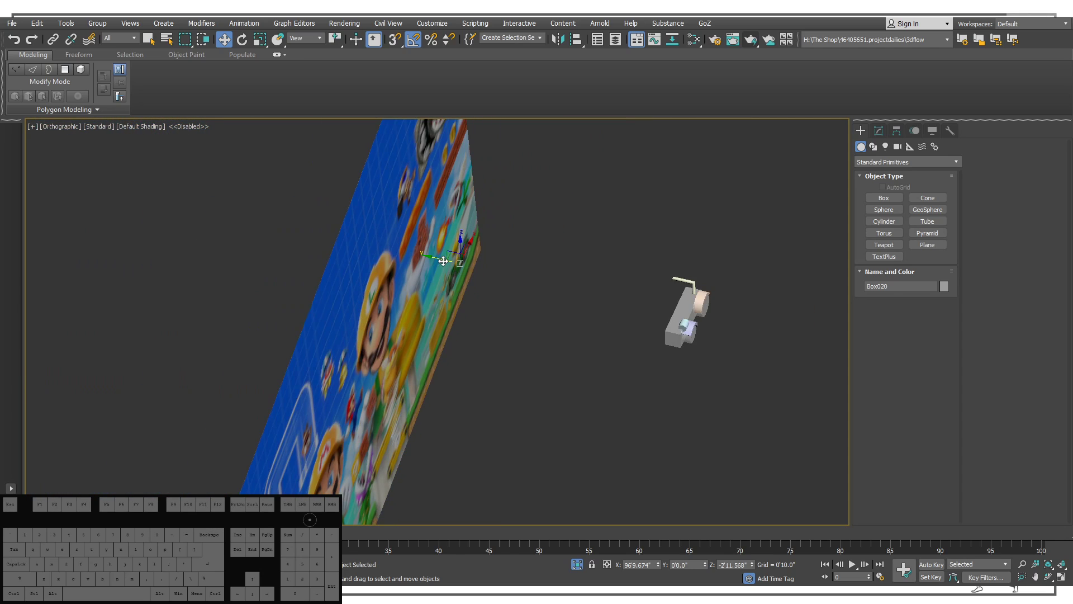
click(678, 313)
drag(667, 326, 668, 327)
key(z)
scroll(637, 327, down, 4)
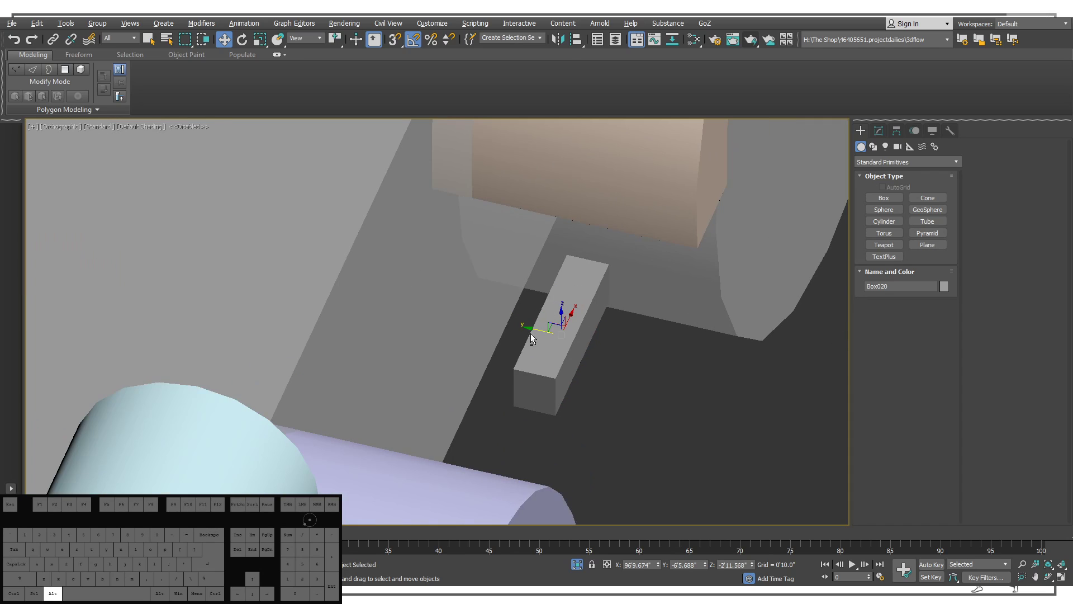
Move the handle box about 1.3 inches along Y so it meets the side of the body.
alt+middle_drag(531, 333, 541, 329)
drag(538, 332, 400, 335)
mouse_move(400, 334)
alt+middle_down()
mouse_move(330, 232)
mouse_move(298, 242)
mouse_move(384, 273)
mouse_move(402, 330)
alt+middle_up()
Compare the blocked-out model with the reference car, examining the door handle area, driver's seat and rear frame.
scroll(353, 270, down, 8)
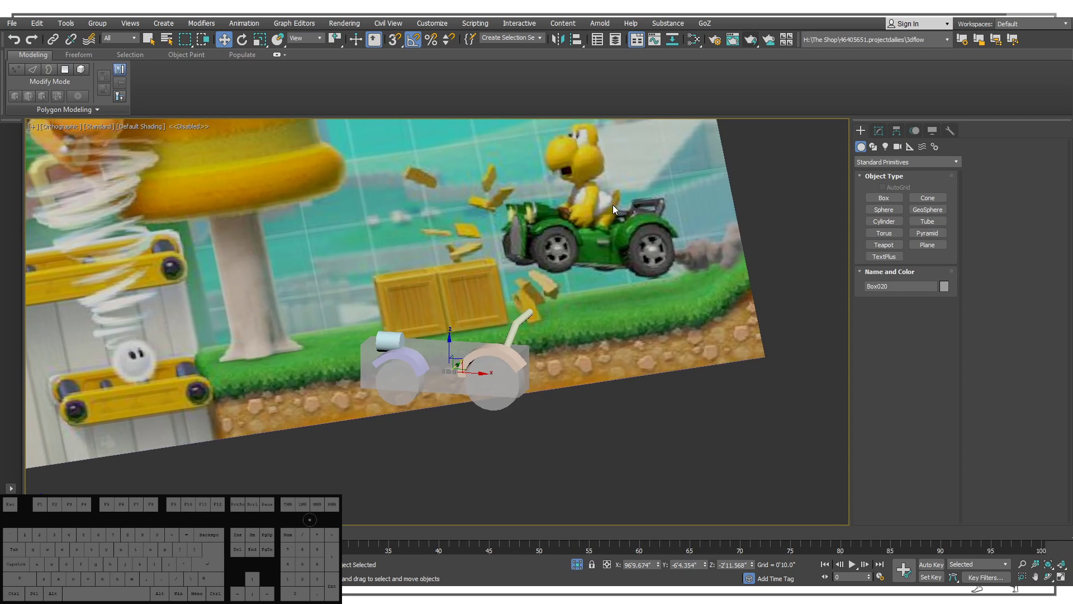
scroll(583, 234, up, 6)
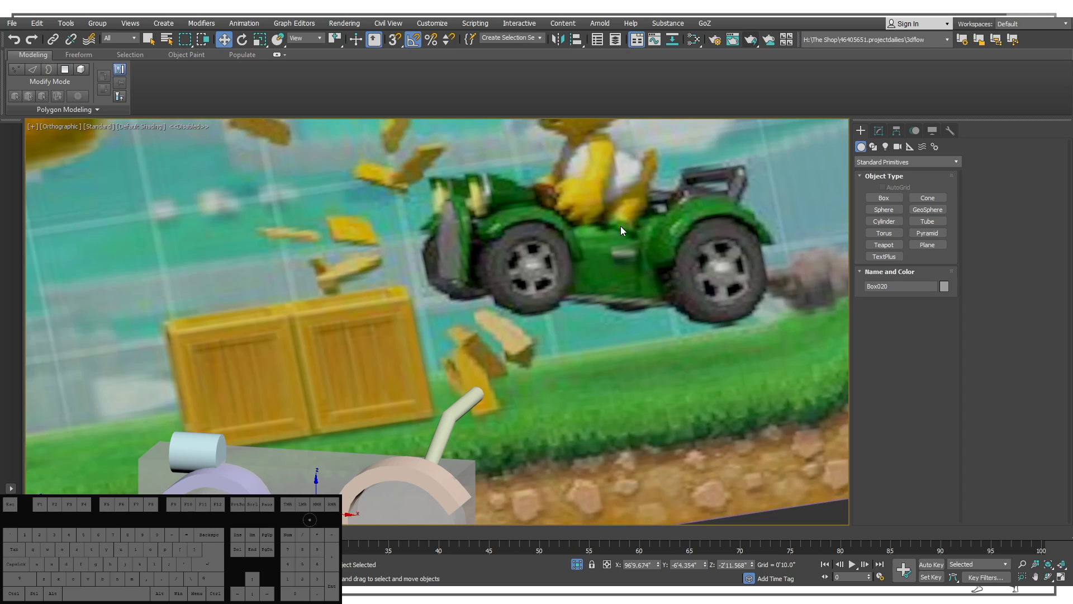
scroll(581, 206, down, 8)
middle_drag(486, 275, 473, 327)
key(f)
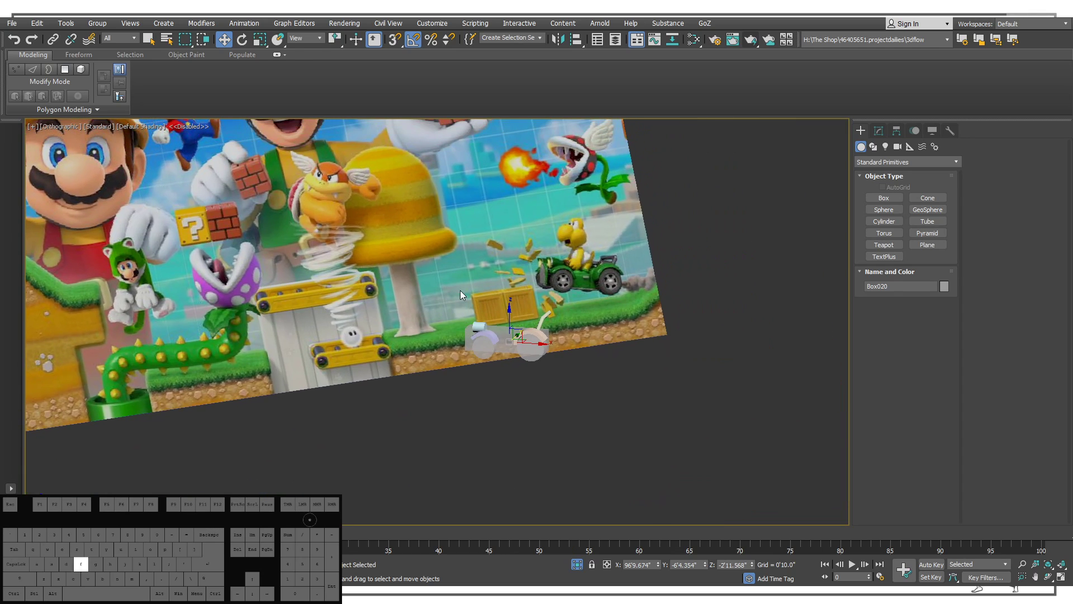
key(z)
middle_drag(457, 287, 489, 291)
scroll(456, 263, down, 8)
scroll(456, 254, down, 5)
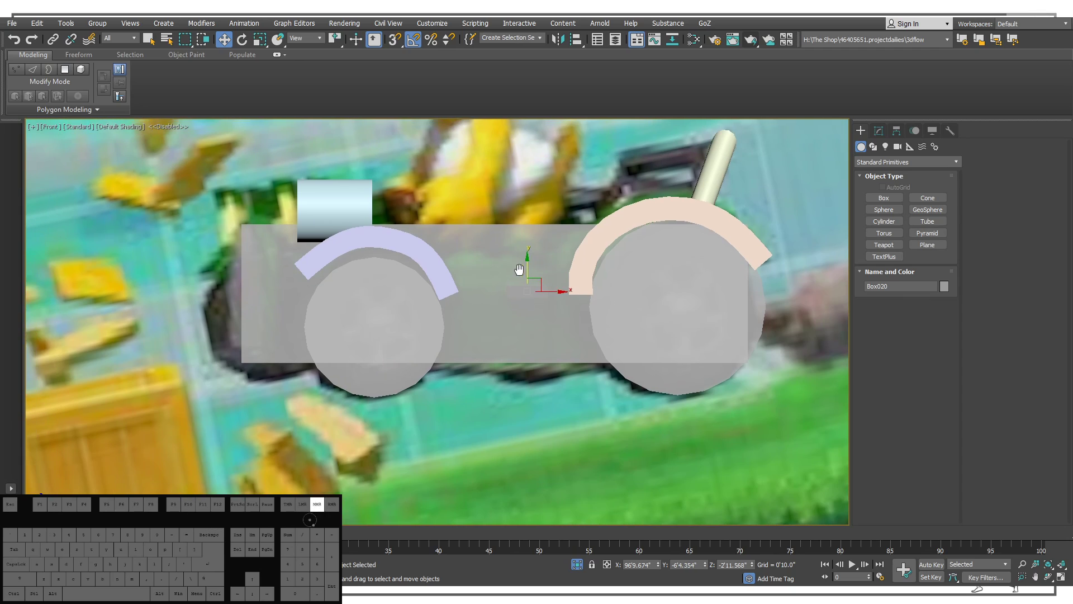
In the front view, draw a circle spline with a radius of about 1.85 inches just behind the hood cylinder as the steering wheel.
click(875, 146)
click(884, 220)
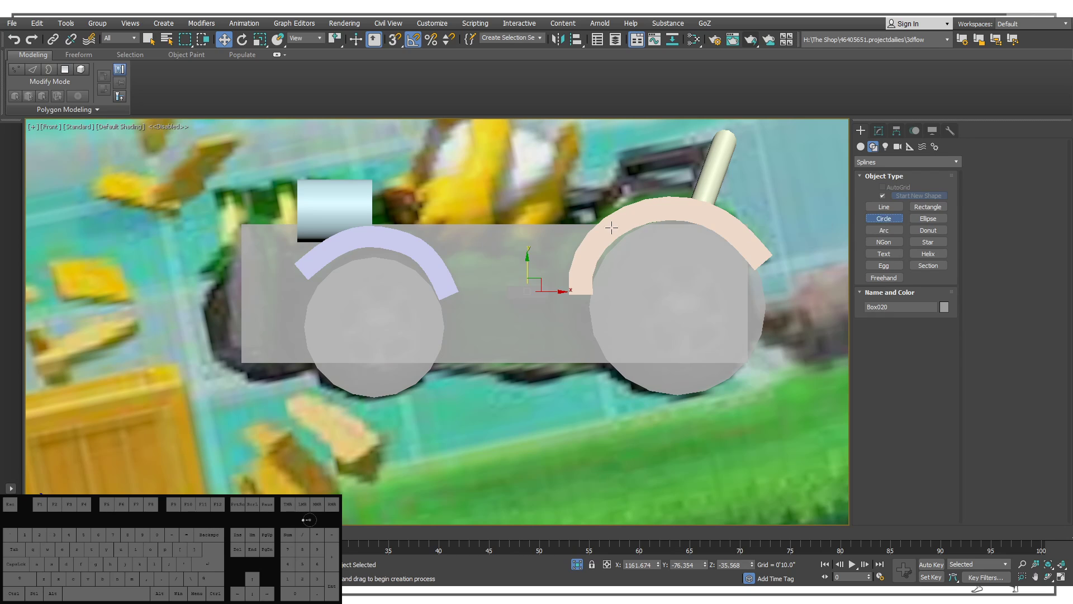
middle_drag(416, 214, 462, 216)
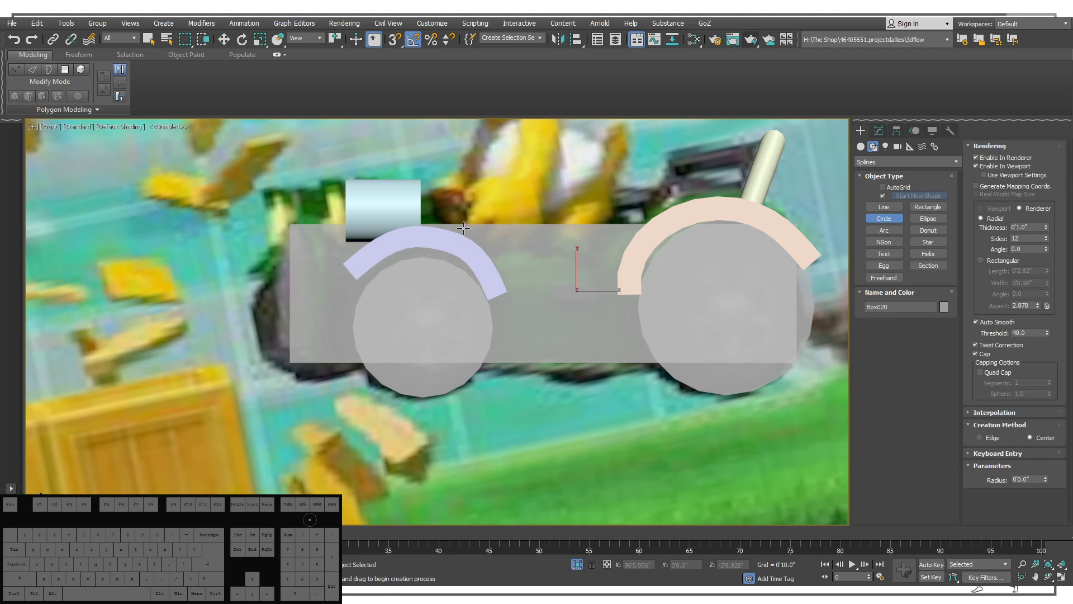
alt+middle_drag(470, 231, 486, 299)
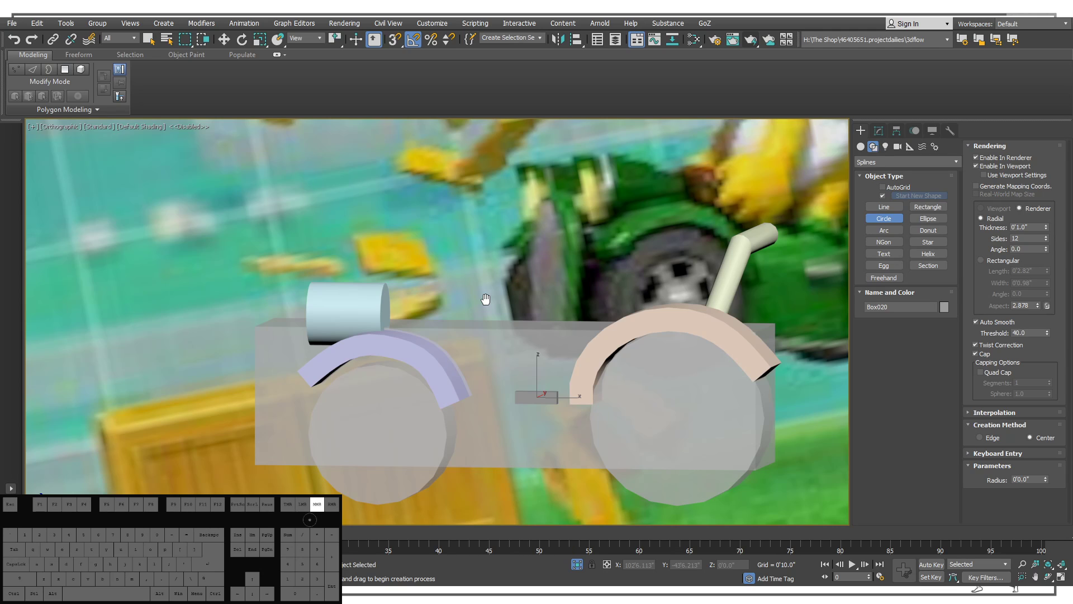
scroll(496, 247, down, 10)
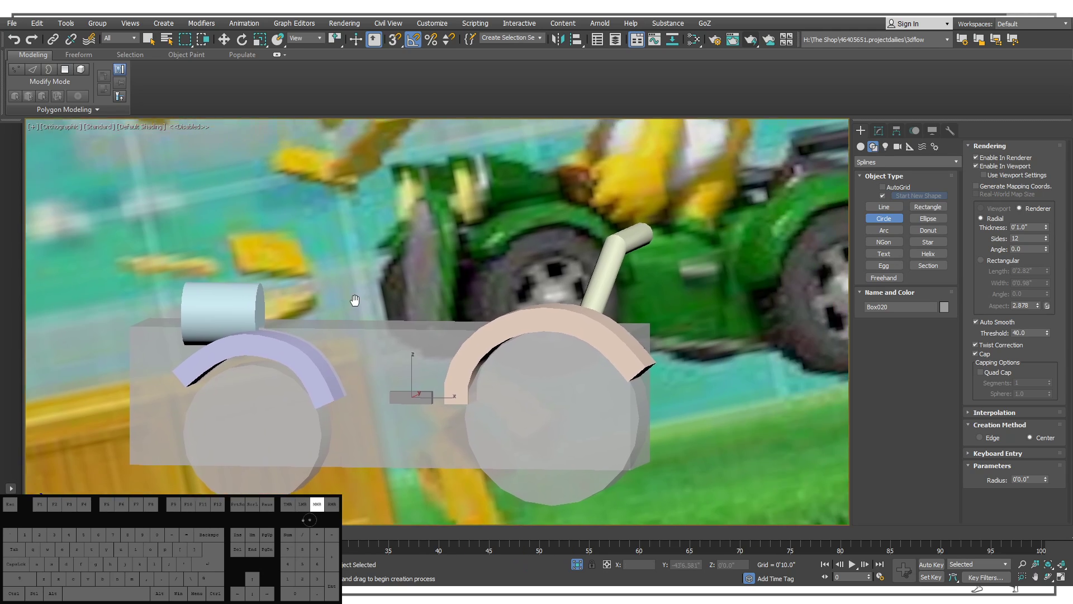
scroll(495, 247, up, 5)
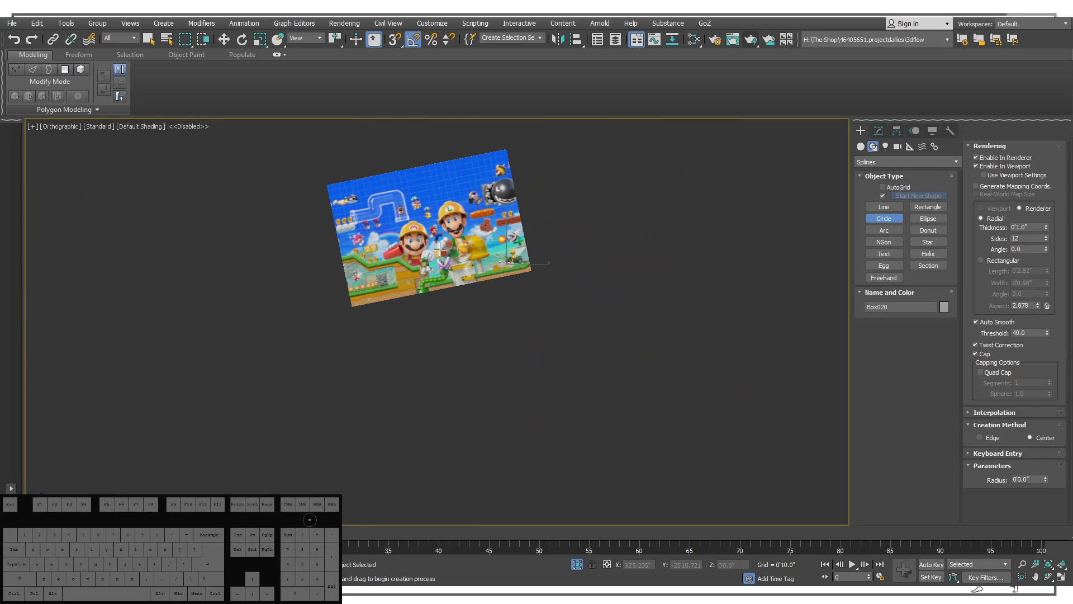
scroll(474, 261, up, 5)
middle_drag(493, 262, 213, 290)
scroll(604, 334, down, 4)
scroll(604, 334, up, 5)
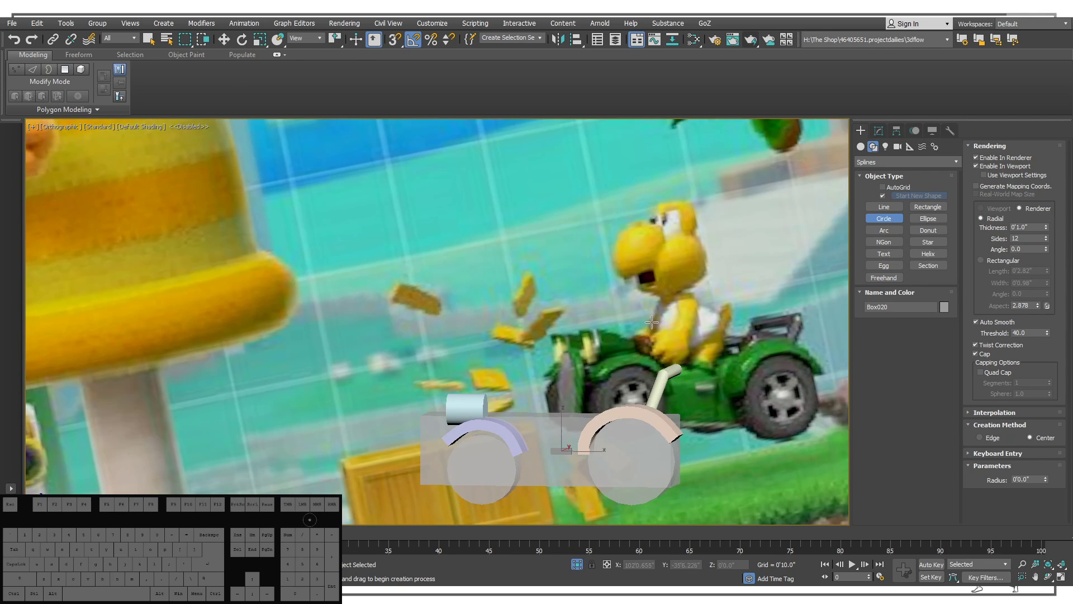
middle_drag(535, 482, 496, 360)
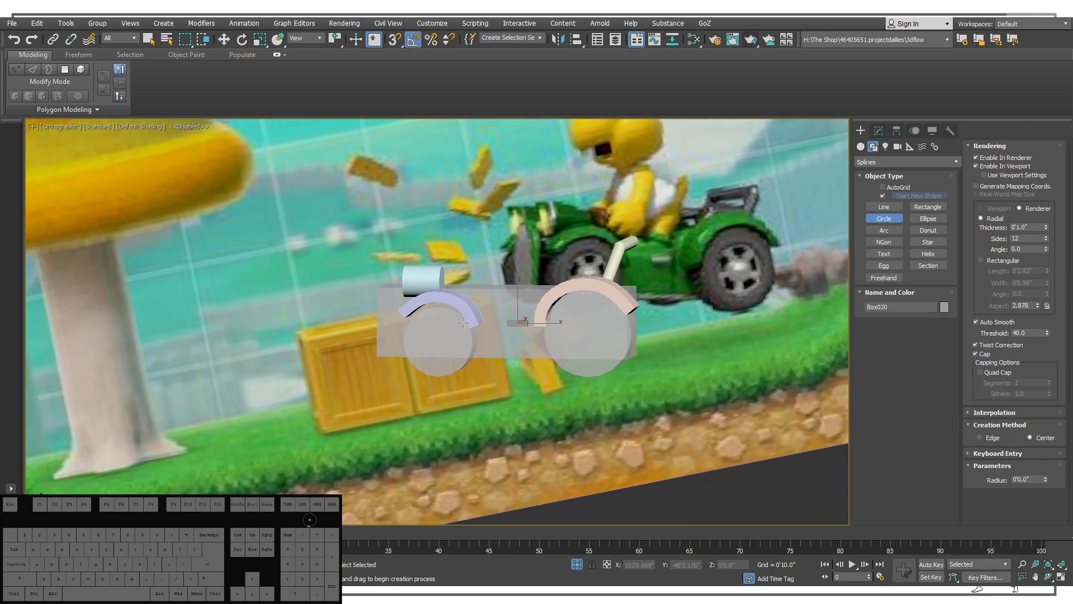
middle_drag(471, 313, 461, 328)
key(f)
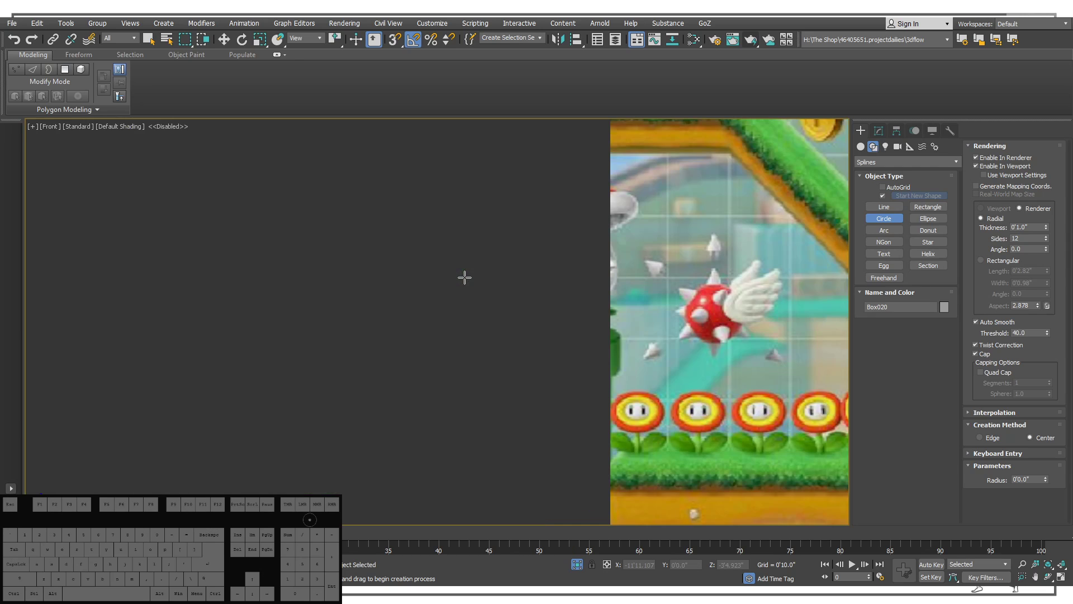
middle_drag(479, 276, 636, 335)
scroll(475, 250, up, 3)
scroll(491, 248, down, 2)
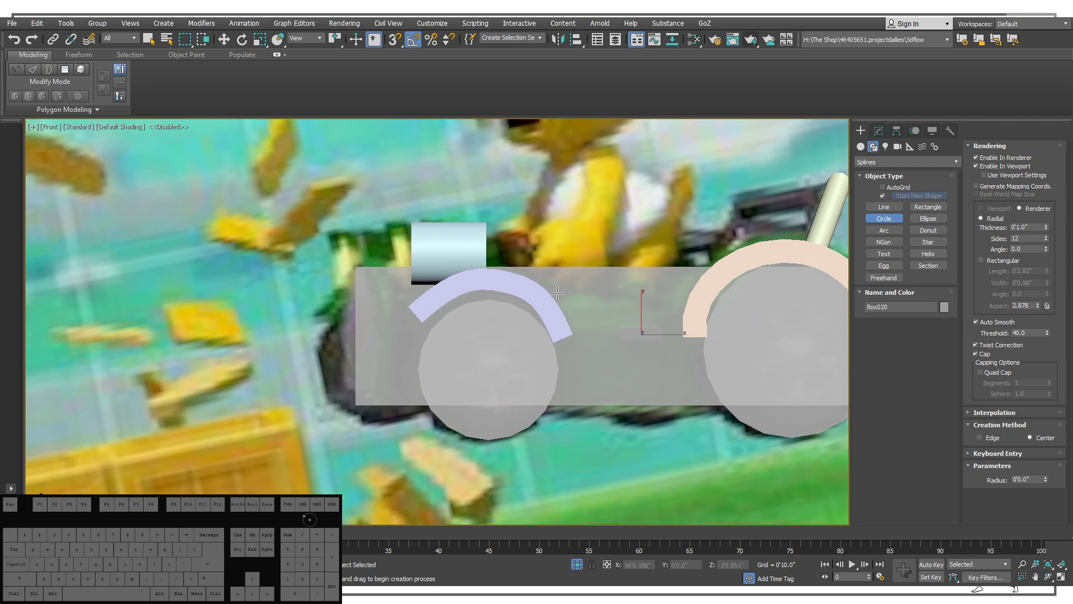
drag(535, 256, 549, 300)
mouse_move(527, 253)
middle_down()
mouse_move(514, 289)
mouse_move(510, 246)
middle_up()
scroll(538, 270, up, 6)
scroll(511, 244, down, 4)
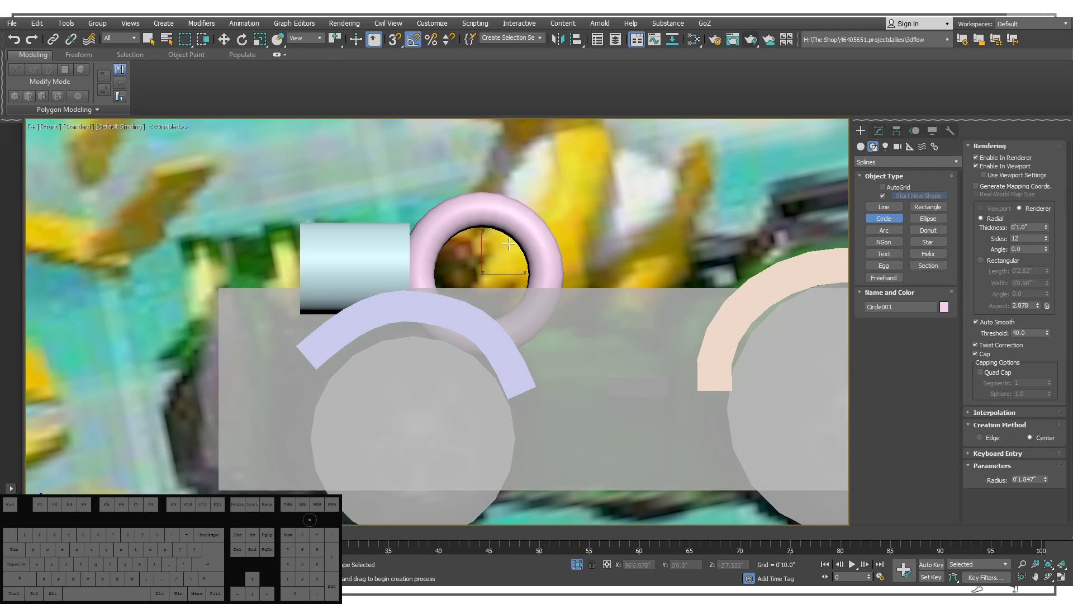
Rotate the steering wheel circle 90 degrees to be edge-on in the front view, and tilt its top toward the hood cylinder.
key(e)
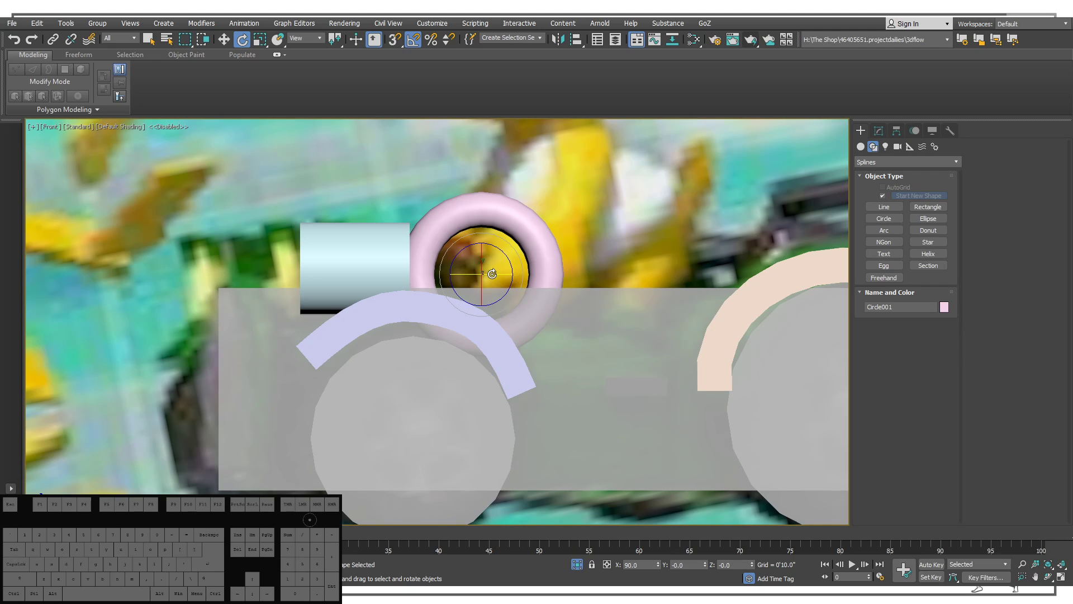
drag(491, 274, 452, 282)
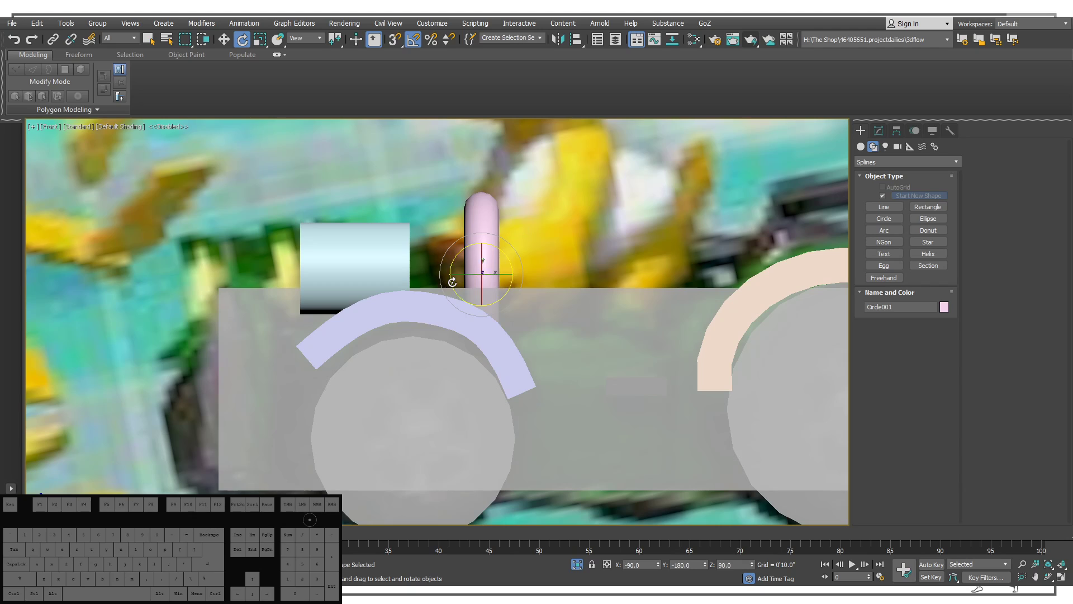
drag(506, 258, 490, 291)
Reduce the steering wheel circle's radial rendering thickness to 0.65 inches.
key(w)
middle_drag(598, 258, 572, 260)
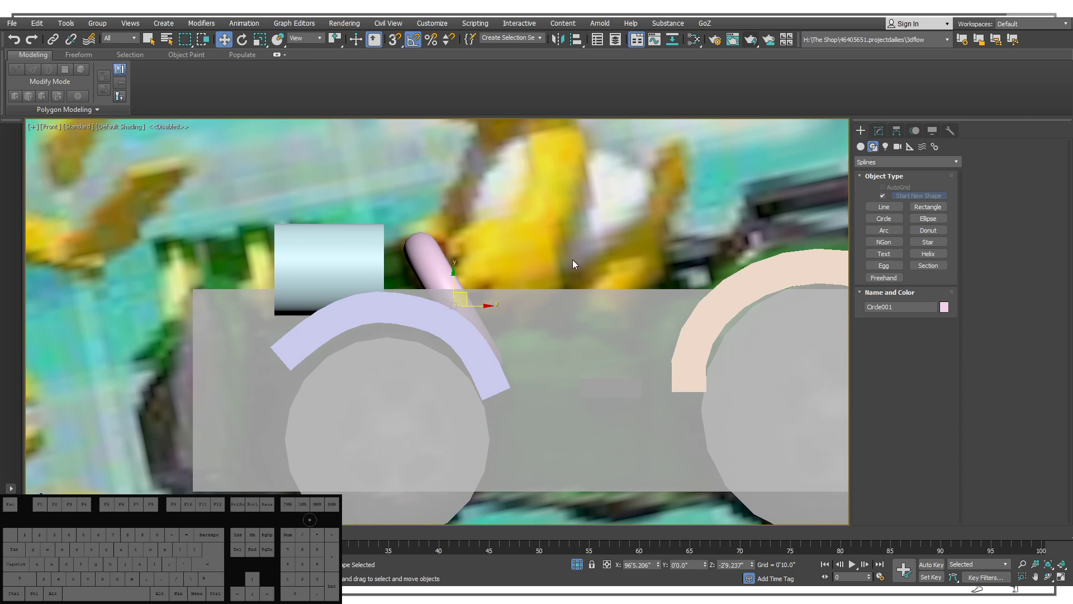
click(875, 131)
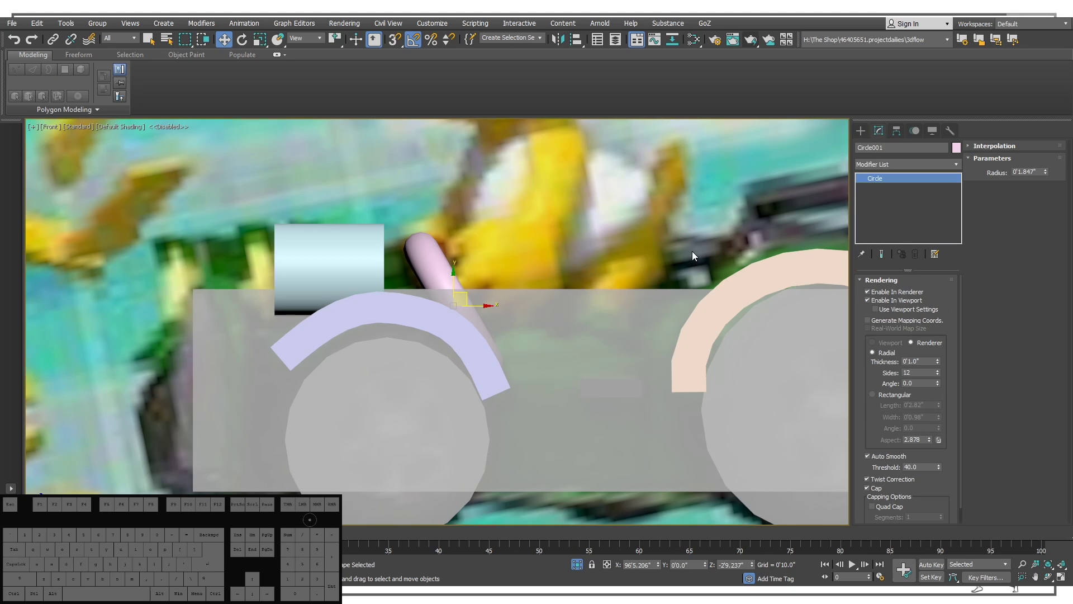
click(935, 367)
drag(935, 368, 938, 374)
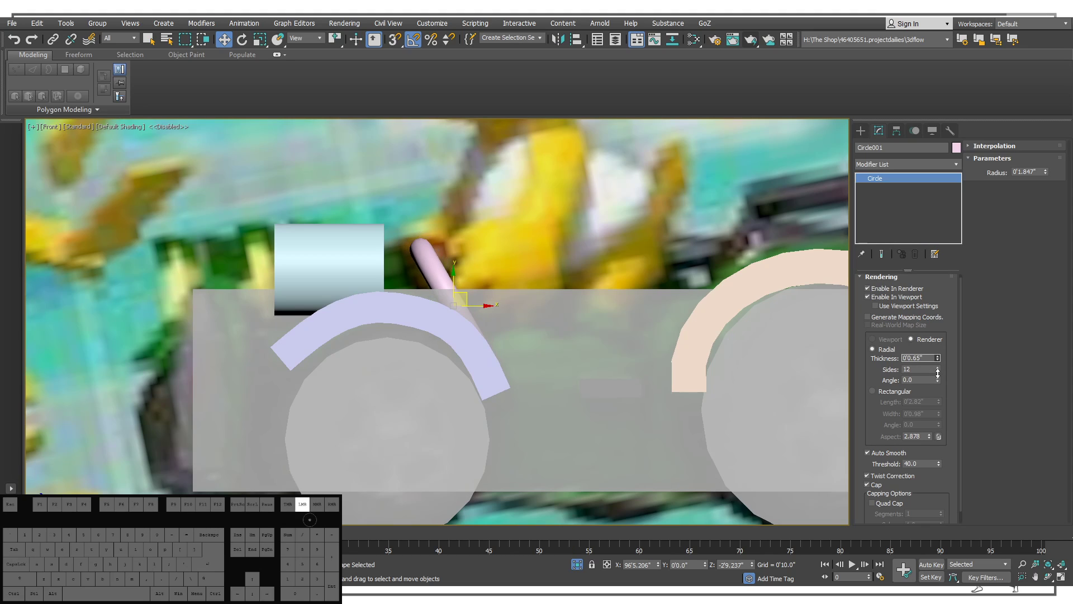
Move the steering wheel along Y away from the reference image onto the car body, to about Y -5'11.3".
key(alt+q)
alt+middle_drag(486, 302, 439, 313)
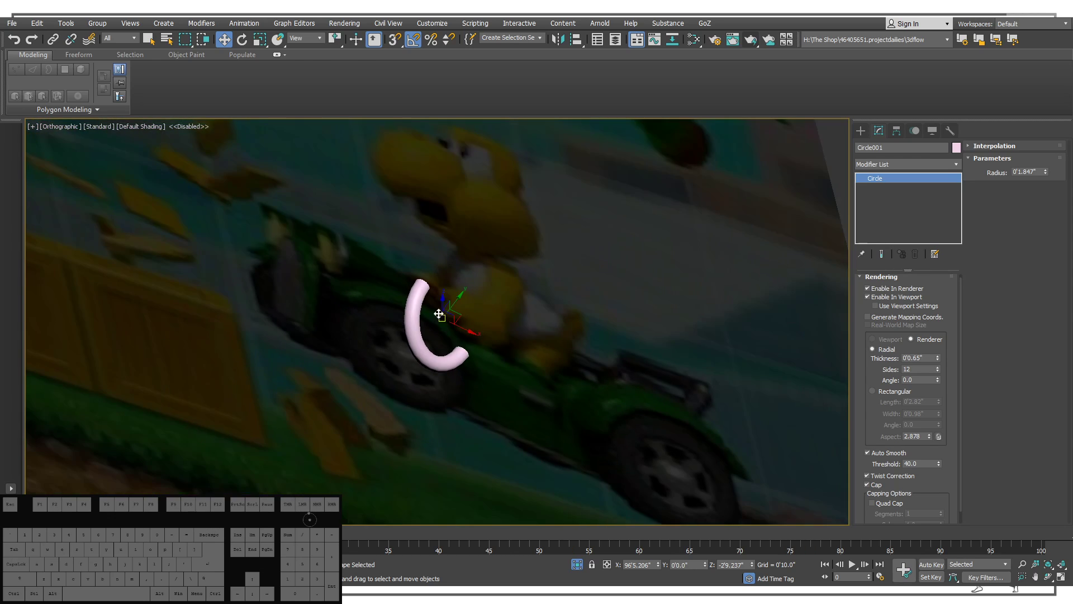
scroll(534, 254, down, 5)
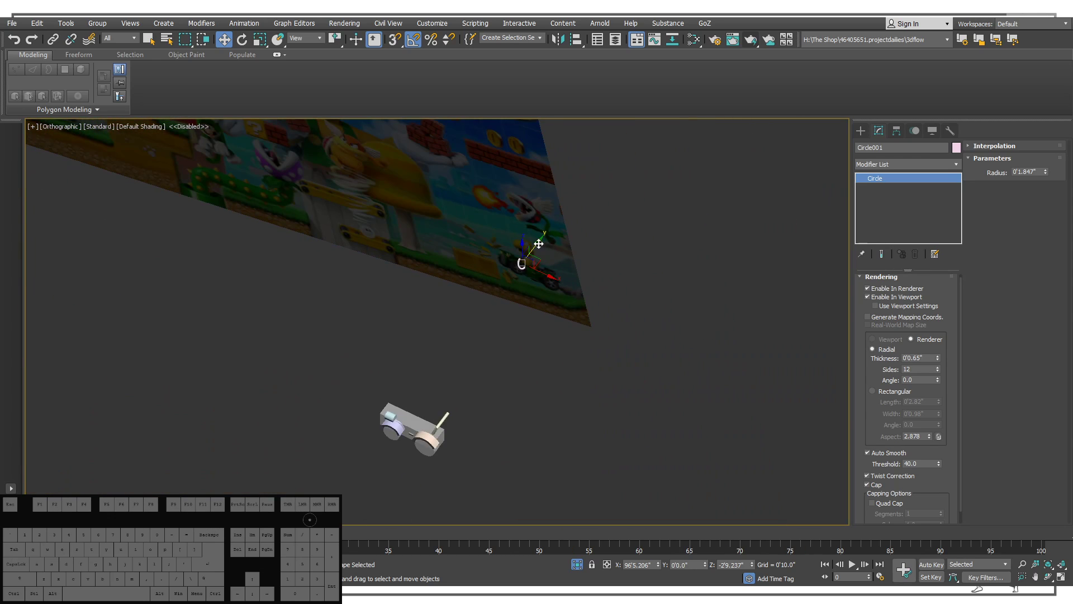
drag(535, 239, 417, 388)
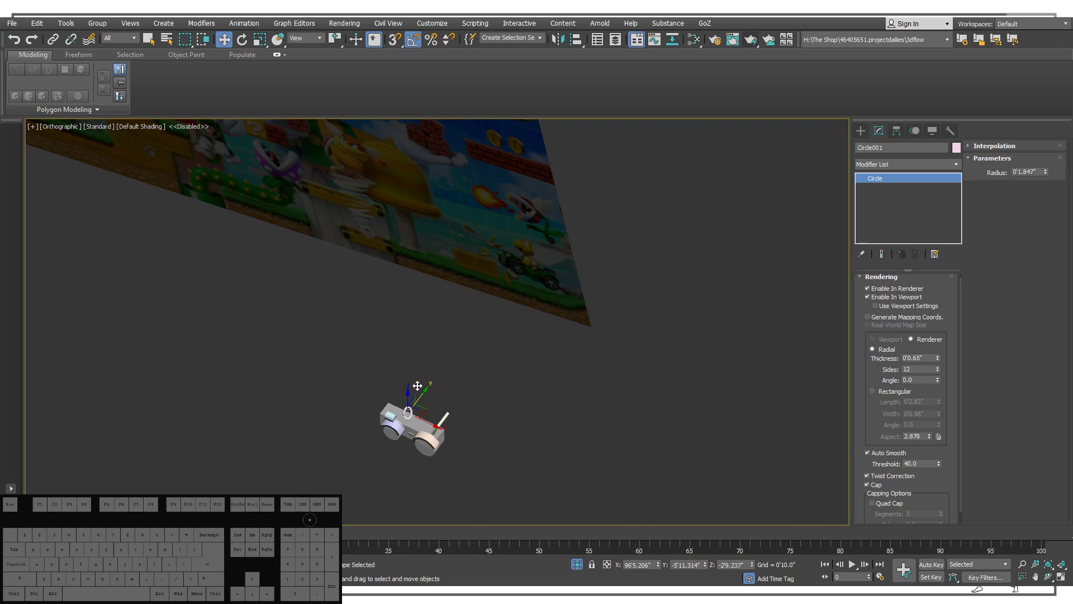
key(z)
In a perspective view, turn off see-through display for the body box, the front wheel and the rear wheel.
alt+middle_drag(419, 385, 435, 269)
key(p)
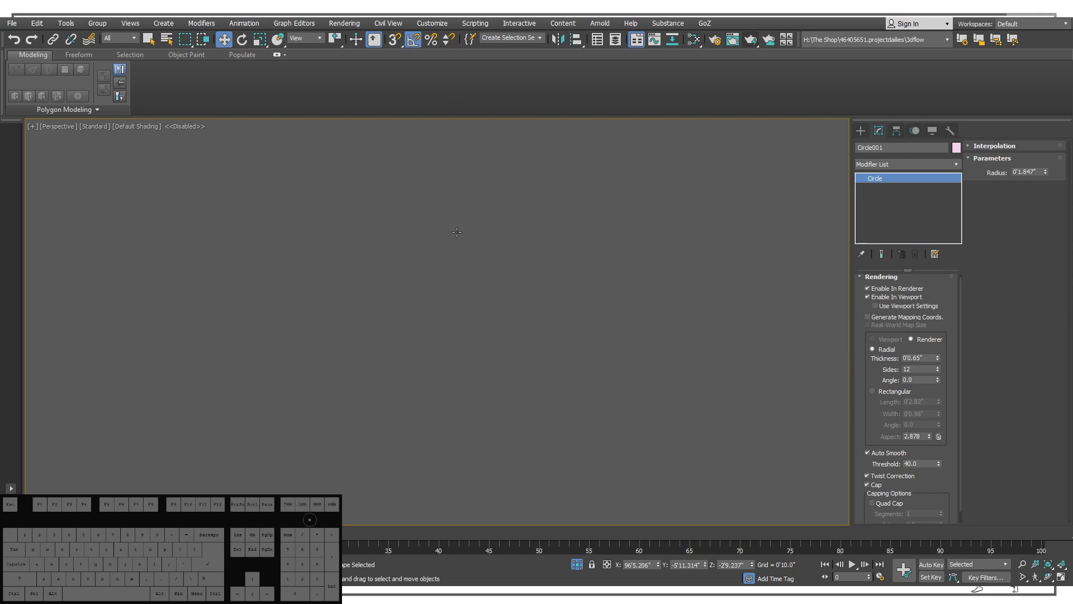
key(z)
scroll(456, 237, down, 5)
alt+middle_drag(484, 235, 529, 273)
scroll(529, 273, up, 2)
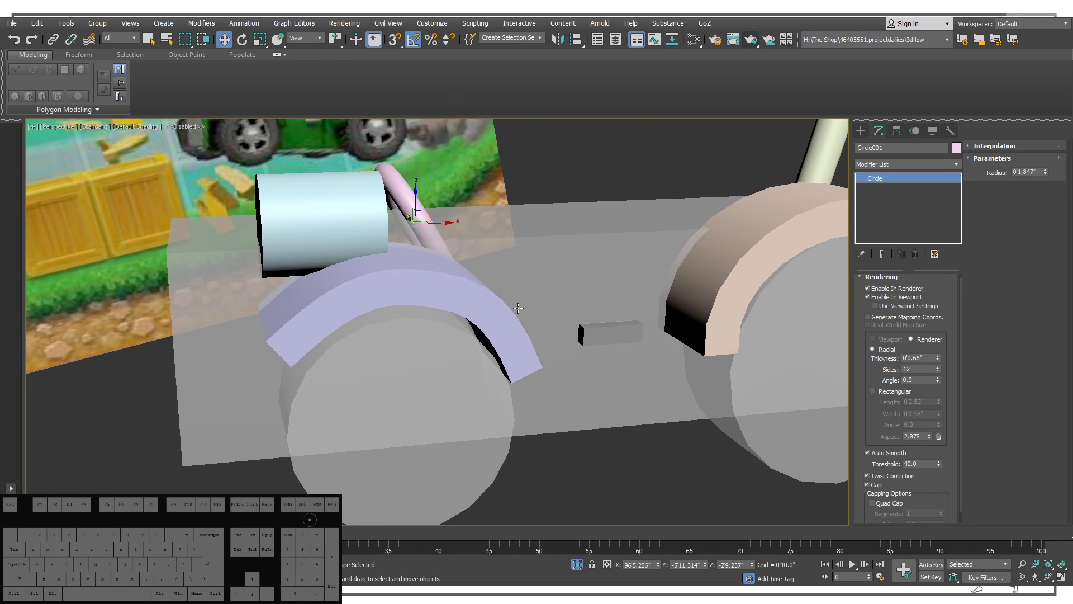
click(518, 308)
key(alt+x)
scroll(555, 231, up, 3)
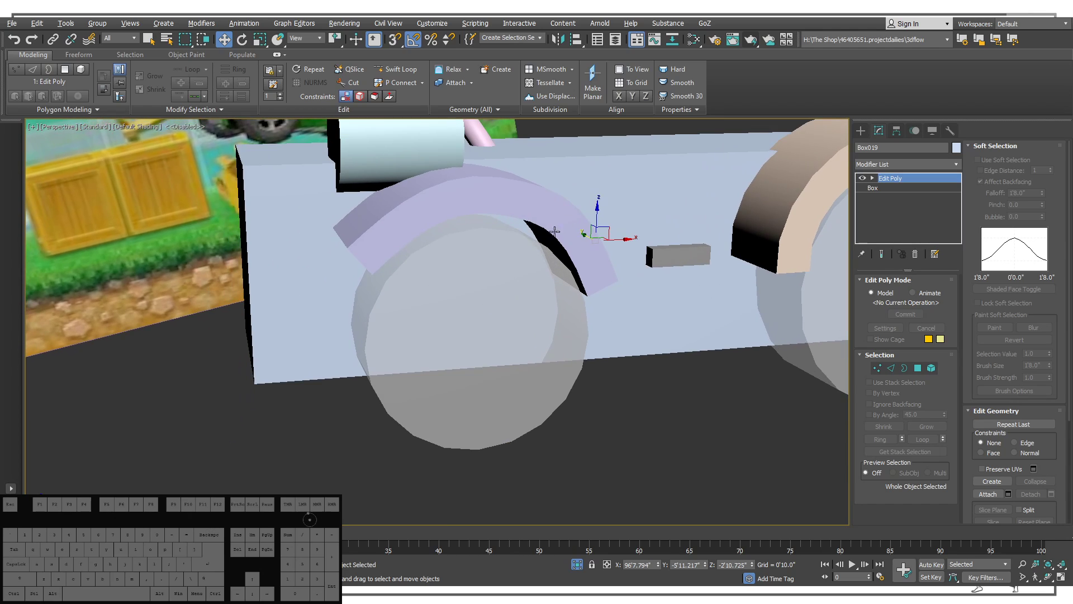
click(492, 291)
key(alt+x)
scroll(549, 255, down, 2)
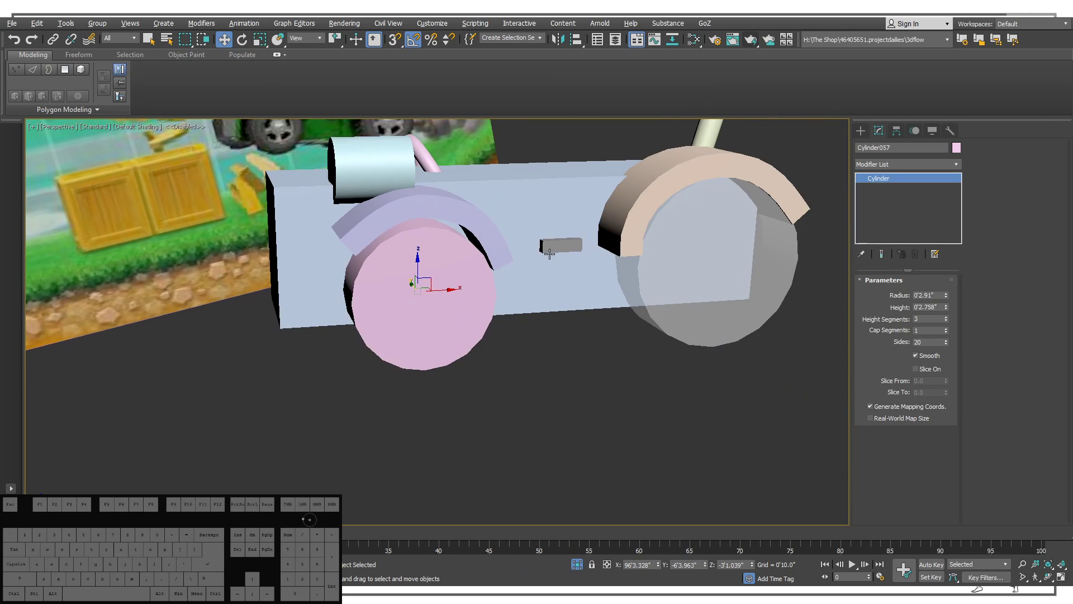
click(720, 271)
key(alt+x)
alt+middle_drag(720, 271, 532, 255)
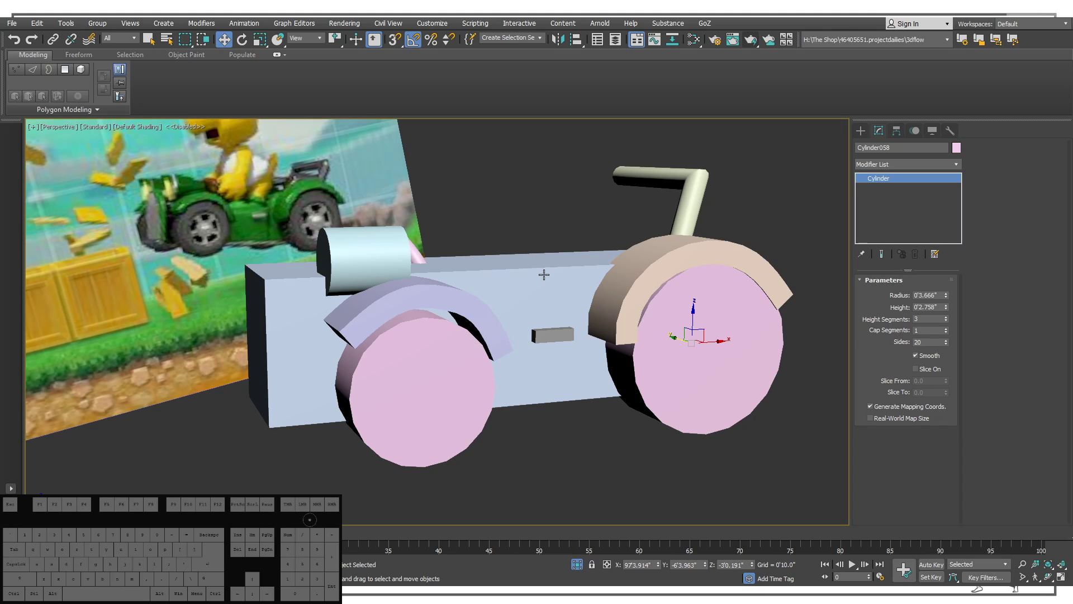
Compare the solid block-out with the reference car from several angles, examining the hood, steering wheel, fenders and wheels.
alt+middle_drag(559, 311, 542, 261)
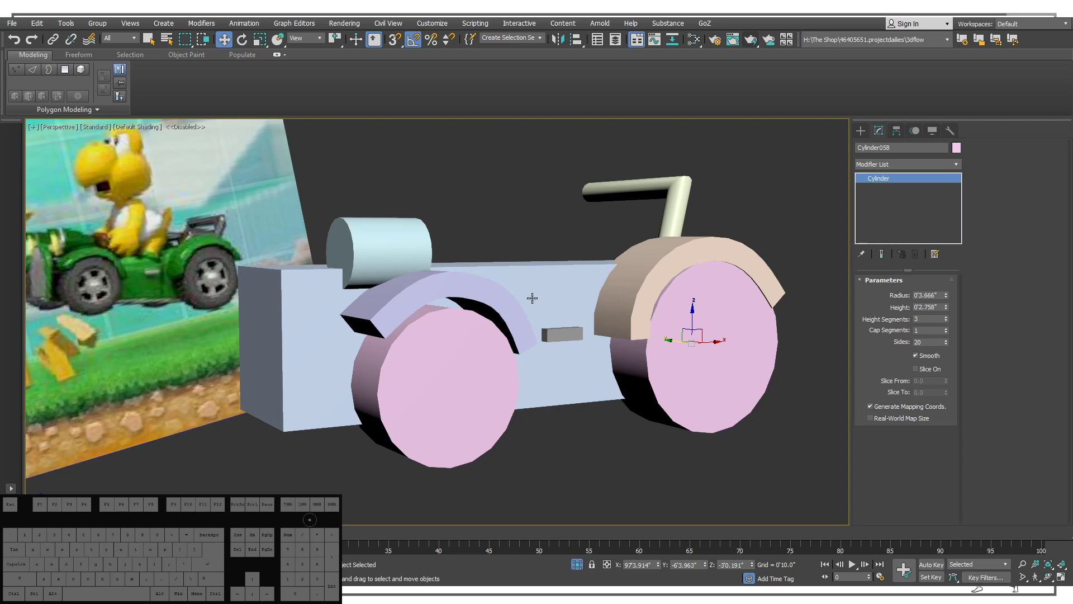
alt+middle_drag(551, 288, 582, 259)
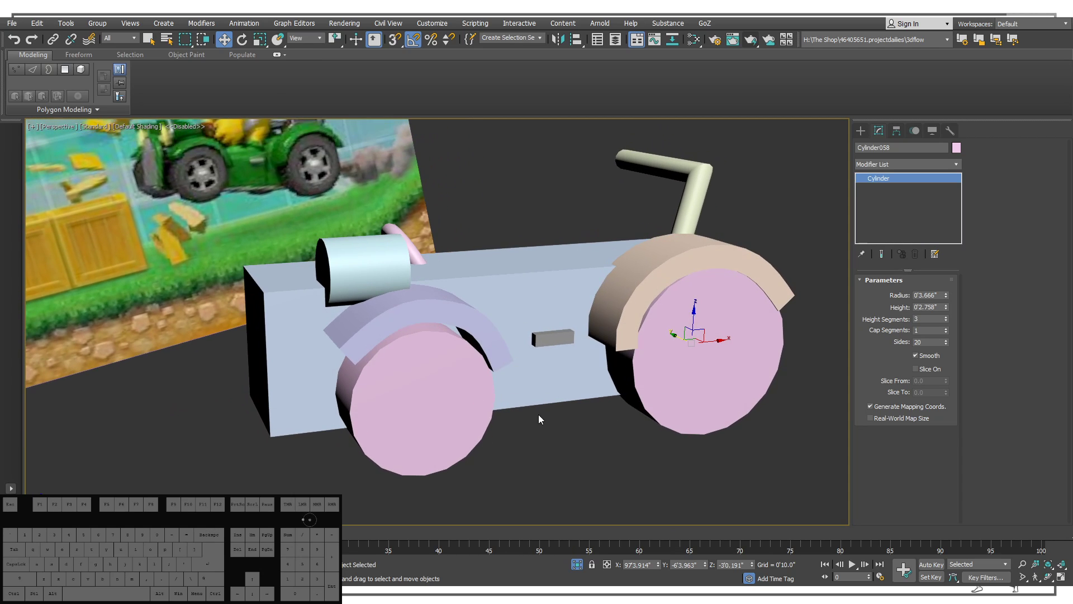
middle_drag(536, 401, 612, 401)
middle_drag(385, 341, 551, 353)
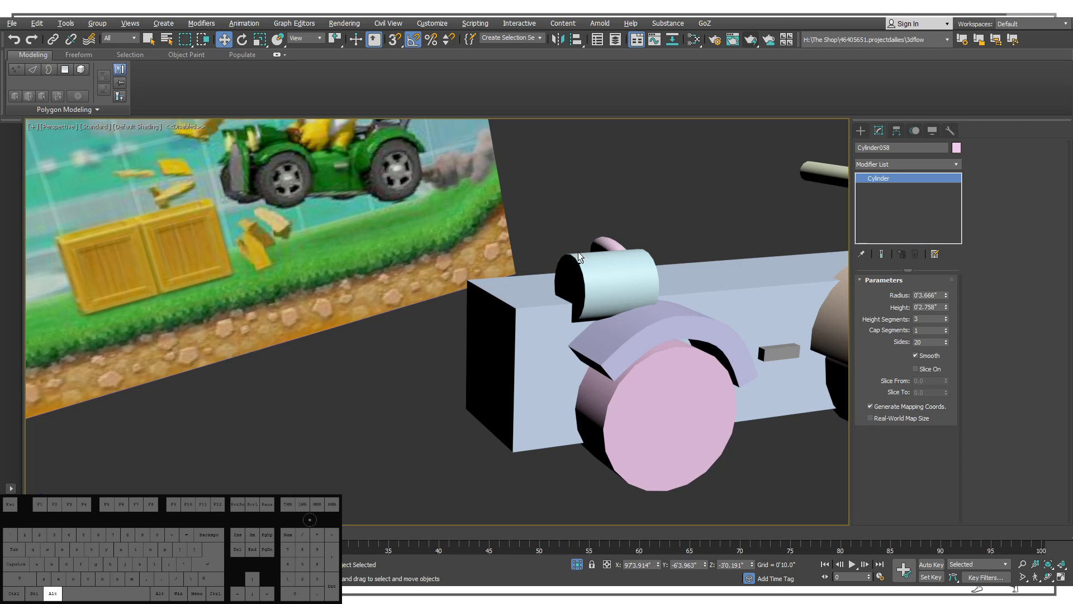
mouse_move(577, 252)
alt+middle_down()
mouse_move(604, 255)
mouse_move(569, 251)
alt+middle_up()
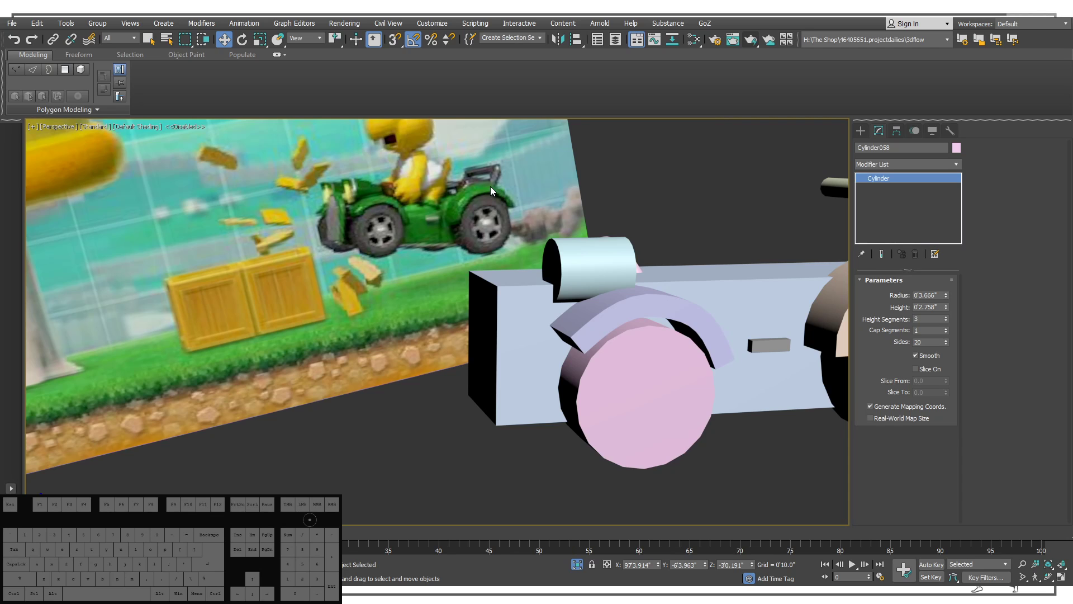
alt+middle_drag(513, 233, 571, 220)
scroll(465, 227, down, 2)
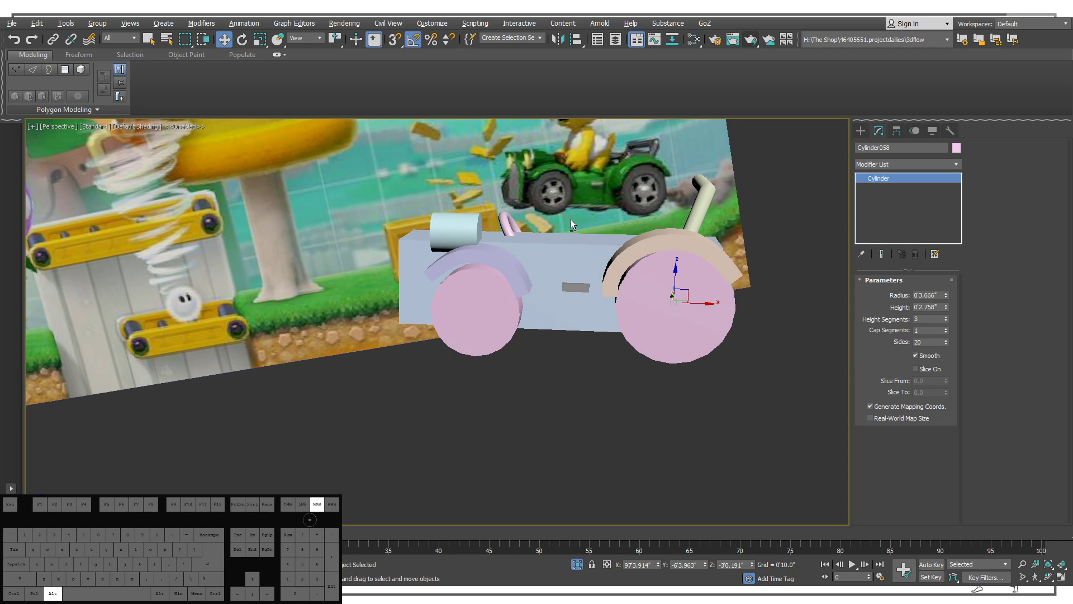
alt+middle_drag(571, 219, 545, 184)
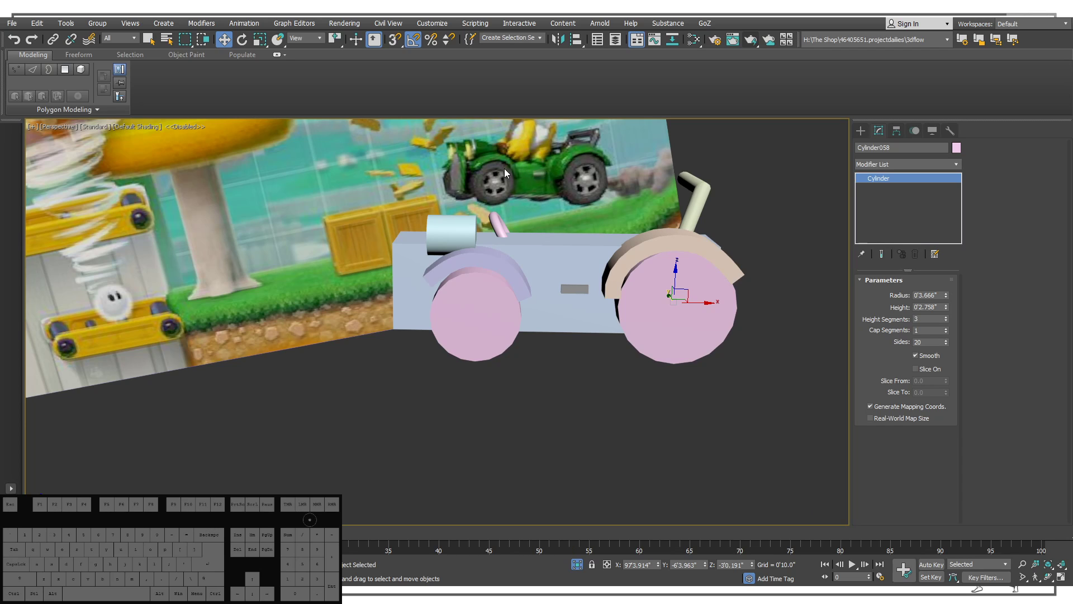
scroll(506, 170, up, 5)
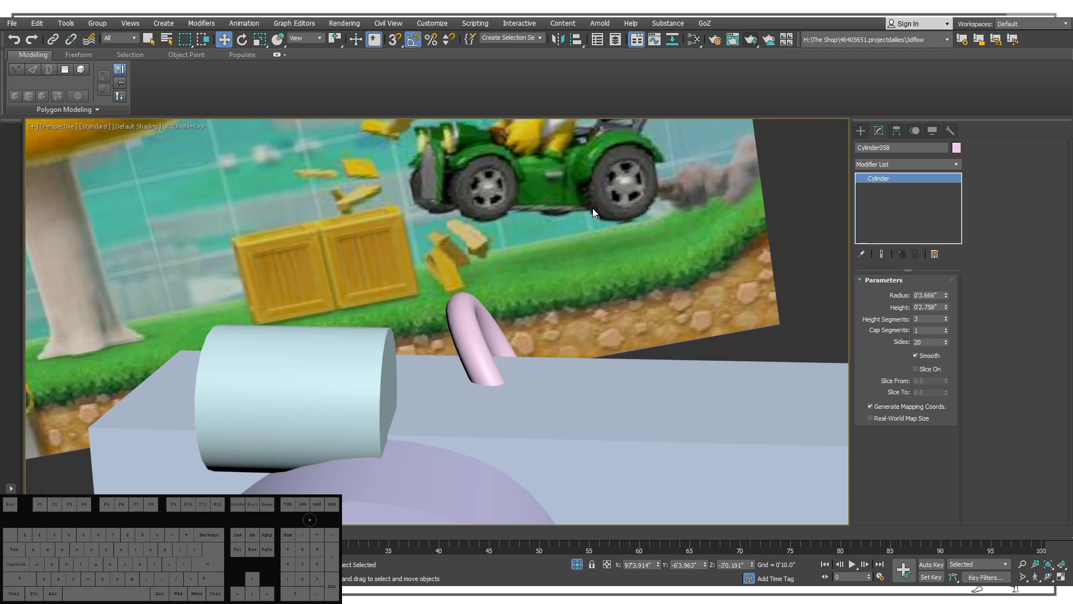
scroll(543, 179, down, 4)
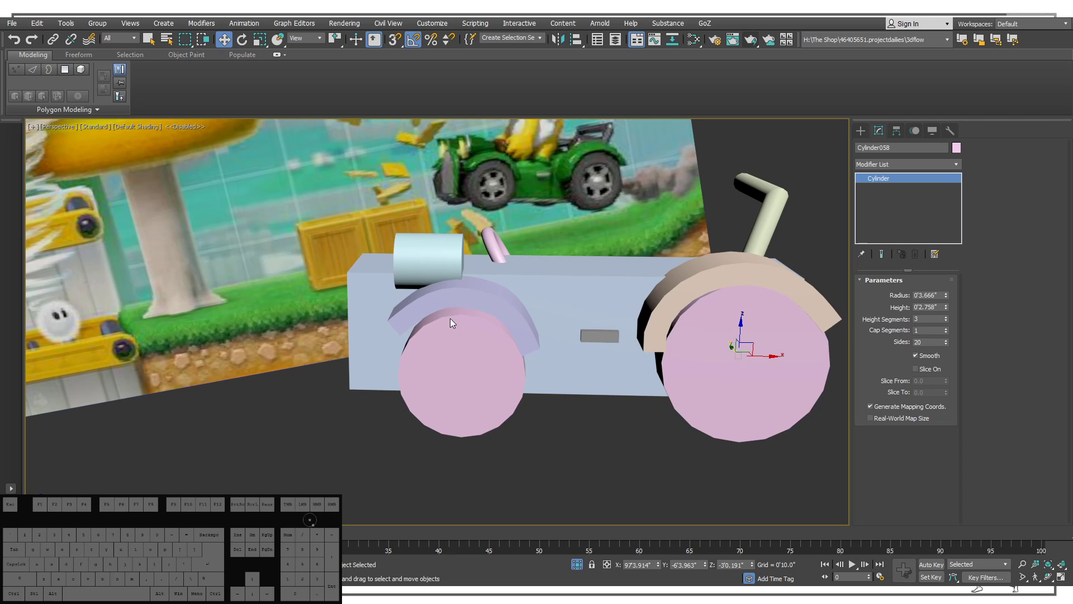
In the front view, select the car's body box and start editing its edges.
click(455, 368)
key(f)
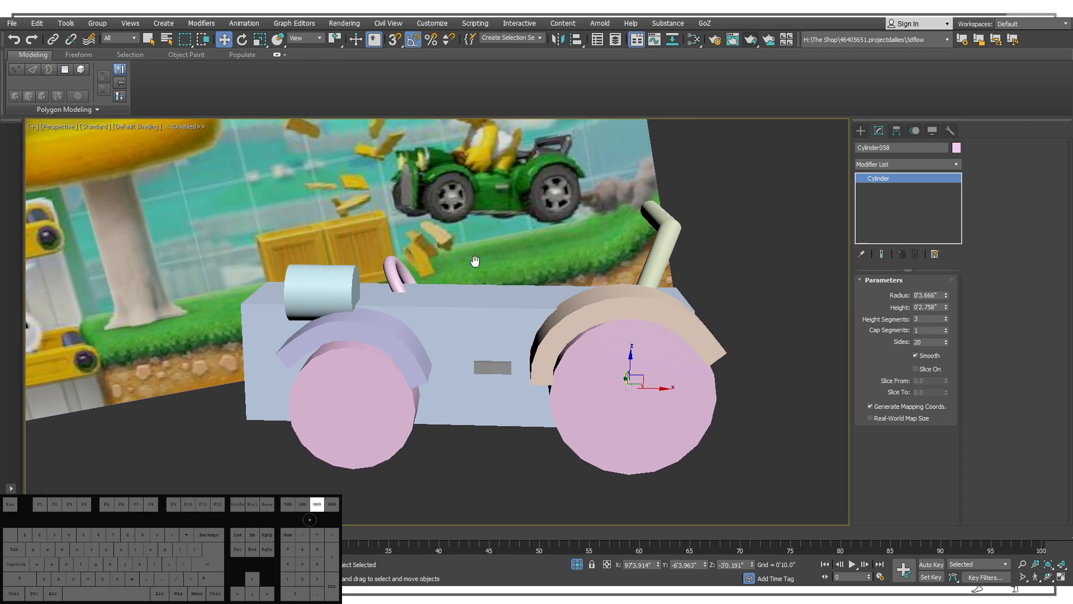
key(z)
scroll(445, 238, down, 4)
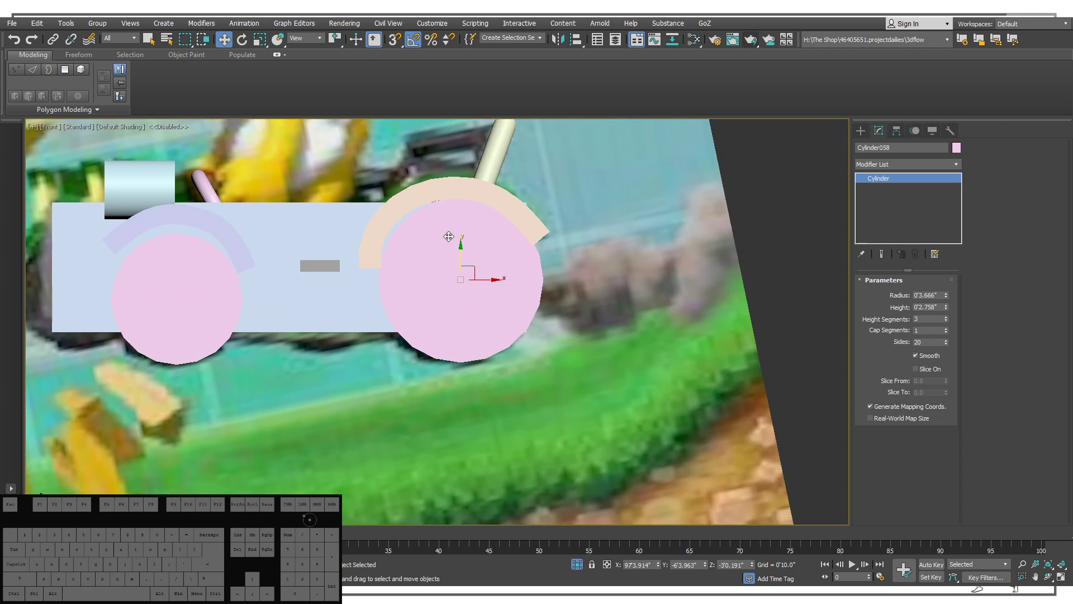
middle_drag(363, 263, 483, 337)
scroll(411, 277, up, 2)
scroll(484, 334, up, 2)
scroll(446, 282, down, 4)
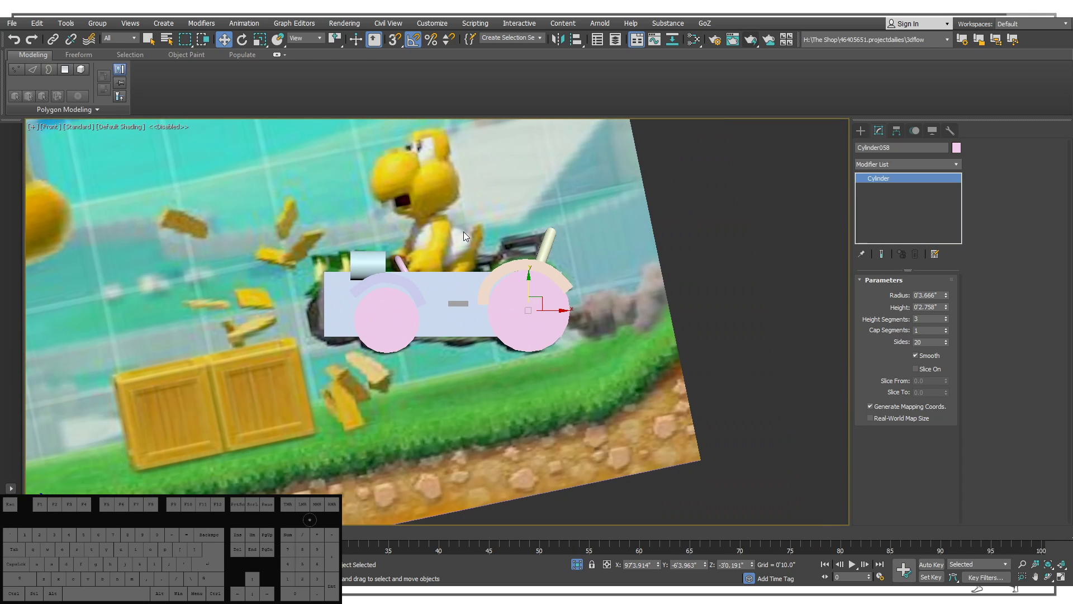
middle_drag(423, 231, 462, 243)
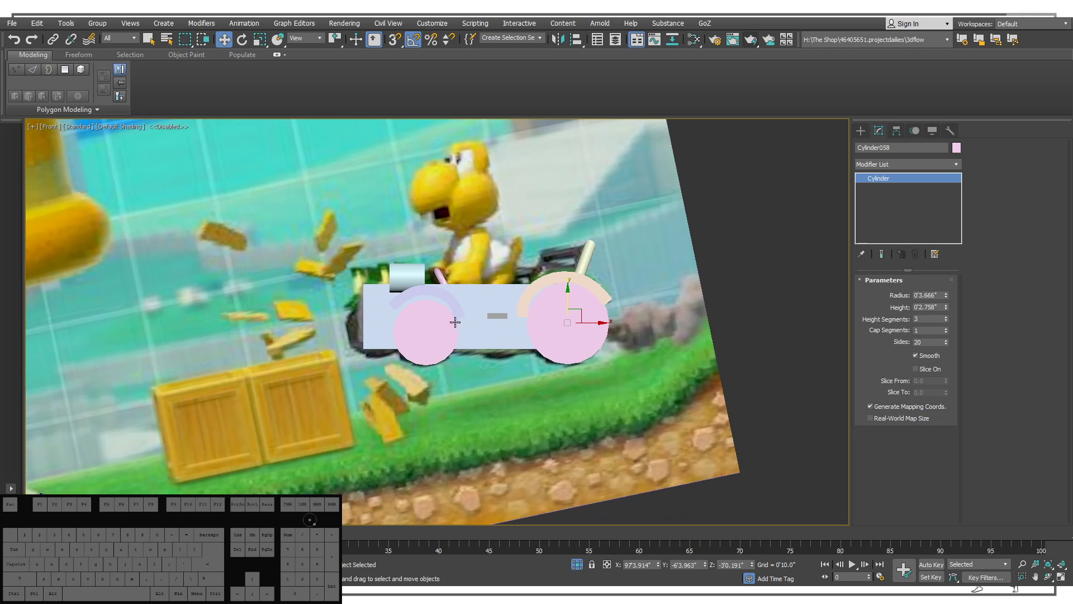
click(475, 319)
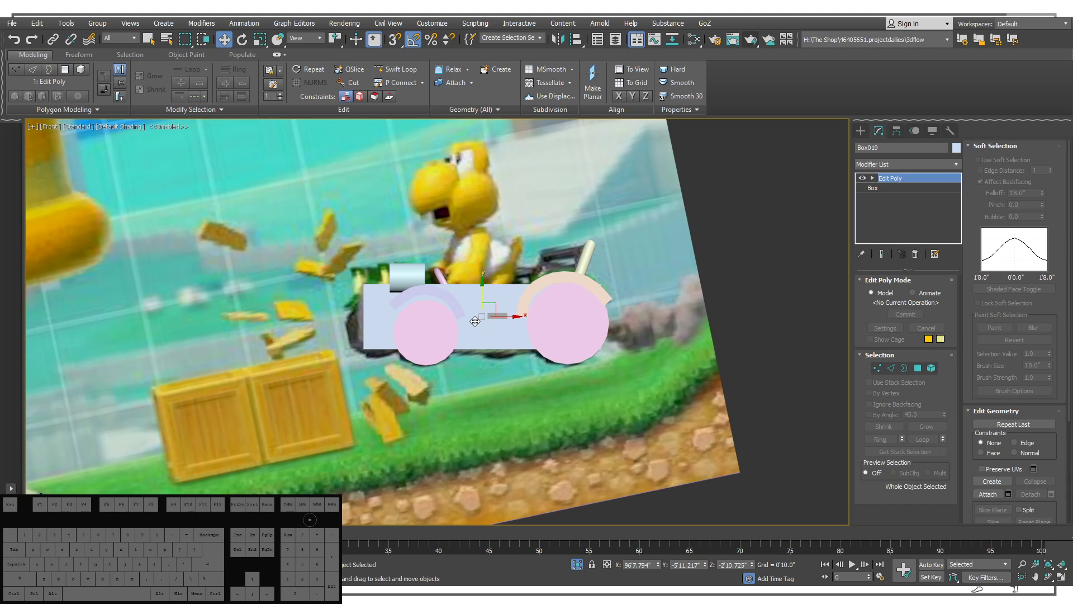
middle_drag(475, 322, 475, 338)
click(892, 368)
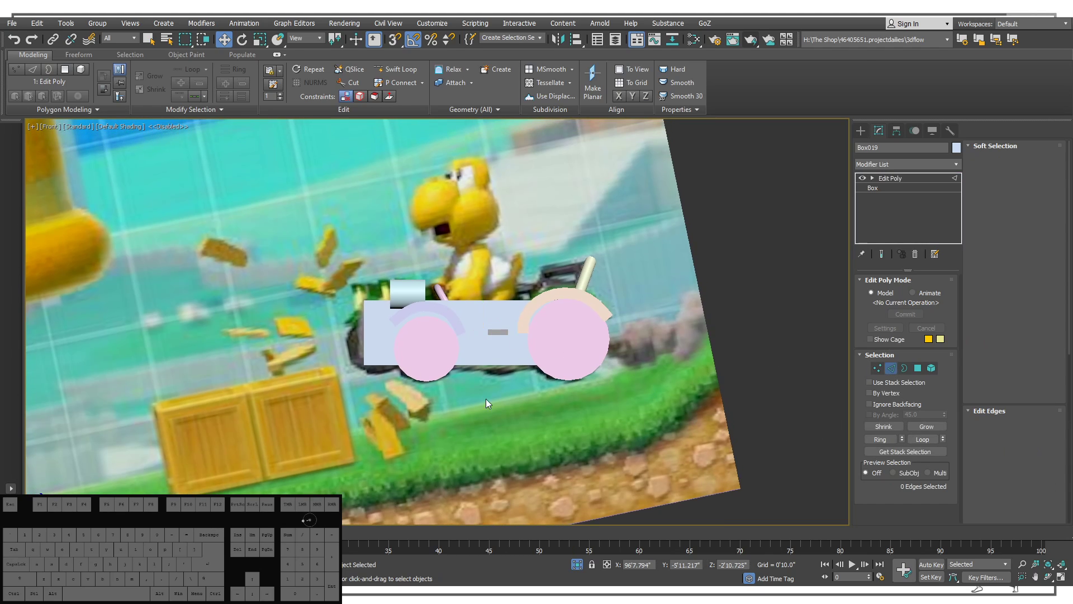
Frame the body box in the front view, show edged faces and reactivate edge editing on it.
middle_drag(465, 335, 540, 333)
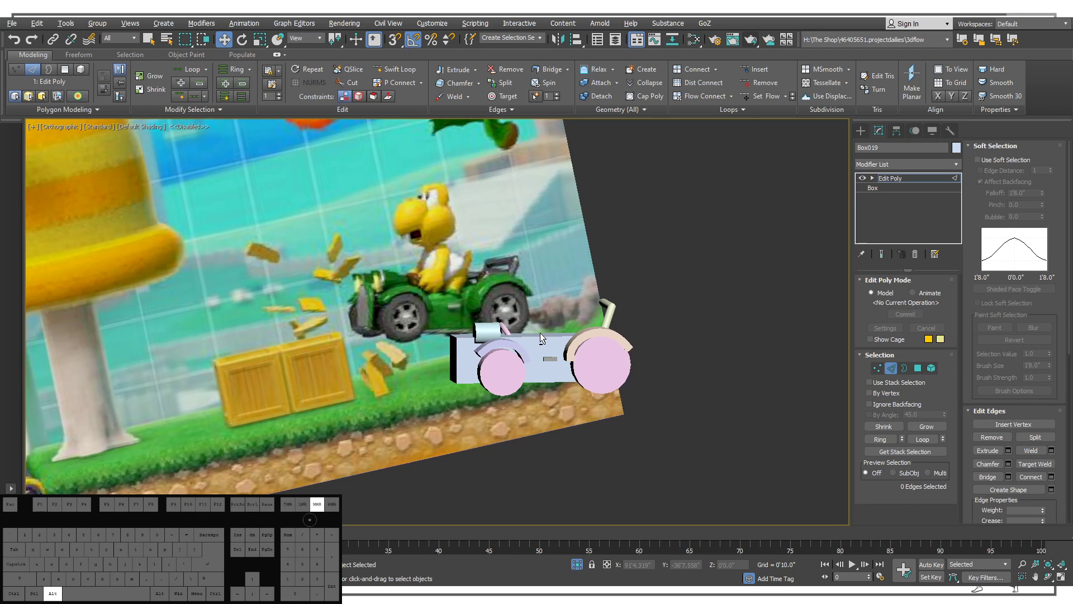
alt+middle_drag(540, 333, 587, 358)
key(f)
key(z)
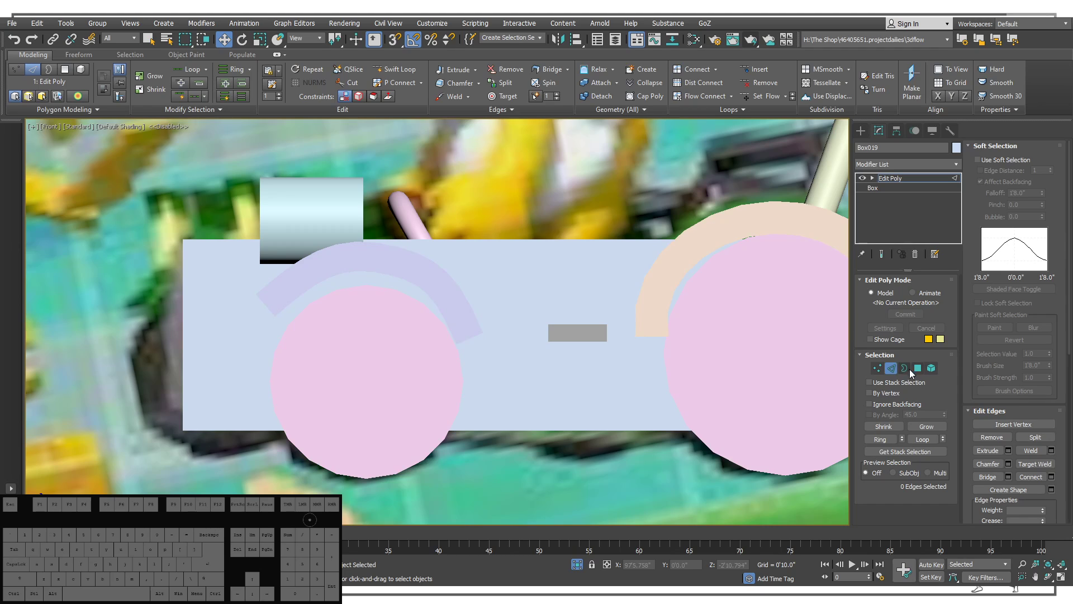
middle_drag(601, 287, 589, 343)
key(F4)
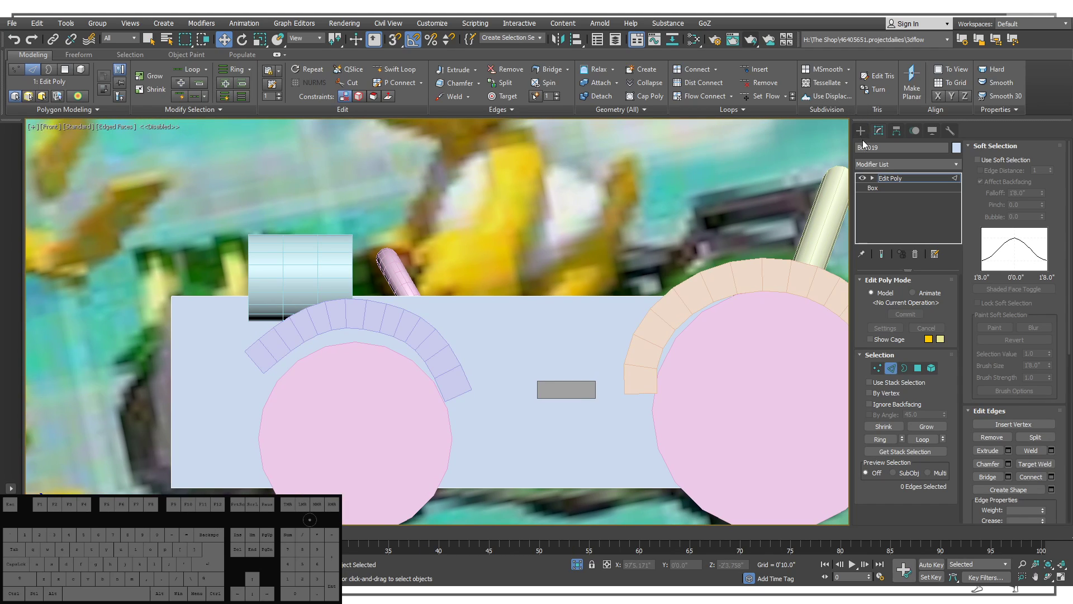
click(861, 131)
click(878, 131)
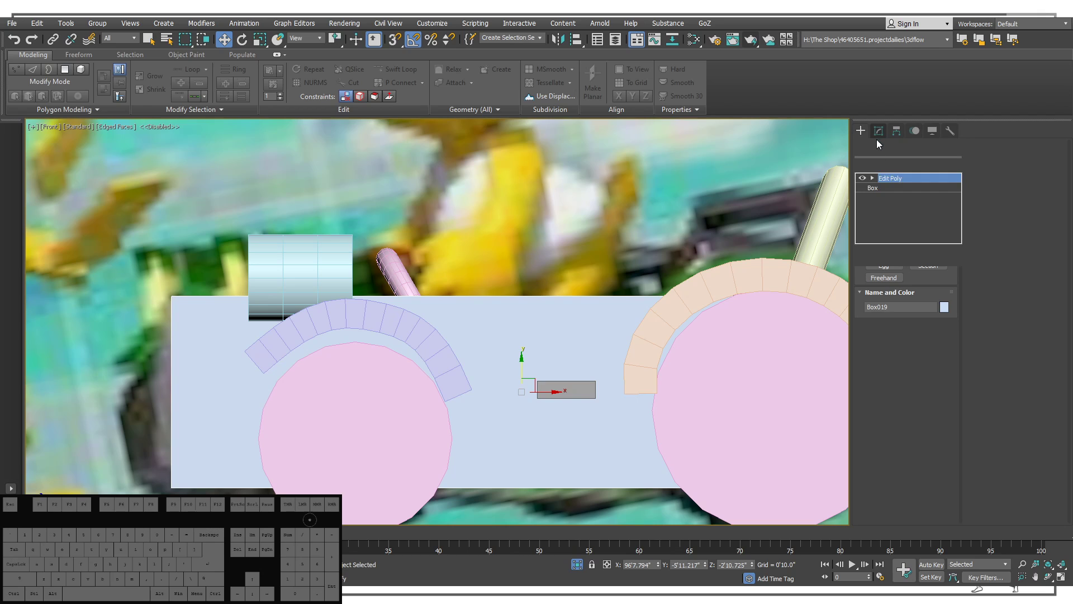
click(890, 367)
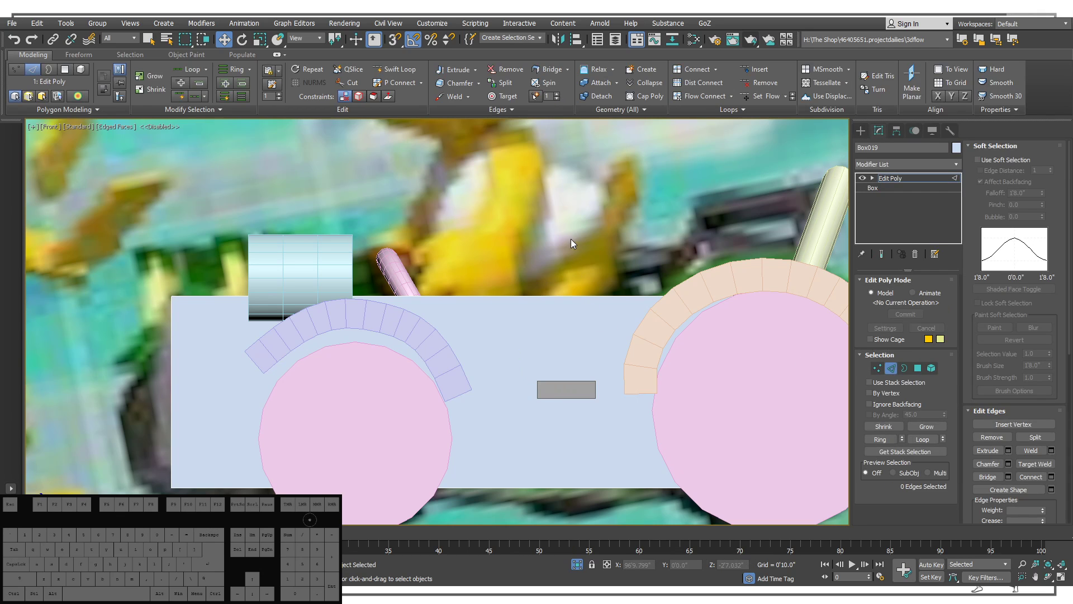
Select the four lengthwise edges of the body box and make the box see-through.
middle_drag(558, 234, 542, 213)
scroll(553, 247, down, 3)
drag(542, 214, 548, 366)
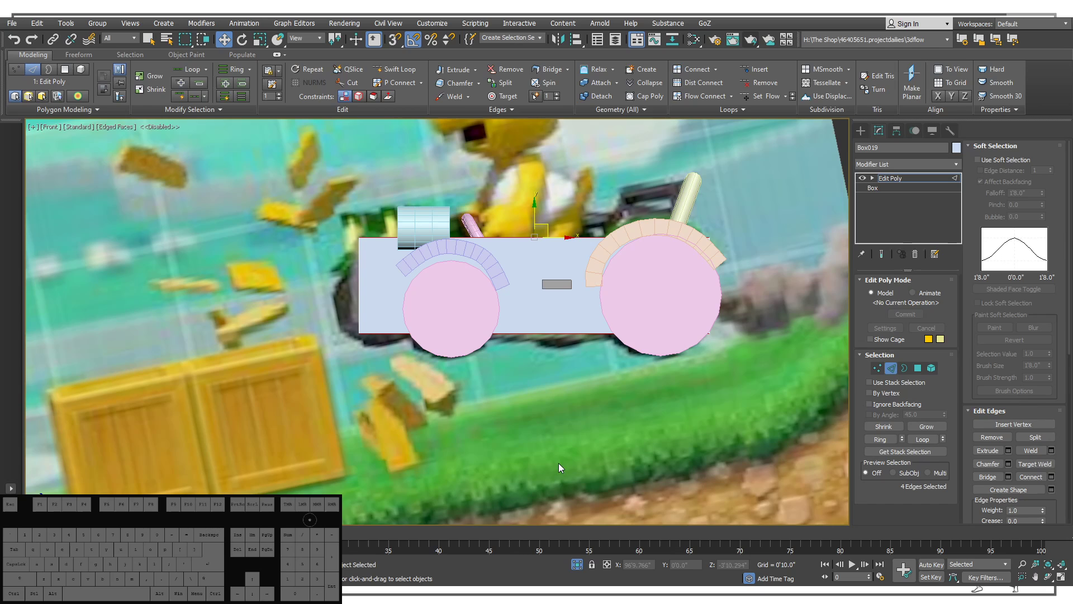
middle_drag(582, 329, 570, 413)
key(alt+x)
middle_drag(533, 380, 502, 364)
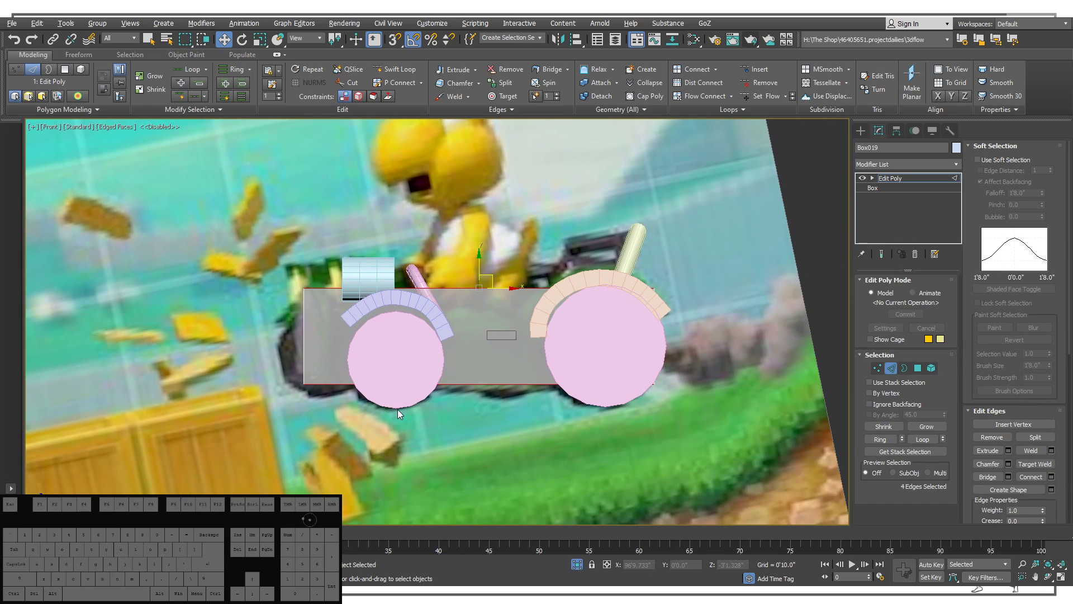
Connect the selected body edges with two vertical edge loops, one behind the front wheel's center and one before the rear wheel.
key(ctrl+shift+e)
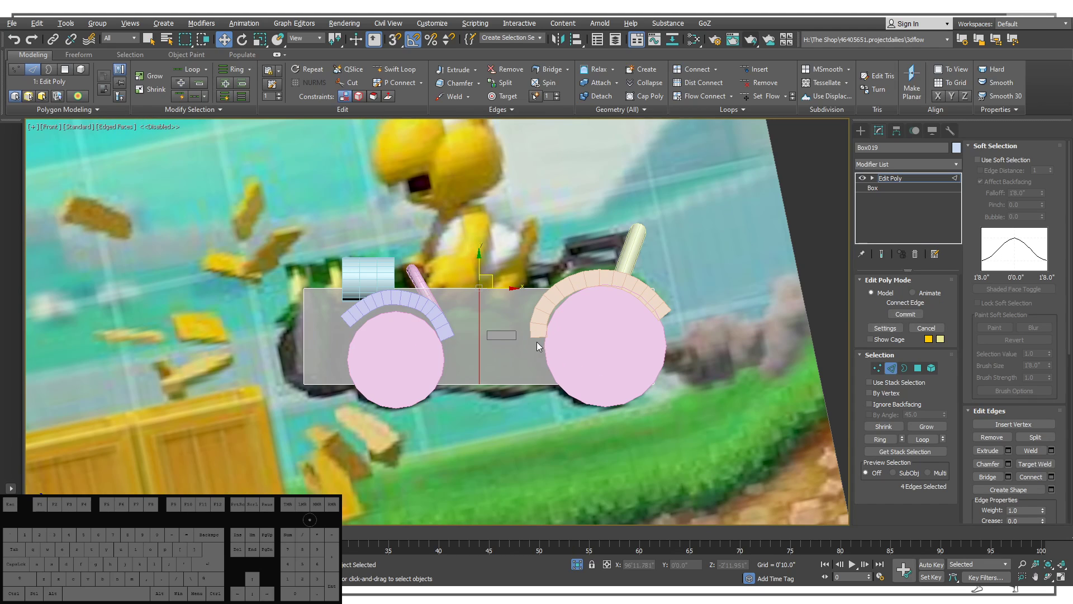
click(443, 323)
click(445, 378)
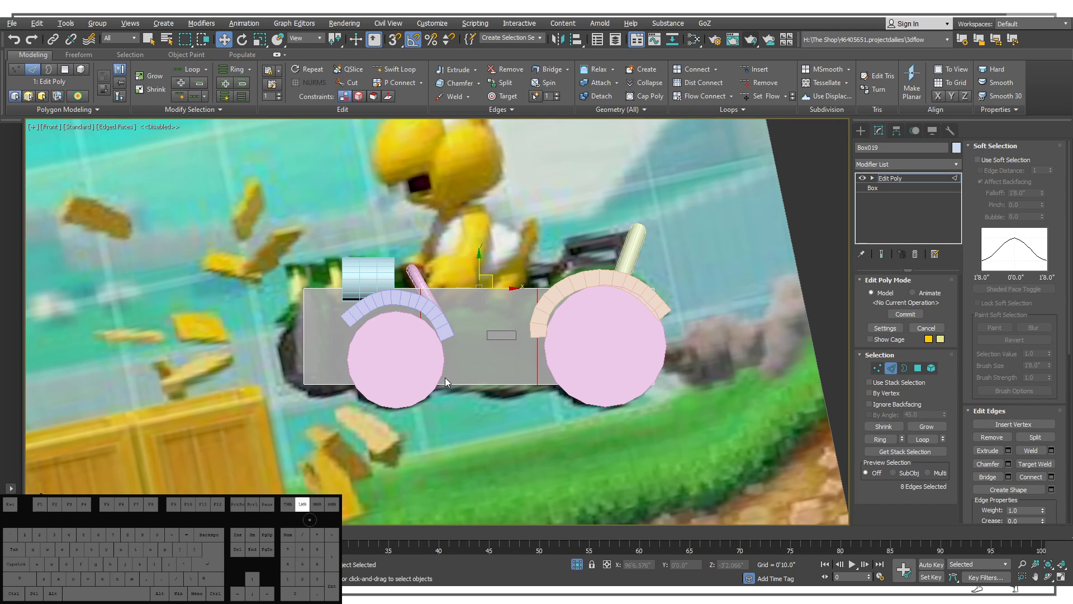
middle_drag(554, 374, 505, 365)
scroll(498, 319, up, 4)
middle_drag(498, 319, 589, 309)
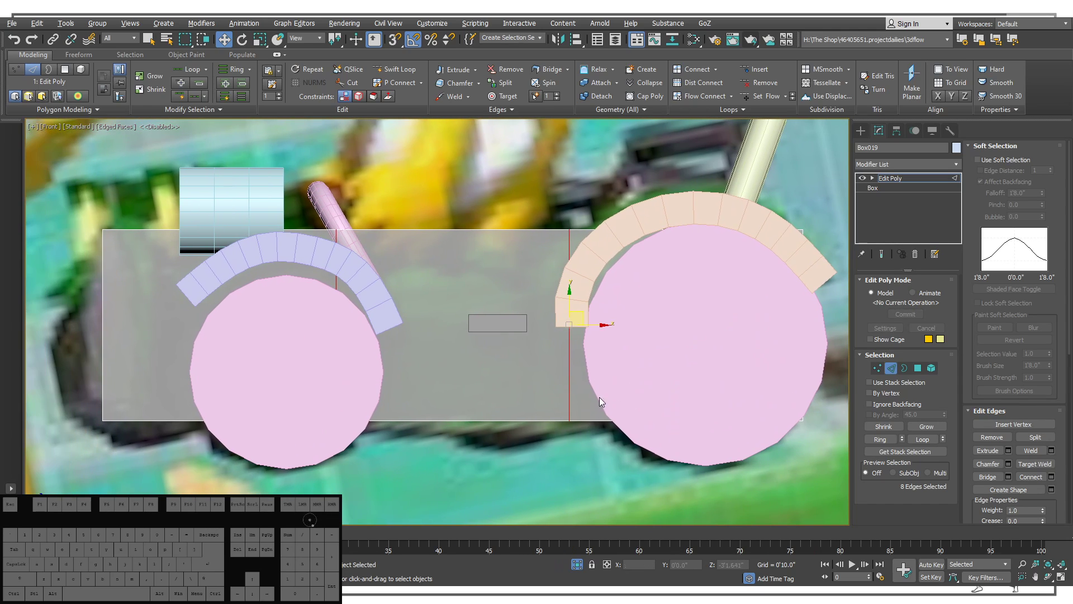
Select the vertices of the body box's vertical loop near the rear wheel and move them forward, just ahead of the rear fender.
drag(607, 452, 576, 318)
key(1)
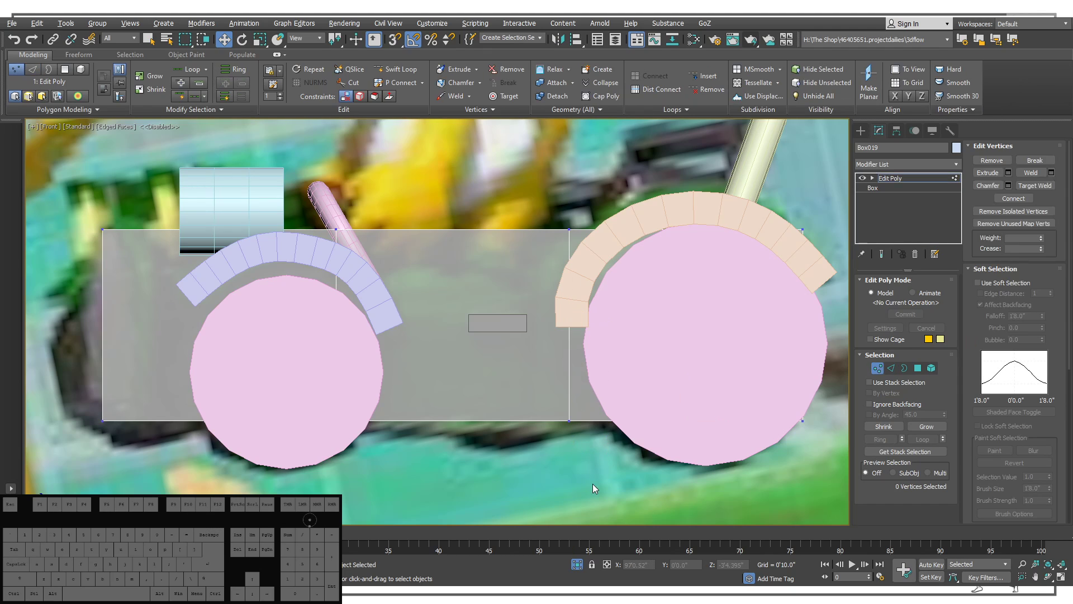
scroll(589, 347, up, 2)
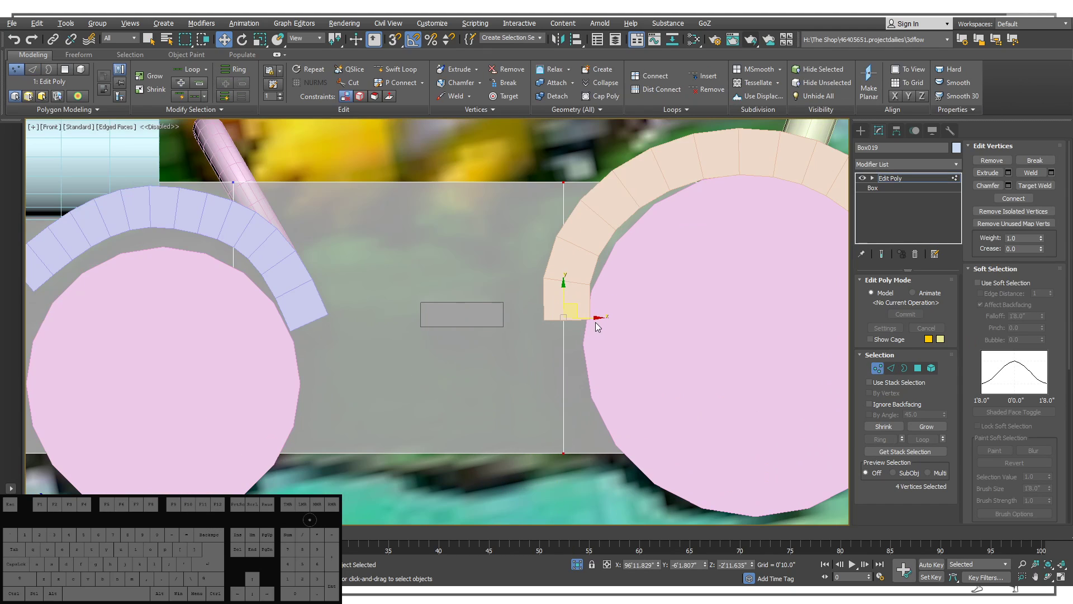
drag(595, 319, 543, 318)
middle_drag(543, 319, 575, 325)
scroll(562, 309, down, 4)
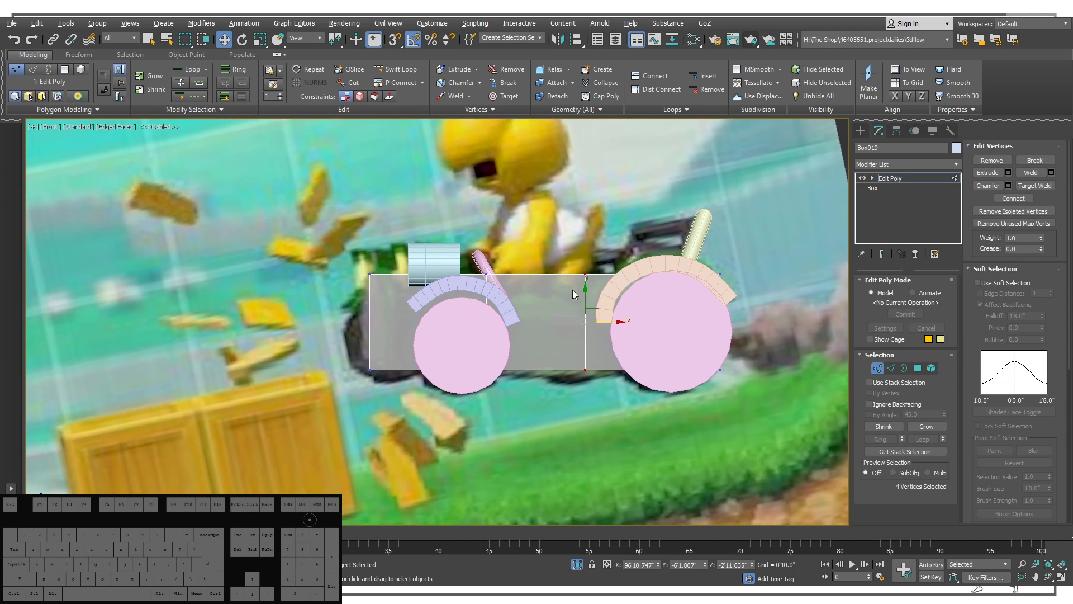
middle_drag(495, 278, 535, 276)
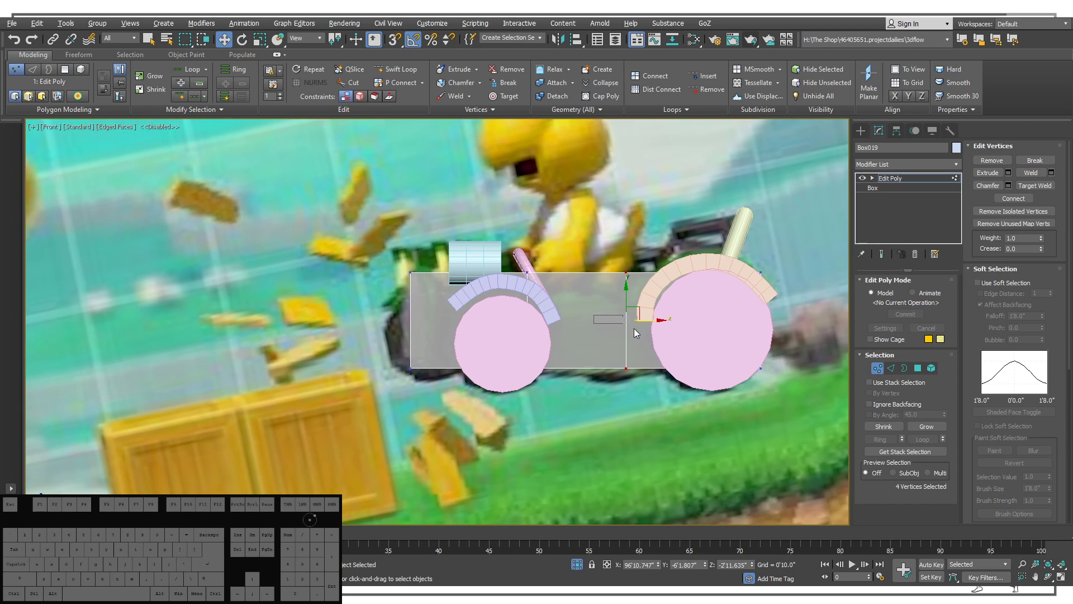
scroll(625, 327, up, 4)
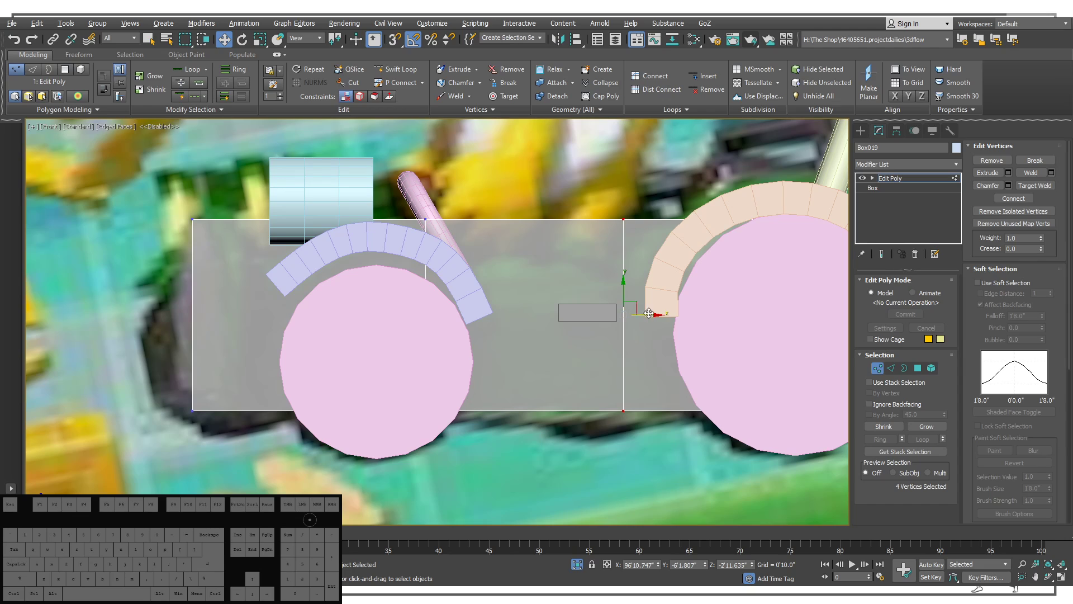
drag(641, 315, 645, 315)
Select the vertices of the body box's front vertical loop and move them slightly rearward to X 96'5.44".
drag(384, 212, 453, 433)
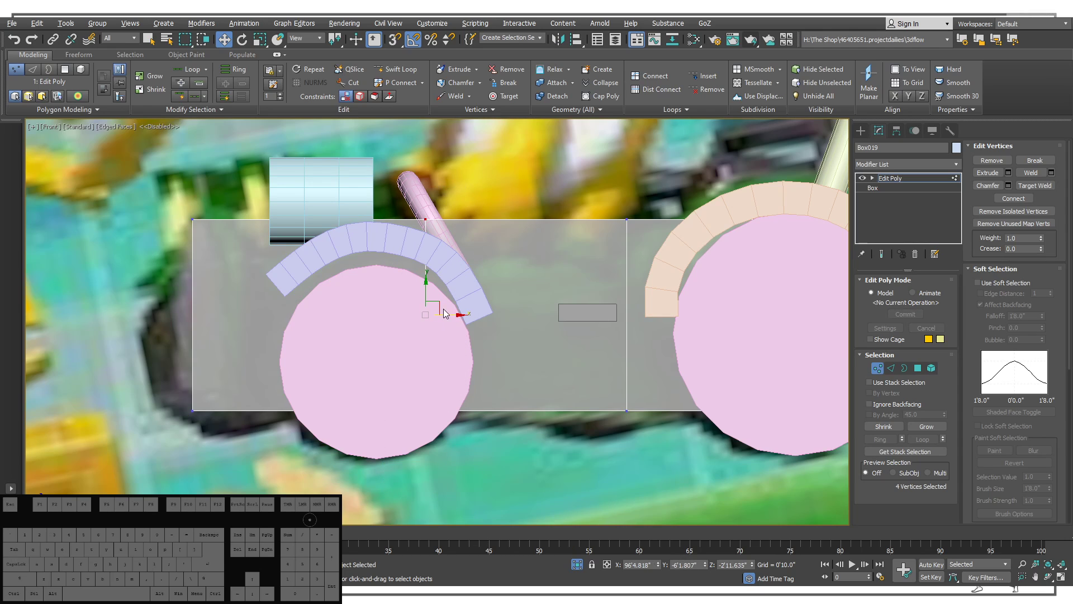
drag(454, 316, 474, 318)
middle_drag(204, 191, 172, 222)
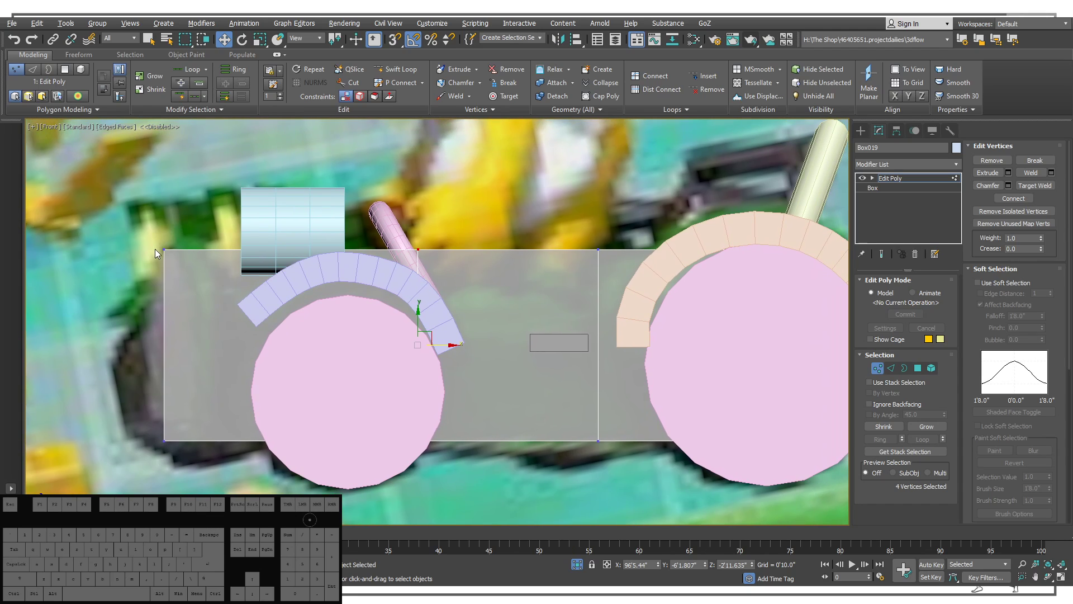
Select all eight bottom vertices of the body box and lower them to Z -3'3.014" to match the reference car's underside.
drag(155, 250, 183, 261)
drag(250, 478, 145, 416)
middle_drag(253, 412, 228, 397)
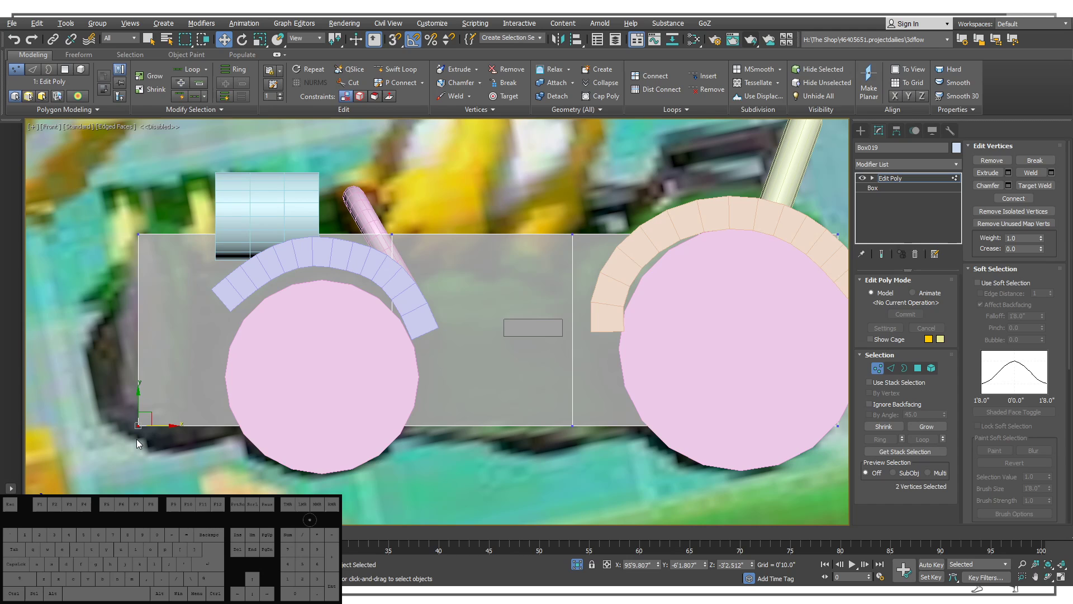
scroll(162, 444, down, 10)
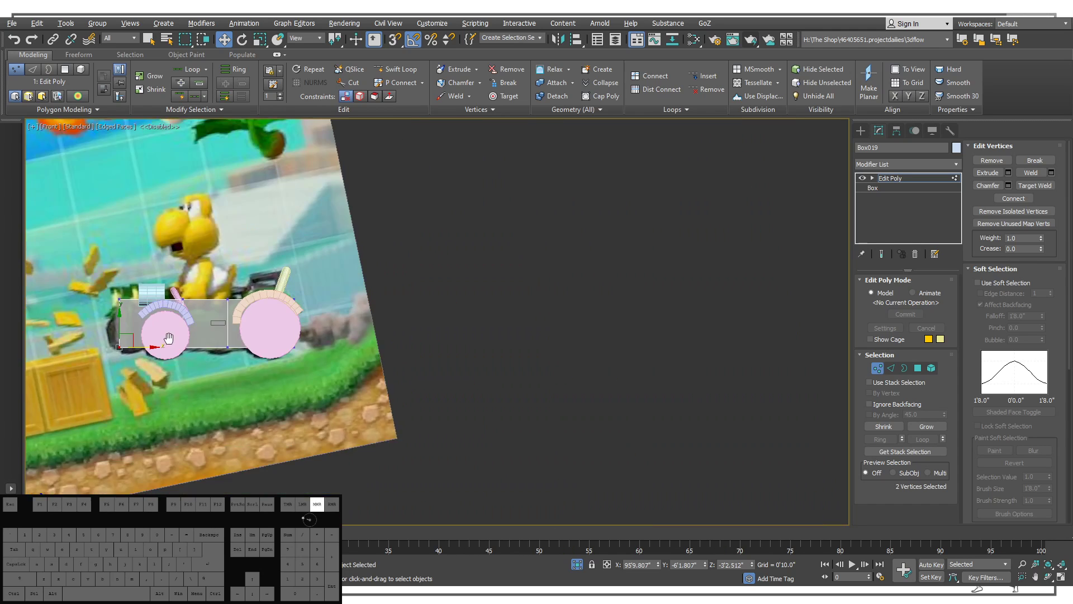
drag(223, 337, 224, 337)
key(z)
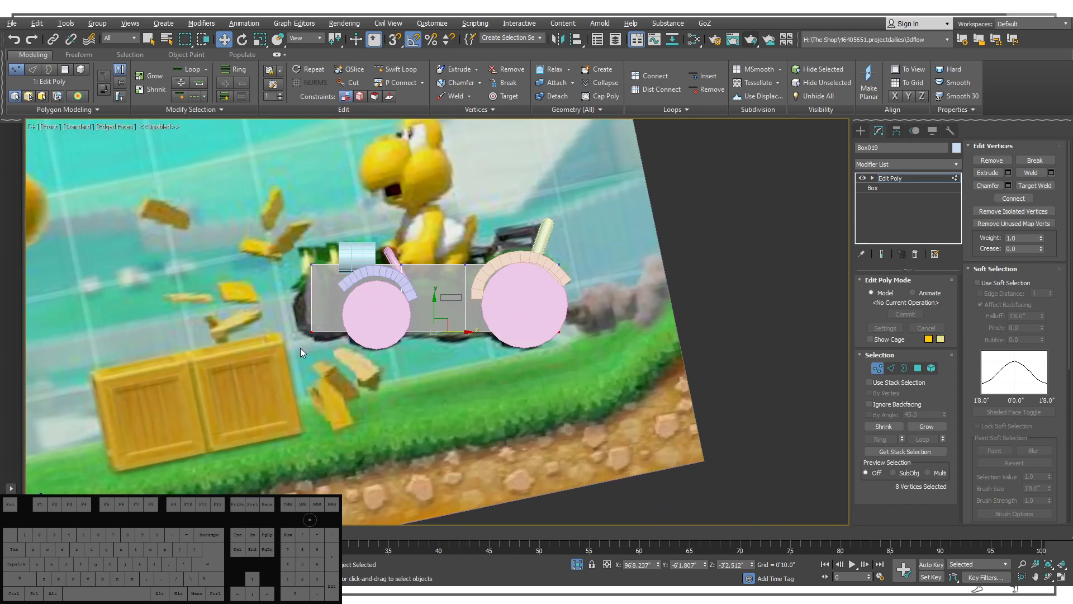
drag(494, 306, 489, 323)
middle_drag(396, 265, 403, 352)
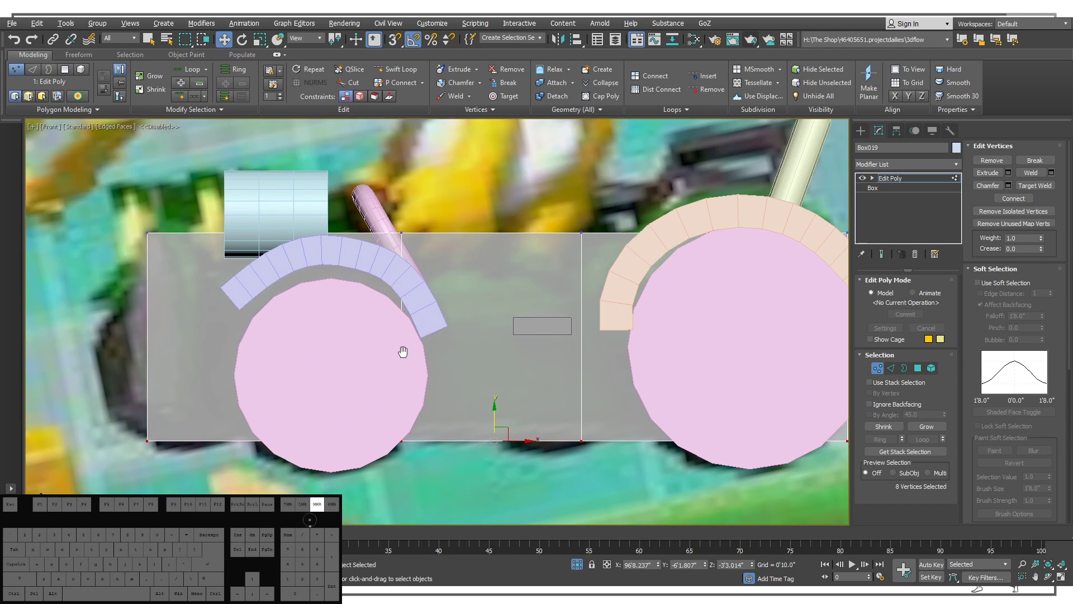
Examine how the body box, fenders and wheels line up with the reference car along its whole length in the front view.
middle_drag(258, 290, 254, 309)
scroll(304, 266, up, 2)
middle_drag(304, 266, 134, 274)
scroll(239, 268, down, 2)
middle_drag(393, 339, 553, 302)
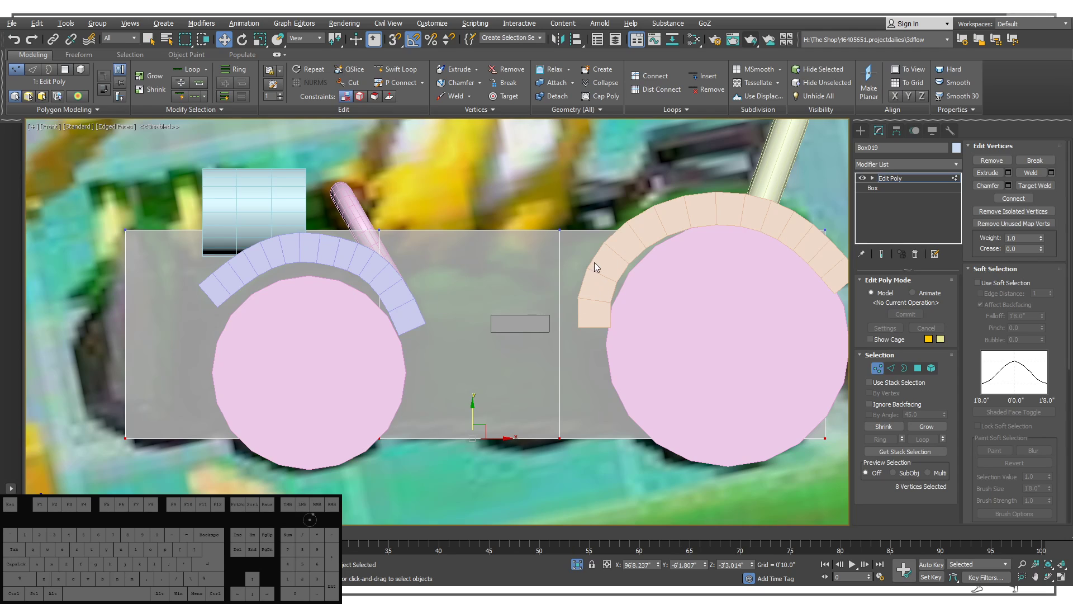
middle_drag(612, 288, 545, 321)
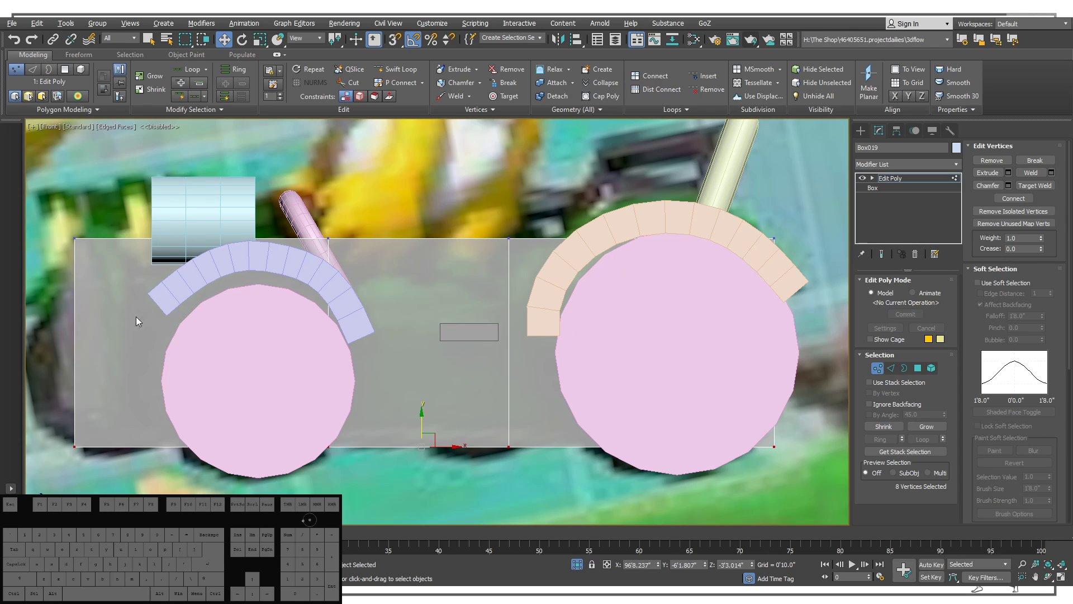
middle_drag(286, 291, 306, 267)
middle_drag(491, 263, 471, 255)
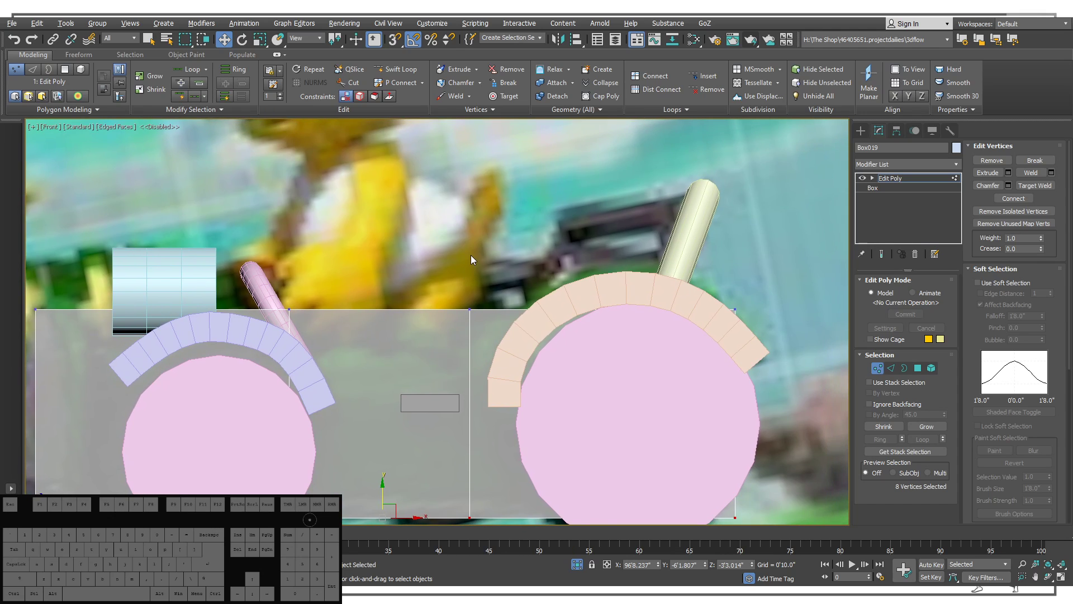
middle_drag(288, 268, 309, 269)
scroll(309, 268, down, 2)
middle_drag(398, 293, 487, 271)
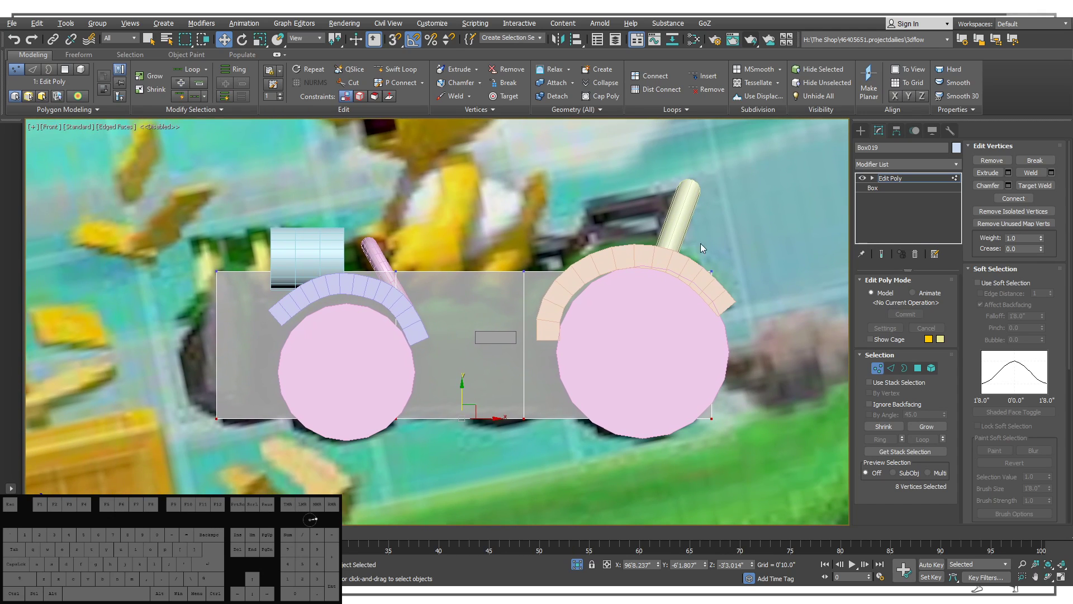
middle_drag(563, 296, 532, 287)
middle_drag(402, 259, 432, 227)
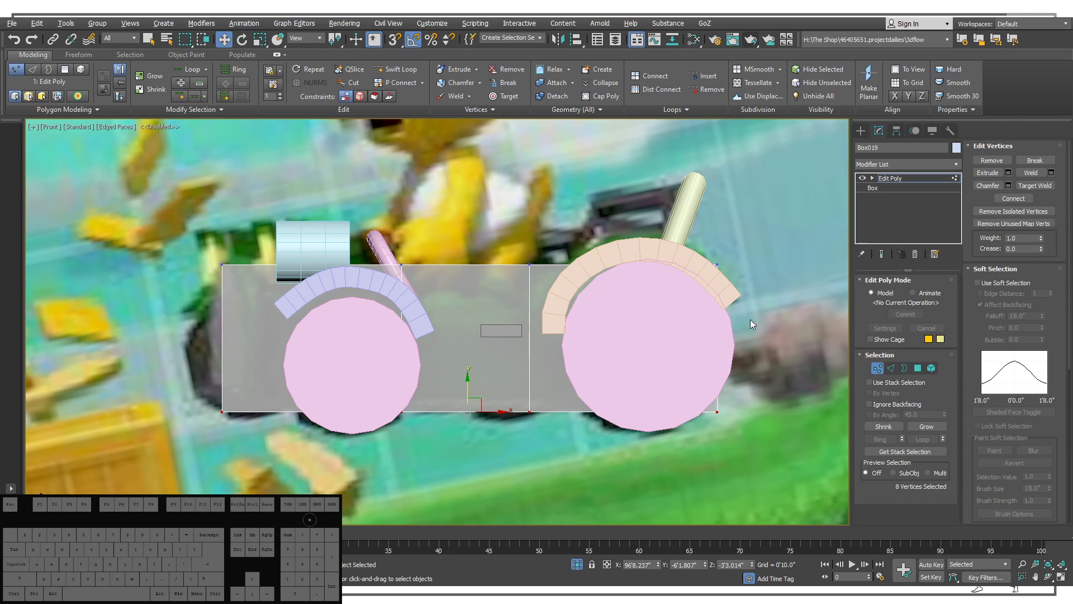
Select the two vertical edge loops of the body box and split the box along them into front, middle and rear sections.
click(562, 408)
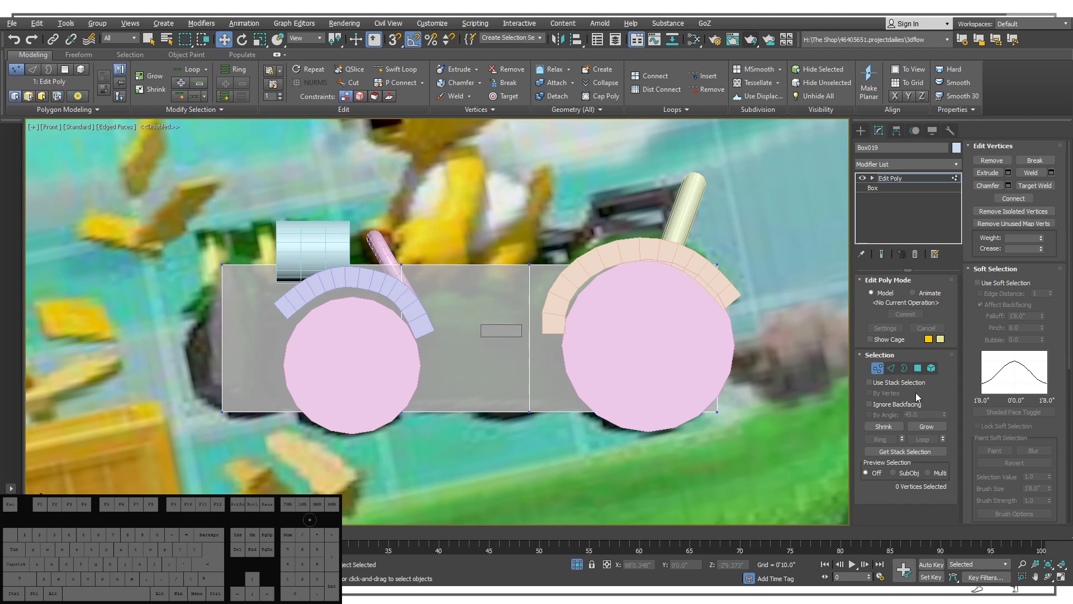
click(890, 368)
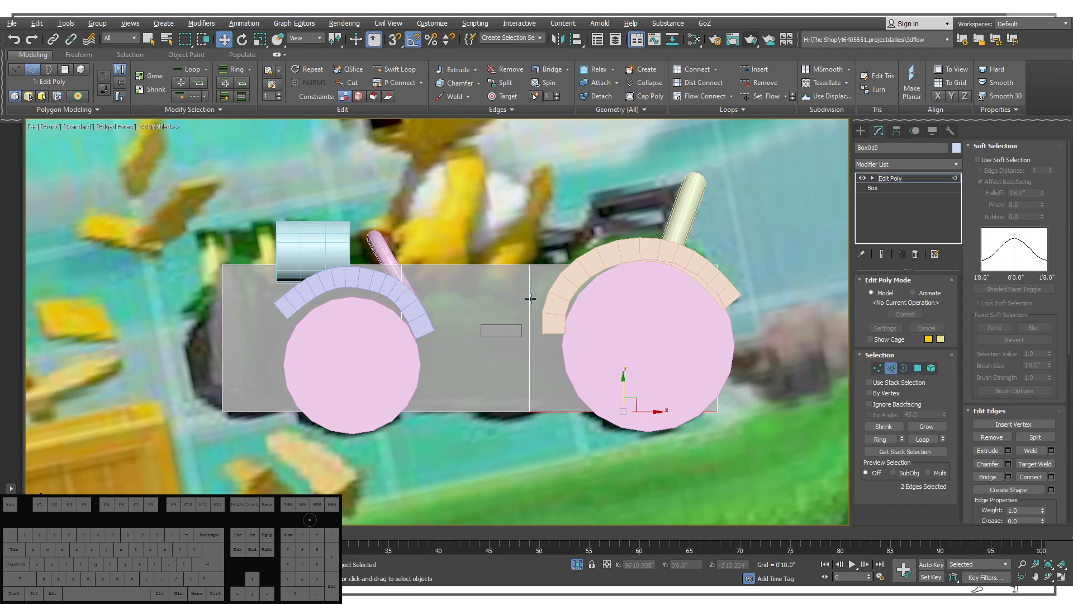
middle_drag(603, 252, 614, 276)
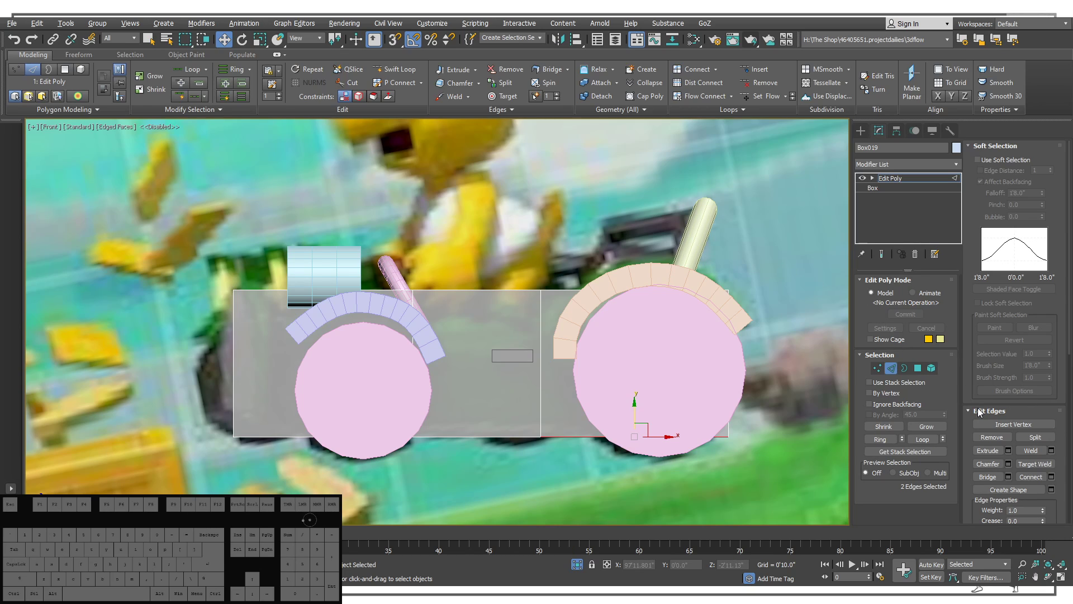
click(917, 368)
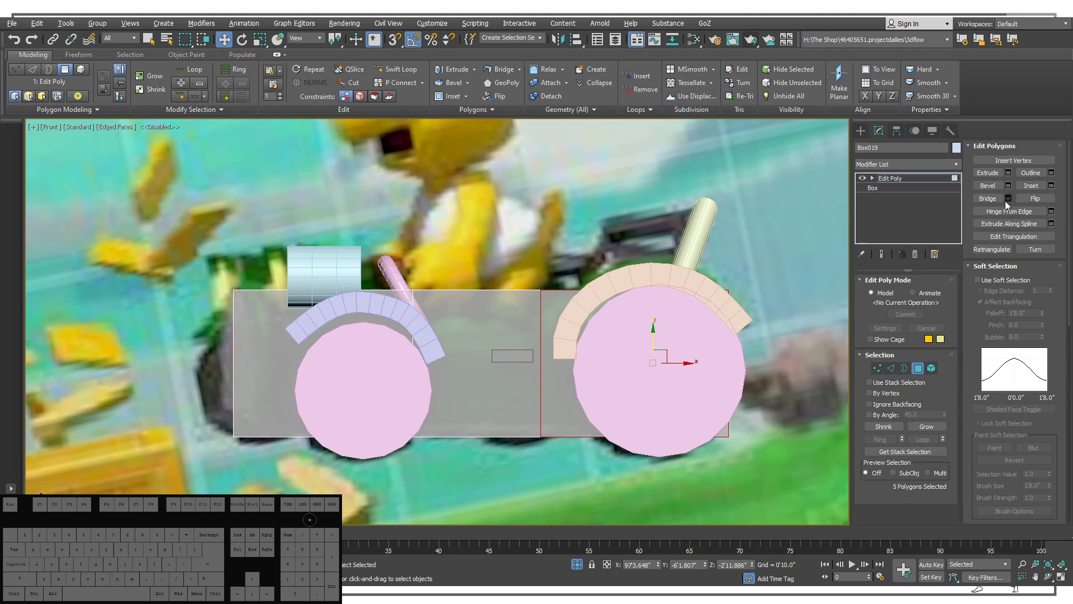
click(891, 368)
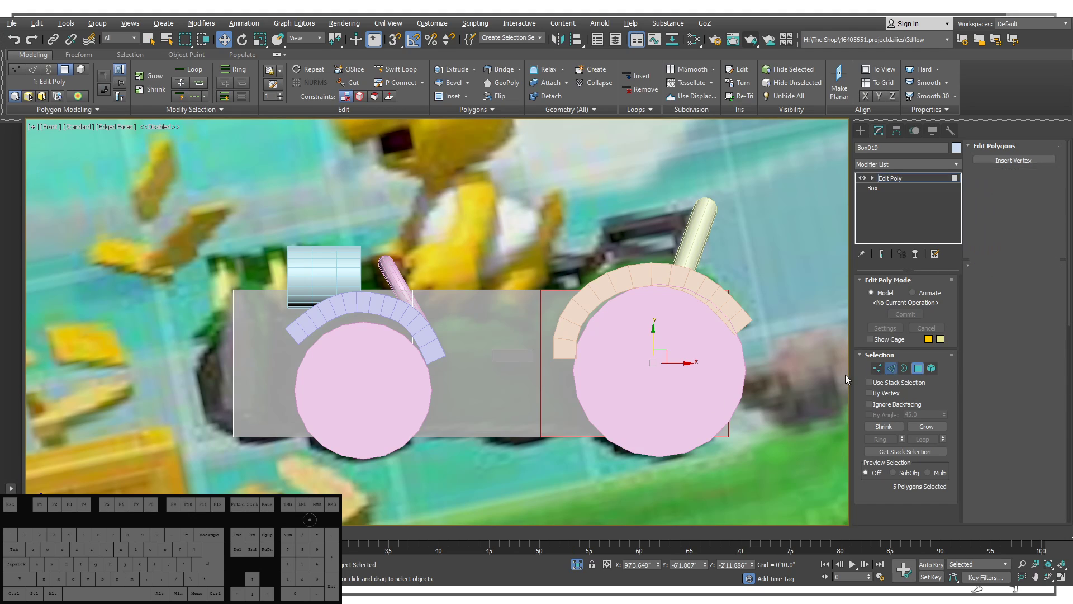
click(541, 332)
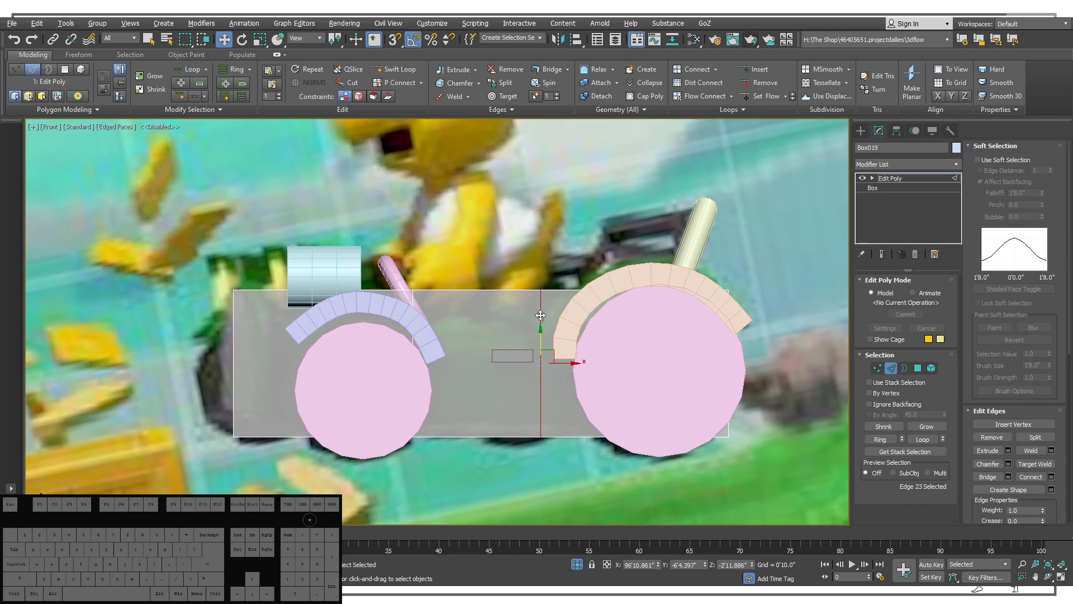
ctrl+click(413, 308)
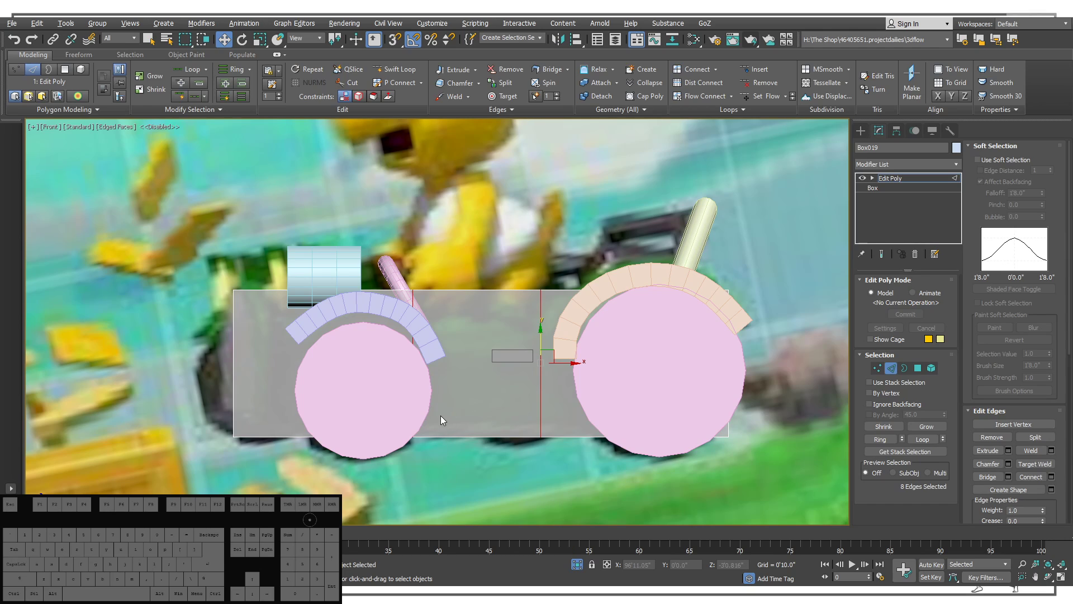
click(720, 487)
Test the split by moving the middle section of the body box upward as an element, and undo the move.
click(931, 368)
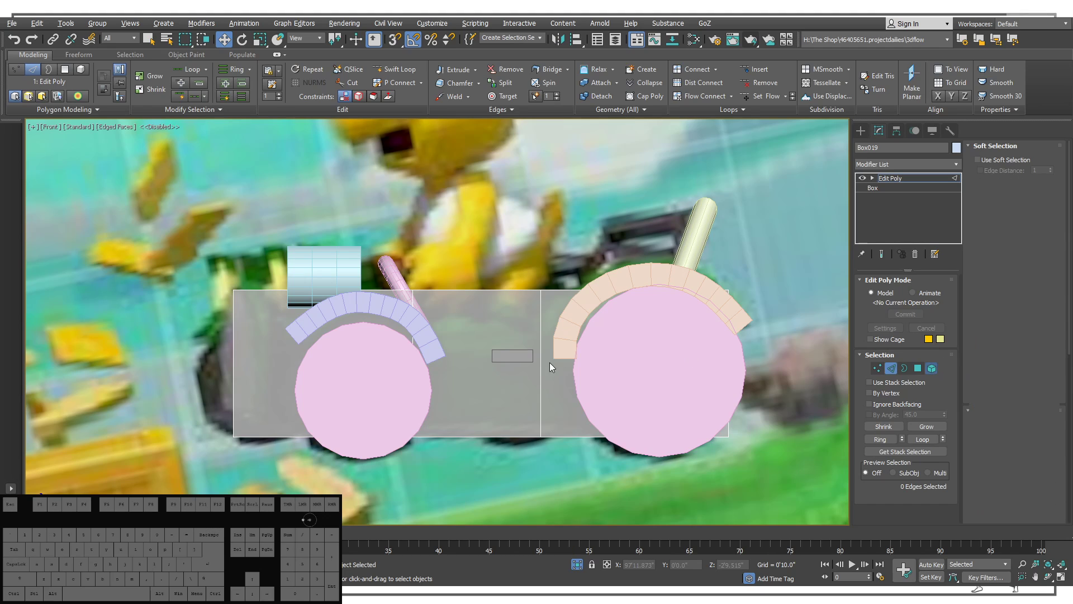
click(478, 346)
drag(476, 338, 476, 254)
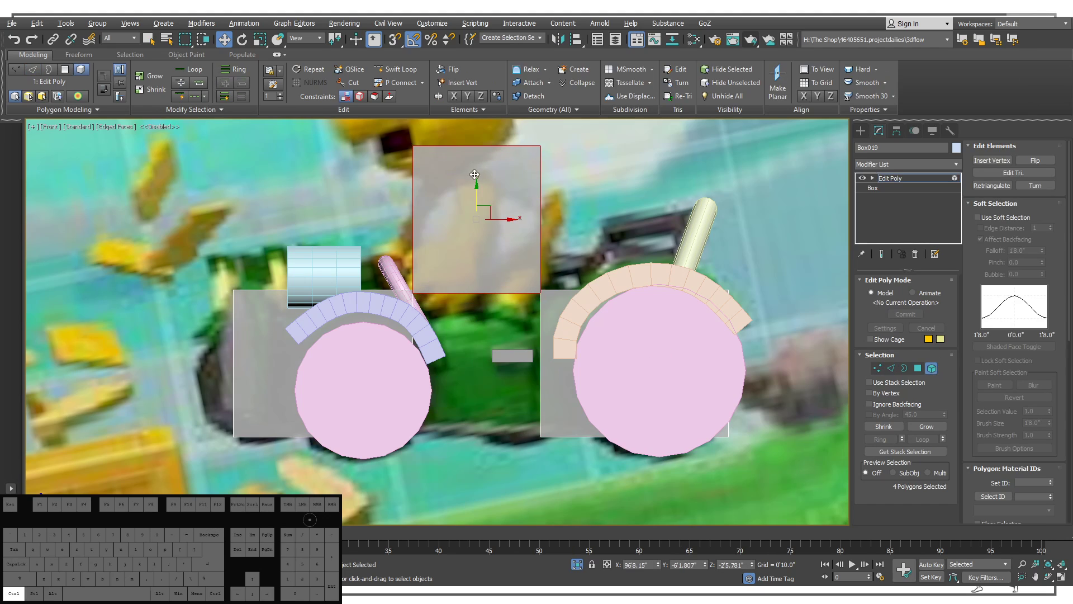
key(ctrl+z)
Select the front section of the split body box and pick its upper lengthwise edge on the wheel side.
click(243, 308)
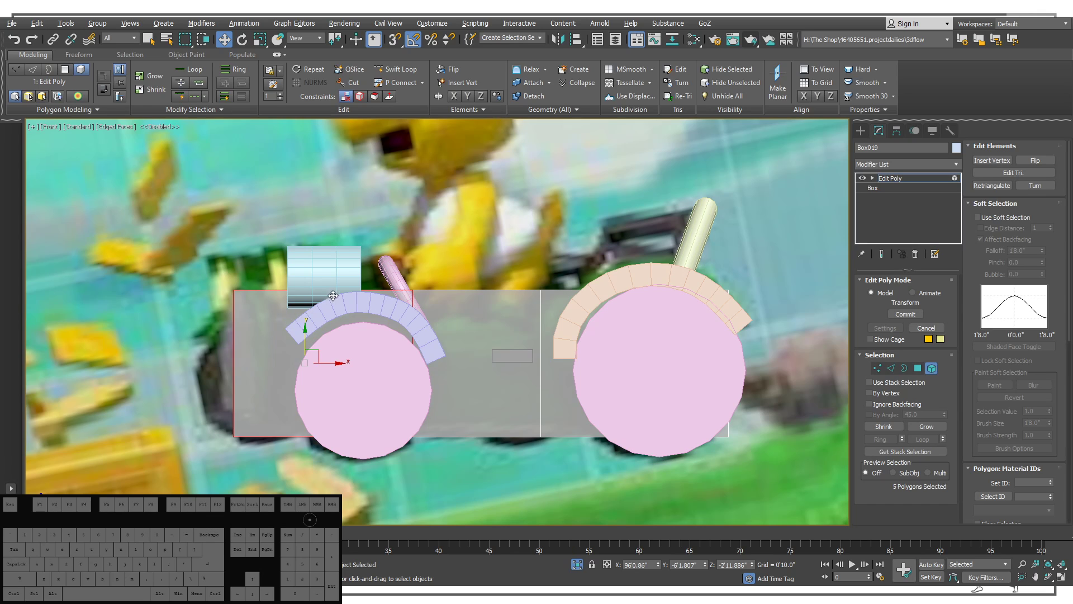
alt+middle_drag(262, 321, 358, 350)
click(890, 368)
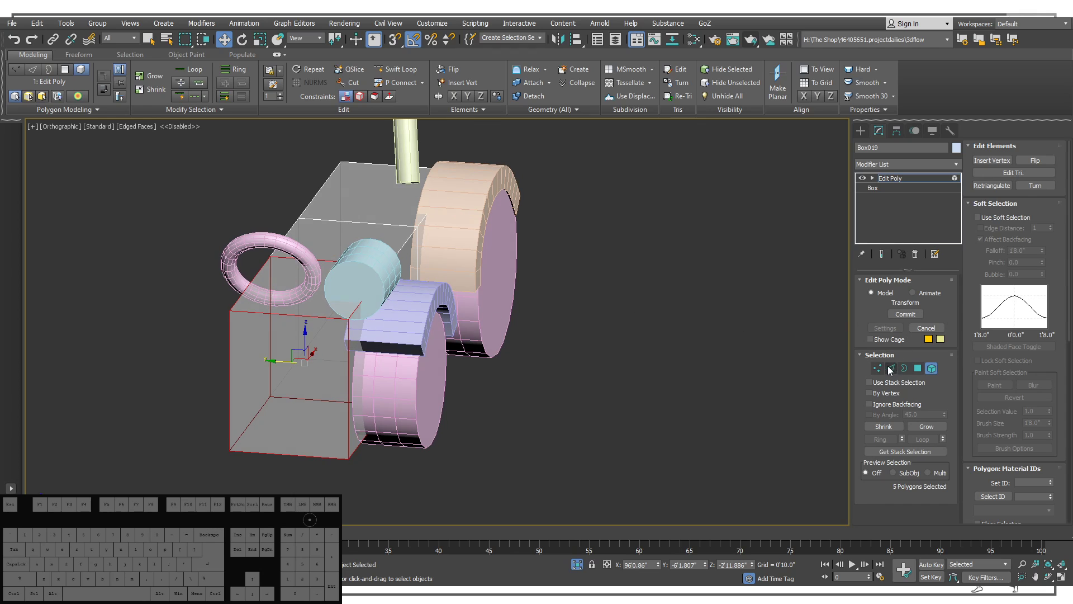
click(357, 305)
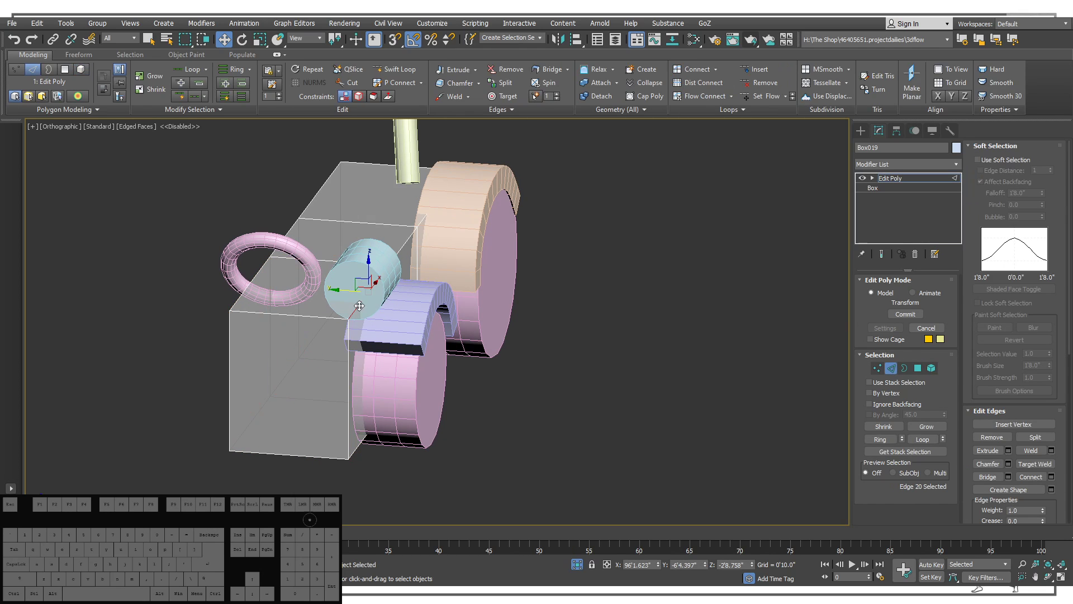
Try chamfering the front section's upper wheel-side edge, and undo the chamfer.
alt+middle_drag(361, 302, 379, 275)
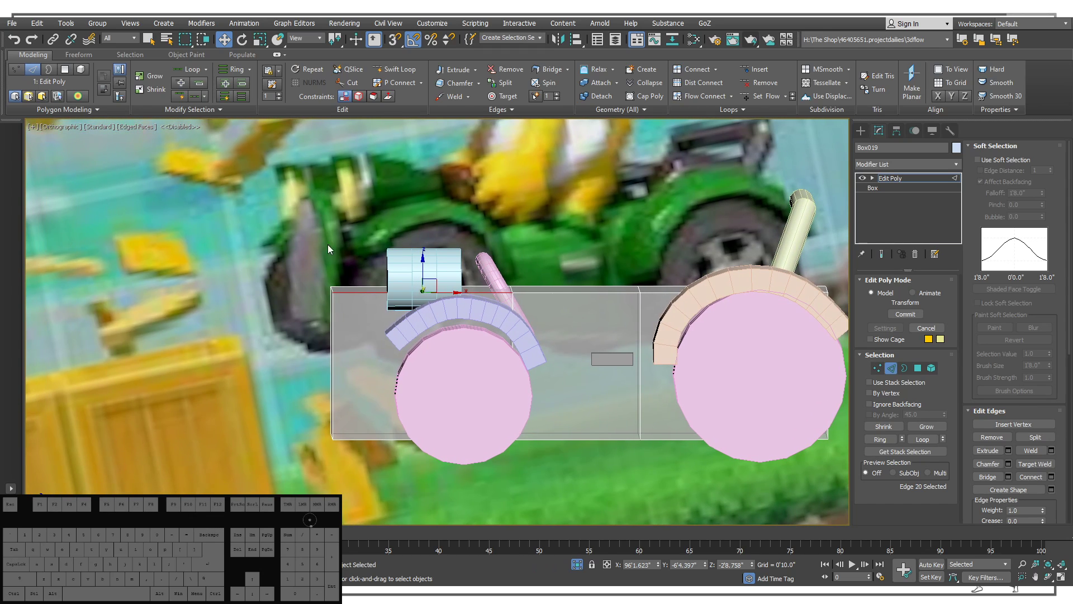
alt+middle_drag(424, 335, 465, 336)
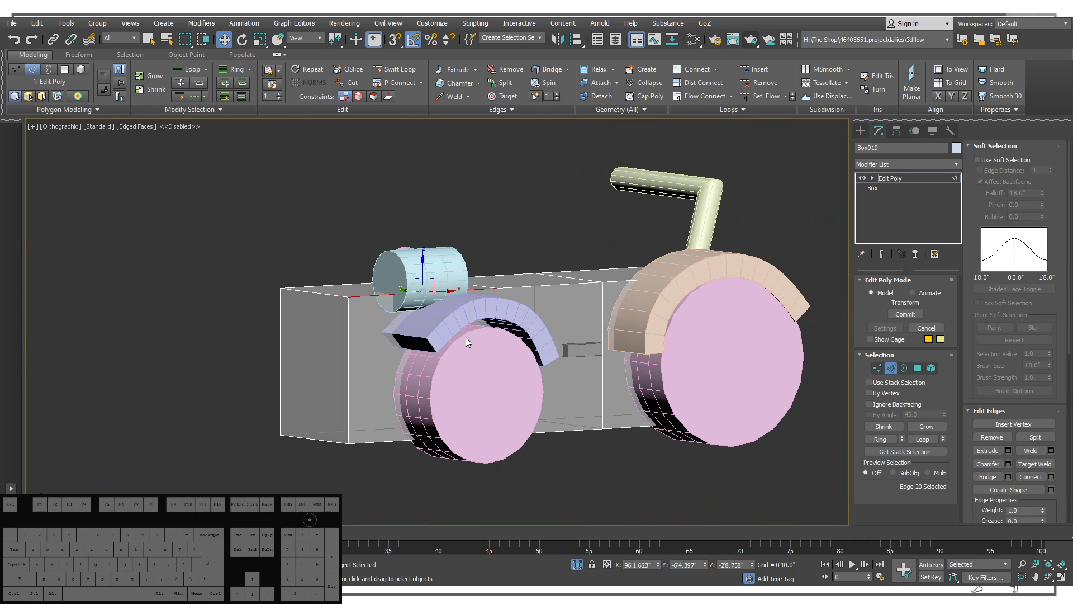
click(363, 401)
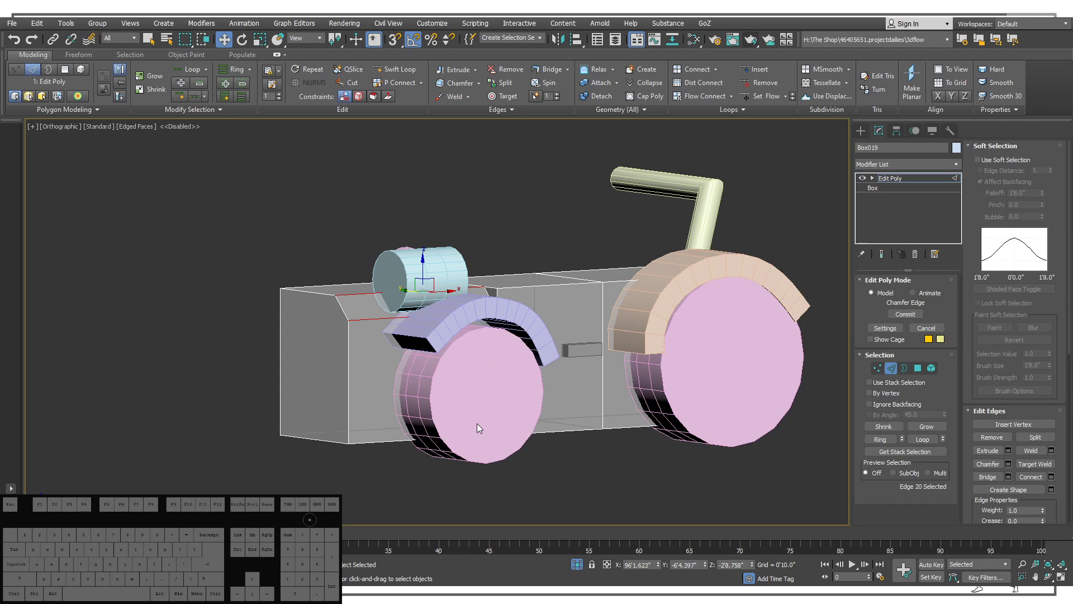
key(ctrl+z)
Add a second Edit Poly modifier to the body box and switch it to edge editing.
click(917, 165)
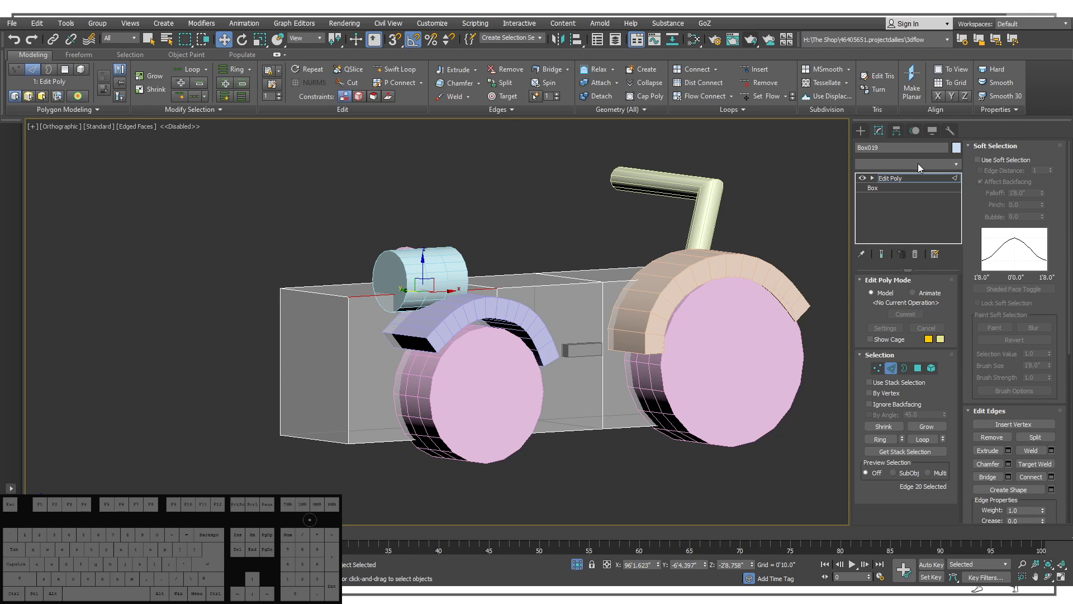
click(917, 162)
click(885, 206)
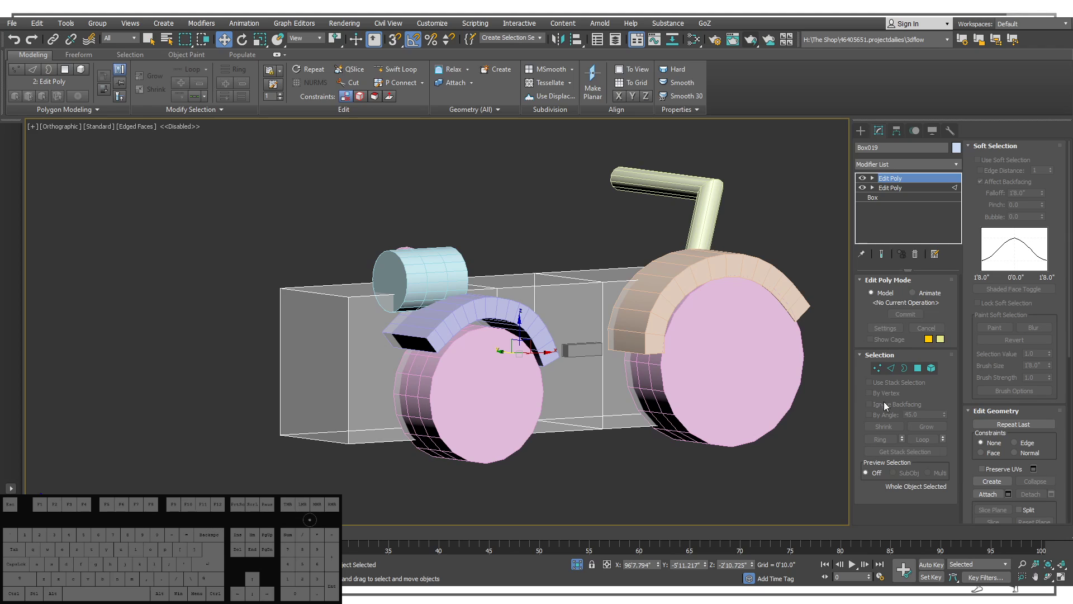
click(889, 368)
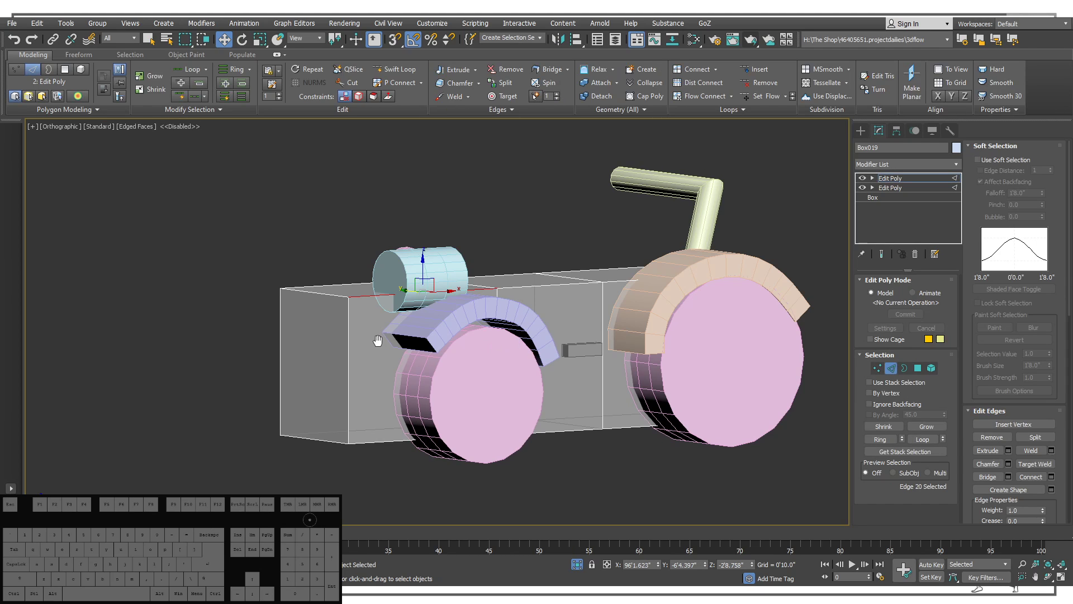
middle_drag(378, 340, 398, 321)
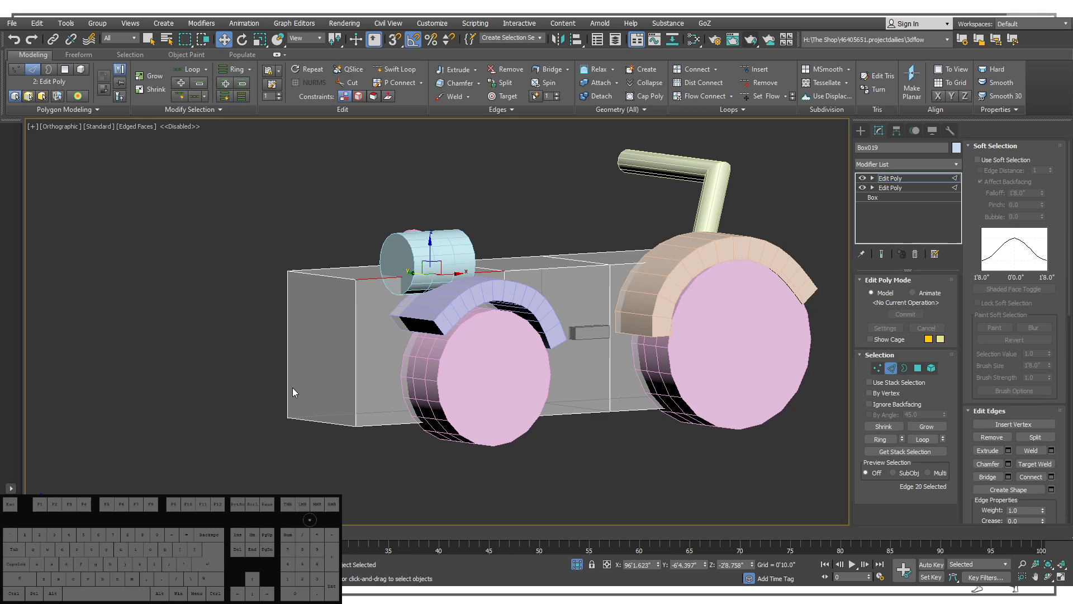
Chamfer the front section's upper lengthwise edge on the wheel side, adding segments and widening the chamfer into a rounded profile.
key(ctrl+shift+c)
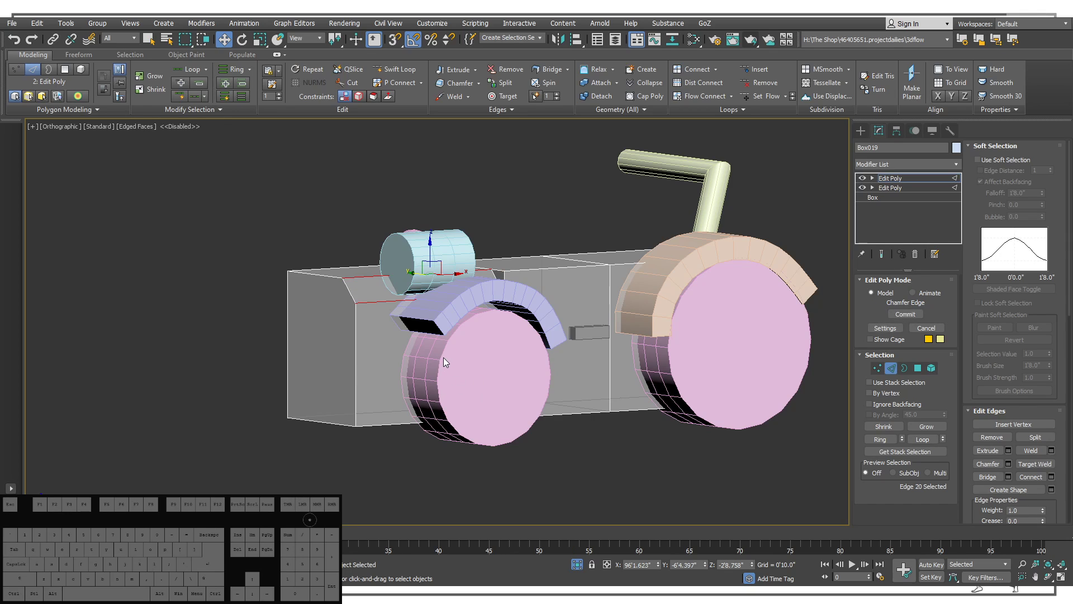
click(444, 358)
click(444, 358)
click(443, 358)
alt+middle_drag(438, 362, 353, 354)
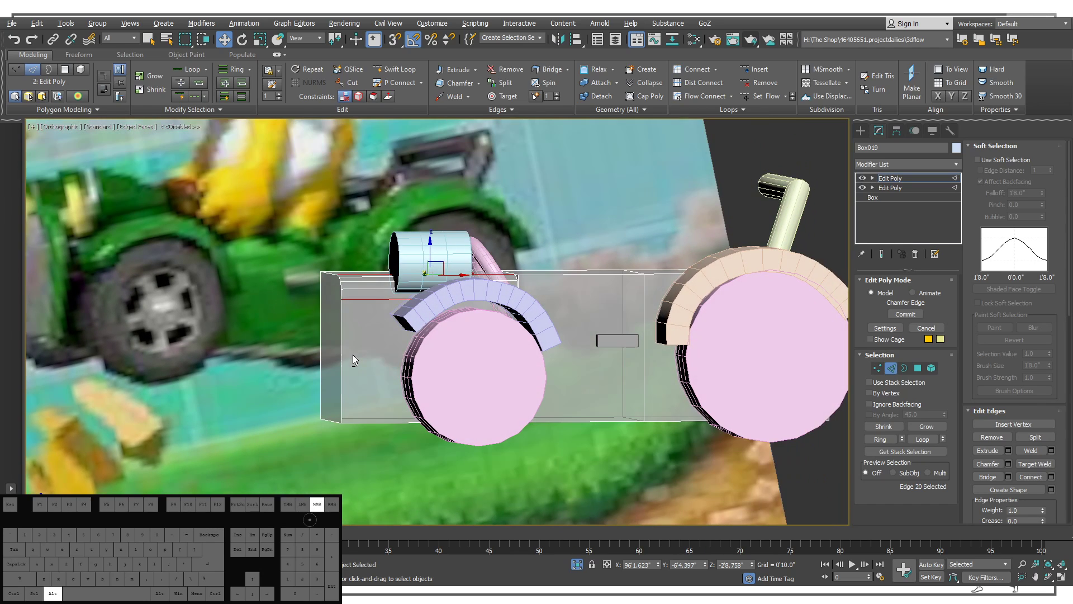
drag(440, 351, 493, 314)
mouse_move(492, 314)
alt+middle_down()
mouse_move(377, 298)
mouse_move(521, 313)
mouse_move(551, 289)
mouse_move(493, 300)
alt+middle_up()
key(f)
scroll(606, 260, down, 5)
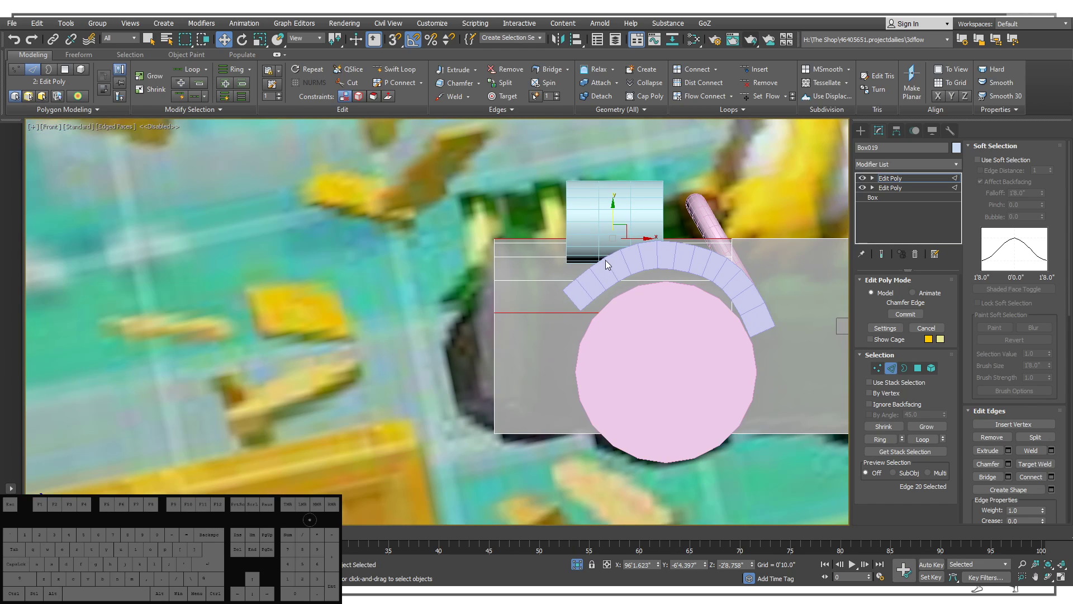
middle_drag(444, 247, 347, 257)
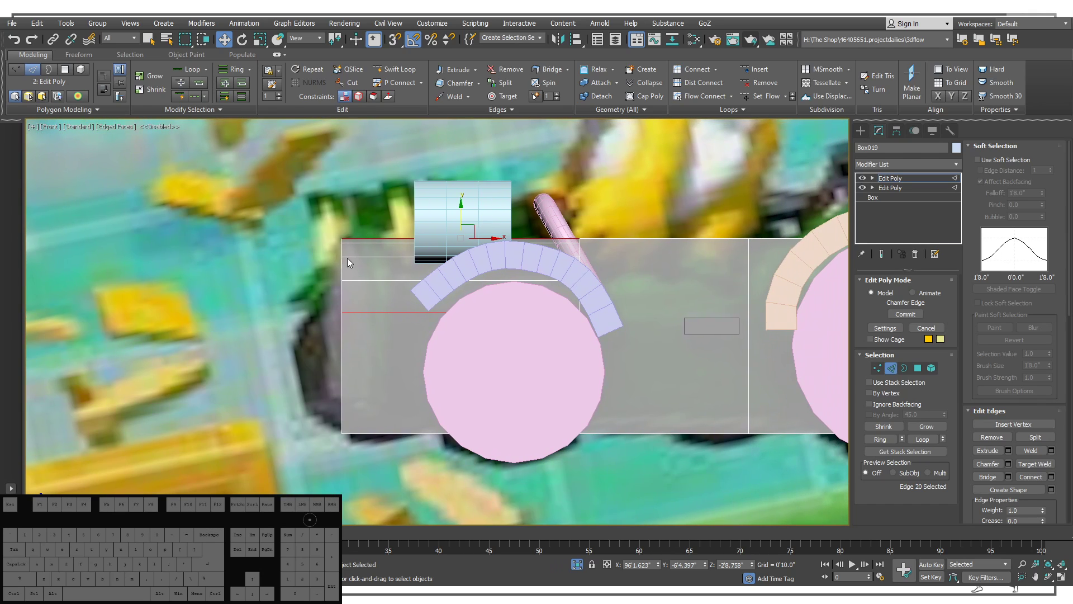
Add two more segments to the chamfer and widen it further down the front section's wheel side.
click(446, 357)
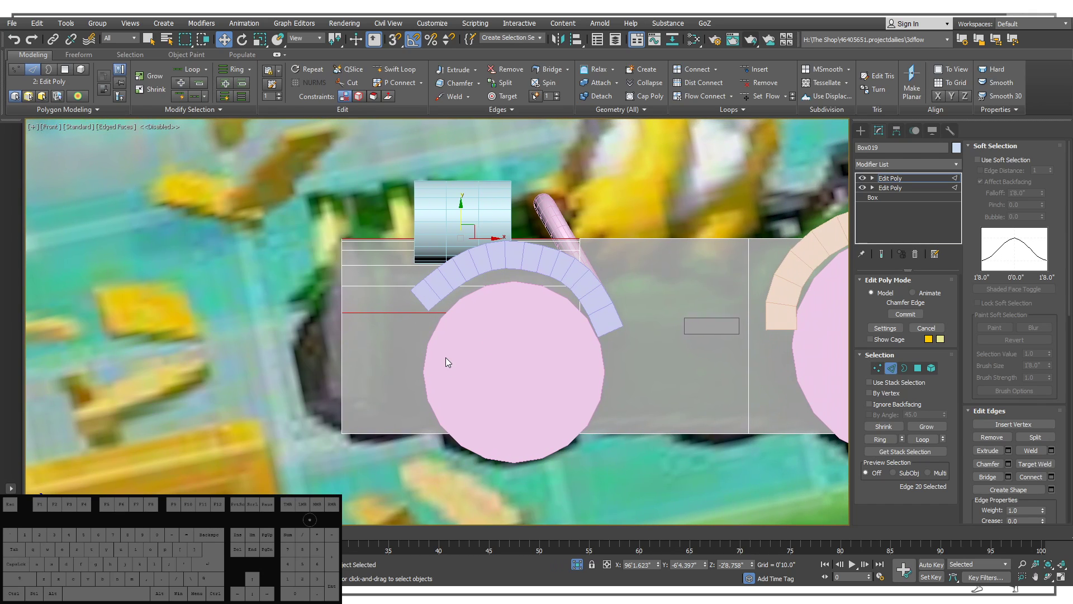
click(445, 357)
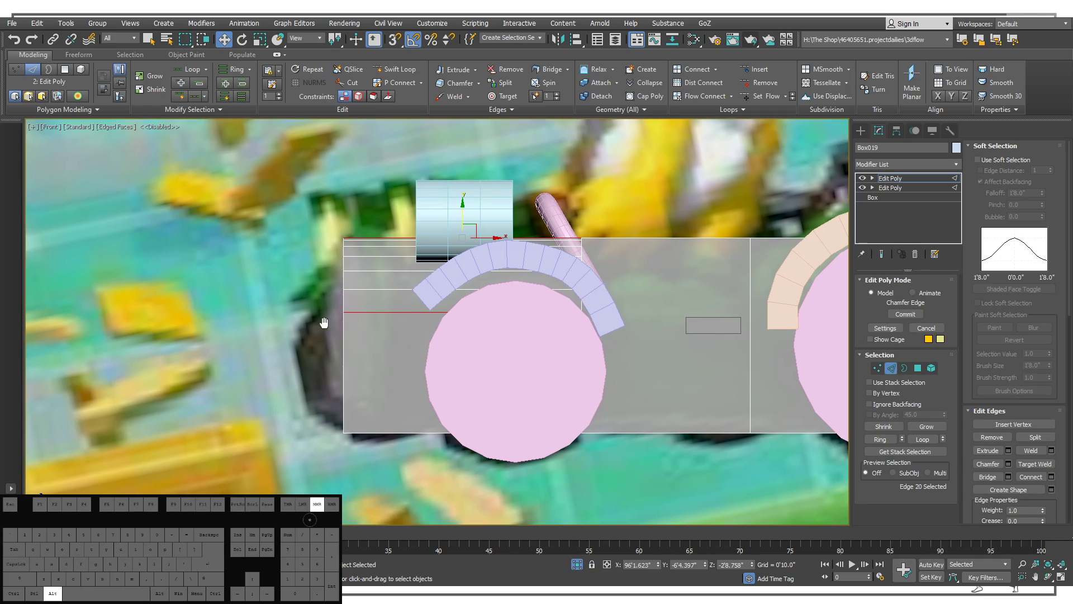
mouse_move(324, 321)
alt+middle_down()
mouse_move(384, 325)
mouse_move(317, 318)
mouse_move(341, 325)
alt+middle_up()
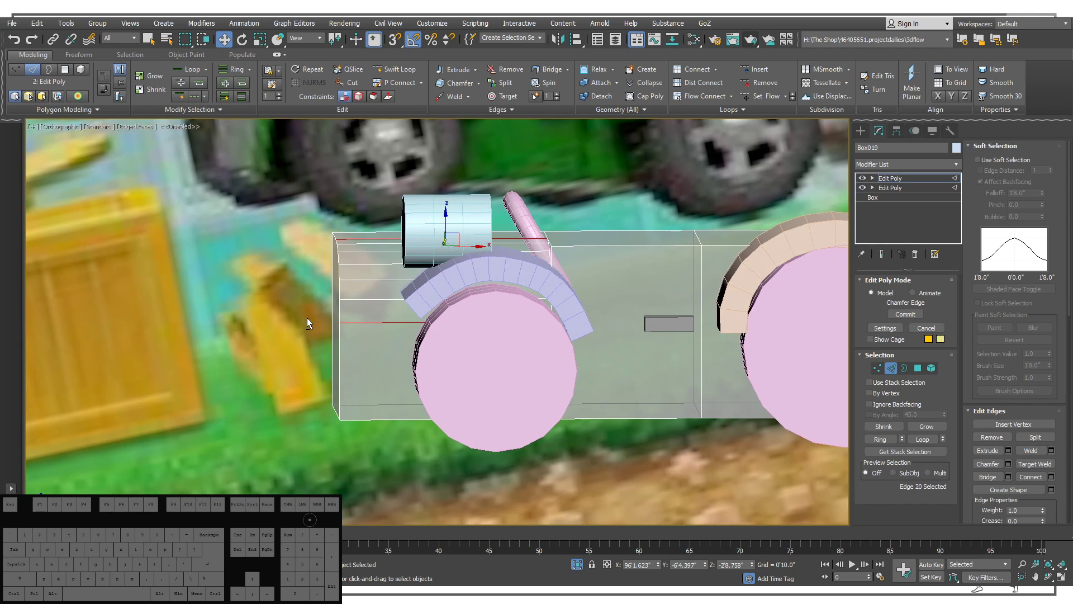
key(f)
key(z)
middle_drag(323, 304, 369, 269)
scroll(369, 268, down, 2)
middle_drag(325, 296, 335, 326)
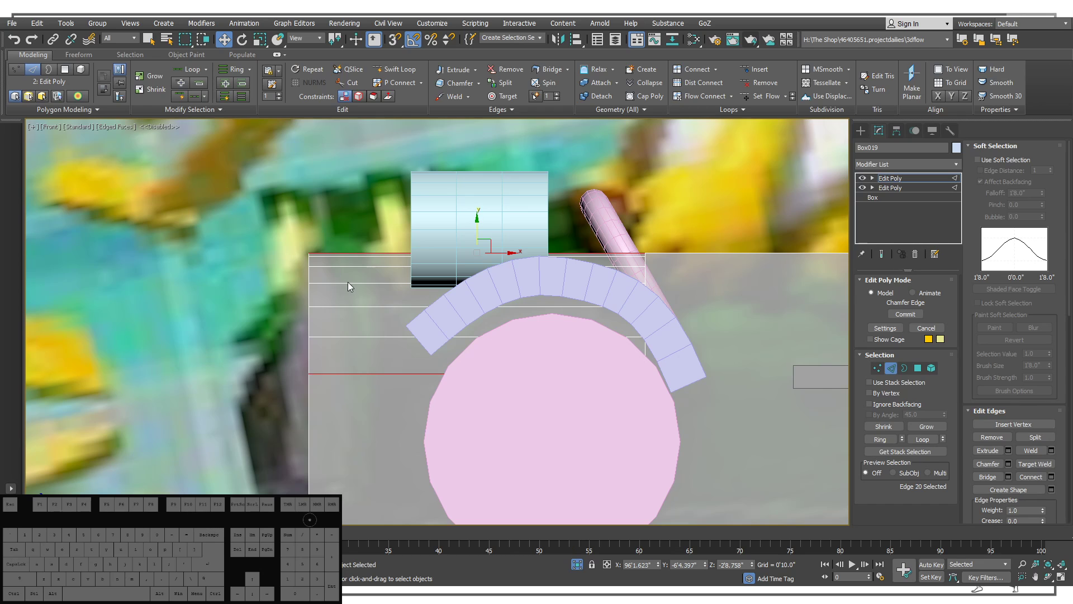
alt+middle_drag(347, 360, 424, 351)
drag(446, 351, 449, 328)
Compare the rounded front section with the reference car in front and angled views.
alt+middle_drag(367, 409, 263, 348)
key(f)
scroll(277, 336, down, 6)
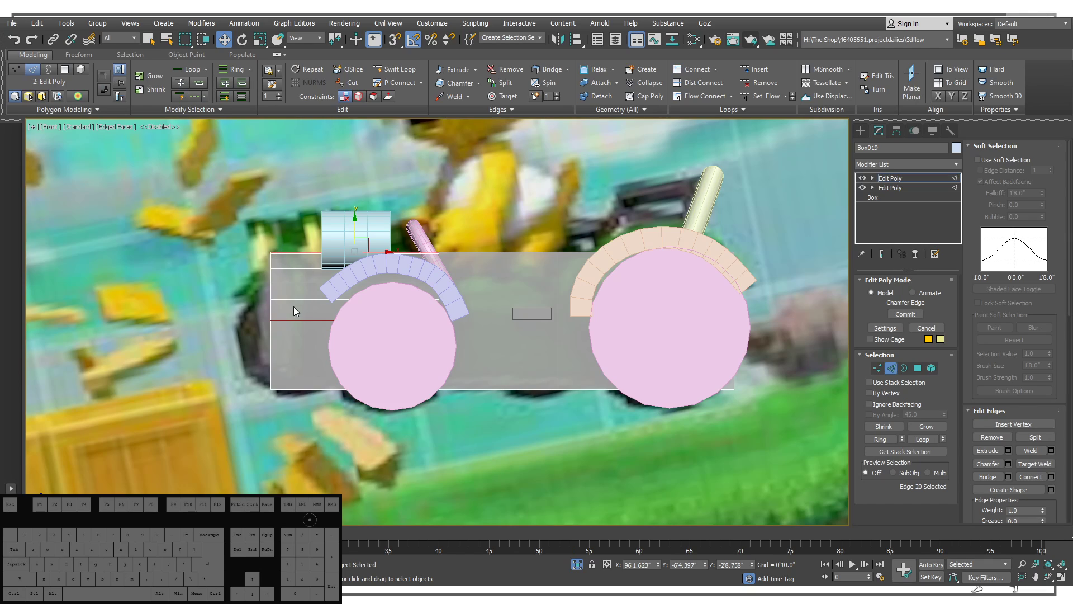
scroll(291, 307, up, 5)
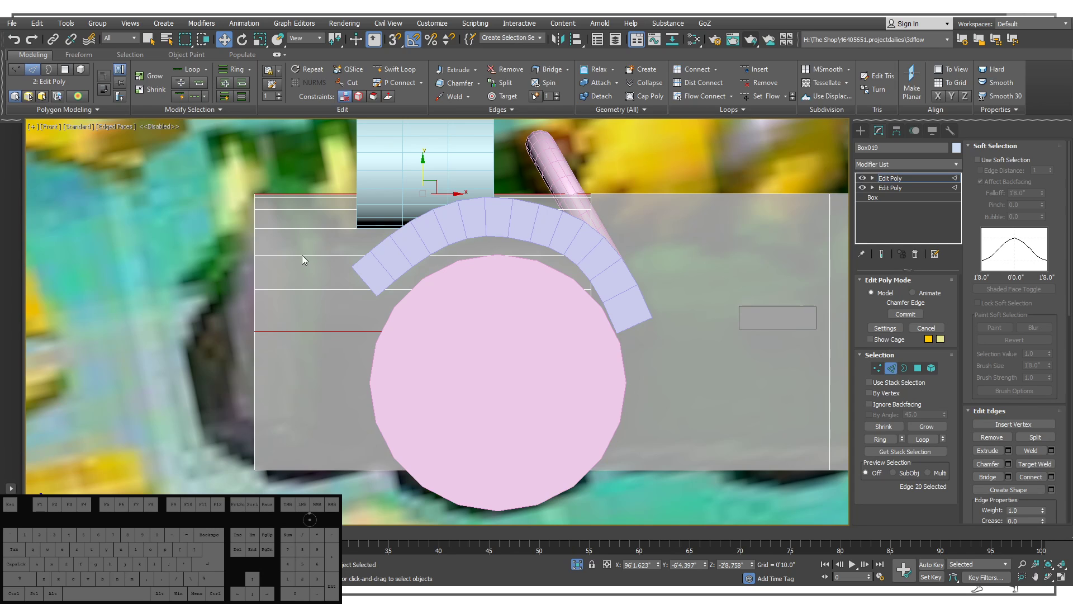
scroll(296, 302, down, 4)
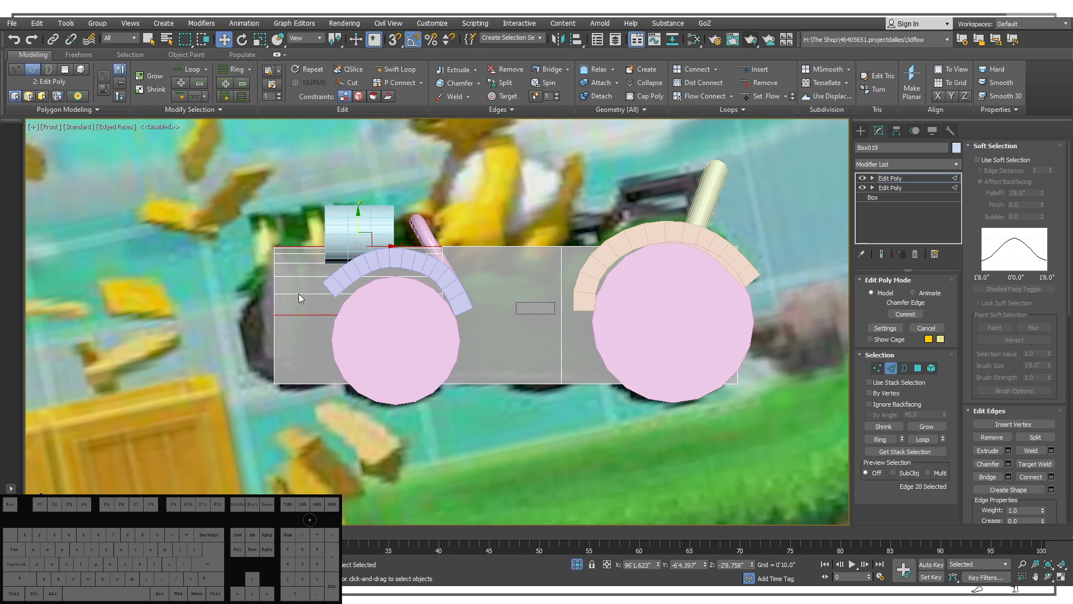
scroll(299, 291, up, 6)
alt+middle_drag(300, 290, 356, 287)
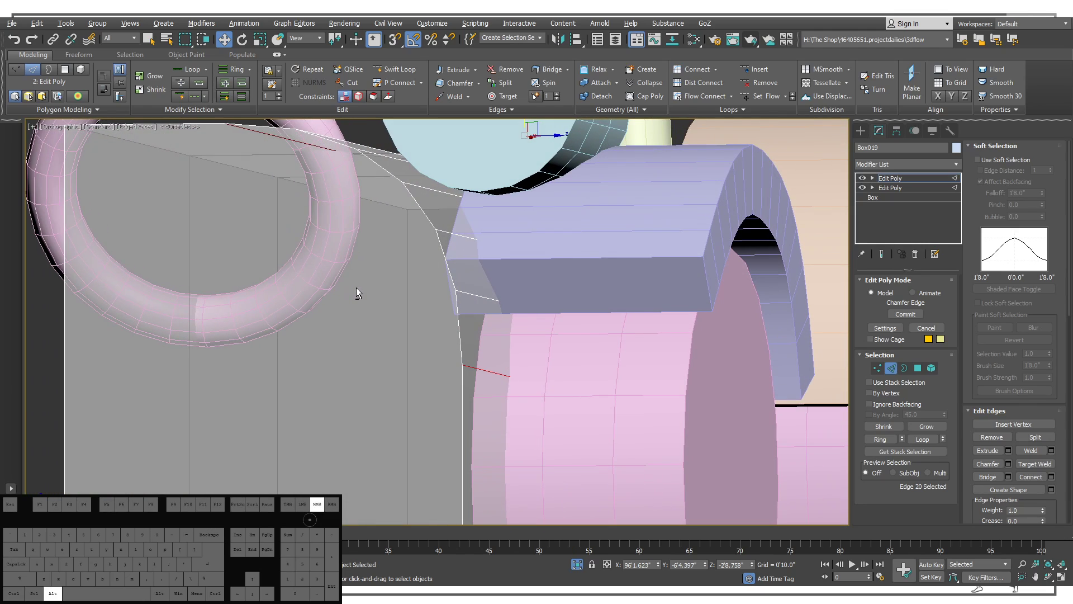
scroll(456, 267, down, 5)
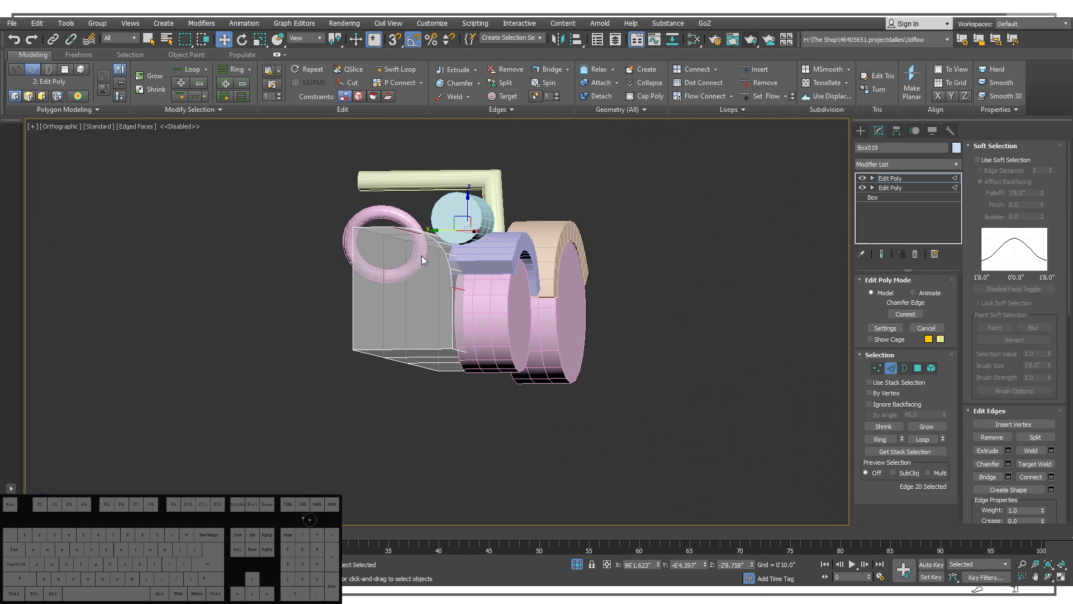
alt+middle_drag(422, 256, 312, 262)
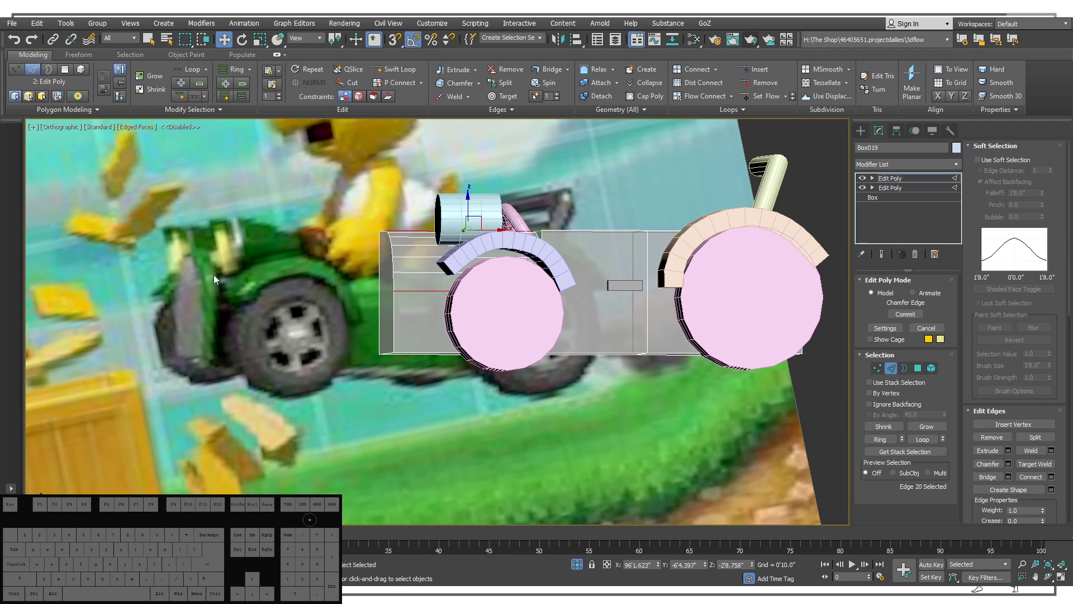
alt+middle_drag(492, 262, 335, 346)
key(f)
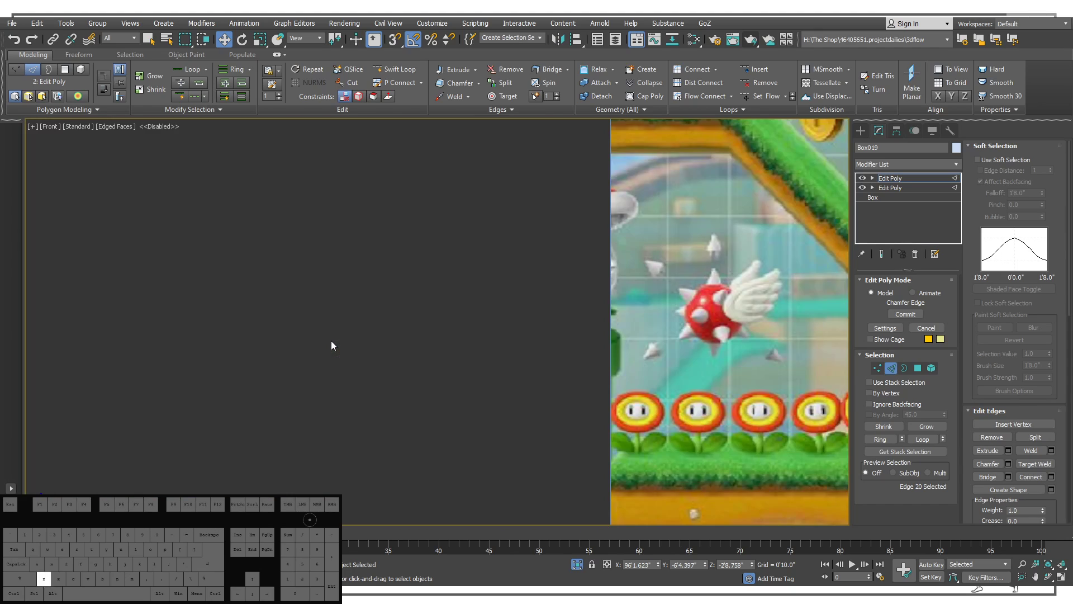
key(z)
scroll(313, 305, up, 2)
scroll(302, 294, down, 4)
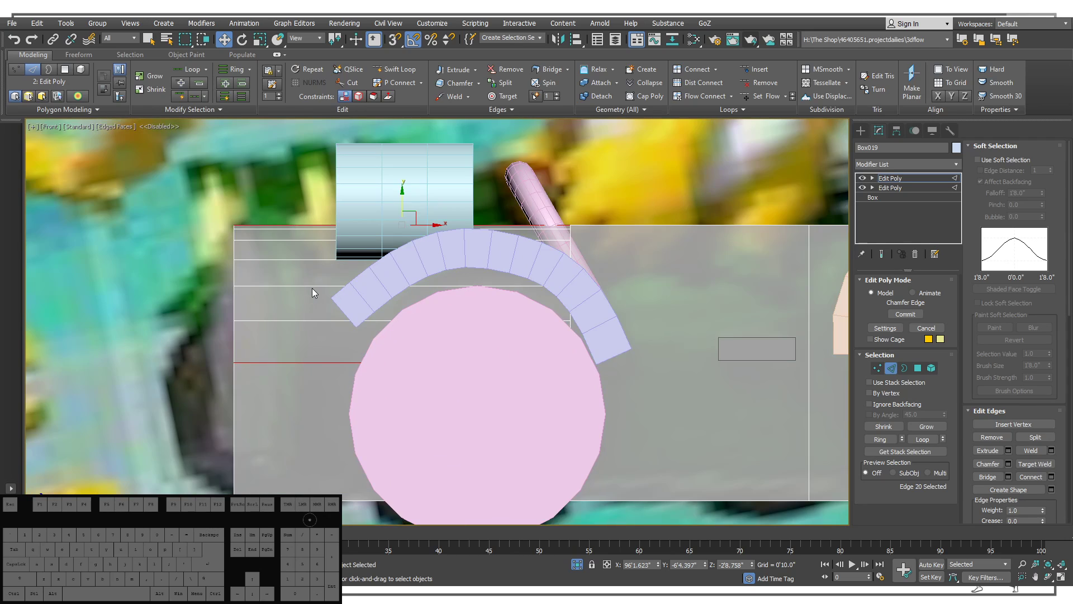
scroll(312, 287, down, 3)
middle_drag(312, 285, 313, 285)
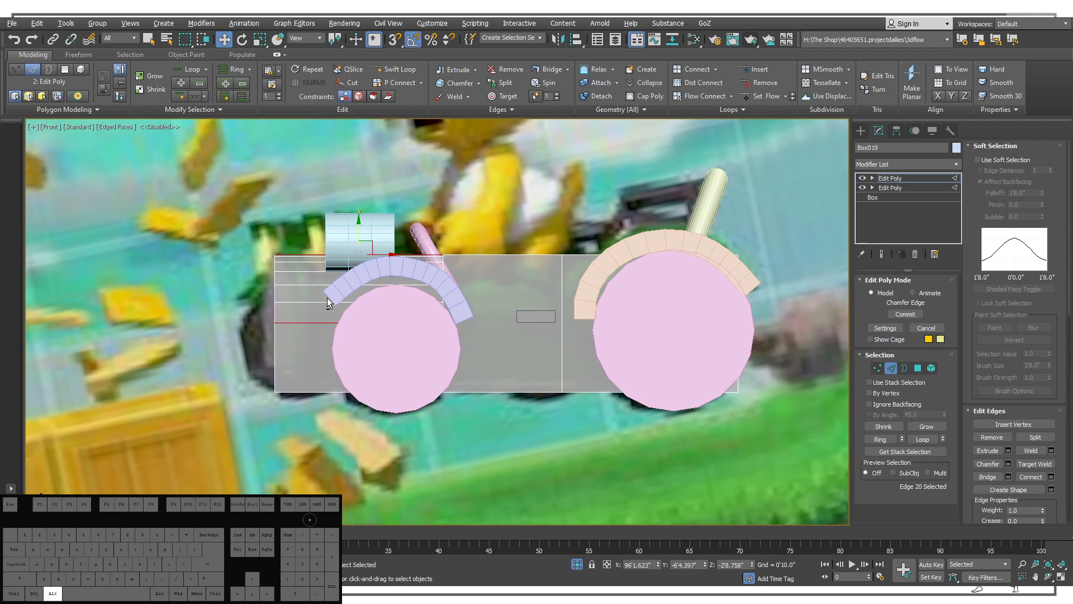
Accept the rounded edge chamfer on the front section of the body box.
click(446, 425)
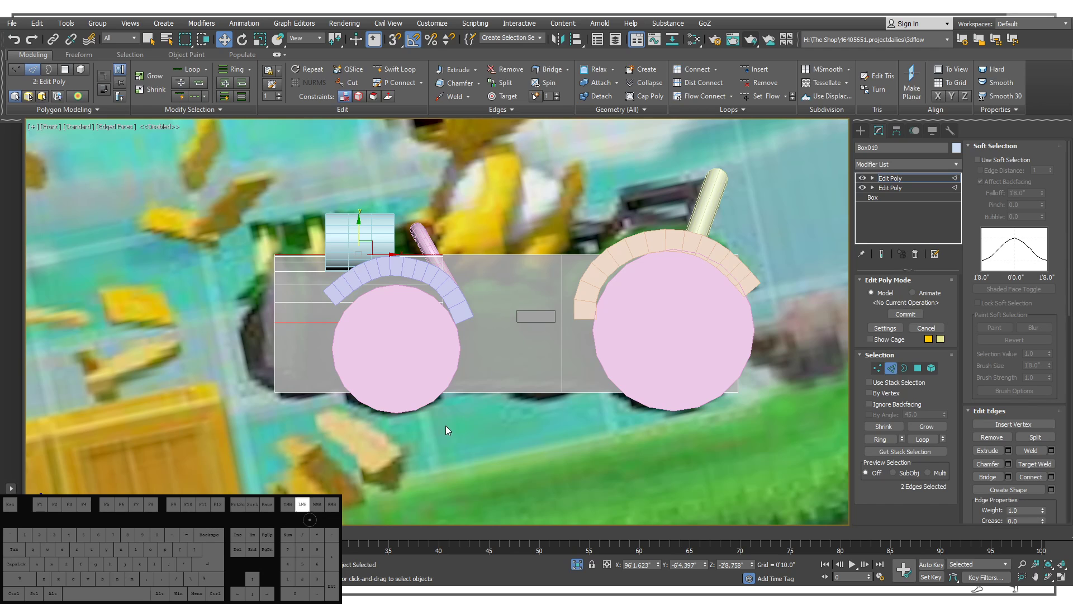
alt+middle_drag(444, 425, 284, 321)
alt+middle_drag(254, 431, 432, 343)
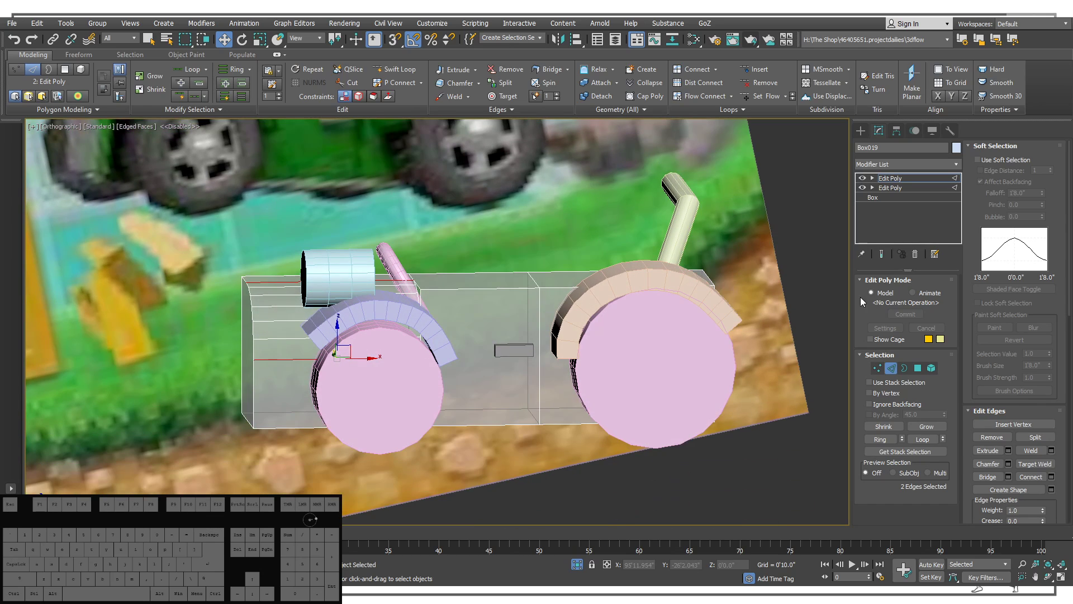
Select the front section's bottom polygon and detach it as a separate object named floor.
click(917, 367)
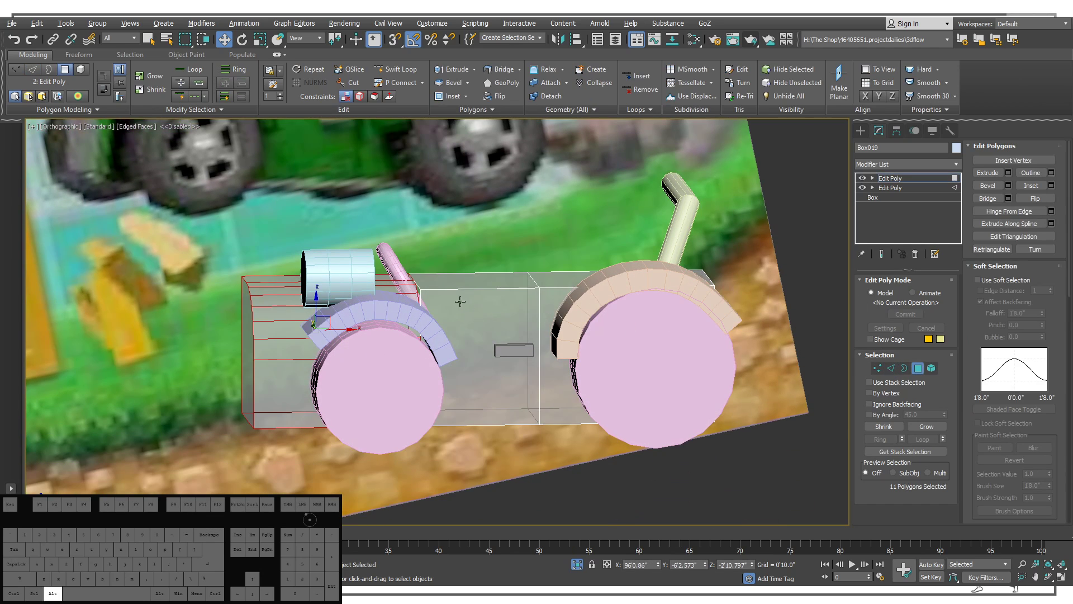
alt+middle_drag(482, 324, 441, 227)
click(352, 416)
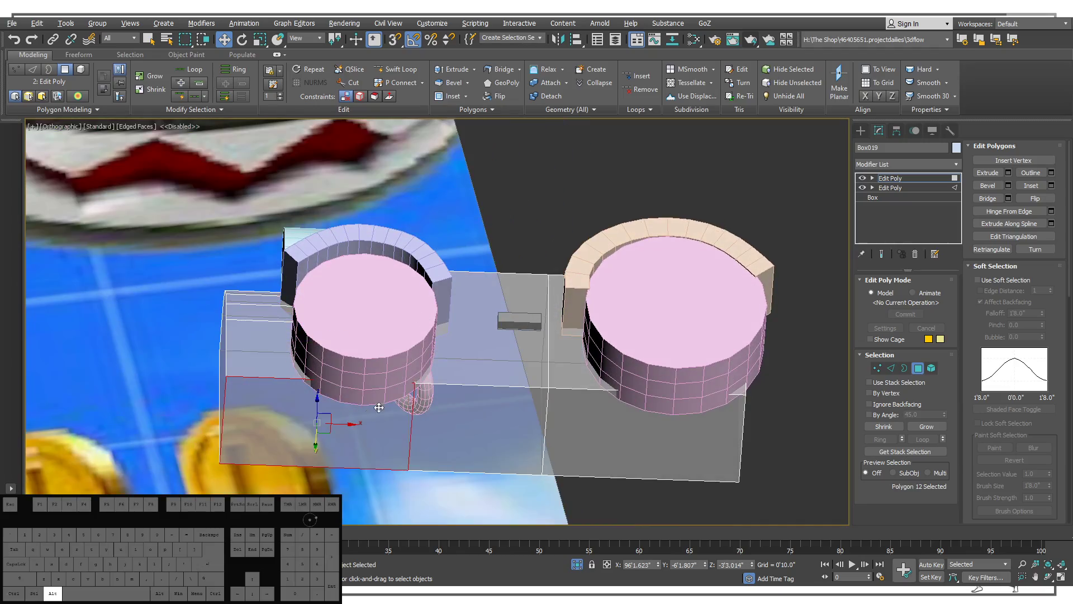
alt+middle_drag(471, 378, 508, 366)
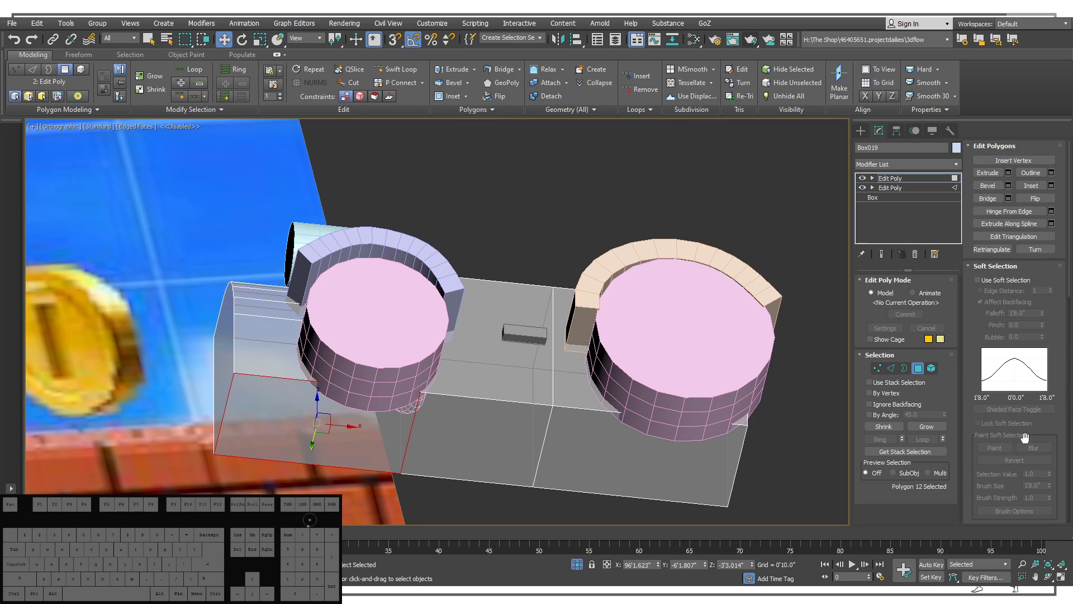
scroll(1045, 419, down, 5)
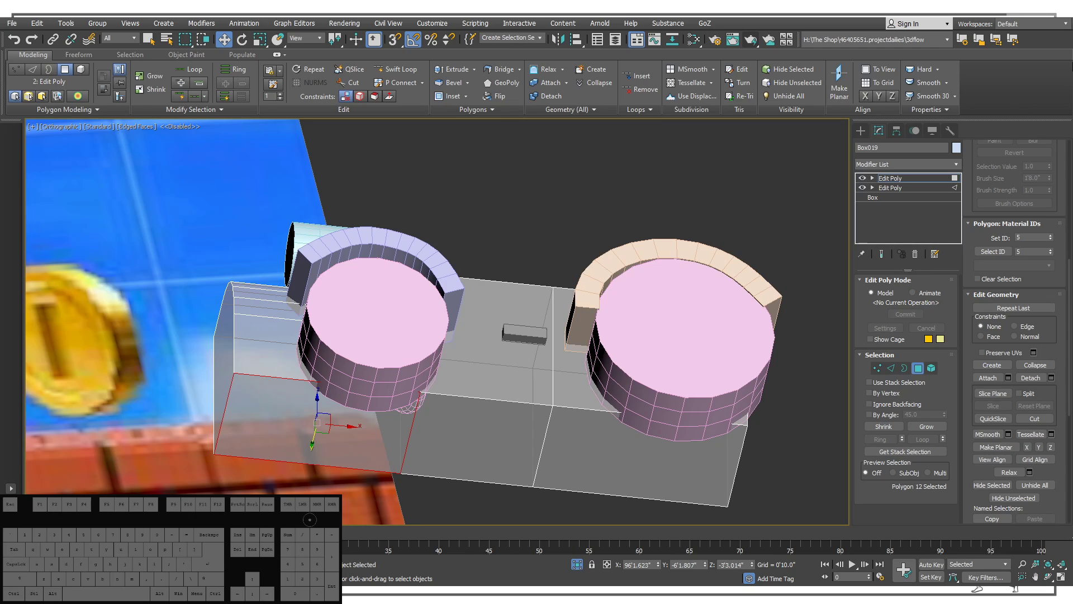
key(f)
key(ctrl+d)
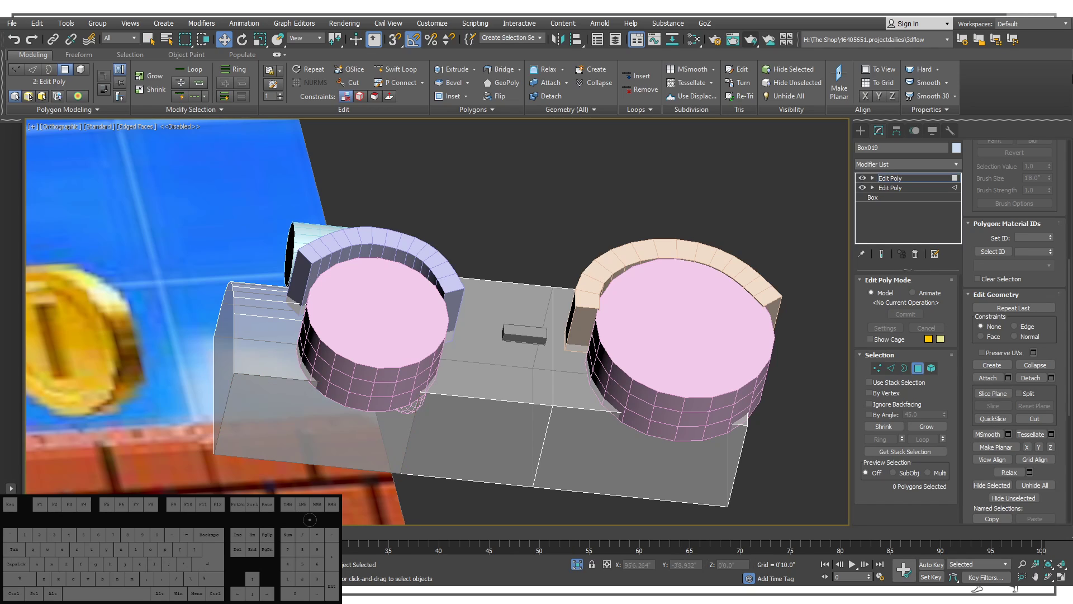
Select the floor object and move its two rear vertices lengthwise to the rear end of the car body.
click(861, 131)
click(485, 346)
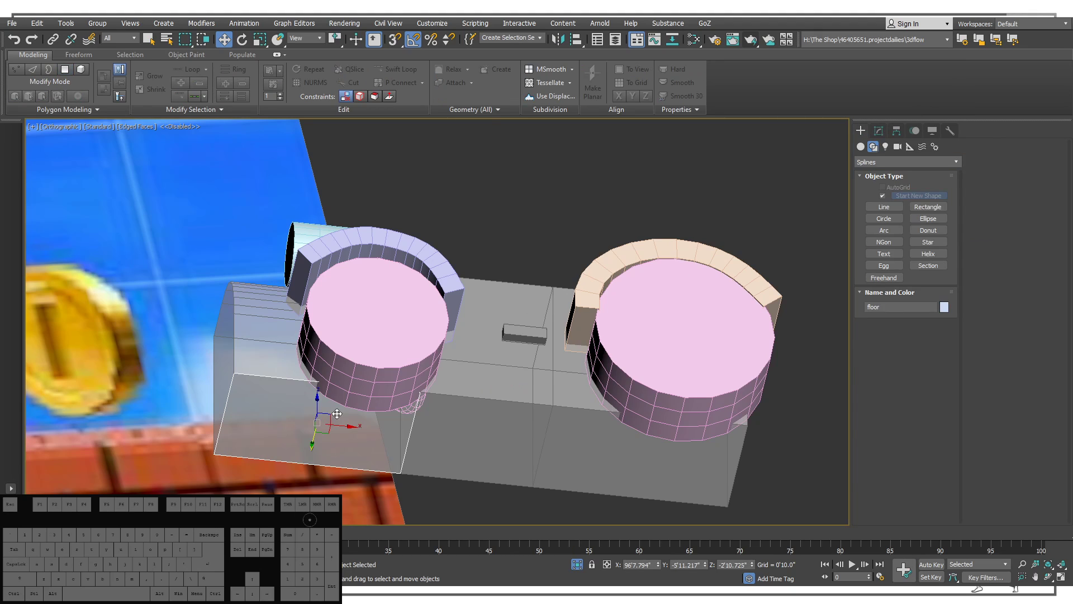
click(879, 130)
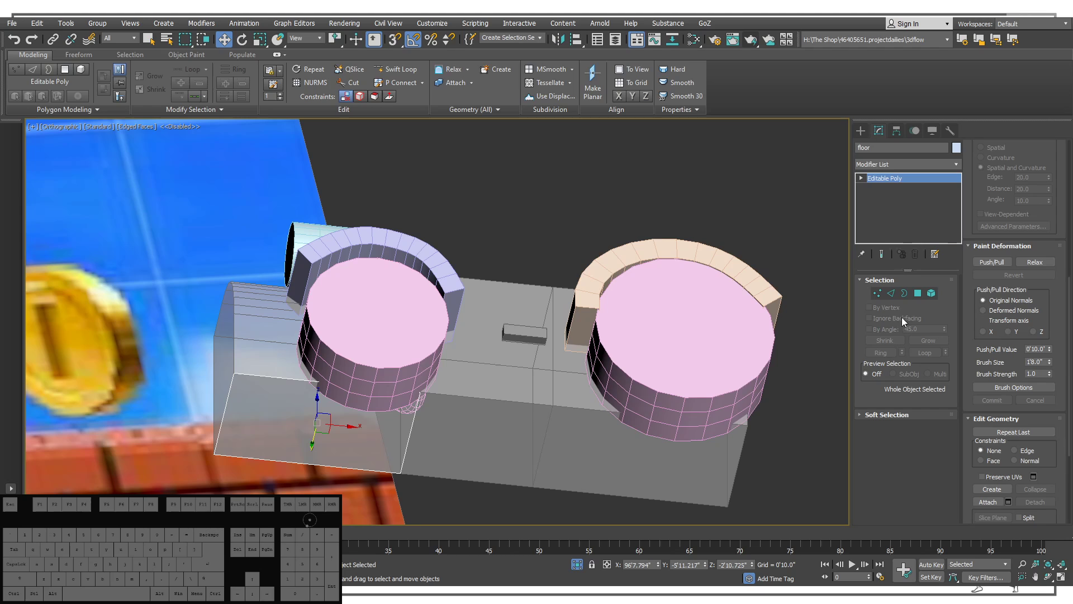
click(876, 293)
click(411, 432)
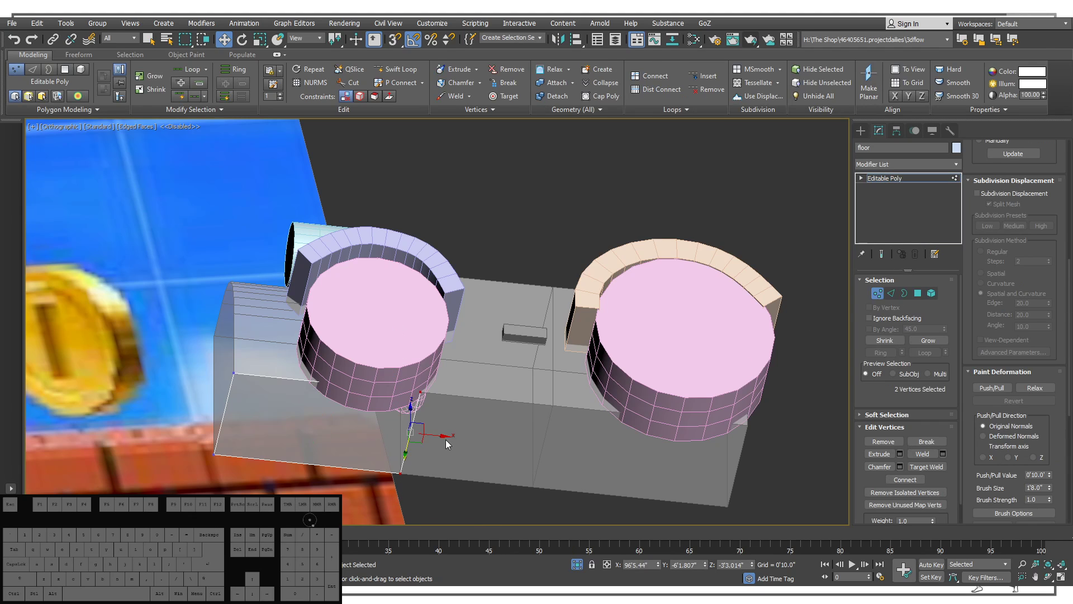
drag(440, 439, 767, 454)
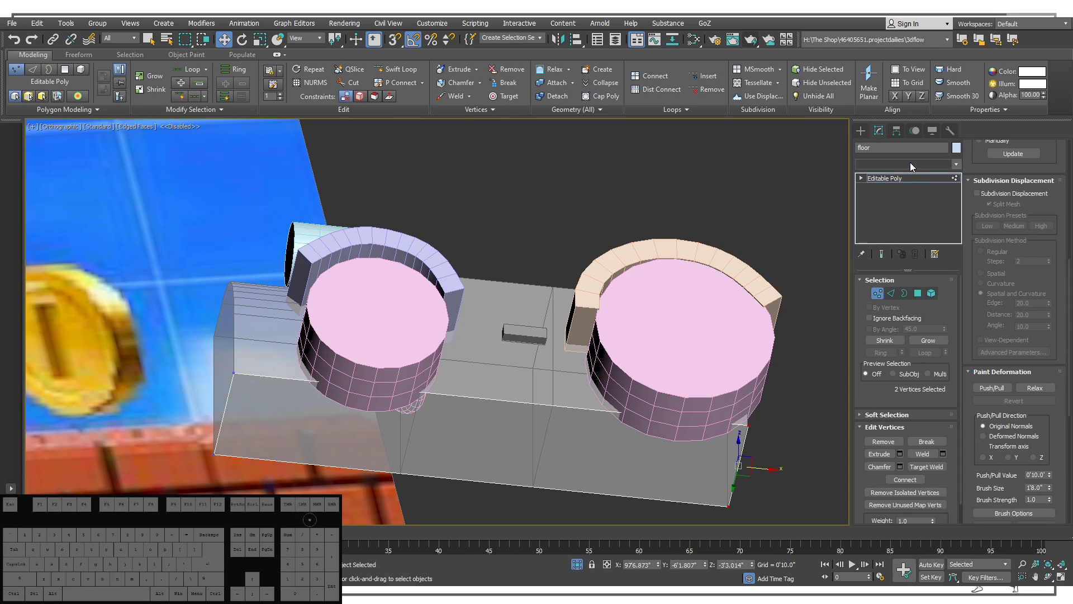
Give the floor thickness with a Shell modifier at an outer amount of 0'0.3" and check it against the reference car.
click(887, 223)
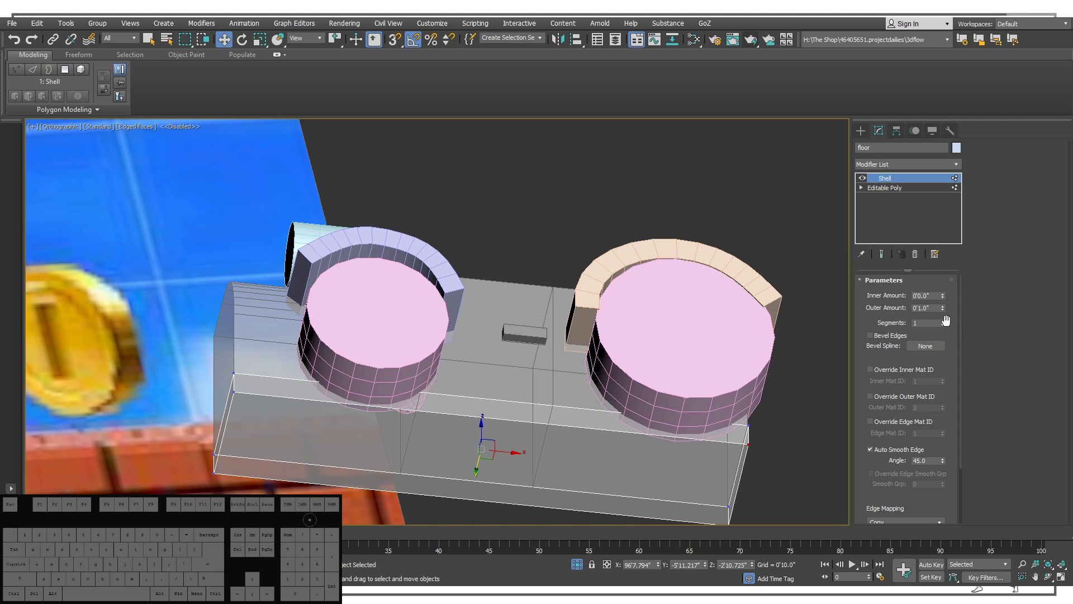
drag(942, 308, 943, 354)
alt+middle_drag(606, 363, 699, 393)
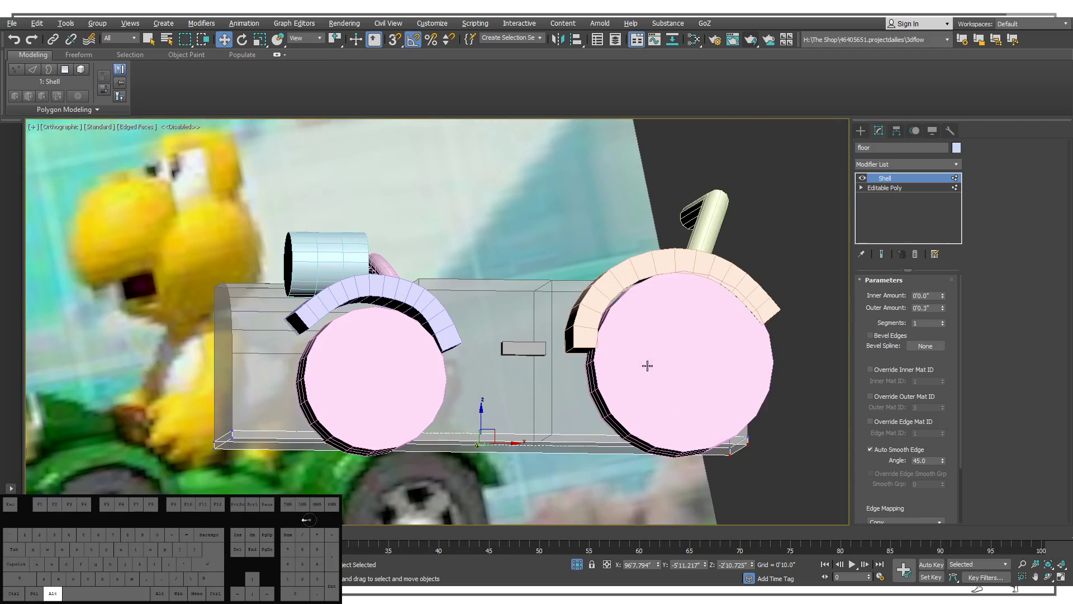
alt+middle_drag(647, 364, 543, 378)
middle_drag(449, 394, 757, 324)
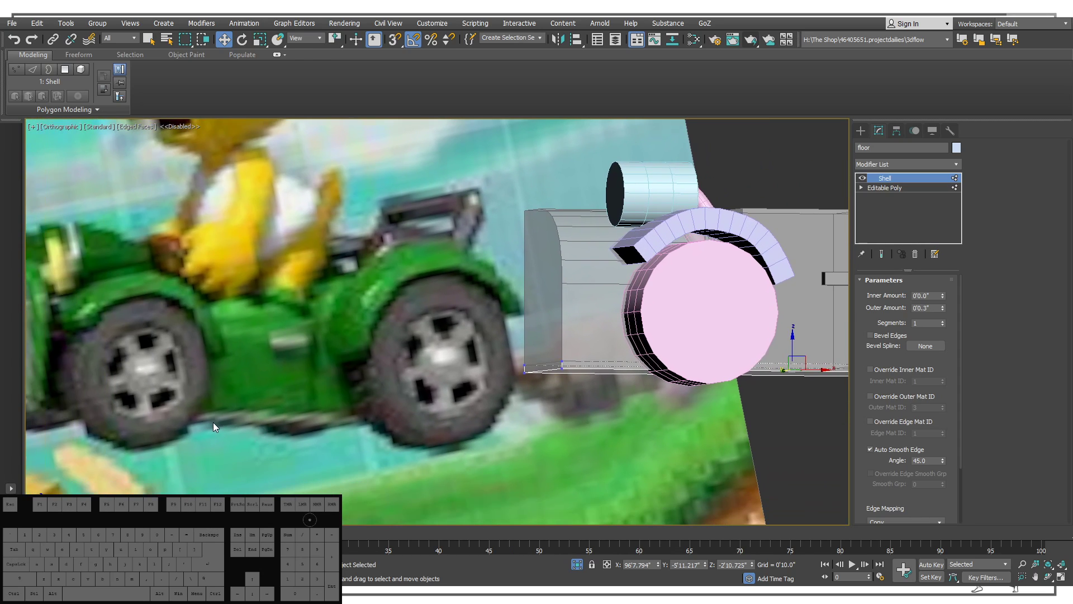
middle_drag(301, 417, 365, 398)
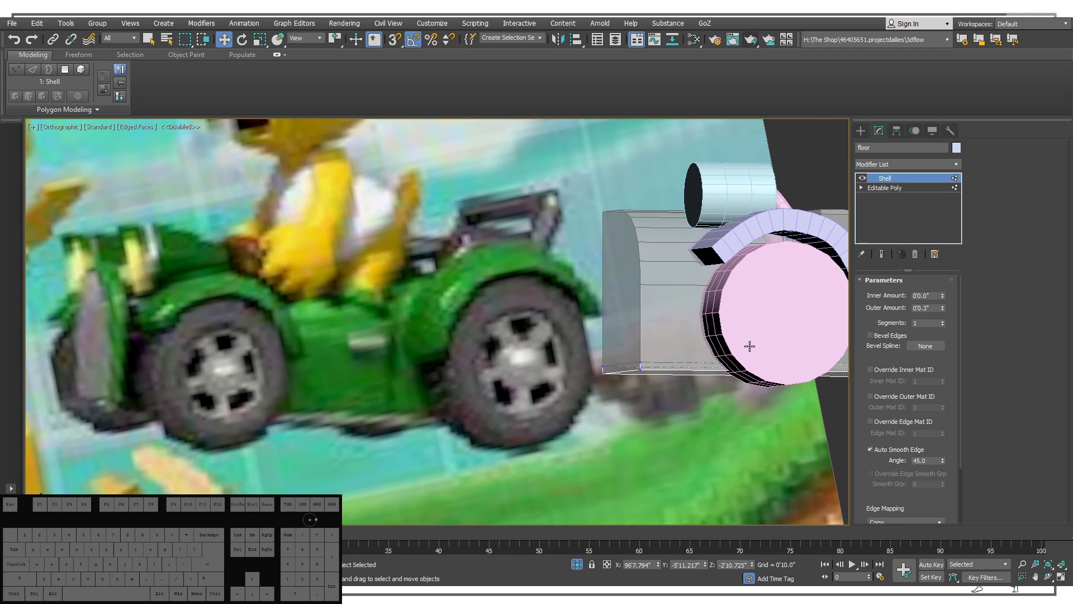
alt+middle_drag(747, 347, 724, 341)
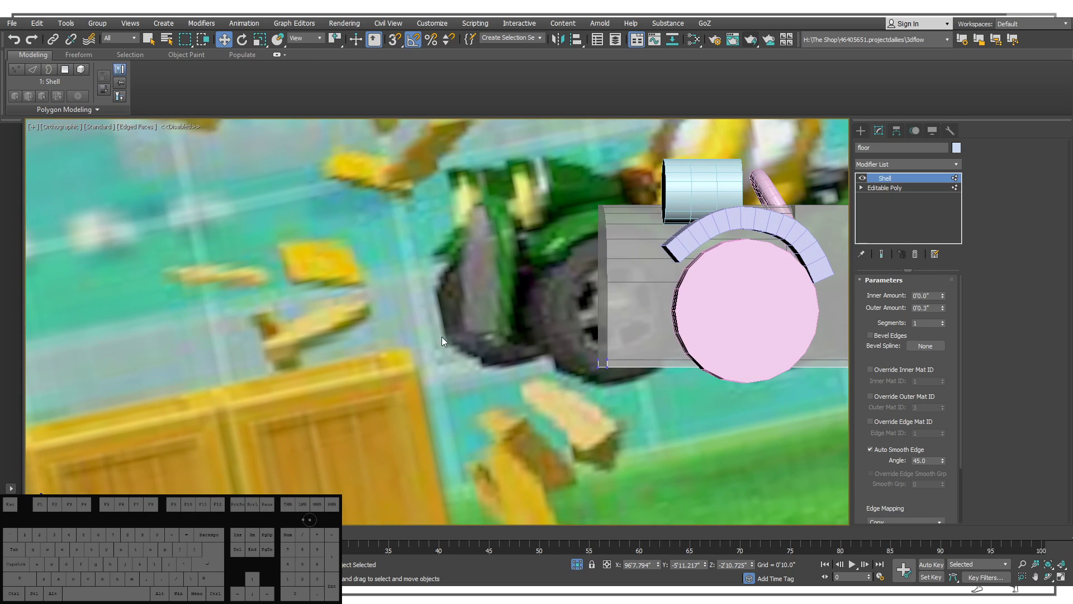
In the Front view, move the vertices at the body box's small-wheel end about 1" inward from the floor's edge.
alt+middle_drag(501, 346, 604, 341)
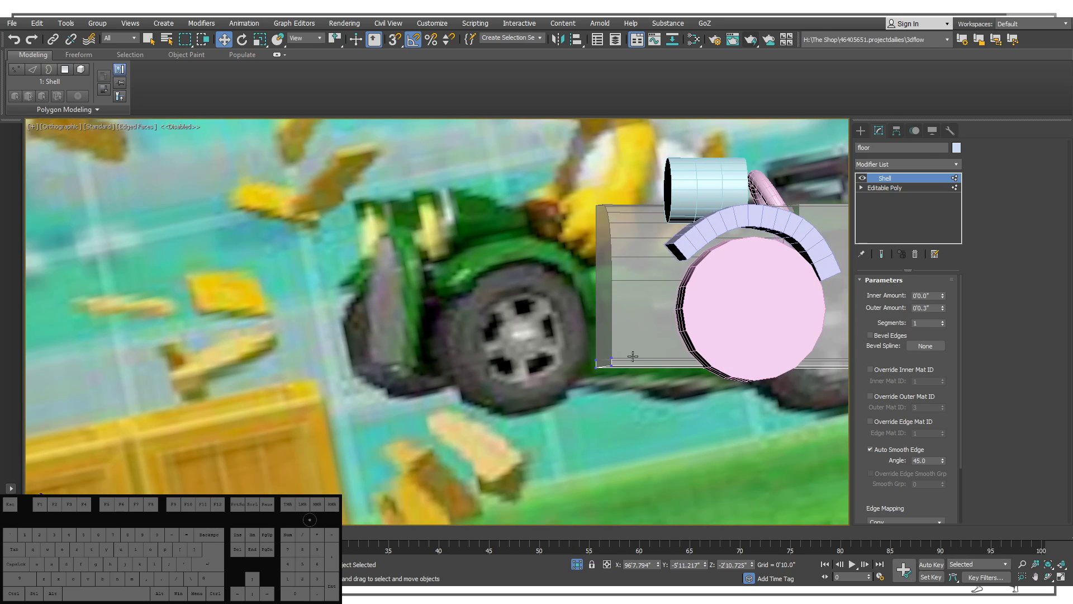
alt+middle_drag(649, 366, 677, 383)
key(f)
scroll(573, 349, down, 2)
middle_drag(535, 338, 597, 364)
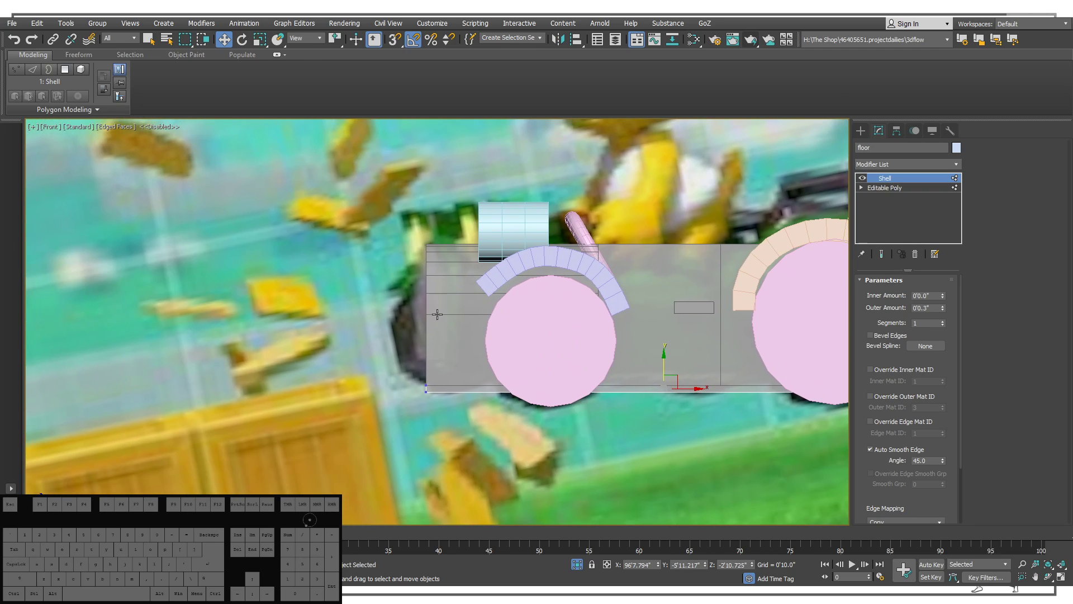
click(859, 131)
click(441, 306)
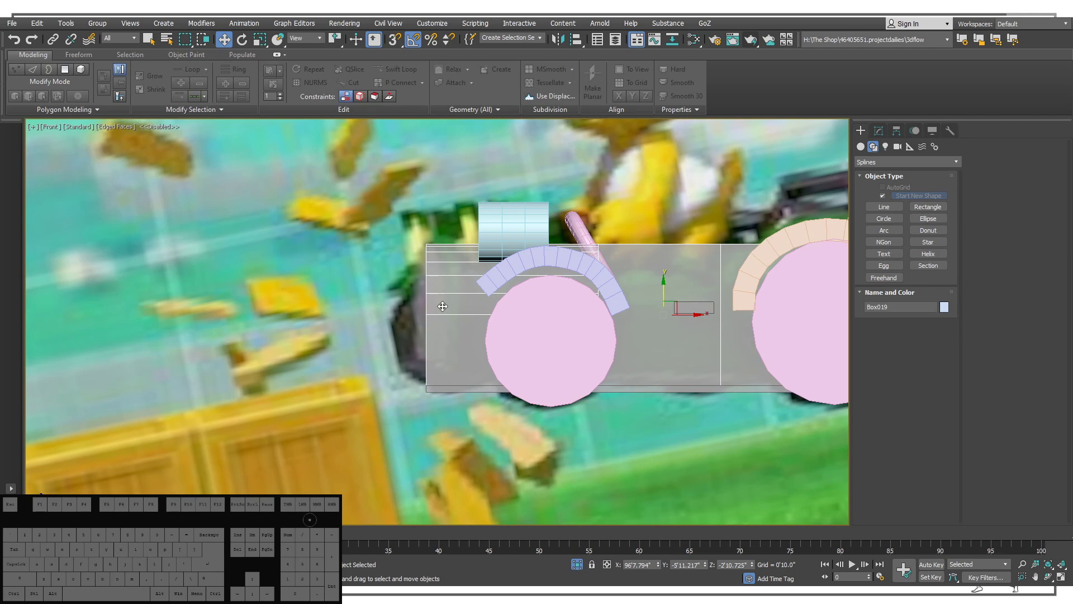
key(1)
drag(390, 217, 449, 455)
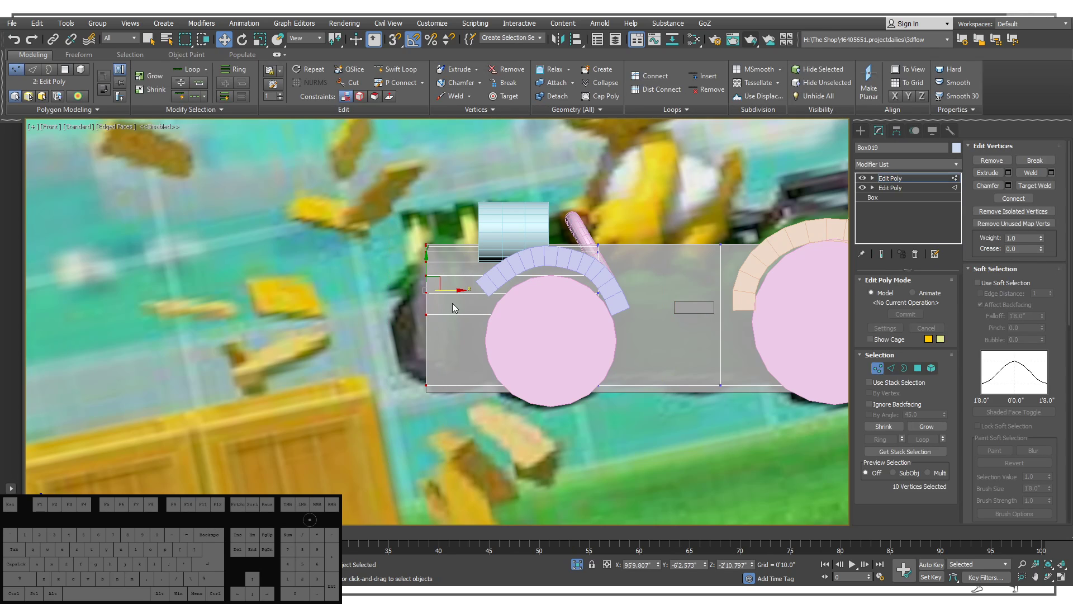
drag(456, 290, 486, 291)
middle_drag(490, 295, 439, 313)
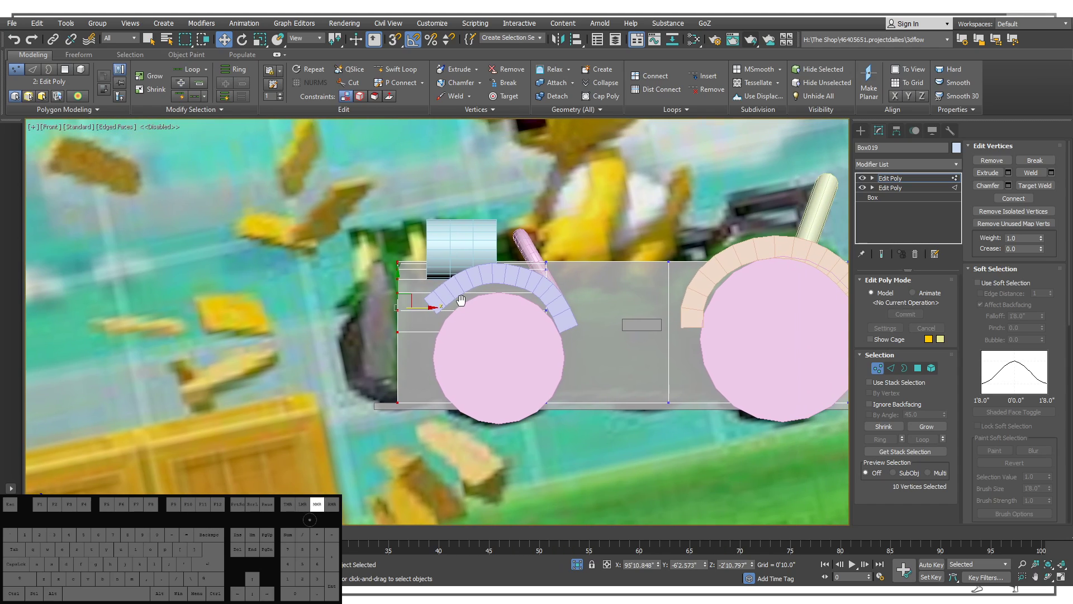
Shift the cylinder above the small wheel about 0.5" toward the vehicle's front and add an Edit Poly modifier to it.
click(861, 130)
click(447, 250)
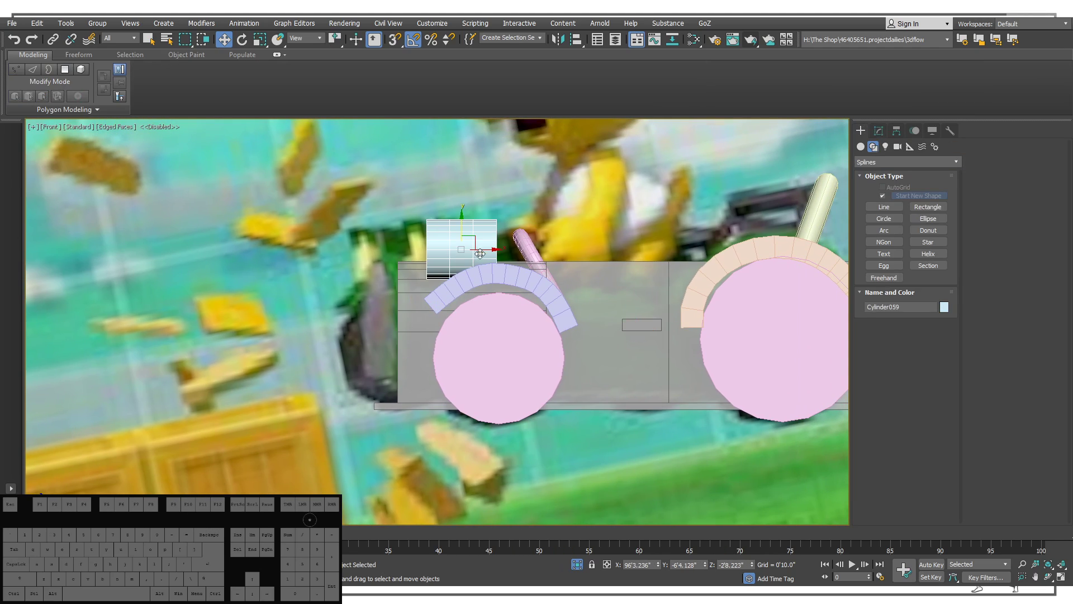
mouse_move(480, 249)
mouse_down()
mouse_move(433, 252)
mouse_move(470, 256)
mouse_up()
click(879, 131)
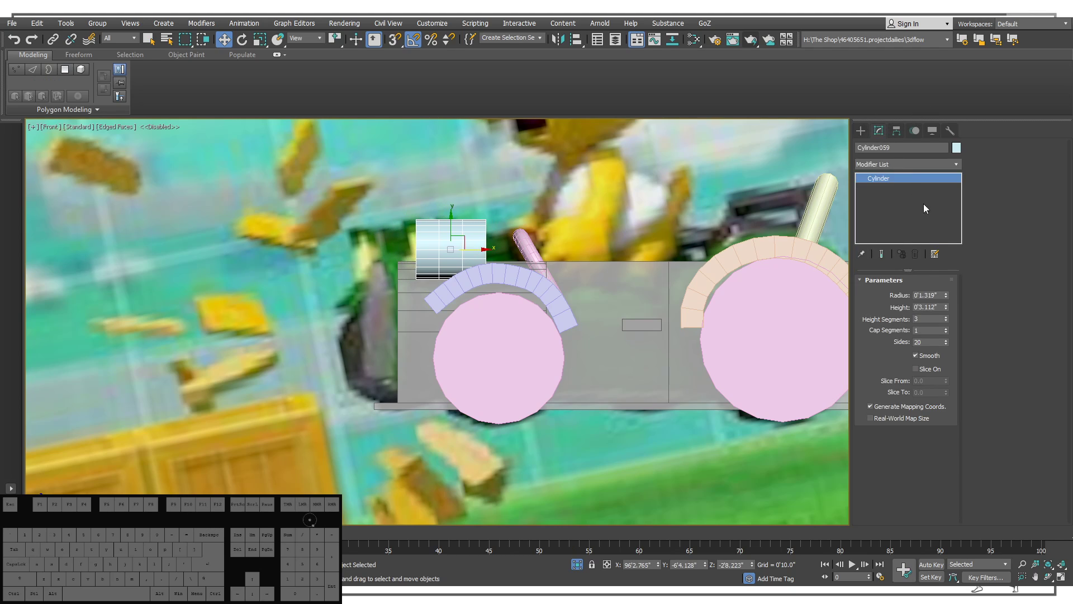
click(922, 162)
key(e)
click(874, 205)
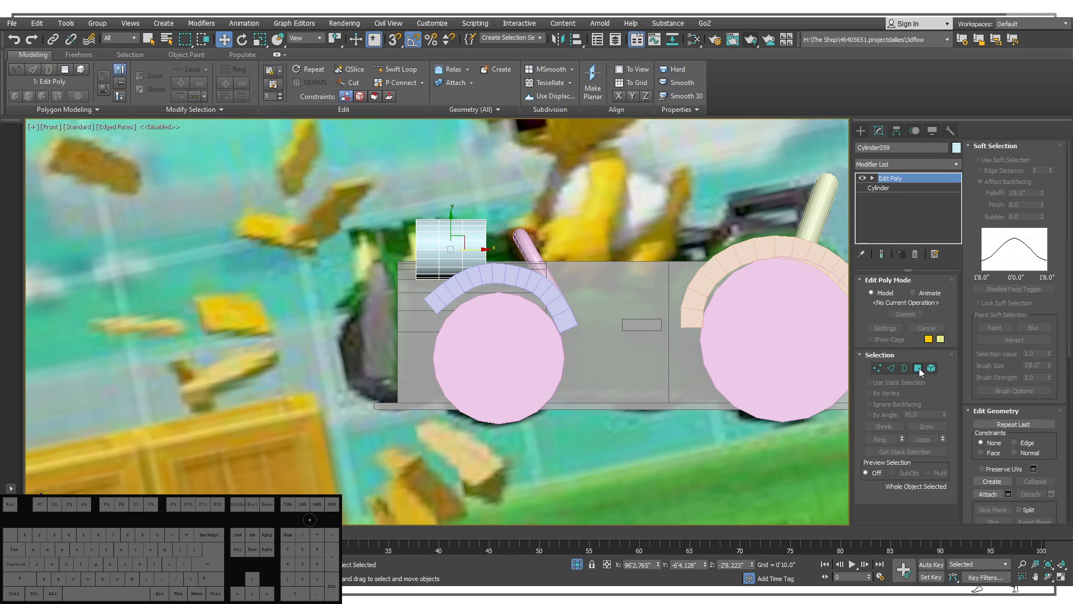
Taper the cylinder by extending its rear vertex ring toward the driver, scaling the ring down and lowering it about 0.6".
click(877, 367)
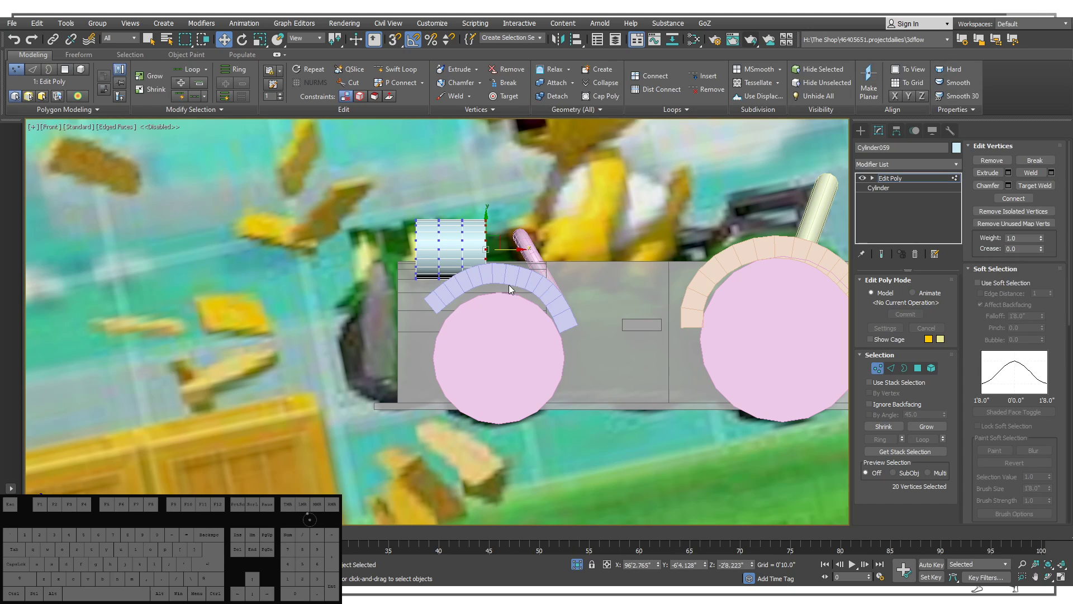
drag(515, 252, 564, 253)
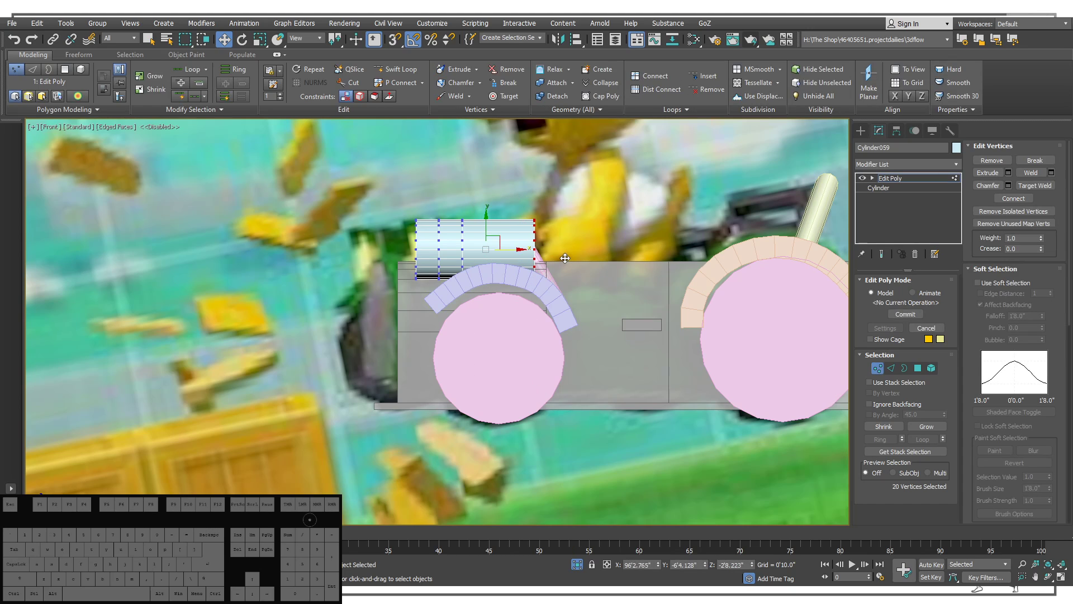
key(r)
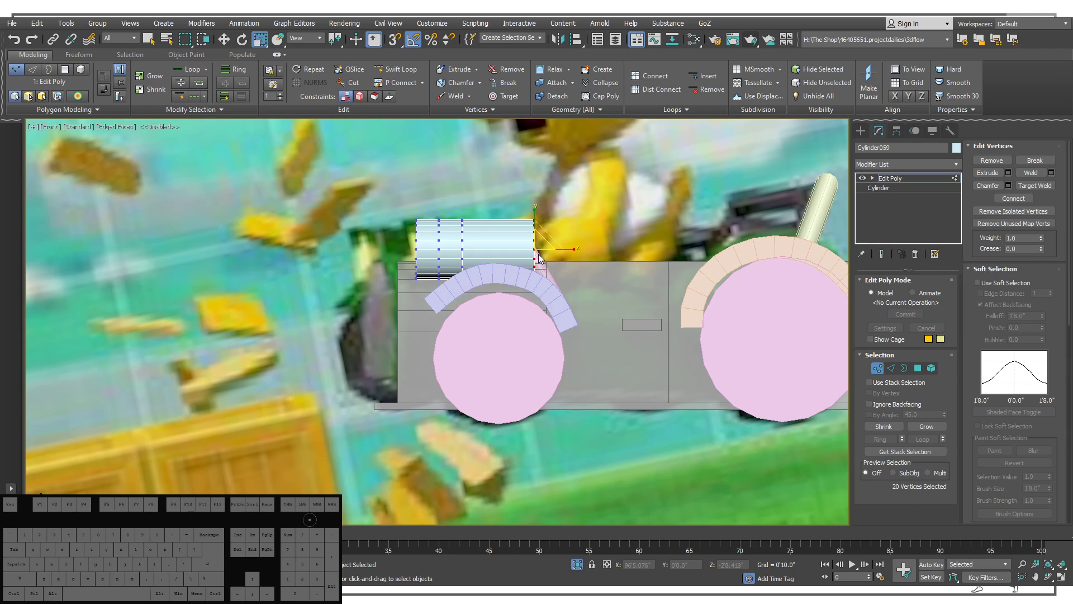
drag(539, 246, 547, 314)
key(w)
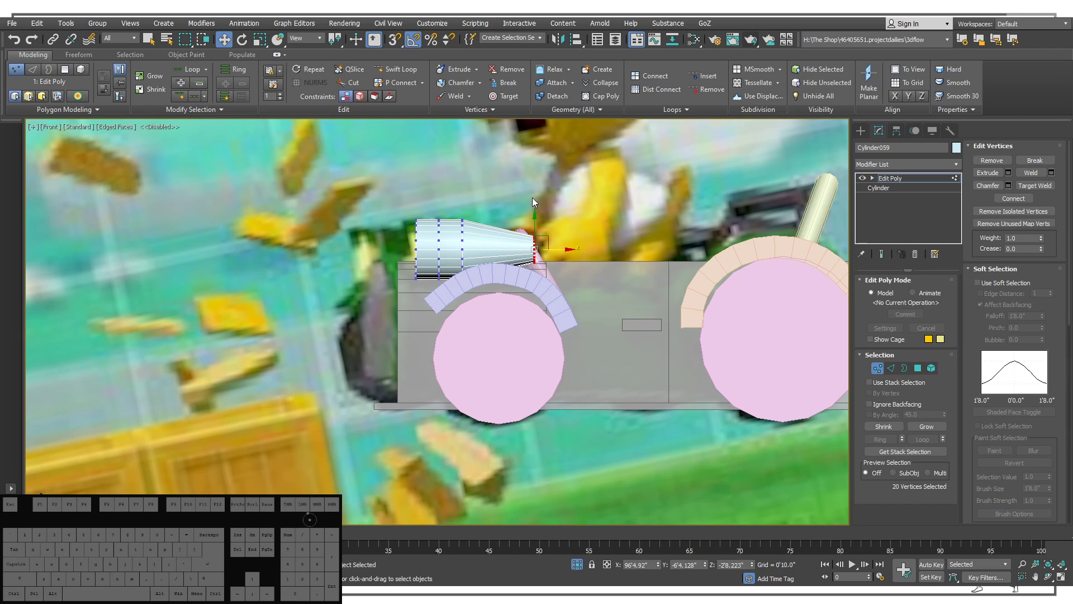
drag(535, 221, 539, 233)
middle_drag(417, 229, 480, 245)
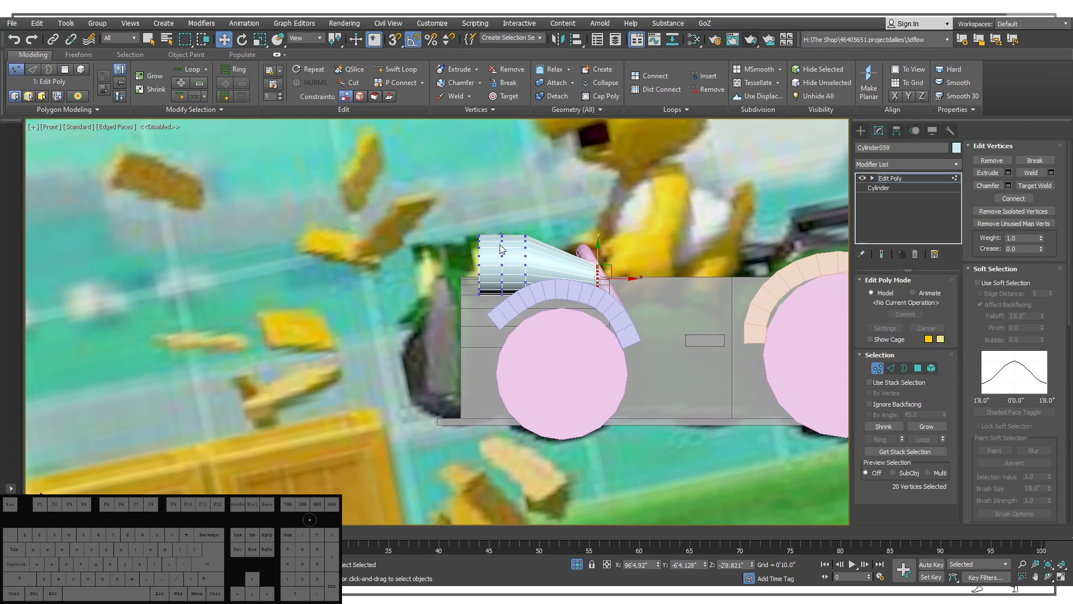
Remove the cylinder's inner edge loop where the taper begins.
key(2)
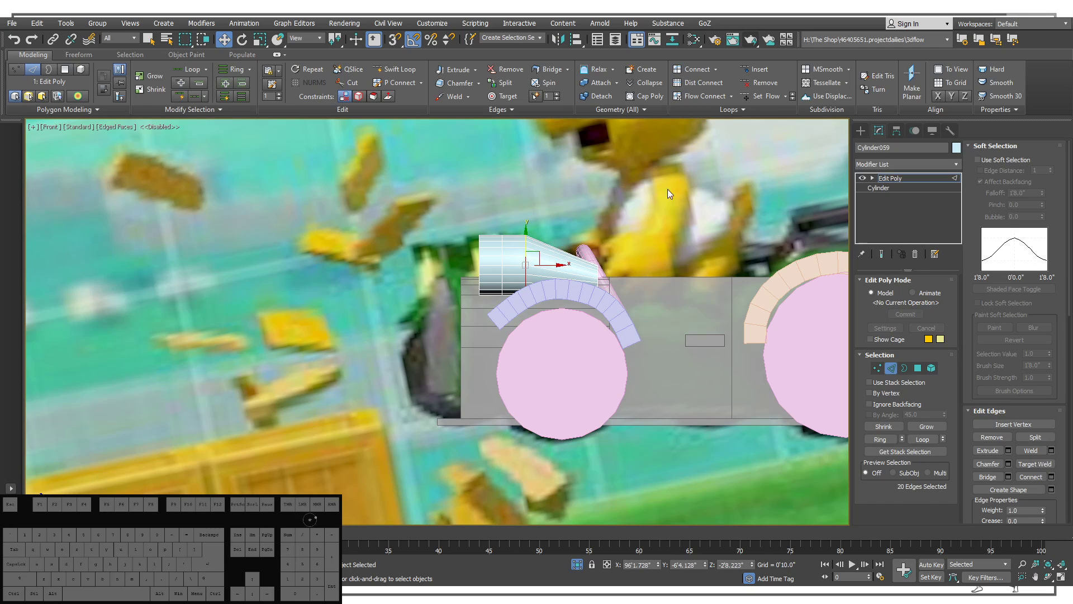
key(ctrl+d)
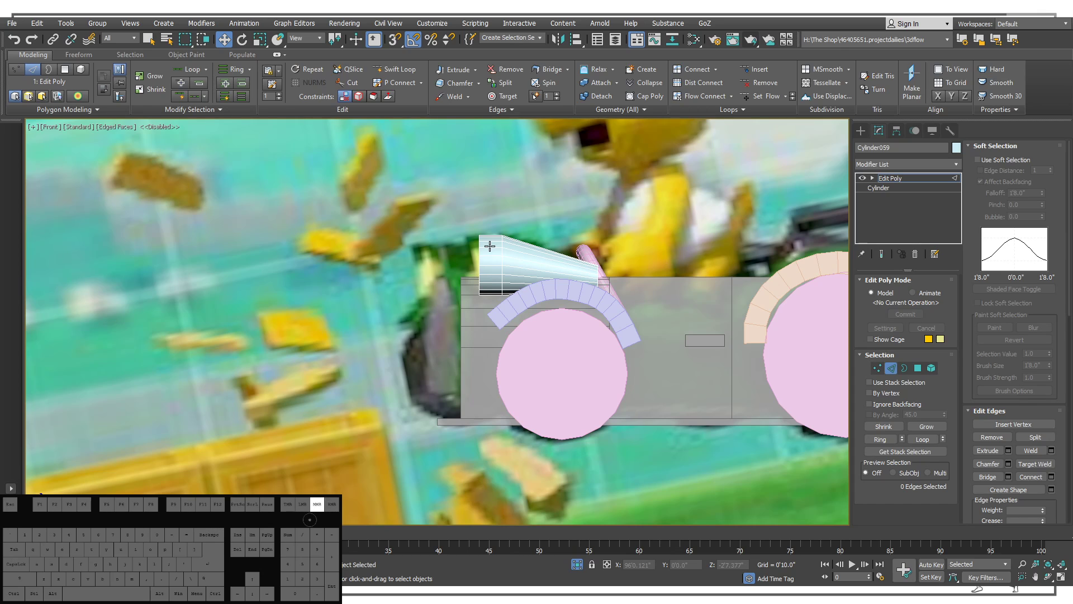
middle_drag(489, 246, 516, 272)
scroll(516, 272, up, 2)
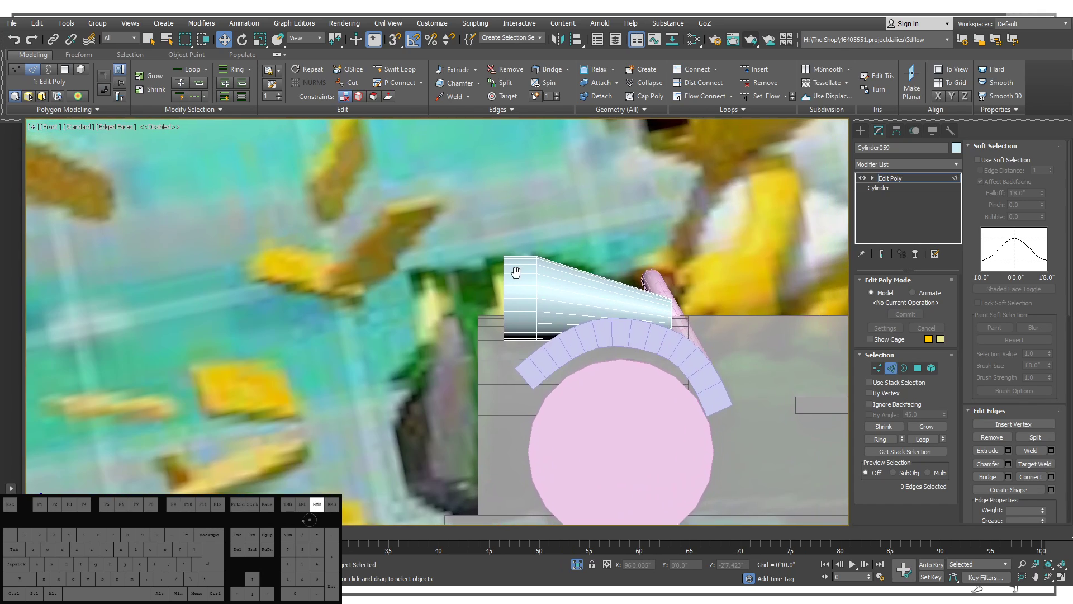
scroll(509, 274, down, 3)
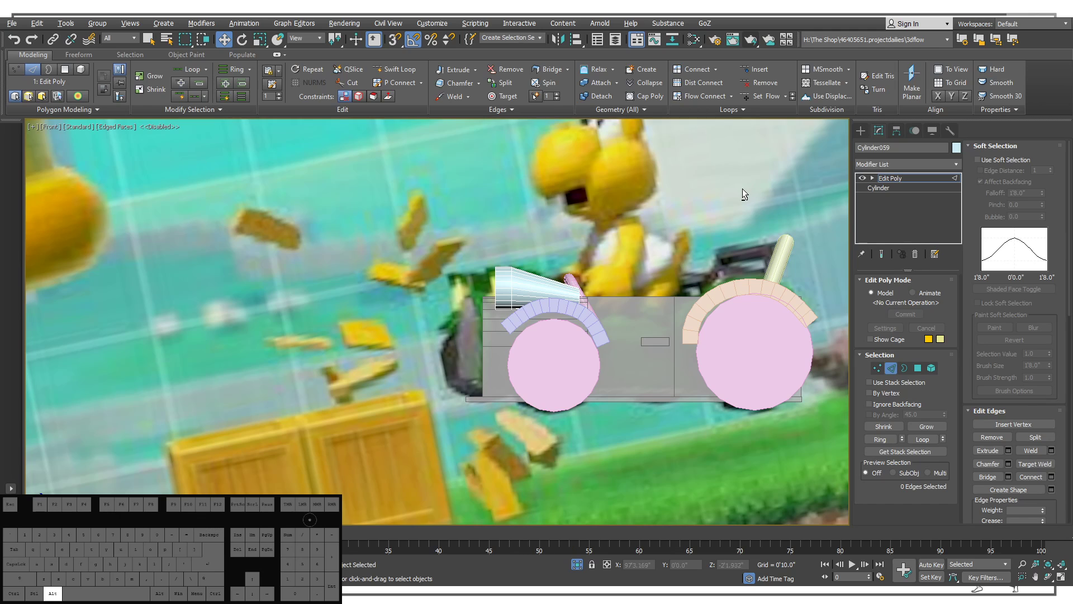
mouse_move(505, 282)
middle_down()
mouse_move(535, 272)
mouse_move(485, 285)
middle_up()
scroll(535, 273, up, 4)
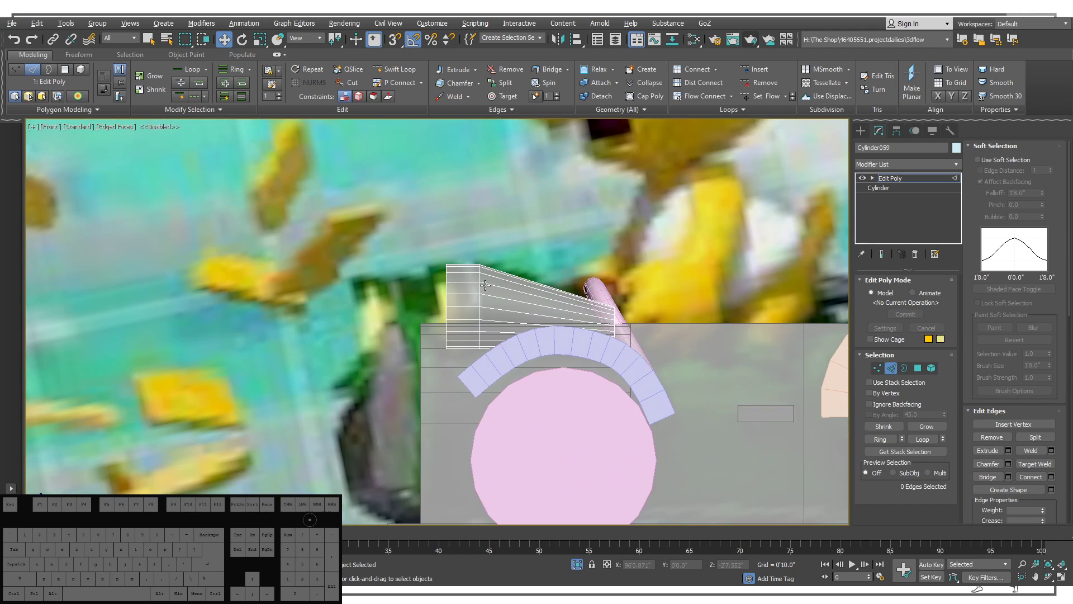
click(860, 130)
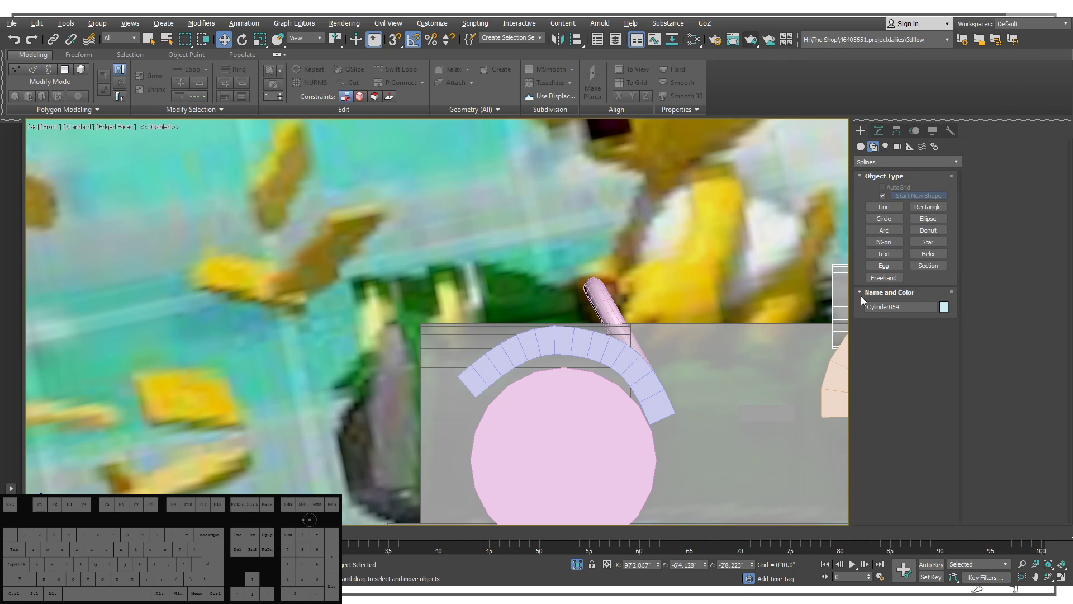
scroll(523, 299, down, 8)
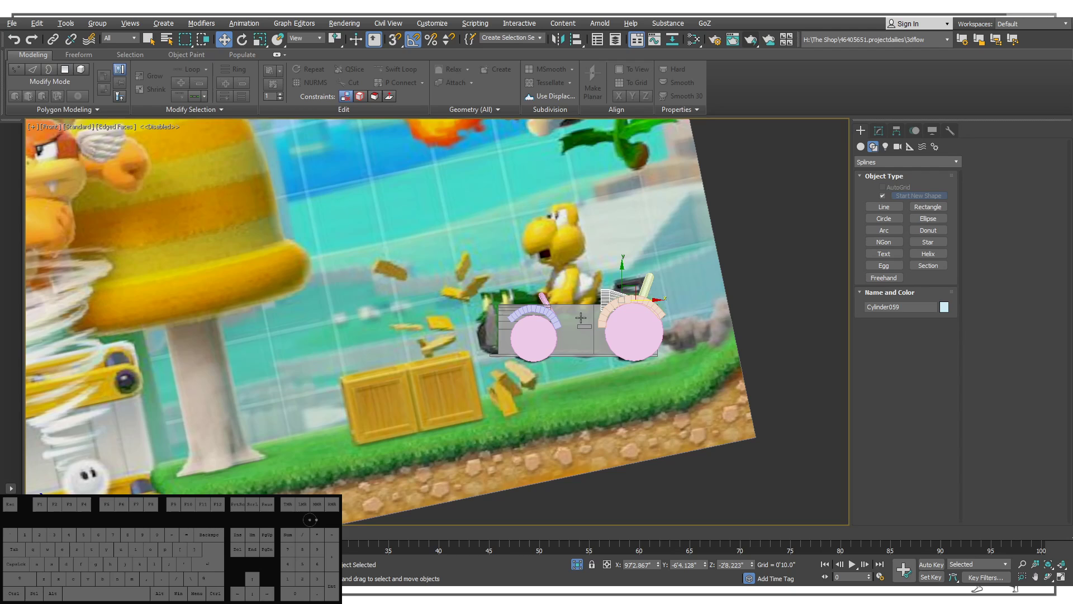
scroll(532, 318, up, 4)
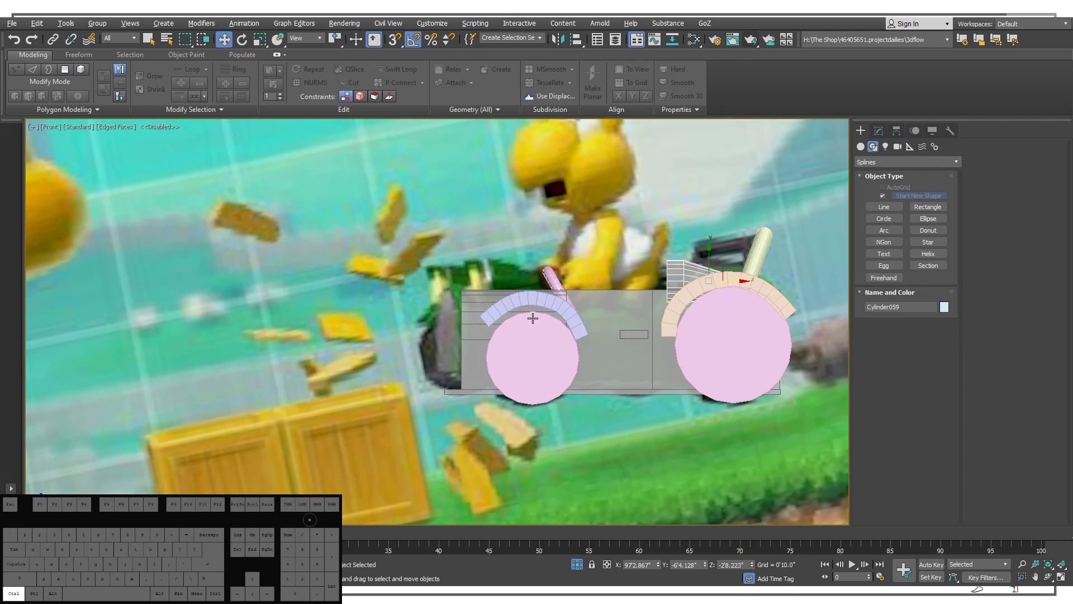
key(ctrl+z)
Select the tapered cylinder's large front cap polygon and scale it up uniformly to about 107%.
middle_drag(533, 316, 505, 315)
scroll(451, 273, up, 4)
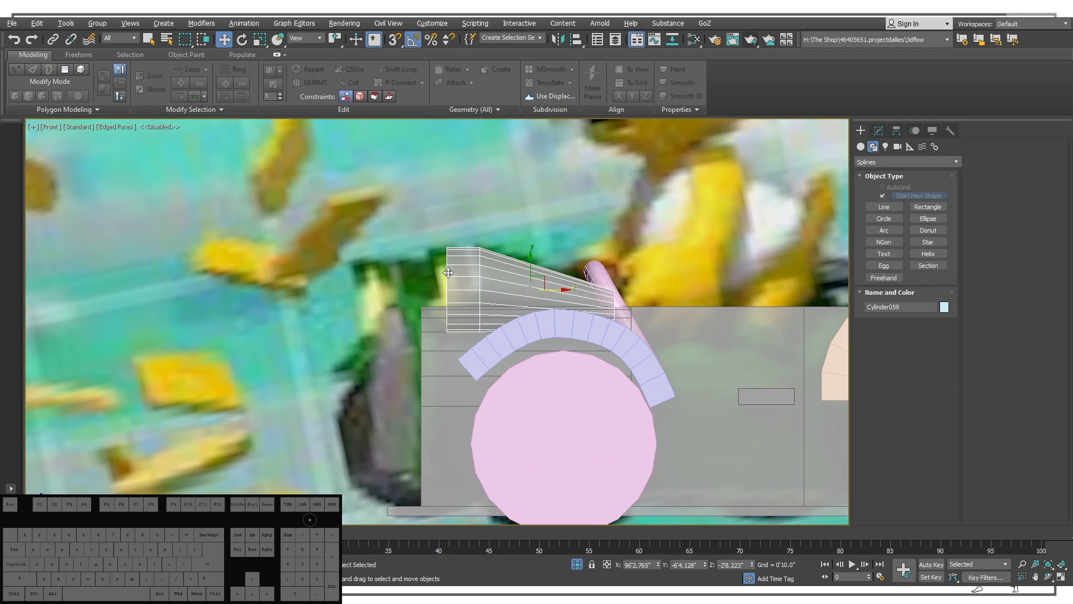
click(878, 130)
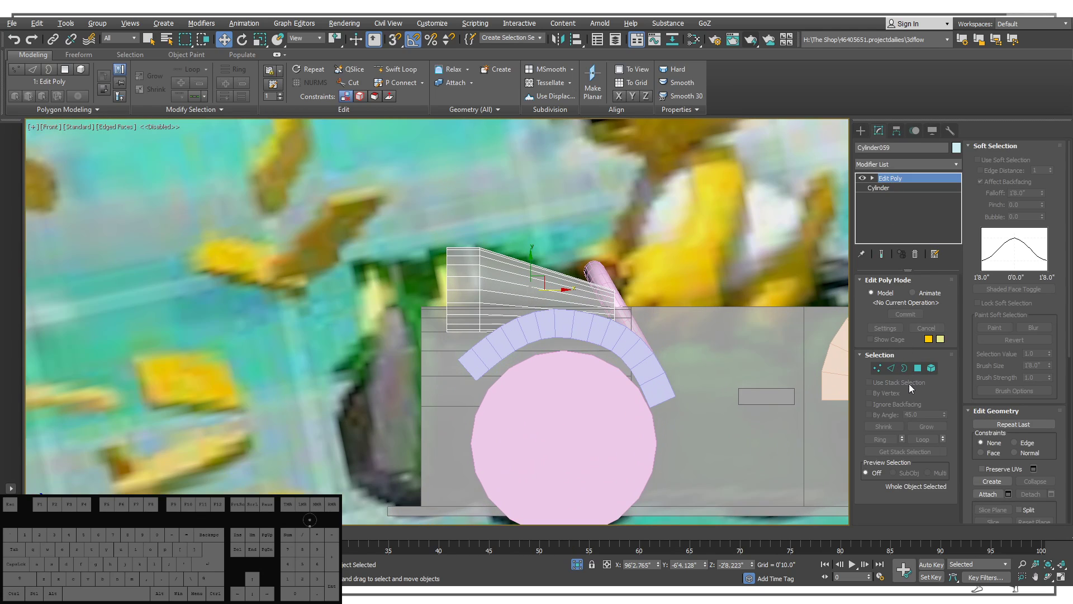
click(917, 368)
alt+middle_drag(542, 323, 581, 327)
click(488, 306)
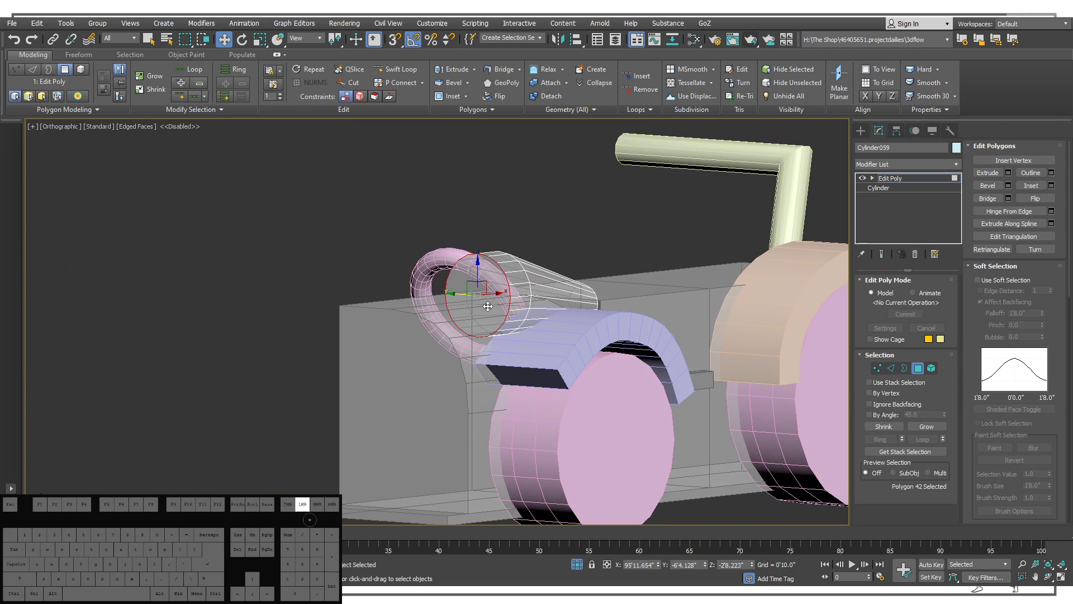
middle_drag(488, 307, 466, 337)
key(r)
drag(457, 322, 458, 316)
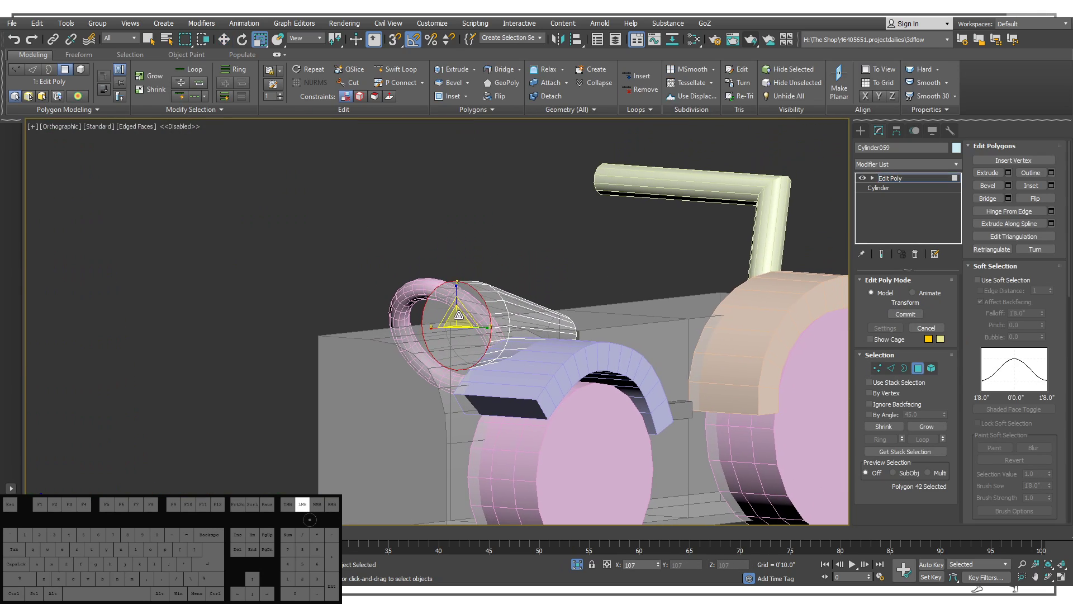
Raise the cylinder's front cap polygon slightly, to Z -2'8.029".
mouse_move(458, 316)
alt+middle_down()
mouse_move(423, 323)
mouse_move(456, 296)
alt+middle_up()
key(w)
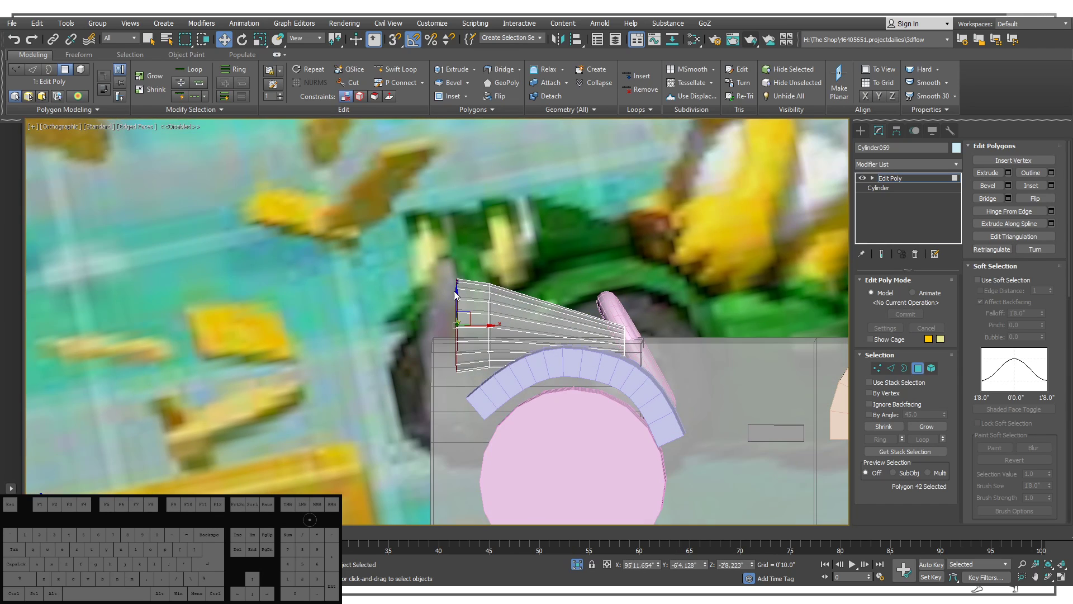
click(453, 287)
key(ctrl+z)
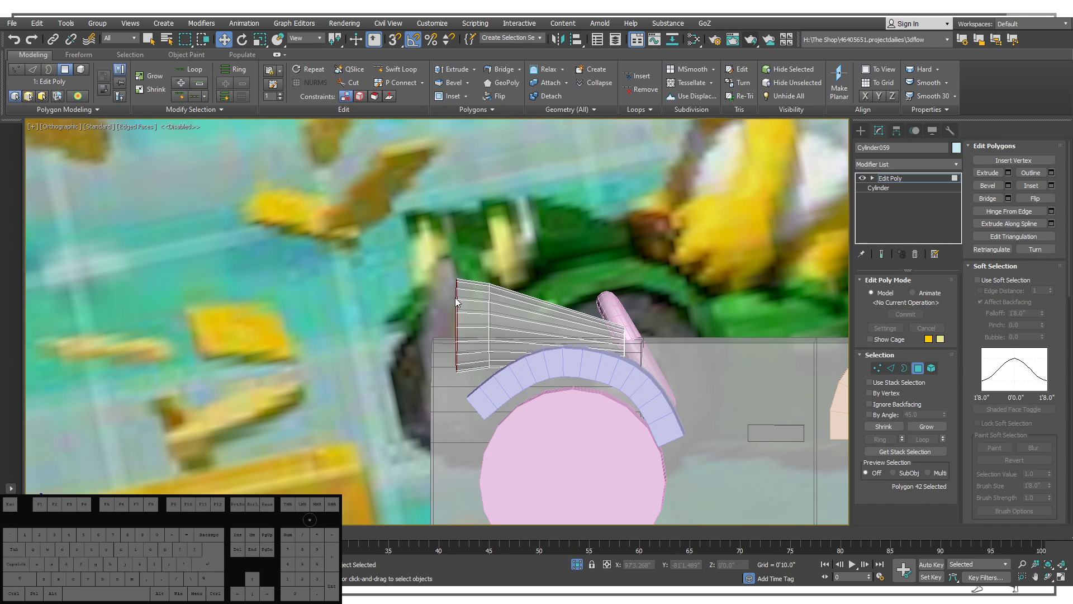
alt+middle_drag(494, 330, 463, 315)
drag(480, 297, 482, 291)
alt+middle_drag(482, 292, 518, 304)
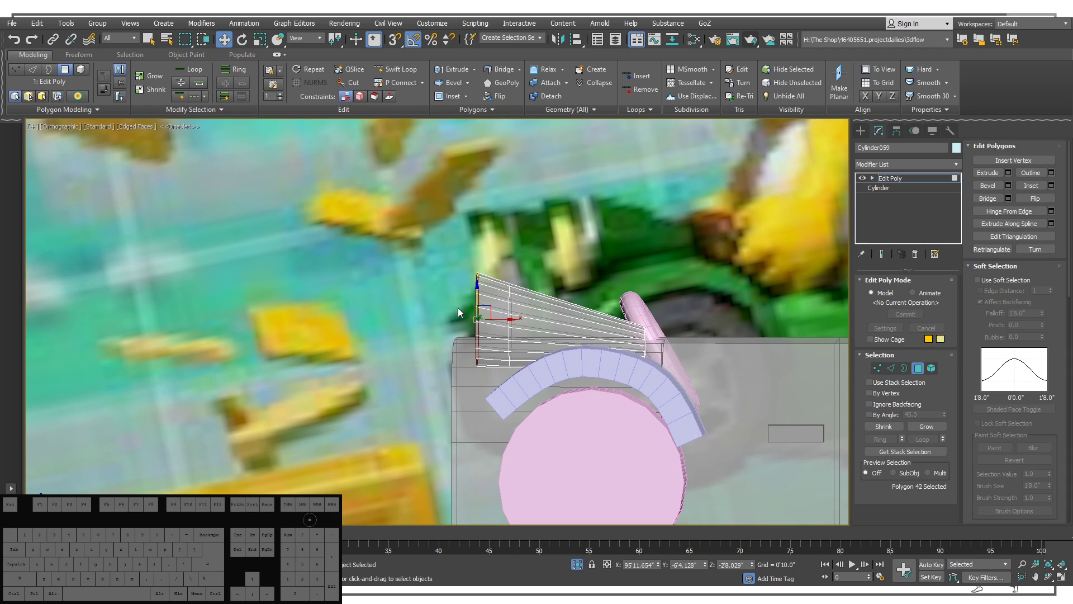
Remove the remaining inner edge loop near the cylinder's large front end.
scroll(496, 311, up, 4)
click(891, 368)
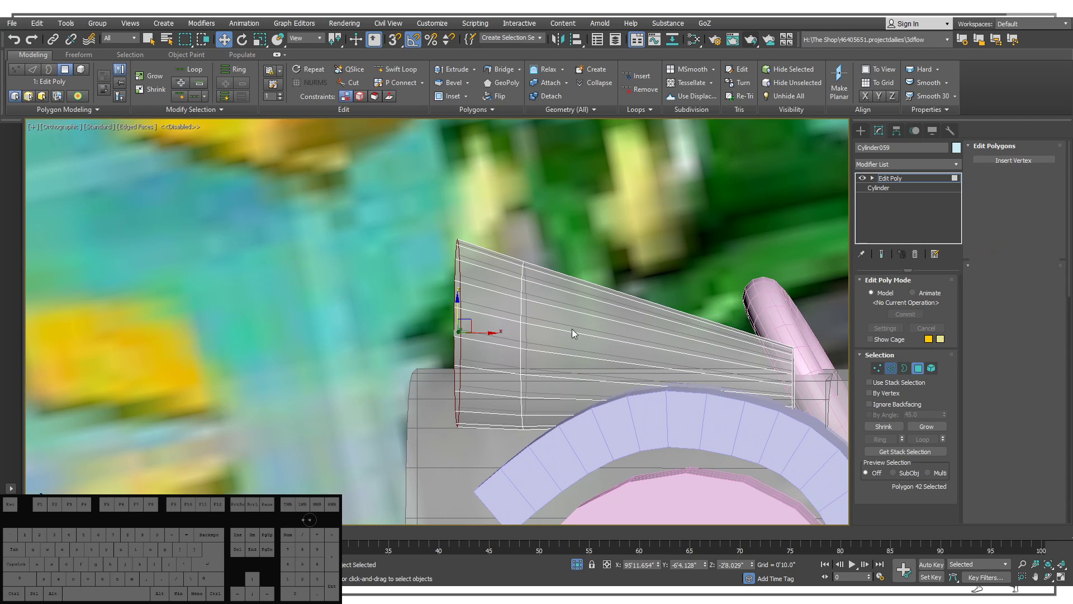
double_click(522, 311)
key(ctrl+d)
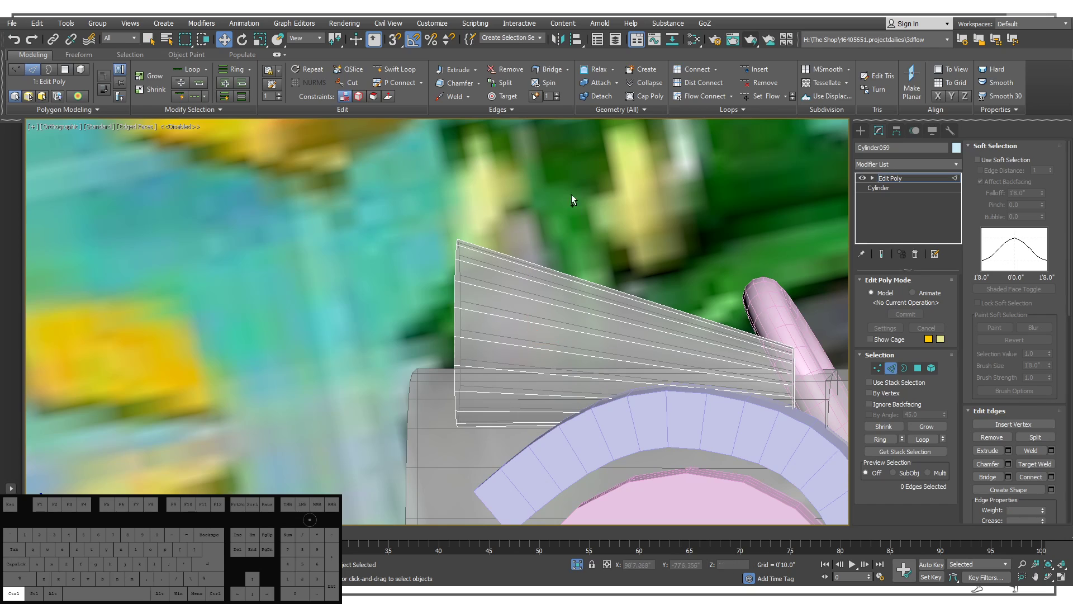
Insert an edge loop about a third of the way along the cylinder with Swift Loop and chamfer it into two loops.
click(531, 297)
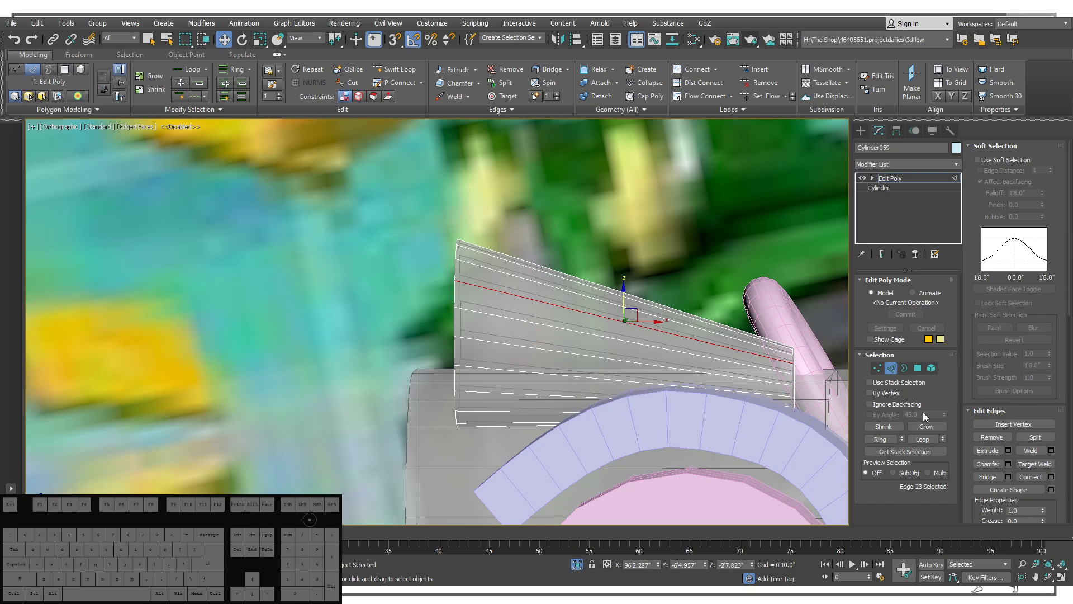
key(shift+alt+w)
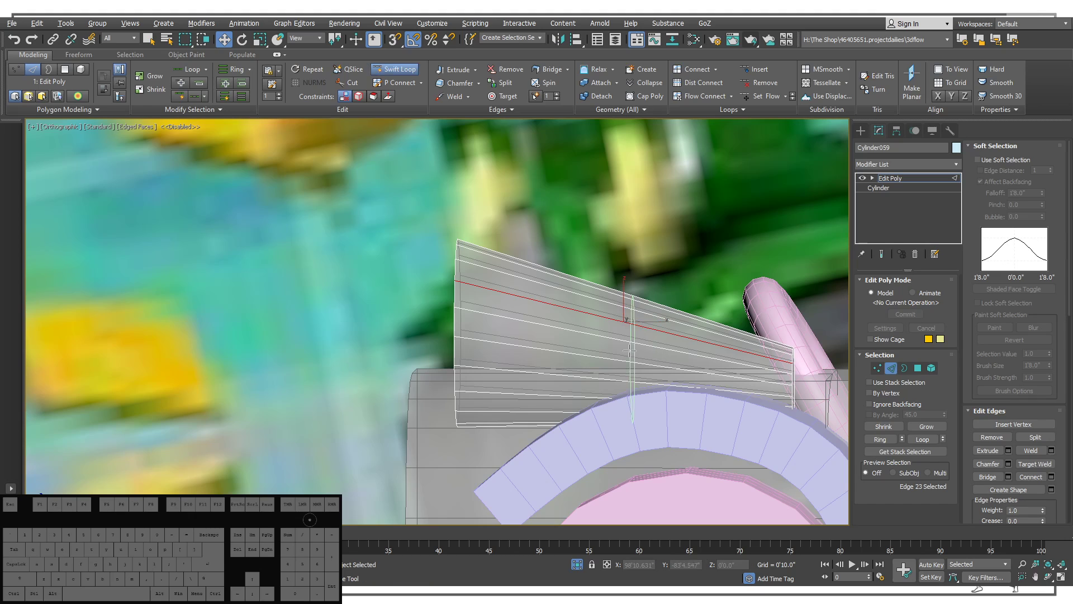
click(560, 330)
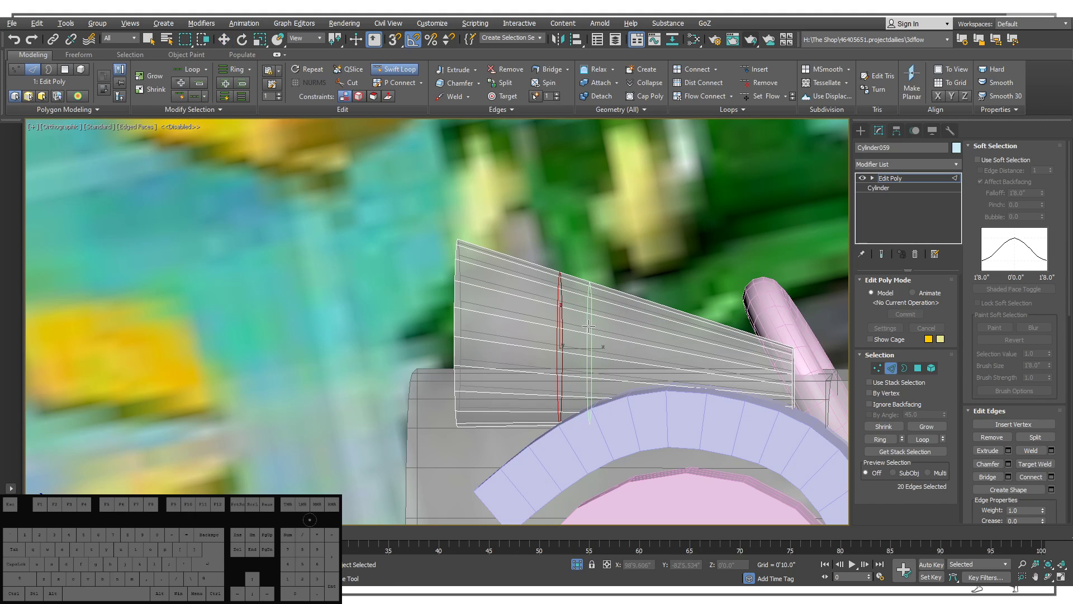
right_click(589, 326)
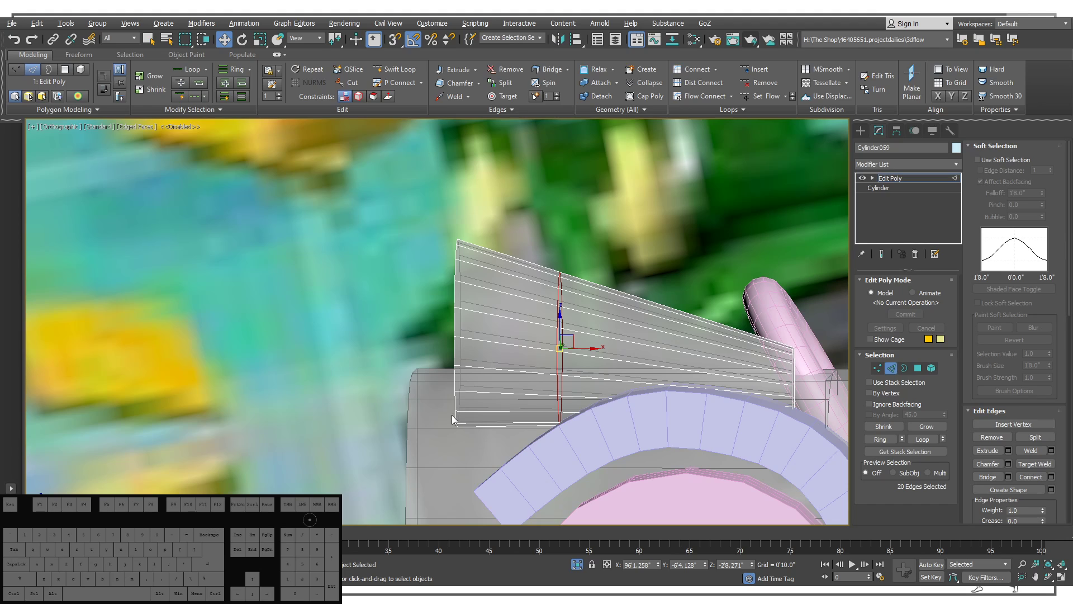
key(ctrl+shift+c)
drag(446, 349, 455, 396)
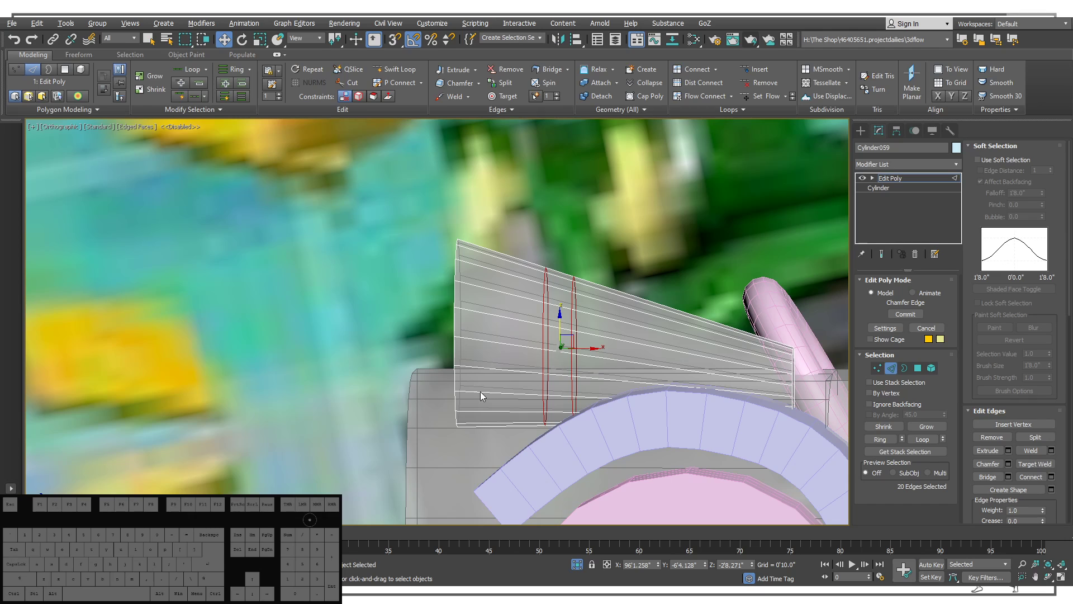
Set the edit constraint to Edge and slide both chamfered edge loops together toward the cylinder's large front end.
right_click(441, 424)
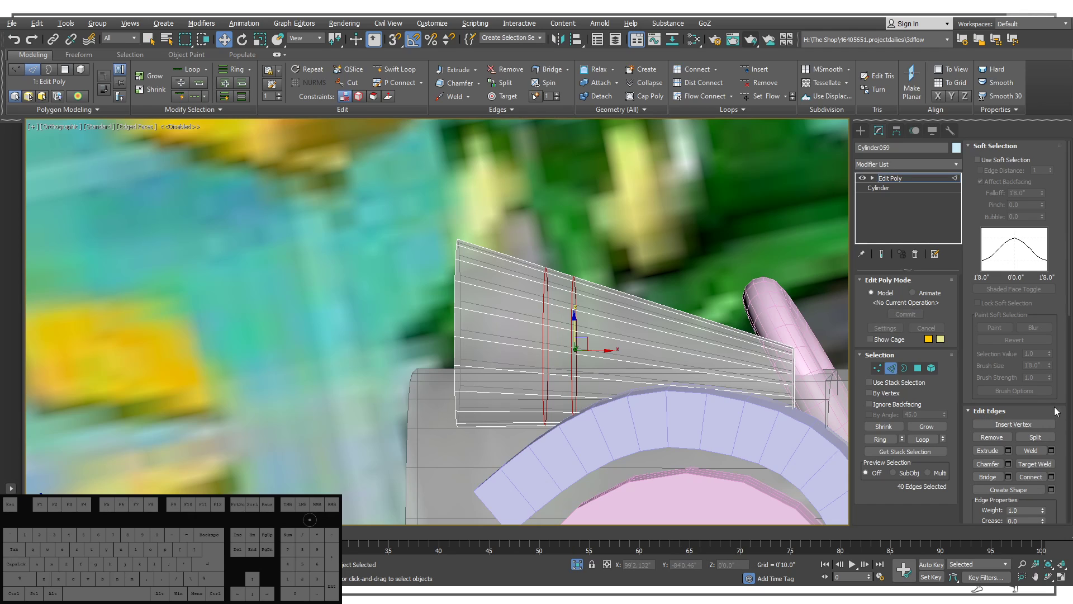
drag(1056, 410, 1014, 271)
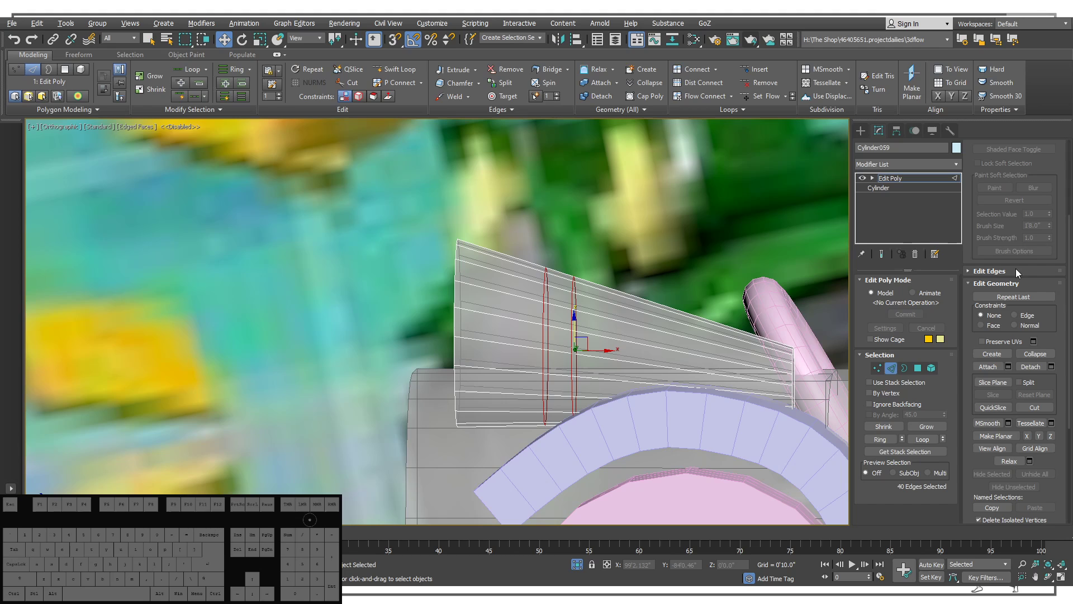
scroll(1044, 380, down, 5)
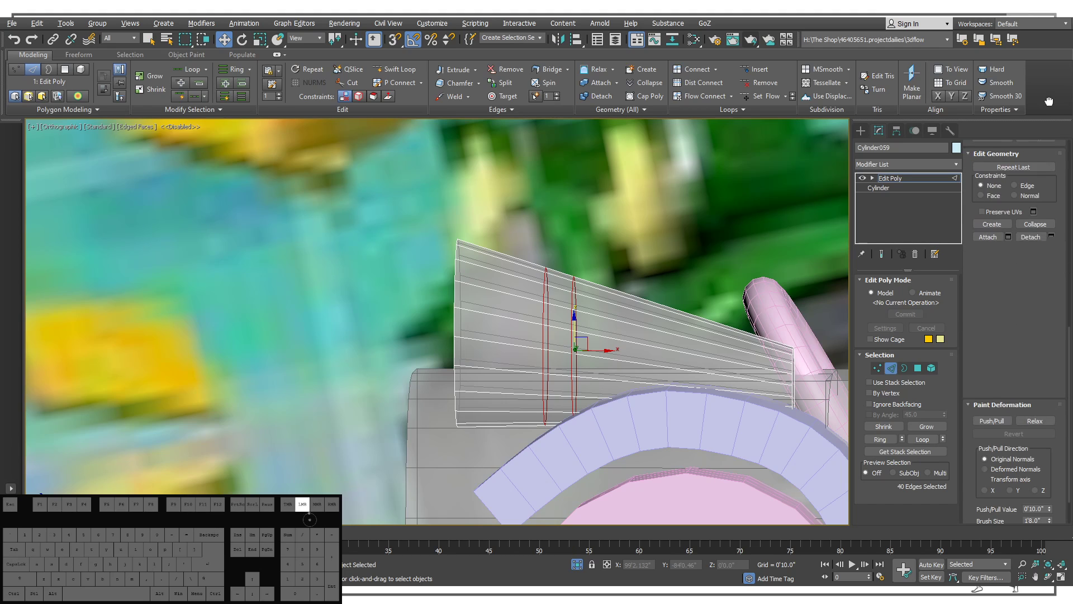
click(1014, 186)
drag(594, 350, 557, 359)
alt+middle_drag(568, 364, 556, 333)
Select the rear of the two edge loops and slide it closer to the front one, to X 96'0.797".
double_click(545, 317)
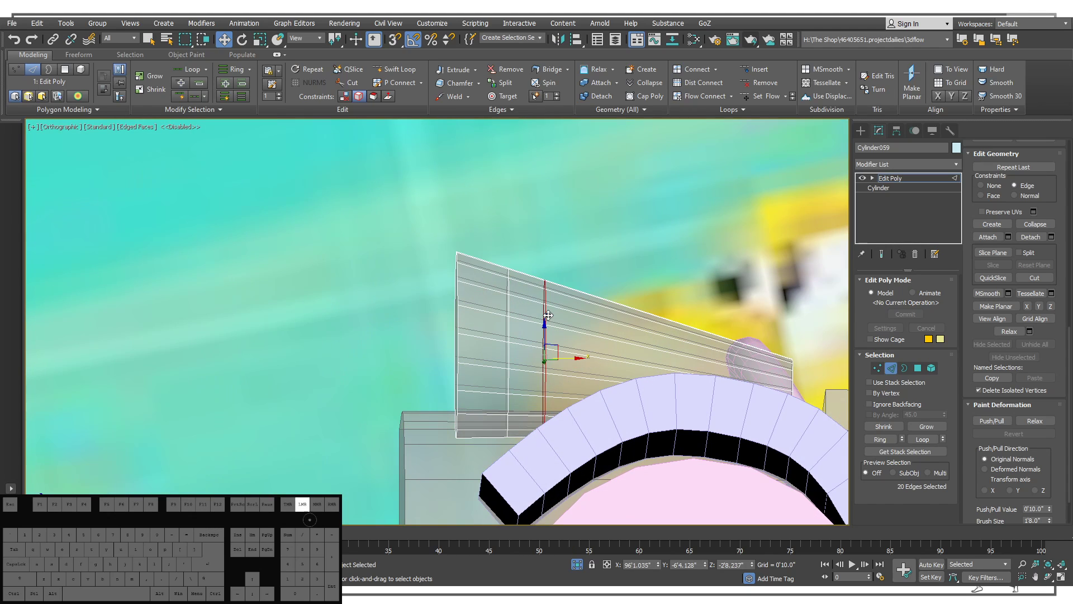
click(573, 367)
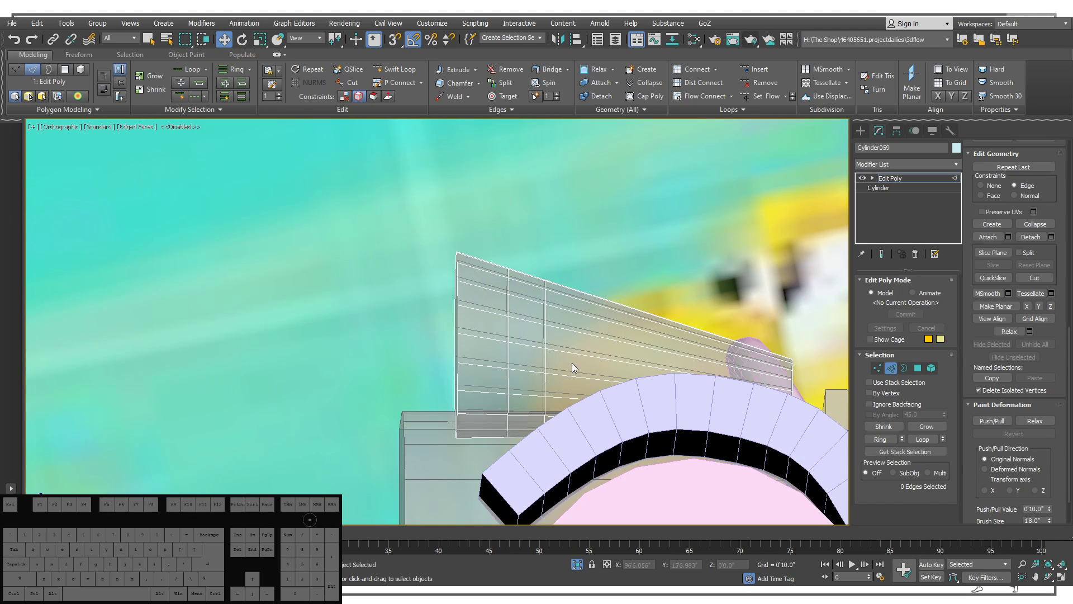
double_click(544, 332)
key(f)
key(z)
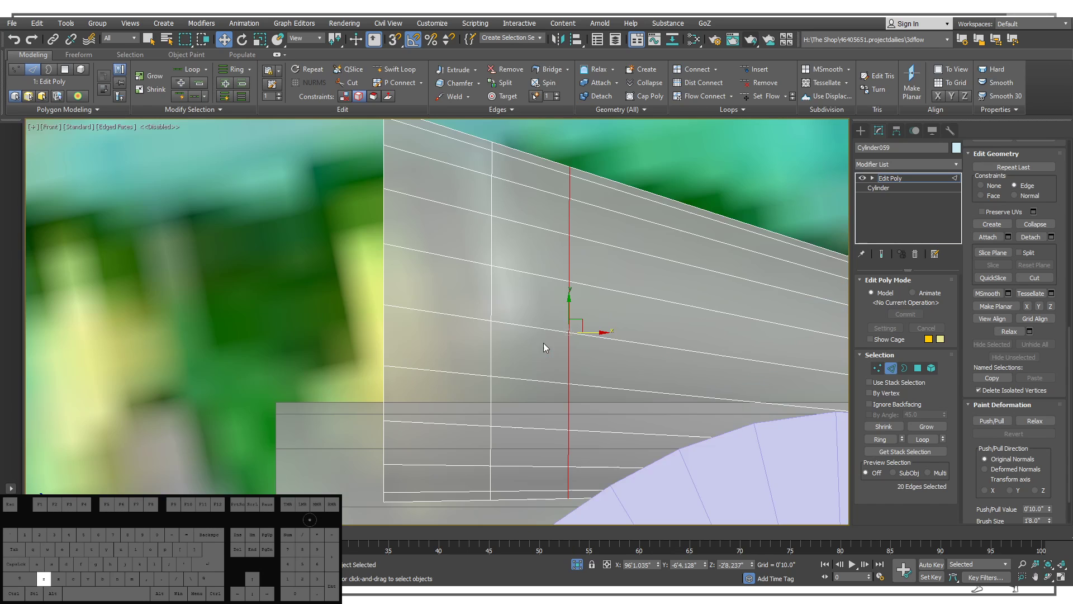
scroll(543, 343, down, 5)
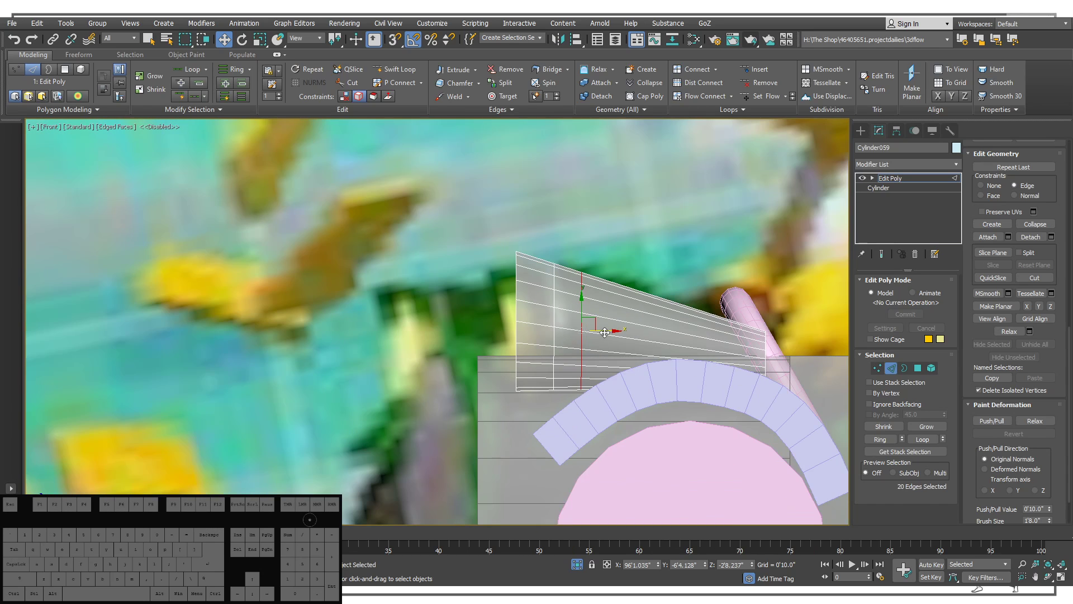
drag(604, 331, 593, 332)
middle_drag(605, 323, 591, 337)
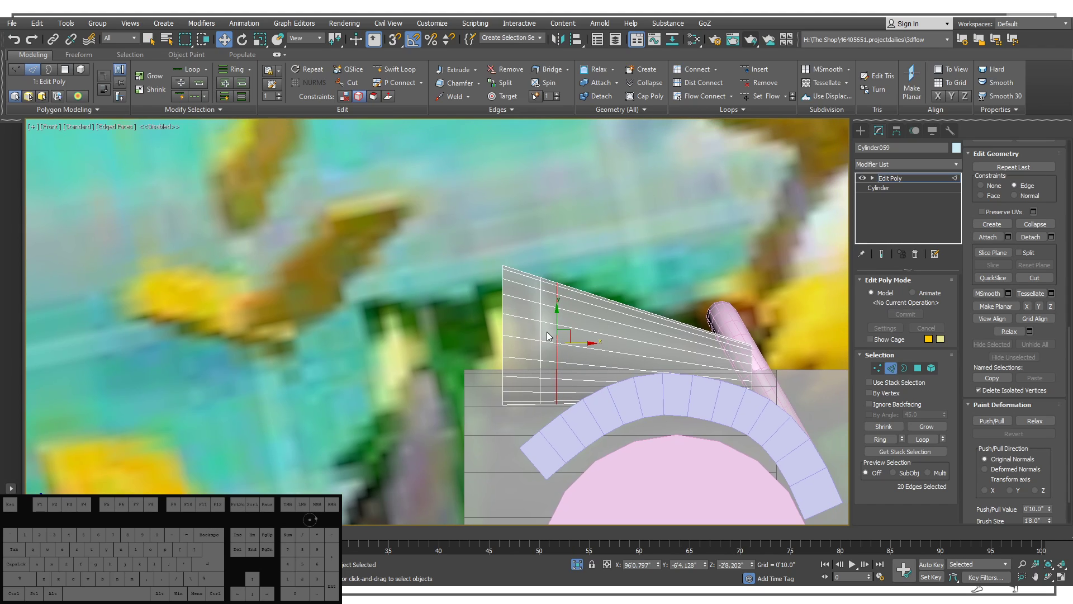
middle_drag(575, 331, 597, 330)
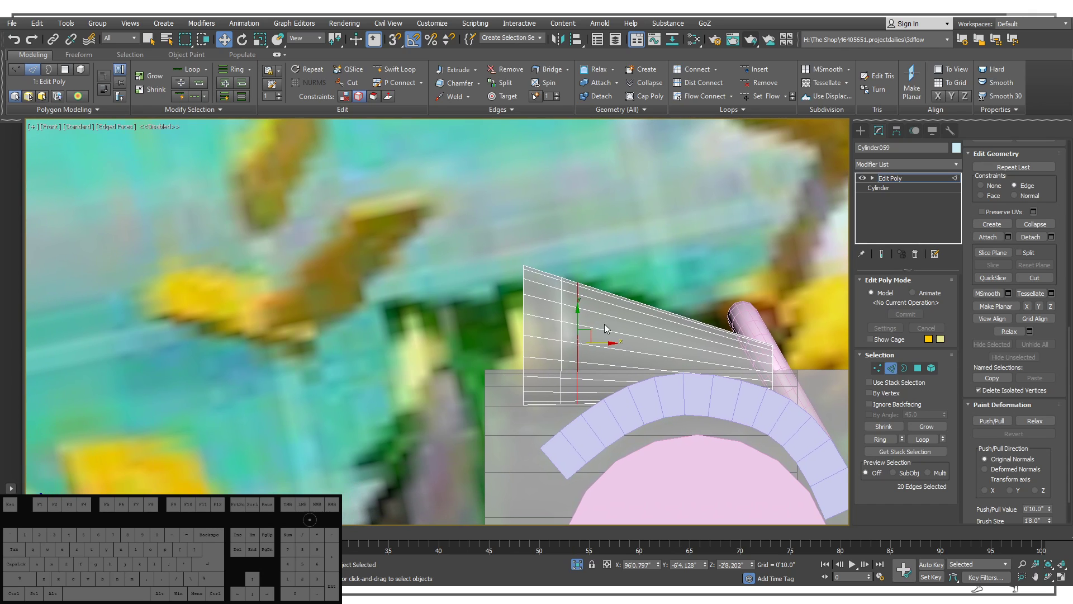
middle_drag(681, 318, 642, 315)
Select the ring of polygons between the two edge loops and detach it as a separate object.
click(917, 368)
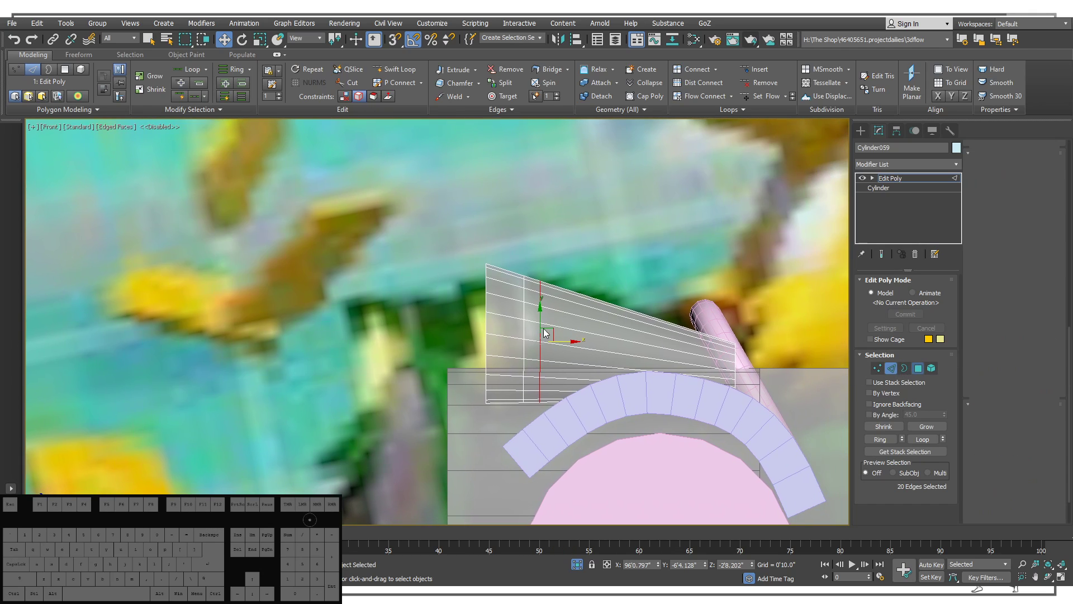
middle_drag(577, 361, 621, 371)
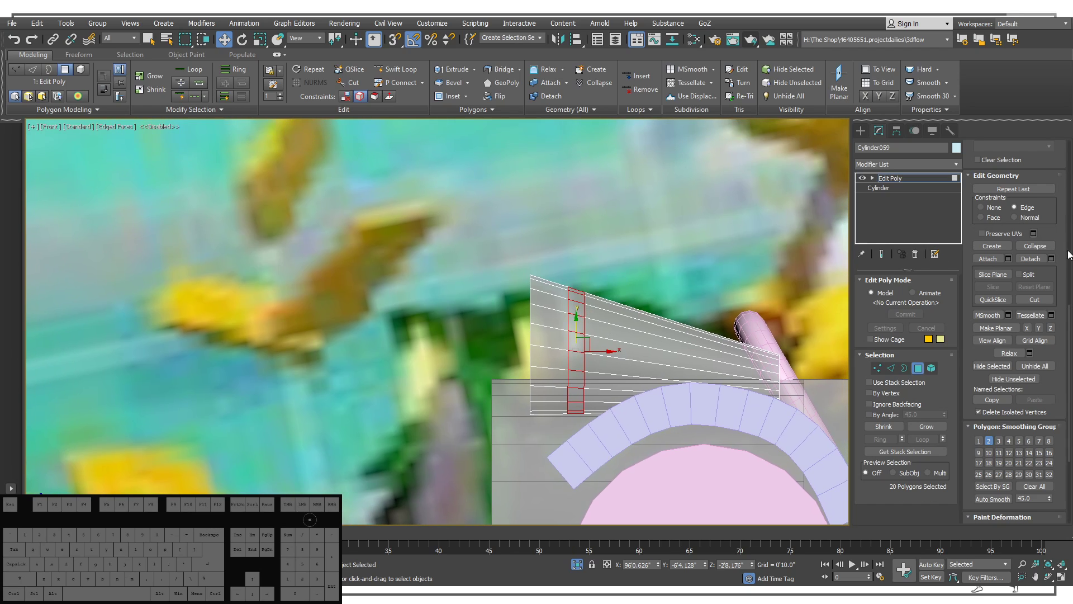
mouse_move(1061, 235)
mouse_down()
mouse_move(1061, 166)
mouse_move(1061, 201)
mouse_up()
drag(1051, 244, 1045, 122)
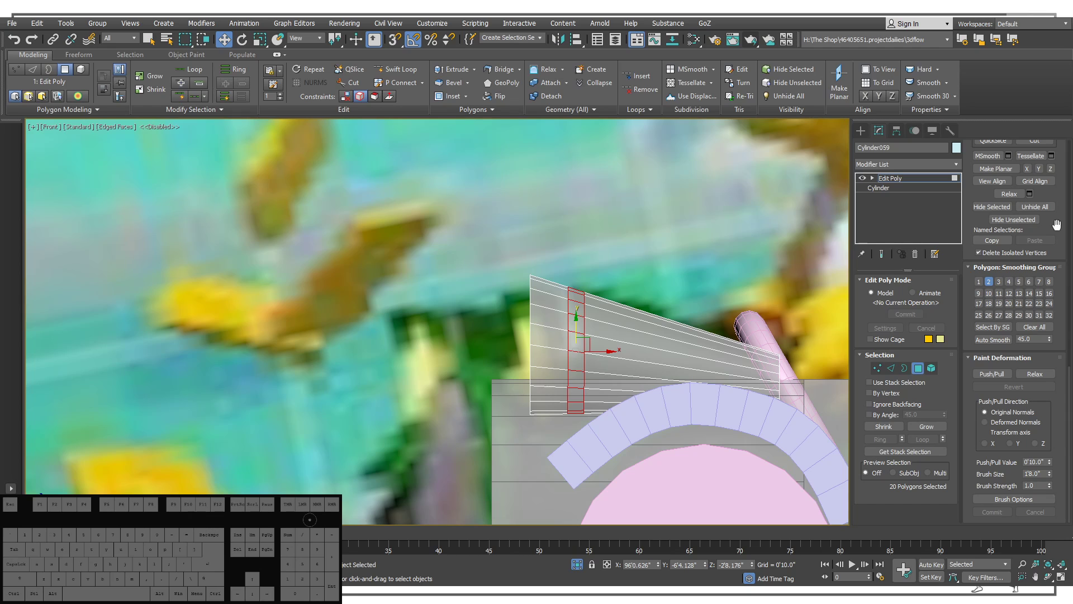
drag(1055, 220, 1047, 351)
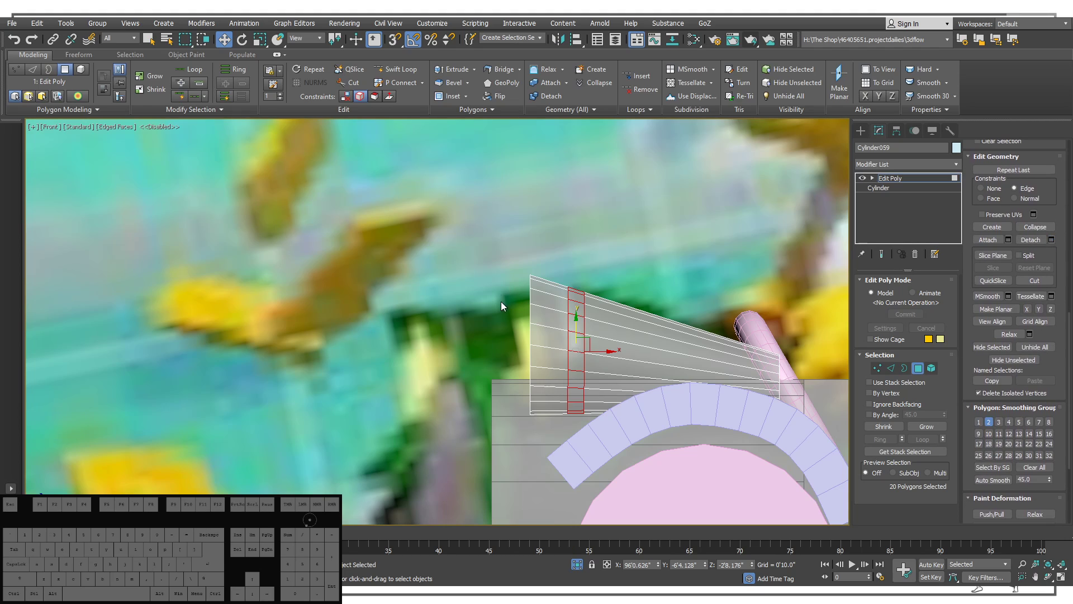
click(594, 309)
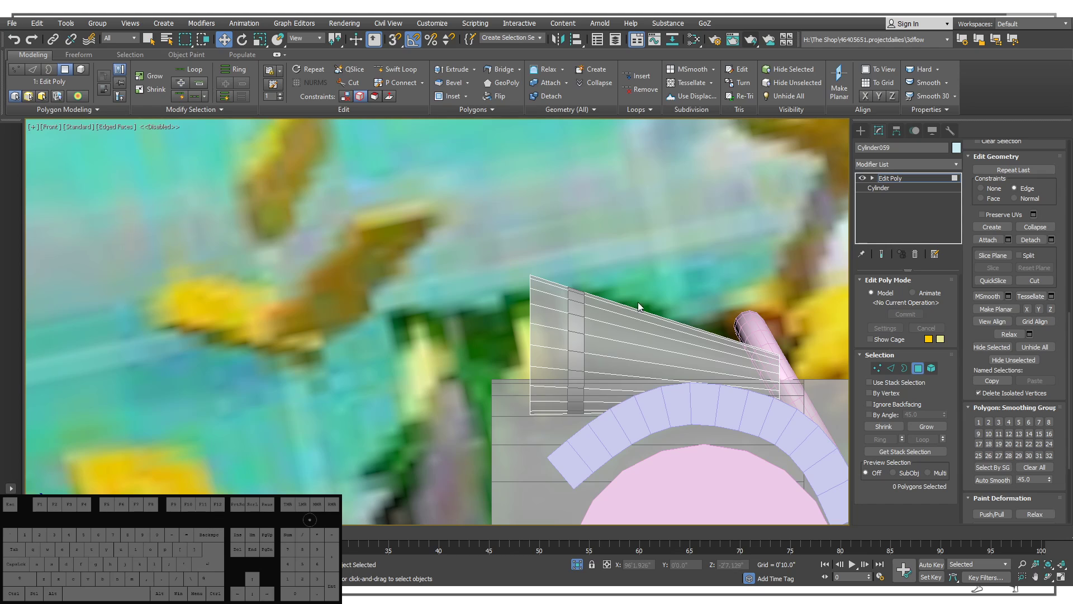
Add a Shell modifier to the detached ring and adjust its outer amount to form a raised band around the cylinder.
click(861, 130)
click(873, 147)
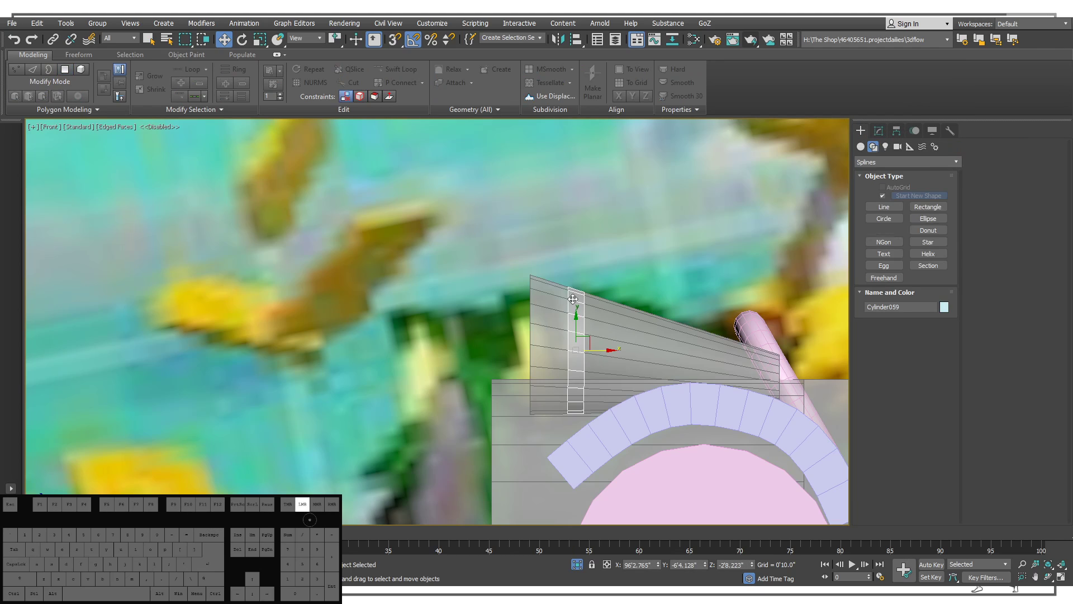
click(875, 132)
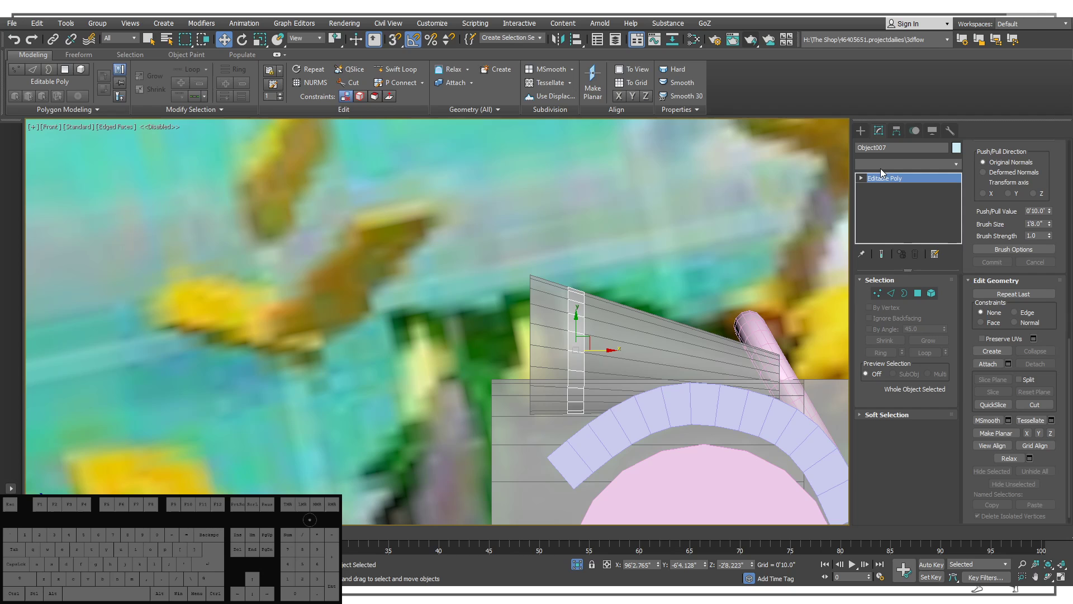
click(886, 223)
alt+middle_drag(810, 317, 676, 338)
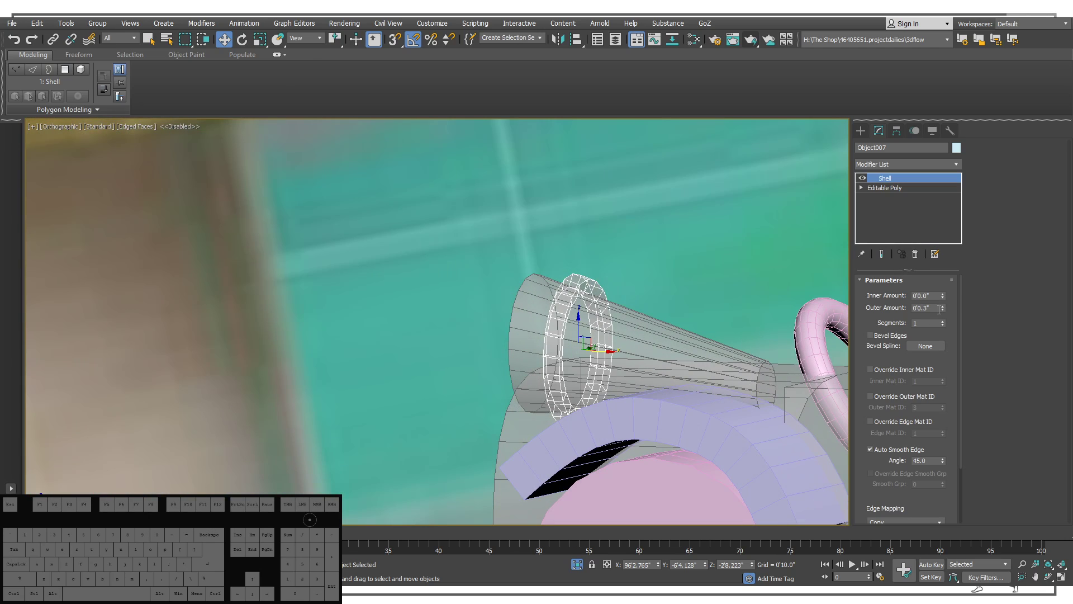
drag(942, 308, 945, 302)
alt+middle_drag(721, 330, 636, 331)
Turn off the edged-faces display and examine the banded cylinder and its surroundings from several angles.
click(624, 391)
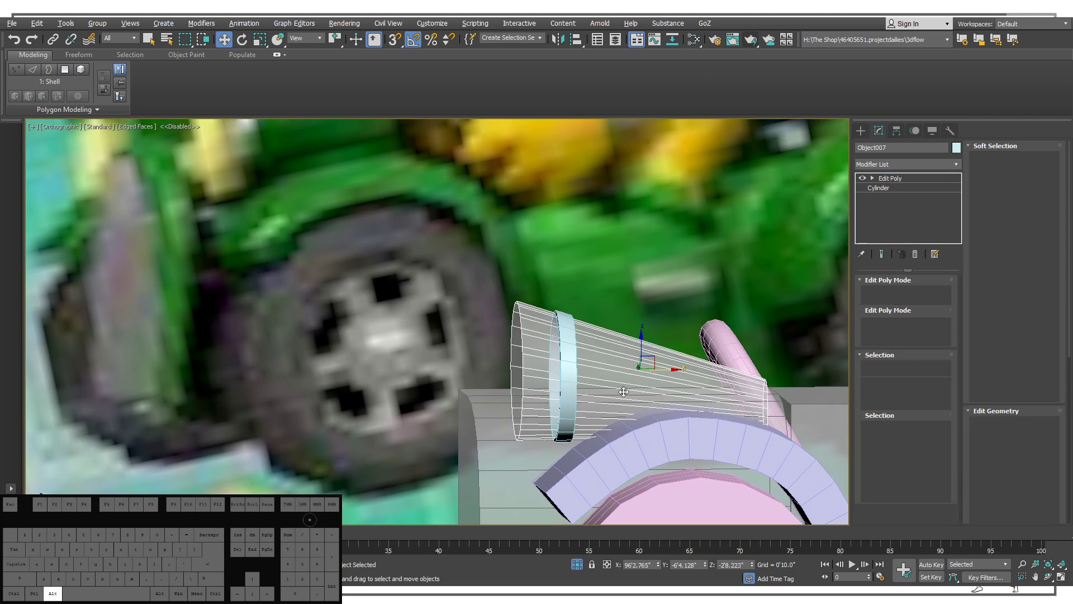
alt+middle_drag(629, 385, 672, 363)
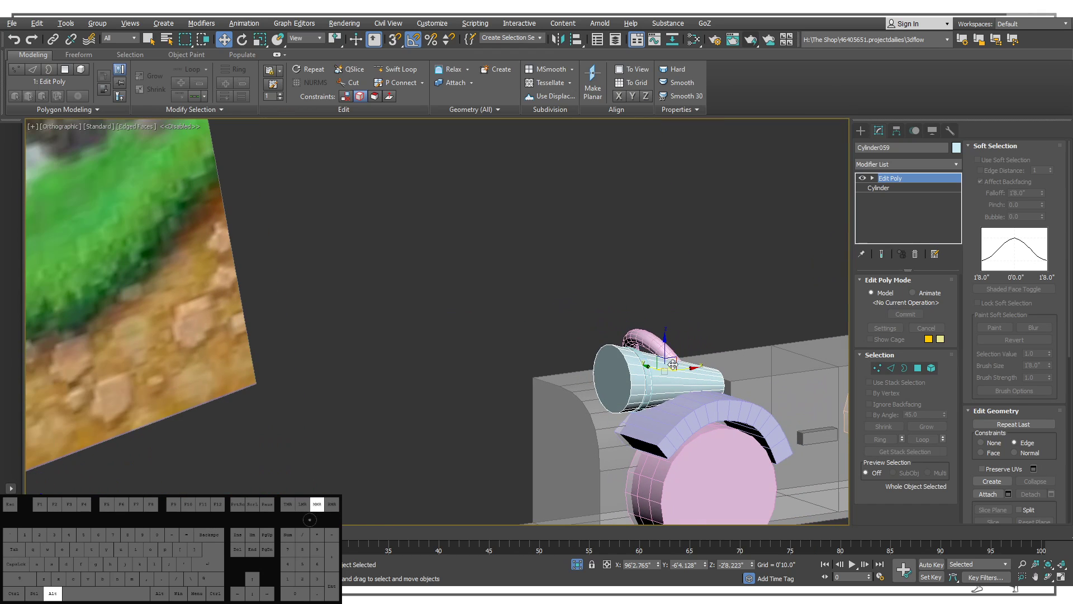
click(704, 287)
middle_drag(704, 288, 692, 301)
key(F4)
scroll(611, 330, down, 2)
middle_drag(611, 330, 600, 263)
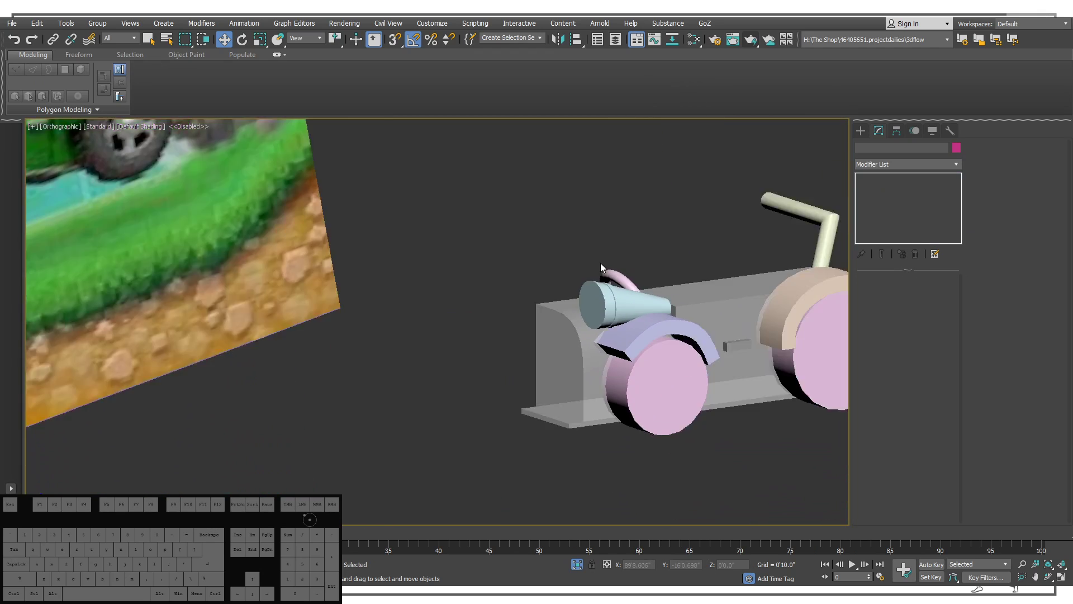
scroll(600, 263, down, 10)
scroll(608, 293, up, 4)
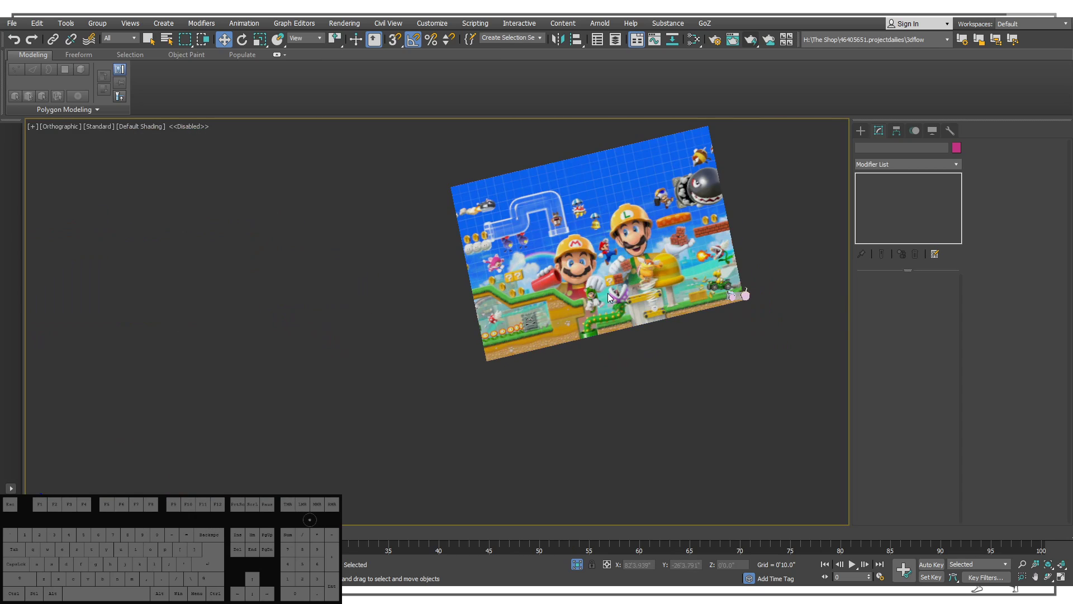
scroll(735, 288, up, 10)
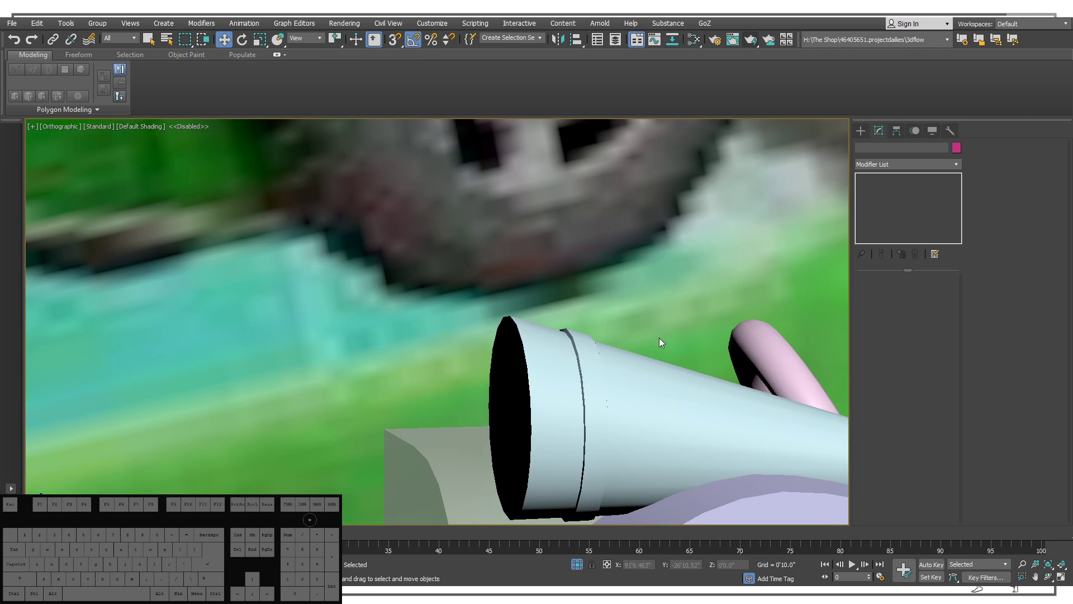
scroll(570, 335, down, 2)
middle_drag(604, 393, 536, 297)
scroll(536, 296, down, 3)
Select the vehicle's body box and examine the overall proportions against the reference from the front view and several orbited angles.
click(512, 346)
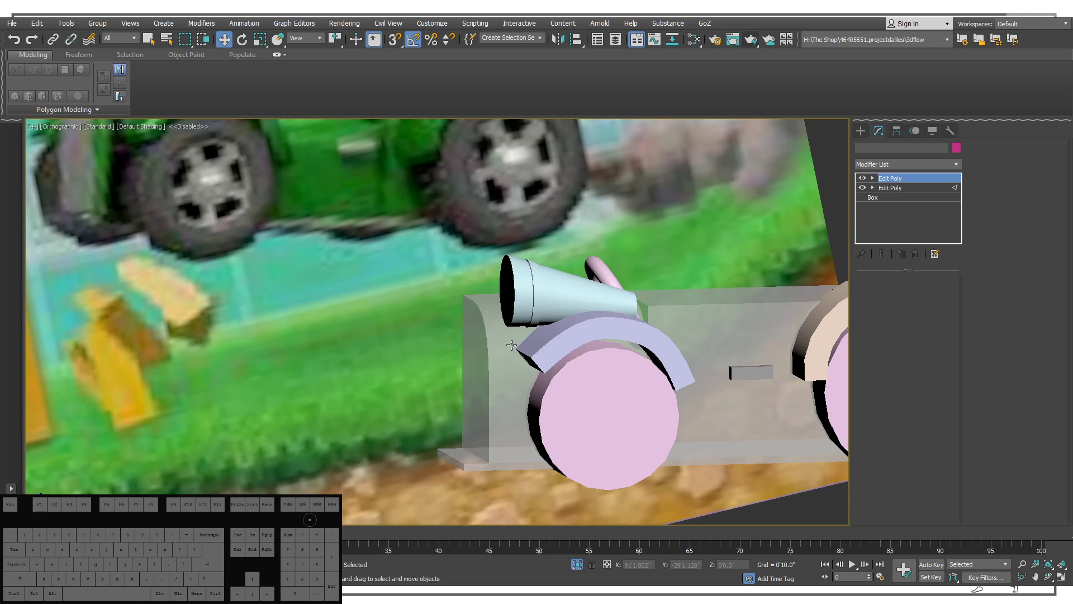
mouse_move(511, 346)
alt+middle_down()
mouse_move(537, 347)
mouse_move(525, 356)
alt+middle_up()
middle_drag(586, 344, 385, 365)
scroll(465, 306, down, 3)
key(f)
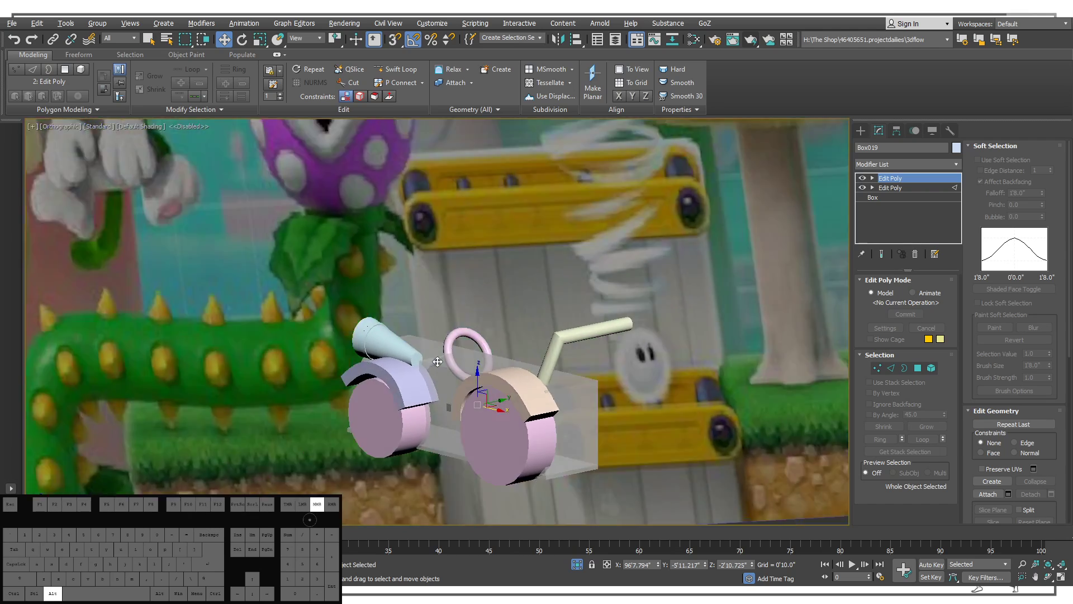
key(z)
middle_drag(496, 369, 500, 251)
scroll(578, 269, down, 2)
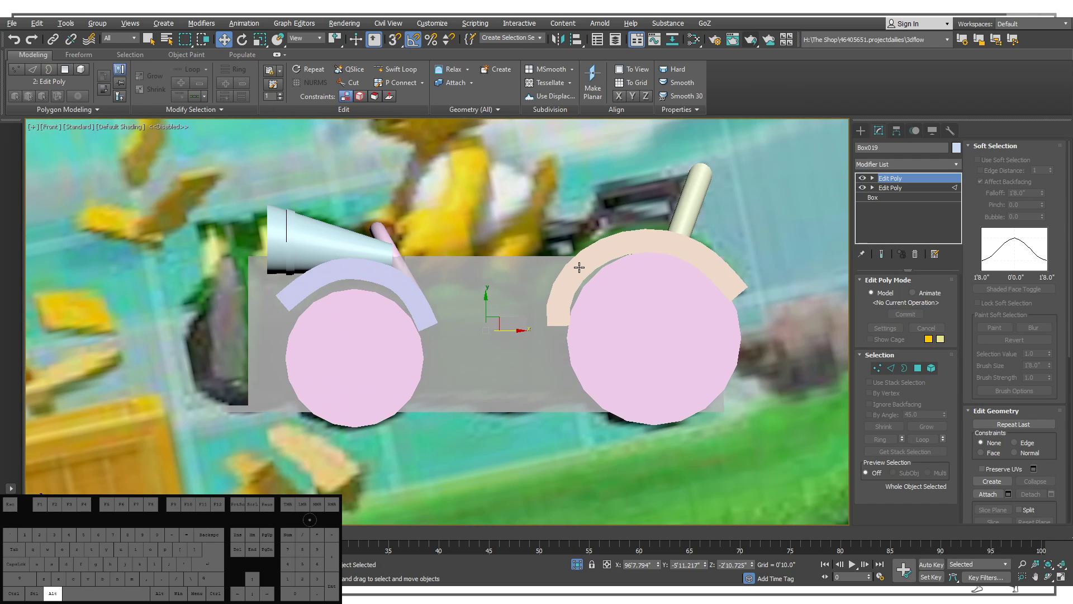
alt+middle_drag(639, 267, 514, 524)
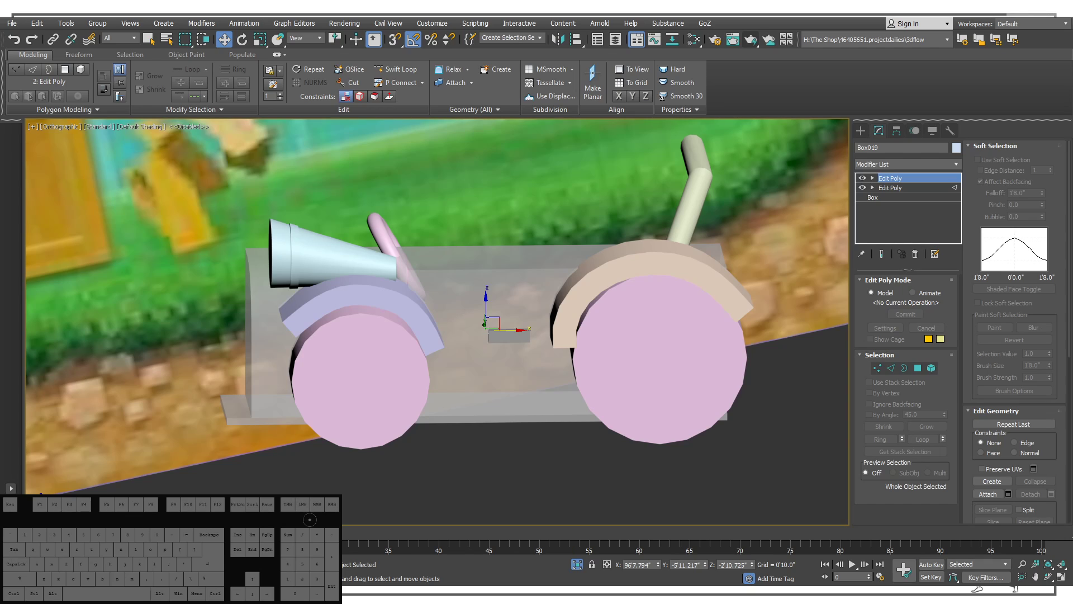
key(Return)
alt+middle_drag(575, 243, 450, 234)
click(509, 338)
alt+middle_drag(726, 244, 562, 276)
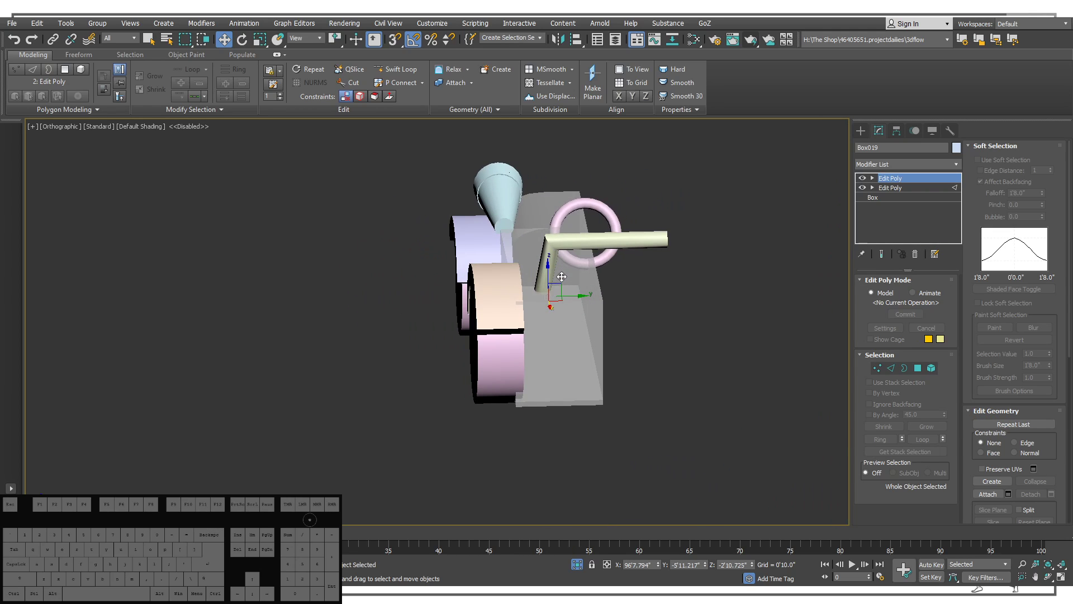
Turn edged faces back on, then select the body box's rear end polygon and move it along X to 97'7.057".
key(F4)
alt+middle_drag(555, 332, 627, 347)
click(917, 369)
click(595, 345)
drag(637, 346, 651, 349)
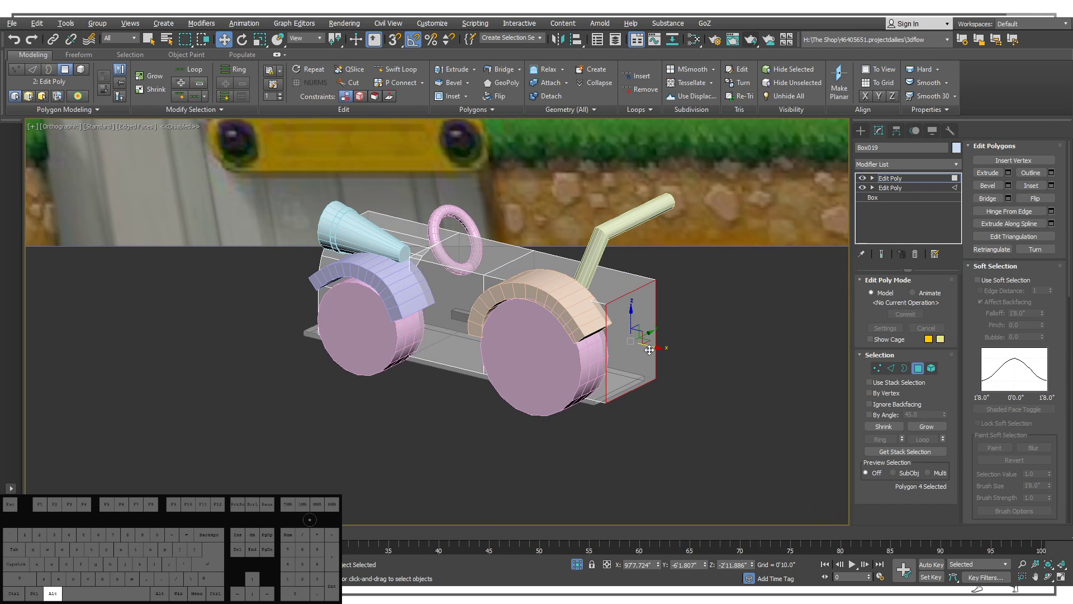
alt+middle_drag(651, 349, 571, 356)
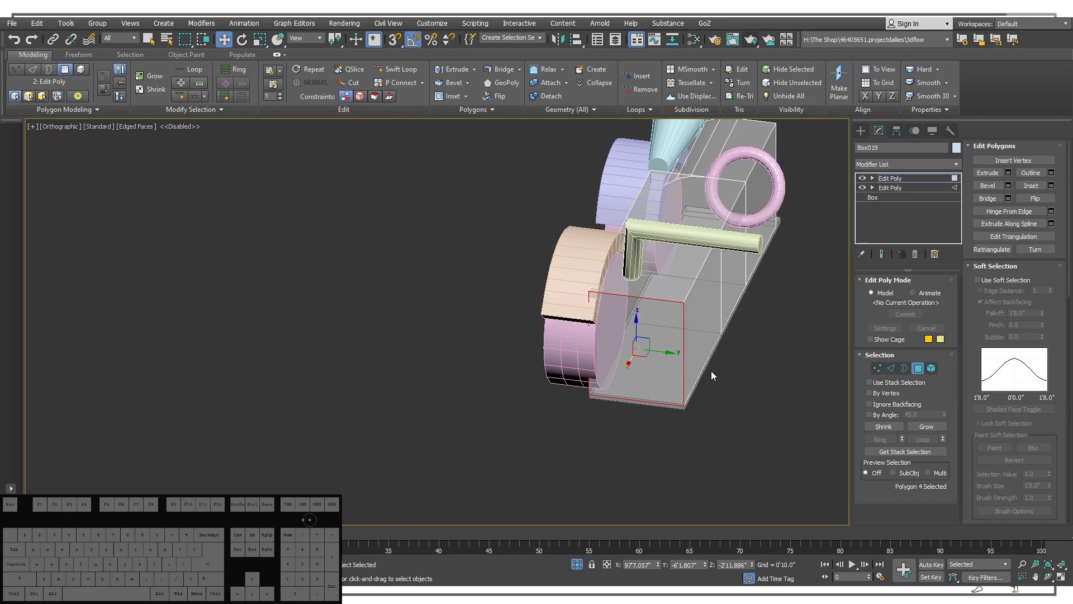
Chamfer the body box's outer vertical rear edge beside the large wheel with several segments to round the corner.
click(890, 368)
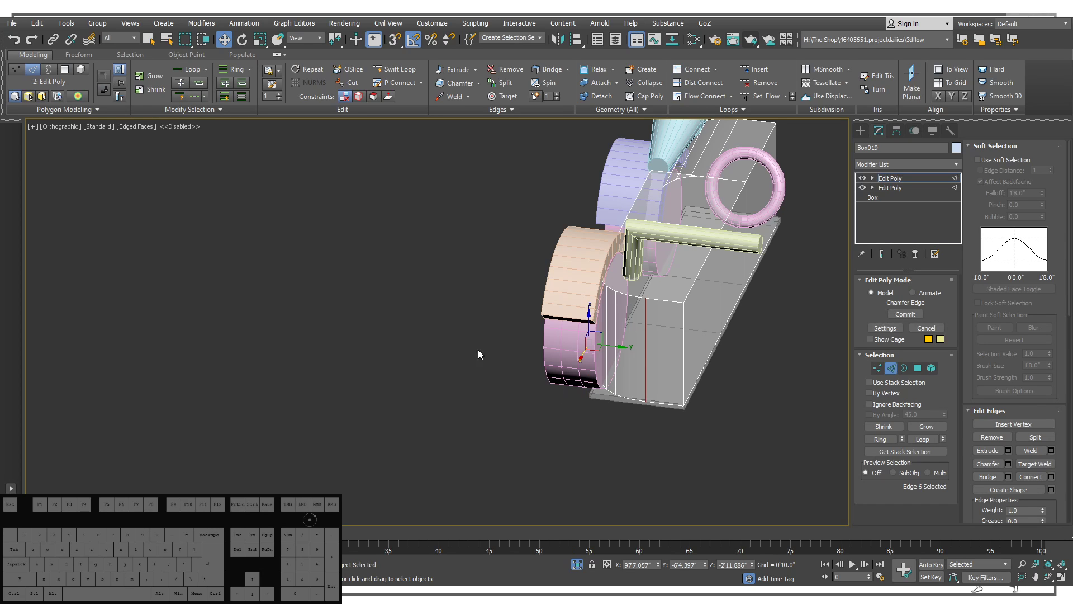
alt+middle_drag(477, 349, 407, 382)
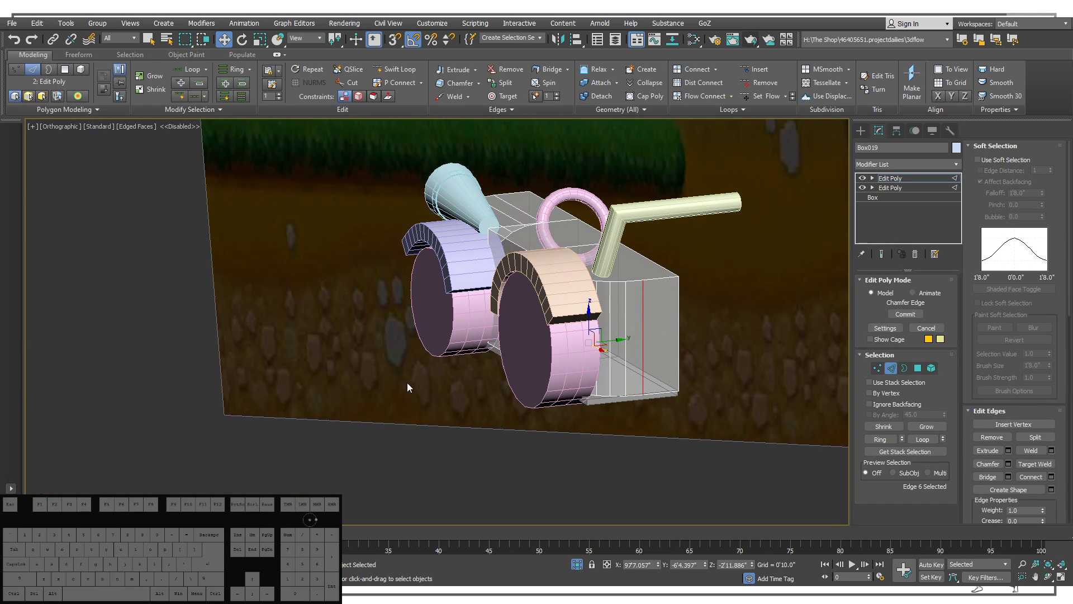
drag(447, 347, 409, 392)
alt+middle_drag(409, 393, 615, 368)
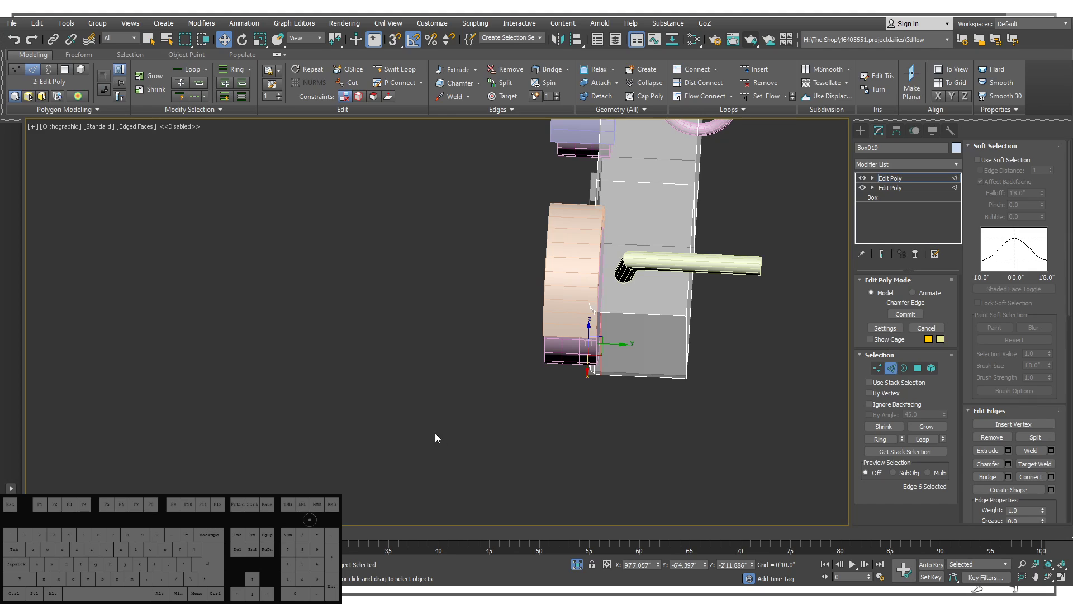
alt+middle_drag(446, 434, 642, 383)
alt+middle_drag(669, 333, 649, 374)
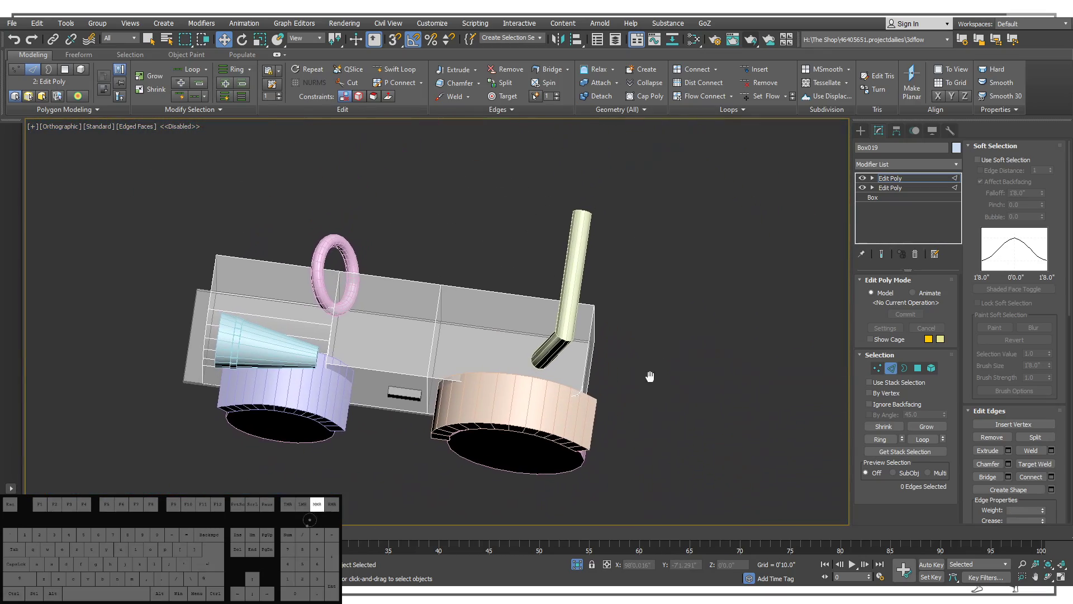
Select all vertices at the body box's rear end and move them along X to 97'8.085".
key(1)
drag(516, 230, 615, 402)
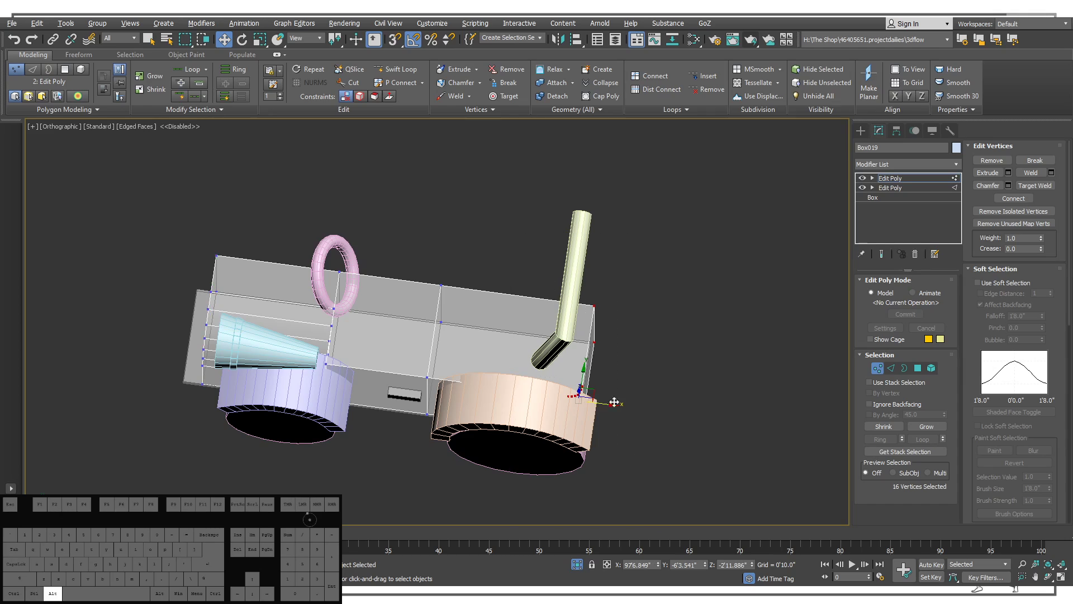
alt+middle_drag(615, 402, 581, 274)
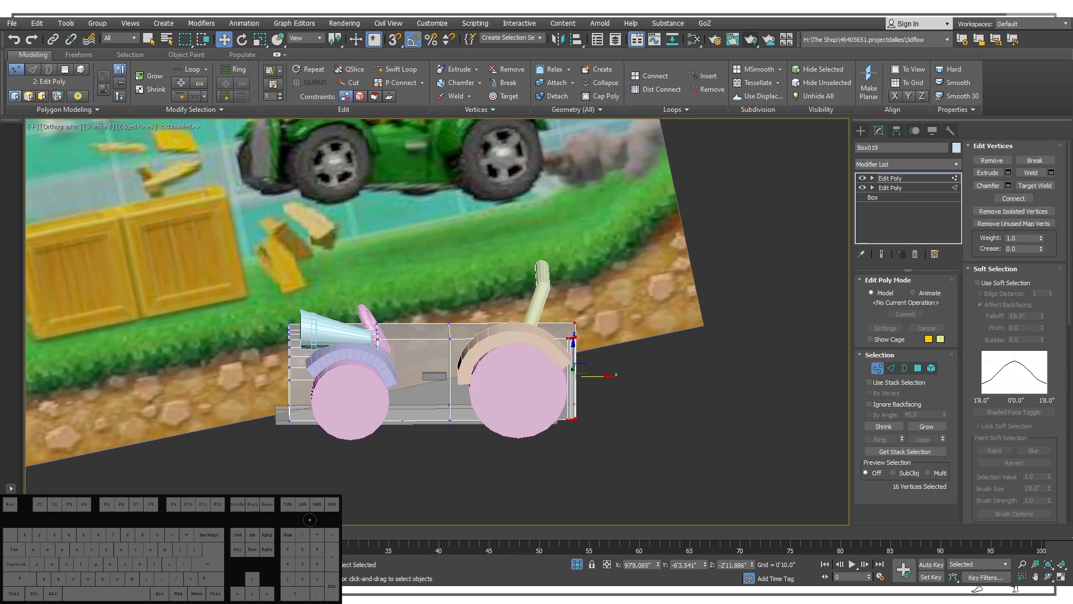
Select the body's rear section element and compare its shape with the reference vehicle's rear.
middle_drag(535, 338, 554, 462)
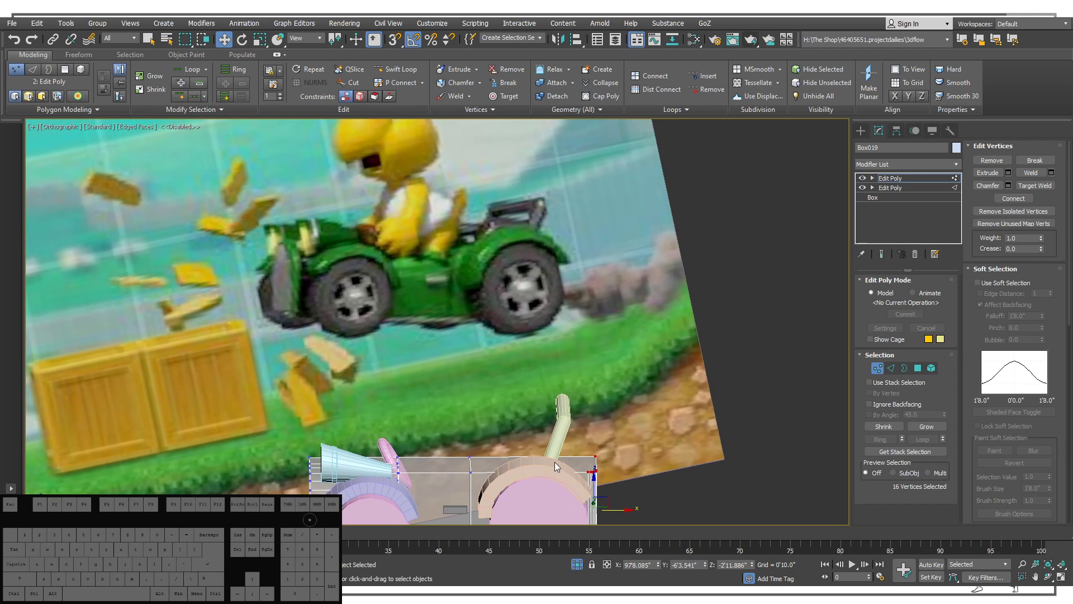
middle_drag(490, 434, 507, 333)
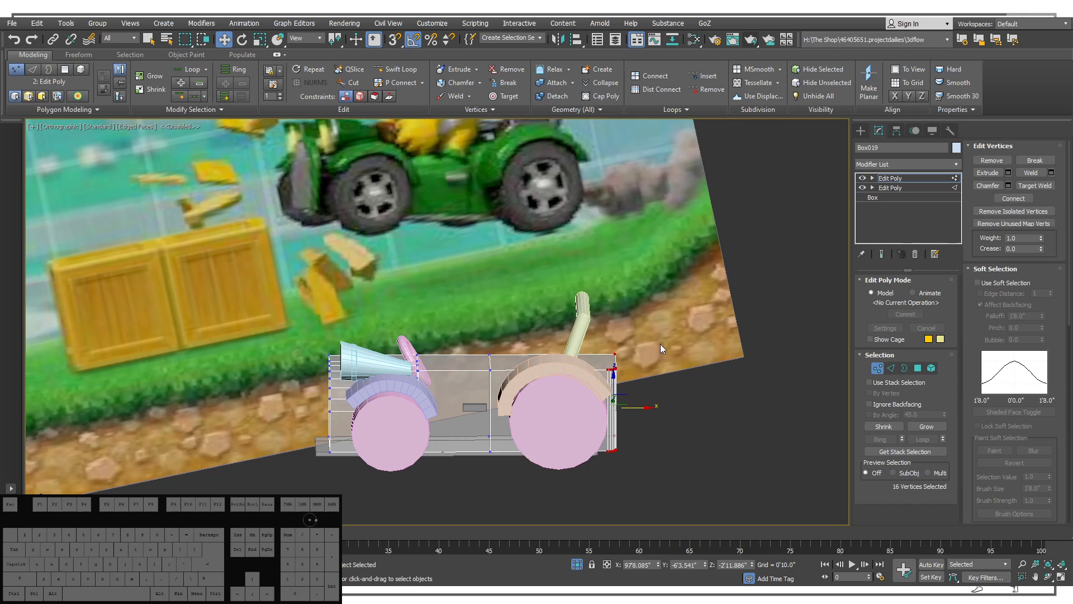
click(931, 367)
click(543, 361)
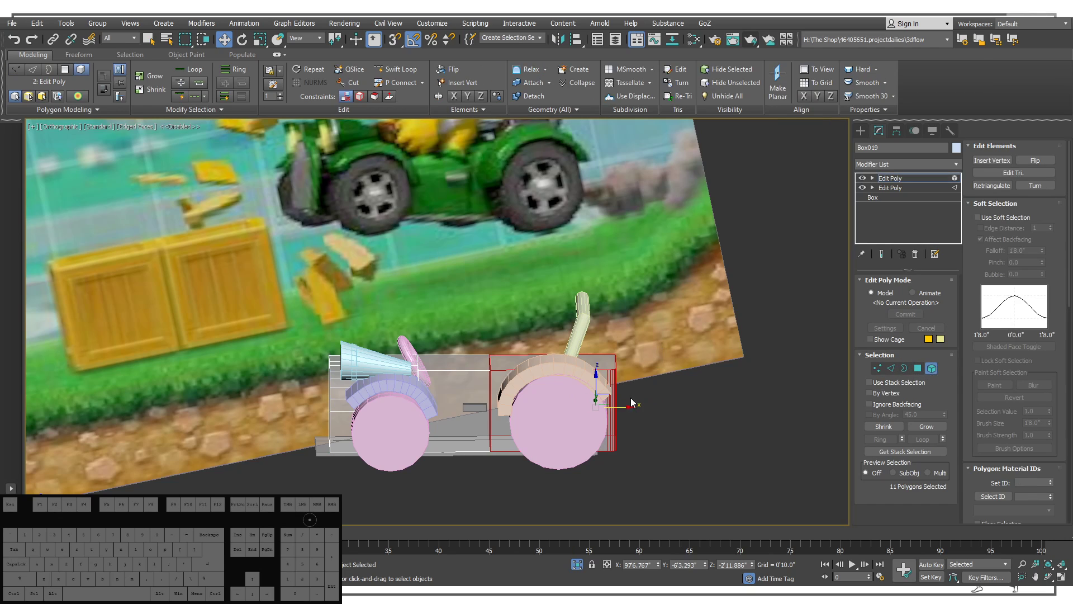
middle_drag(504, 171, 592, 217)
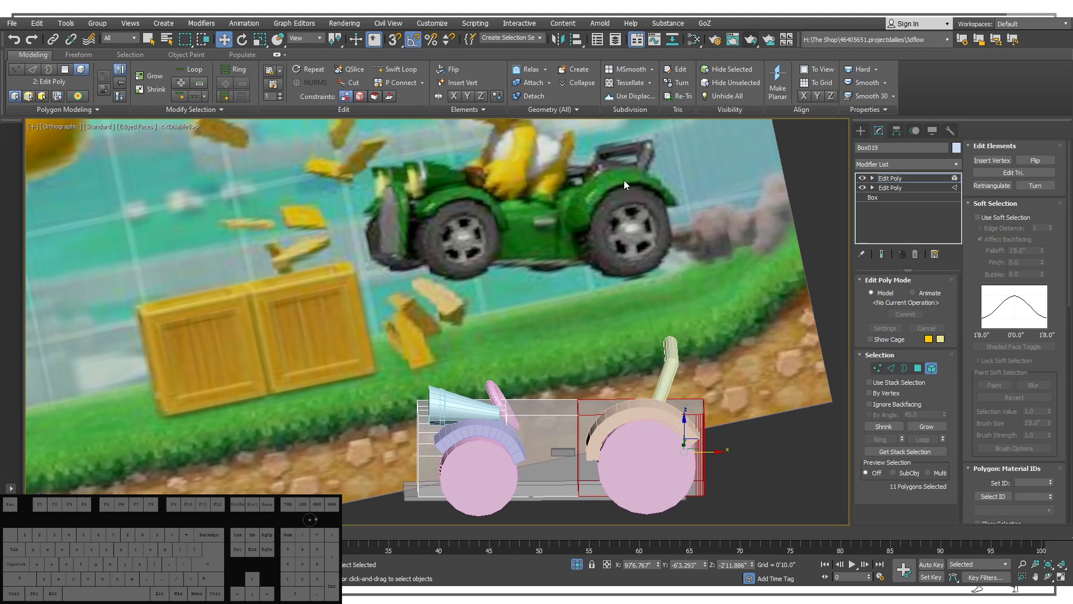
middle_drag(577, 397, 531, 287)
scroll(562, 333, up, 2)
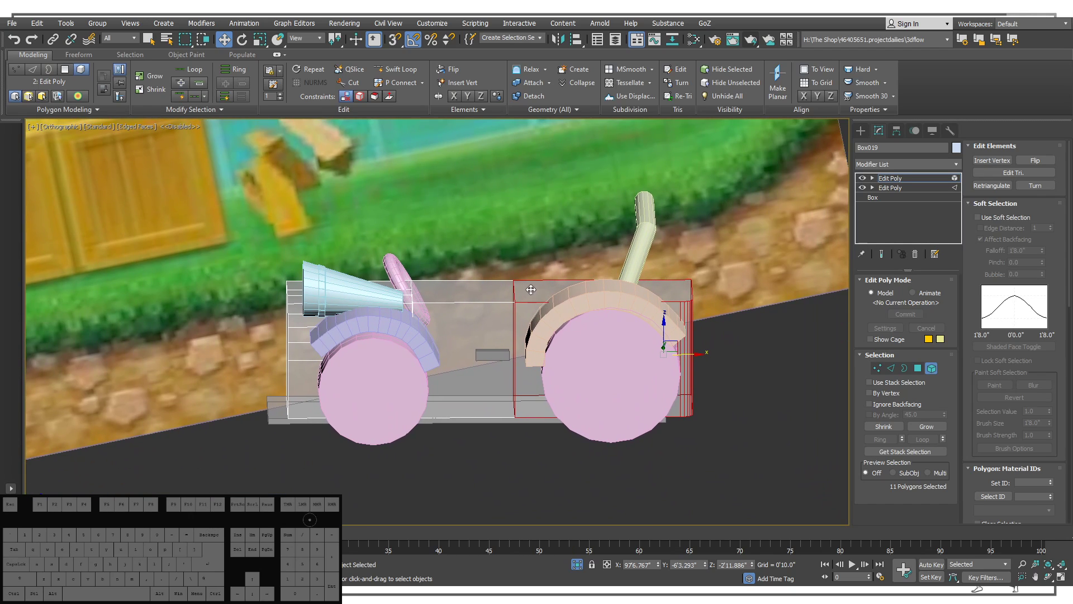
Move the four vertices at the rear body section's front end along X to 96'11.095".
click(892, 367)
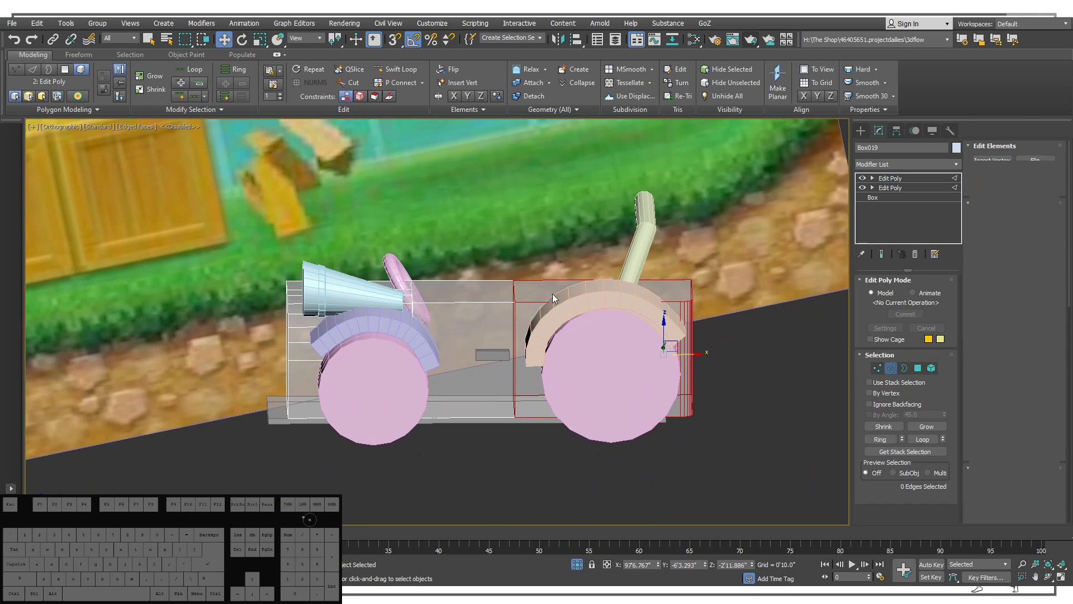
click(931, 371)
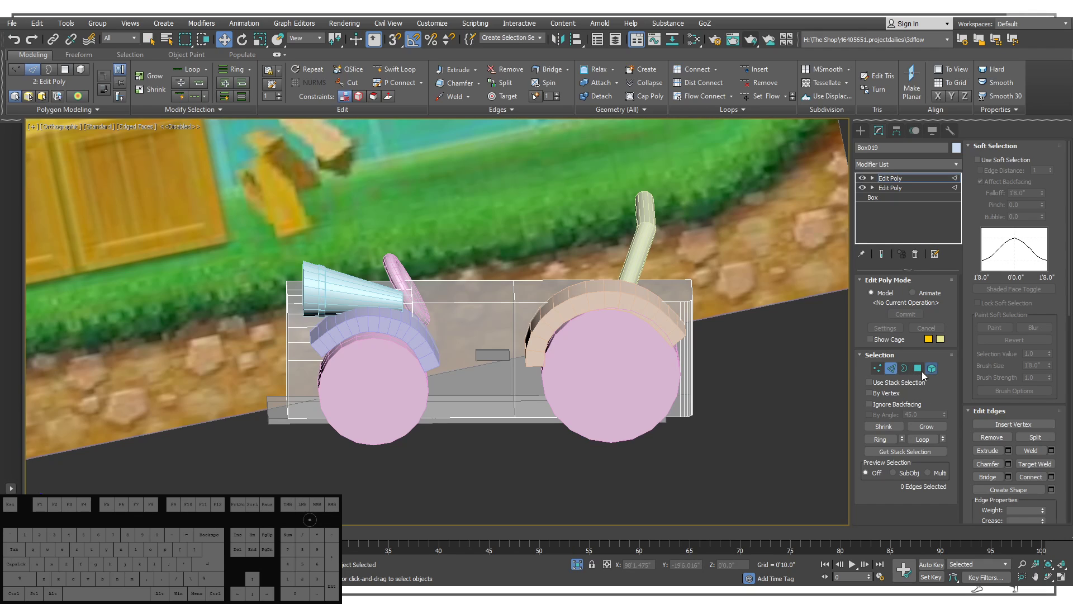
click(522, 310)
click(878, 369)
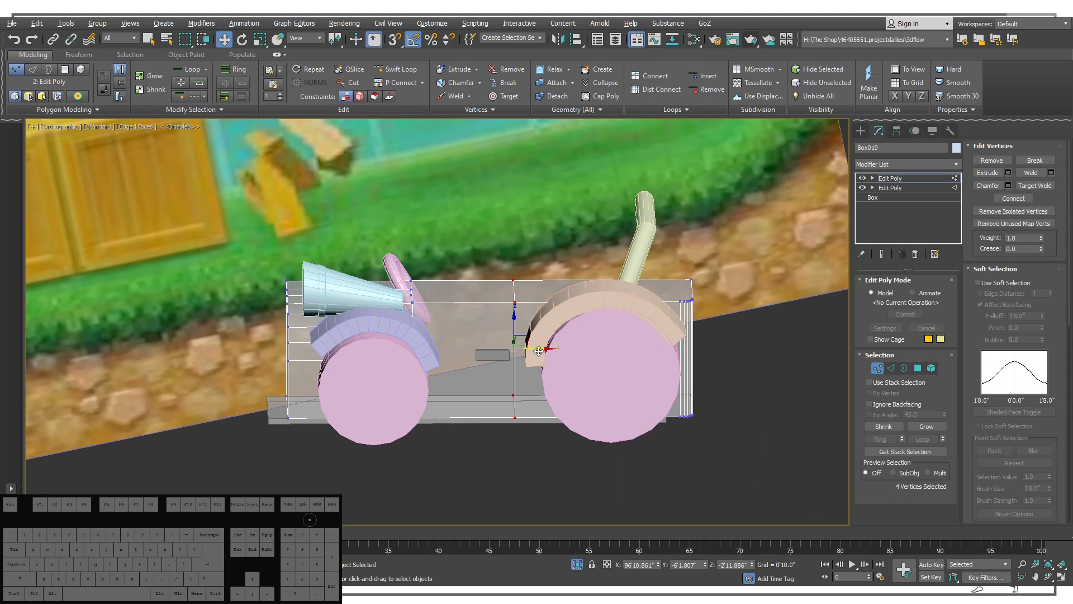
drag(538, 349, 547, 349)
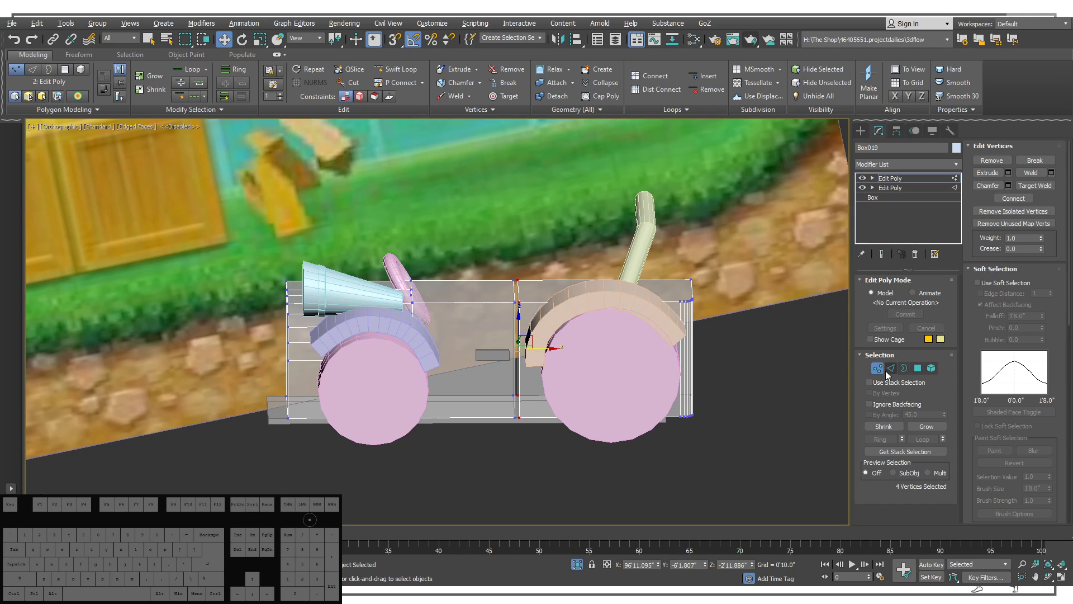
Select the open border at the rear body section's front end and move it along X to 96'10.947".
click(902, 368)
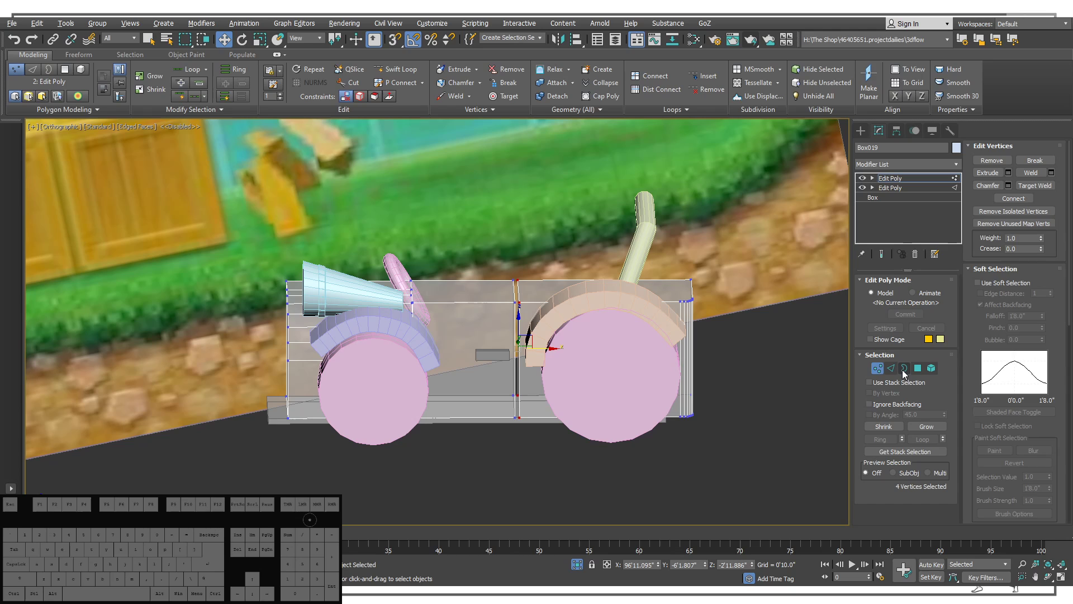
click(518, 294)
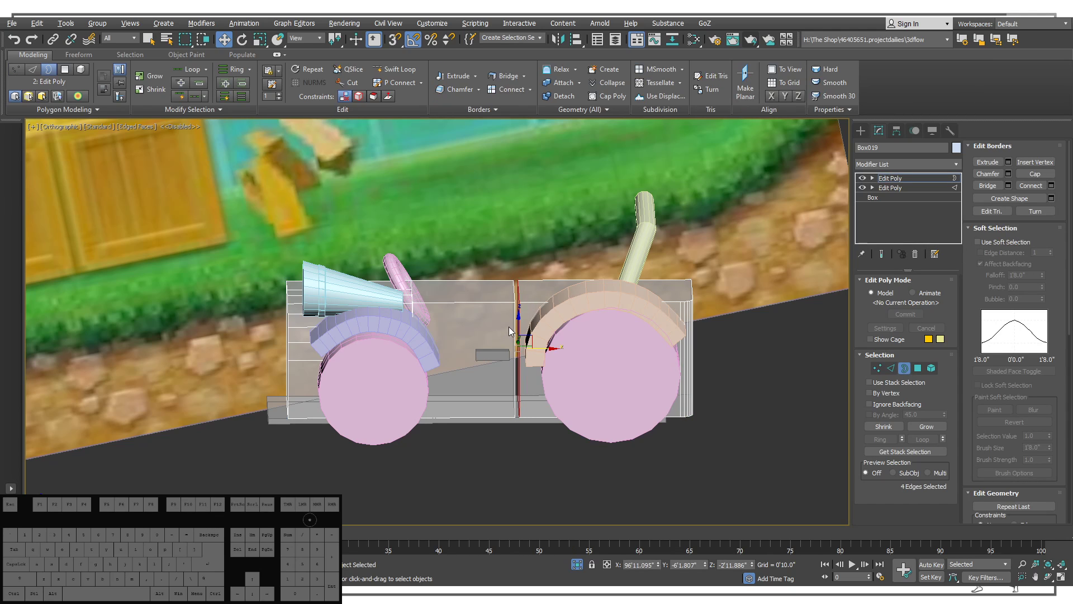
alt+middle_drag(508, 326, 531, 359)
scroll(542, 310, up, 4)
drag(532, 351, 515, 351)
key(ctrl+z)
key(ctrl+z)
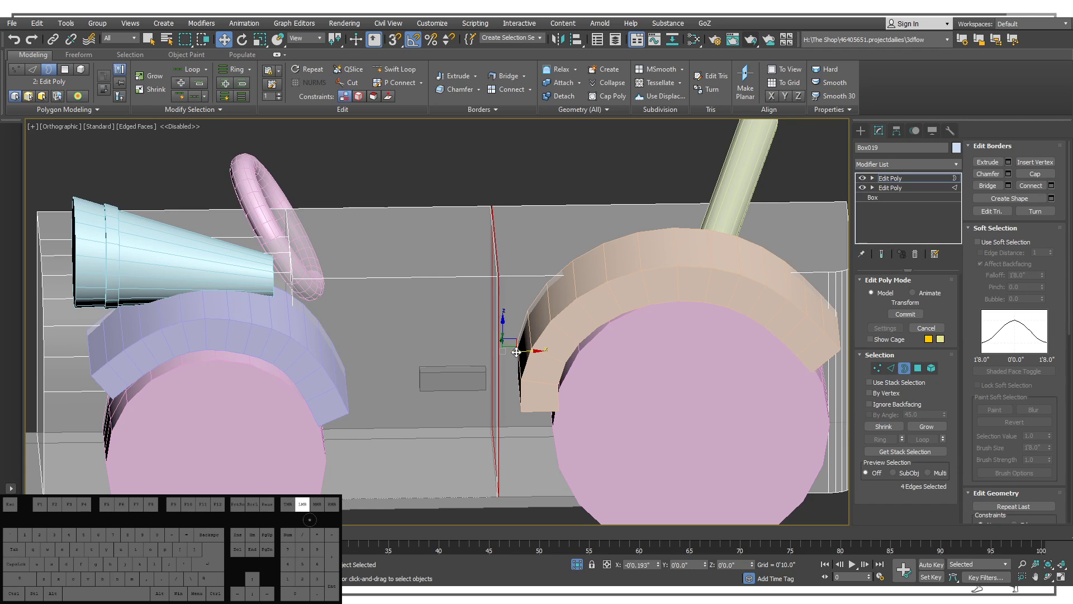
Chamfer the upper front edge of the rear body section with several segments to round it off.
alt+middle_drag(514, 350, 502, 349)
click(890, 368)
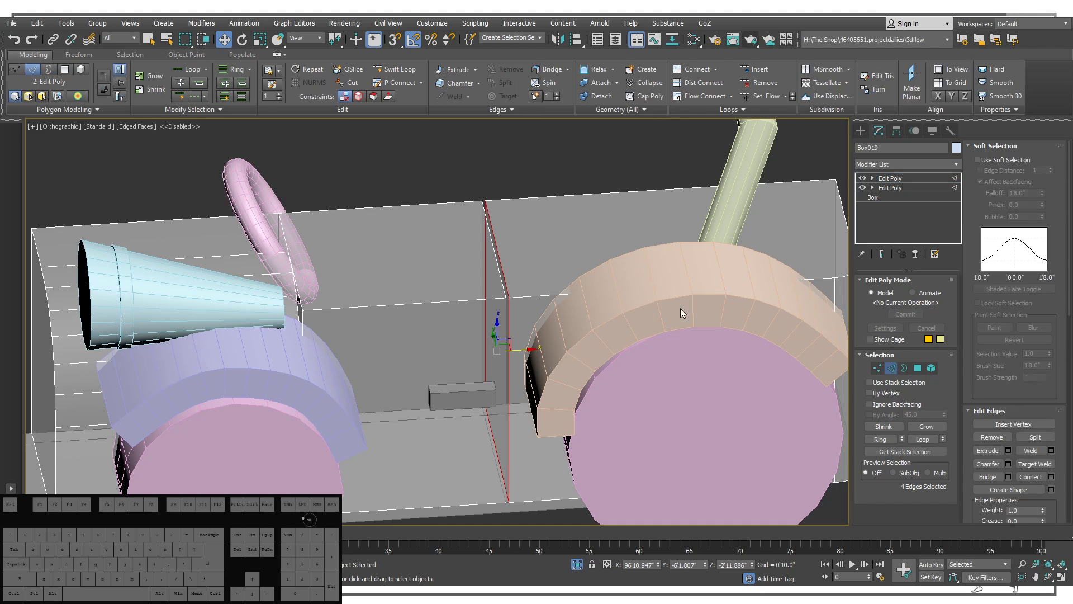
click(492, 246)
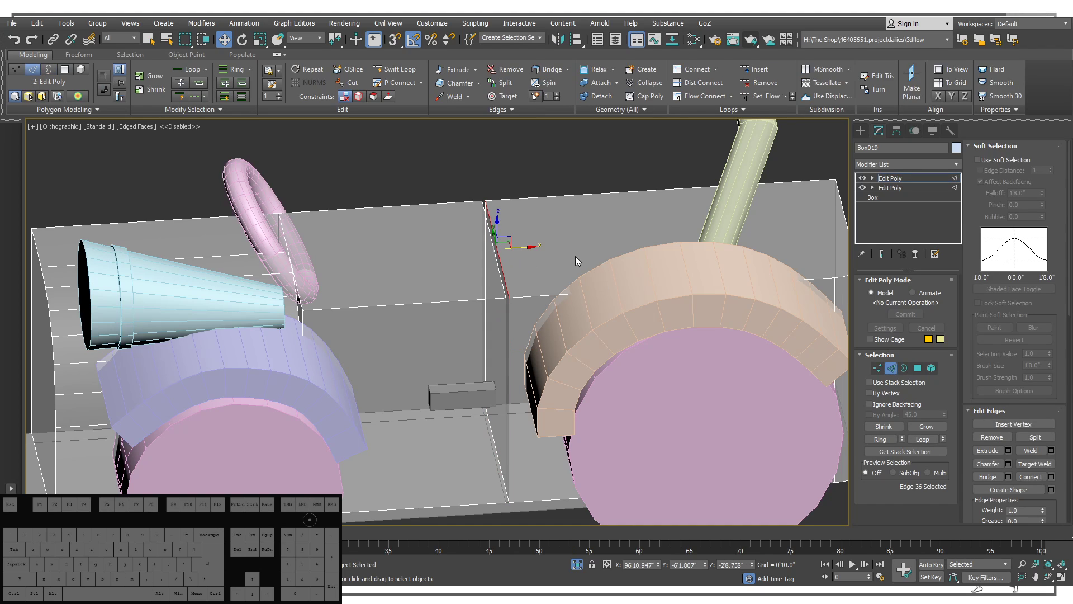
alt+middle_drag(575, 256, 580, 233)
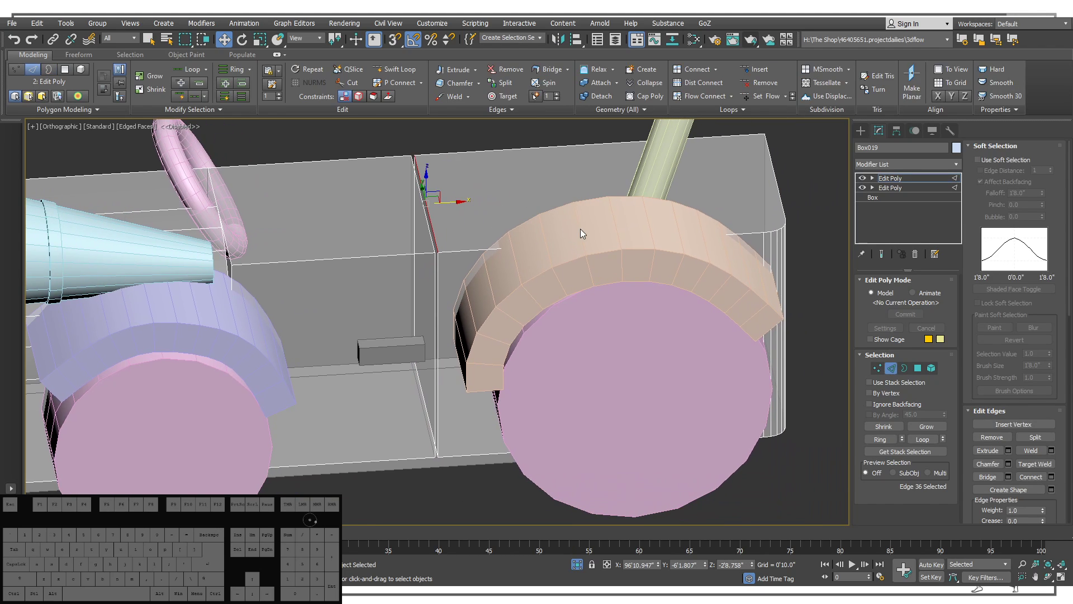
click(477, 293)
alt+middle_drag(437, 320, 419, 294)
scroll(414, 222, down, 5)
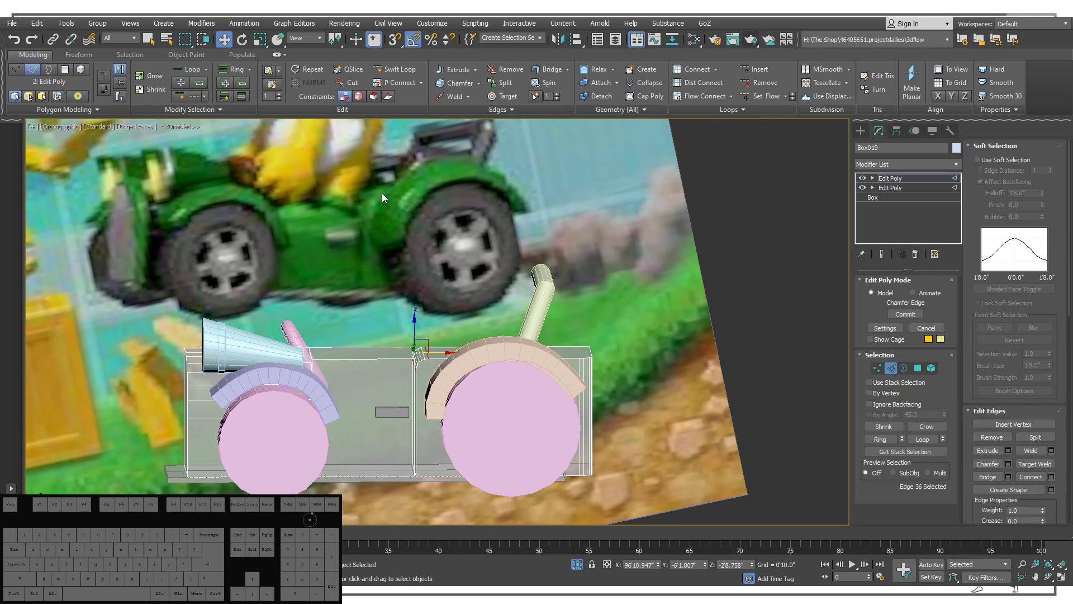
drag(450, 349, 462, 320)
Enlarge the rounding of the rear section's upper front edge in the front view so it follows the rear fender's curve.
alt+middle_drag(414, 324, 333, 385)
key(f)
key(z)
scroll(352, 348, down, 5)
middle_drag(359, 311, 366, 356)
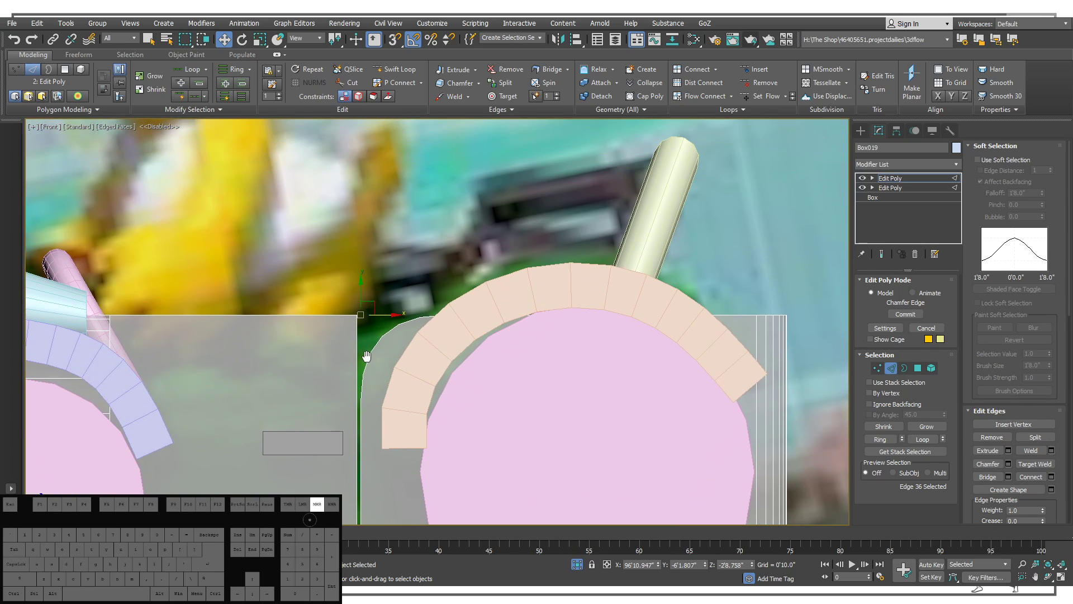
drag(441, 346, 472, 283)
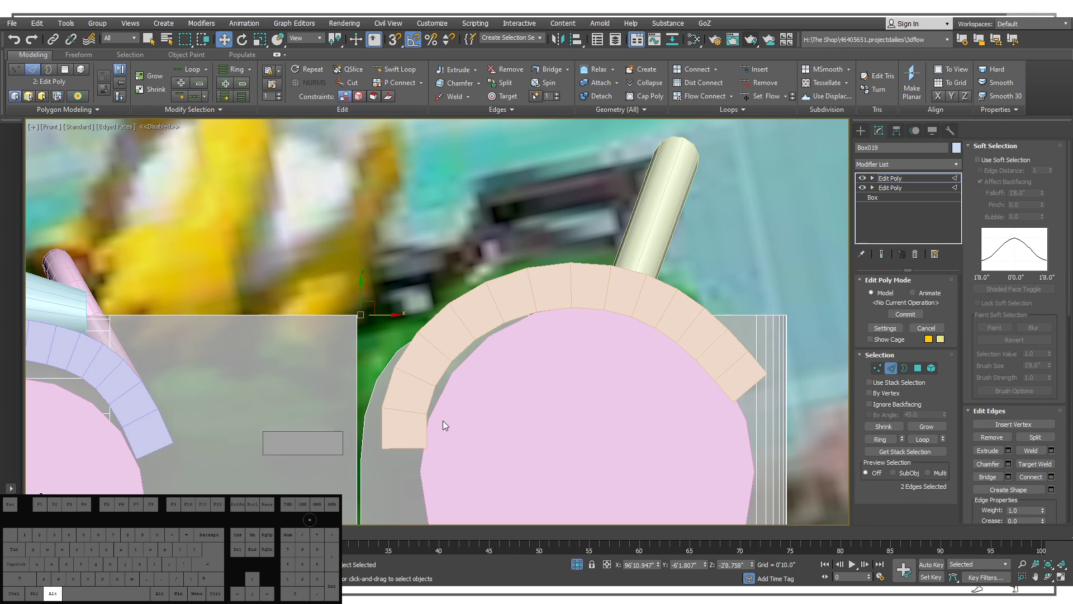
Examine the rounded rear section and the body's overall shape against the reference from orbited and front views.
alt+middle_drag(441, 426, 511, 268)
alt+middle_drag(518, 238, 503, 312)
middle_drag(503, 311, 414, 297)
key(f)
scroll(498, 330, down, 1)
scroll(414, 297, down, 2)
middle_drag(550, 308, 288, 282)
scroll(288, 282, up, 2)
middle_drag(670, 302, 353, 293)
scroll(353, 293, down, 4)
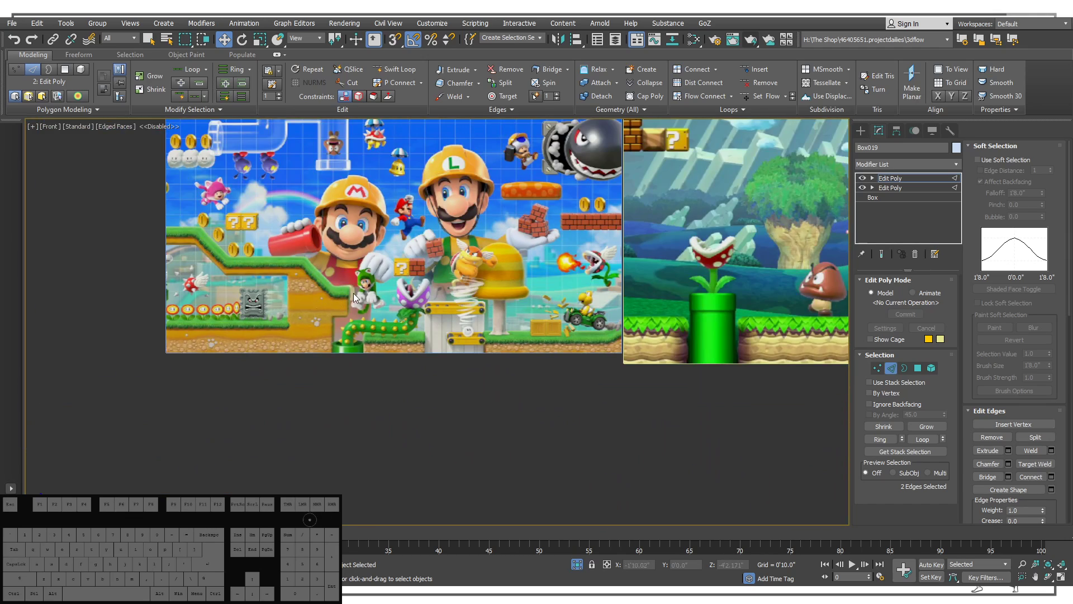
middle_drag(521, 202, 374, 205)
middle_drag(726, 268, 302, 300)
scroll(256, 271, down, 3)
middle_drag(526, 277, 220, 278)
scroll(220, 278, down, 2)
middle_drag(583, 269, 508, 281)
scroll(470, 267, up, 8)
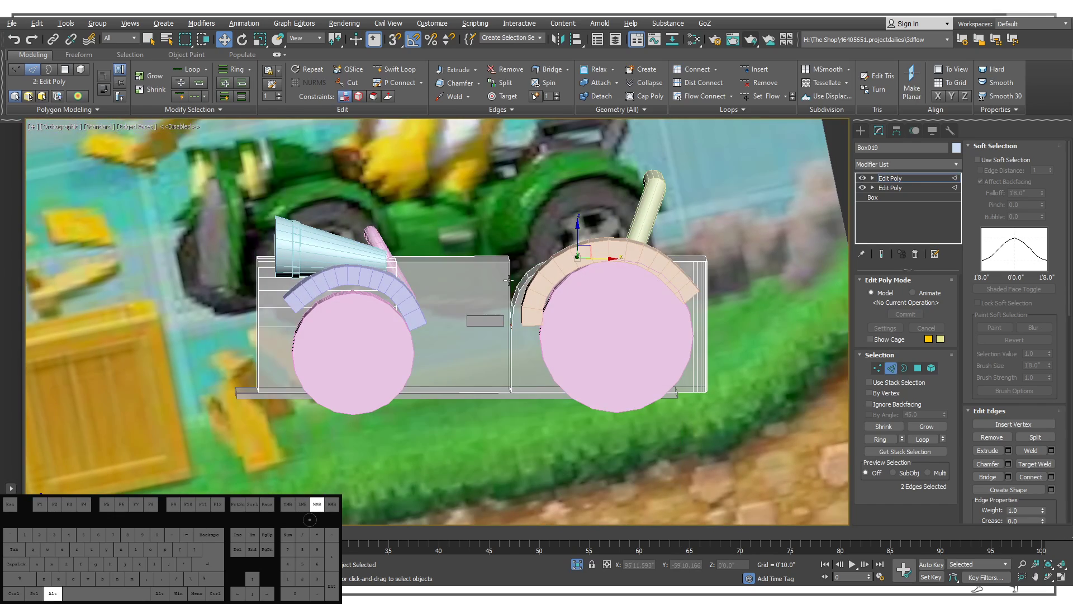
Select the side polygon of the middle body section and compare that area with the reference vehicle.
click(917, 368)
click(453, 284)
alt+middle_drag(453, 284, 440, 307)
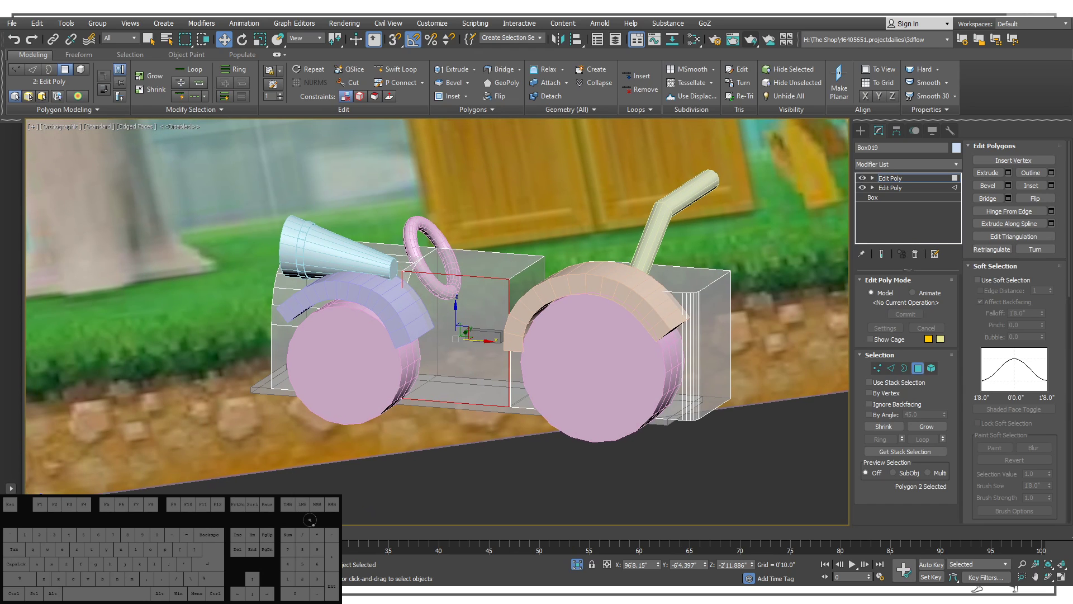
scroll(533, 307, down, 2)
middle_drag(535, 314, 474, 455)
middle_drag(537, 376, 436, 395)
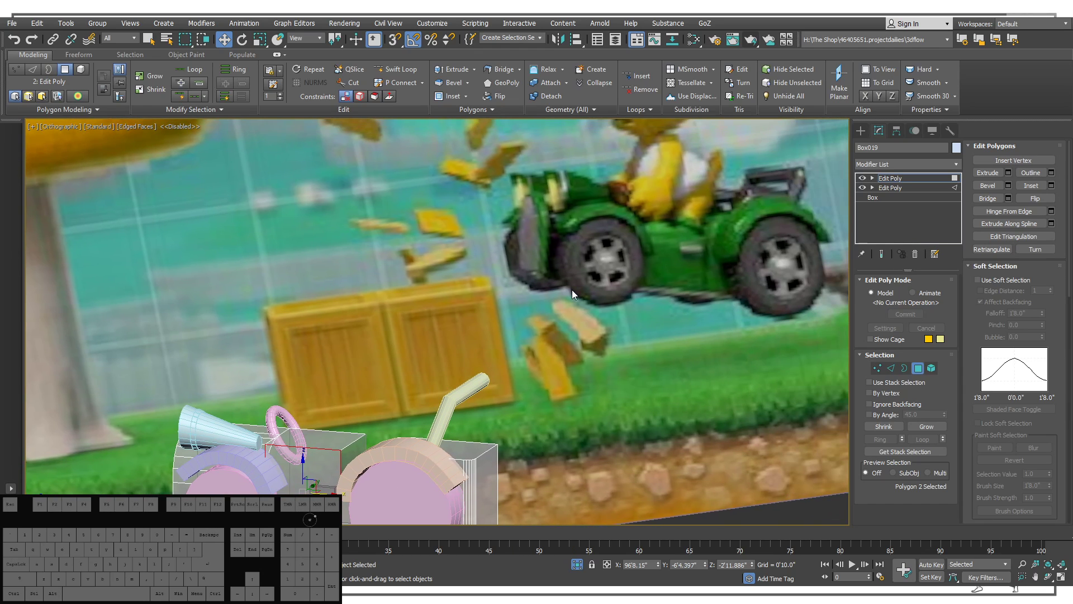
middle_drag(512, 336, 526, 237)
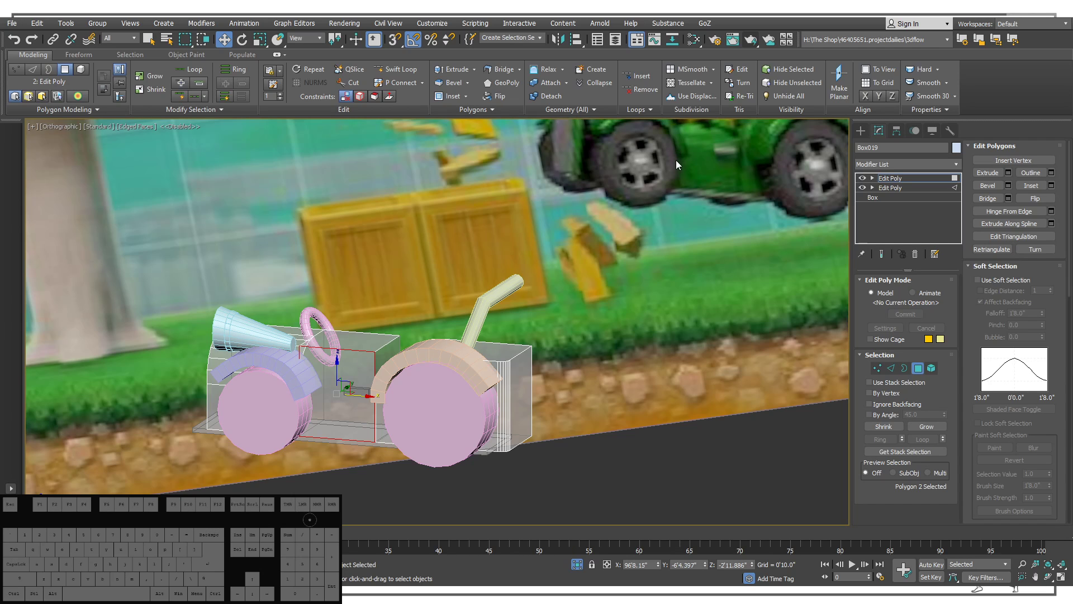
middle_drag(676, 160, 635, 216)
Select the middle body section's top polygon and lower it along Z to -2'9.972" in the front view.
alt+middle_drag(467, 278, 531, 343)
click(322, 428)
alt+middle_drag(381, 402, 393, 387)
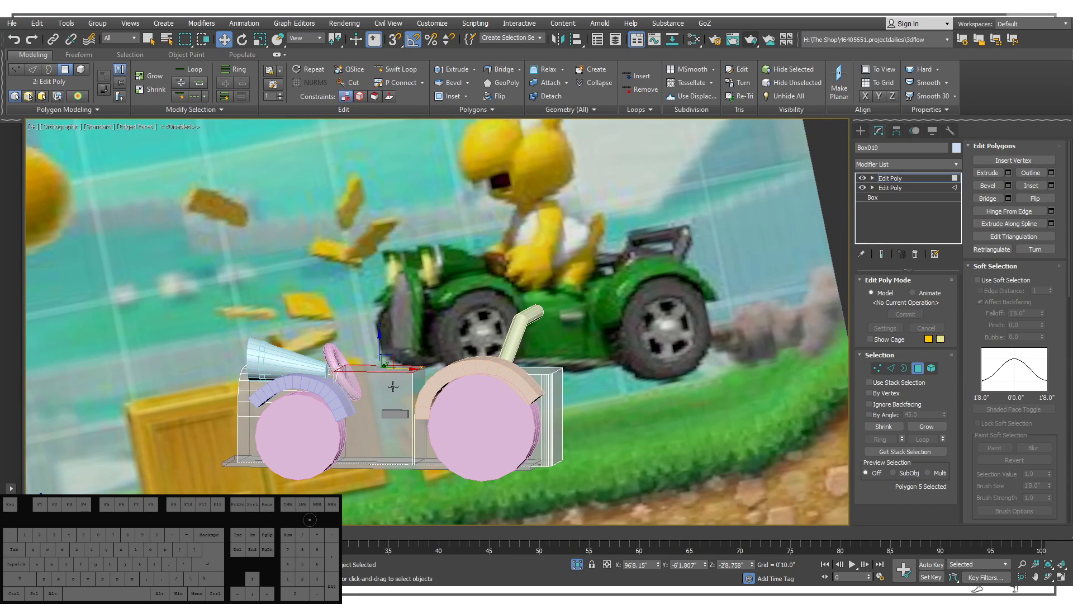
key(f)
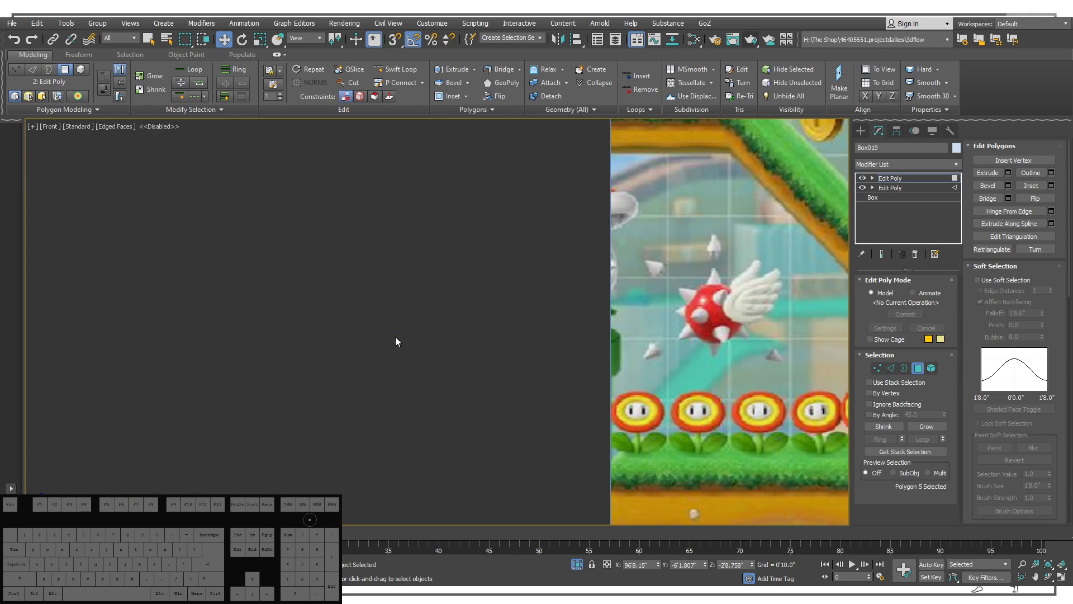
key(z)
middle_drag(395, 341, 344, 315)
scroll(419, 323, down, 5)
scroll(344, 279, down, 3)
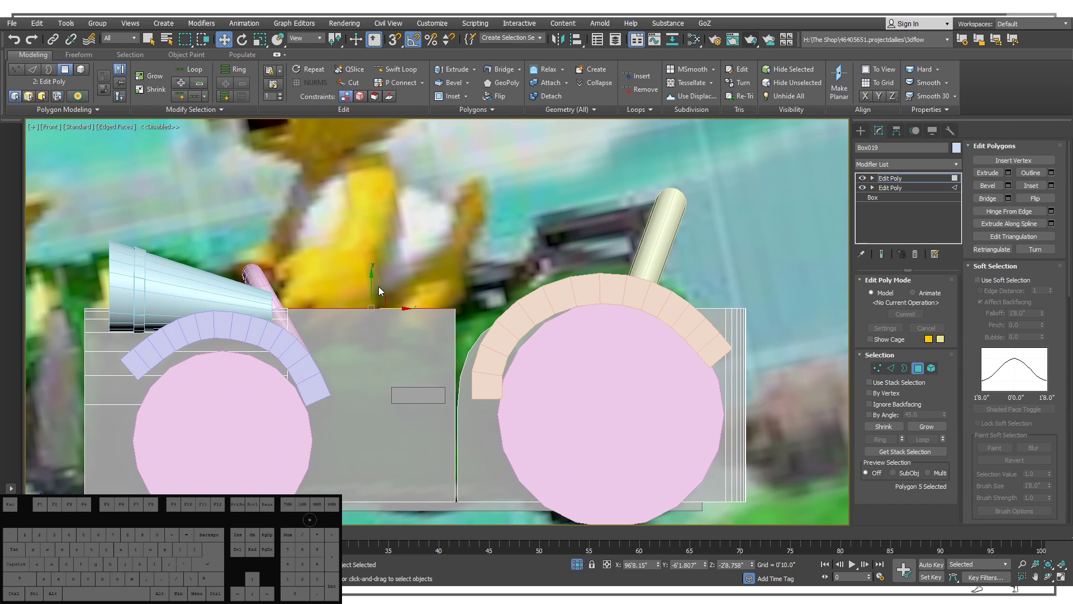
drag(372, 282, 369, 317)
Compare the middle body section's lowered top with the reference from an orbited view and the front view.
alt+middle_drag(433, 317, 416, 277)
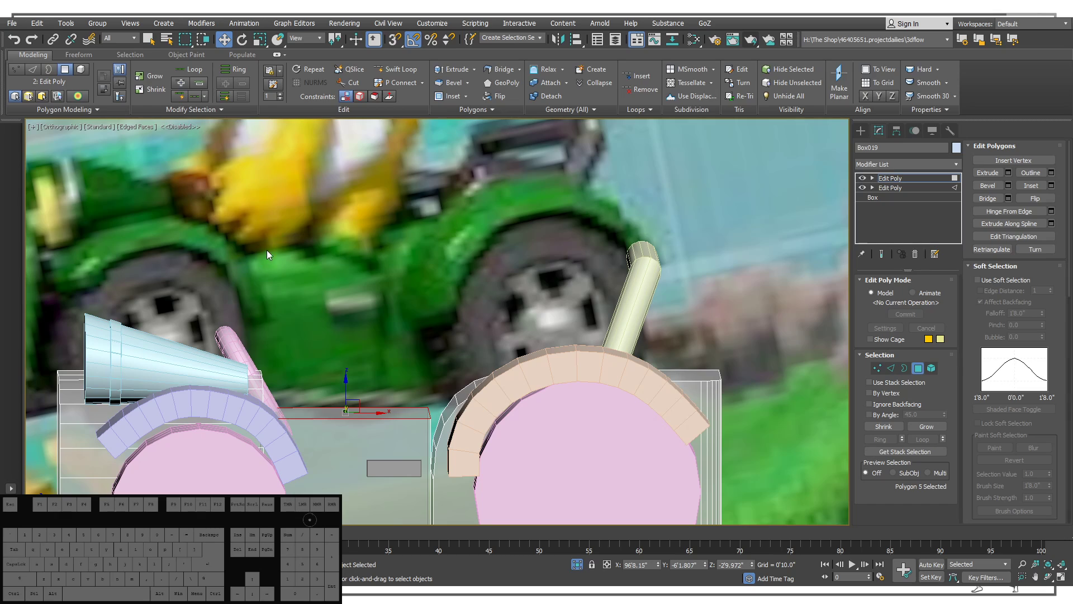
alt+middle_drag(406, 240, 359, 309)
mouse_move(359, 310)
middle_down()
mouse_move(337, 325)
mouse_move(340, 311)
middle_up()
key(f)
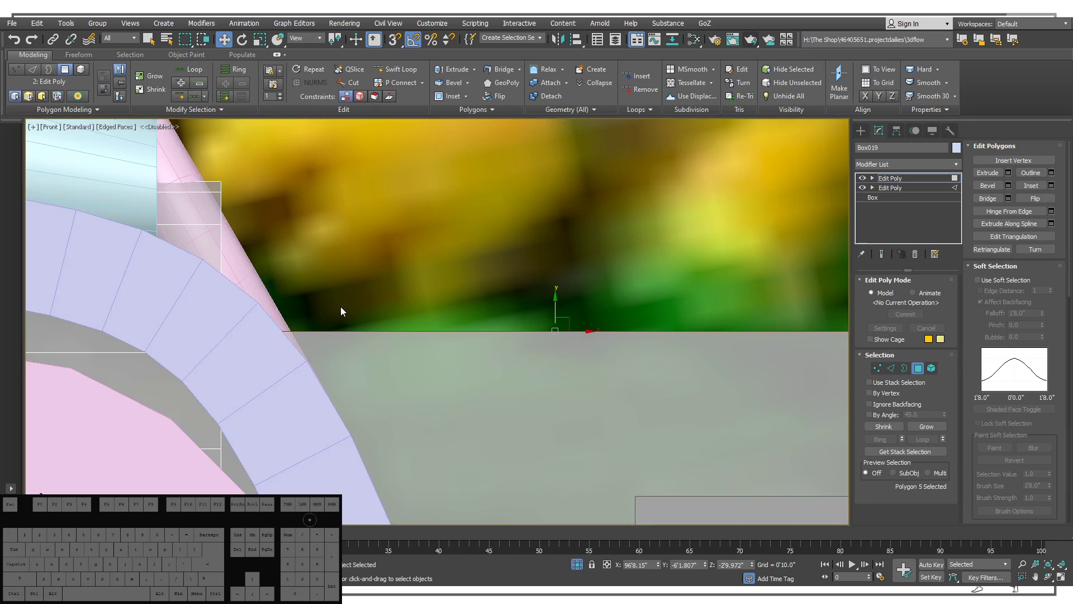
scroll(395, 366, down, 3)
middle_drag(395, 367, 445, 199)
scroll(573, 268, up, 3)
middle_drag(572, 268, 604, 246)
scroll(408, 288, down, 3)
scroll(575, 221, down, 2)
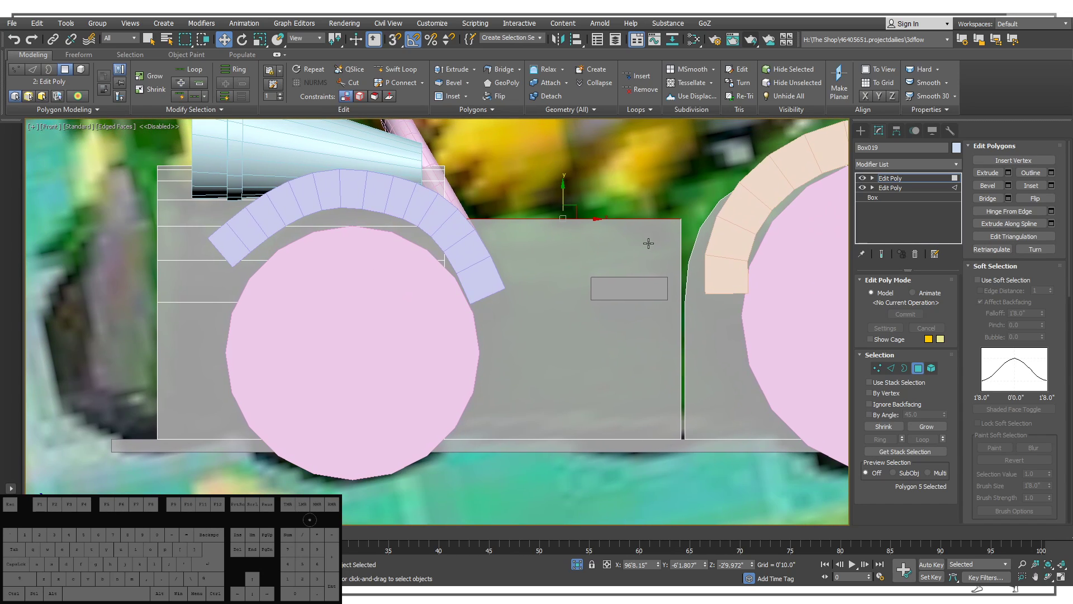
Select the middle body section element and move it along X to 96'8.187", toward the rear section.
click(890, 368)
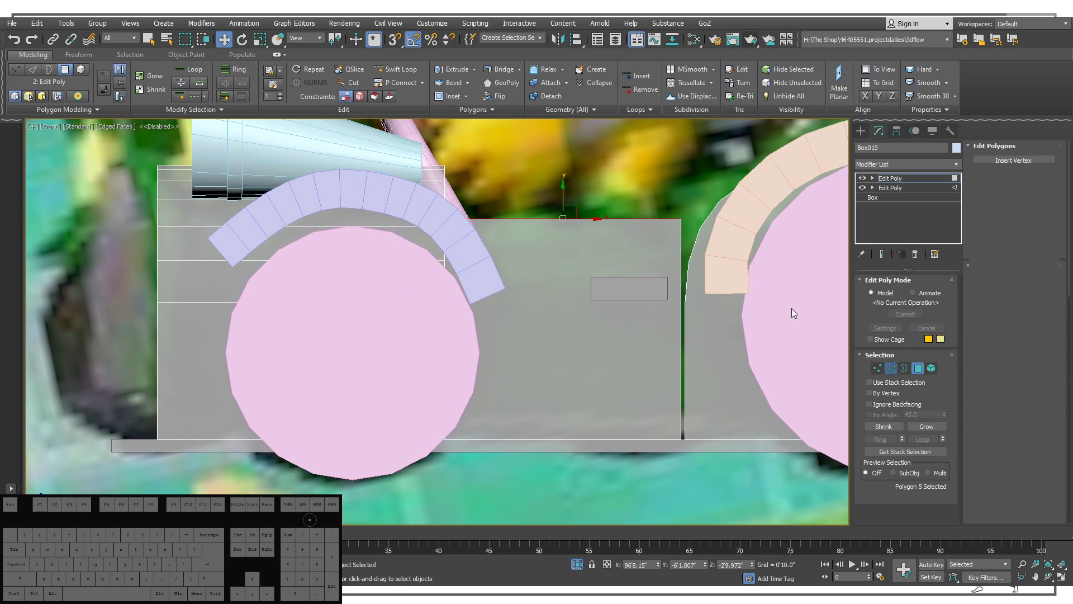
click(681, 246)
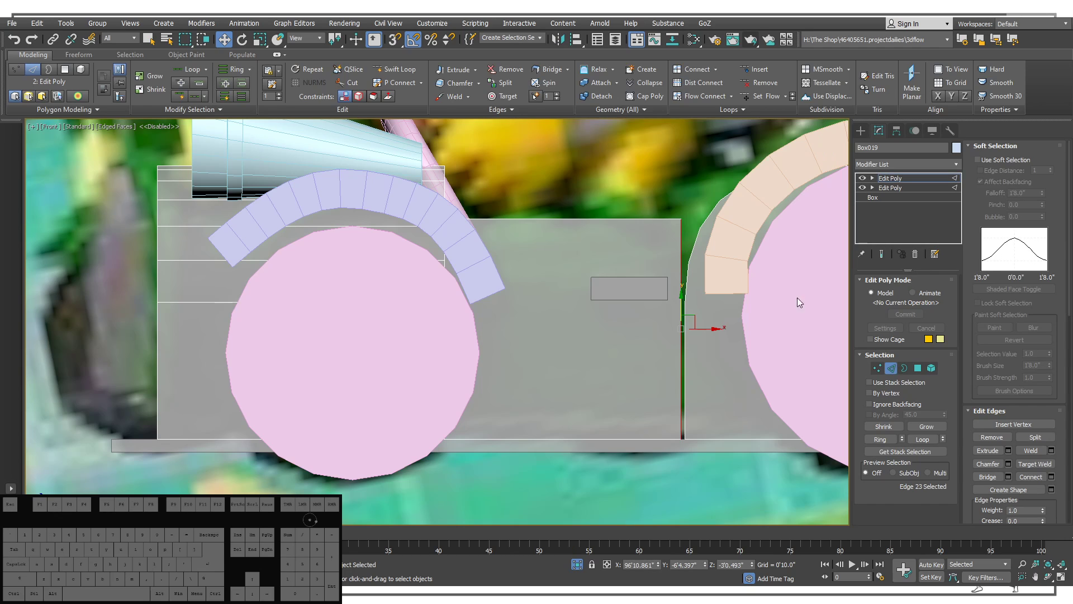
click(882, 438)
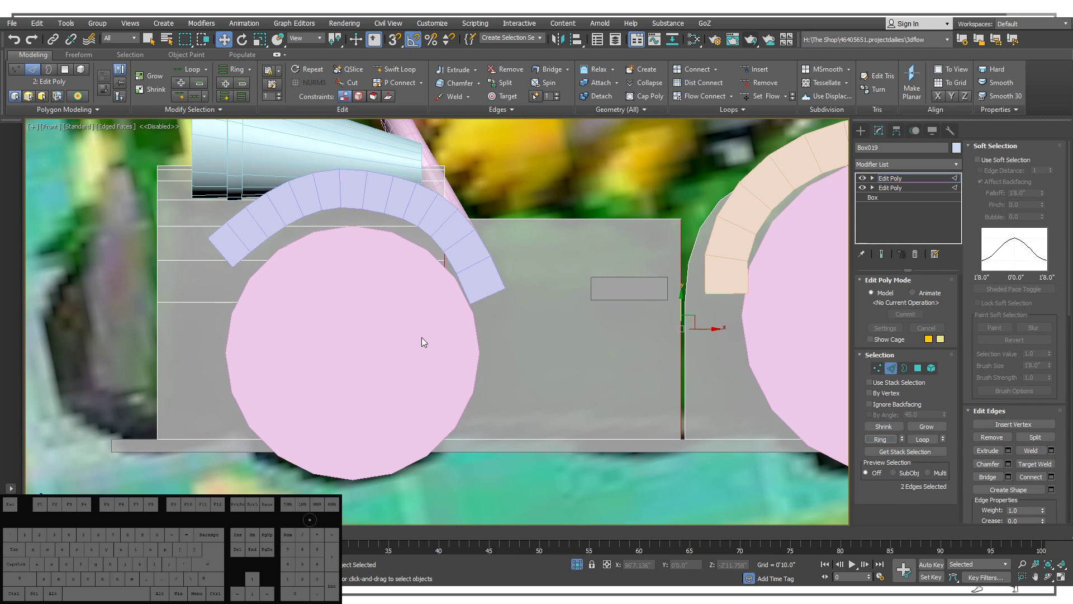
click(928, 369)
click(539, 260)
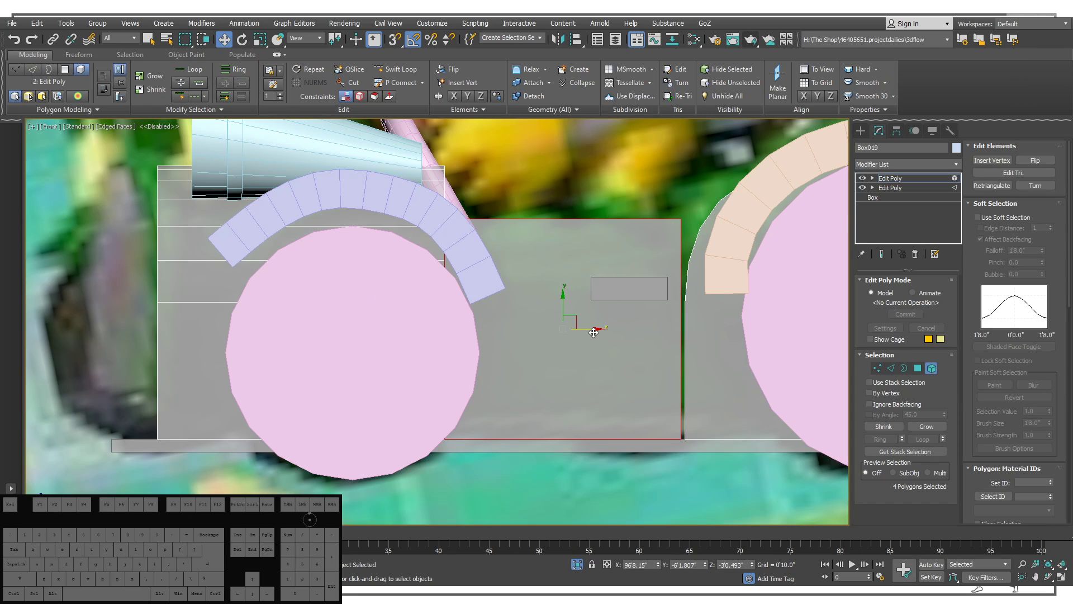
drag(594, 333, 587, 339)
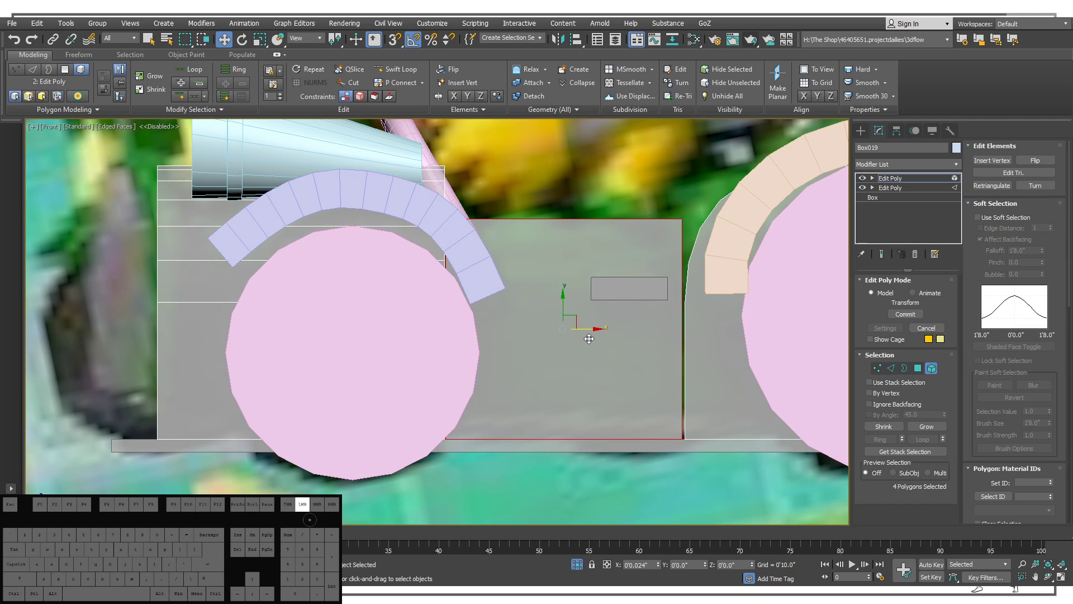
drag(590, 339, 593, 335)
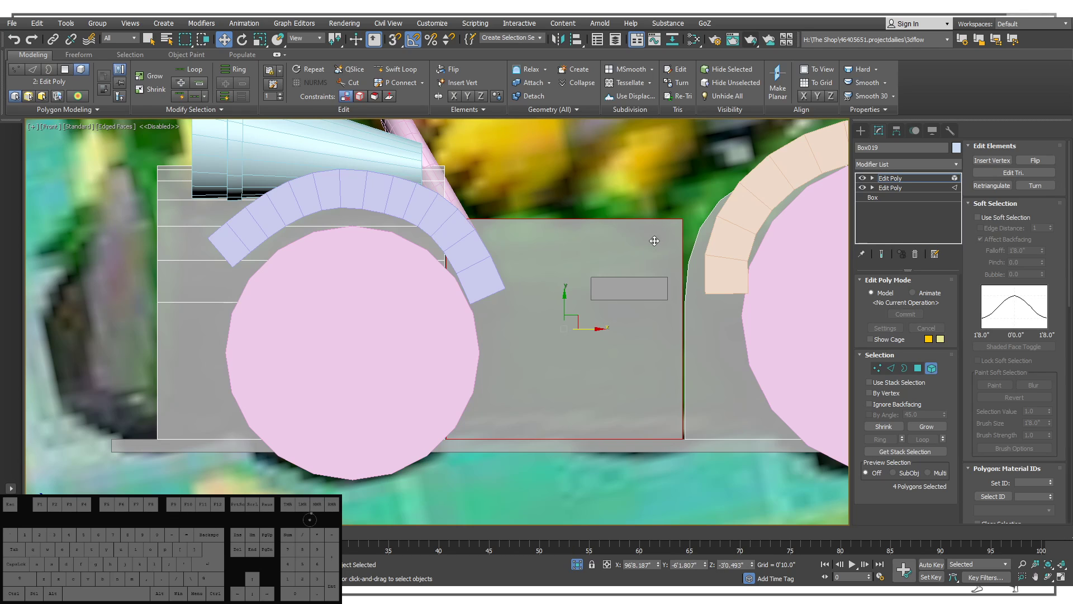
Ring-select the vertical edges of the middle body section's side and connect them with four horizontal edges.
click(891, 368)
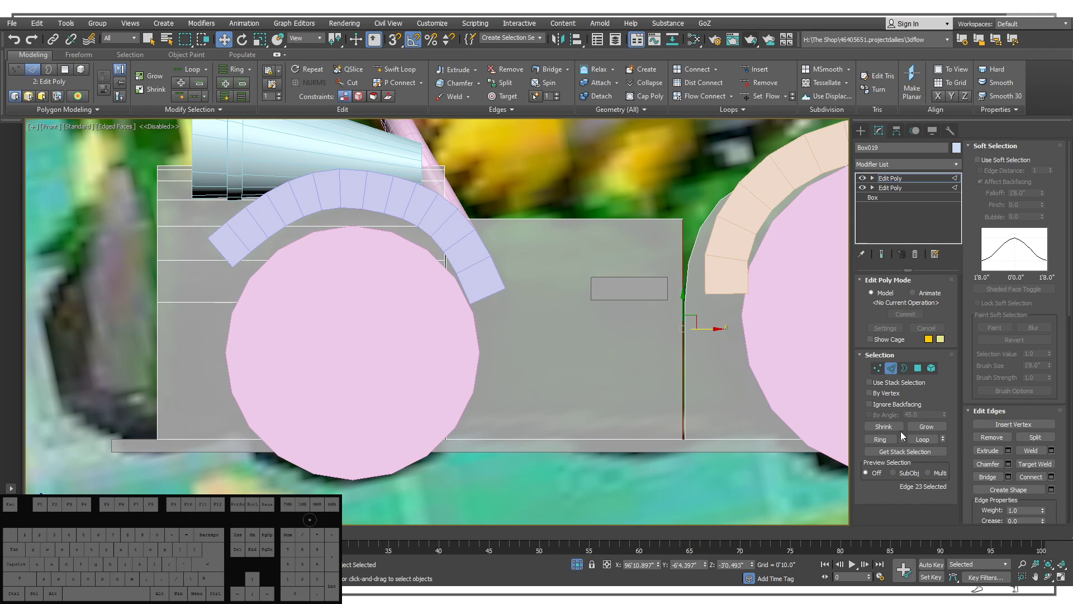
click(882, 439)
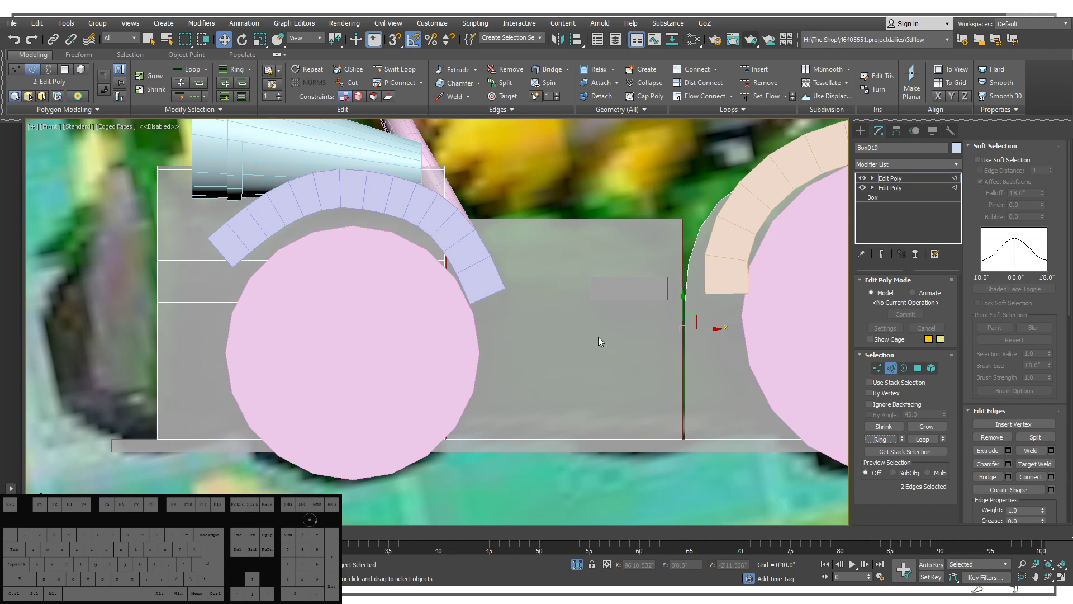
key(ctrl+shift+e)
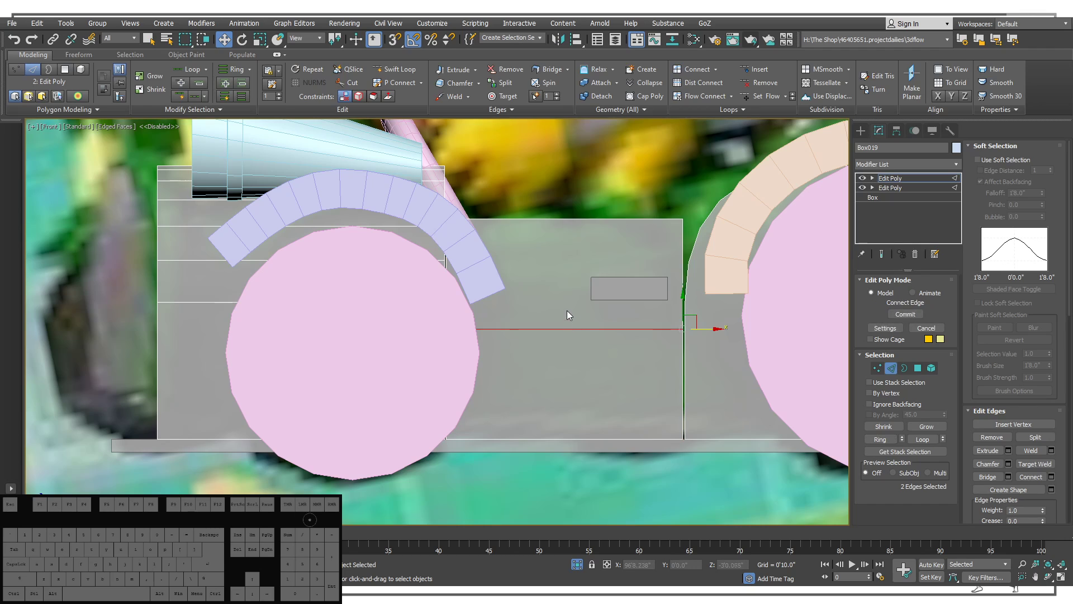
drag(447, 327, 447, 326)
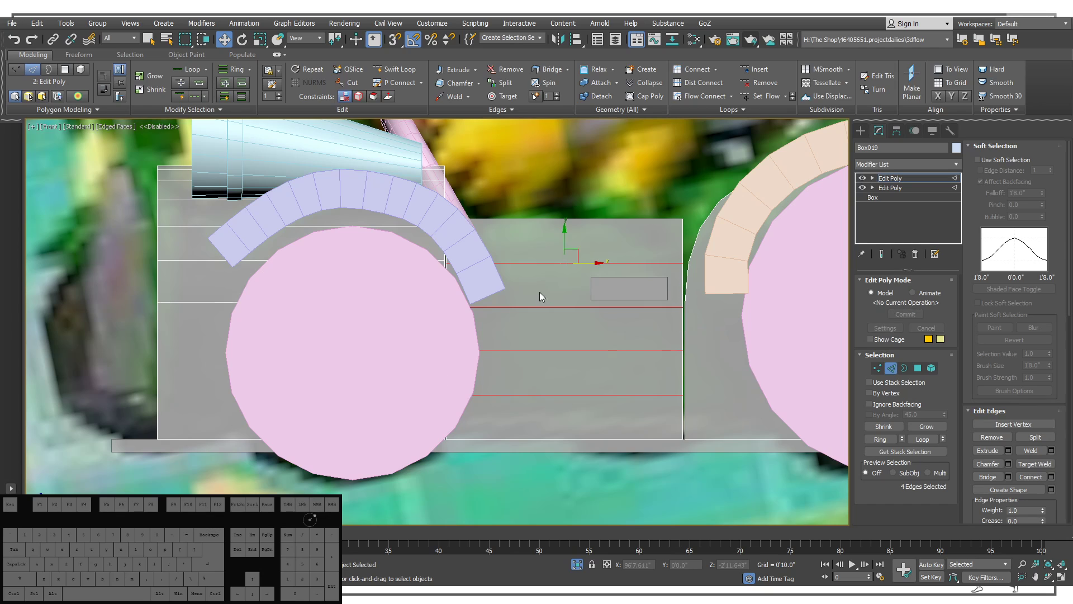
Raise the four new horizontal edges together toward the top of the middle body section.
middle_drag(684, 214, 623, 317)
key(1)
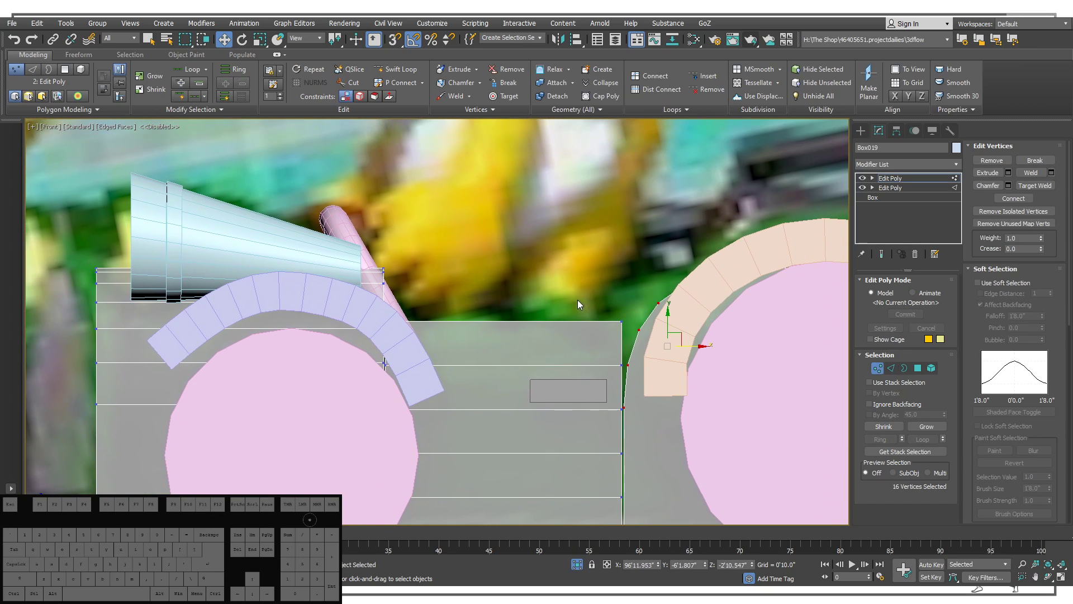
middle_drag(591, 364, 635, 274)
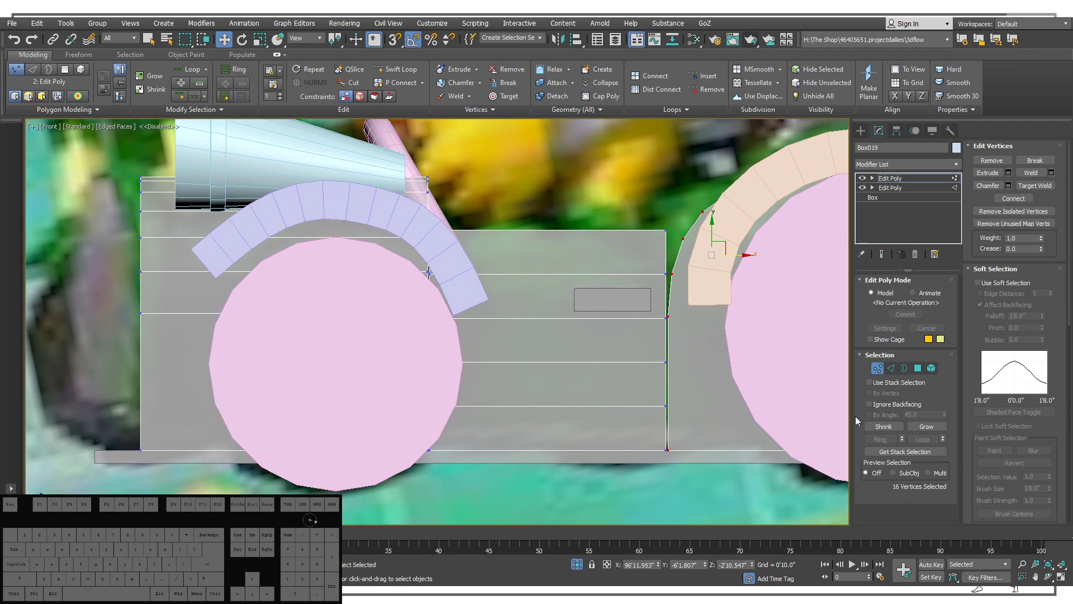
click(889, 368)
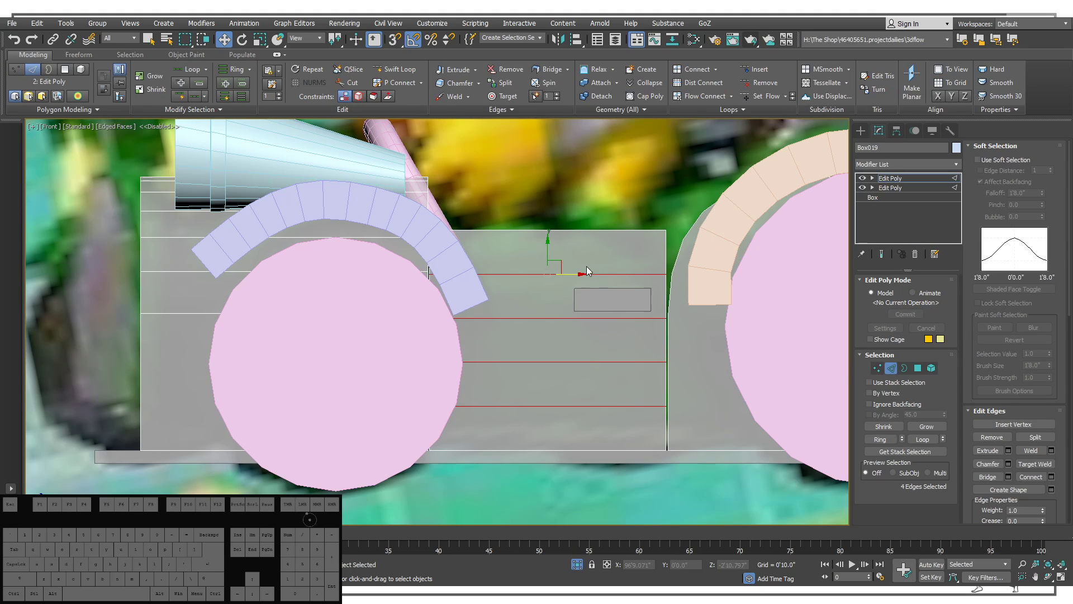
drag(550, 246, 570, 218)
middle_drag(574, 223, 593, 221)
Raise the second, third and lowest horizontal edges one by one, placing the lowest at Z -2'11.929" close beneath the third.
key(1)
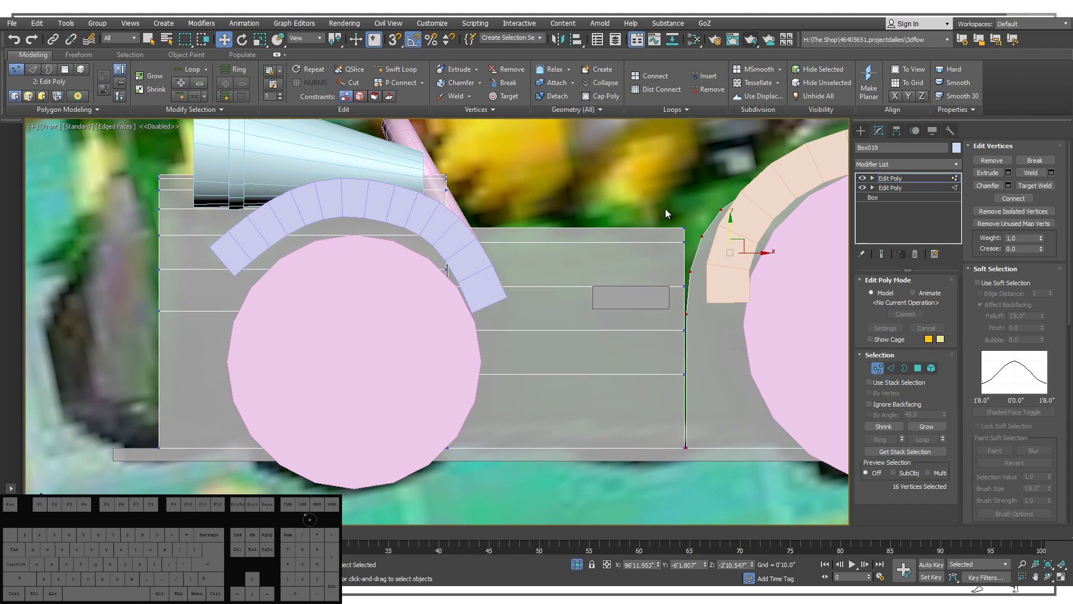
drag(693, 245, 694, 246)
middle_drag(648, 303, 641, 325)
key(2)
click(561, 307)
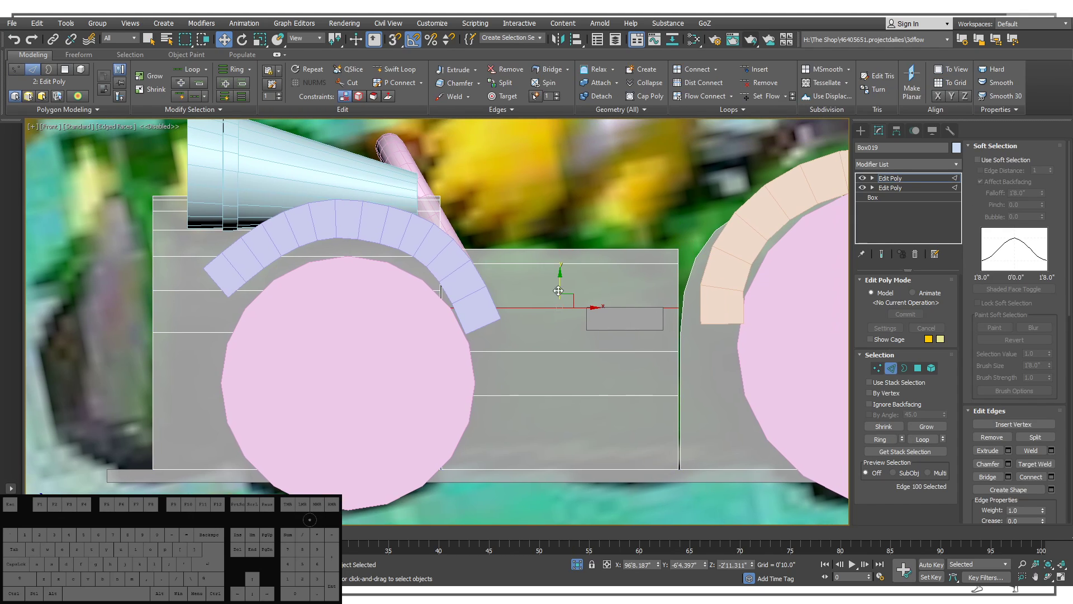
drag(563, 281, 562, 262)
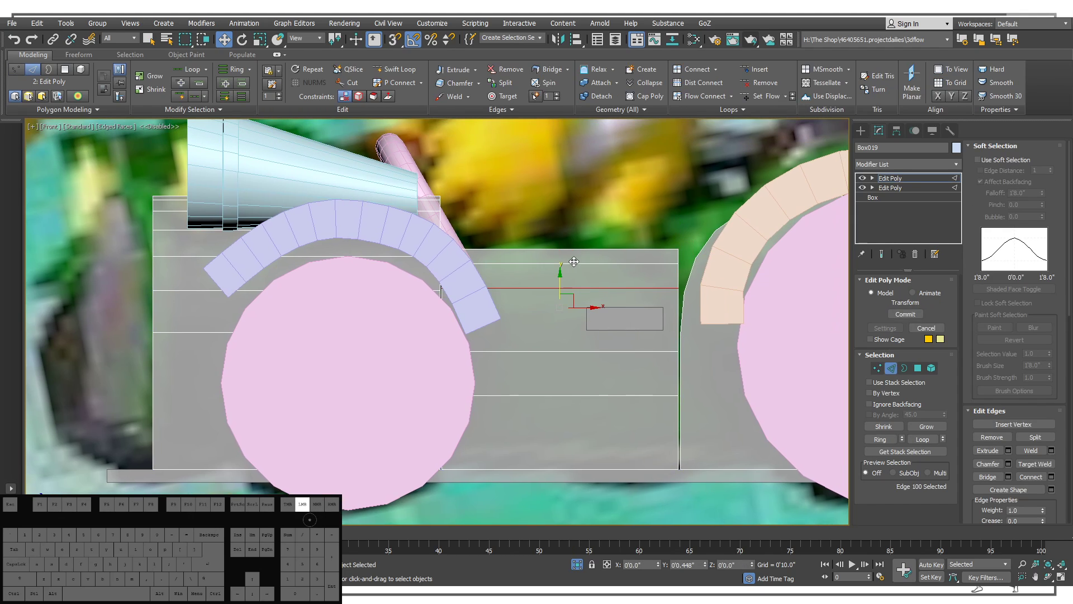
click(574, 351)
drag(561, 330, 563, 305)
click(577, 396)
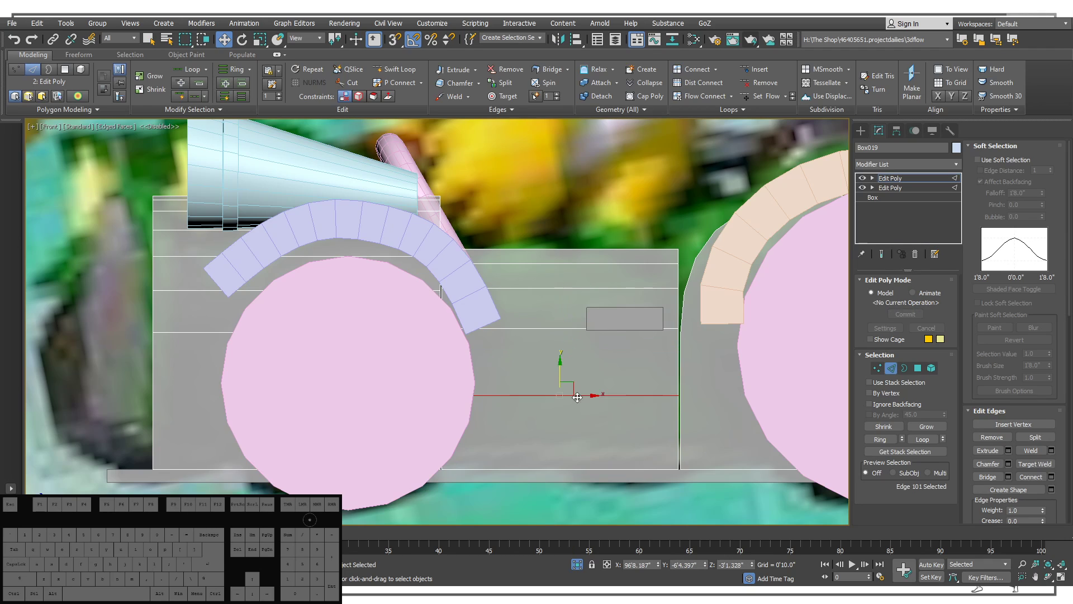
drag(560, 369, 576, 309)
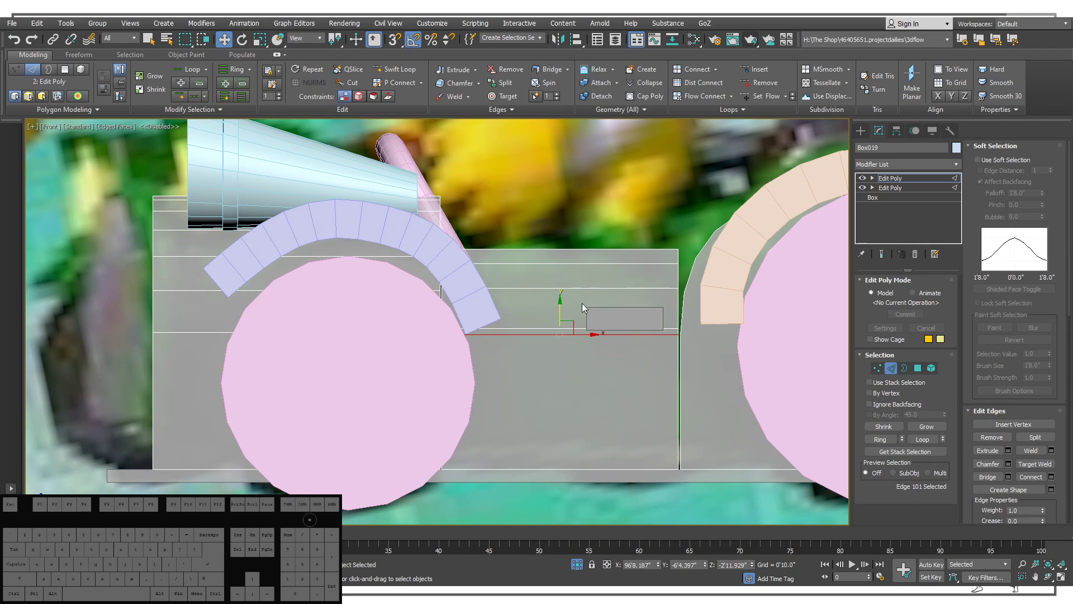
Shift the middle section's upper rear vertices toward the rounded rear section to follow its curve, with the top corner at X 96'11.262".
middle_drag(621, 290, 615, 340)
key(1)
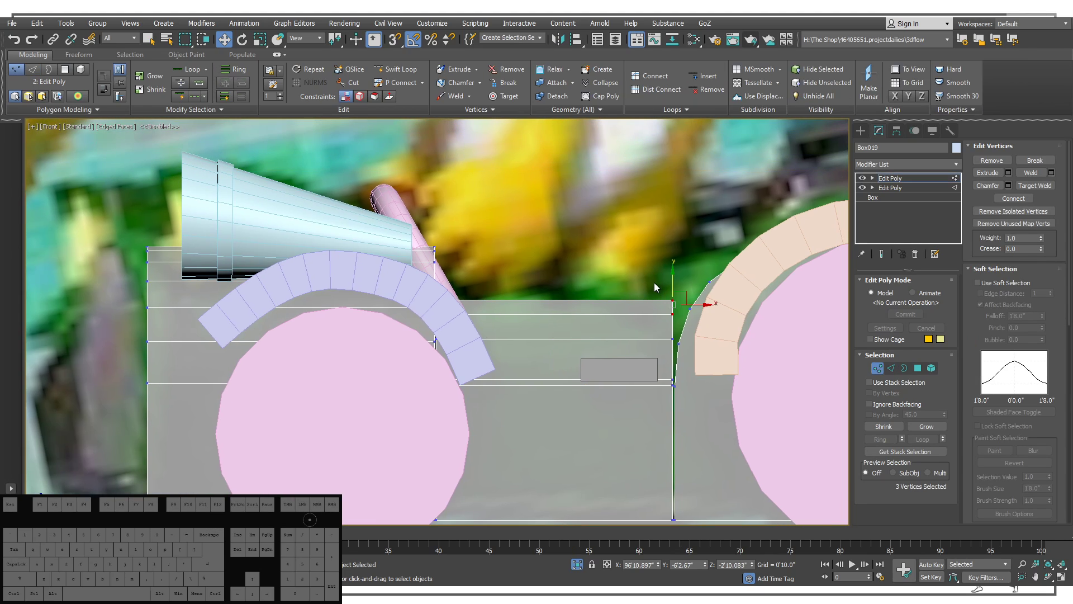
drag(692, 307, 677, 345)
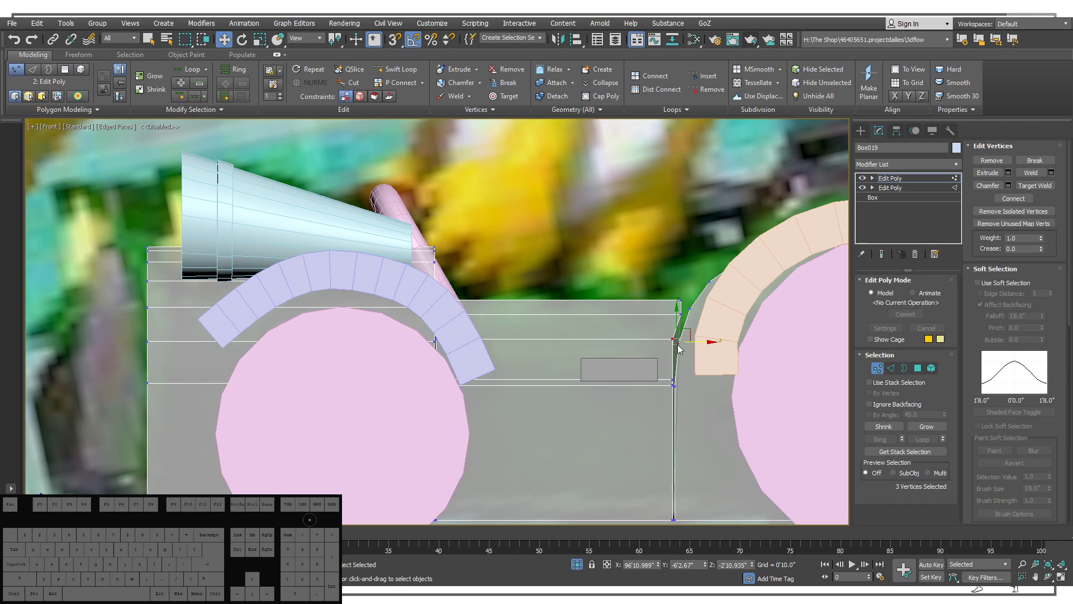
click(668, 347)
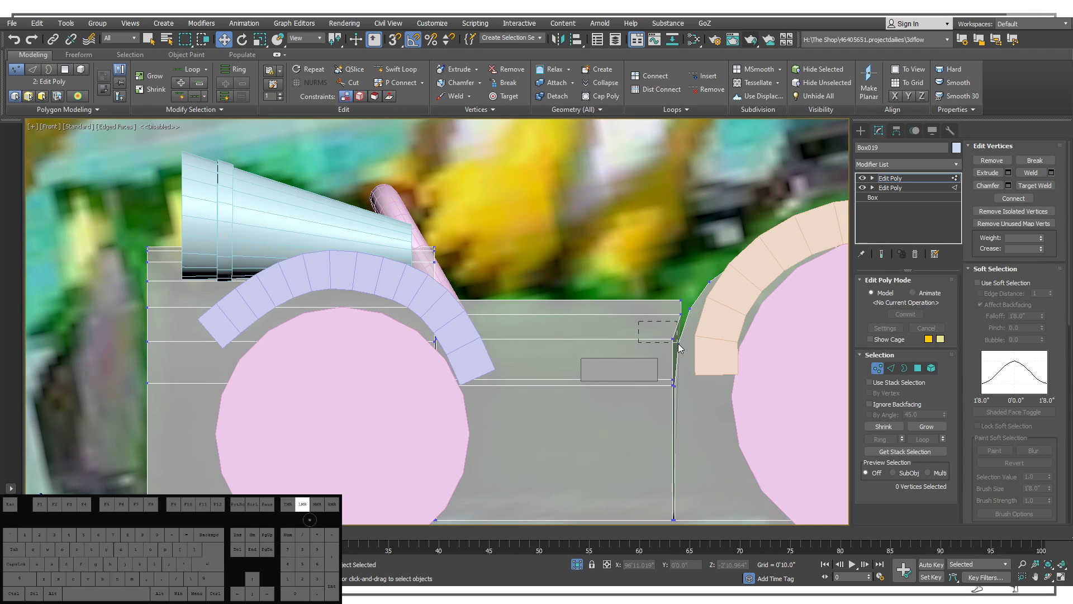
drag(678, 344, 707, 300)
click(672, 295)
click(657, 279)
scroll(665, 238, down, 5)
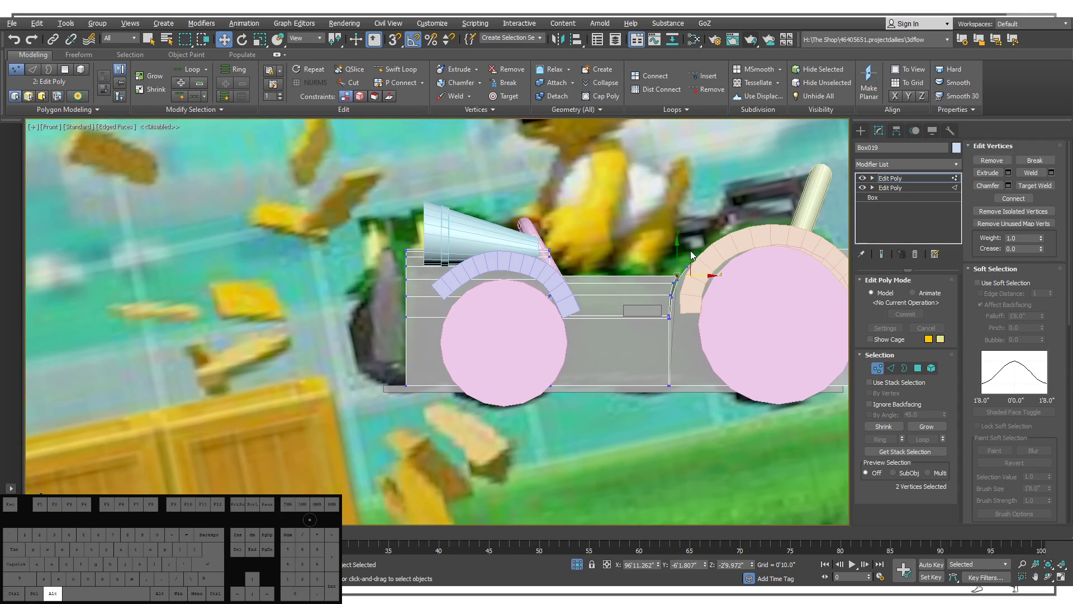
Delete the middle body section's top polygon and undivided inner side polygon, keeping the subdivided outer side.
alt+middle_drag(691, 256, 560, 276)
click(918, 368)
click(669, 250)
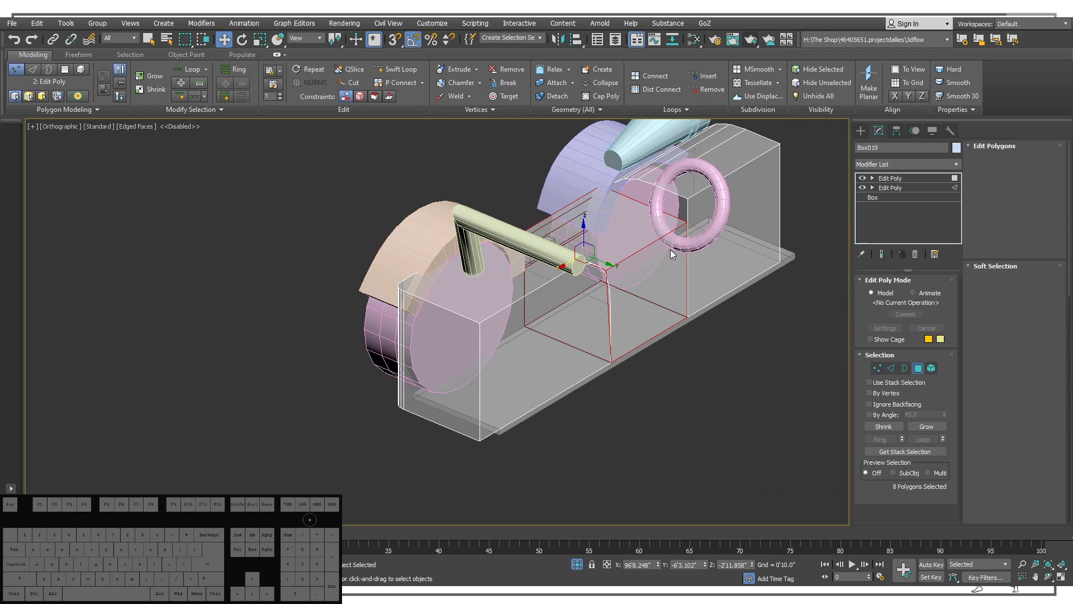
key(Delete)
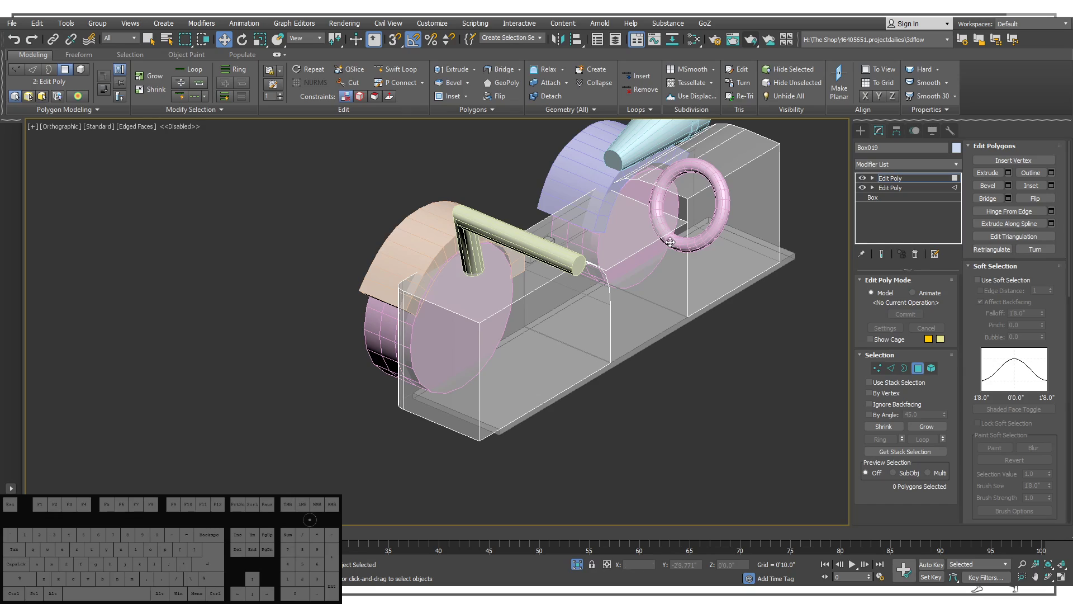
click(643, 235)
alt+middle_drag(643, 236, 451, 239)
key(Delete)
Examine the opened middle body section and its neighbouring front and rear sections from several orbited angles.
click(594, 223)
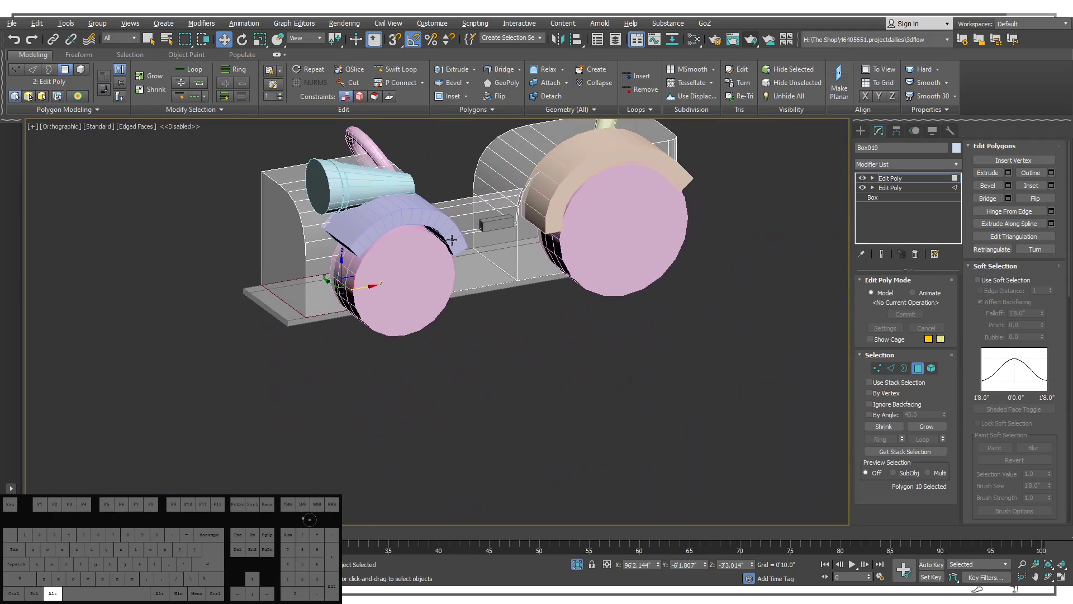
alt+middle_drag(519, 213, 571, 327)
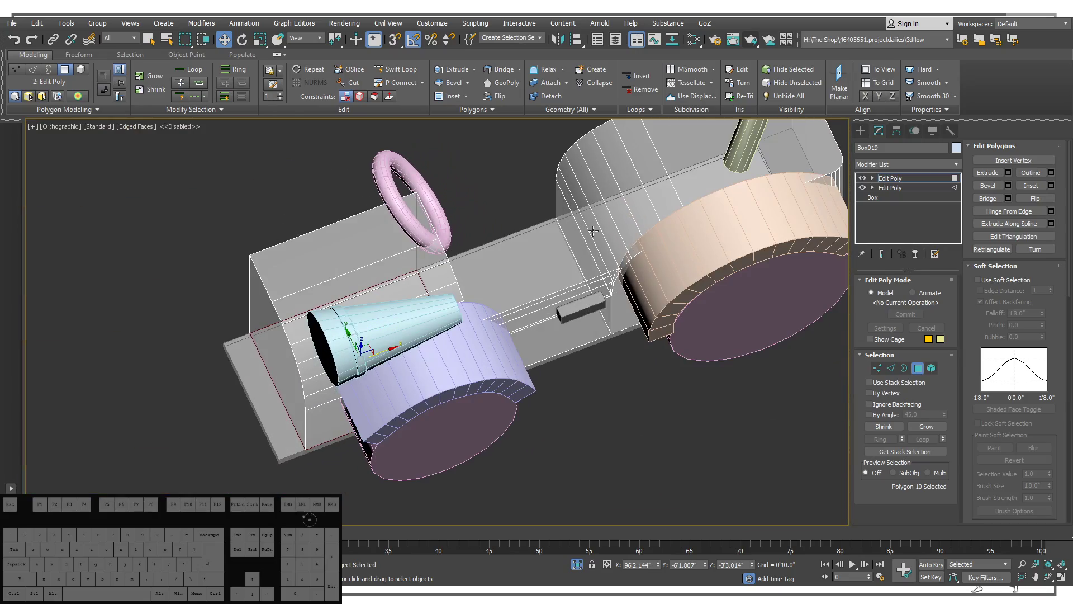
click(586, 231)
alt+middle_drag(570, 235, 525, 223)
click(538, 247)
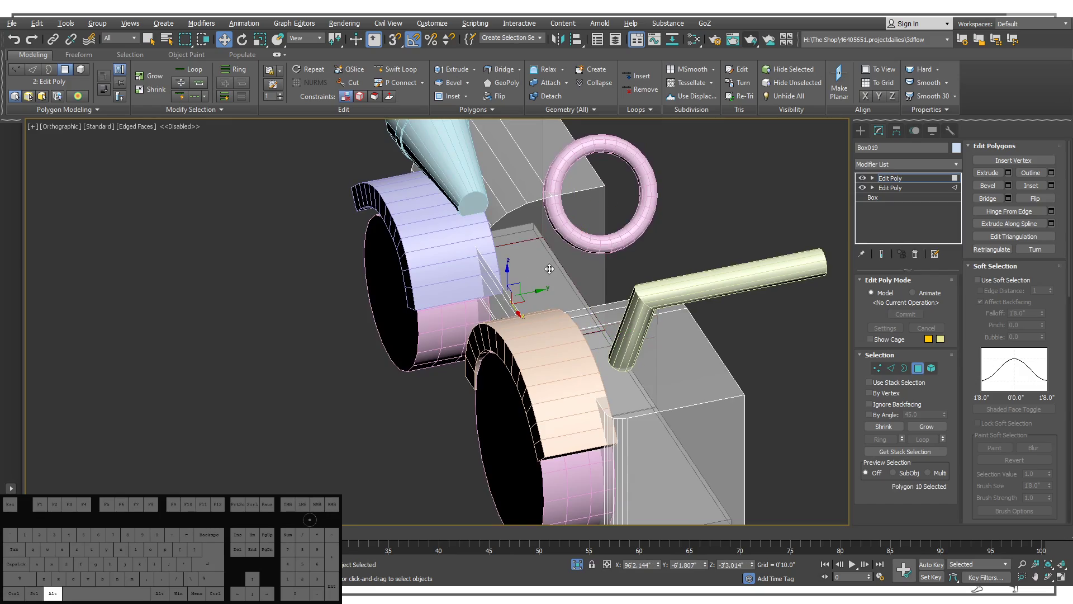
alt+middle_drag(550, 269, 559, 310)
alt+middle_drag(687, 321, 657, 353)
middle_drag(502, 346, 535, 333)
Ring-select the horizontal edges of the middle section's outer side and connect them with four vertical edges.
click(581, 326)
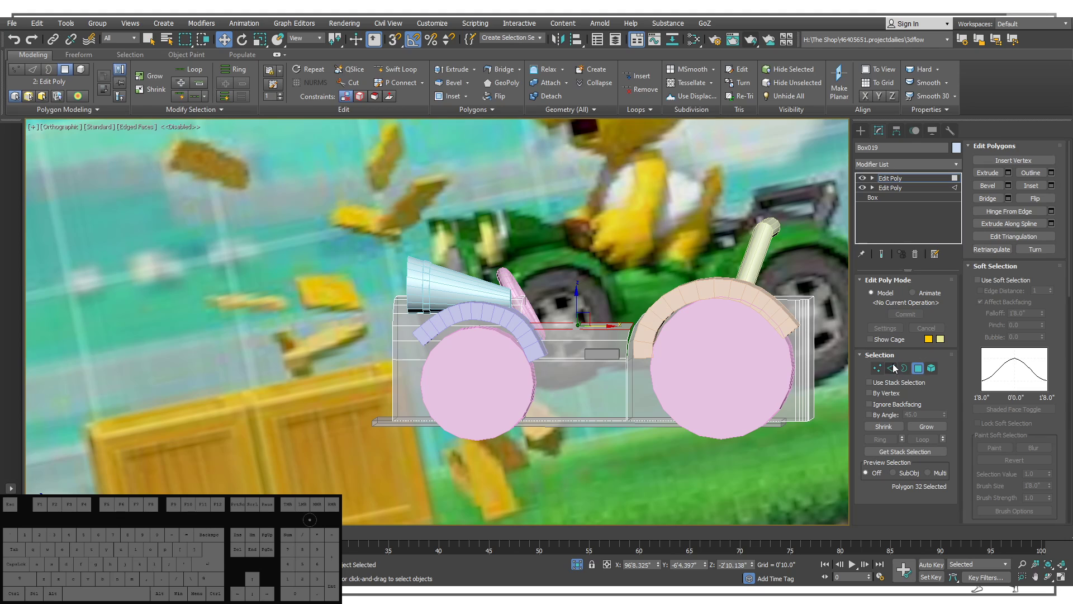
click(891, 368)
click(569, 330)
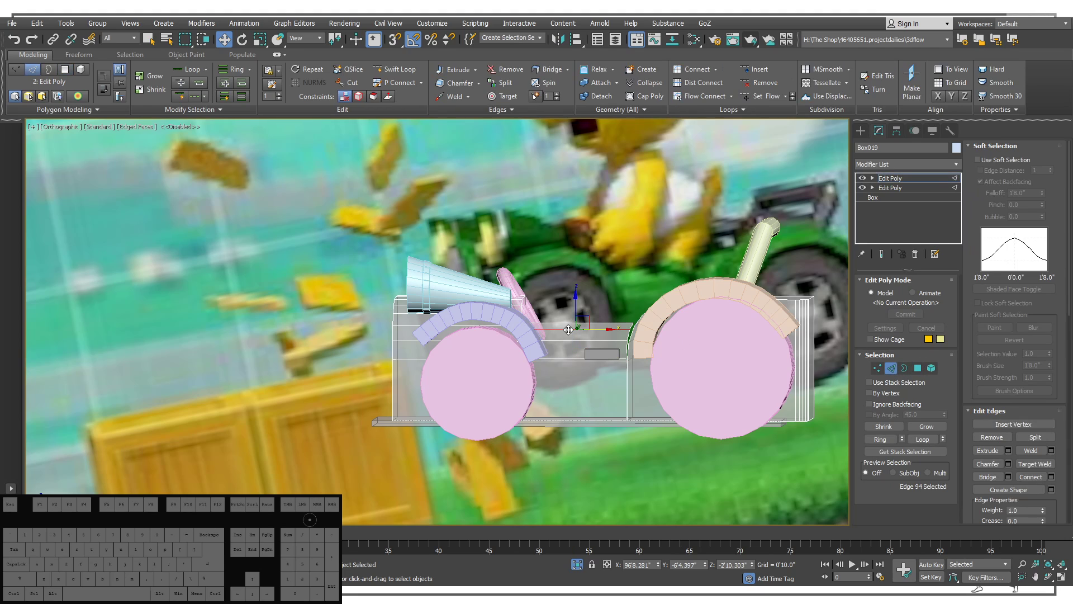
click(881, 439)
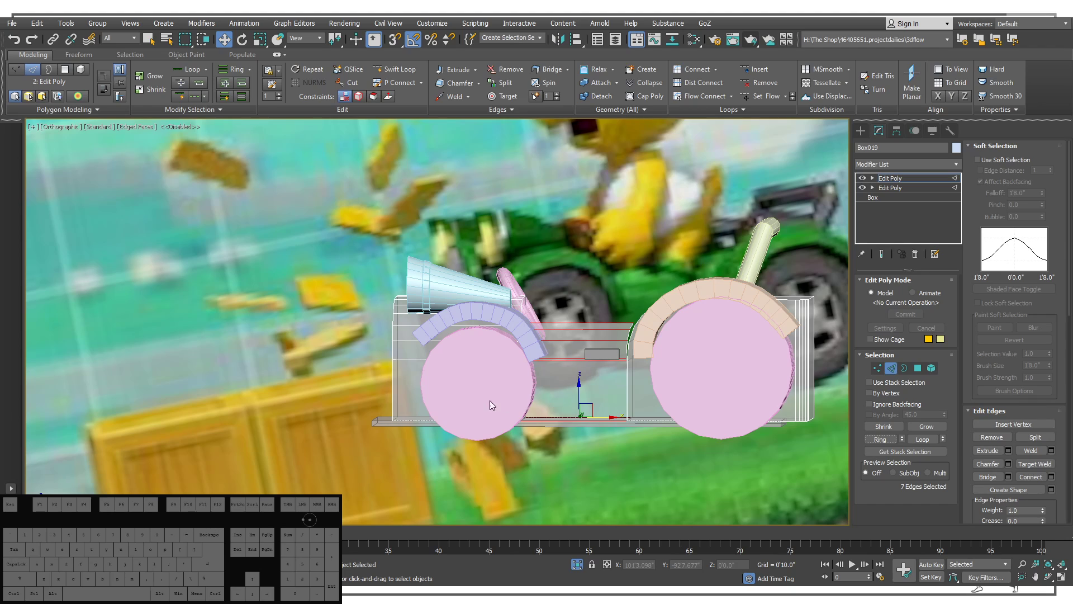
key(ctrl+shift+e)
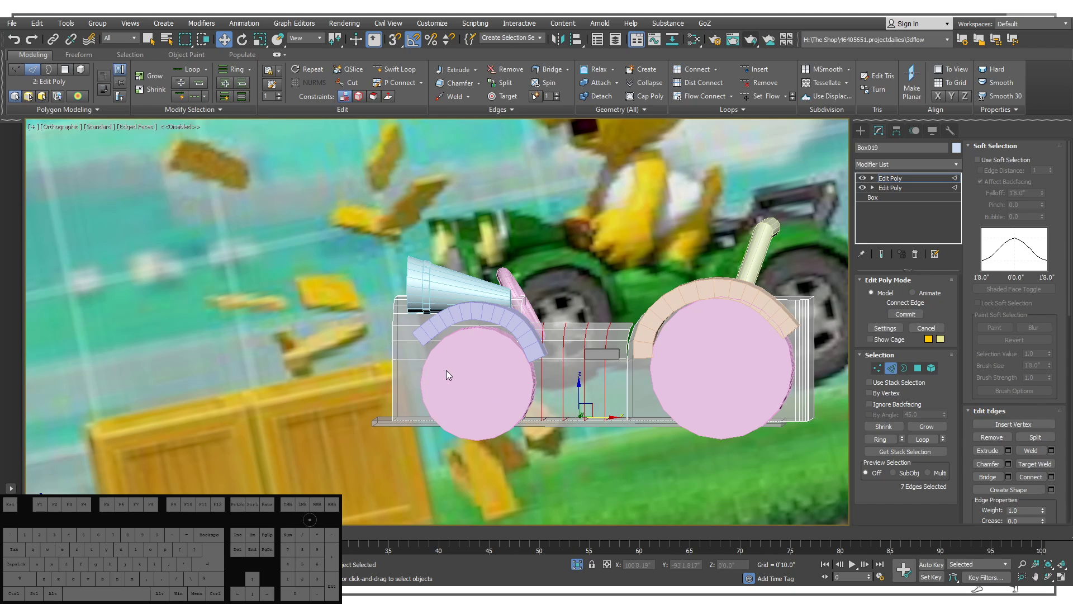
Raise the upper two rows of inner vertices on the middle section's side in the front view, leaving its end corners lower.
middle_drag(586, 367, 583, 393)
key(f)
scroll(553, 379, up, 10)
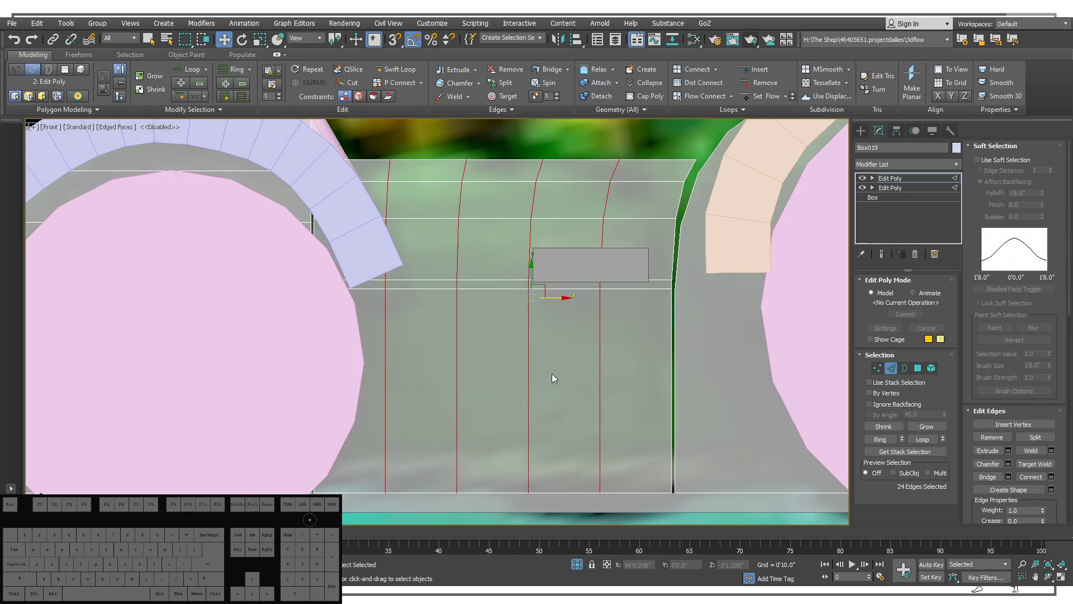
key(1)
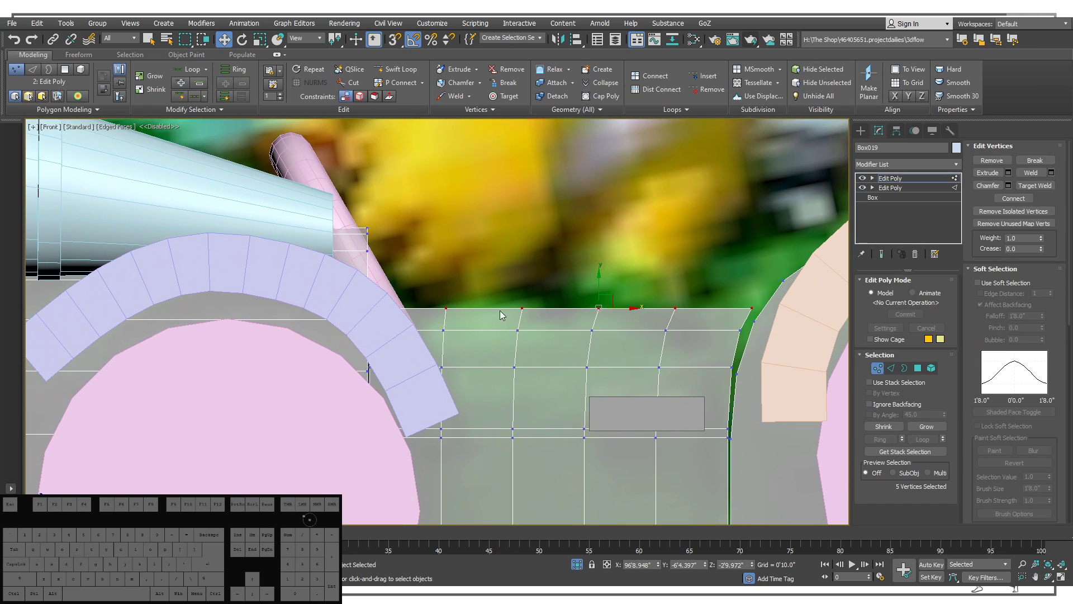
drag(687, 351, 687, 350)
click(562, 292)
drag(430, 286, 700, 339)
drag(562, 295, 612, 338)
click(562, 278)
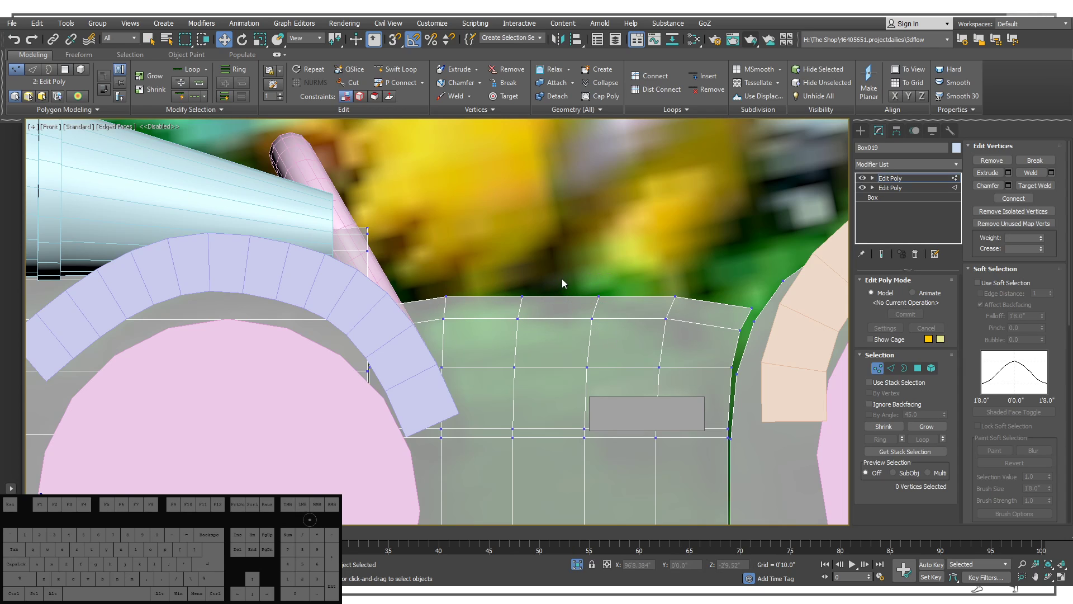
Raise the two central columns of upper vertices slightly further to arch the middle section's top edge.
drag(492, 274, 614, 335)
drag(558, 280, 557, 273)
middle_drag(615, 307, 585, 278)
click(612, 210)
scroll(615, 221, down, 3)
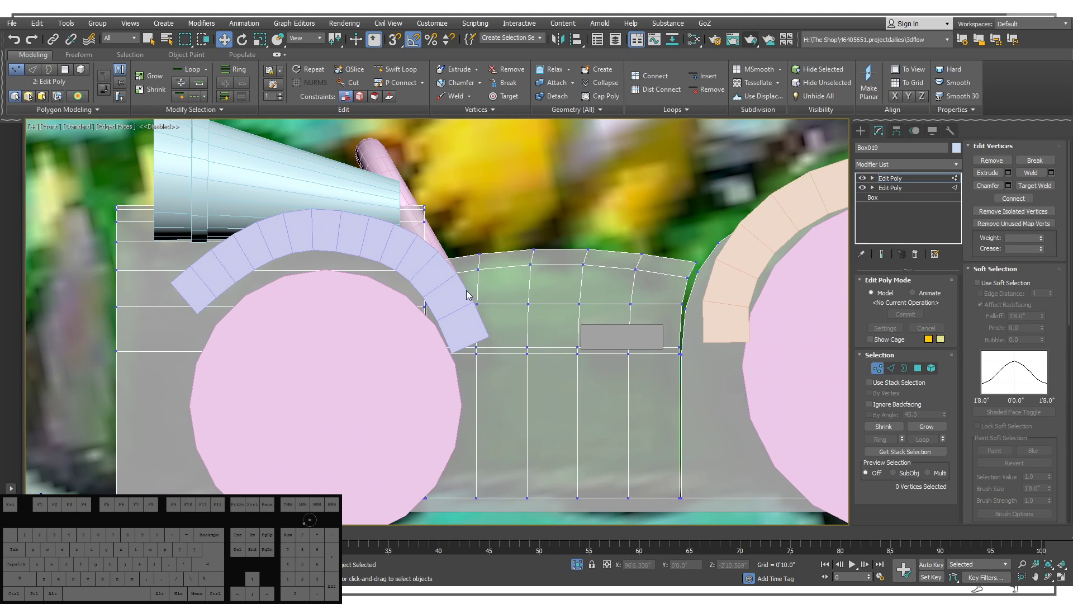
Lower the third-row vertex on the middle section's rear edge to Z -2'10.947" to match the rear section's curve.
click(695, 262)
scroll(677, 301, up, 2)
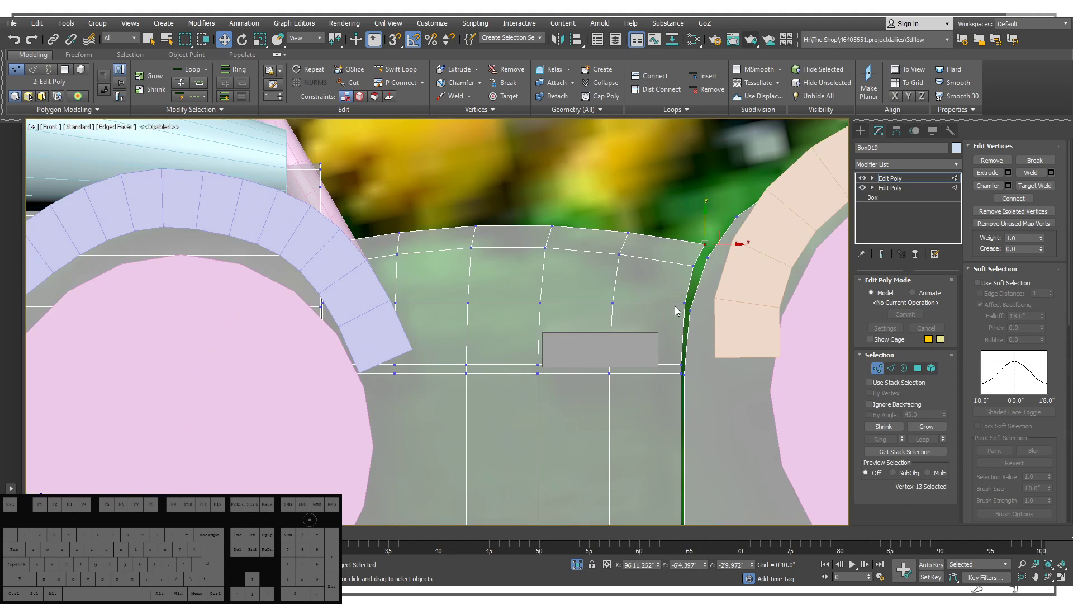
scroll(701, 279, up, 3)
drag(720, 270, 719, 269)
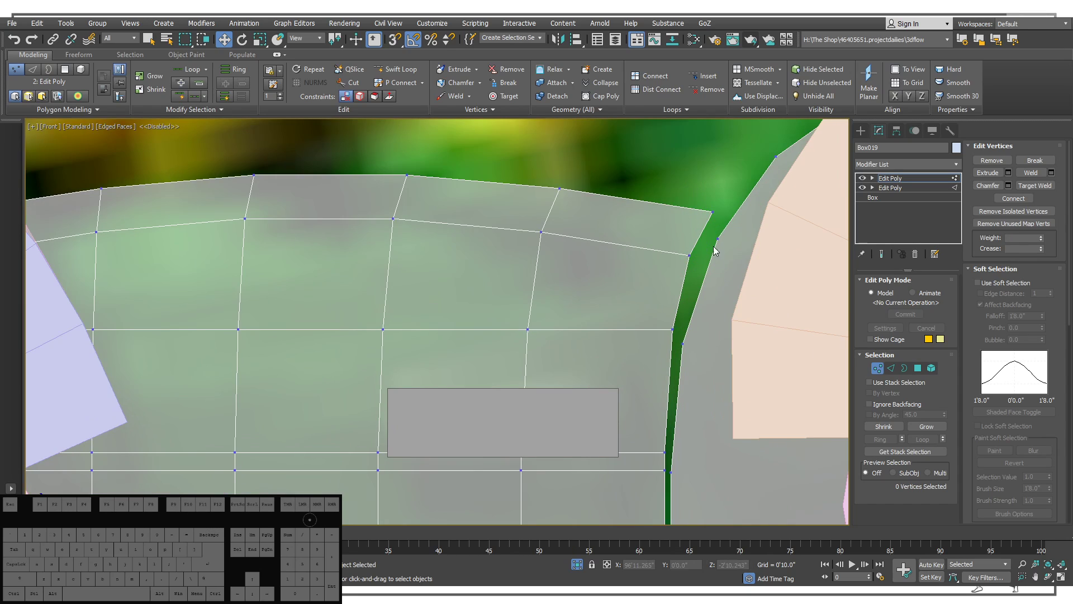
middle_drag(695, 184, 703, 156)
middle_drag(546, 283, 613, 266)
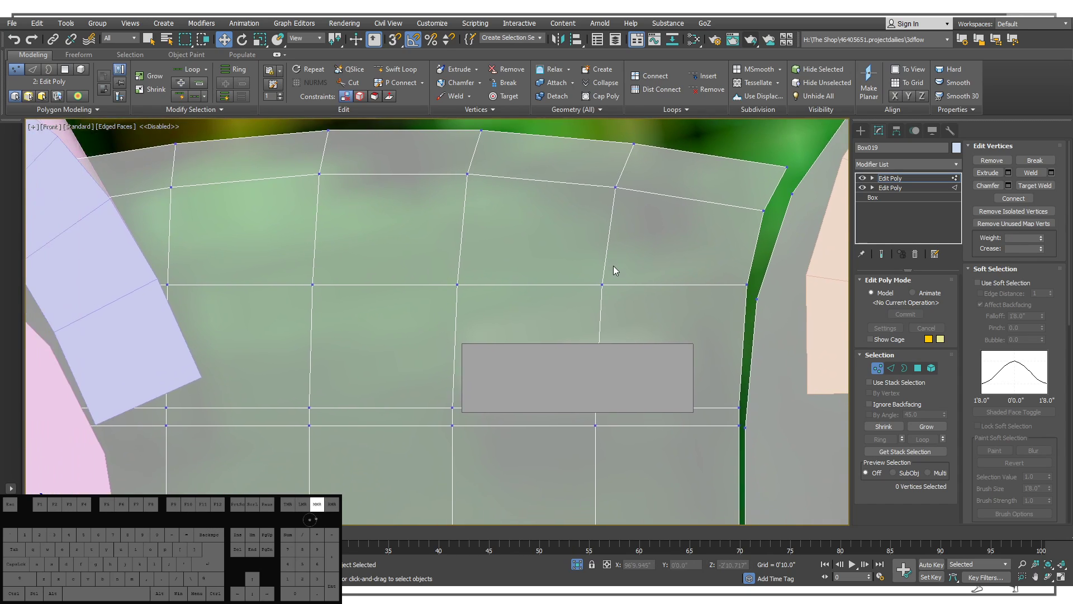
scroll(612, 266, down, 2)
drag(707, 286, 710, 288)
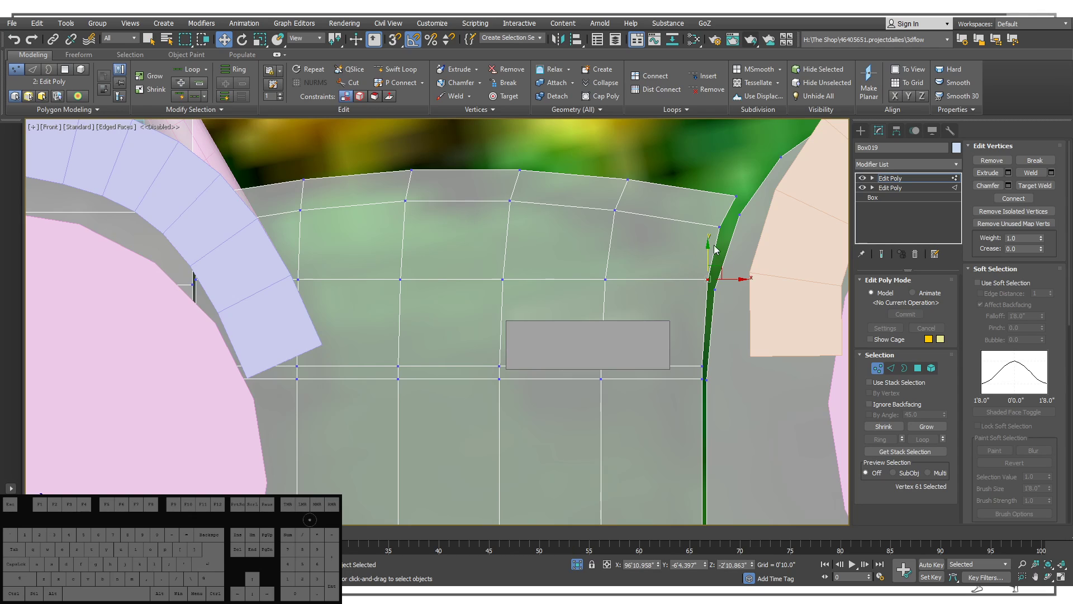
drag(708, 244, 702, 255)
middle_drag(695, 347, 712, 324)
scroll(711, 325, down, 2)
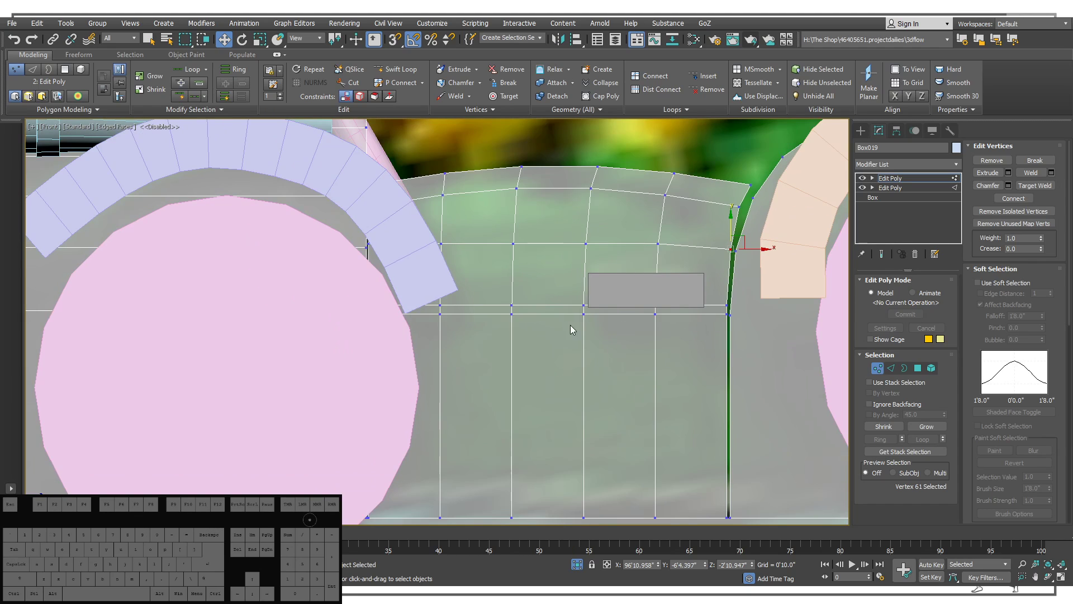
Lower the middle section's two lower horizontal edge loops, placing the upper of the two at Z -2'11.919".
click(891, 368)
double_click(675, 313)
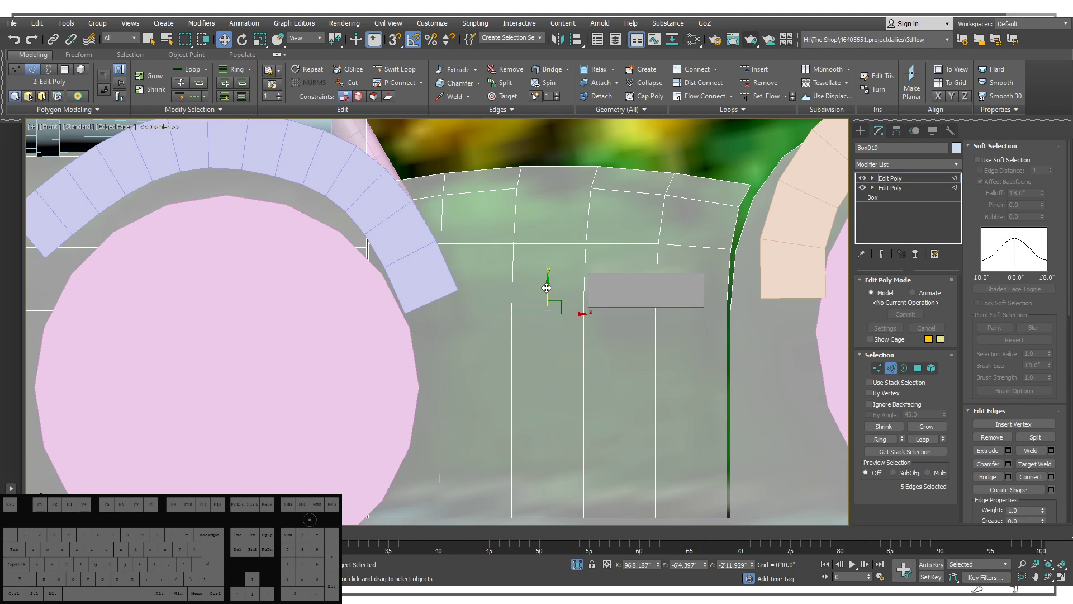
drag(547, 288, 544, 301)
double_click(710, 305)
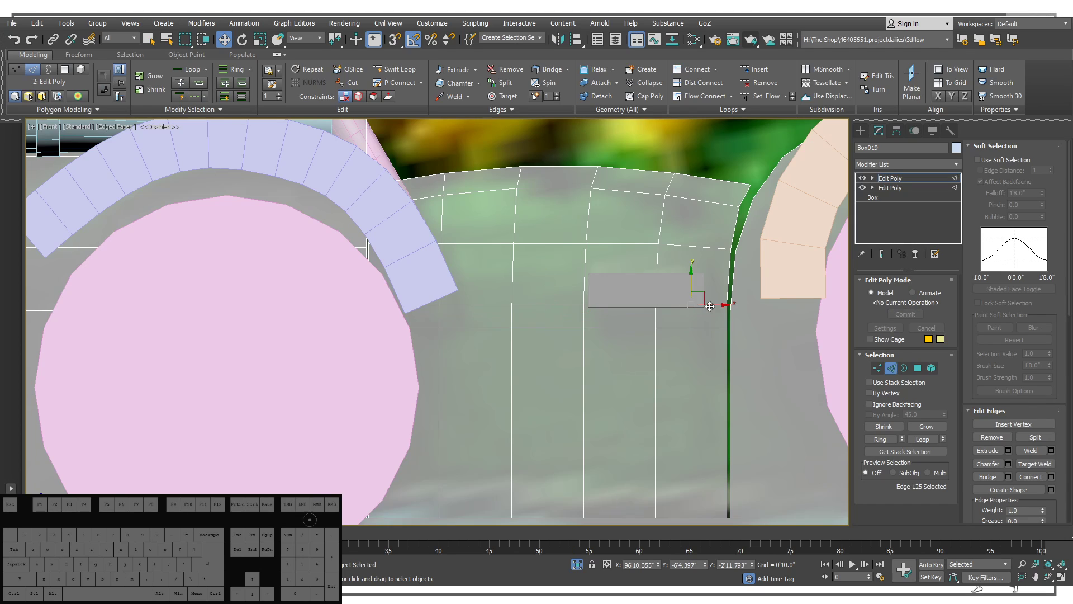
scroll(631, 306, up, 2)
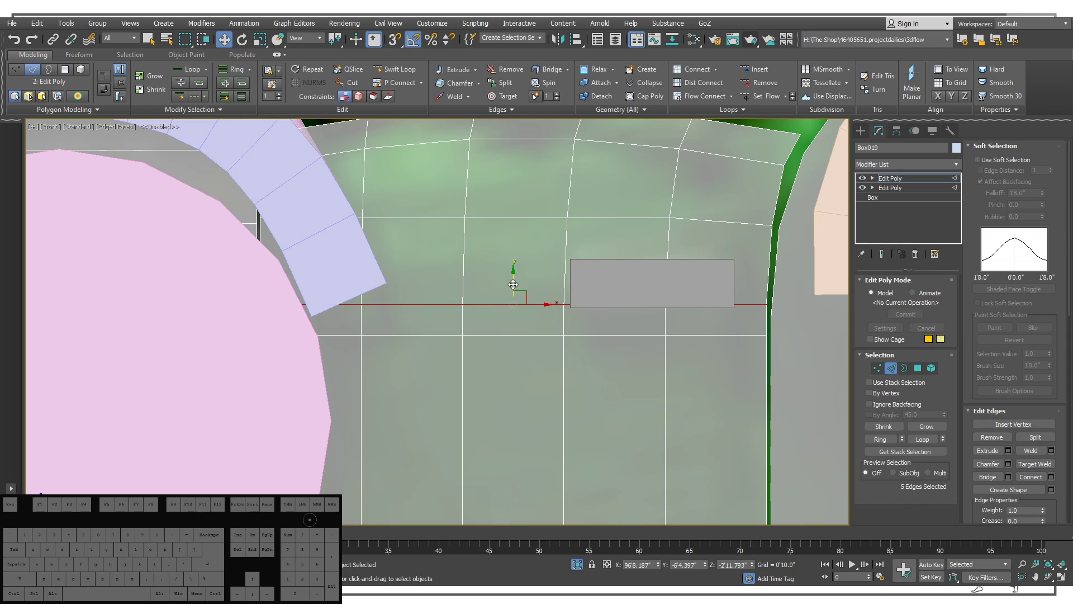
drag(512, 285, 507, 292)
Move the third-row vertex on the middle section's rear edge to X 96'10.985", Z -2'10.967", closer to the rear section.
middle_drag(747, 219, 749, 257)
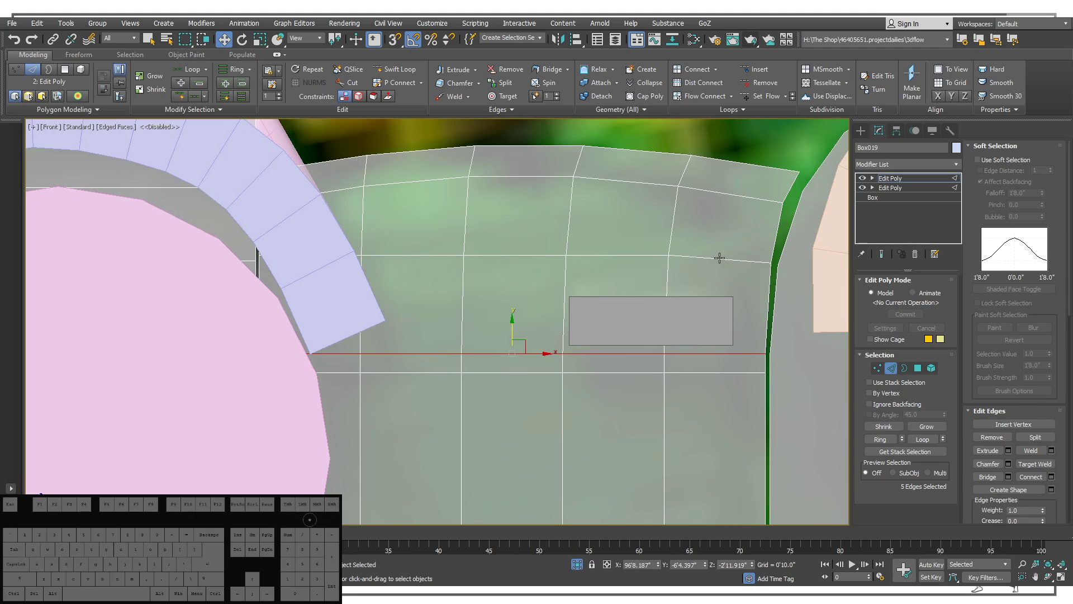
double_click(720, 257)
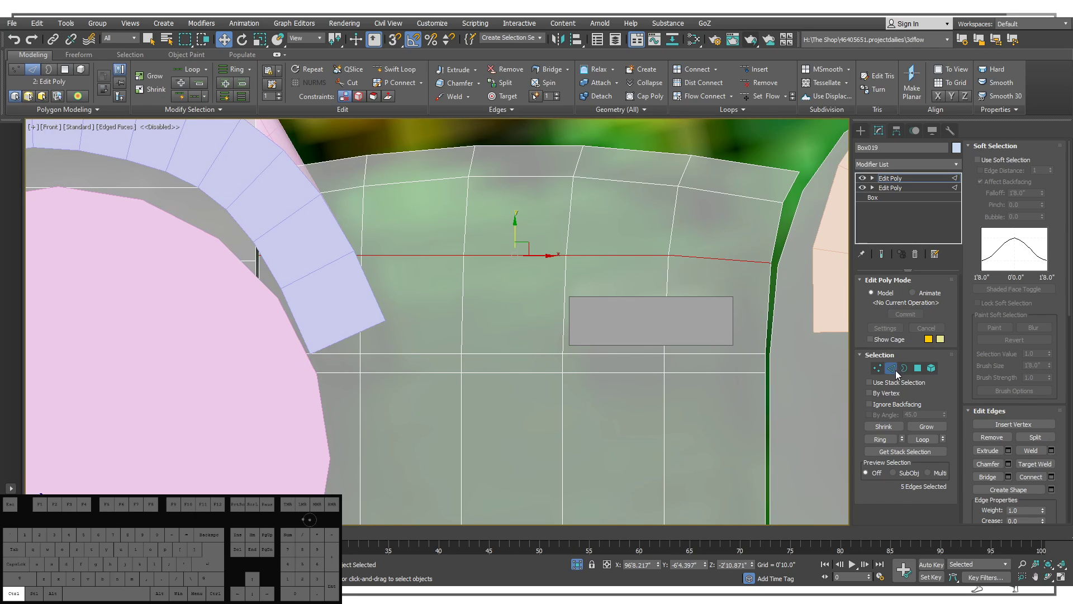
ctrl+click(877, 369)
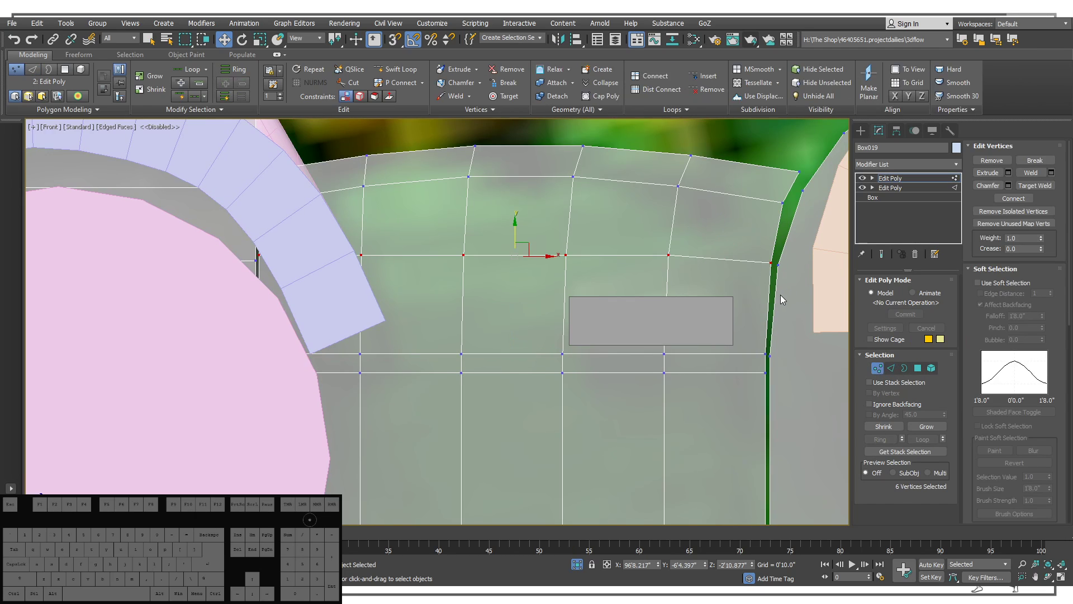
click(771, 262)
scroll(770, 267, up, 4)
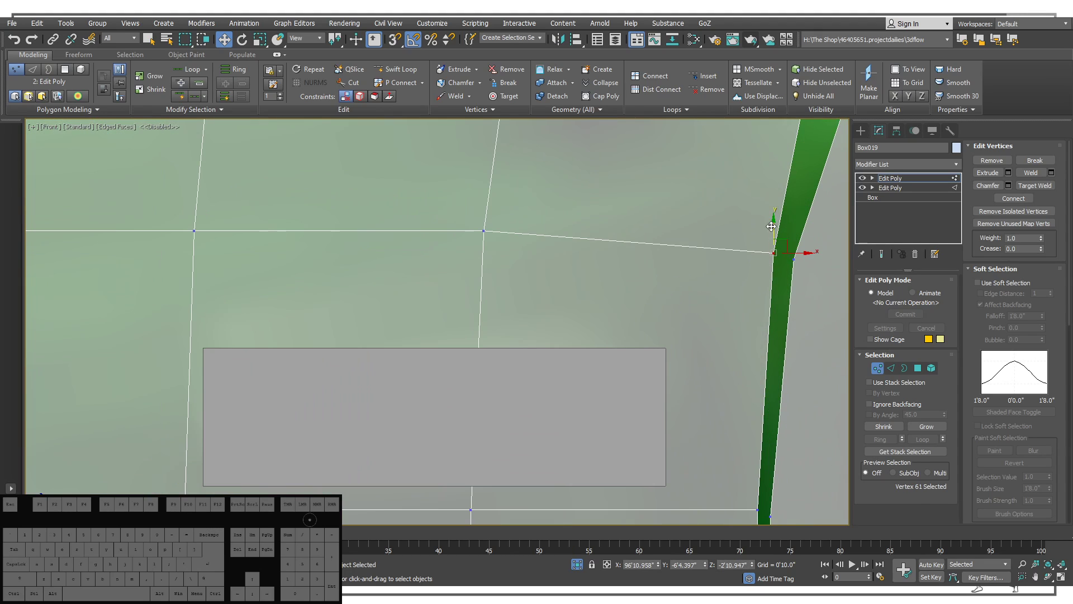
drag(773, 226, 791, 242)
Fit the rear edge's second-row vertex to the rear section's curve and move the top corner vertex to X 96'11.462", Z -2'9.839".
middle_drag(804, 228, 718, 388)
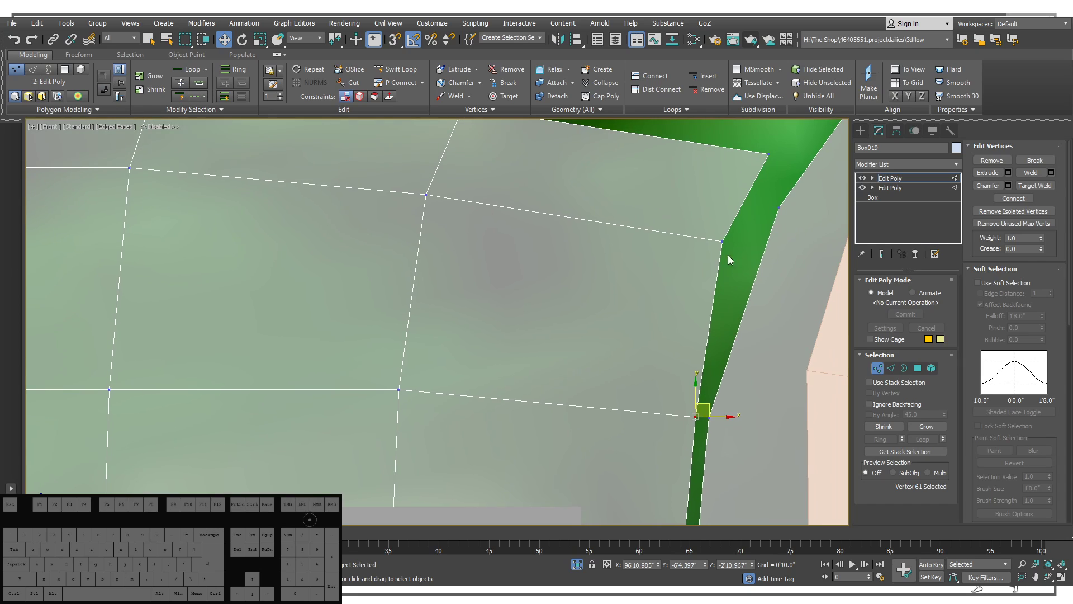
drag(722, 226, 713, 250)
middle_drag(741, 212, 714, 278)
drag(706, 219, 760, 202)
drag(695, 259, 742, 260)
click(750, 213)
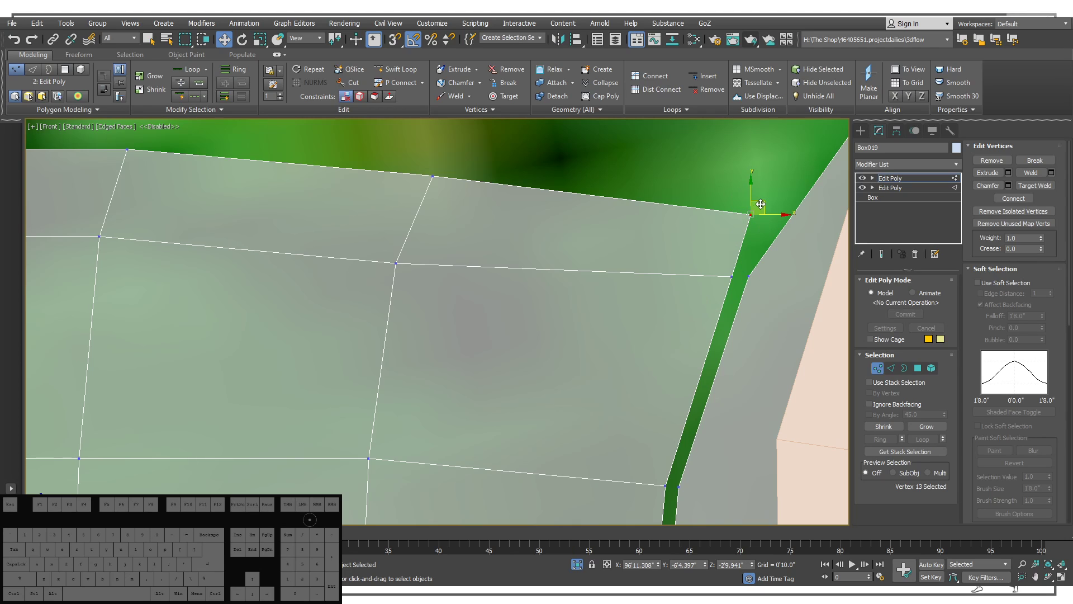
drag(760, 202, 802, 180)
Raise the upper two vertices of each inner column on the middle section's side to smooth its arched top.
scroll(715, 251, down, 5)
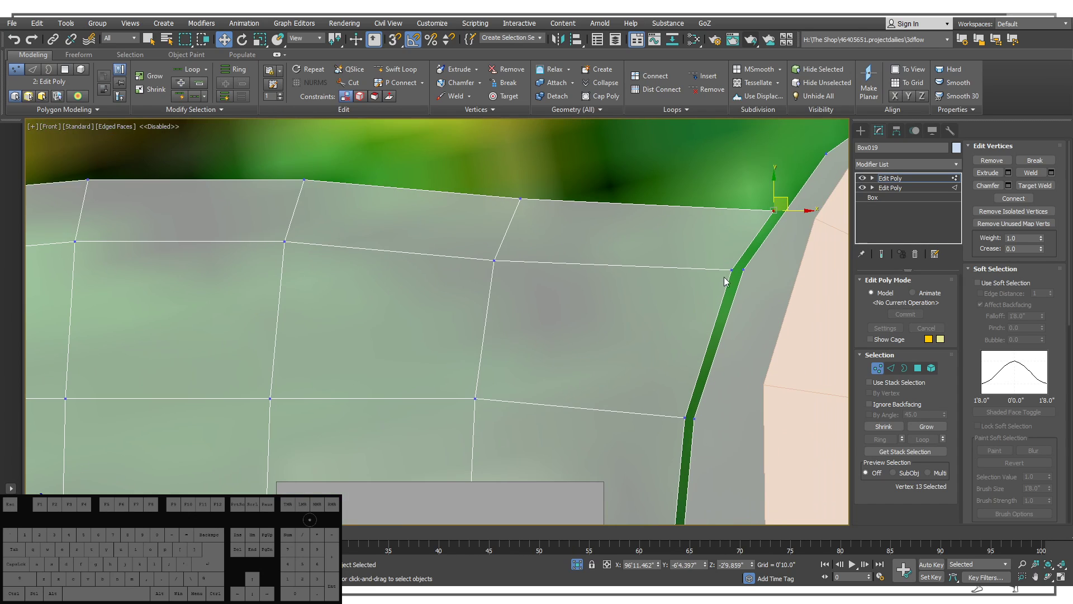
drag(575, 192, 645, 289)
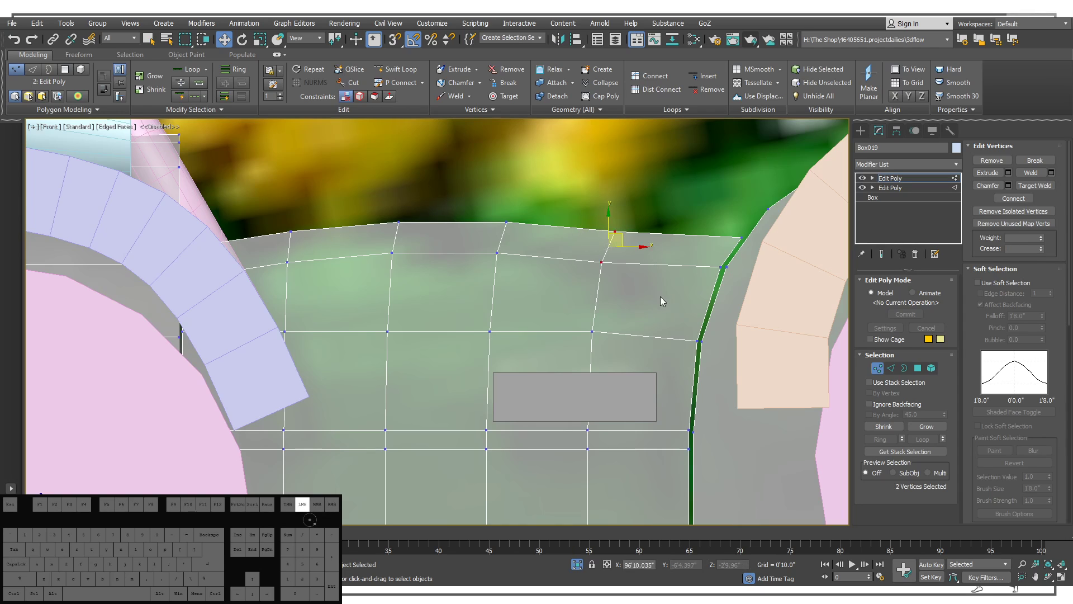
mouse_move(616, 230)
mouse_down()
mouse_move(637, 235)
mouse_move(622, 231)
mouse_move(625, 221)
mouse_up()
drag(451, 202, 529, 261)
drag(506, 223, 509, 210)
drag(370, 202, 423, 287)
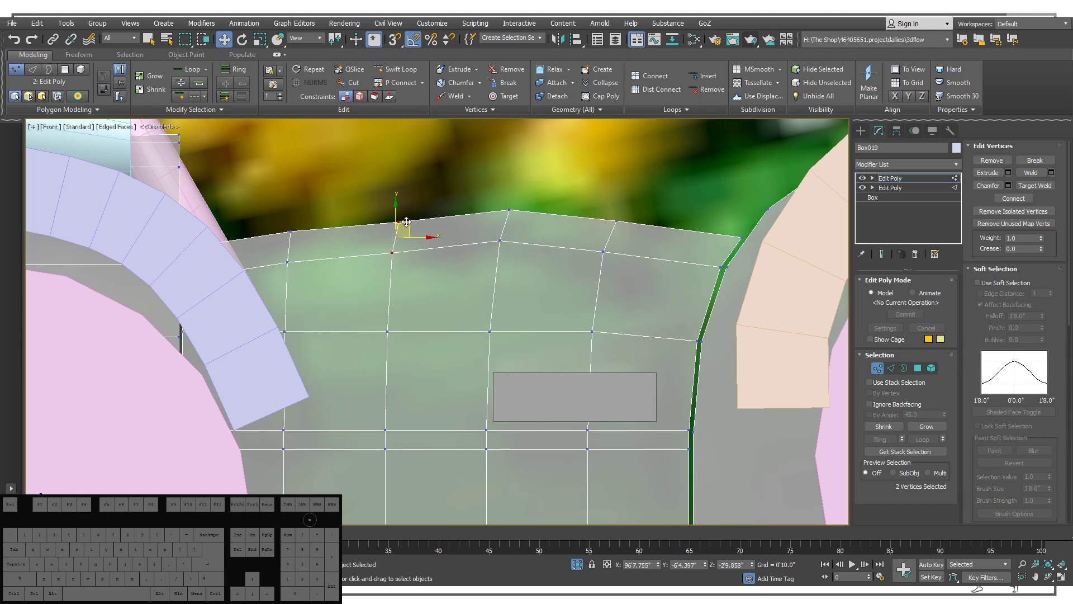
drag(406, 222, 401, 215)
drag(251, 214, 312, 302)
drag(304, 237, 302, 233)
Lower the third-row vertex nearest the rear edge slightly and fine-tune the central column's second-row vertex at Z -2'9.925".
middle_drag(599, 259, 605, 229)
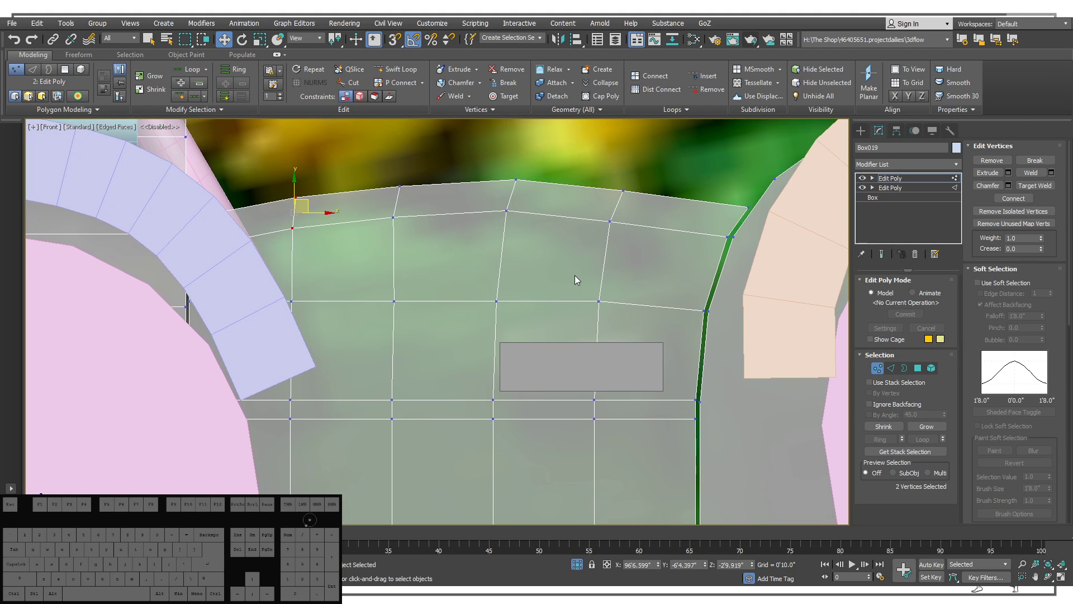
click(599, 301)
drag(598, 277, 599, 279)
drag(481, 200, 517, 195)
scroll(517, 195, down, 3)
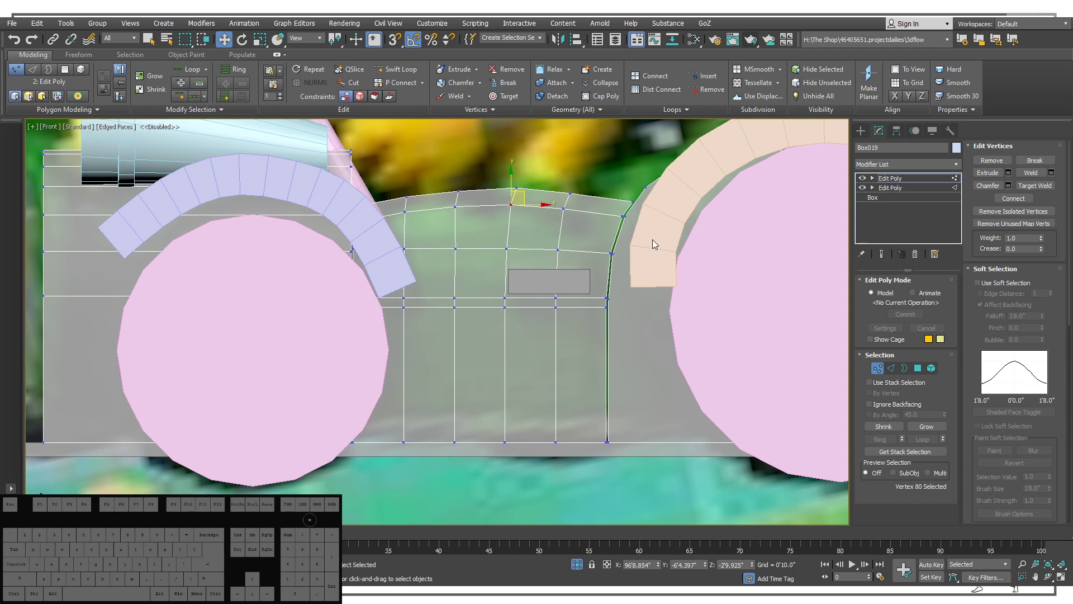
scroll(568, 250, down, 5)
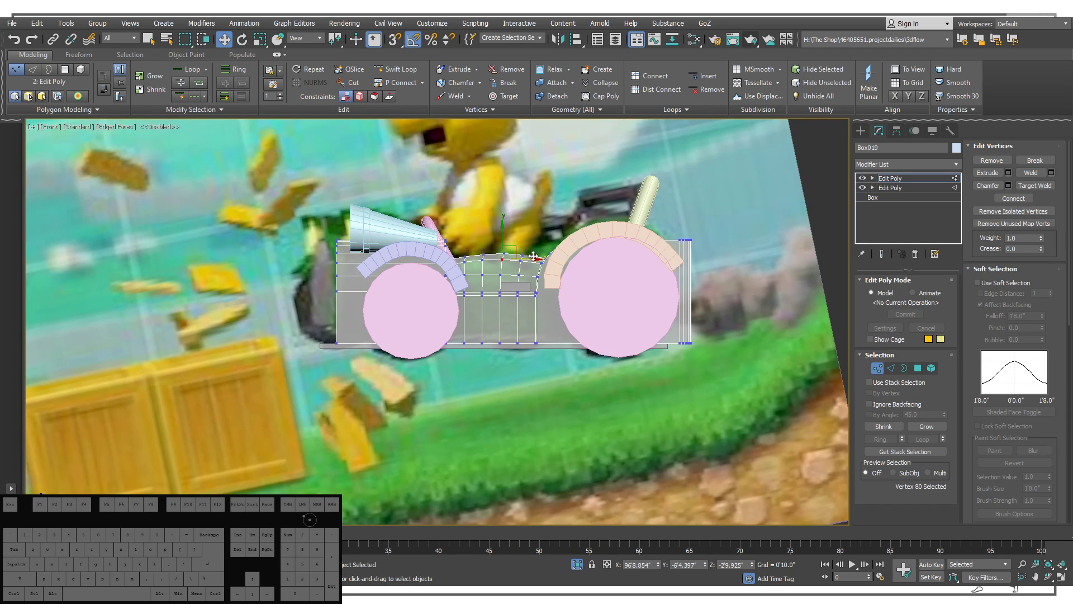
Reposition the steering wheel ring behind the cone-shaped headlight at X 96'5.783", Z -2'8.928".
alt+middle_drag(533, 256, 582, 274)
click(860, 130)
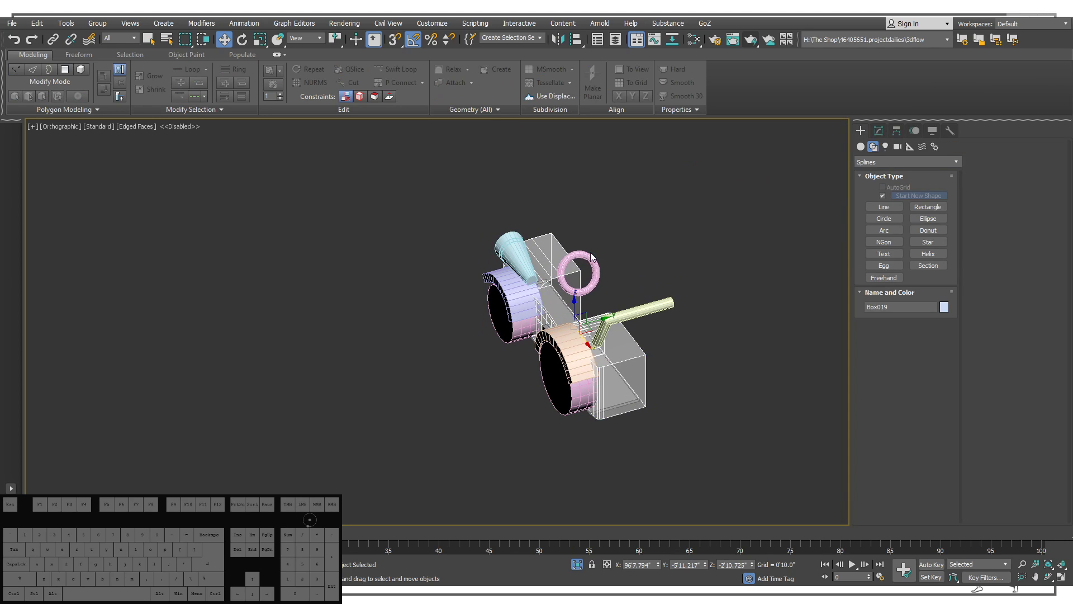
click(595, 275)
drag(596, 269, 581, 300)
alt+middle_drag(581, 300, 629, 223)
scroll(545, 276, up, 2)
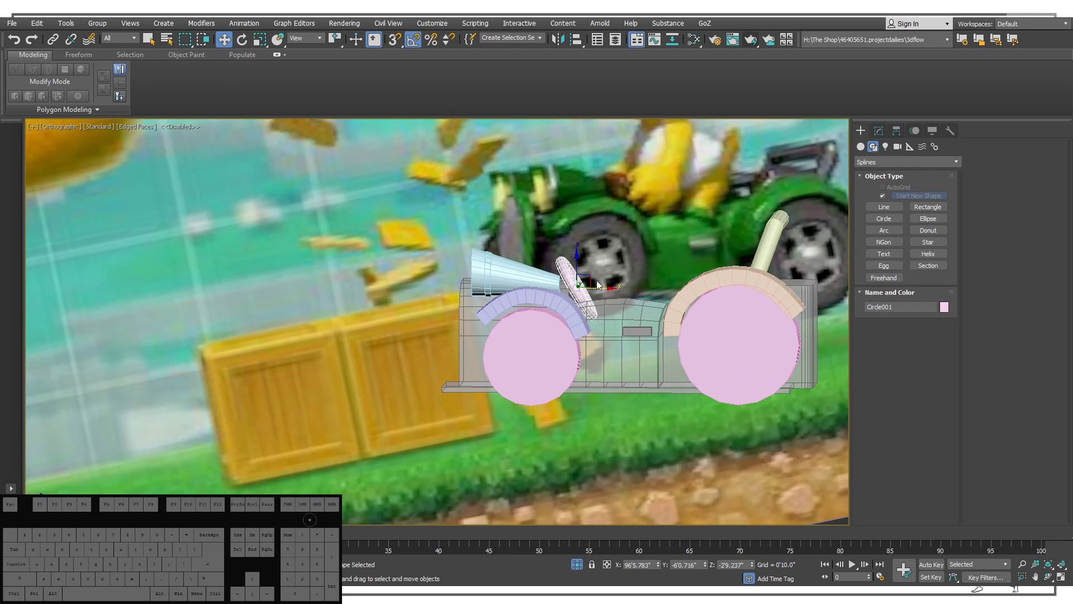
mouse_move(598, 285)
alt+middle_down()
mouse_move(570, 258)
mouse_move(588, 261)
mouse_move(599, 282)
alt+middle_up()
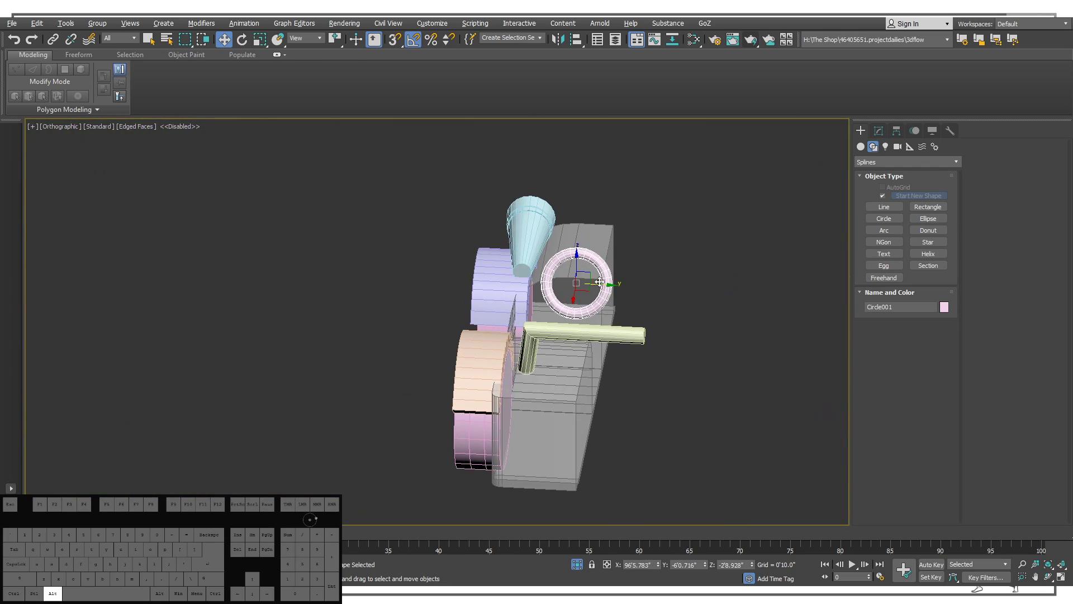
Slide the steering wheel ring sideways across the body to Y -5'11.104".
drag(599, 282, 617, 283)
mouse_move(617, 283)
alt+middle_down()
mouse_move(646, 271)
mouse_move(612, 288)
alt+middle_up()
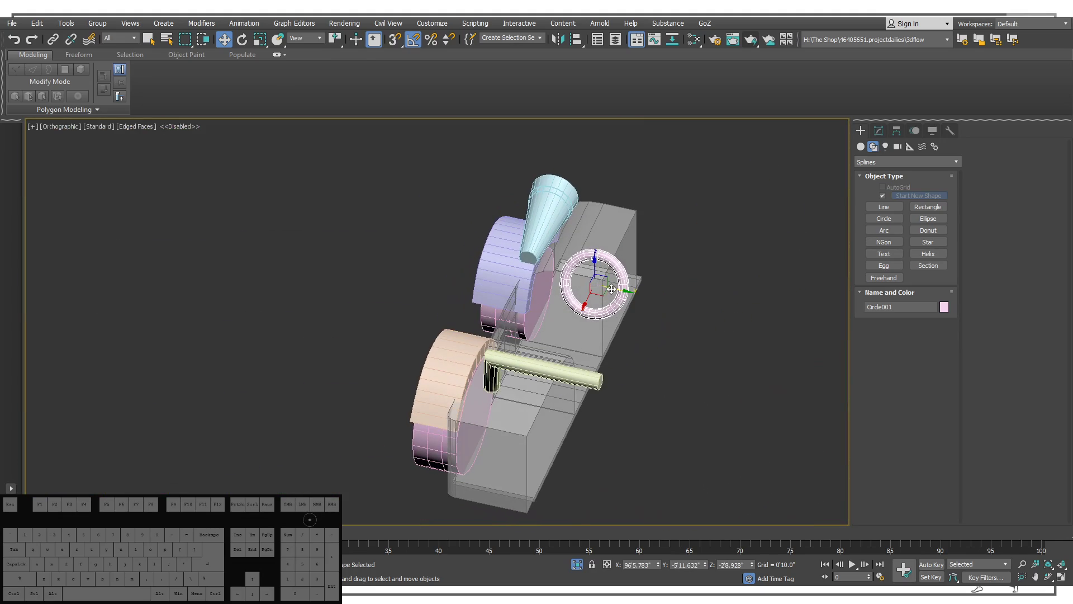
scroll(612, 288, up, 4)
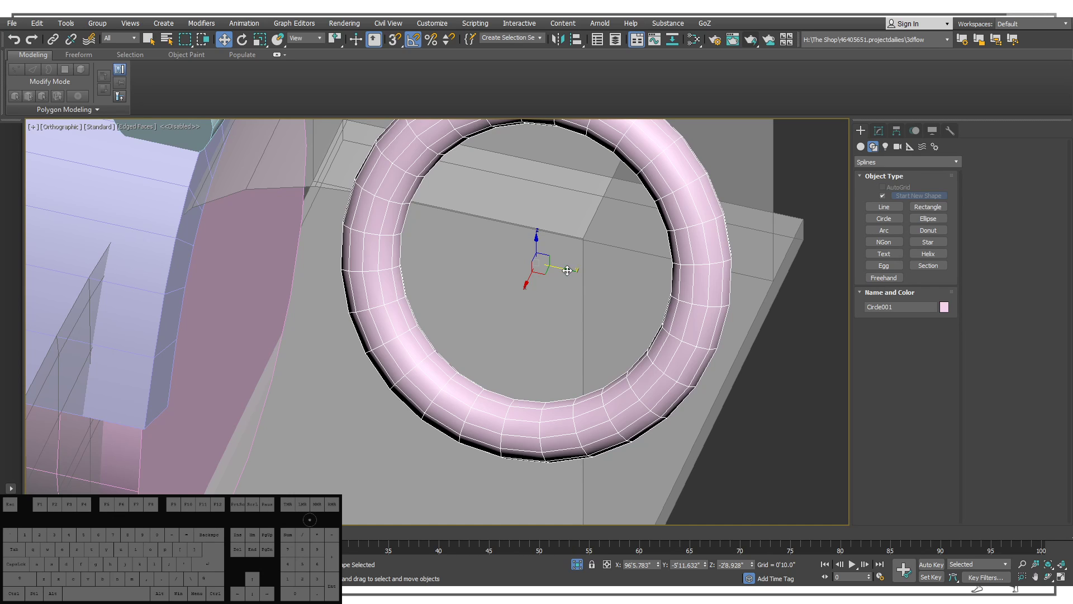
drag(567, 270, 611, 275)
scroll(610, 273, down, 8)
alt+middle_drag(610, 274, 811, 207)
alt+middle_drag(681, 274, 566, 303)
Set the steering wheel ring's thickness to 0'0.76" and its radius to 0'2.198".
click(882, 128)
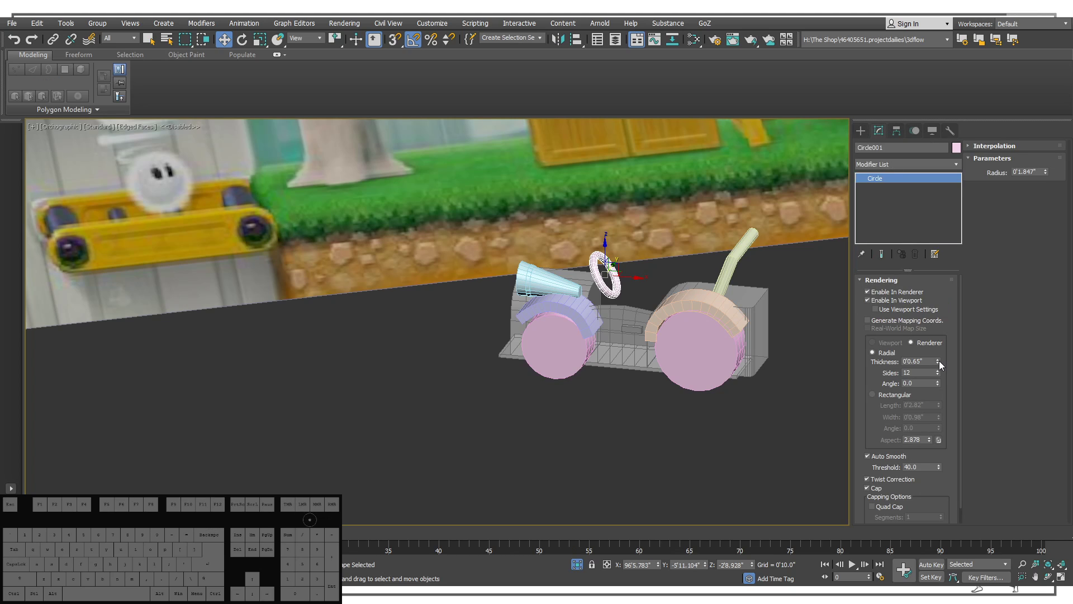
drag(939, 362, 939, 362)
drag(1045, 172, 1045, 165)
Lower the steering wheel ring in the front view to X 96'6.016", Z -2'9.421".
alt+middle_drag(678, 193, 467, 312)
key(f)
key(z)
scroll(618, 246, down, 3)
scroll(536, 221, down, 4)
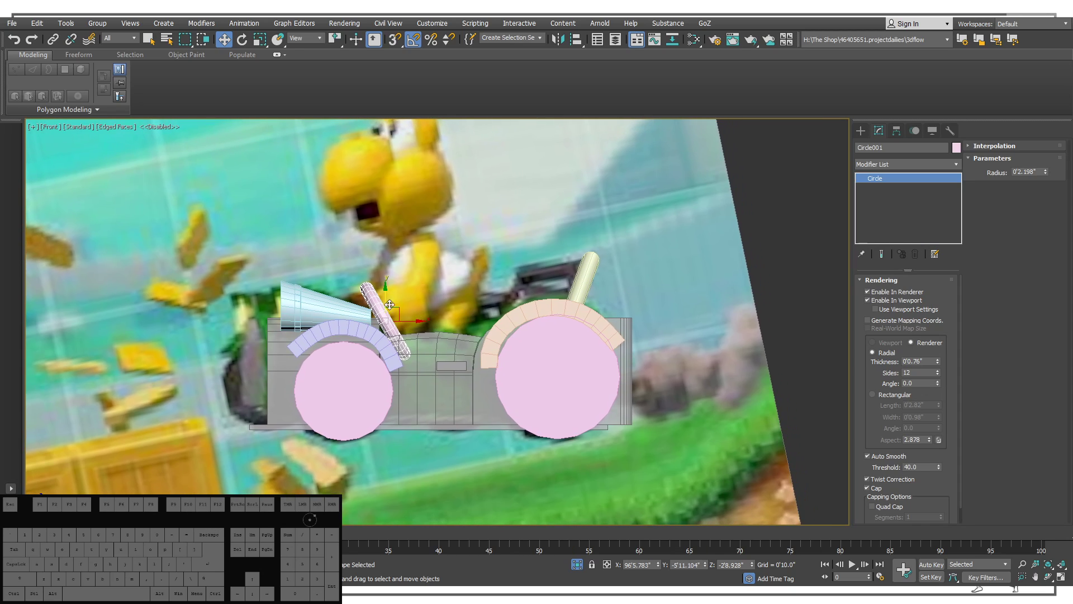
drag(397, 306, 400, 316)
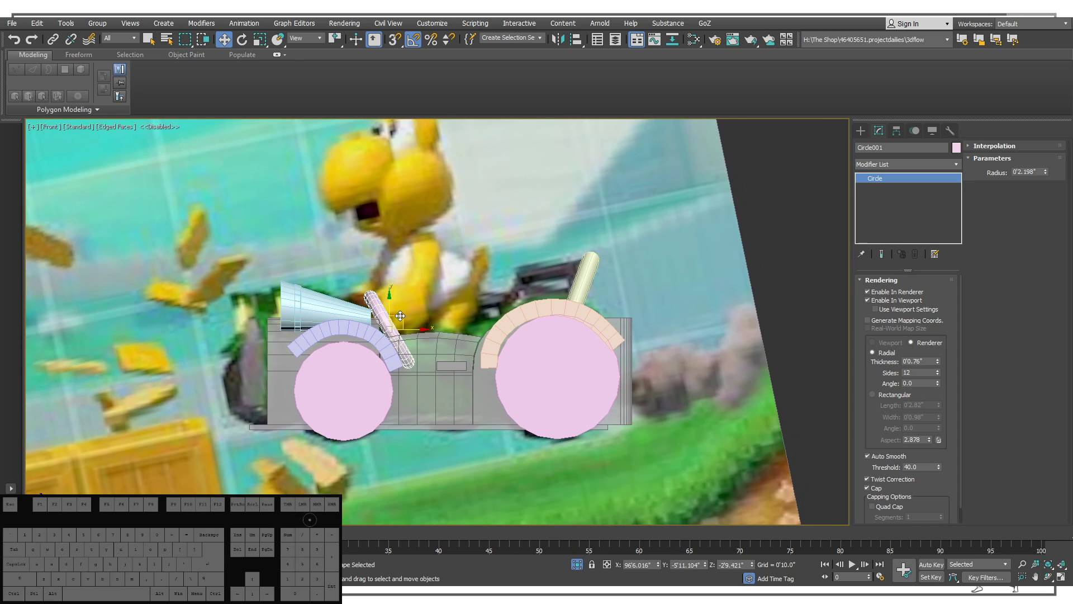
middle_drag(419, 313, 375, 298)
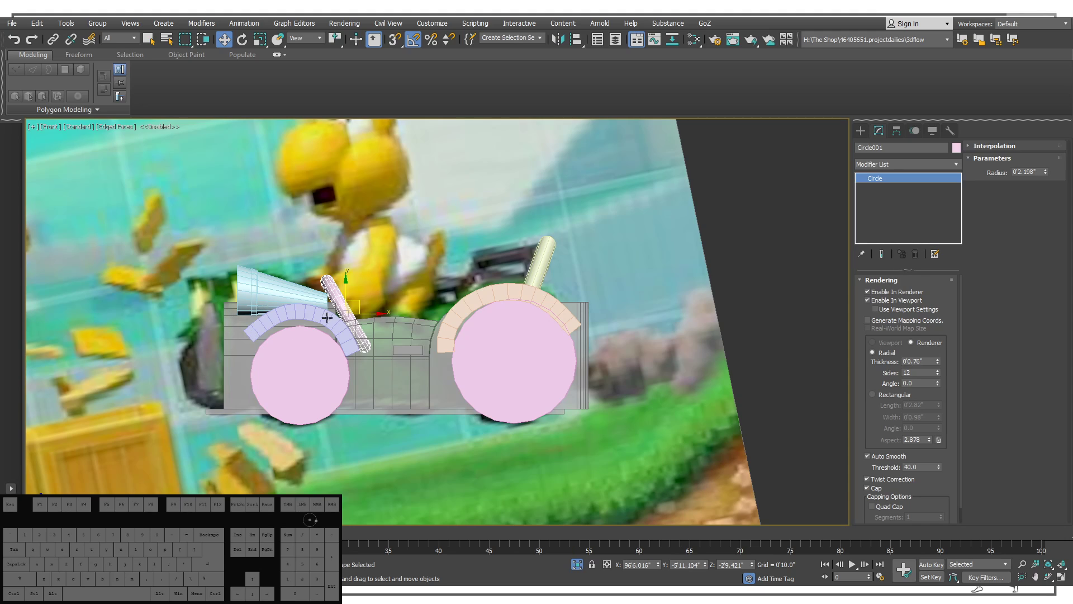
Select the front wheel cylinder and compare it with the wheels in the reference image.
click(284, 371)
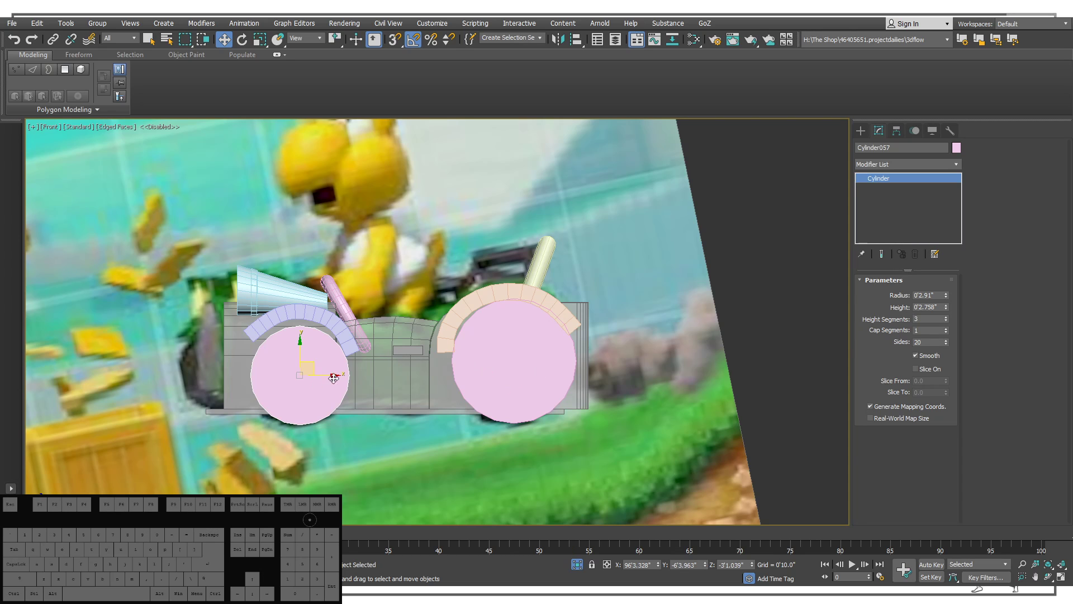
alt+middle_drag(333, 379, 368, 327)
scroll(404, 420, up, 4)
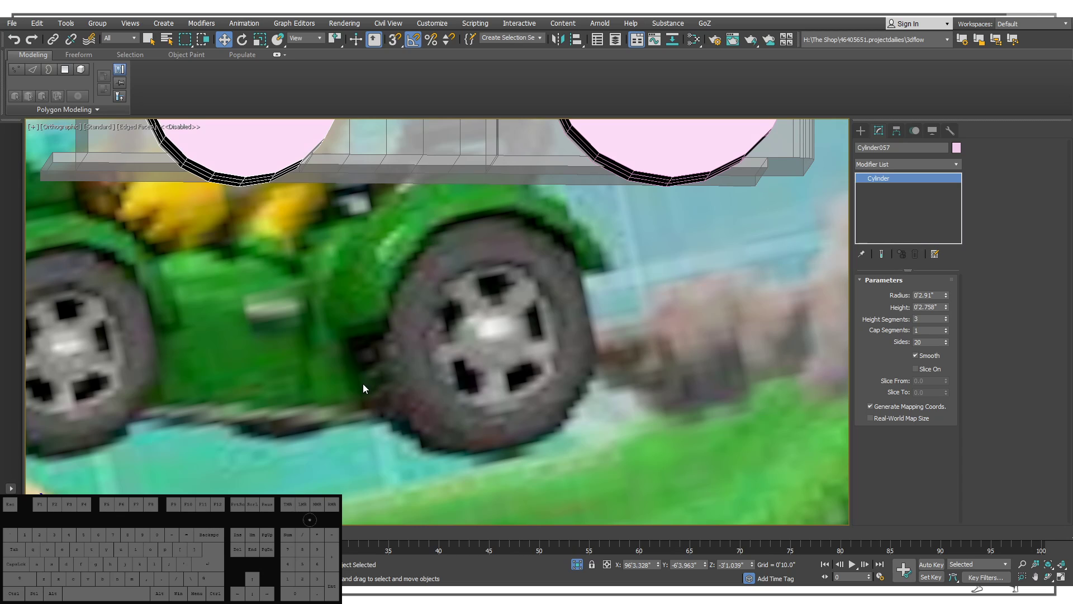
scroll(391, 391, down, 4)
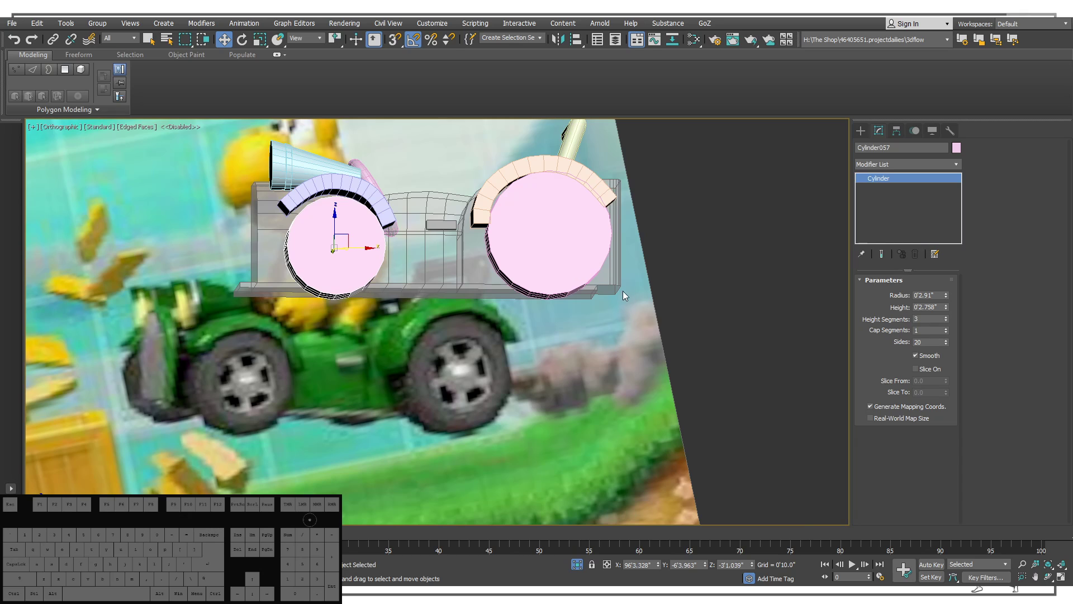
alt+middle_drag(581, 304, 452, 216)
key(f)
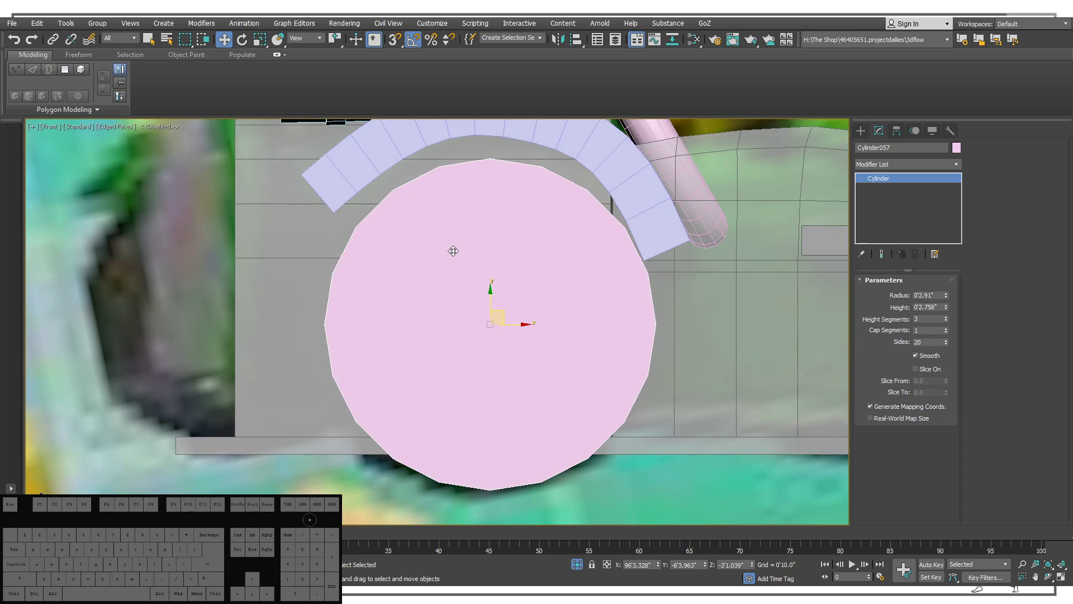
scroll(453, 251, down, 5)
scroll(502, 159, up, 2)
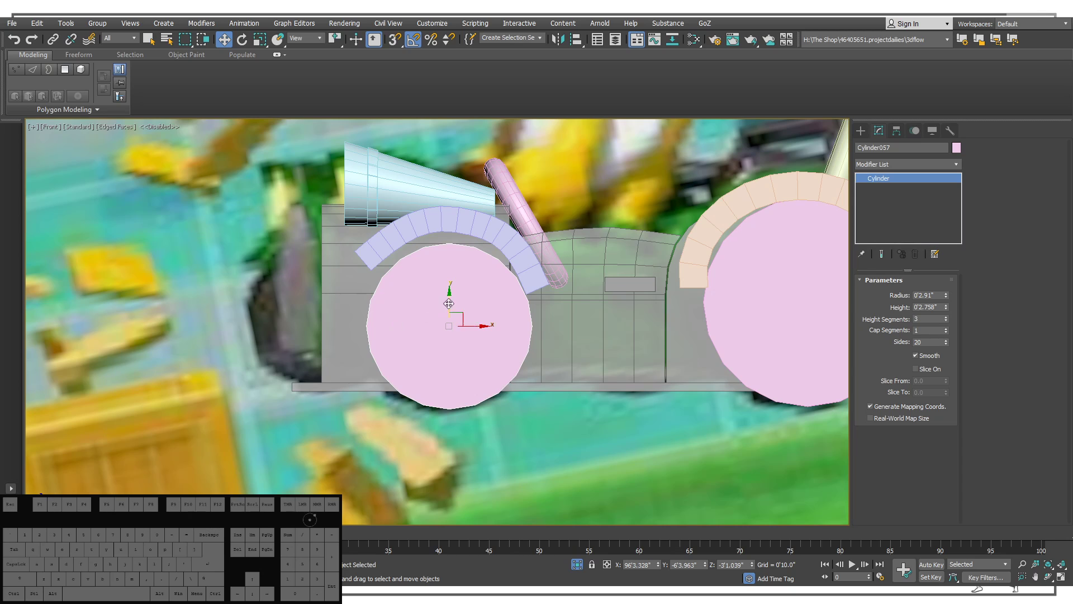
scroll(238, 352, down, 2)
Examine the front wheel area, its fender and the headlight from the top view.
click(861, 131)
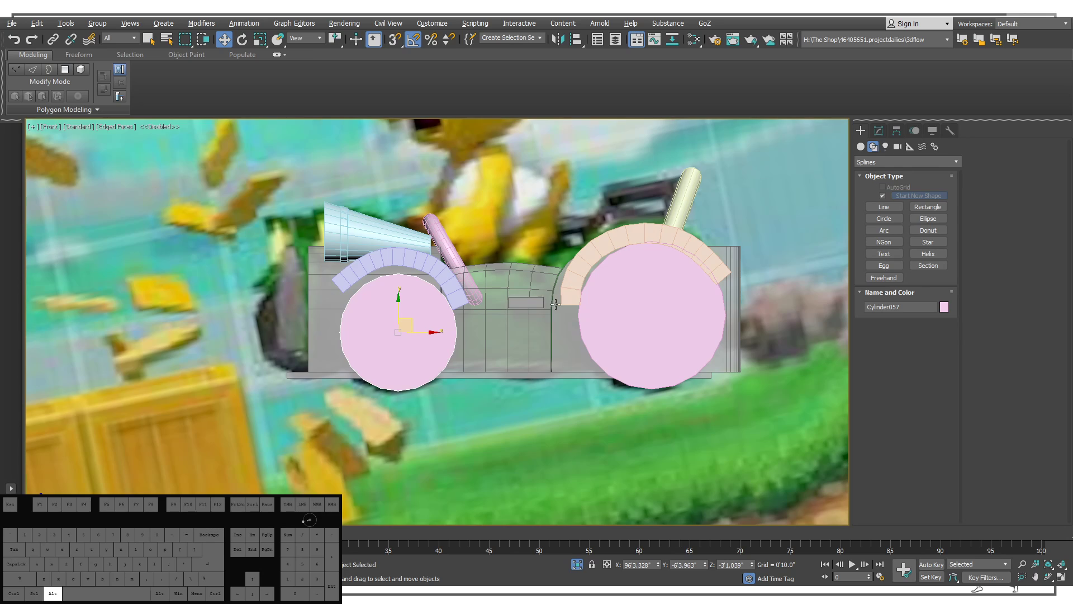
mouse_move(536, 313)
alt+middle_down()
mouse_move(546, 345)
mouse_move(552, 324)
alt+middle_up()
key(t)
key(z)
scroll(615, 406, down, 1)
middle_drag(615, 407, 400, 220)
scroll(541, 286, up, 2)
scroll(427, 232, down, 5)
scroll(482, 247, up, 1)
middle_drag(482, 247, 604, 241)
scroll(502, 231, down, 1)
scroll(604, 241, down, 1)
click(878, 130)
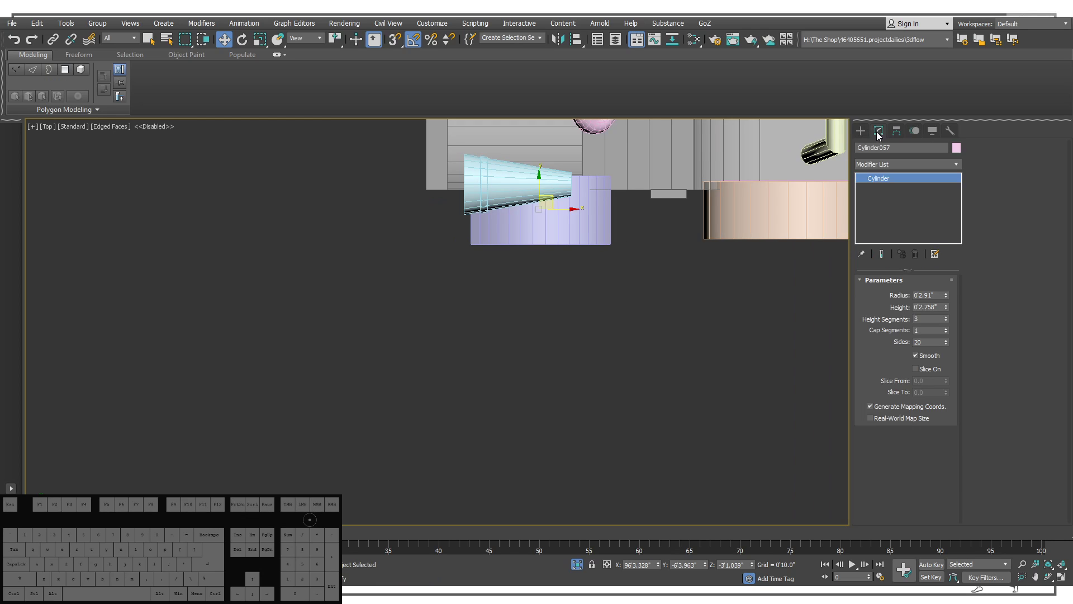
middle_drag(767, 183, 638, 200)
scroll(638, 200, down, 2)
middle_drag(463, 278, 424, 277)
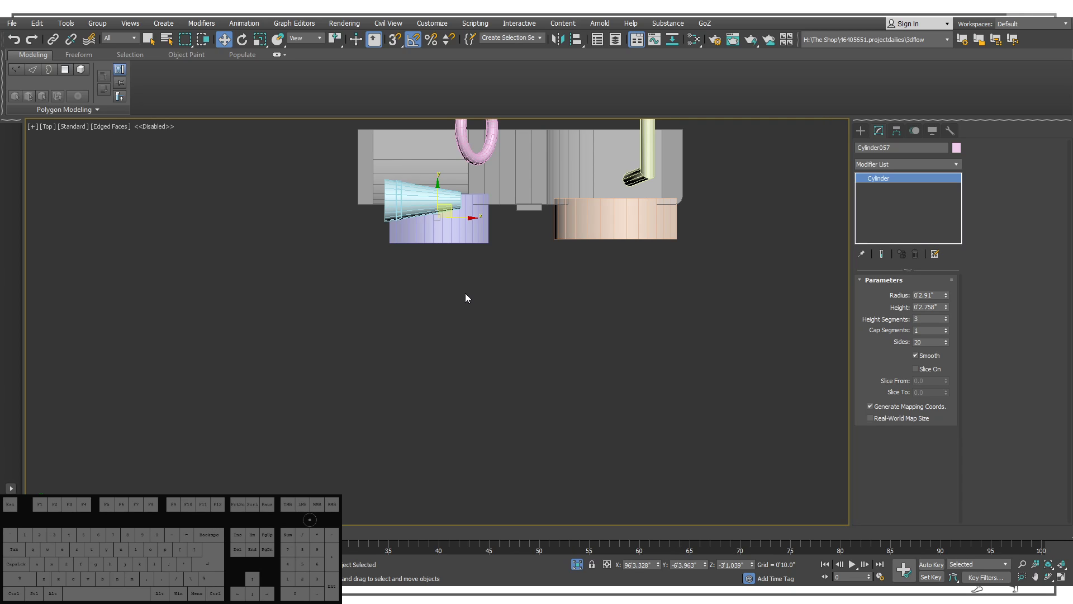
middle_drag(512, 273, 518, 321)
middle_drag(444, 345, 498, 364)
scroll(498, 364, down, 2)
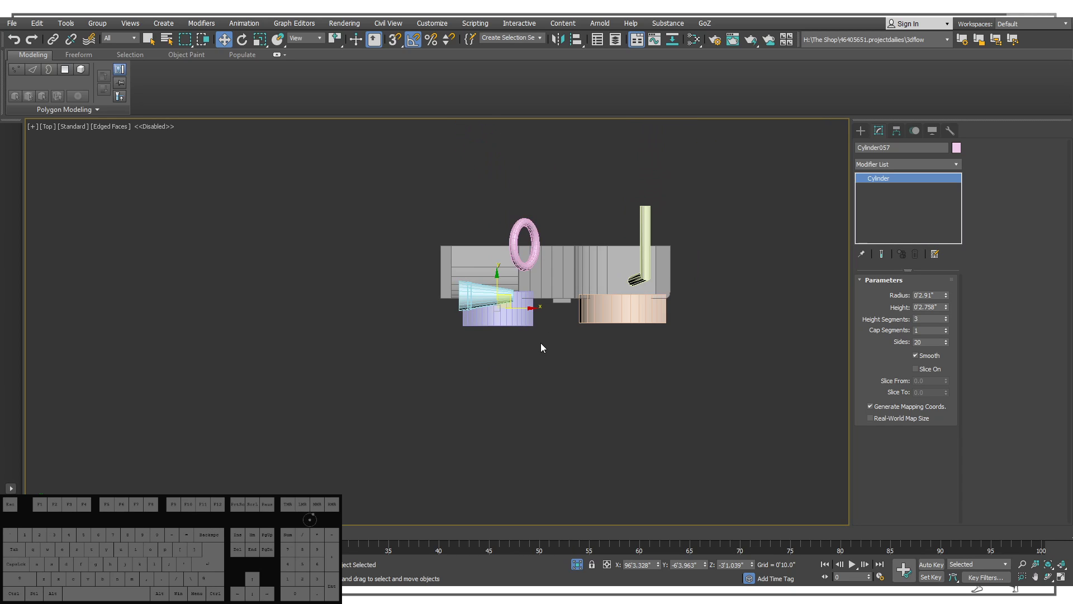
scroll(504, 380, down, 2)
scroll(488, 280, up, 5)
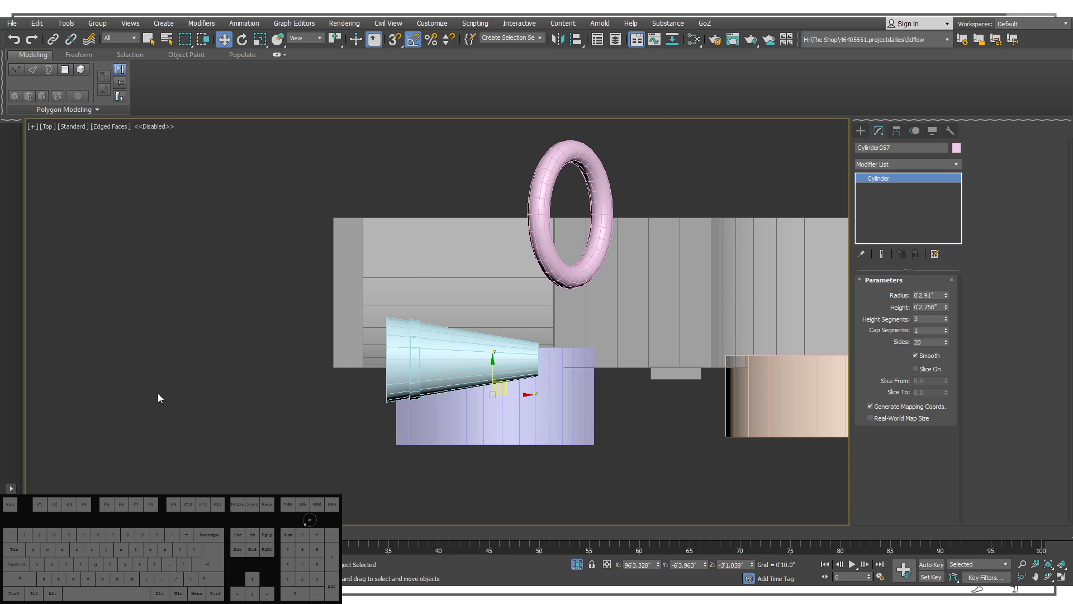
click(856, 131)
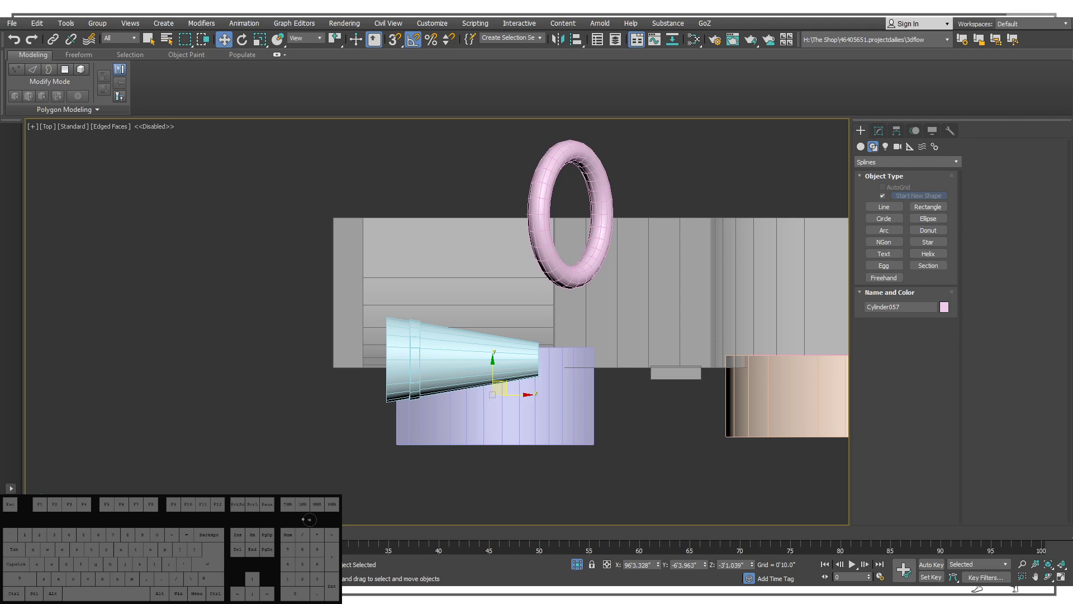
key(i)
key(r)
key(t)
key(Down)
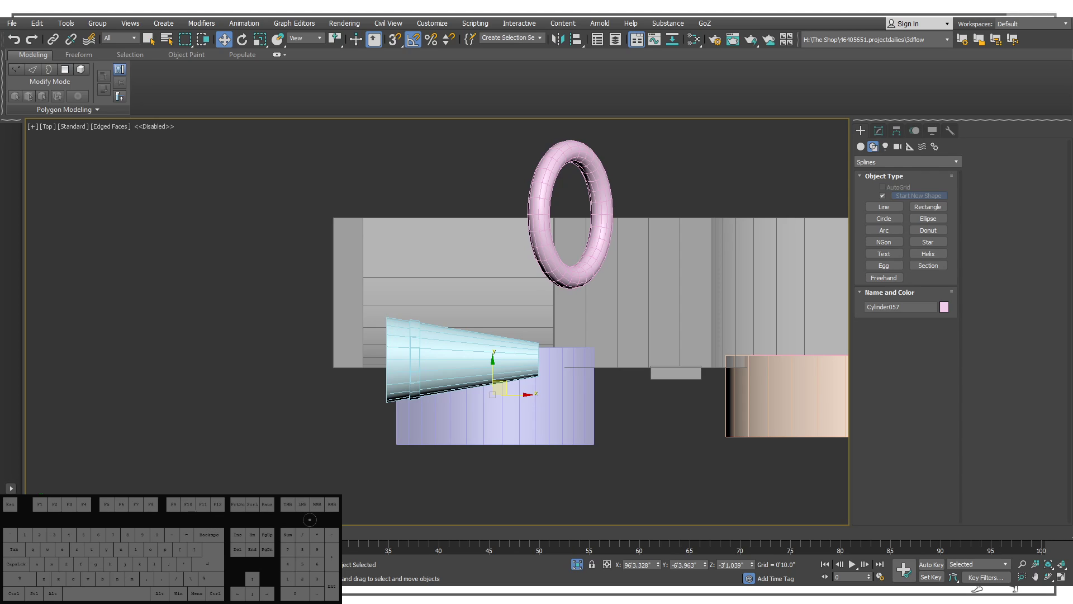
scroll(578, 276, down, 2)
middle_drag(588, 266, 475, 236)
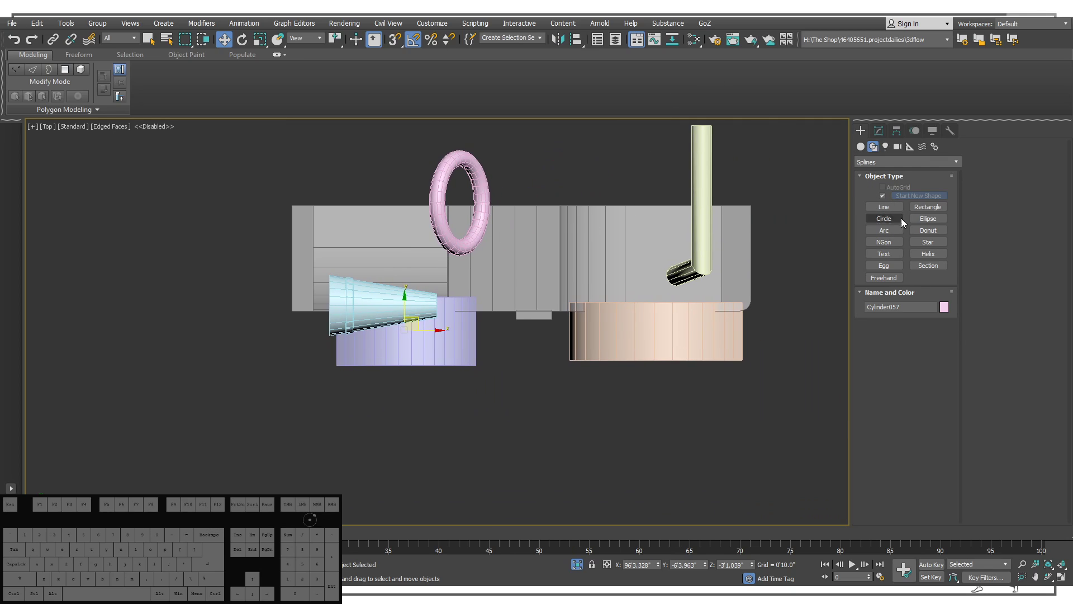
click(860, 146)
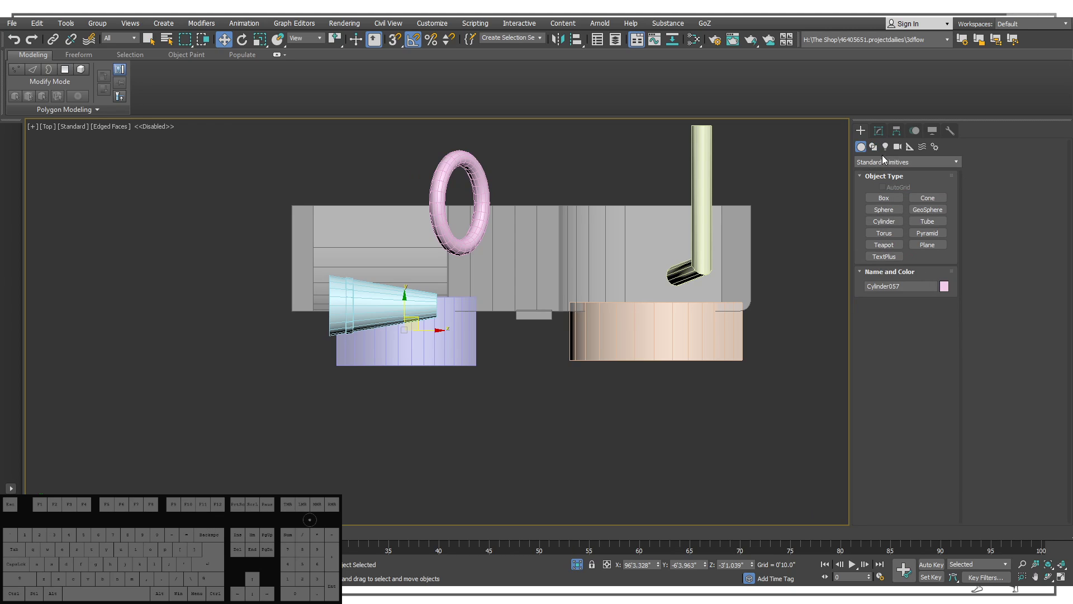
click(927, 244)
scroll(603, 243, down, 5)
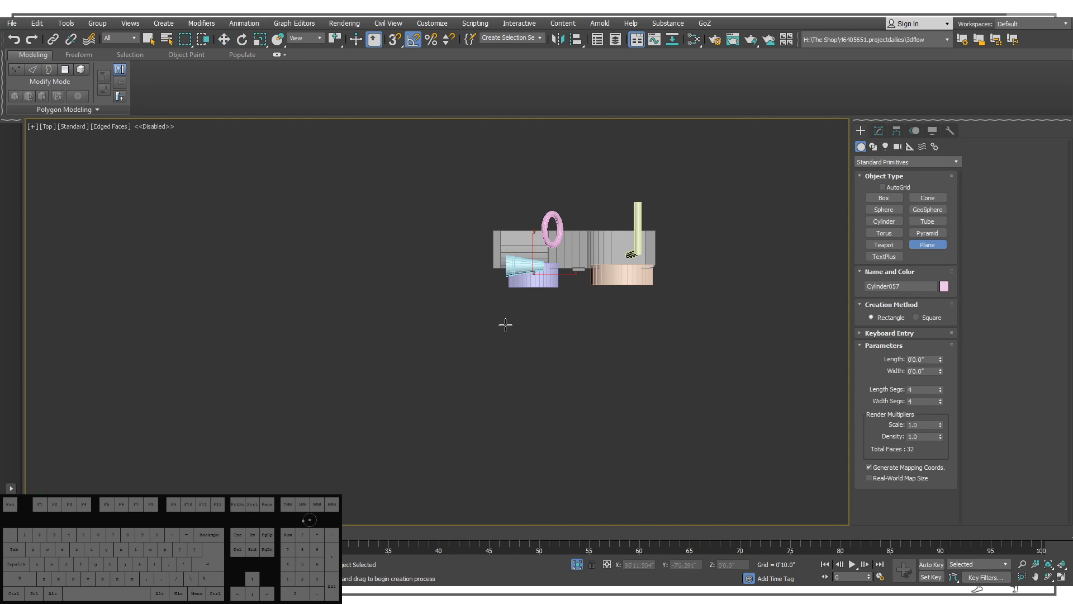
scroll(559, 285, up, 3)
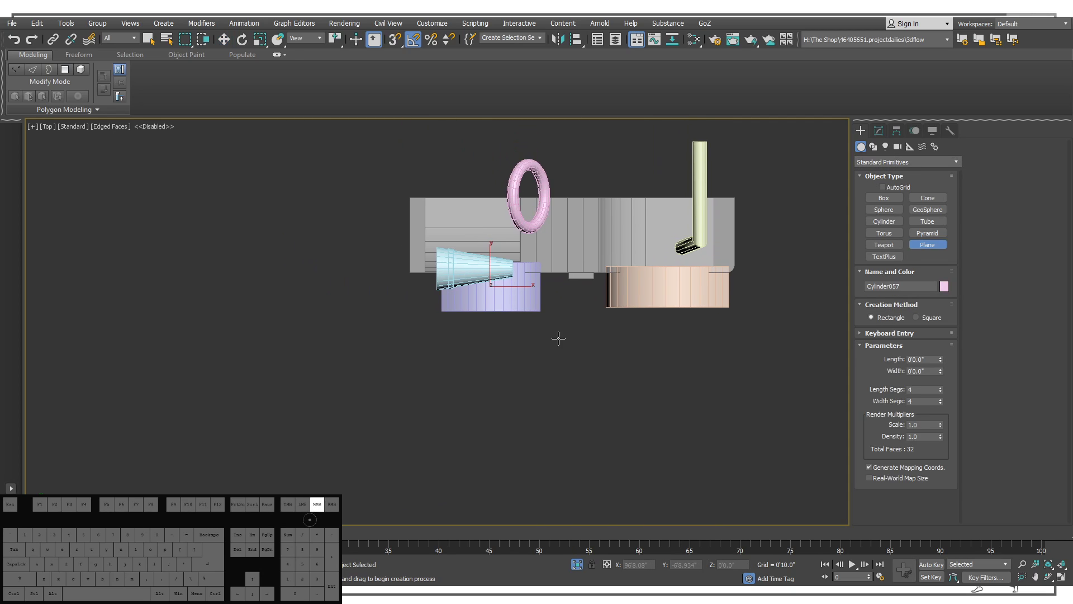
key(w)
Copy the front wheel cylinder in the top view, placing the duplicate clear of the fender at Y -6'8.658".
click(524, 297)
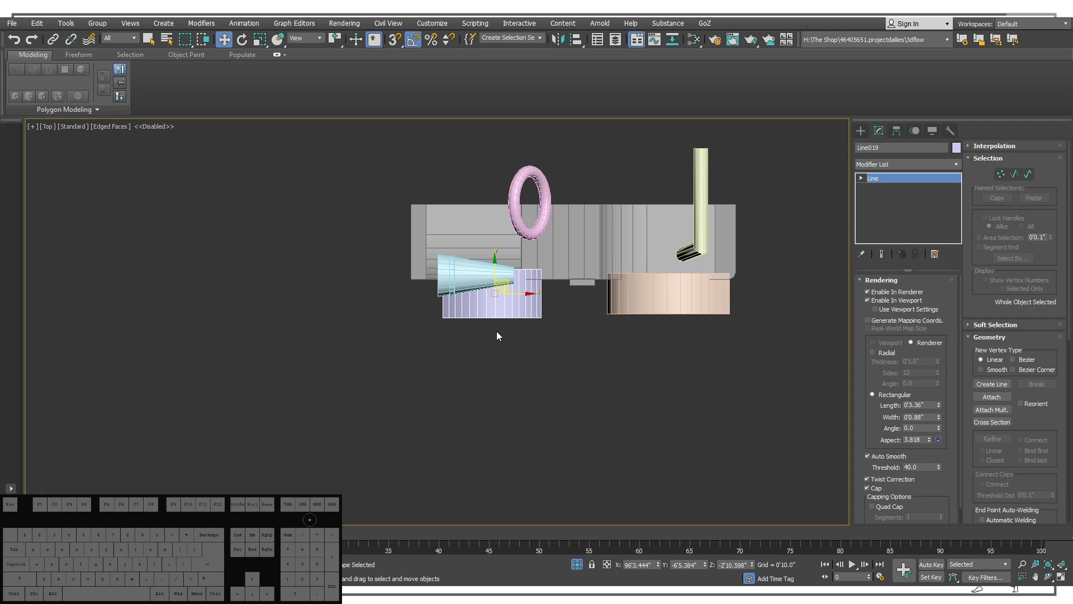
middle_drag(500, 333, 480, 226)
click(539, 174)
key(t)
scroll(496, 190, down, 5)
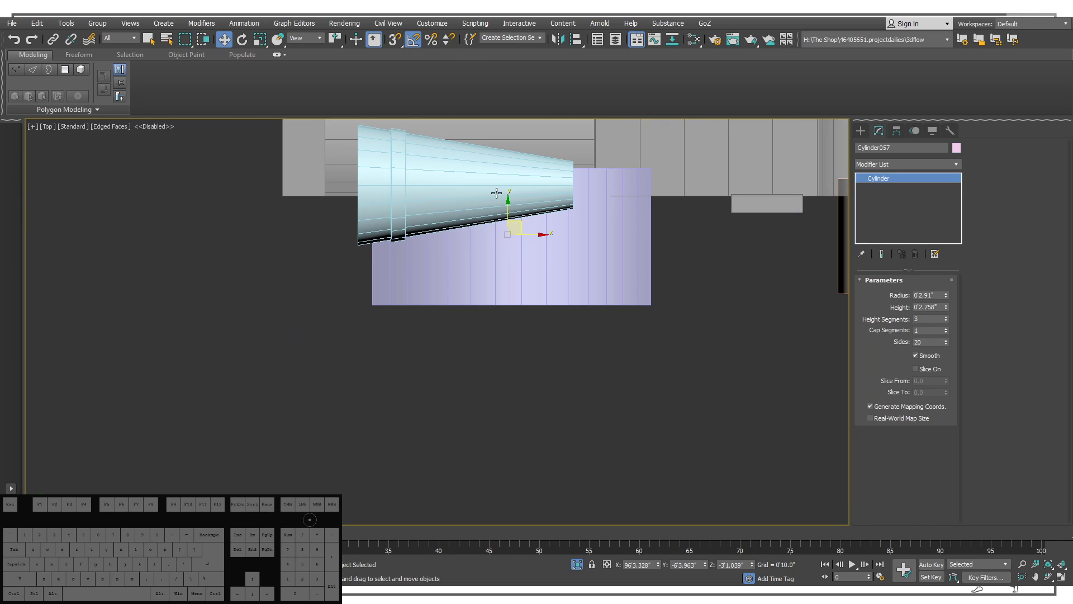
shift+drag(518, 213, 518, 404)
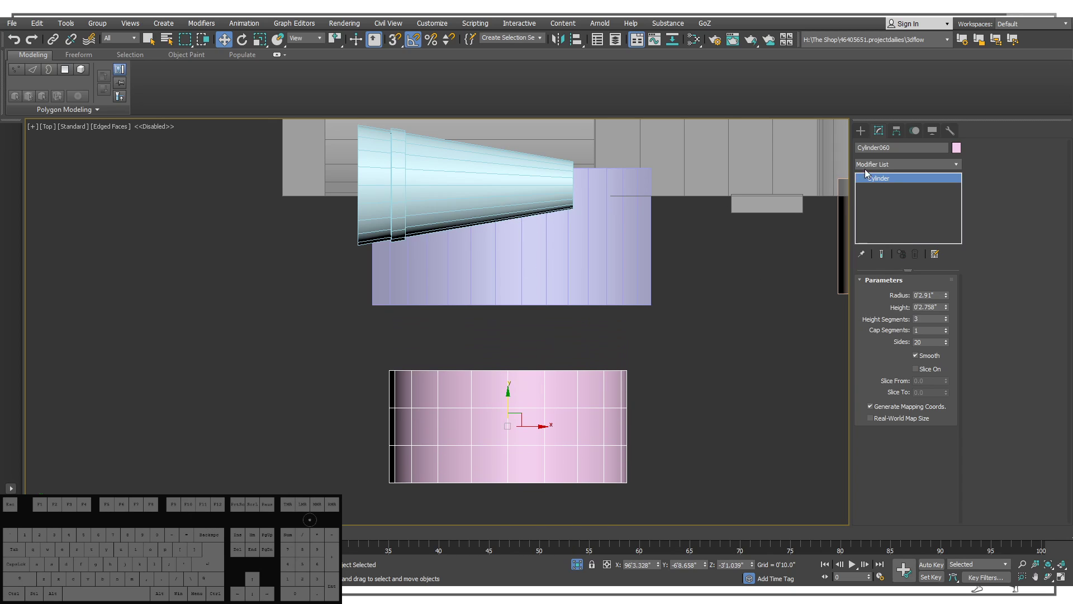
Create a plane beside the copied cylinder in the top view, 0'2.75" long and 0'3.516" wide with 4 × 4 segments.
click(861, 131)
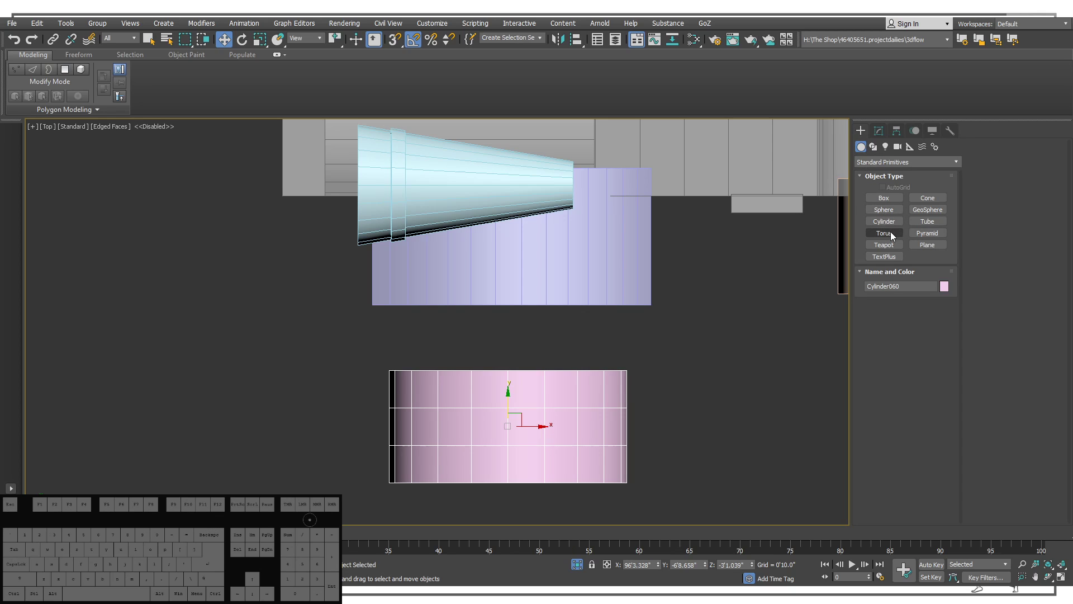
click(919, 246)
middle_drag(735, 322, 550, 257)
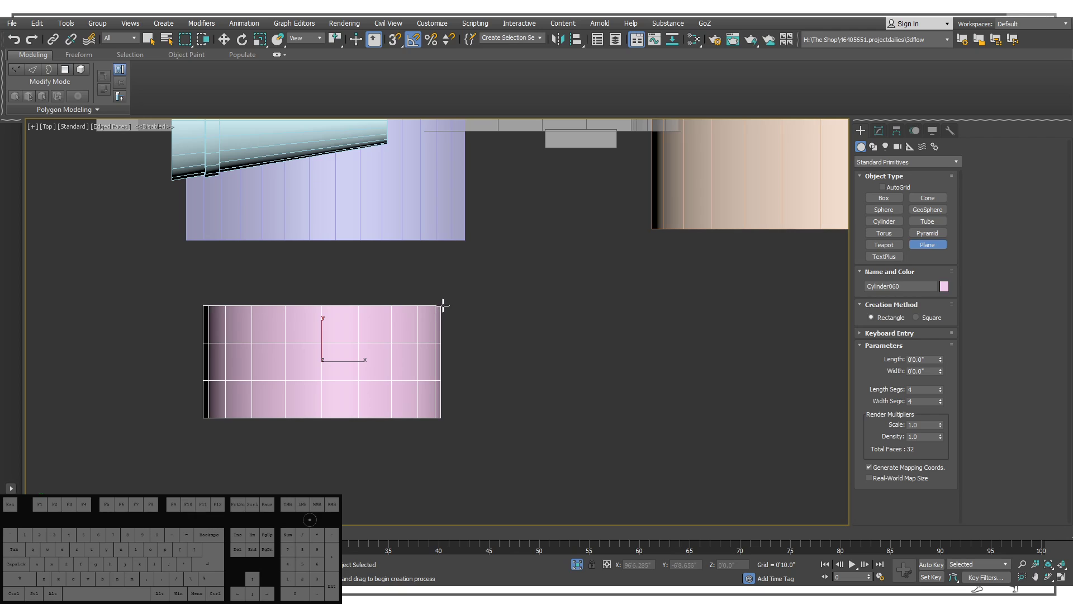
drag(443, 305, 587, 418)
scroll(520, 289, up, 4)
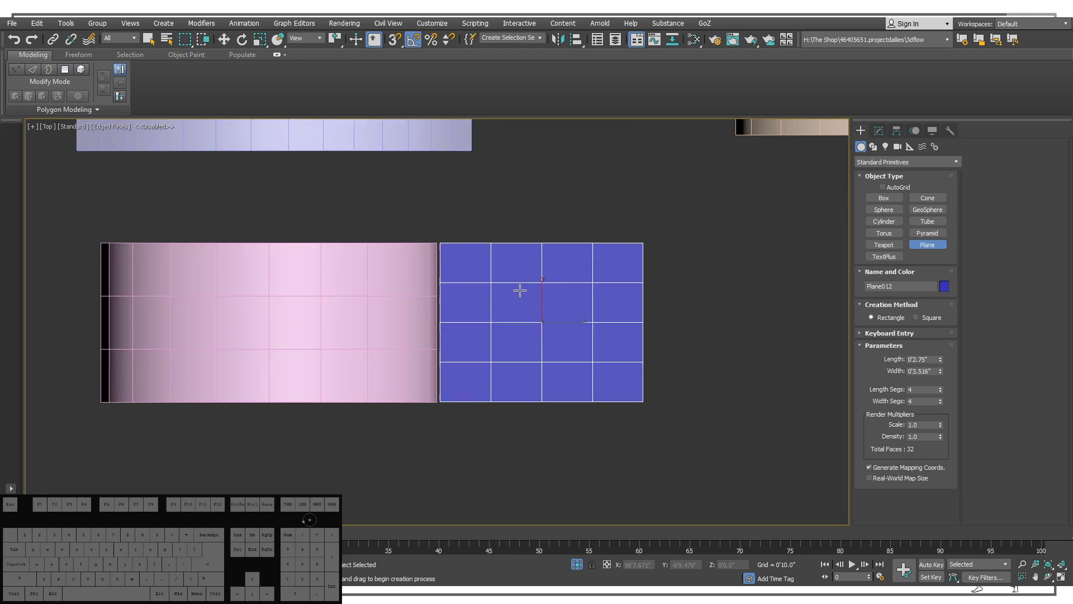
scroll(508, 274, down, 2)
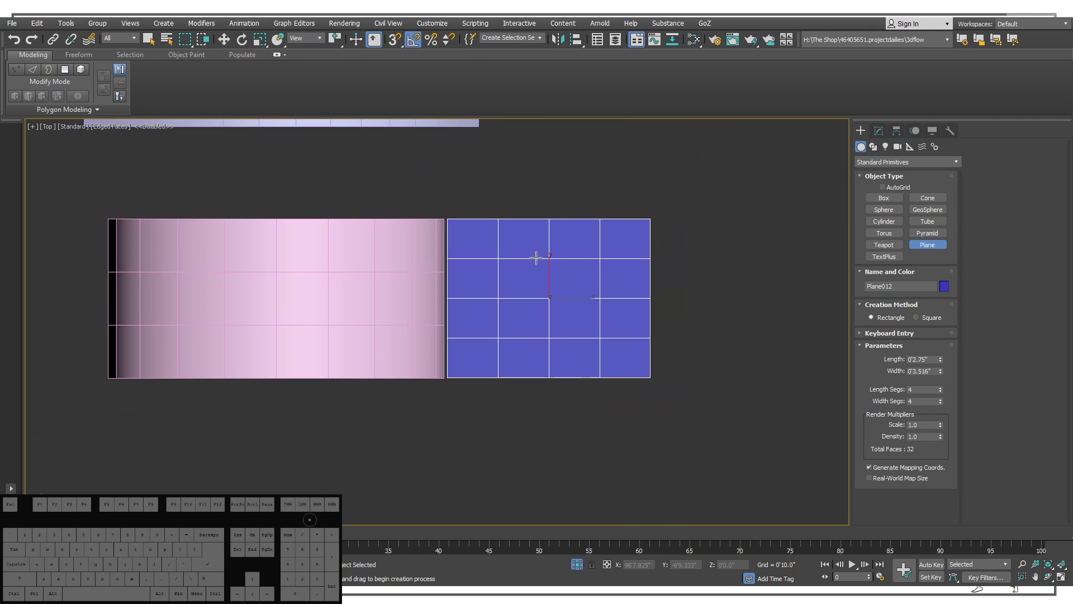
scroll(690, 223, down, 4)
scroll(568, 240, up, 3)
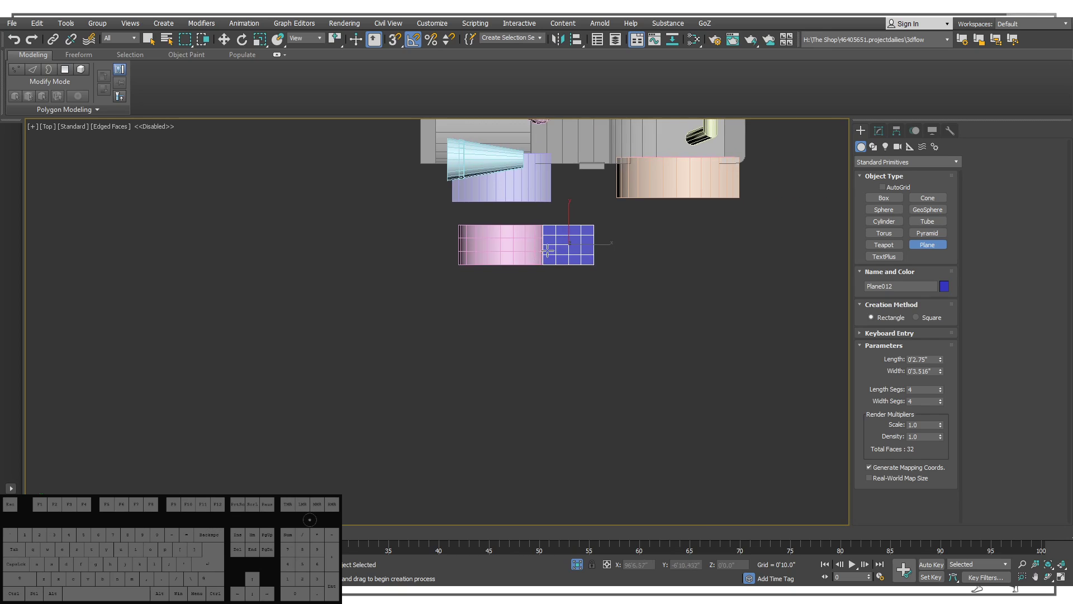
Convert the plane beside the copied wheel to an editable poly.
click(878, 130)
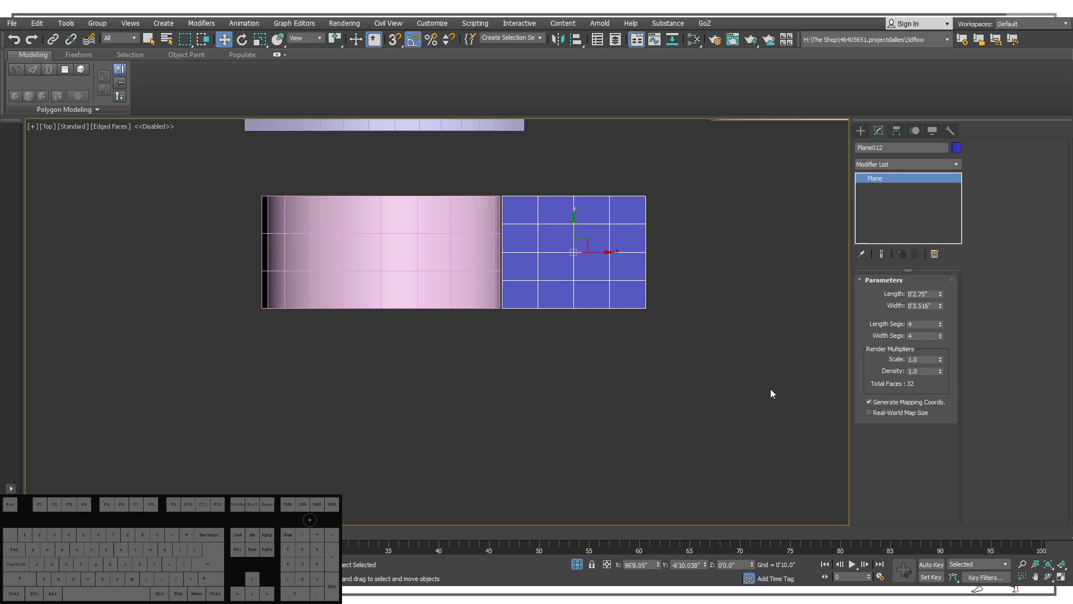
key(alt+e)
middle_drag(534, 204, 582, 201)
scroll(578, 238, up, 2)
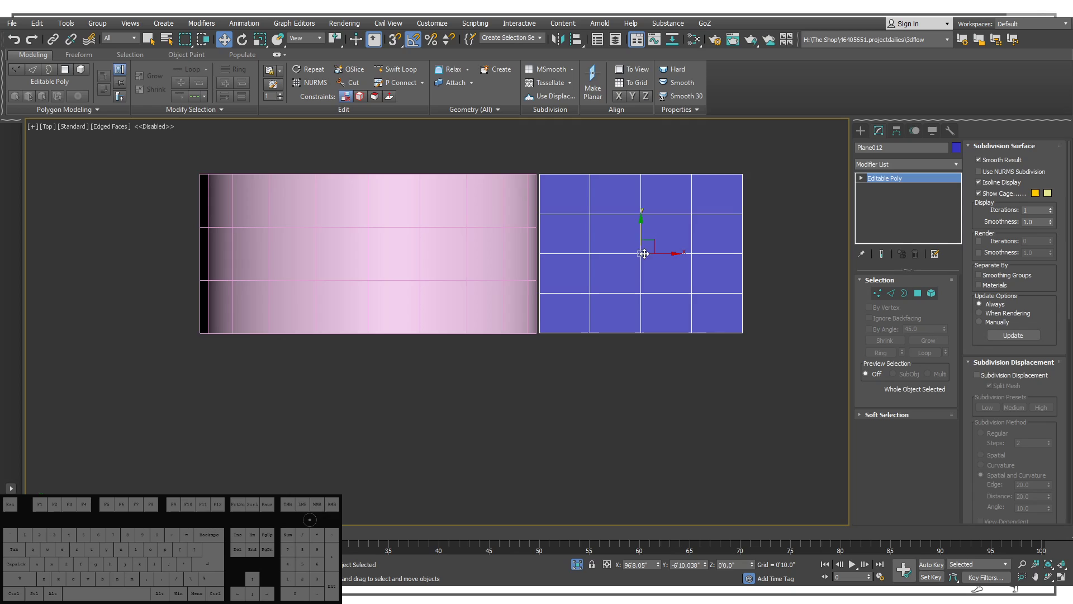
Move the middle vertex of the plane's first inner edge line along X to 96'7.779", bending the line into a V.
key(1)
scroll(596, 254, up, 5)
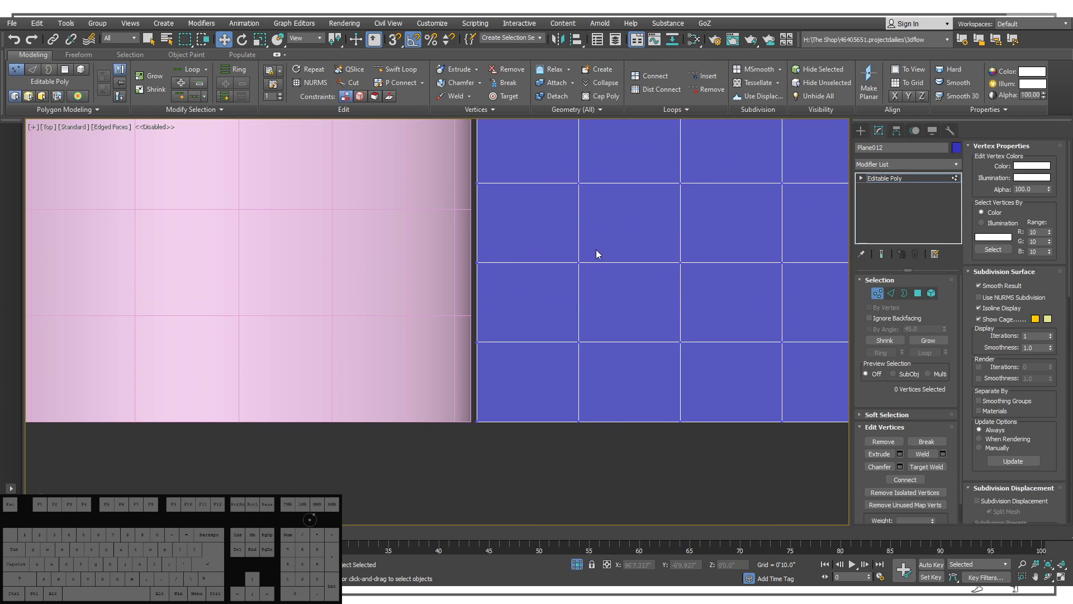
click(579, 262)
drag(613, 261, 683, 273)
middle_drag(647, 255, 620, 287)
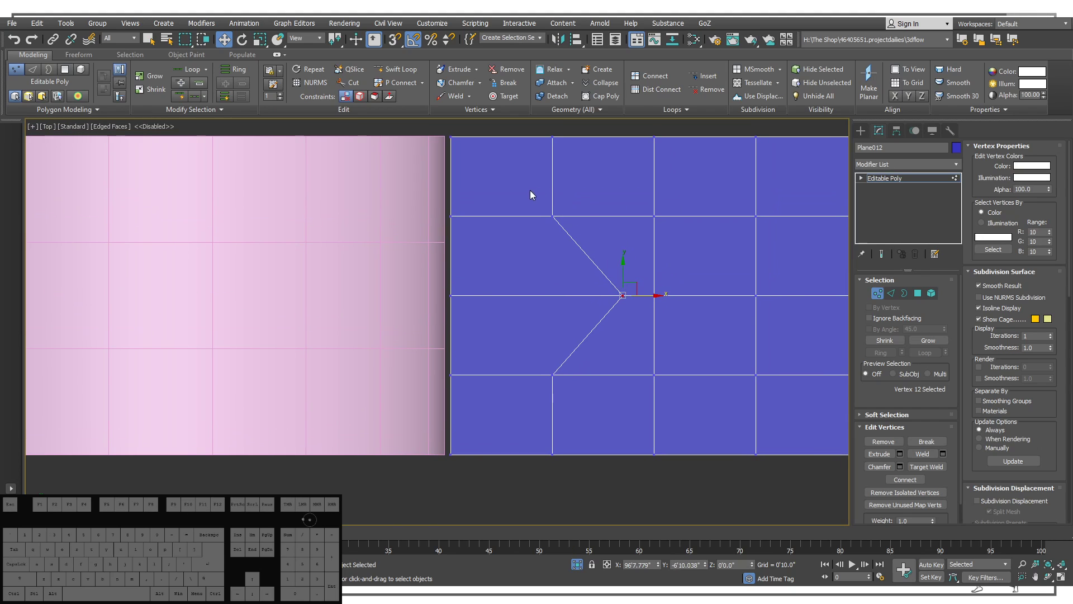
middle_drag(538, 224, 549, 254)
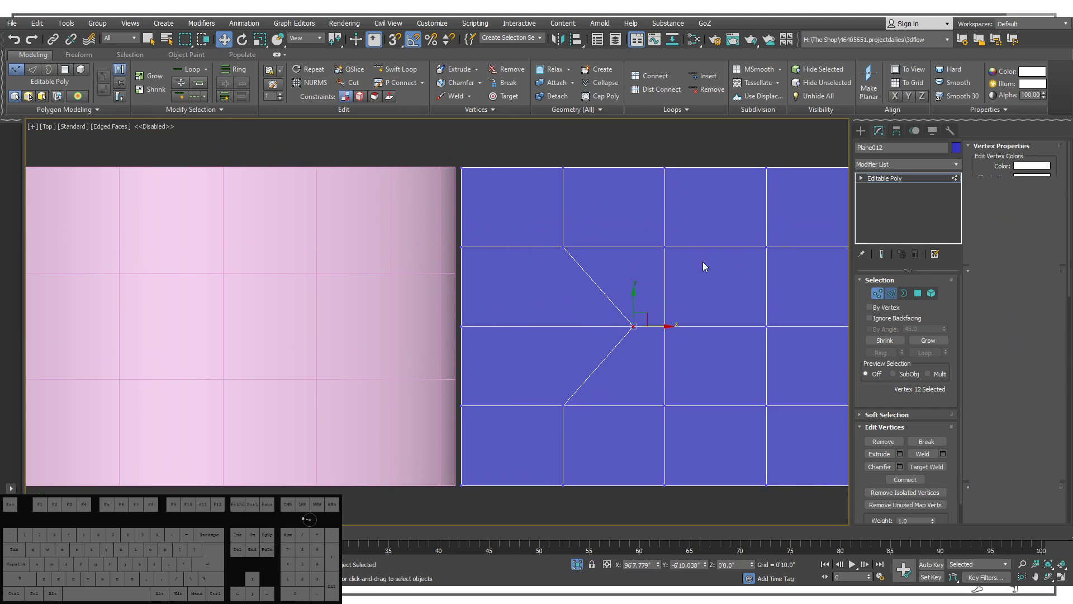
Extrude the four edges of the V-shaped line inward as a narrow groove about 0'0.15" deep.
key(2)
click(560, 210)
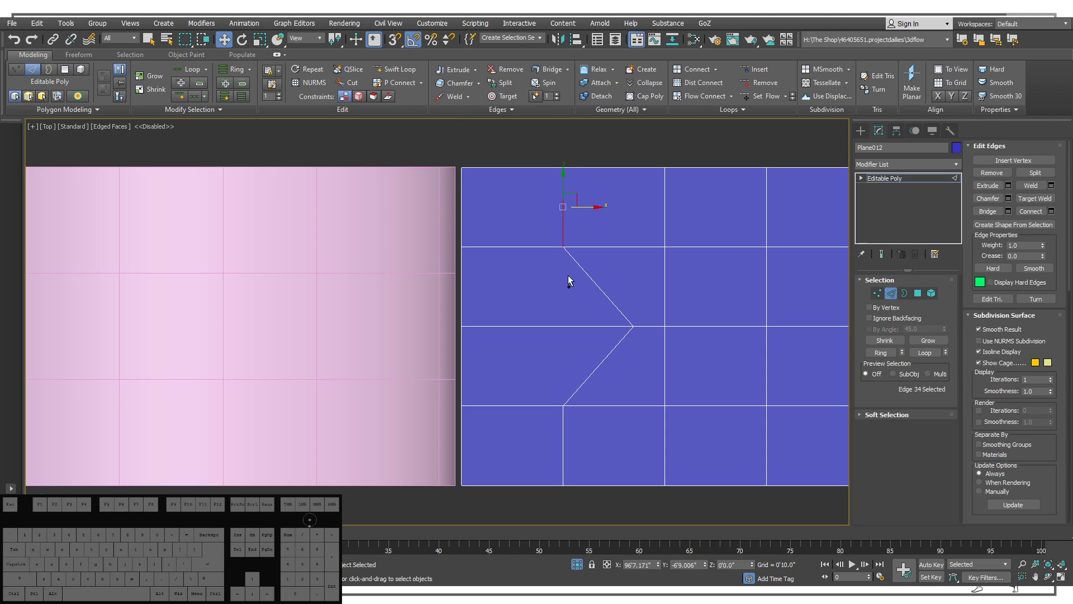
ctrl+click(584, 271)
ctrl+click(604, 356)
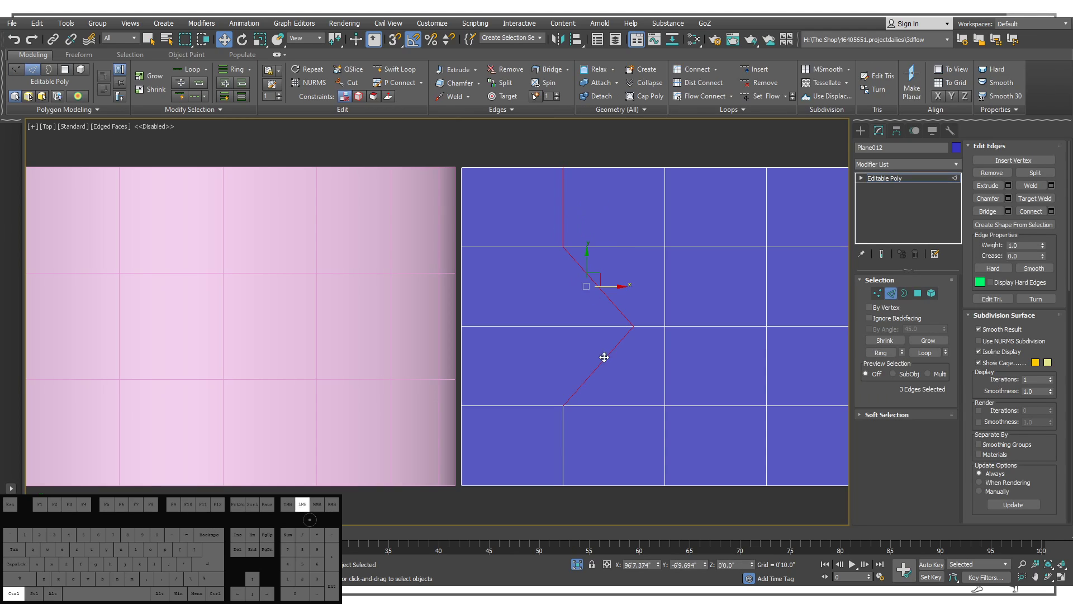
ctrl+click(563, 421)
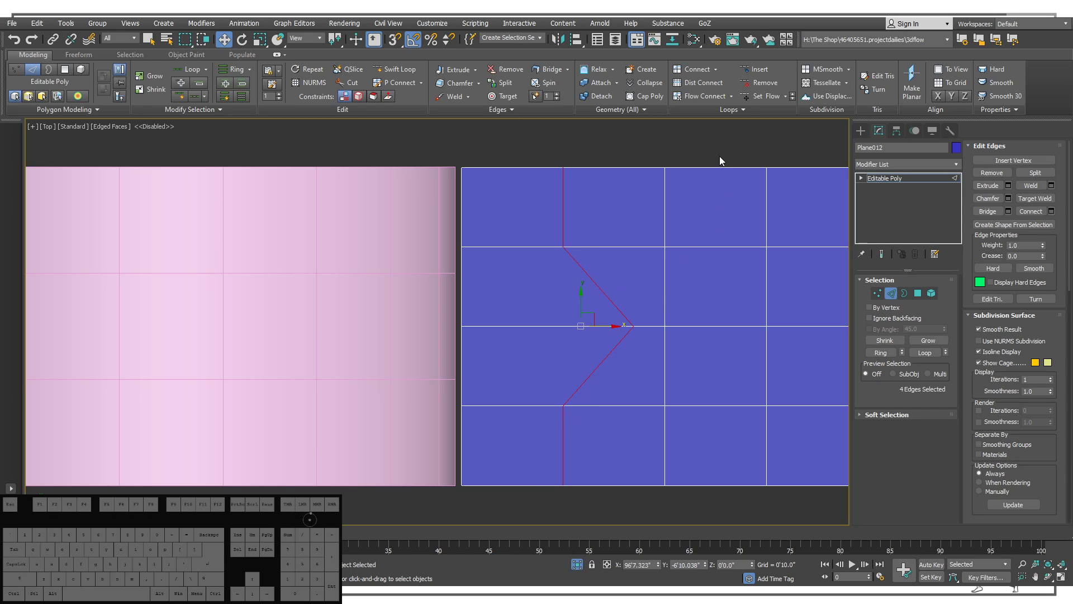
middle_drag(641, 306, 598, 272)
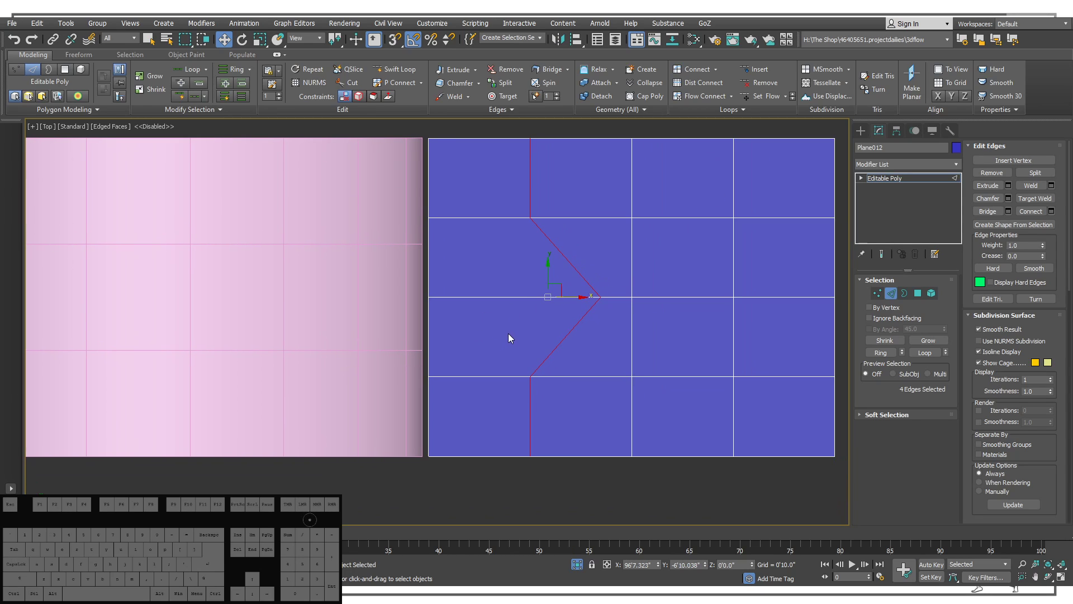
click(495, 327)
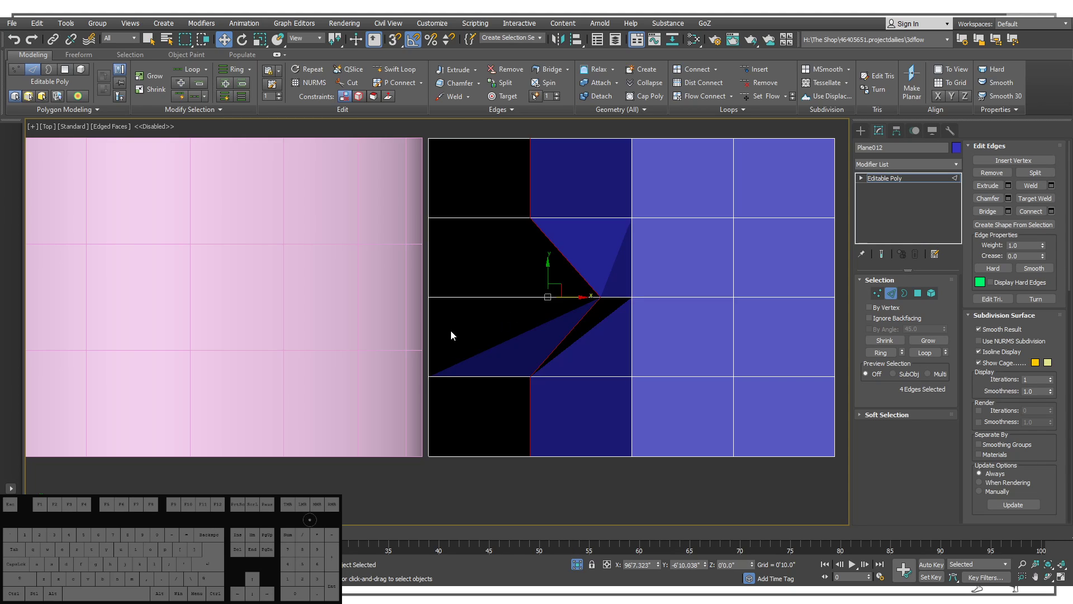
mouse_move(451, 331)
mouse_down()
mouse_move(446, 342)
mouse_move(471, 323)
mouse_move(441, 337)
mouse_move(449, 349)
mouse_move(445, 331)
mouse_move(439, 357)
mouse_move(449, 342)
mouse_up()
scroll(479, 313, down, 3)
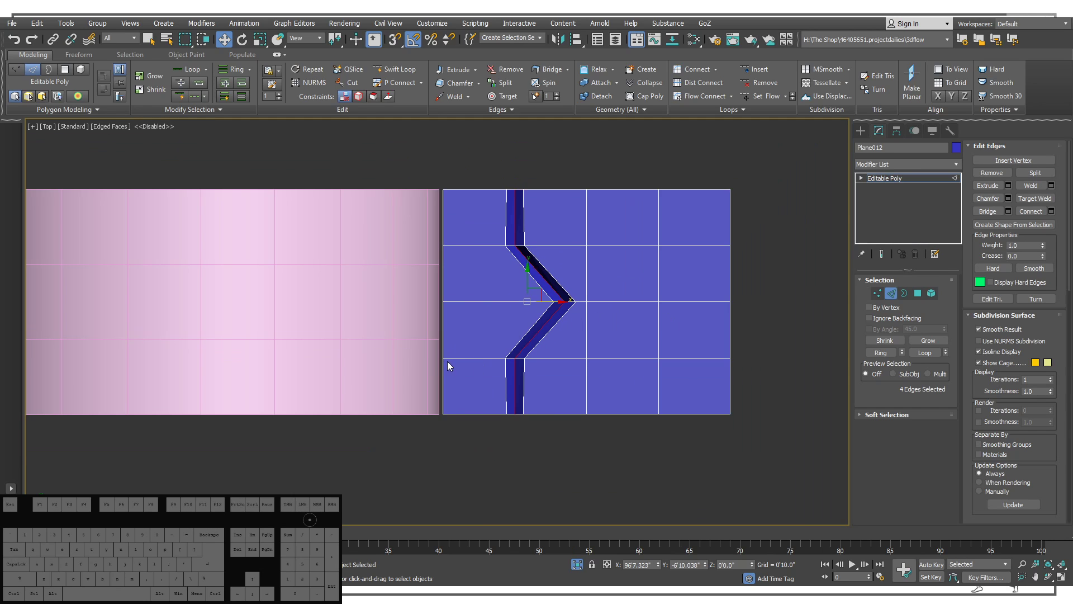
alt+middle_drag(448, 364, 570, 290)
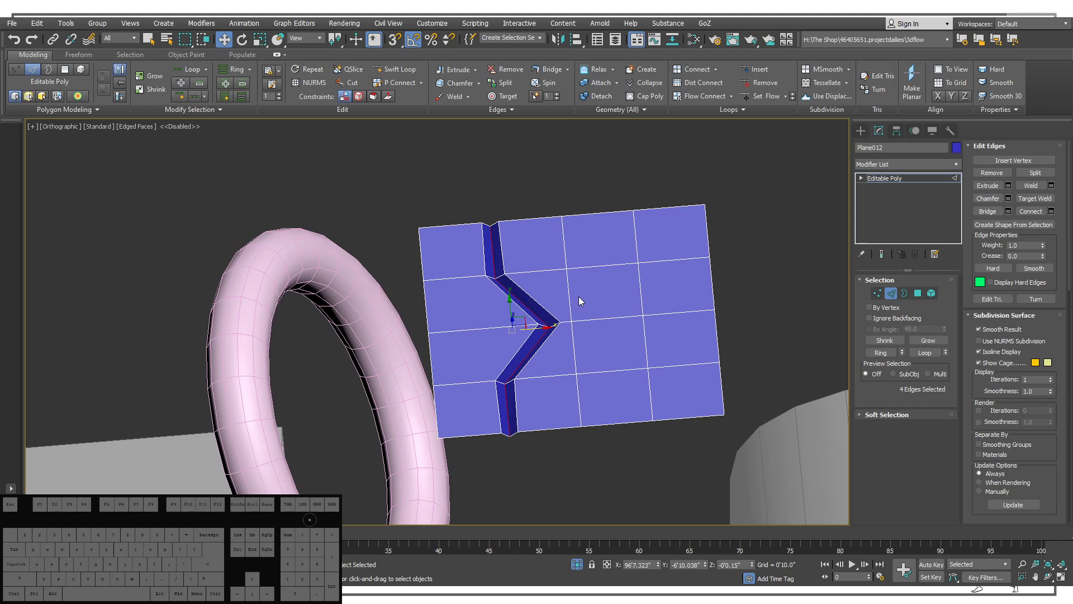
Move the plane's center vertex along X to 96'8.708" to bend the second inner edge line into a V.
key(t)
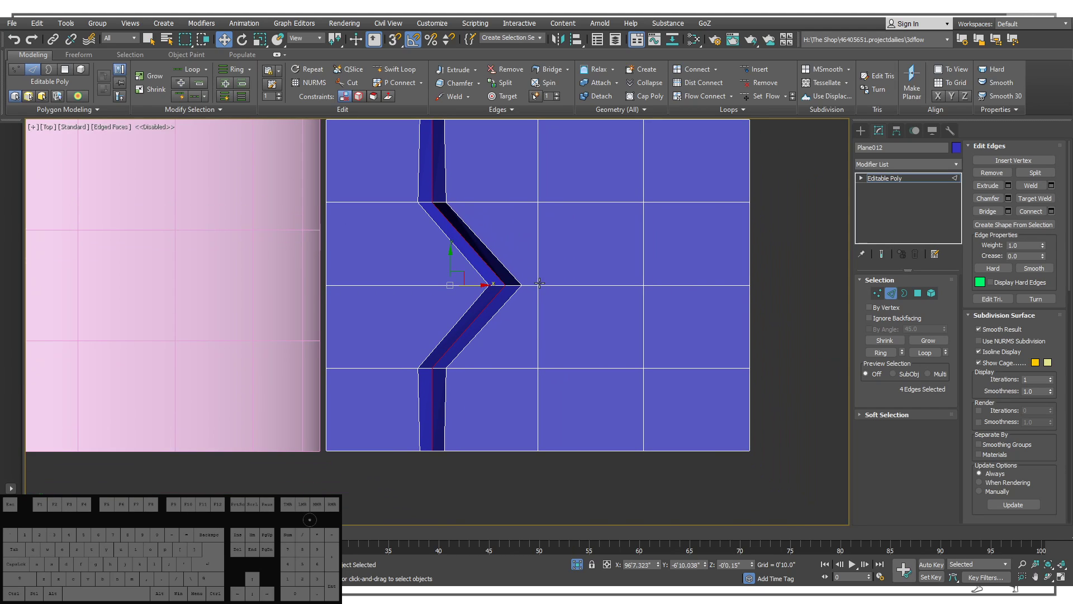
key(1)
click(569, 290)
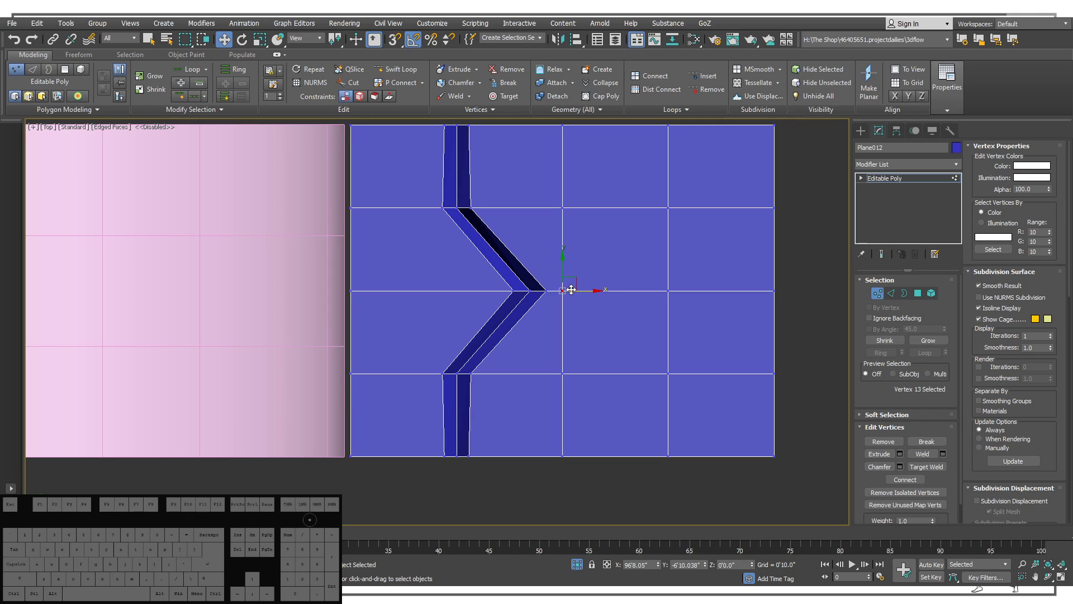
drag(571, 290, 658, 287)
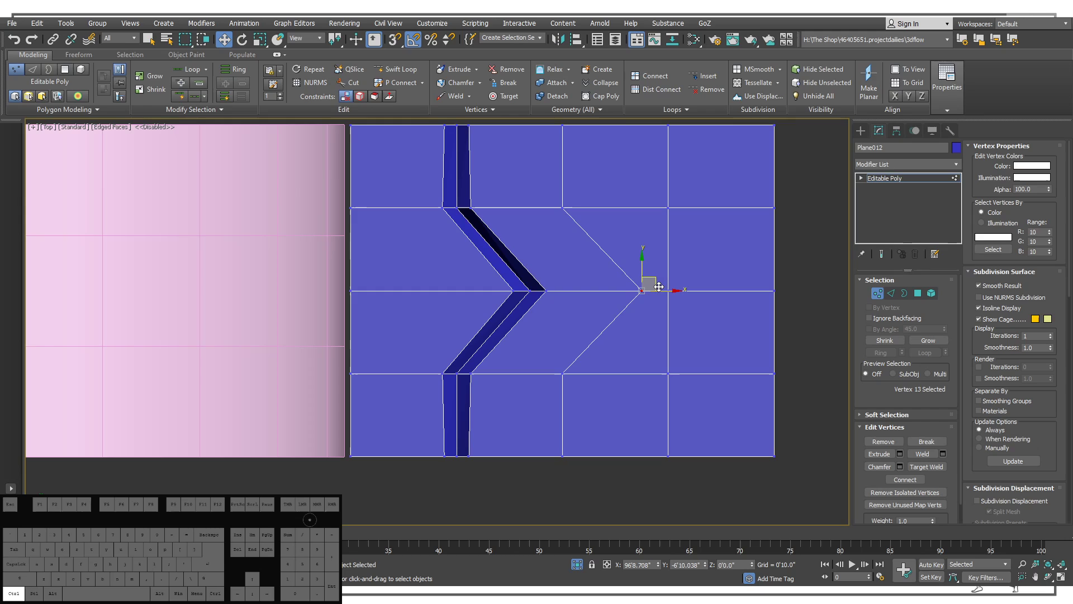
middle_drag(598, 240, 682, 228)
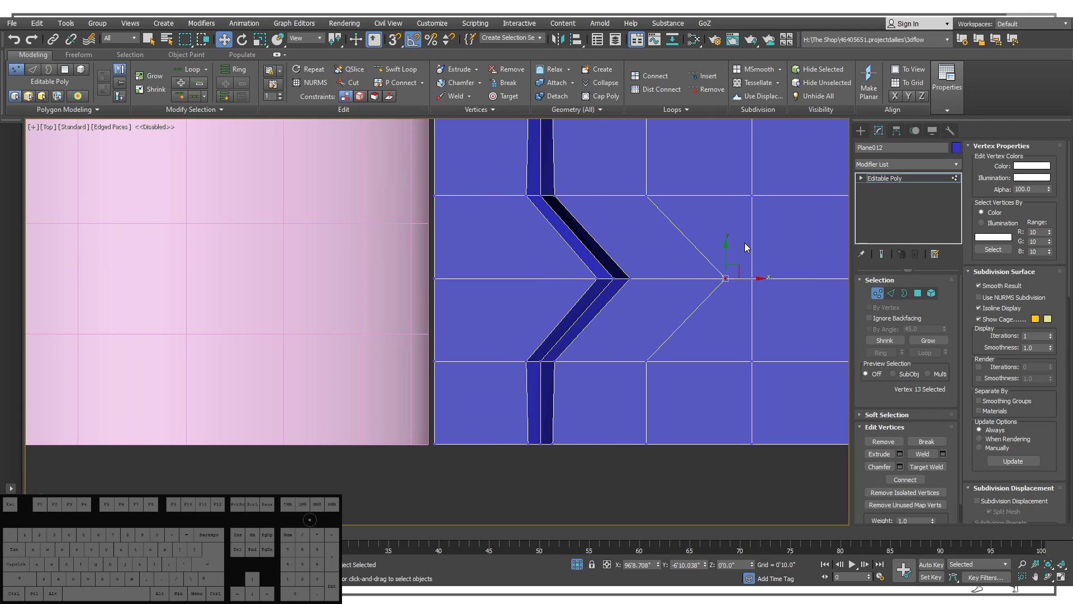
Undo the center vertex move, the groove extrusion and the bend of the first inner edge line.
key(ctrl+z)
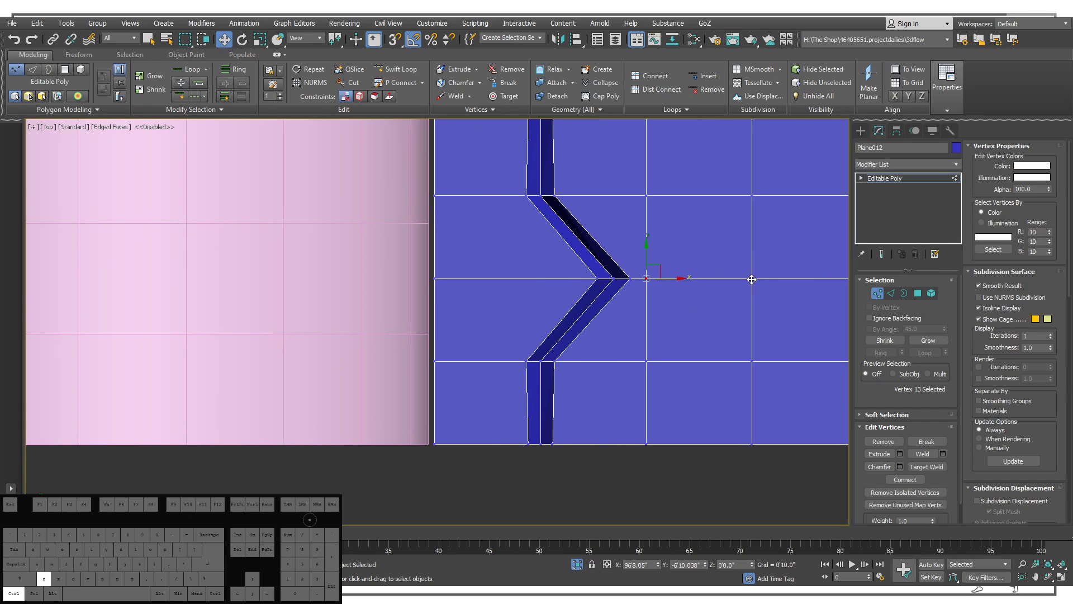
key(ctrl+z)
key(ctrl+z)
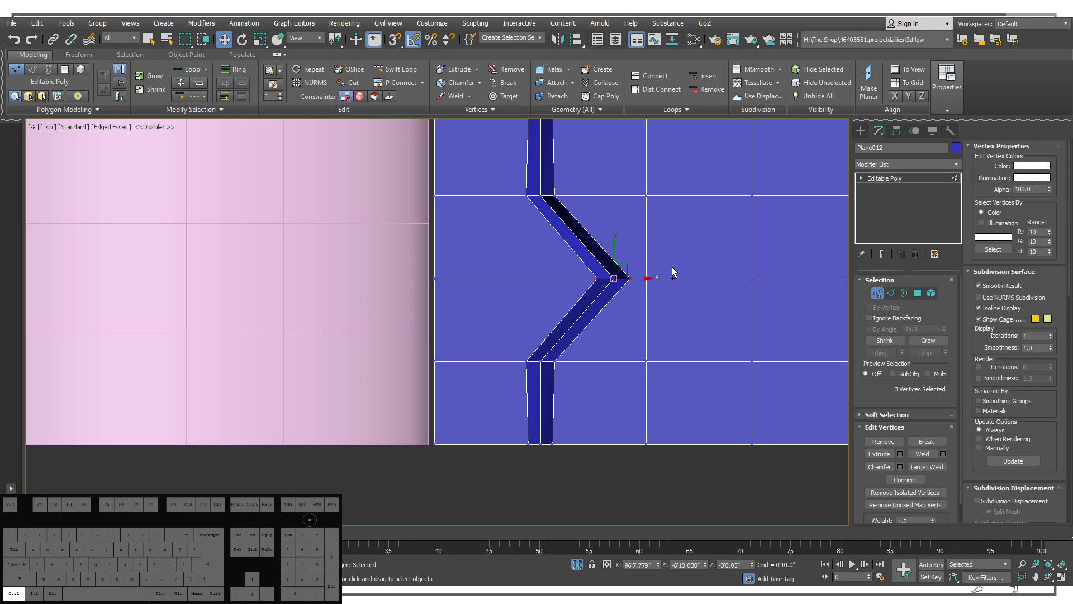
key(ctrl+z)
key(ctrl+z)
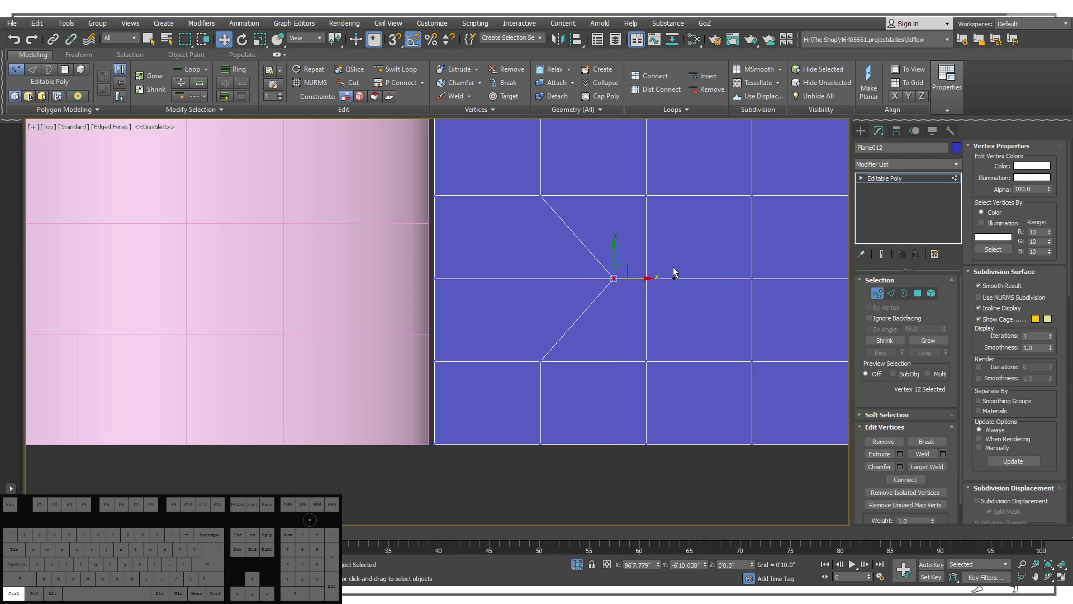
Move the three inner vertices of the plane's middle row together along X to 96'8.652", forming three chevrons, and switch to edge editing.
drag(822, 336, 505, 258)
middle_drag(687, 286, 583, 276)
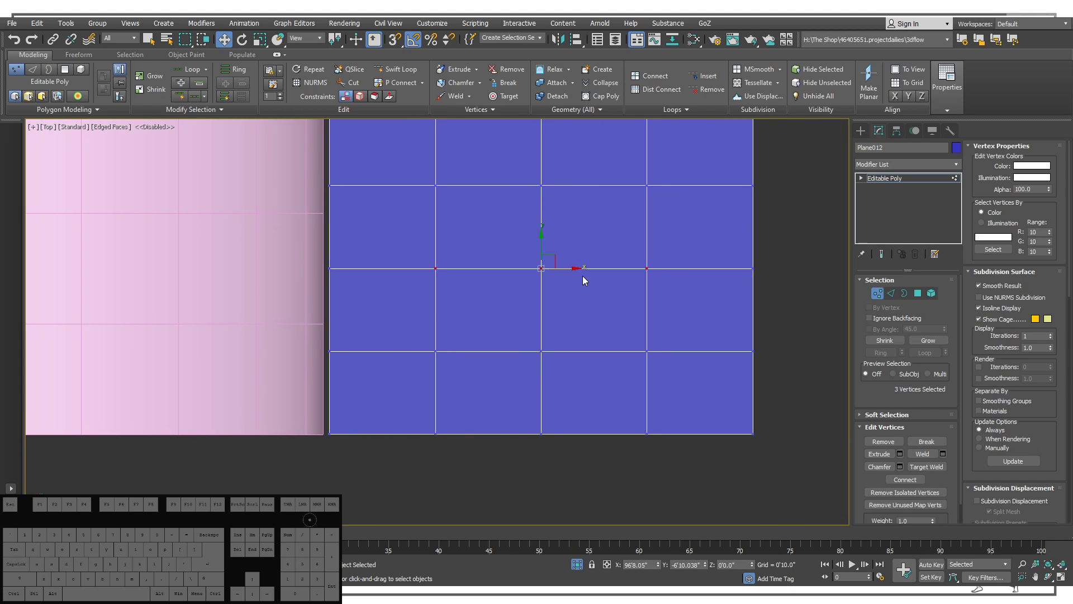
drag(560, 268, 659, 265)
middle_drag(628, 265, 642, 267)
drag(682, 272, 656, 273)
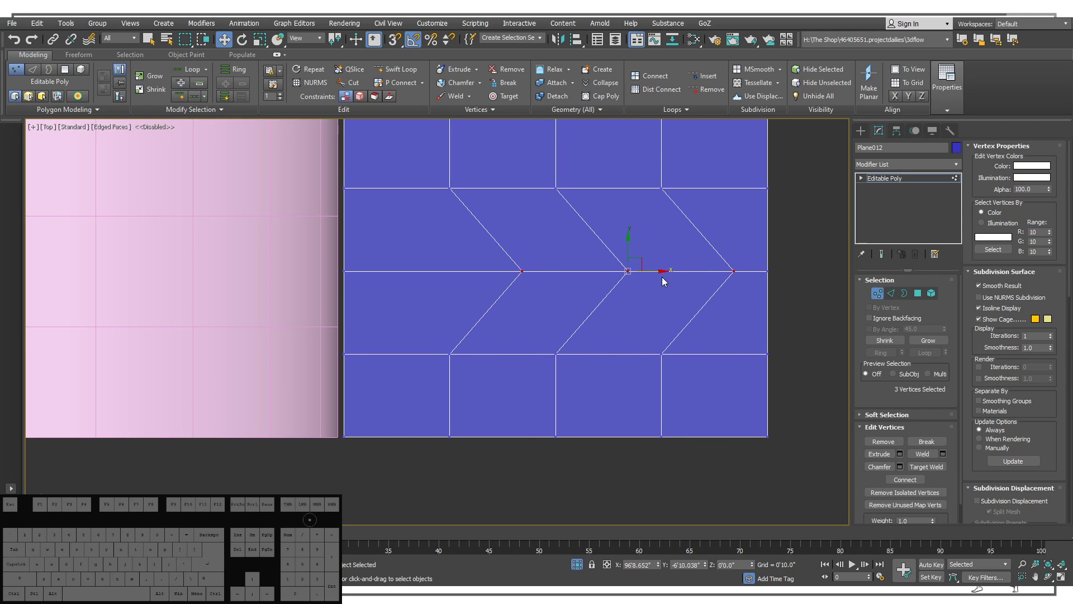
click(890, 293)
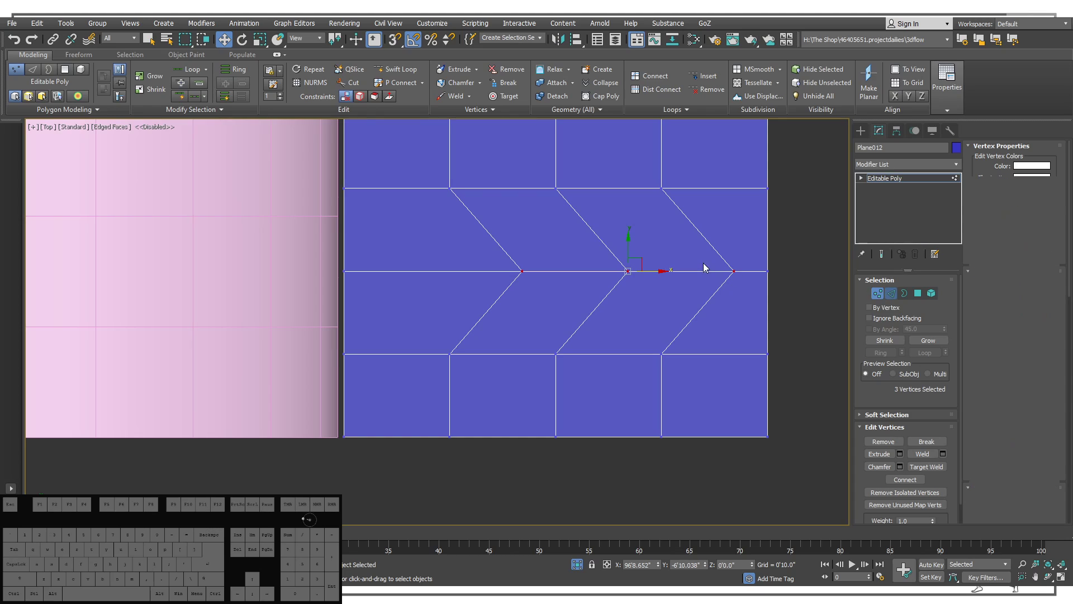
Select the plane's three V-shaped edge lines and extrude them inward as narrow chevron grooves.
double_click(605, 249)
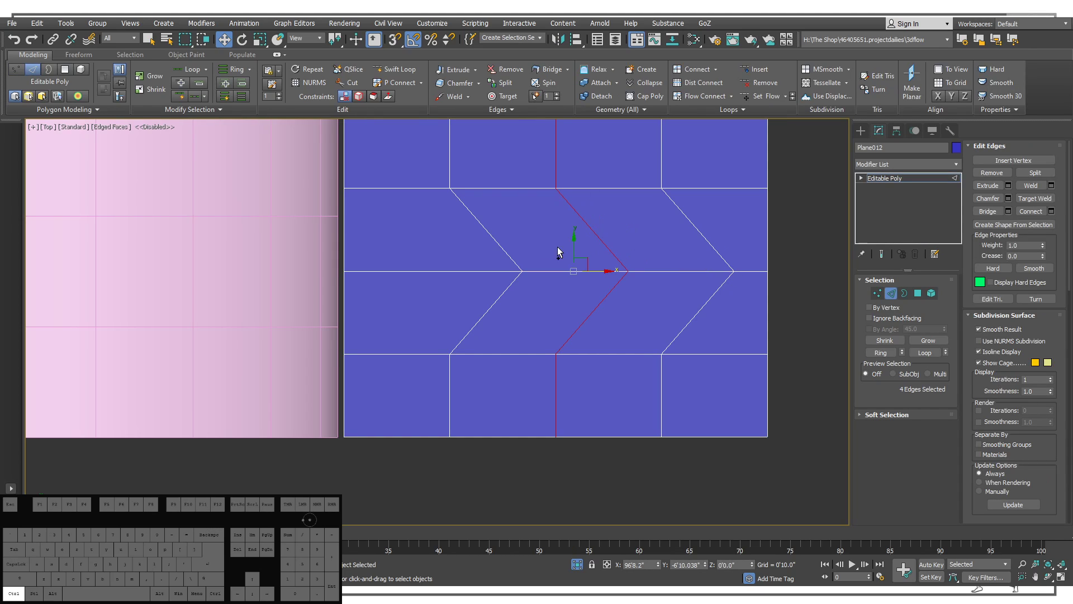
ctrl+double_click(497, 240)
ctrl+double_click(689, 220)
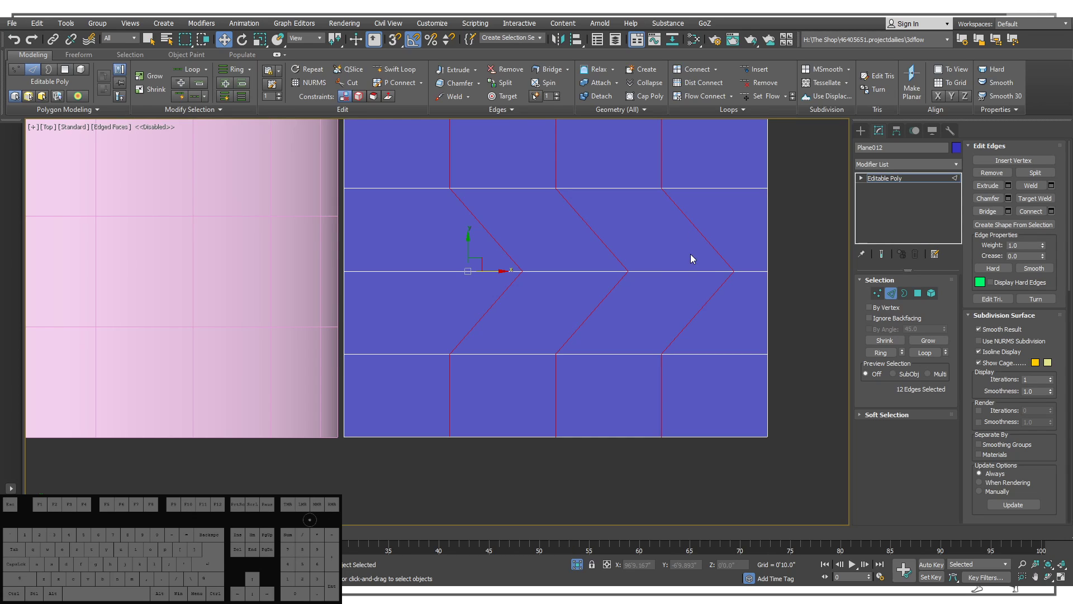
key(ctrl+shift+e)
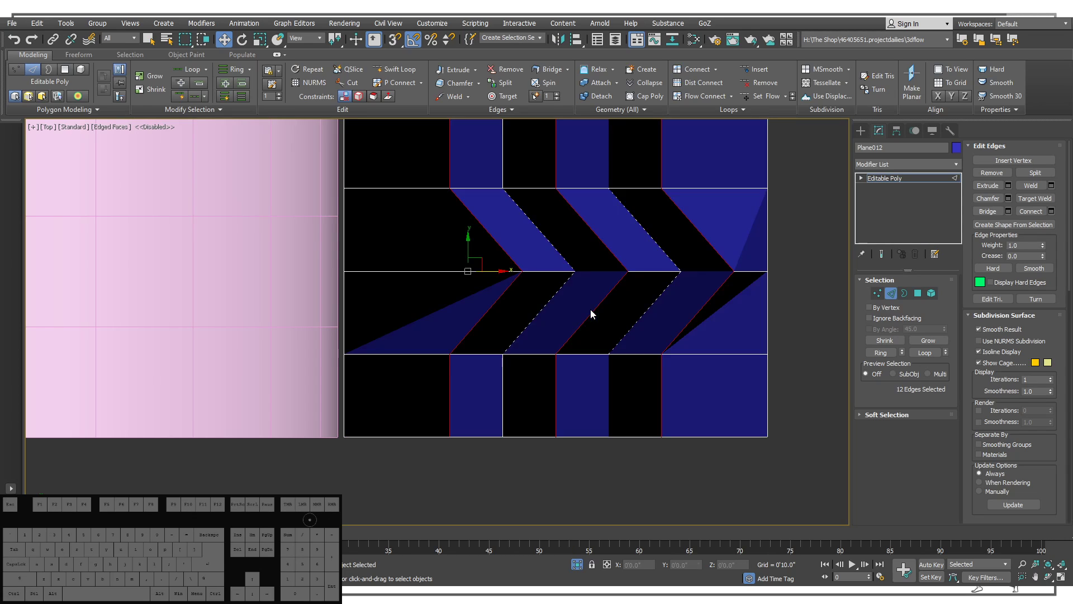
right_click(446, 326)
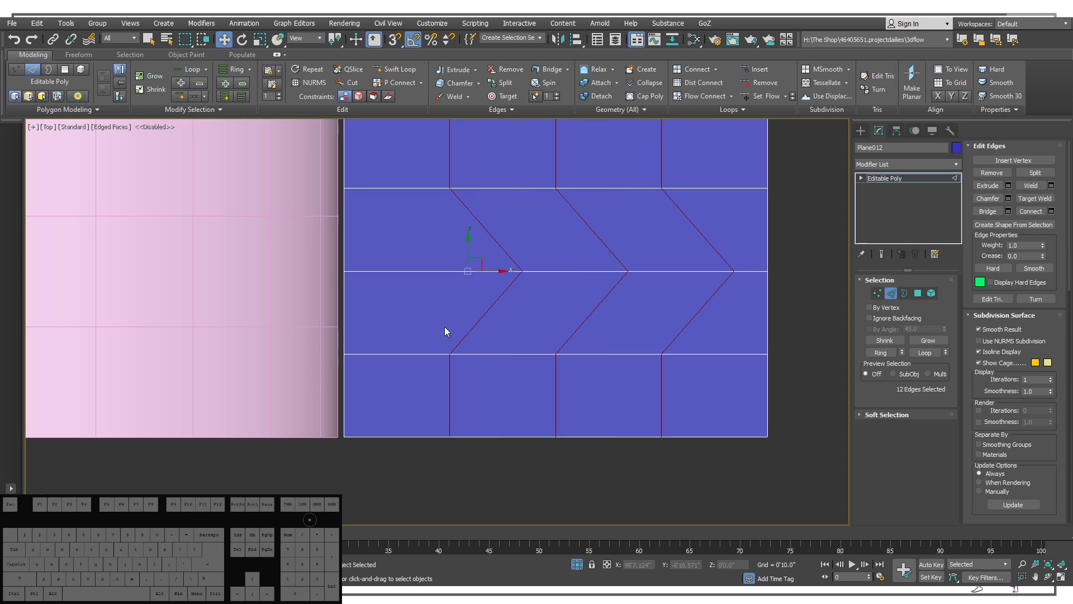
mouse_move(446, 325)
mouse_down()
mouse_move(460, 319)
mouse_move(447, 322)
mouse_move(463, 339)
mouse_move(448, 329)
mouse_up()
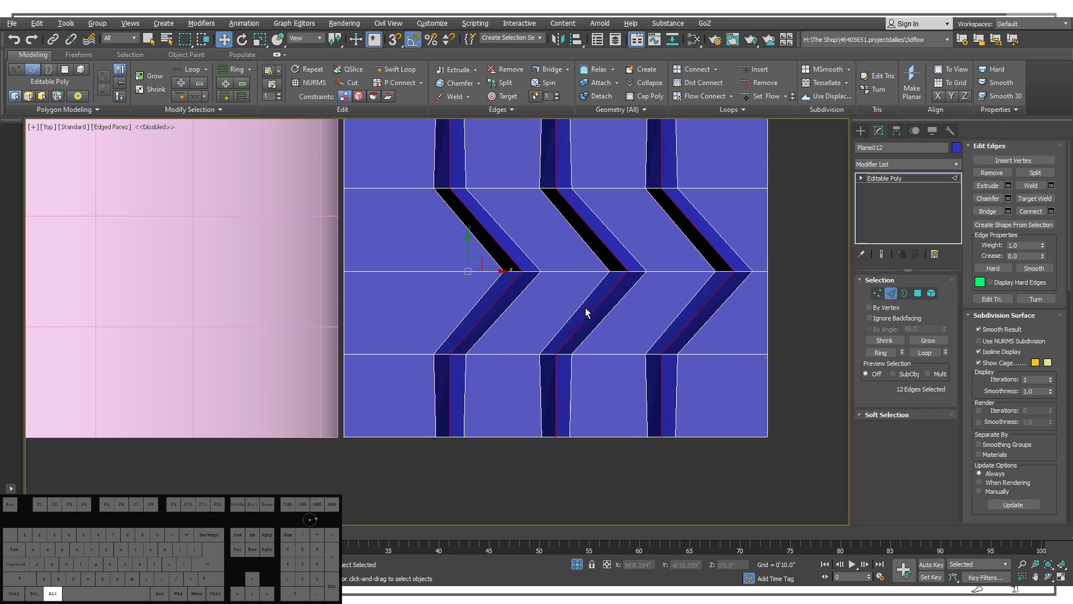
alt+middle_drag(448, 329, 473, 332)
right_click(446, 345)
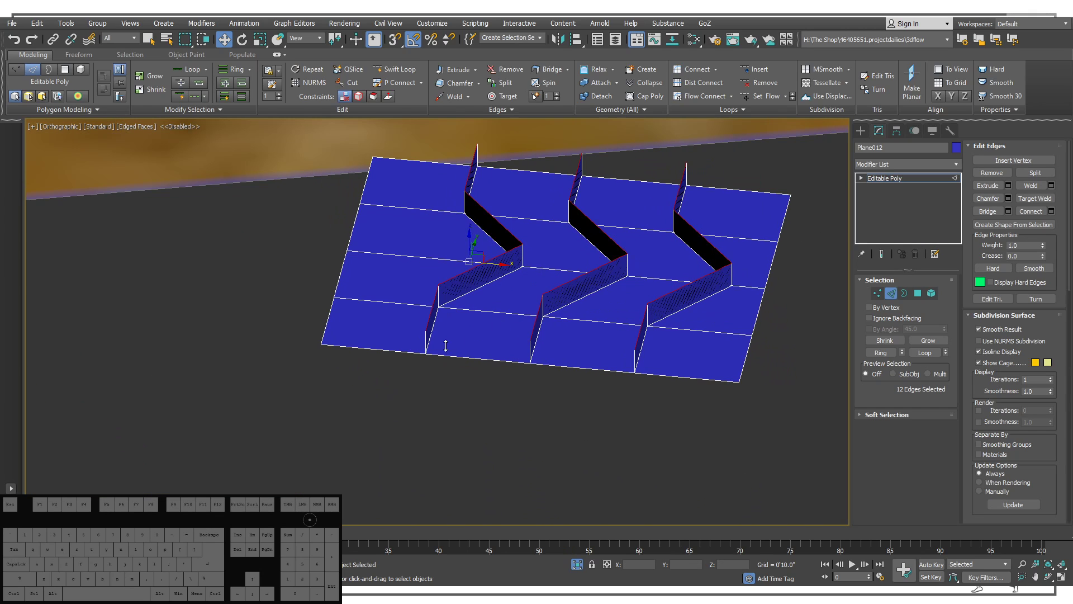
click(444, 347)
mouse_move(444, 347)
mouse_down()
mouse_move(449, 330)
mouse_move(449, 351)
mouse_up()
right_click(448, 331)
Chamfer the bottom edge lines of the three extruded grooves to give them a narrow flat floor.
alt+middle_drag(721, 359, 677, 383)
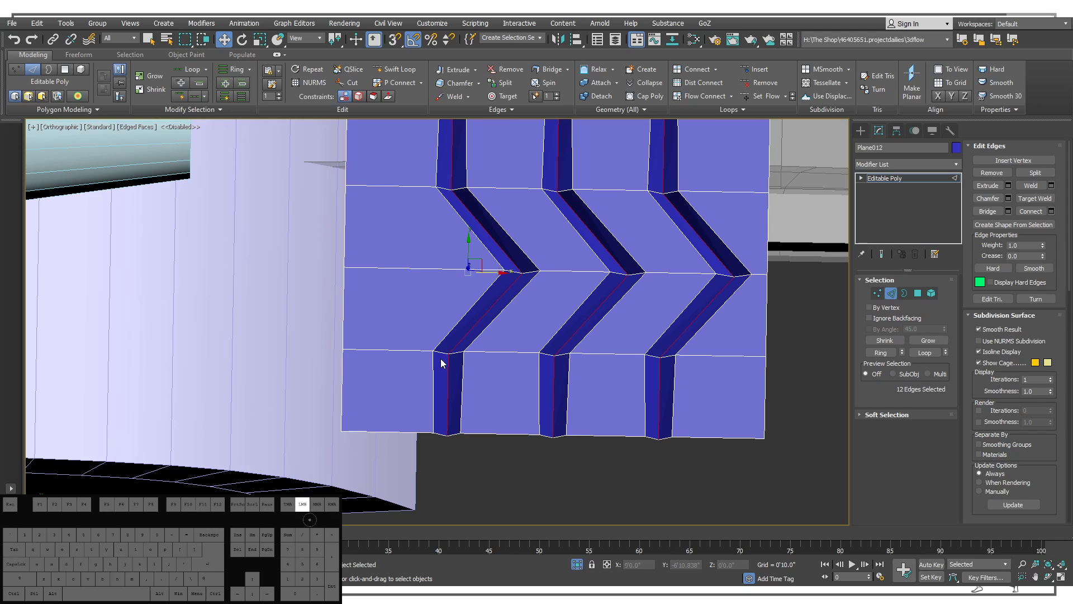
key(t)
middle_drag(559, 366, 617, 281)
scroll(617, 281, down, 1)
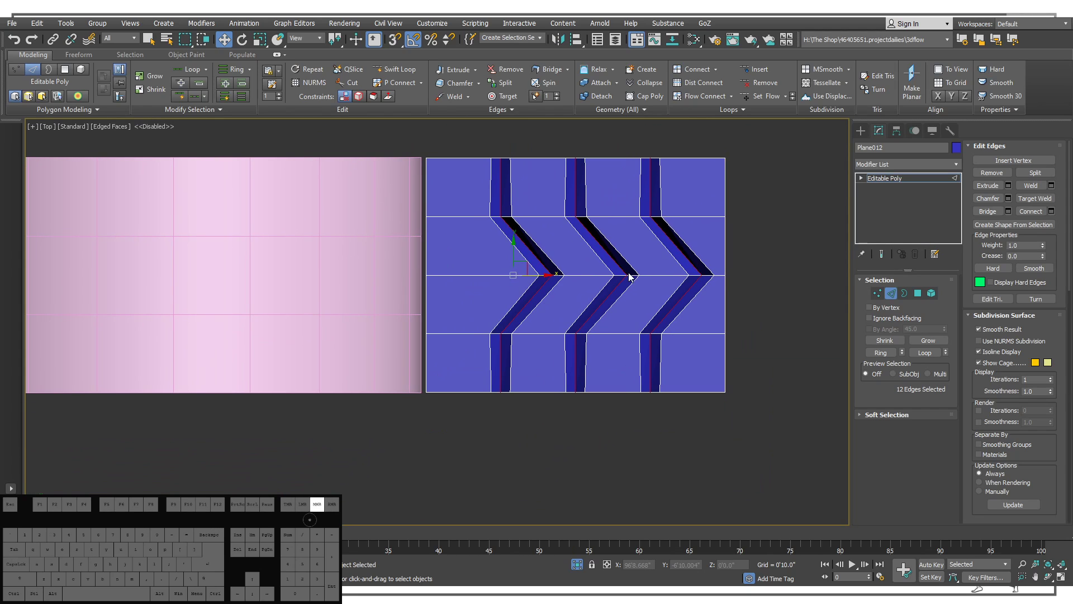
middle_drag(661, 237, 619, 239)
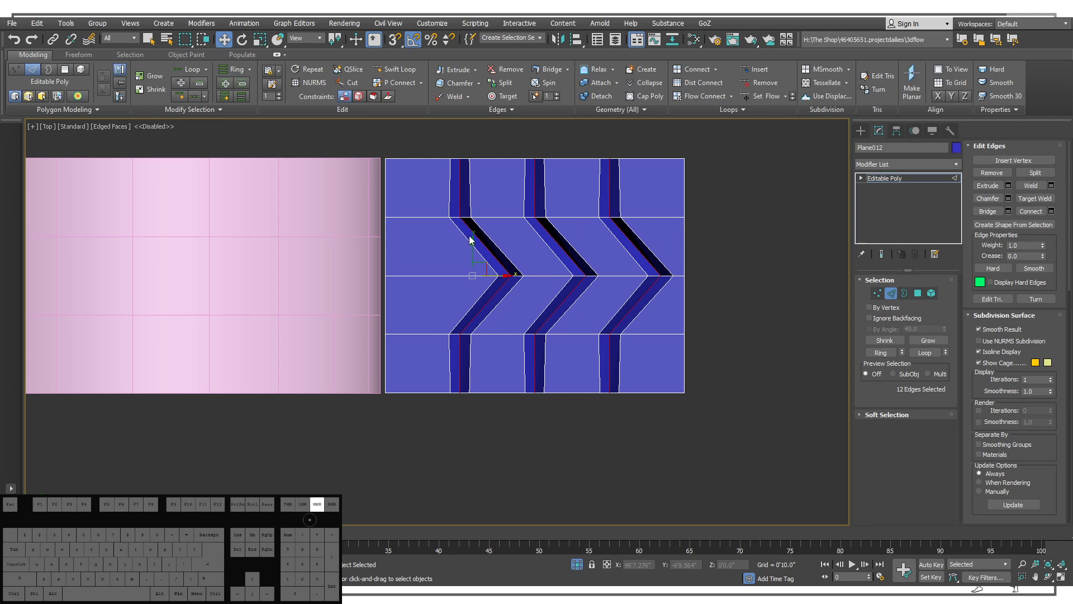
middle_drag(469, 240, 479, 242)
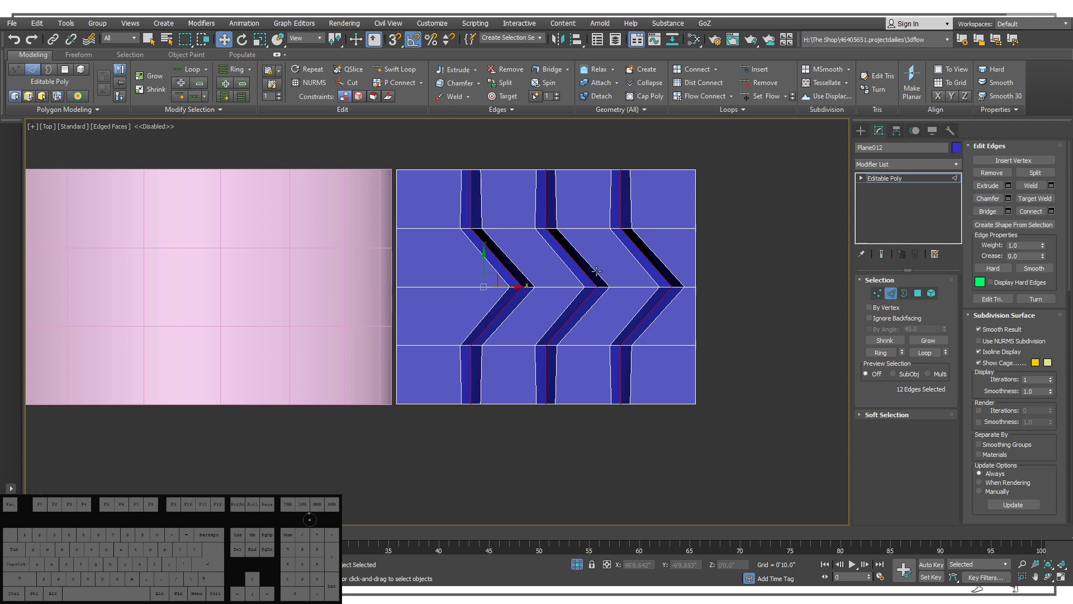
alt+middle_drag(547, 317, 491, 275)
drag(485, 271, 484, 267)
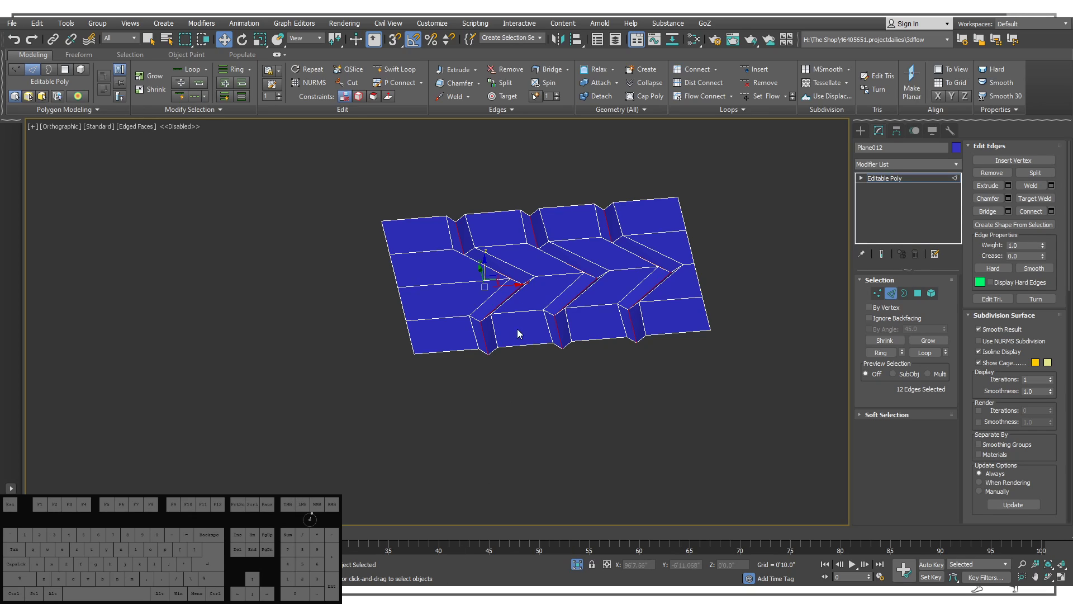
click(409, 362)
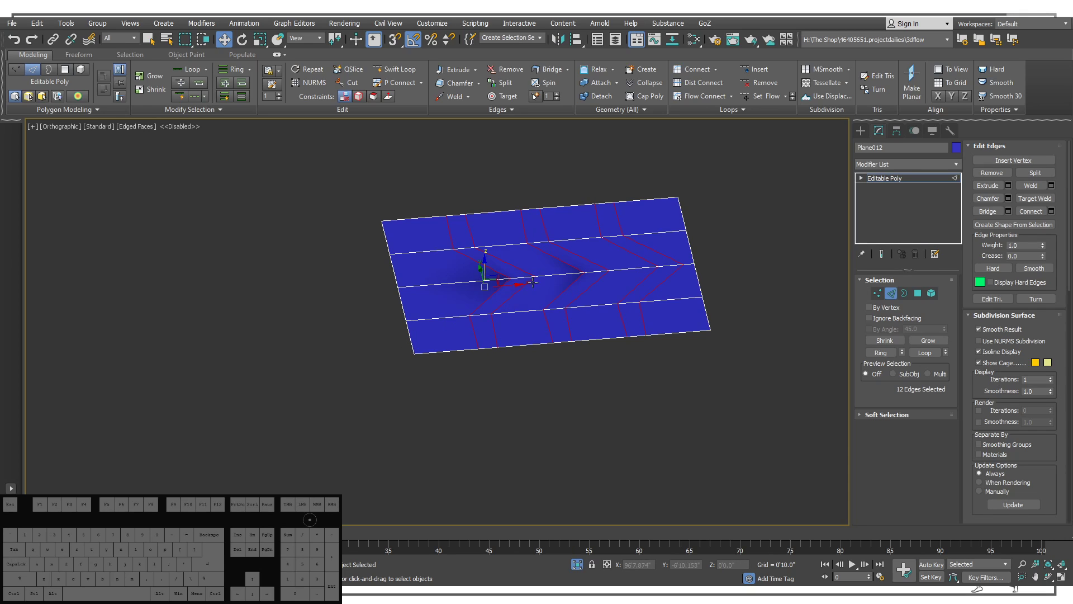
middle_drag(467, 331, 455, 379)
key(ctrl+z)
drag(448, 334, 449, 357)
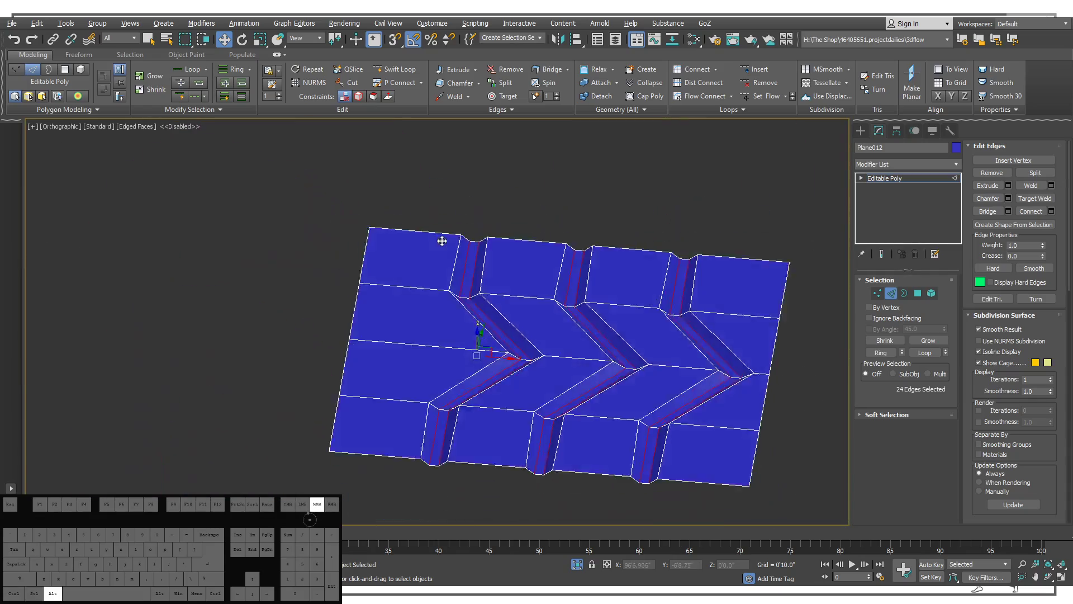
Add the grooves' rim edge loops, except the middle groove's first rim, to the selected floor edges and chamfer them all slightly.
alt+middle_drag(442, 241, 467, 259)
scroll(488, 318, up, 5)
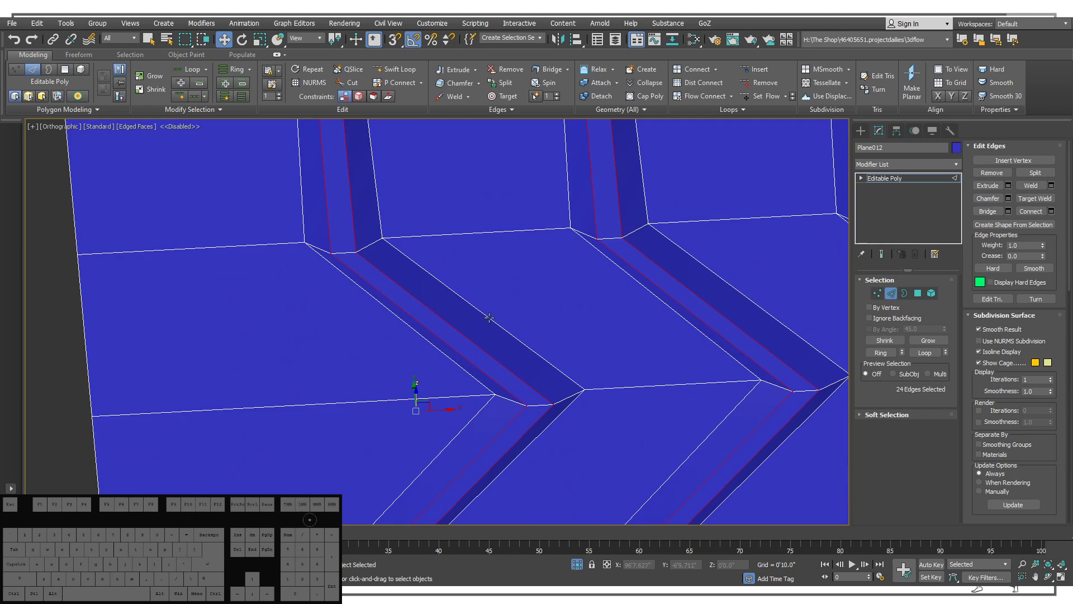
ctrl+double_click(513, 334)
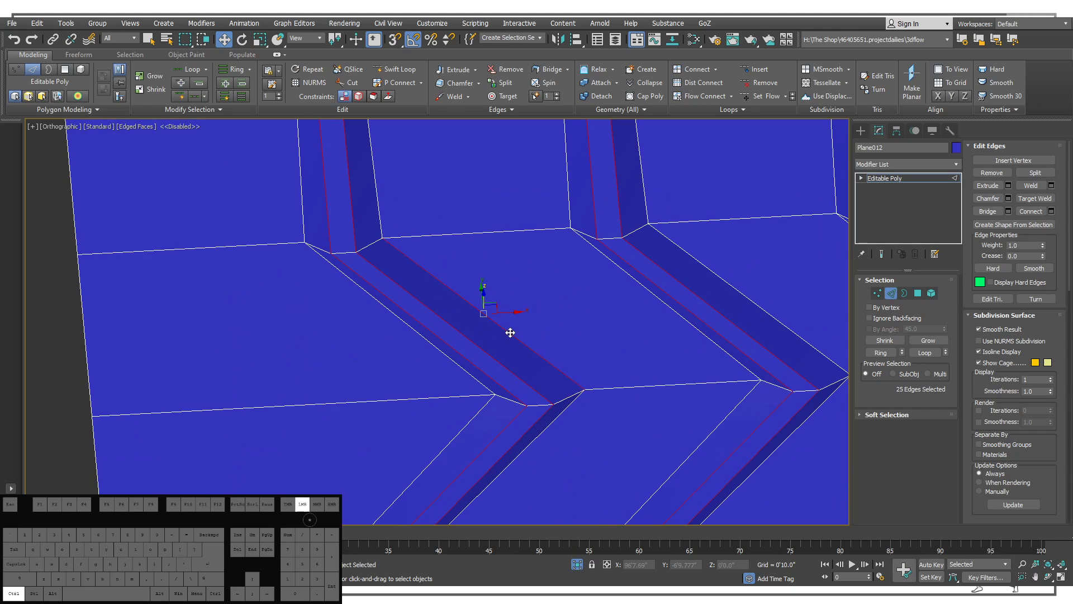
ctrl+click(425, 340)
ctrl+double_click(707, 268)
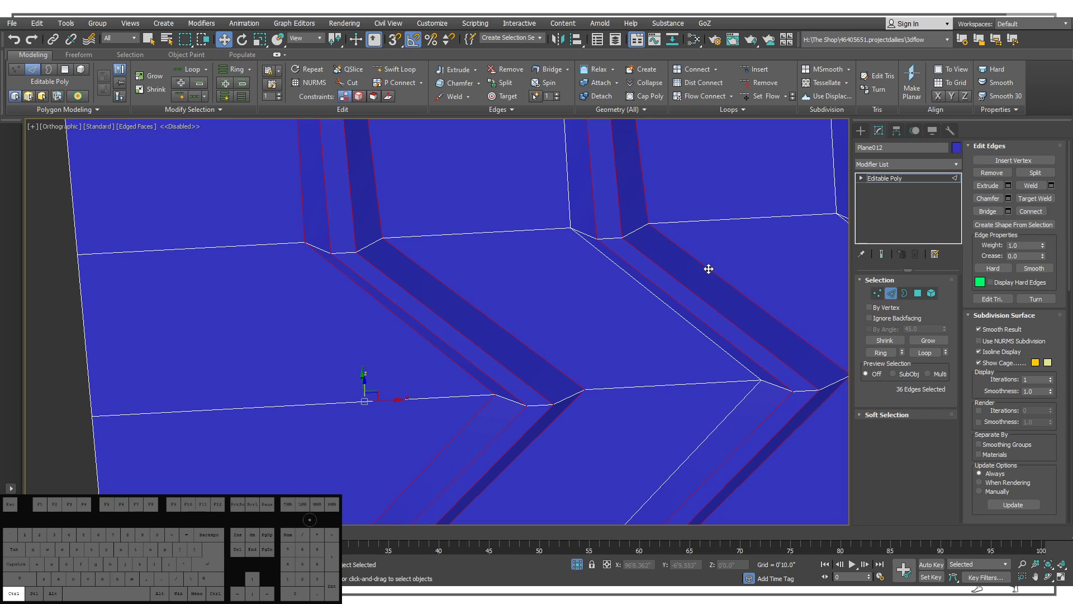
scroll(670, 268, down, 5)
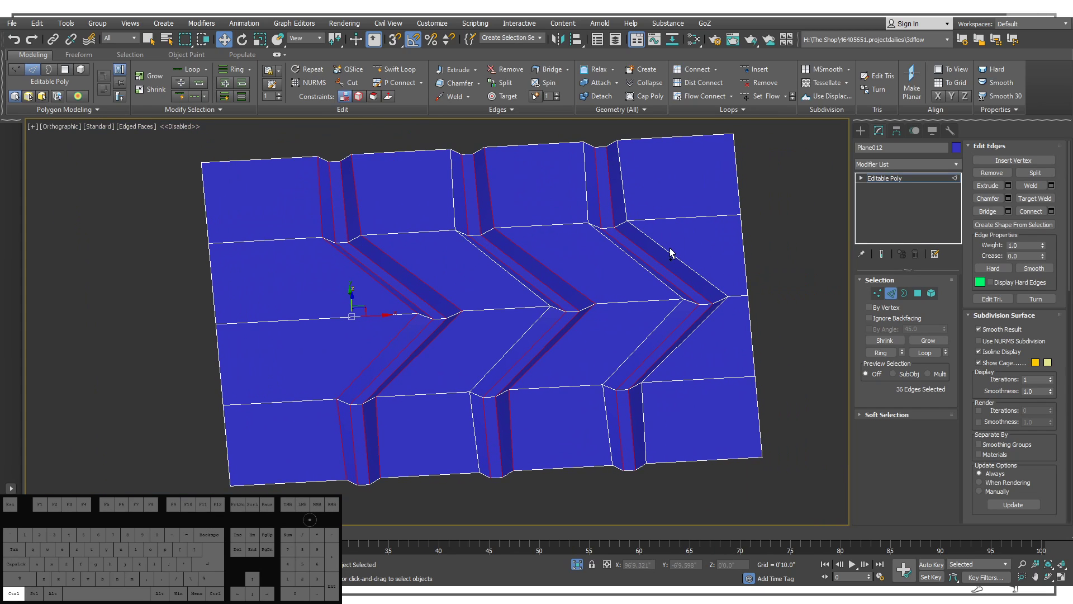
ctrl+click(667, 253)
ctrl+double_click(668, 252)
ctrl+double_click(637, 263)
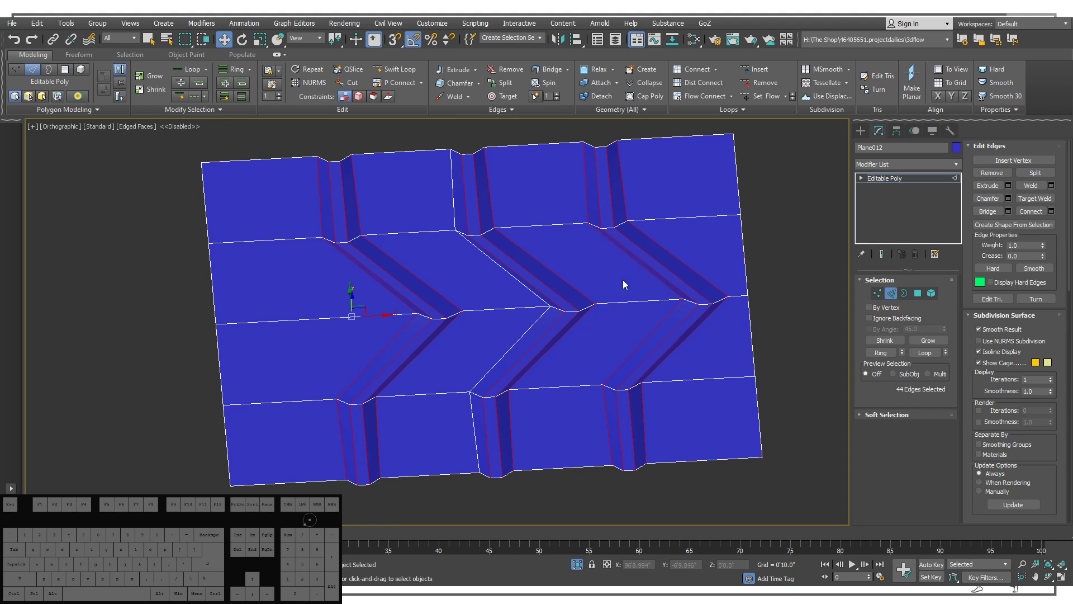
middle_drag(609, 302, 606, 260)
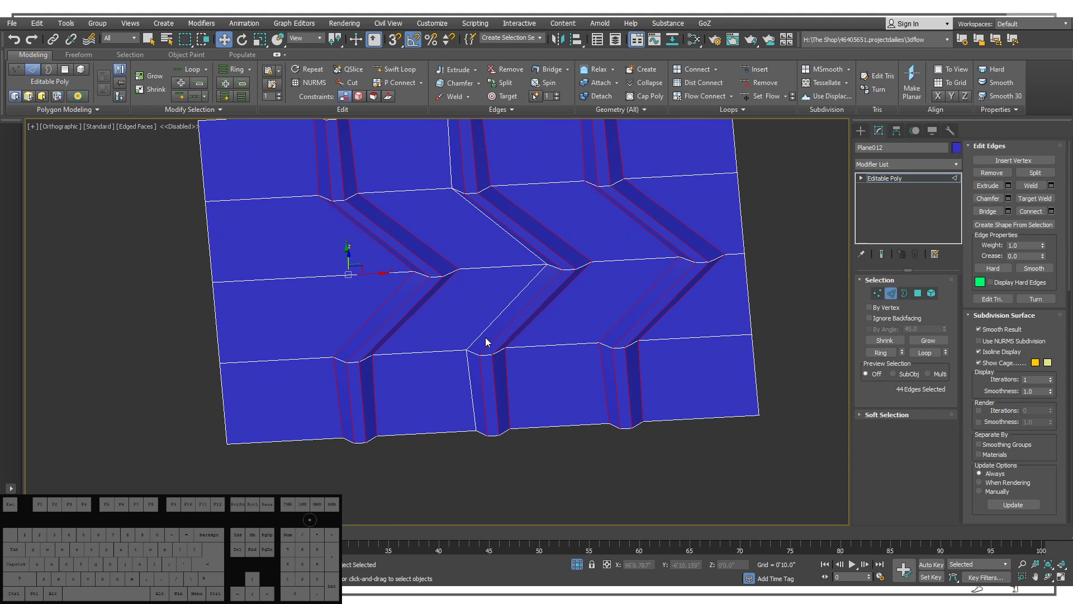
key(semicolon)
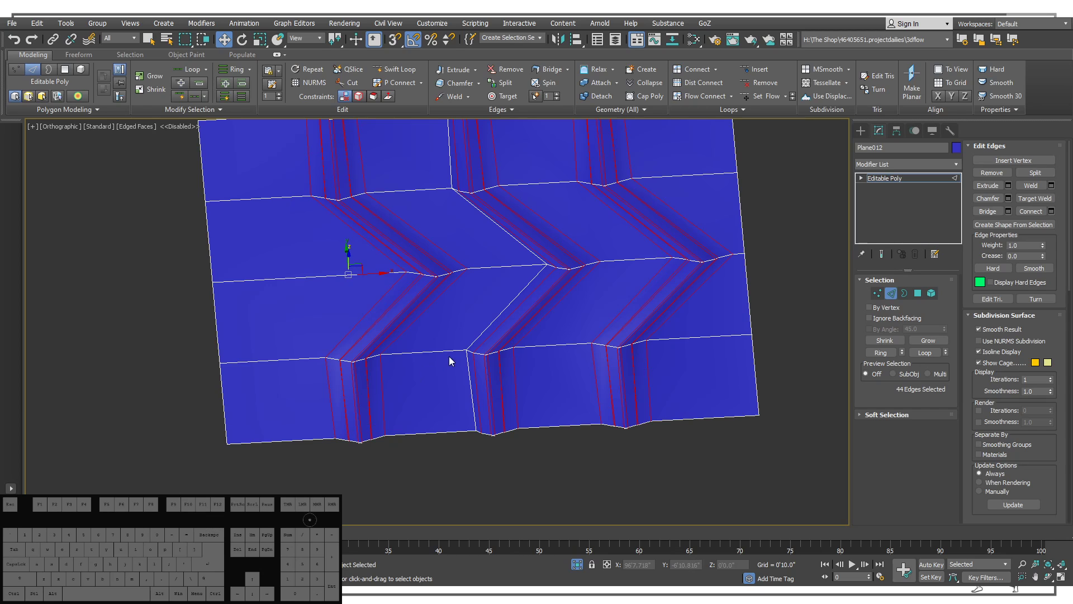
drag(442, 342, 448, 348)
Select the three inner edge loops crossing the grooves at their bends and chamfer them into narrow double lines.
alt+middle_drag(444, 426, 541, 296)
double_click(507, 292)
ctrl+double_click(606, 328)
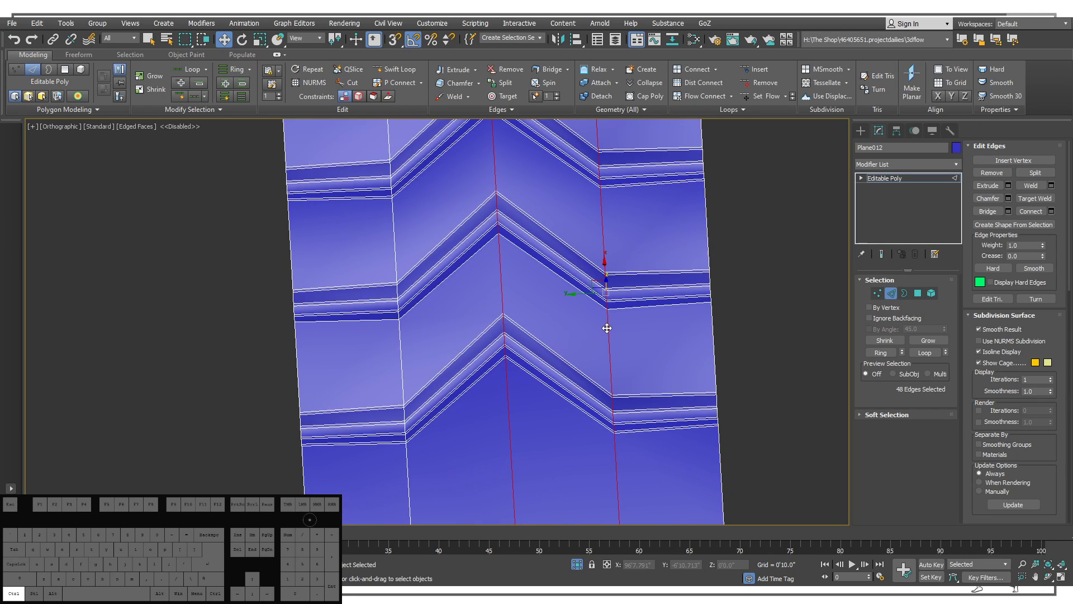
ctrl+double_click(398, 332)
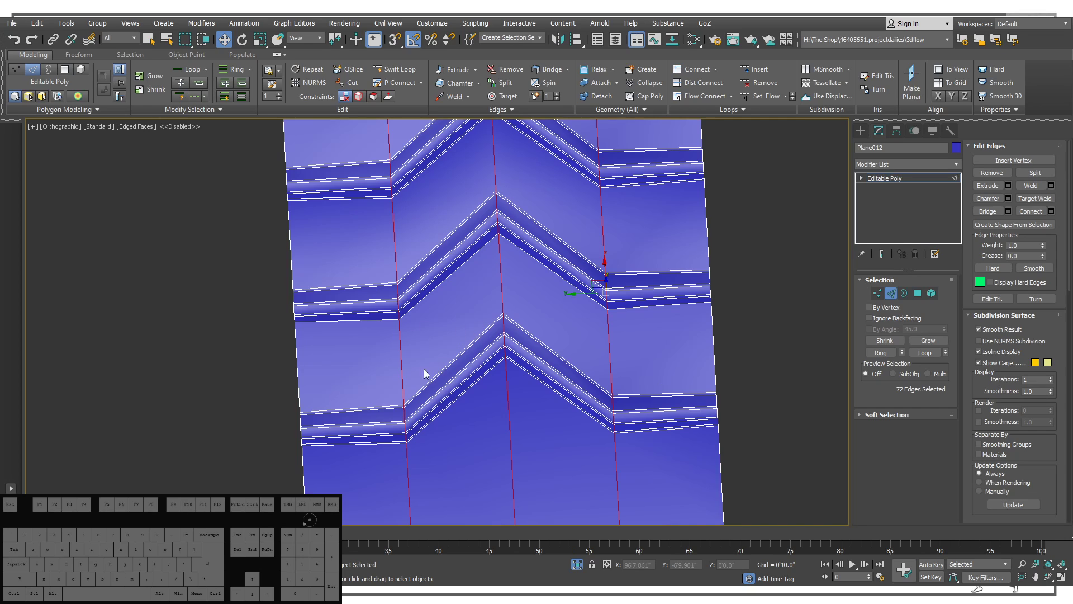
drag(377, 388, 469, 367)
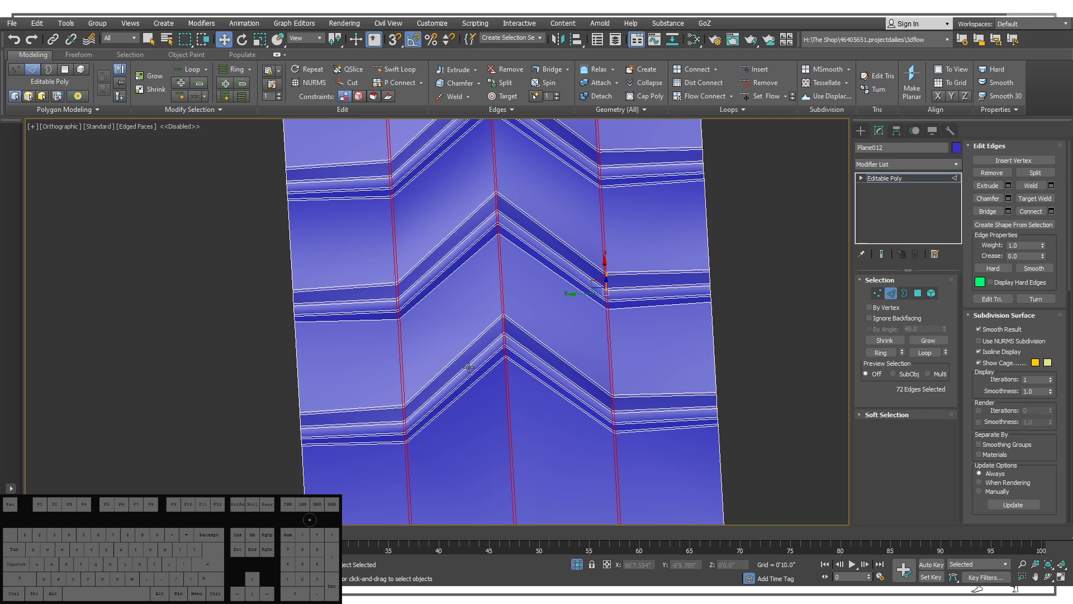
click(442, 434)
Clear the edge selection and apply a TurboSmooth modifier to the tread plane.
alt+middle_drag(506, 354, 527, 321)
click(670, 317)
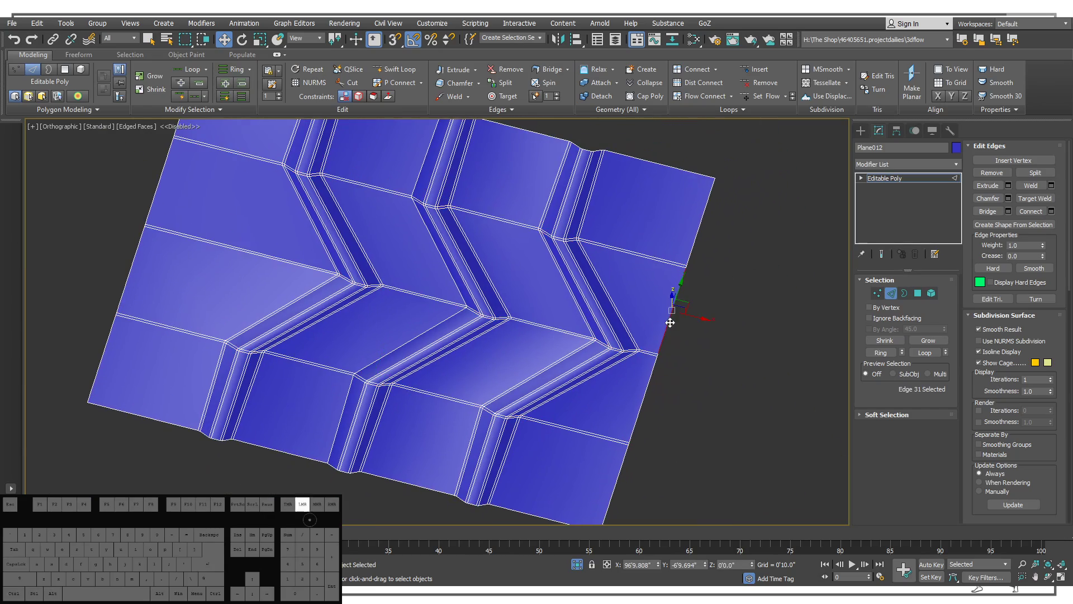
click(732, 314)
alt+middle_drag(711, 252, 785, 202)
click(887, 158)
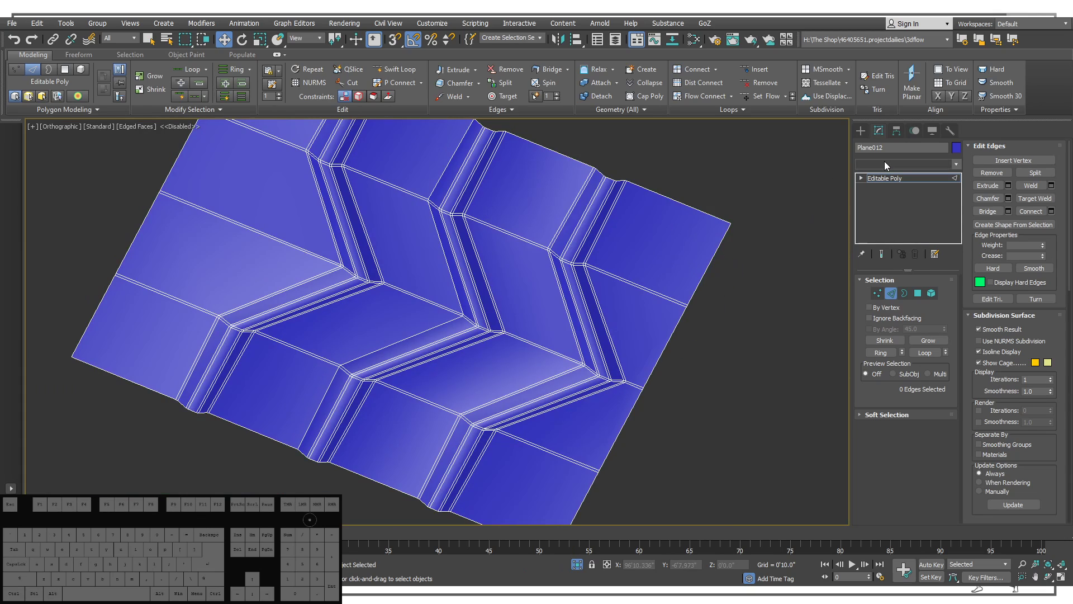
key(t)
click(893, 395)
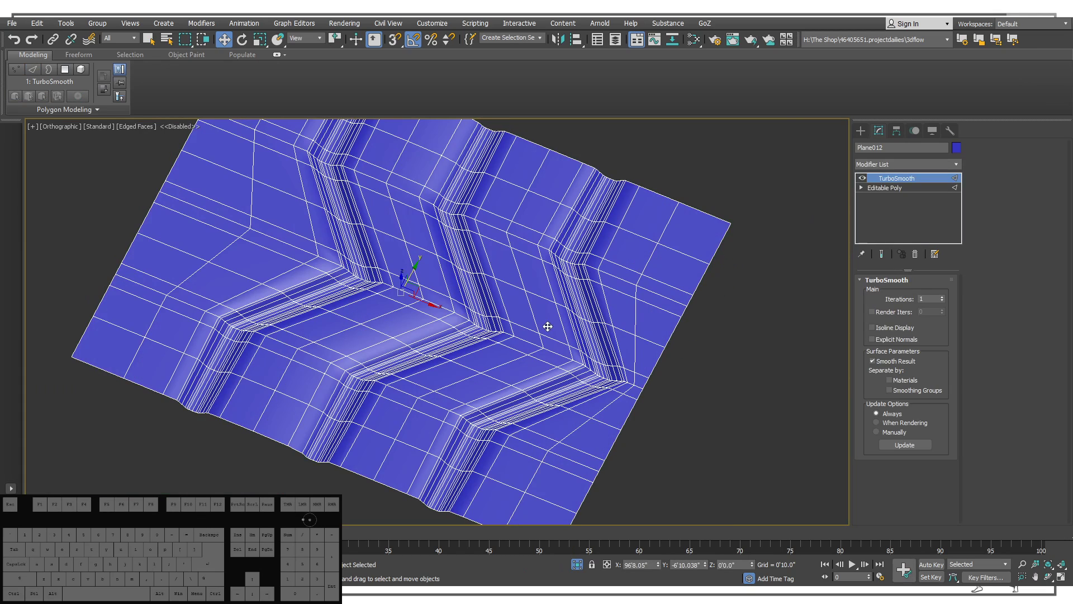
Hide the edged-faces display and set the TurboSmooth iterations to 2.
middle_drag(588, 316, 590, 345)
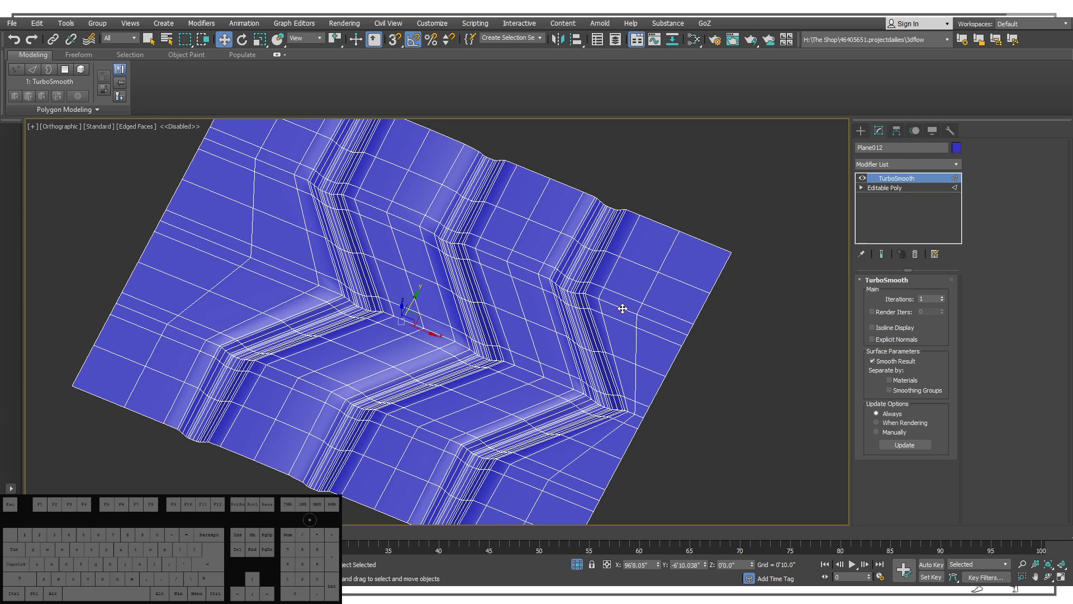
key(F3)
key(F3)
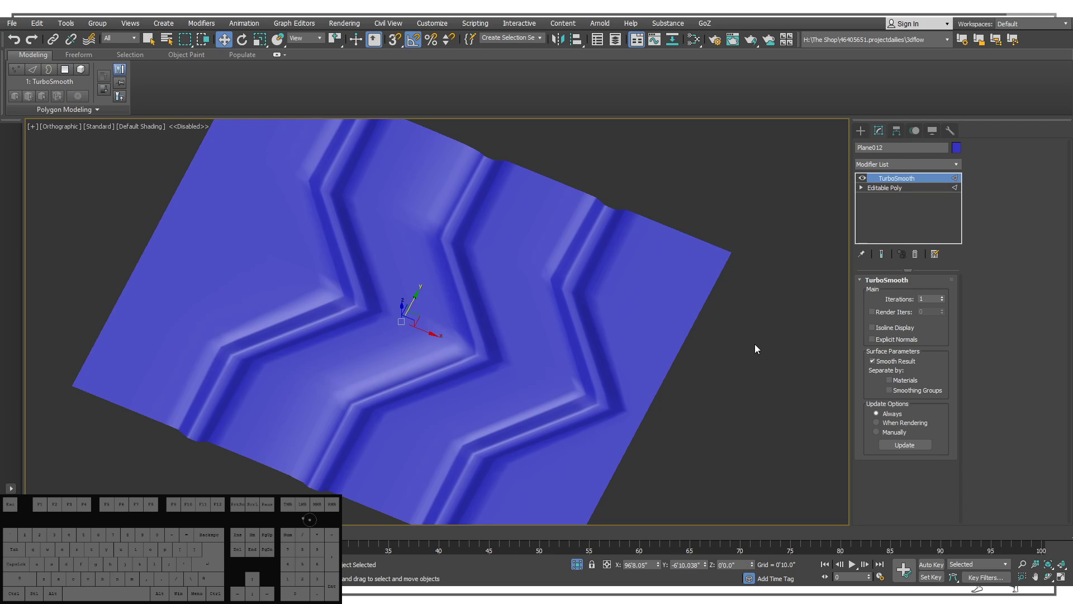
mouse_move(698, 336)
alt+middle_down()
mouse_move(671, 295)
mouse_move(518, 300)
mouse_move(551, 268)
alt+middle_up()
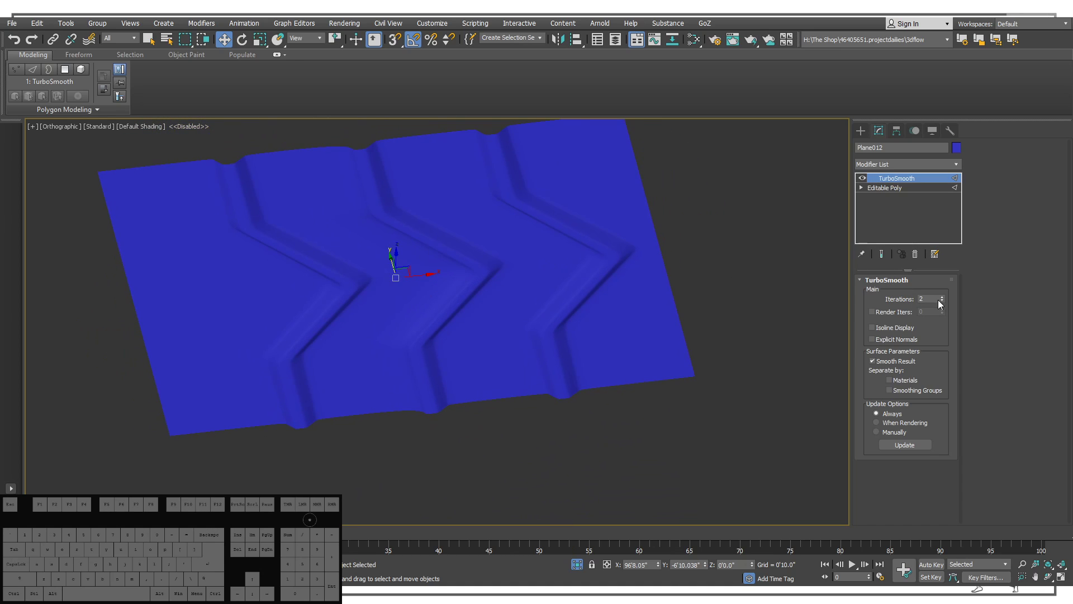
alt+middle_drag(671, 313, 561, 342)
key(F5)
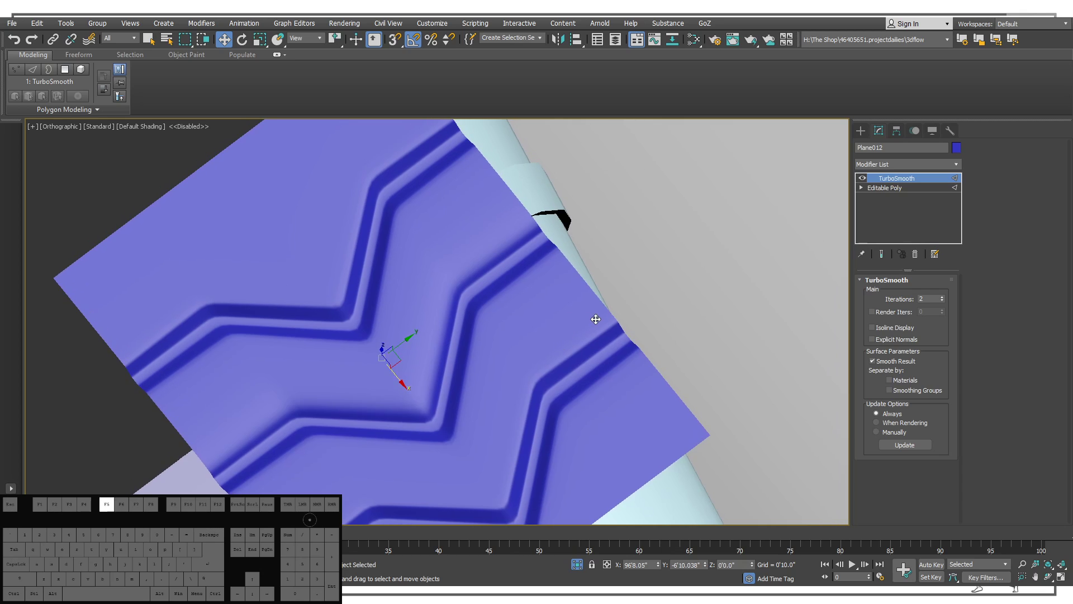
Show the edged faces again, return to the tread plane's Editable Poly level and turn off the TurboSmooth display.
key(F4)
click(888, 188)
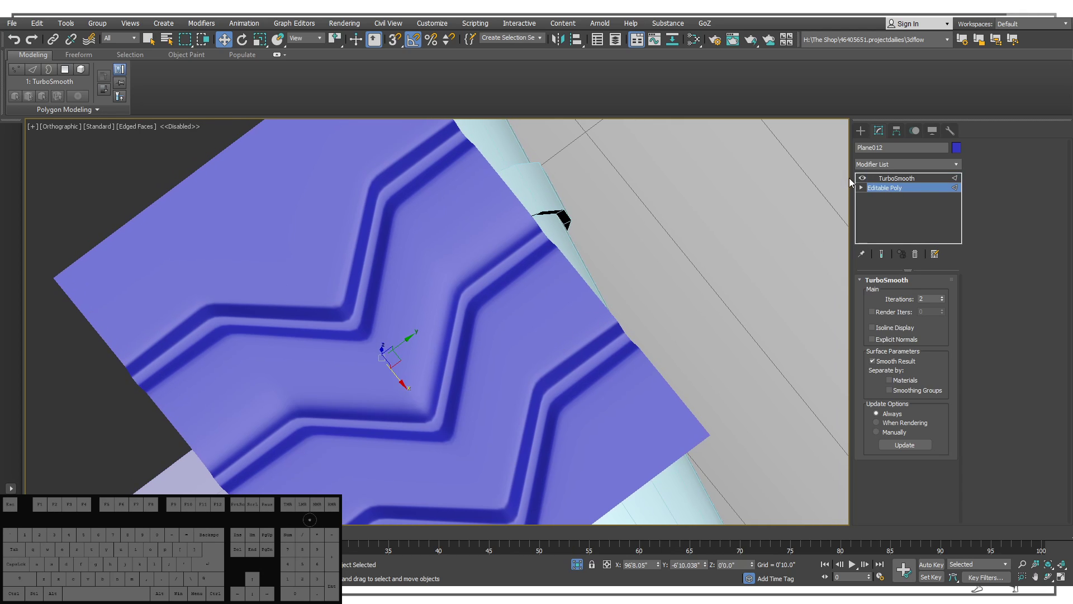
click(863, 178)
Select one central crosswise edge in each of the two flat areas between the grooves and extend the selection to full rings.
key(2)
mouse_move(462, 287)
alt+middle_down()
mouse_move(422, 295)
mouse_move(480, 297)
mouse_move(475, 288)
alt+middle_up()
click(482, 305)
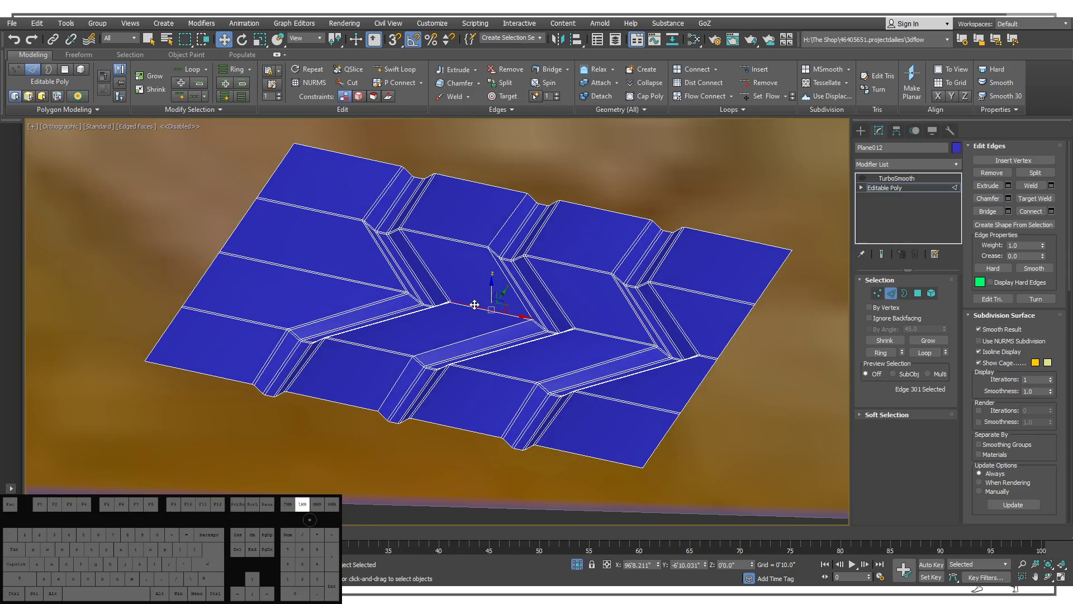
ctrl+click(614, 334)
alt+middle_drag(617, 335, 631, 385)
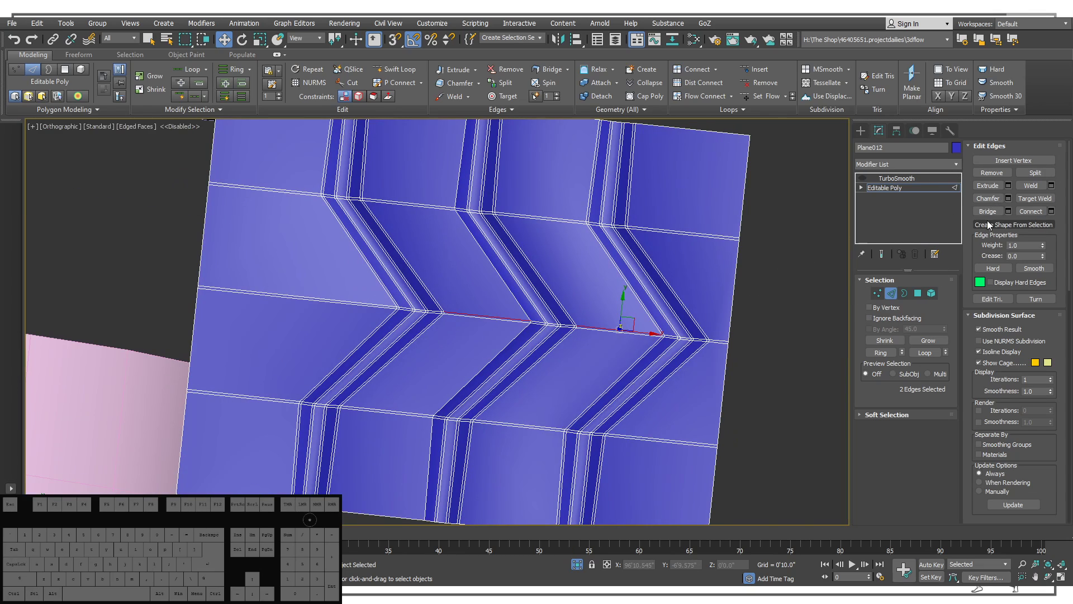
middle_drag(635, 342, 548, 249)
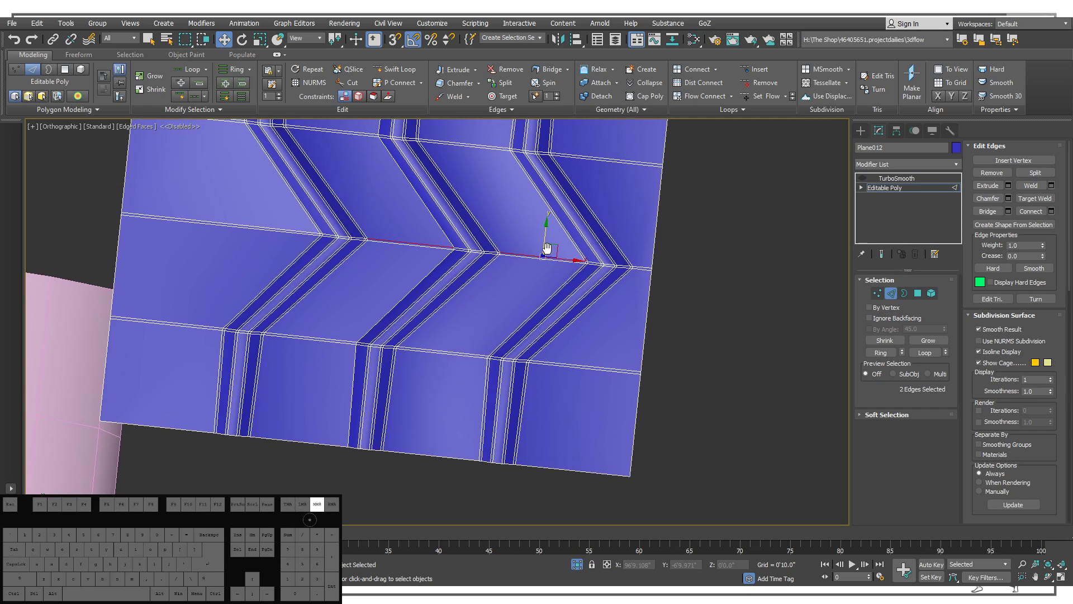
scroll(547, 249, down, 10)
scroll(547, 249, up, 6)
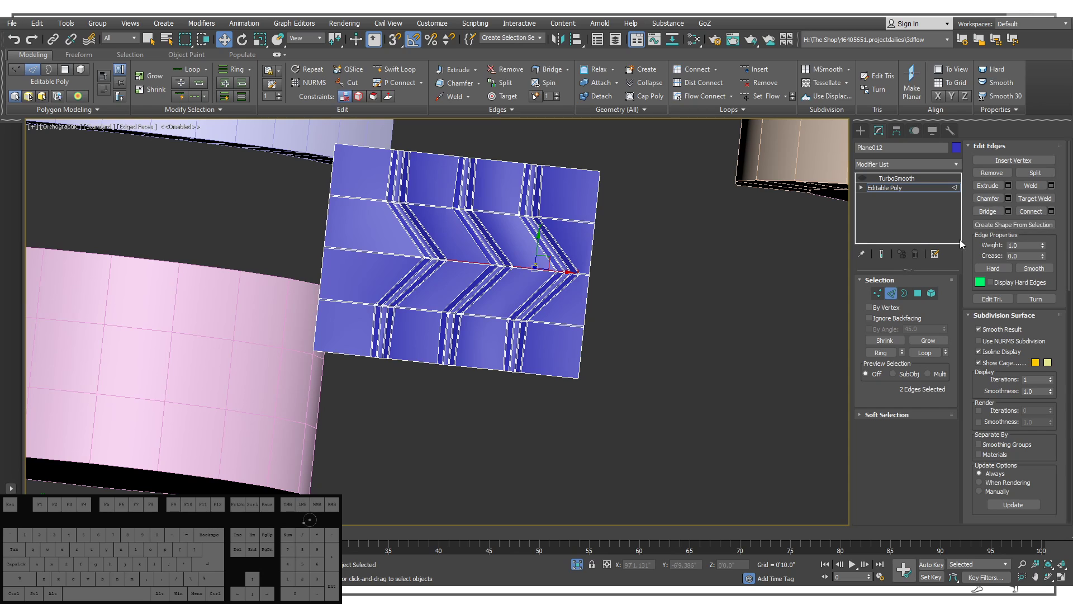
click(881, 352)
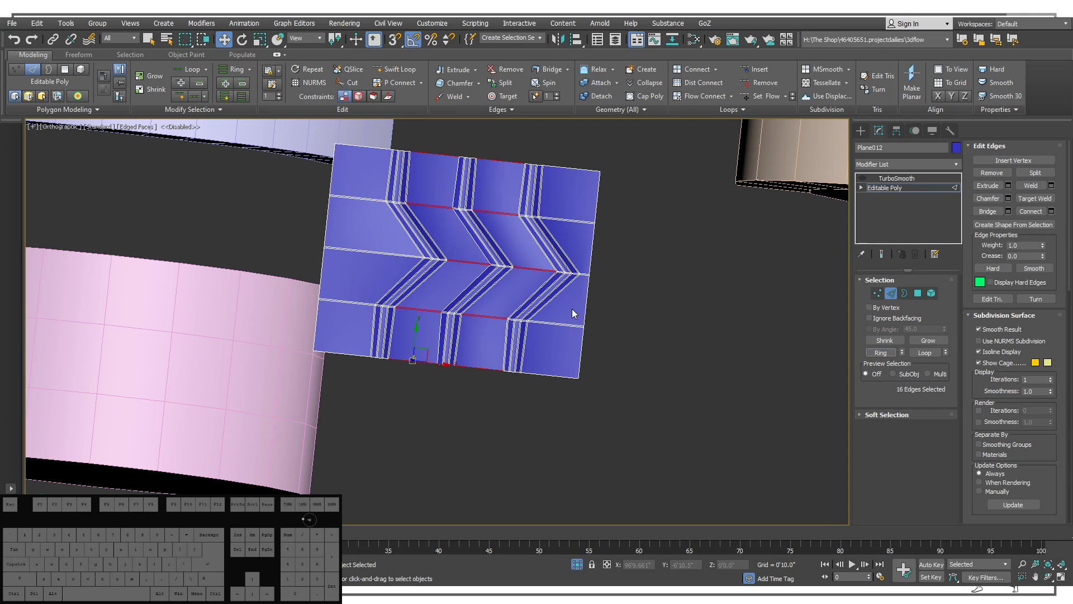
Connect the selected edge rings with two segments, spreading the new loops toward the neighbouring groove rims.
alt+middle_drag(570, 307, 650, 247)
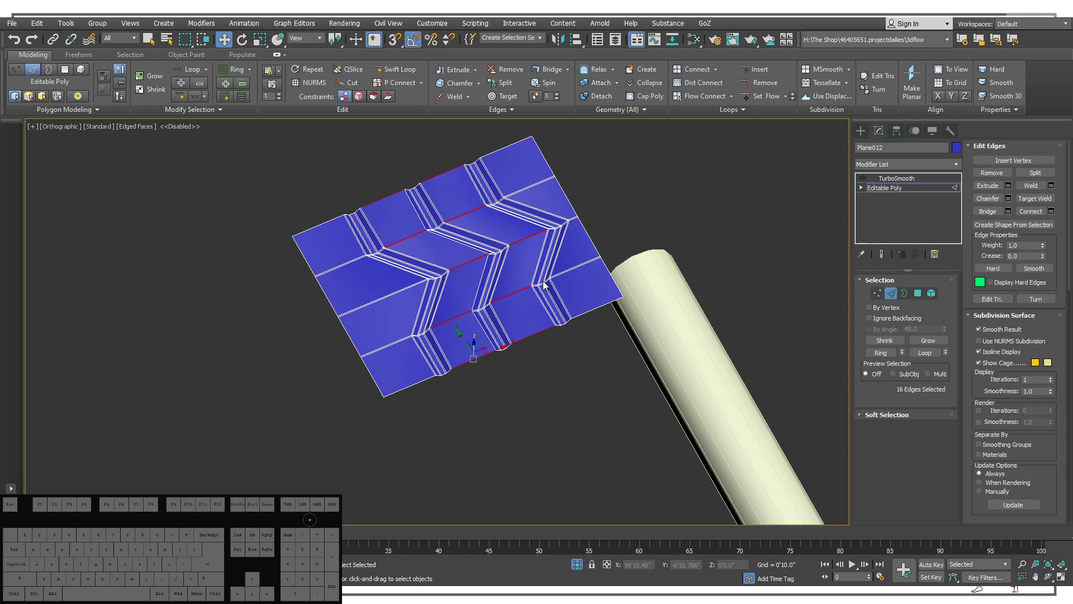
alt+middle_drag(540, 279, 447, 335)
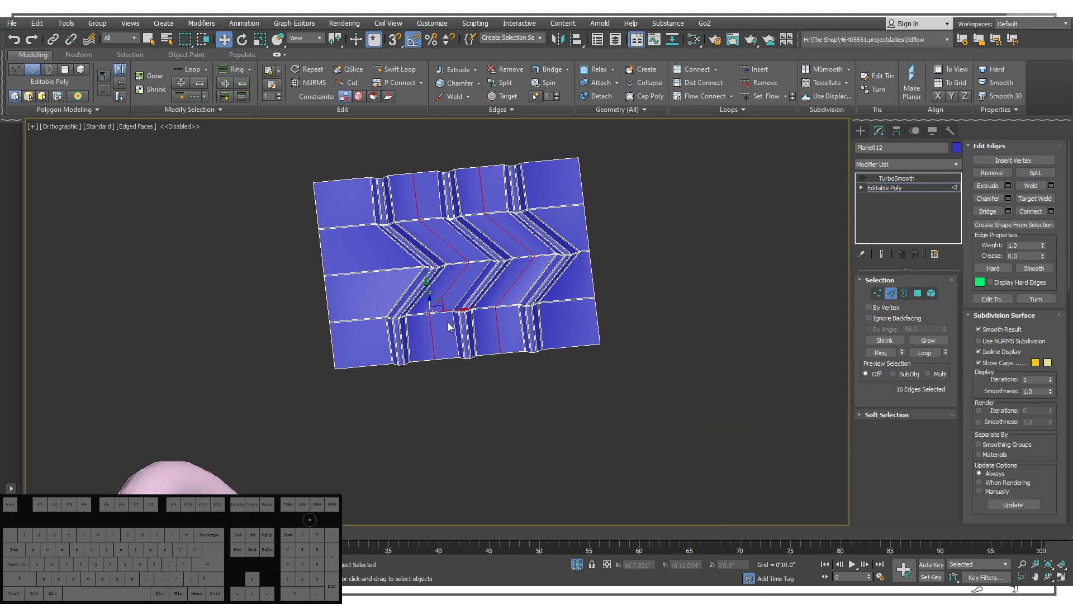
drag(449, 325, 484, 210)
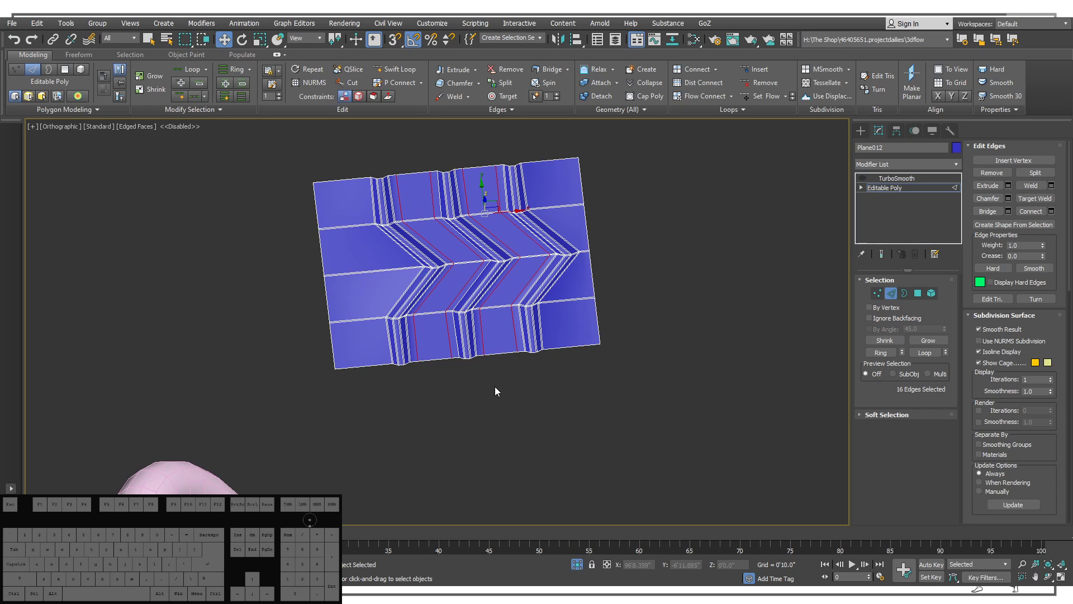
alt+middle_drag(445, 378, 419, 269)
scroll(419, 270, up, 3)
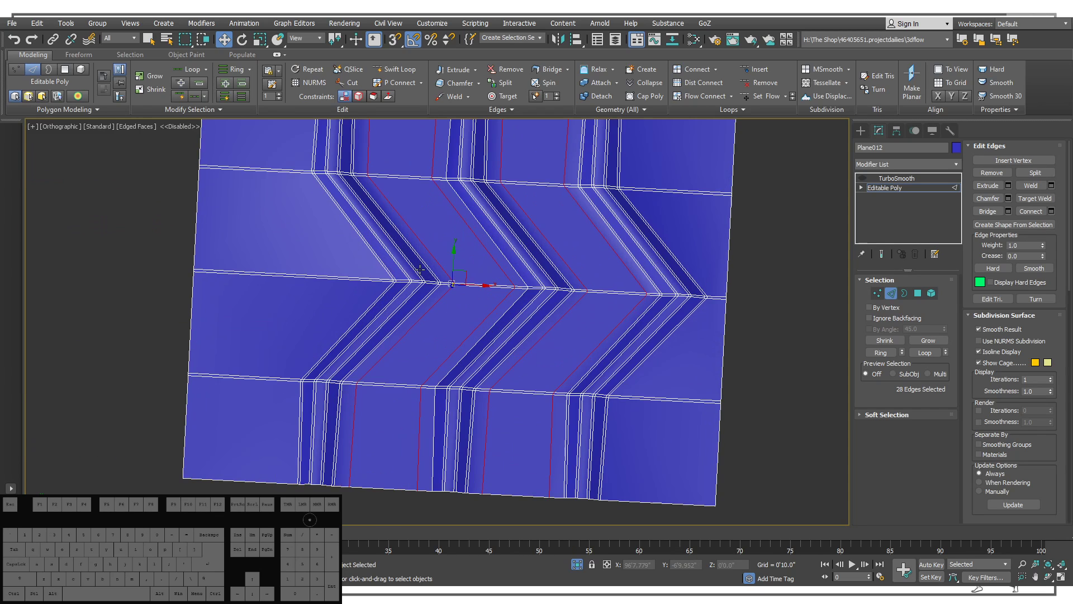
scroll(425, 246, down, 3)
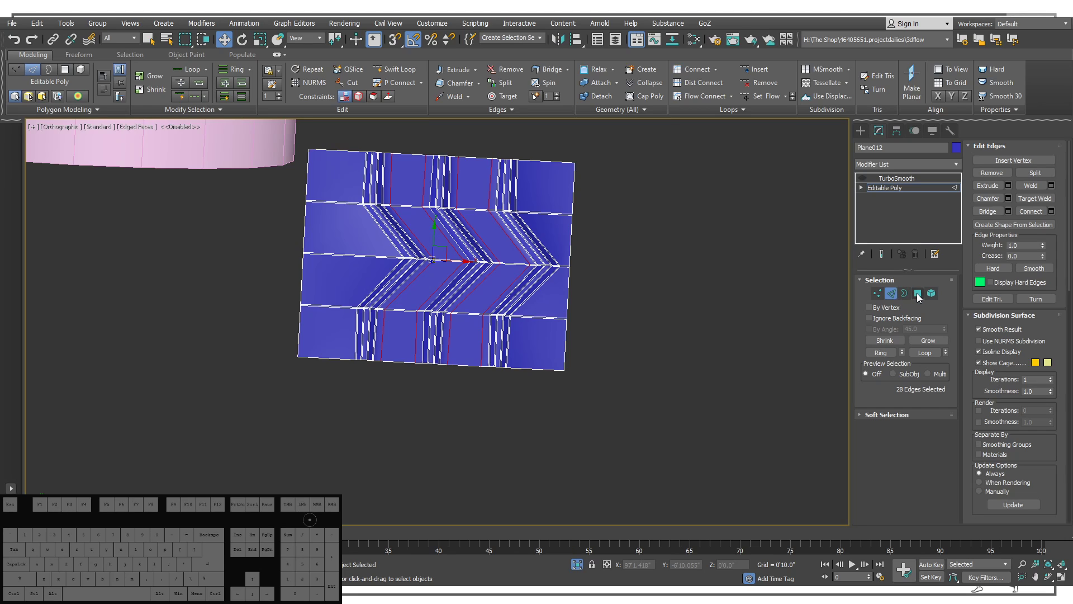
In the top view, delete the flat polygons beyond the outer grooves at both ends of the tread and leave polygon editing.
click(930, 293)
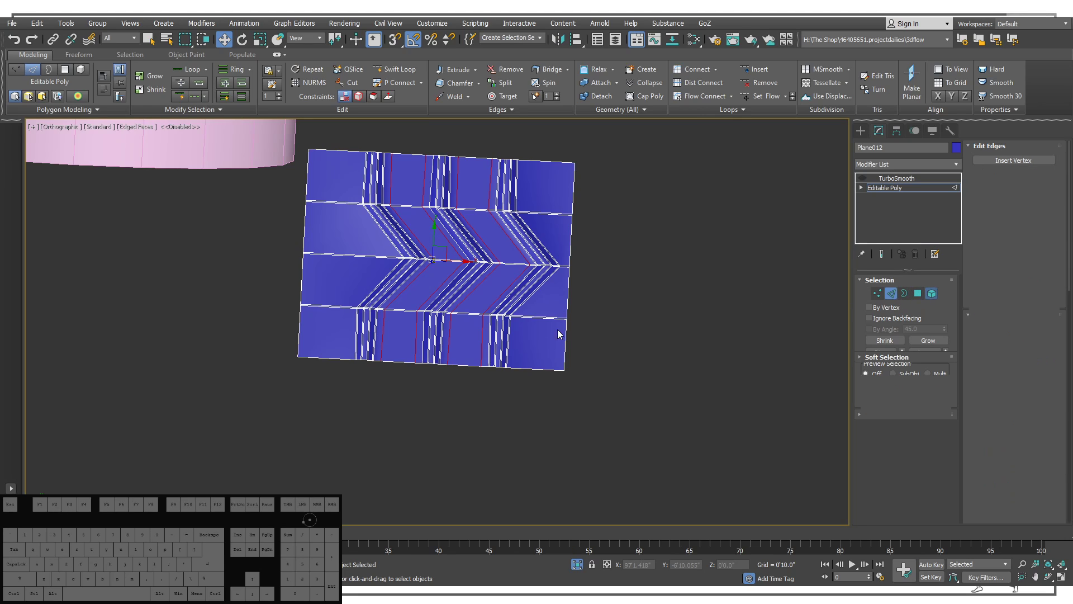
key(4)
middle_drag(530, 247, 394, 136)
key(t)
key(z)
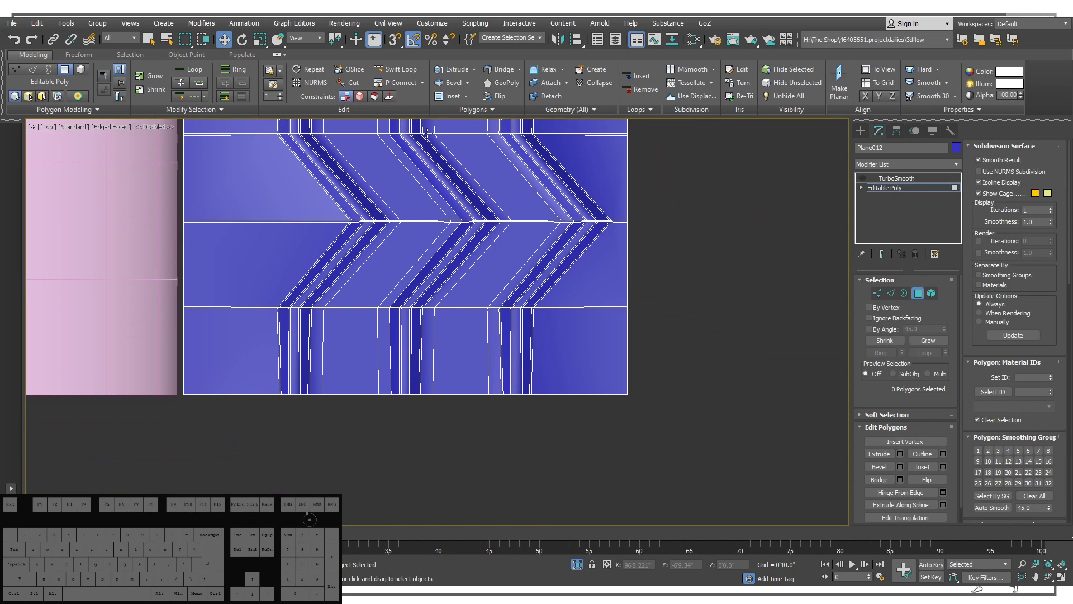
scroll(503, 345, down, 3)
drag(640, 401, 558, 182)
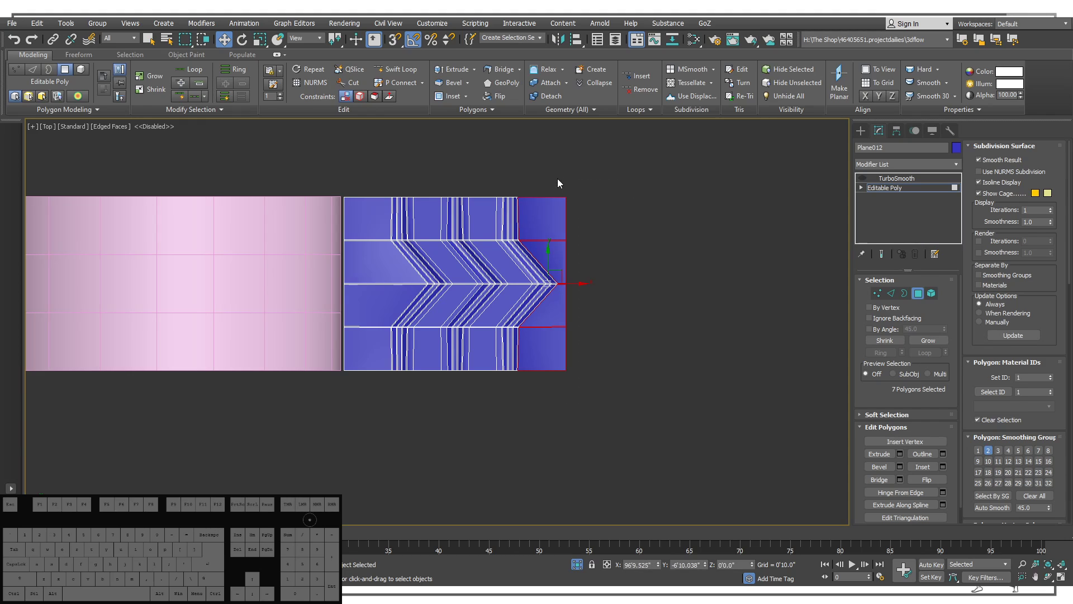
middle_drag(559, 182, 570, 263)
key(Delete)
drag(366, 242, 377, 474)
key(Delete)
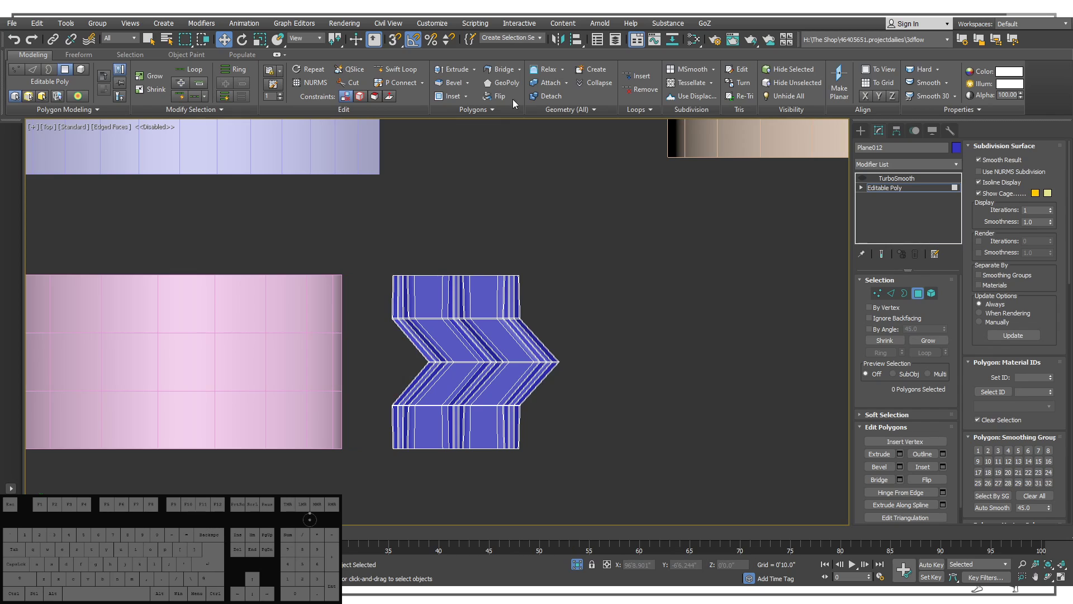
scroll(384, 284, up, 5)
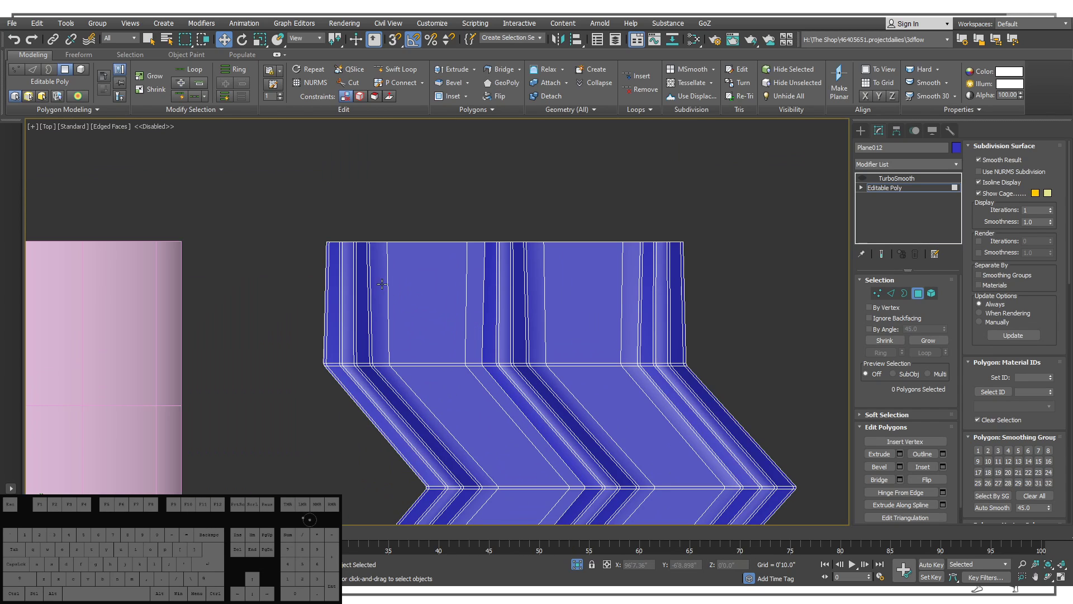
middle_drag(364, 263, 340, 191)
scroll(478, 247, down, 5)
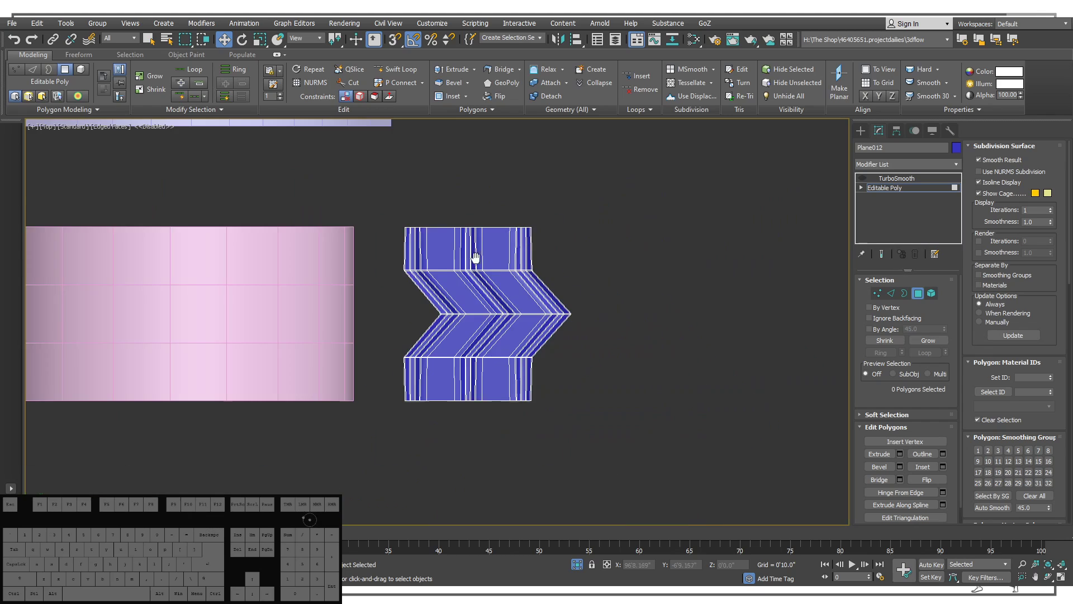
click(861, 132)
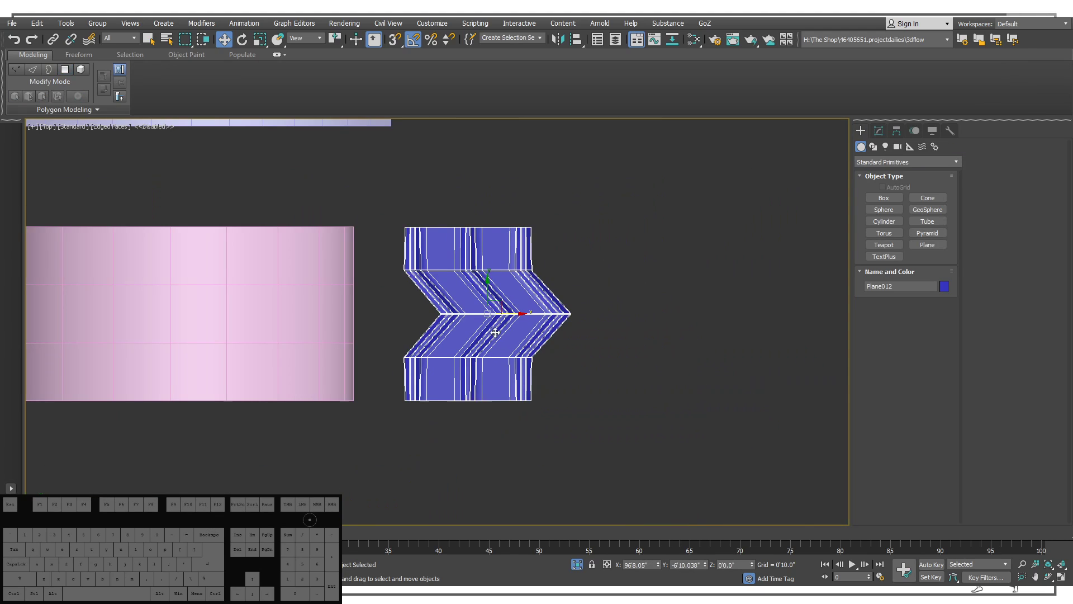
Try to copy the tread segment alongside itself along the X axis, then undo the copy.
key(w)
shift+drag(508, 315, 646, 324)
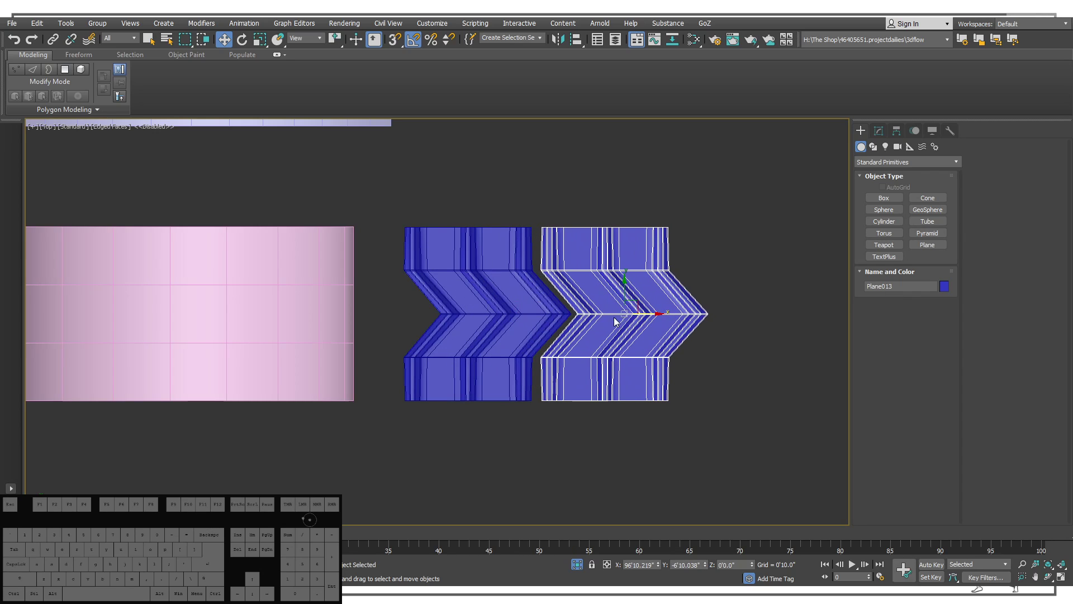
key(ctrl+z)
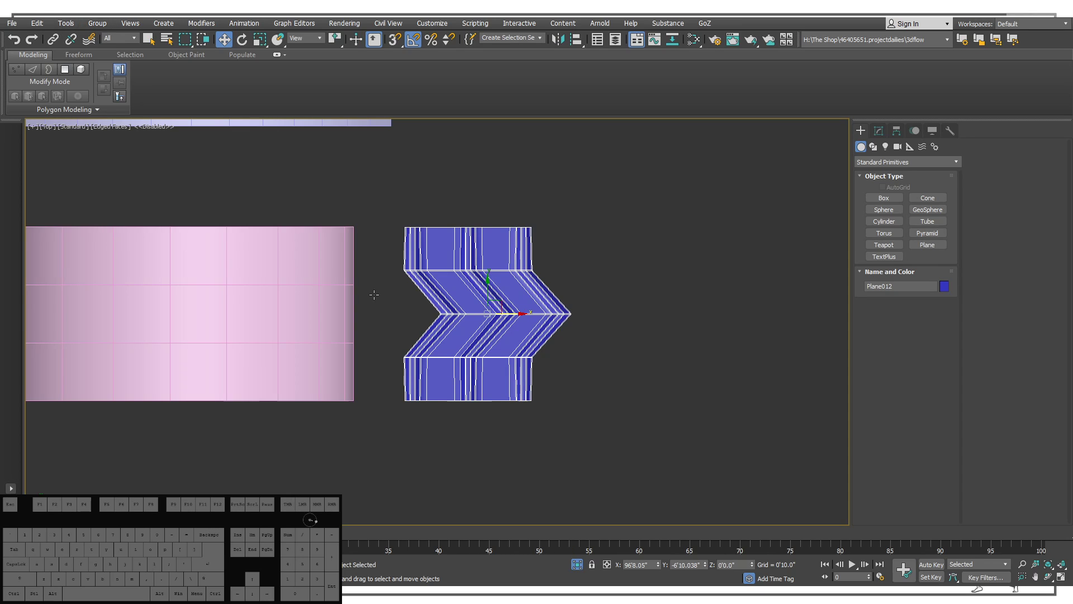
Try to array the tread segment along the X axis, previewing a row of widely spaced copies.
click(573, 173)
key(space)
drag(618, 188, 616, 174)
drag(654, 191, 653, 171)
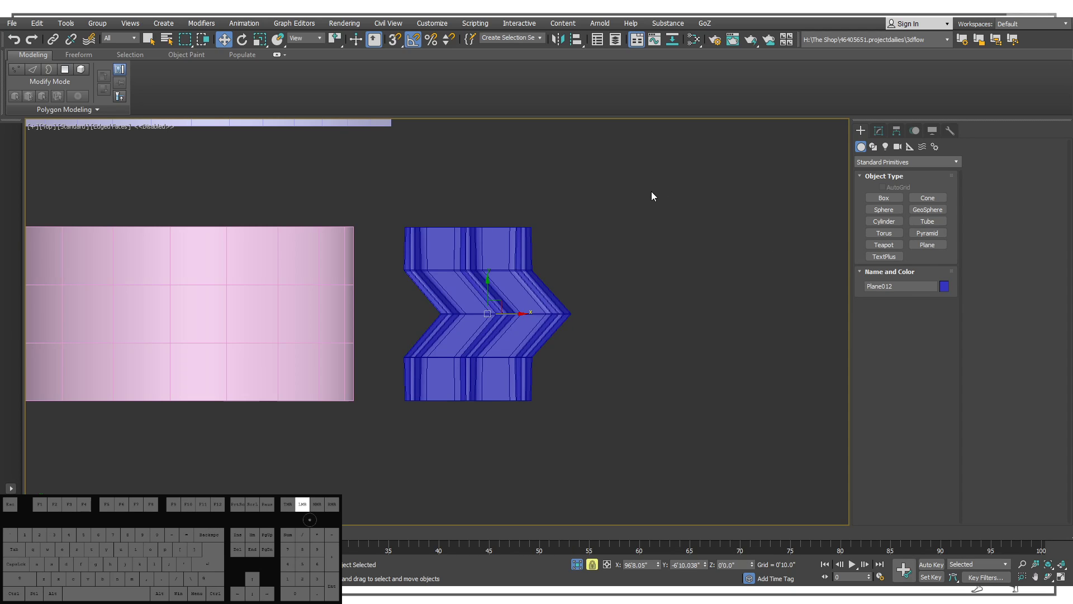
scroll(372, 322, down, 3)
middle_drag(374, 317, 374, 345)
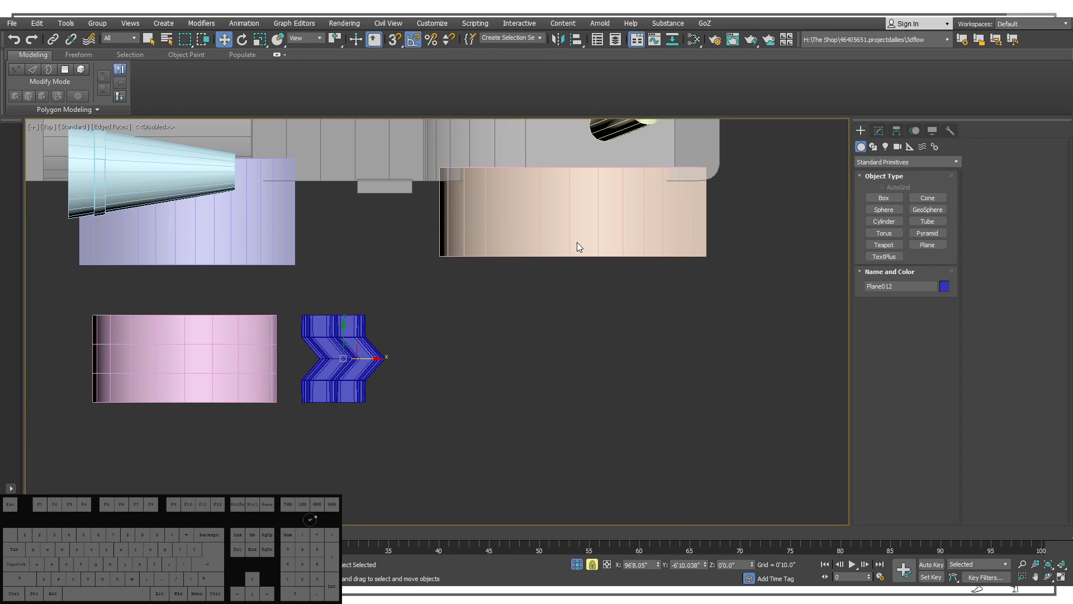
drag(577, 188, 624, 194)
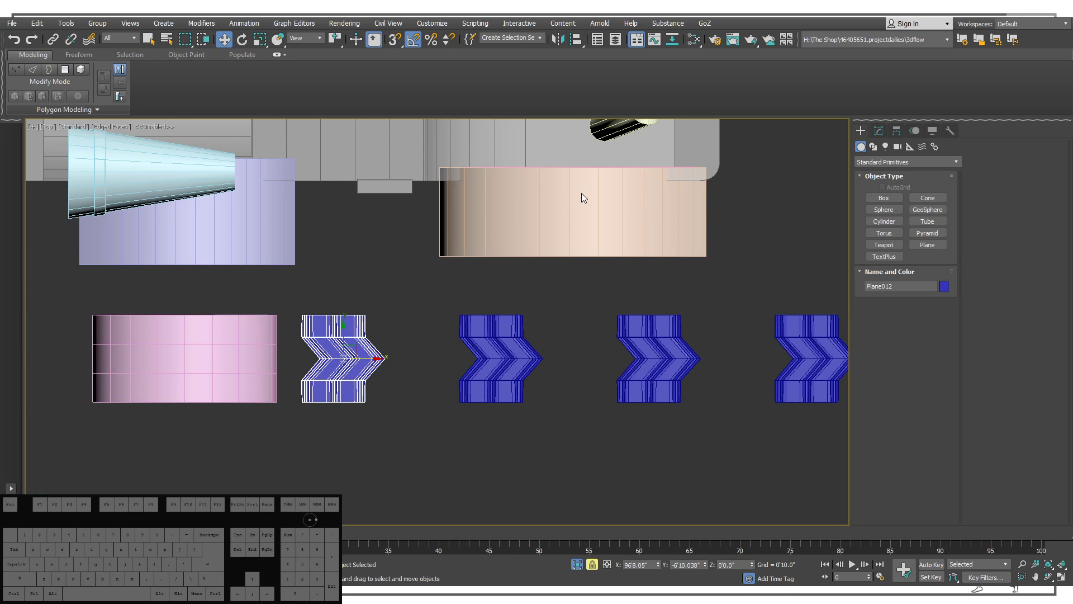
Reduce the array's X spacing so neighbouring tread segments join at their outer groove edges, and check the seam.
scroll(378, 344, up, 2)
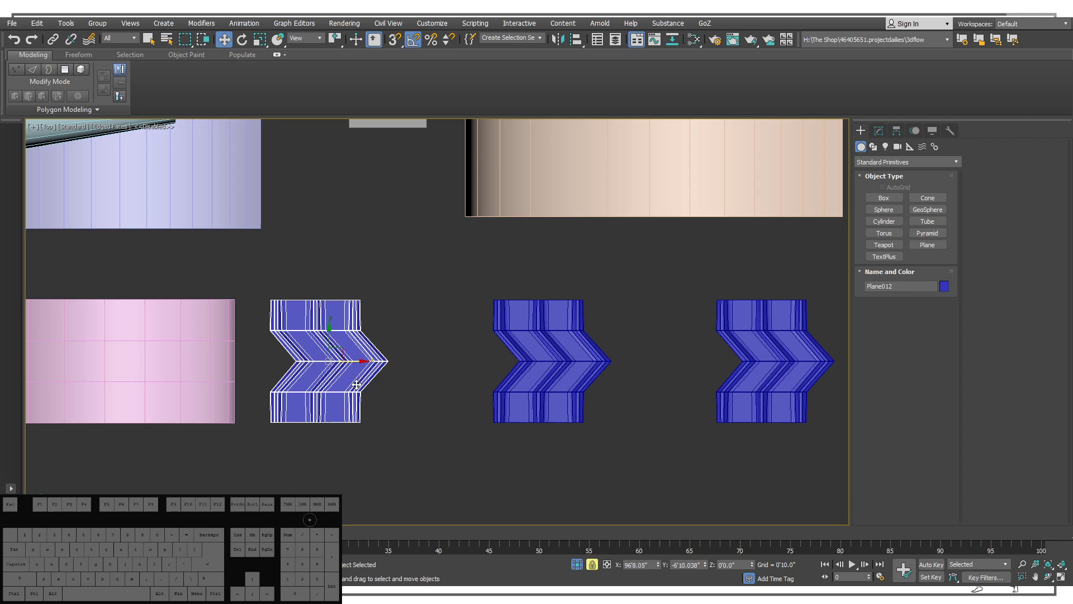
click(575, 190)
click(575, 190)
click(575, 189)
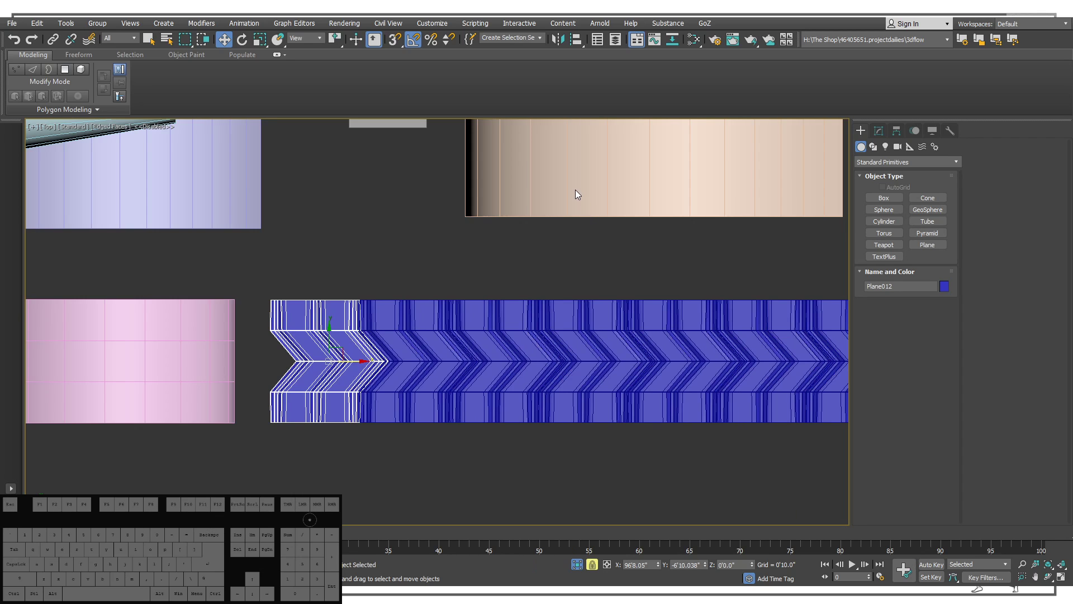
scroll(342, 312, up, 5)
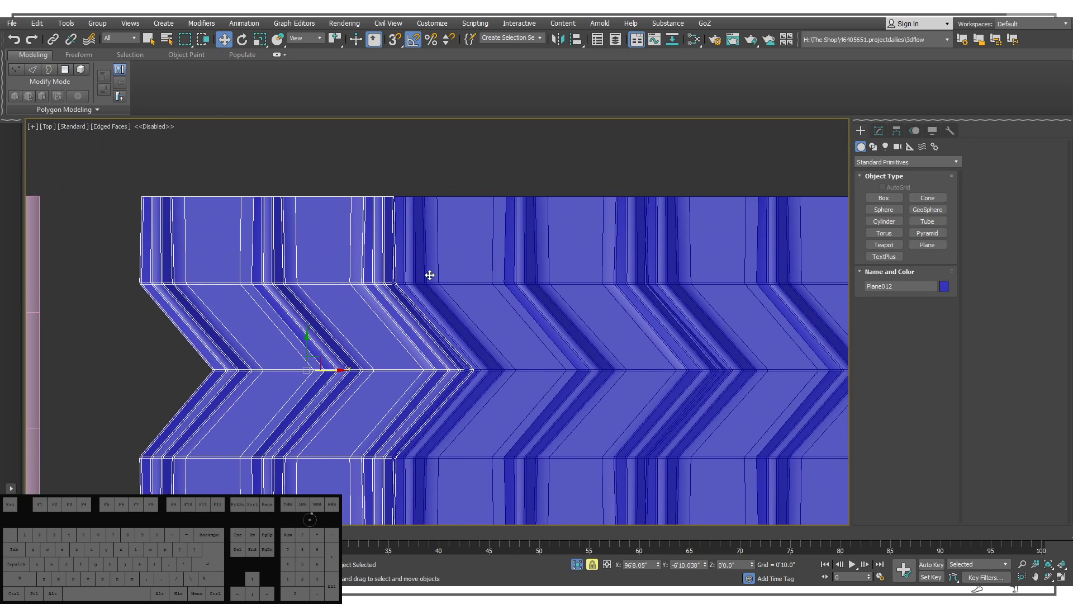
scroll(429, 275, up, 5)
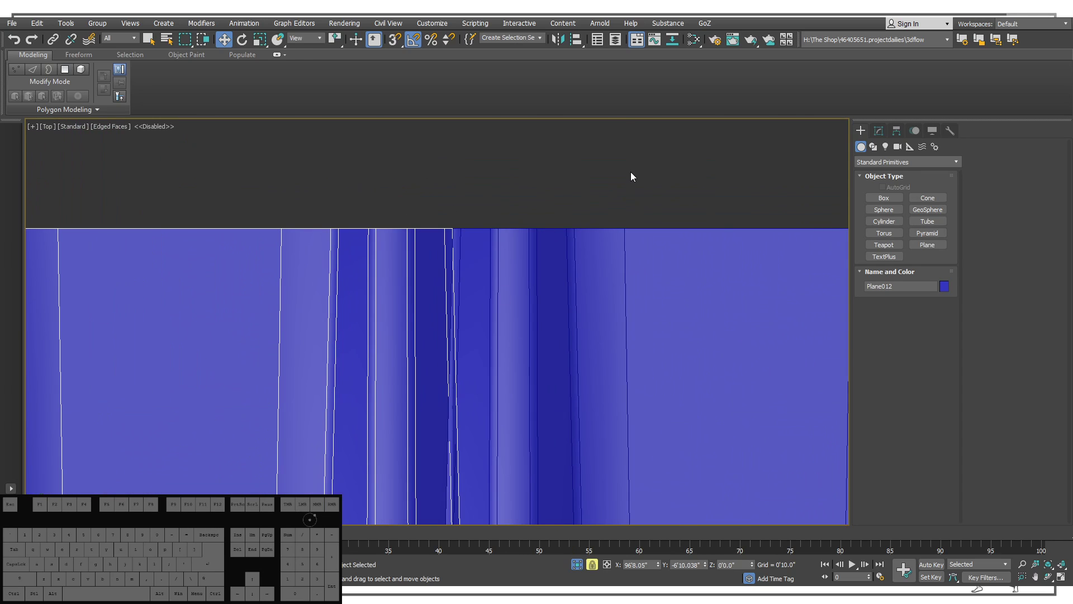
click(574, 186)
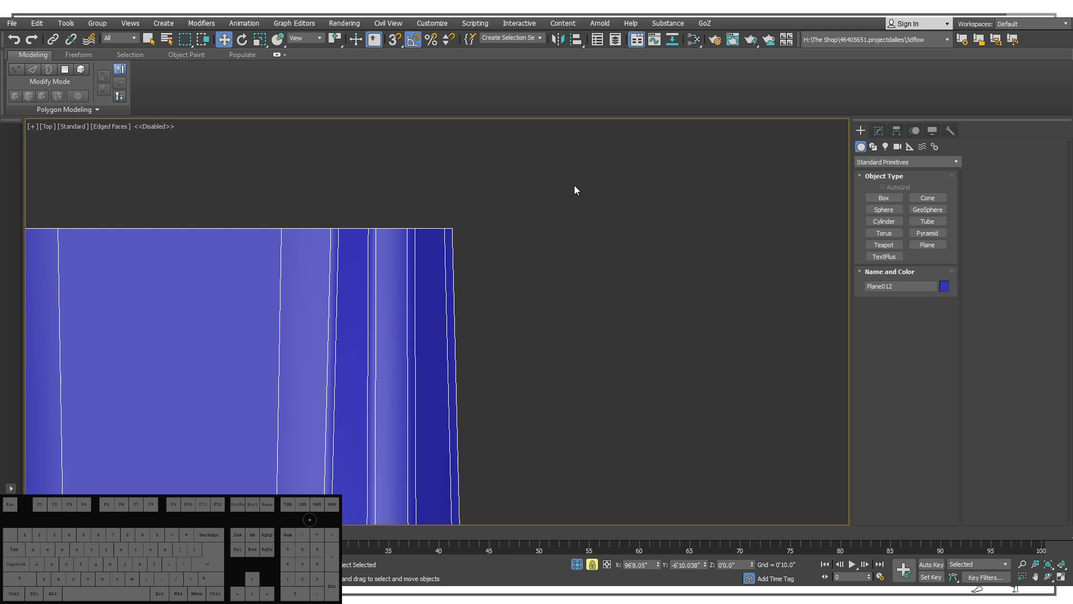
click(576, 193)
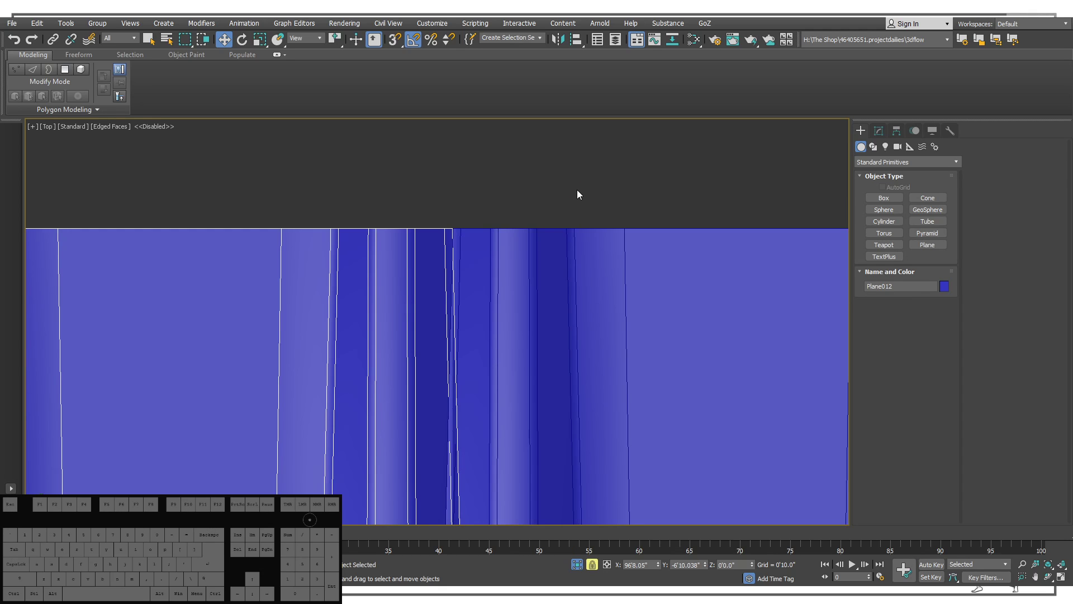
Fine-tune the array's X spacing until the chevron edges of neighbouring segments nearly meet, then dismiss the array.
middle_drag(432, 280, 337, 237)
scroll(400, 323, up, 3)
middle_drag(400, 323, 294, 120)
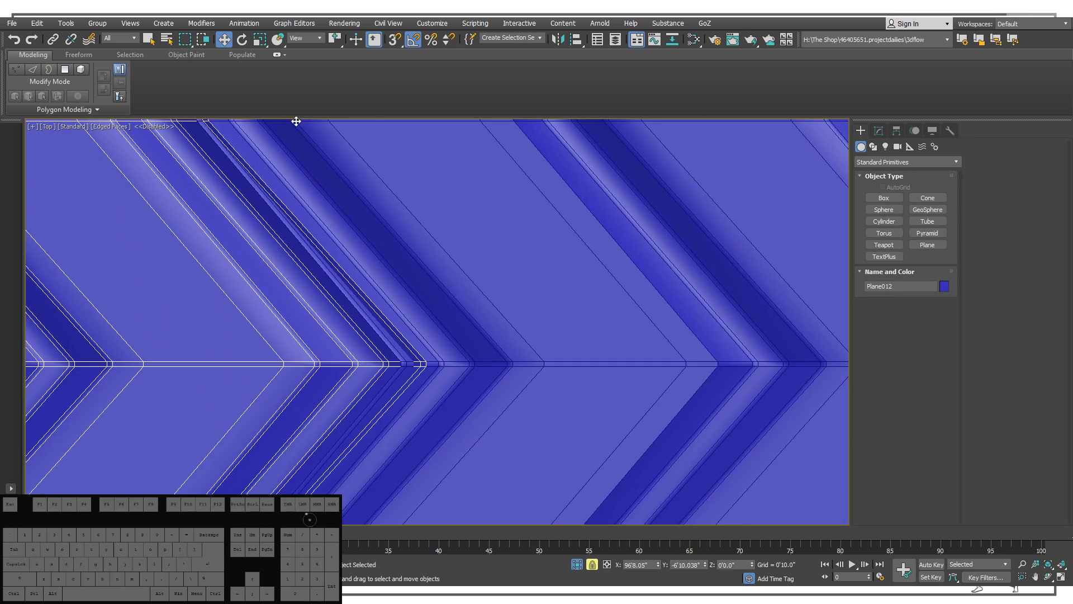
middle_drag(373, 267, 383, 285)
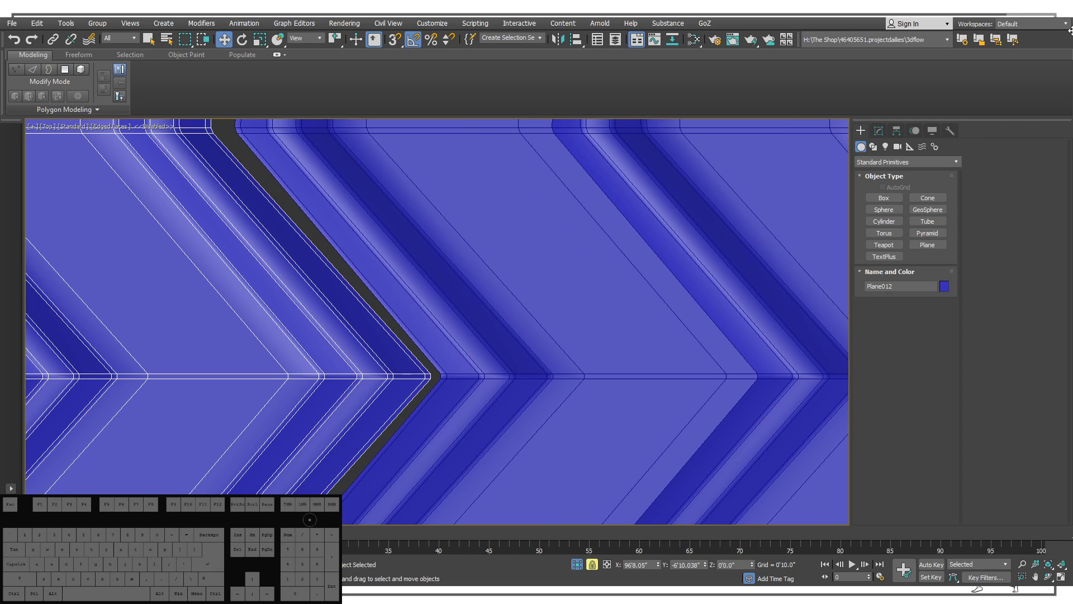
key(Down)
key(Left)
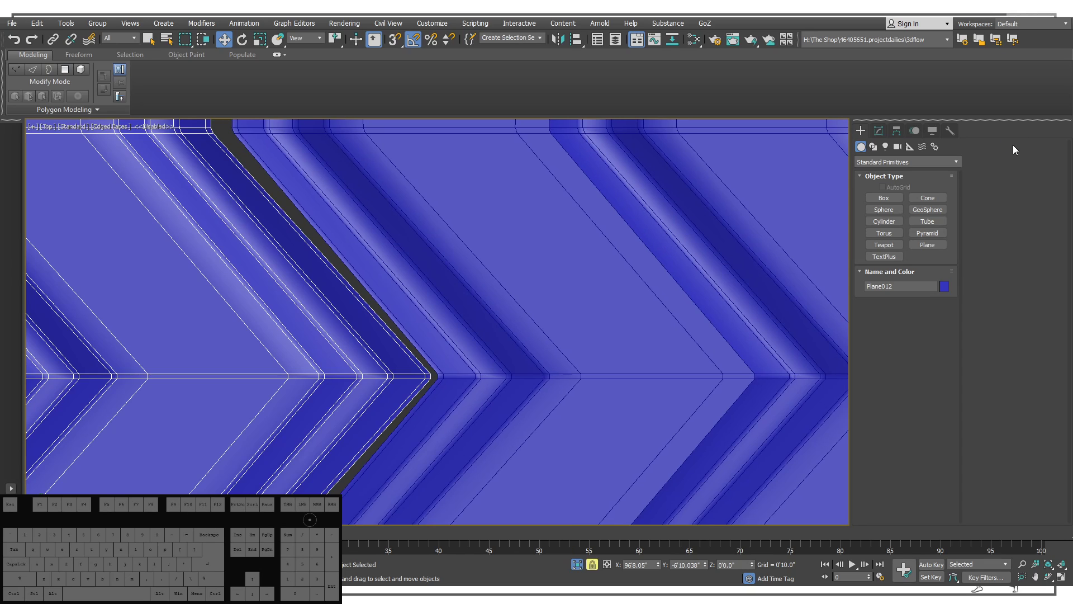
click(560, 188)
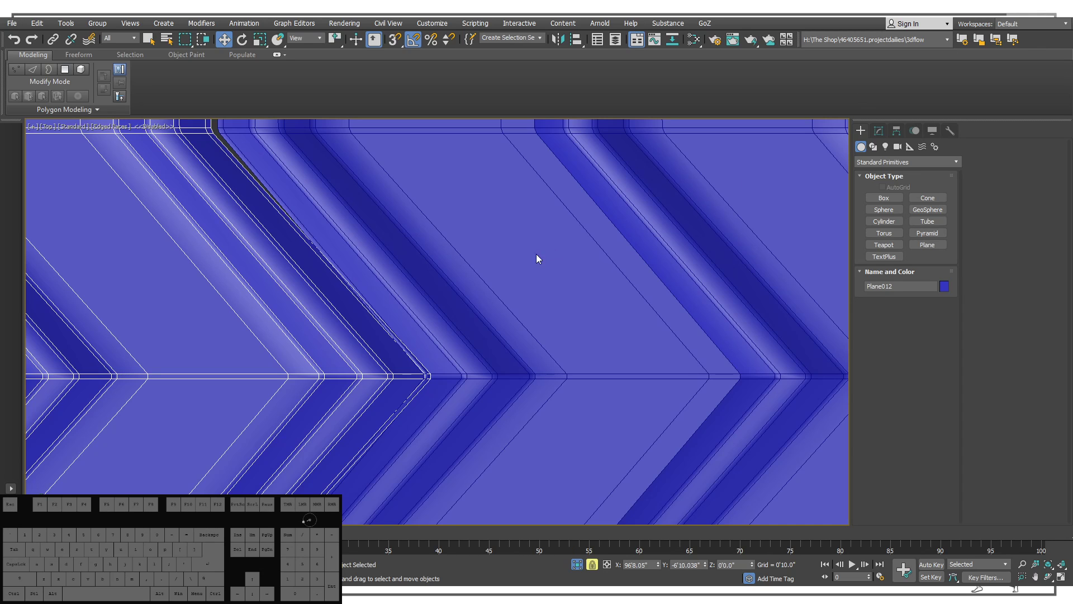
scroll(536, 258, down, 8)
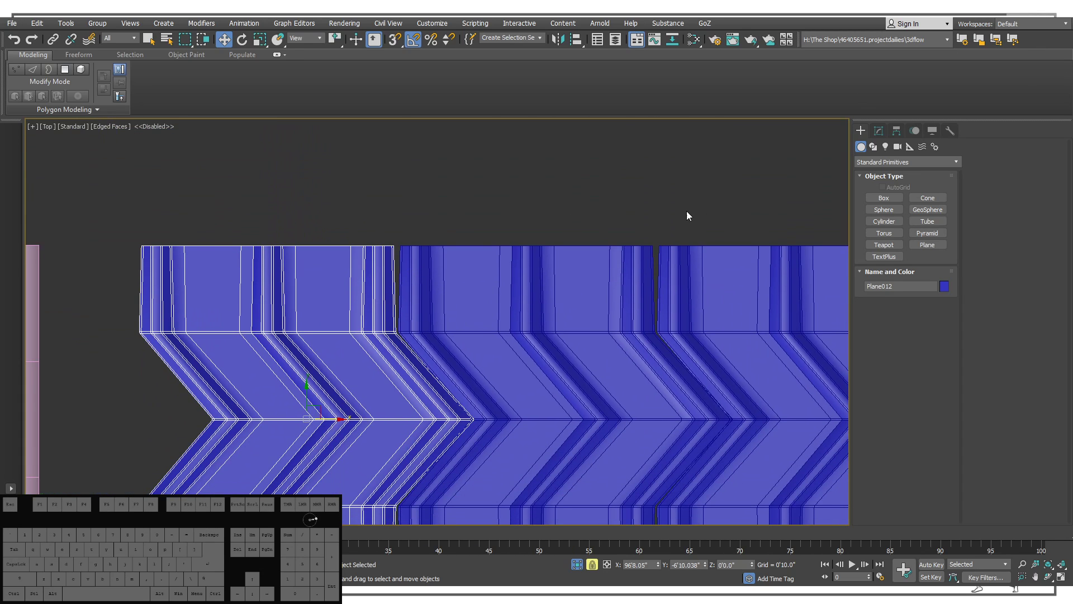
click(887, 318)
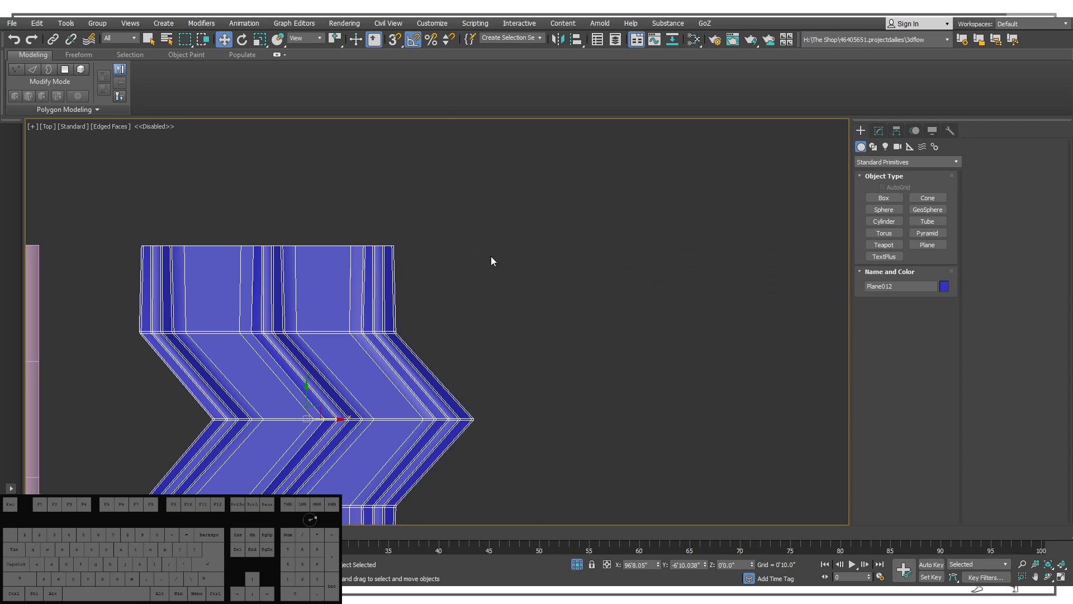
Select the tread segment's outer border edges on the chevron-point side, working in the base Editable Poly beneath TurboSmooth.
click(885, 133)
click(888, 189)
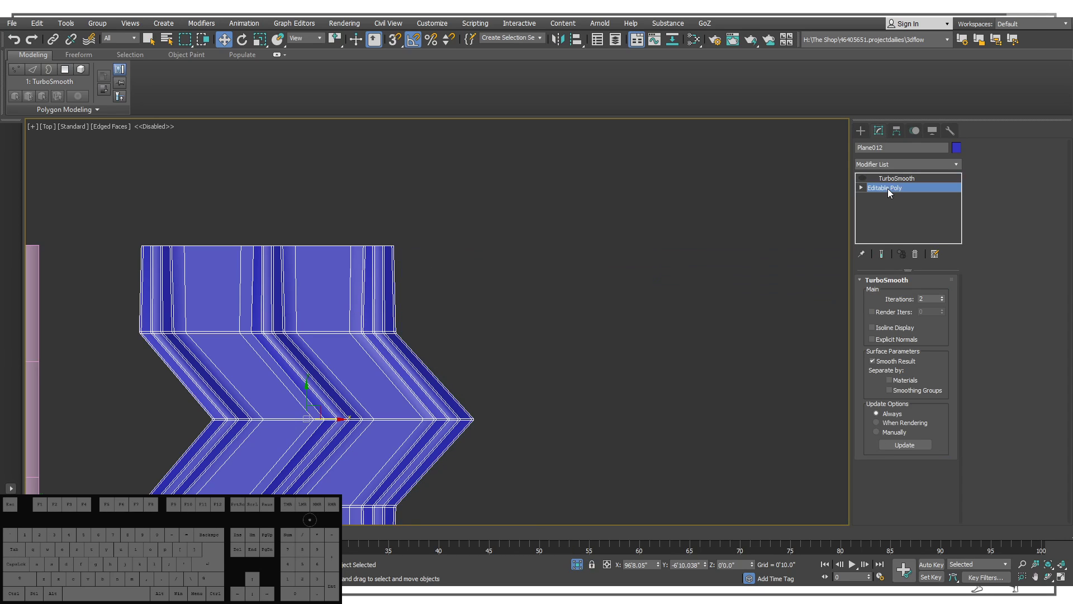
click(877, 293)
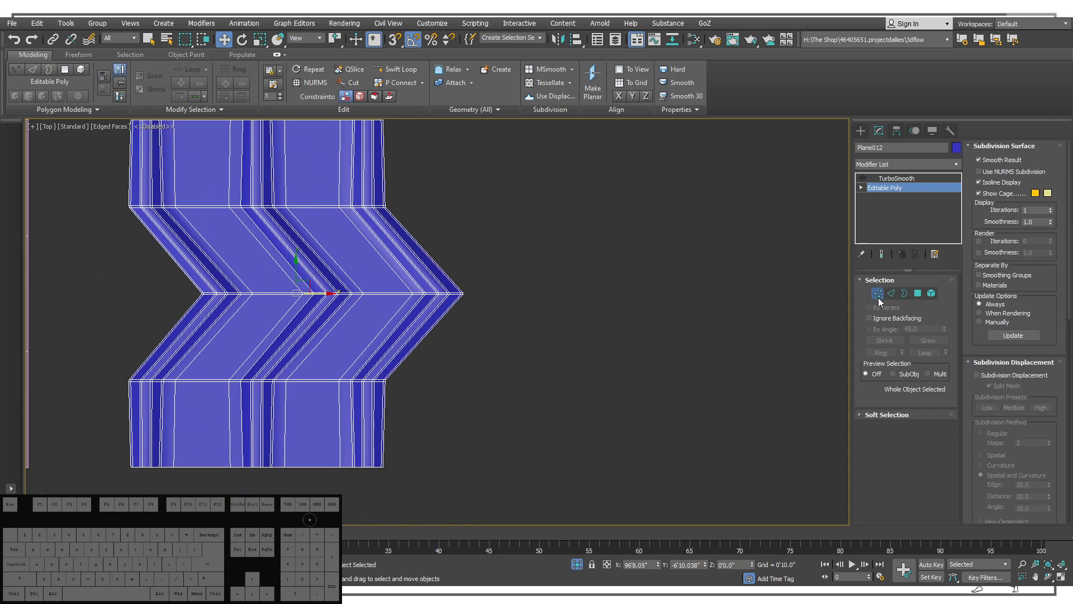
scroll(461, 264, up, 5)
middle_drag(455, 308, 476, 339)
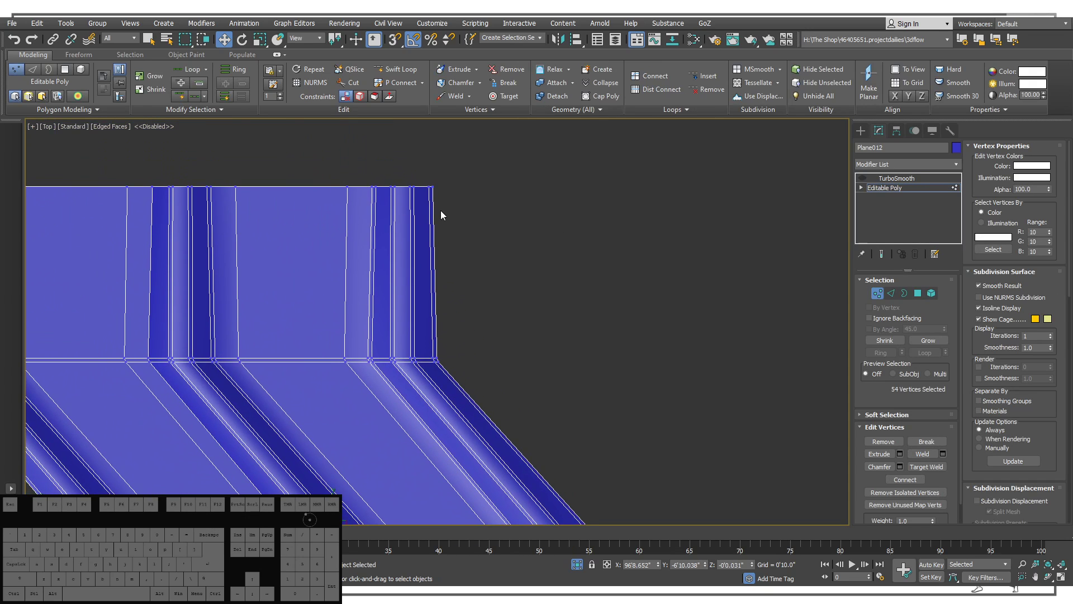
scroll(429, 206, up, 3)
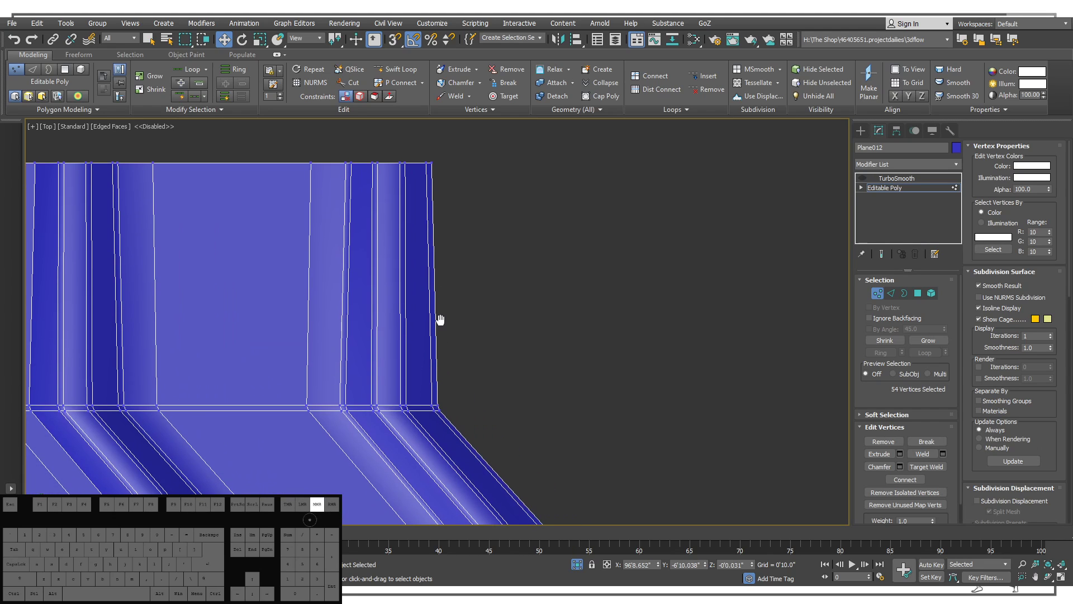
click(891, 293)
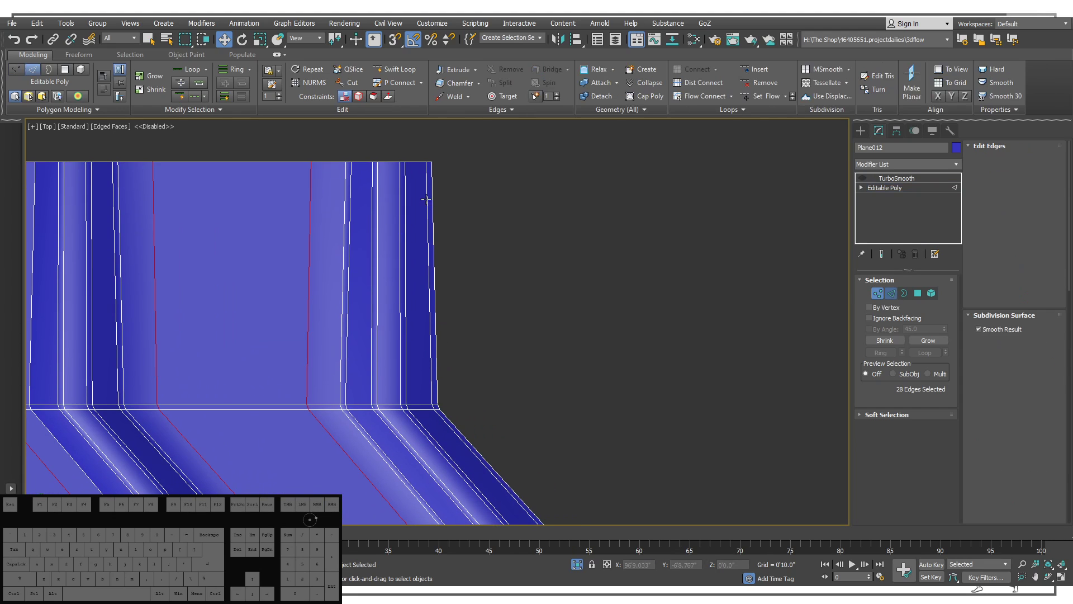
double_click(431, 199)
Limit the selection to the two straight end edges on the chevron-point side and scale them flat along the X axis.
middle_drag(537, 371, 590, 380)
scroll(481, 243, down, 2)
scroll(555, 240, down, 2)
drag(665, 373, 364, 180)
scroll(430, 256, up, 5)
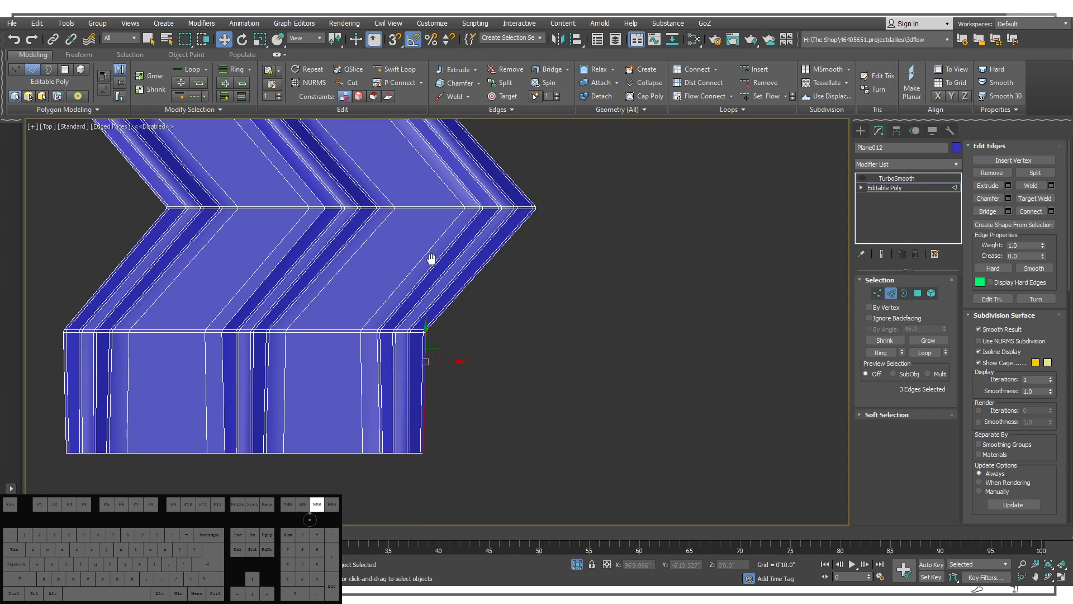
alt+drag(371, 327, 372, 328)
scroll(407, 319, down, 6)
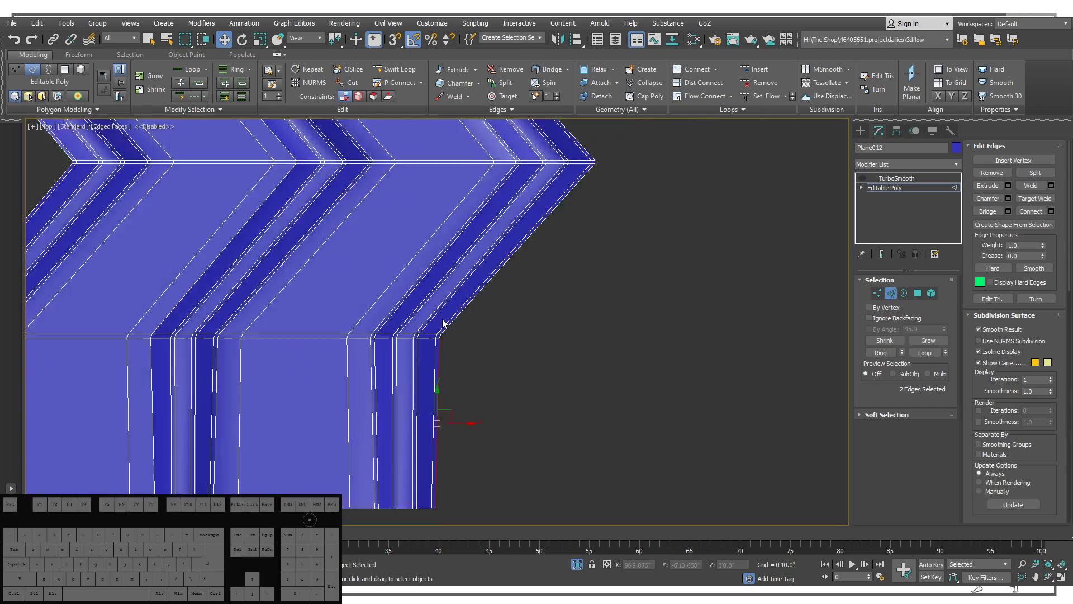
key(r)
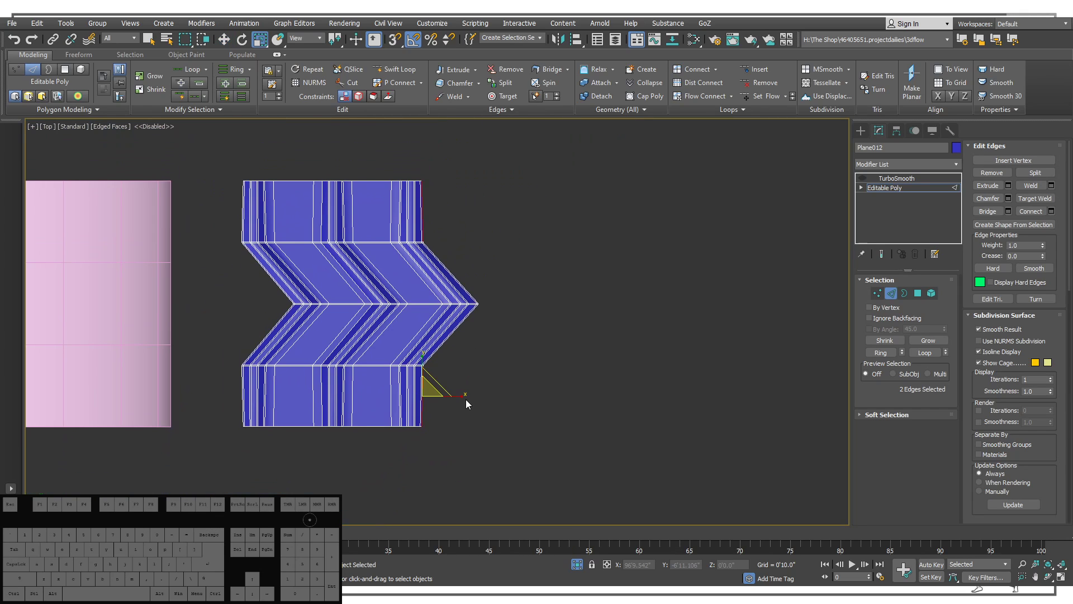
drag(464, 396, 371, 397)
drag(981, 382, 749, 181)
scroll(408, 343, up, 4)
scroll(413, 343, up, 5)
middle_drag(477, 247, 380, 4)
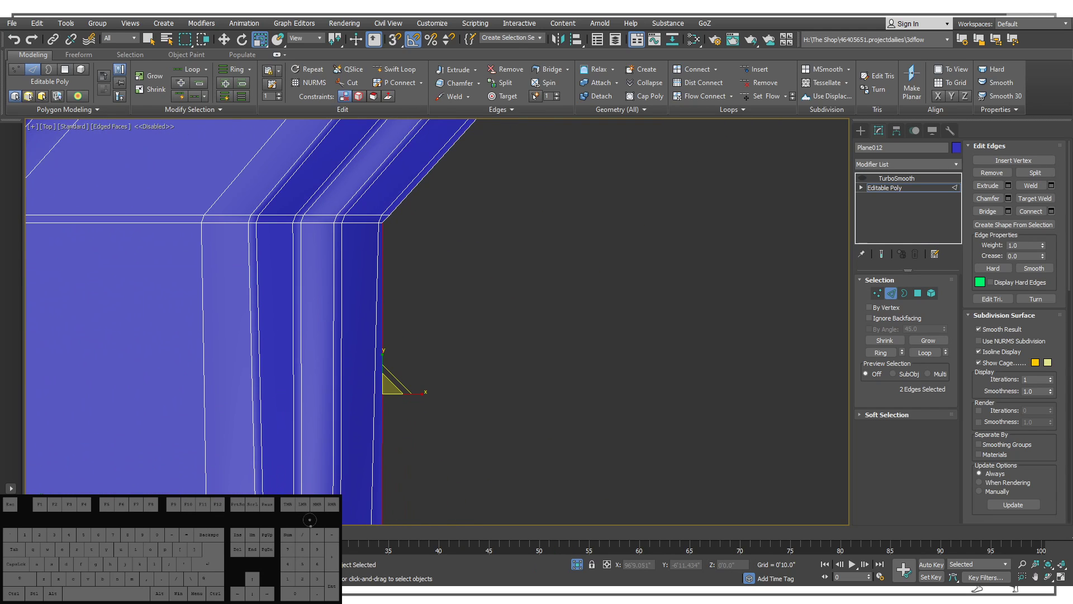
Select the opposite outer border of the tread segment and start excluding its diagonal chevron edges.
key(w)
middle_drag(419, 351, 612, 386)
scroll(612, 386, down, 2)
scroll(531, 344, down, 6)
scroll(536, 336, up, 6)
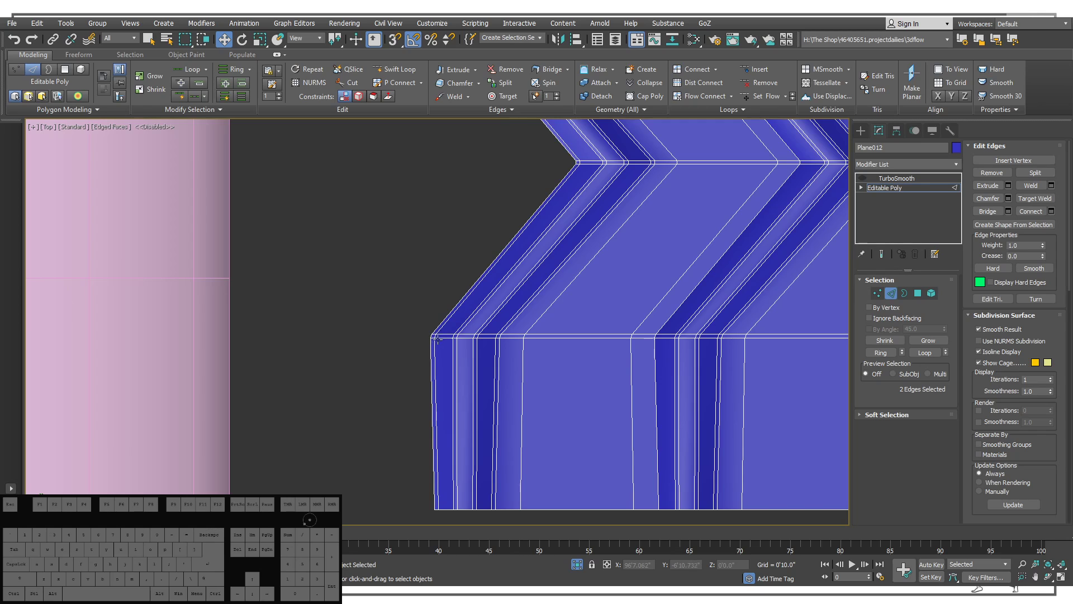
double_click(430, 359)
middle_drag(429, 359, 440, 421)
scroll(440, 421, down, 2)
alt+drag(618, 360, 481, 240)
scroll(450, 162, up, 5)
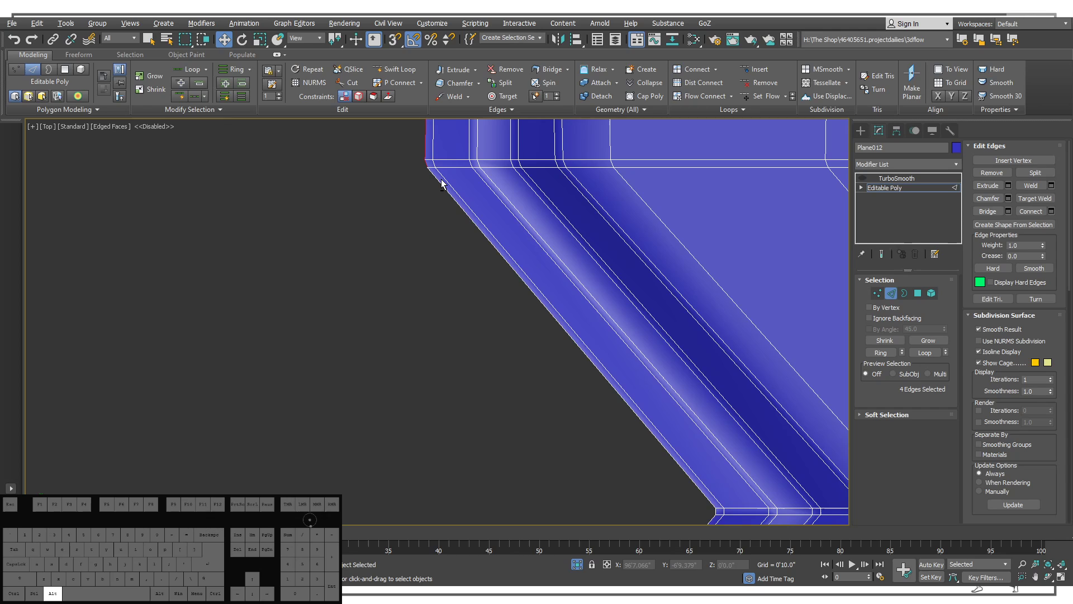
Exclude the remaining chevron edges on the notched side and scale its two straight end edges flat along the X axis.
scroll(444, 277, down, 2)
middle_drag(489, 427, 434, 181)
middle_drag(377, 416, 372, 411)
alt+drag(371, 421, 394, 441)
scroll(431, 400, up, 2)
scroll(474, 292, down, 6)
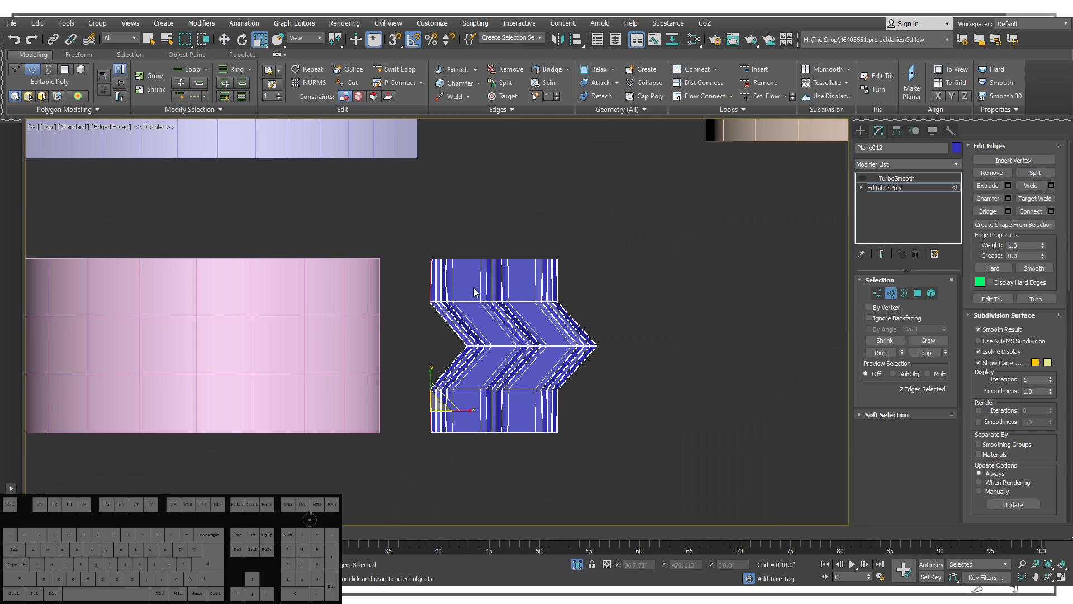
drag(468, 411, 589, 160)
scroll(502, 316, up, 8)
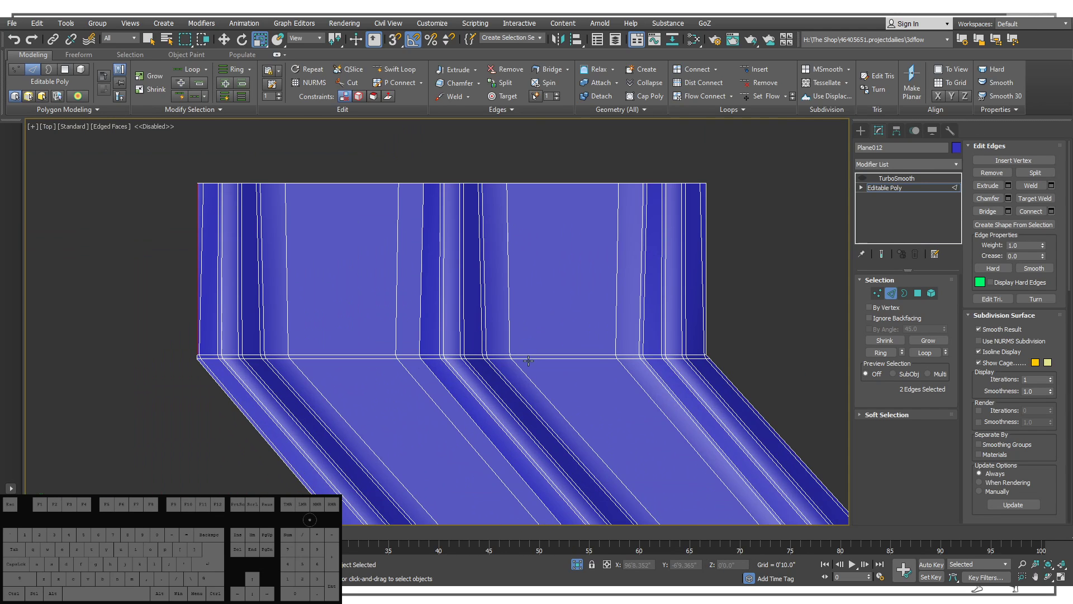
middle_drag(256, 218, 274, 241)
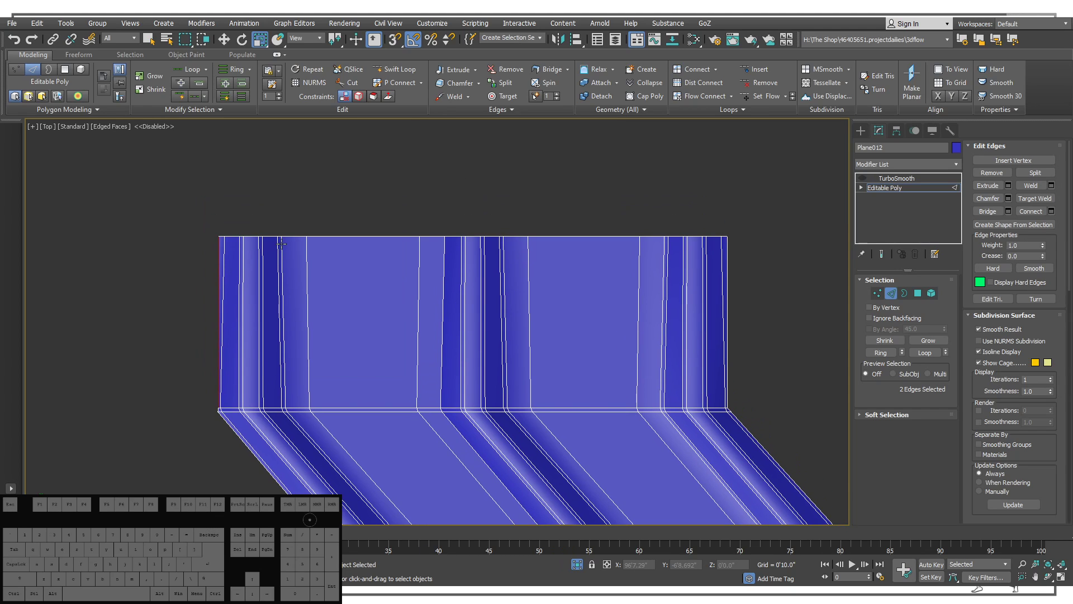
Try Make Planar on the upper straight section's vertices, including its X, Y and Z variants, undoing each attempt.
key(1)
drag(220, 226, 719, 414)
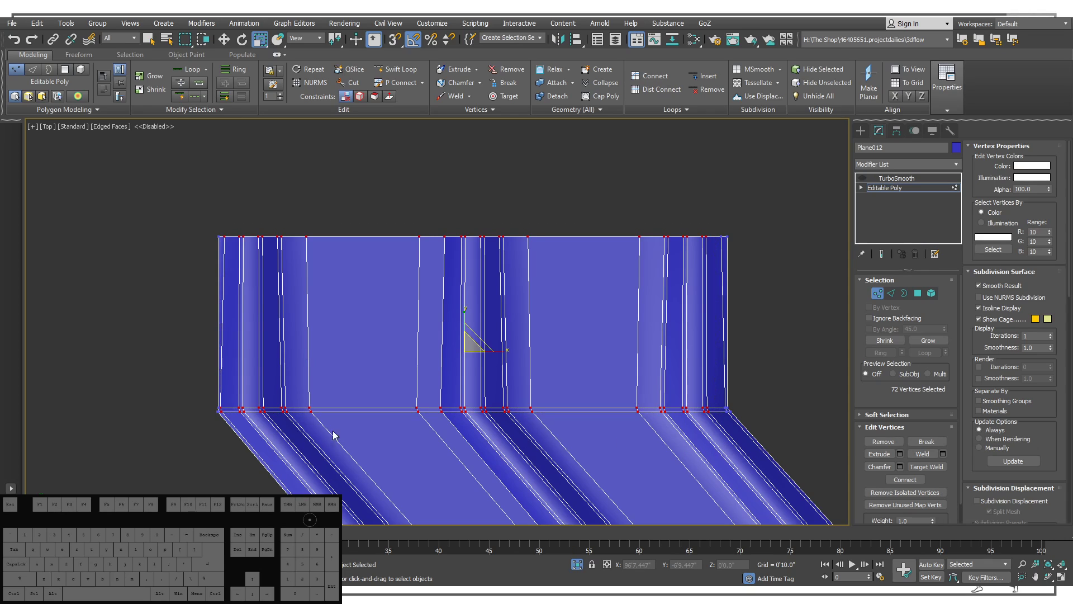
alt+drag(768, 436, 149, 410)
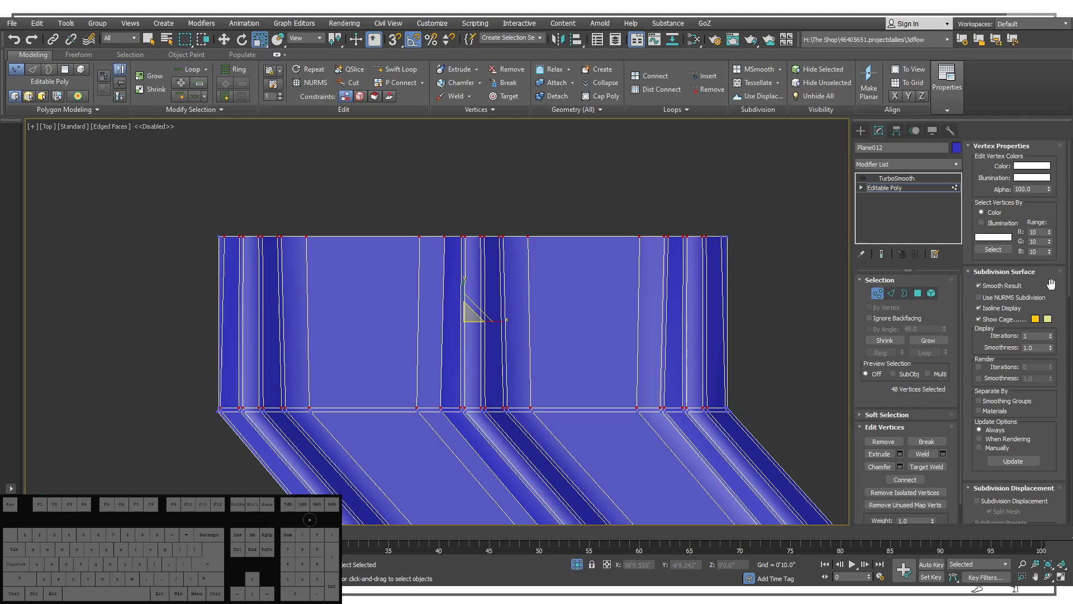
drag(1051, 283, 1051, 7)
drag(1051, 458, 1058, 139)
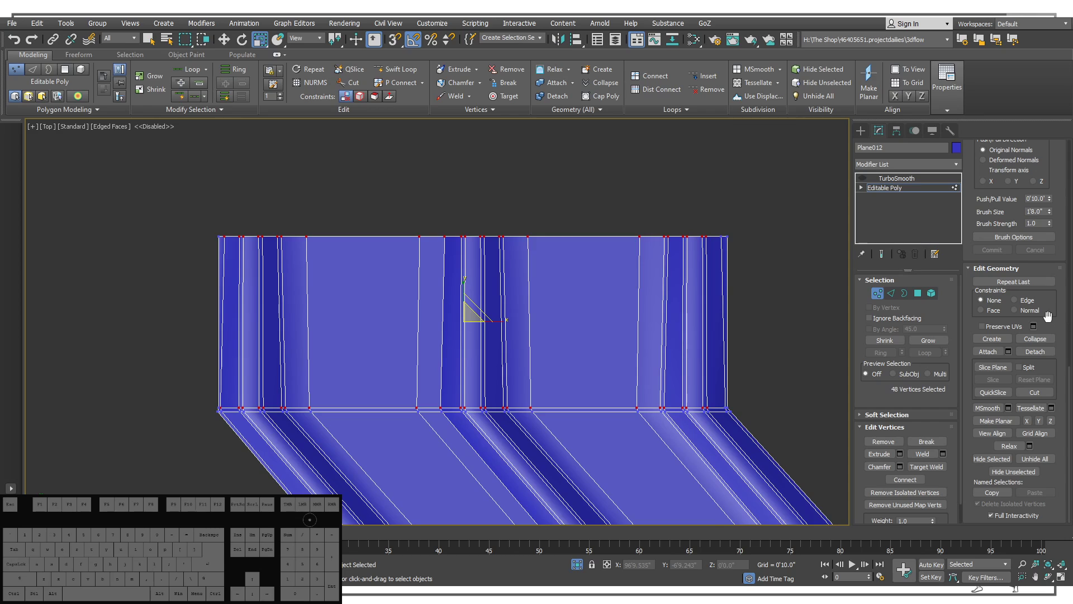
click(1026, 422)
key(ctrl+z)
click(1038, 421)
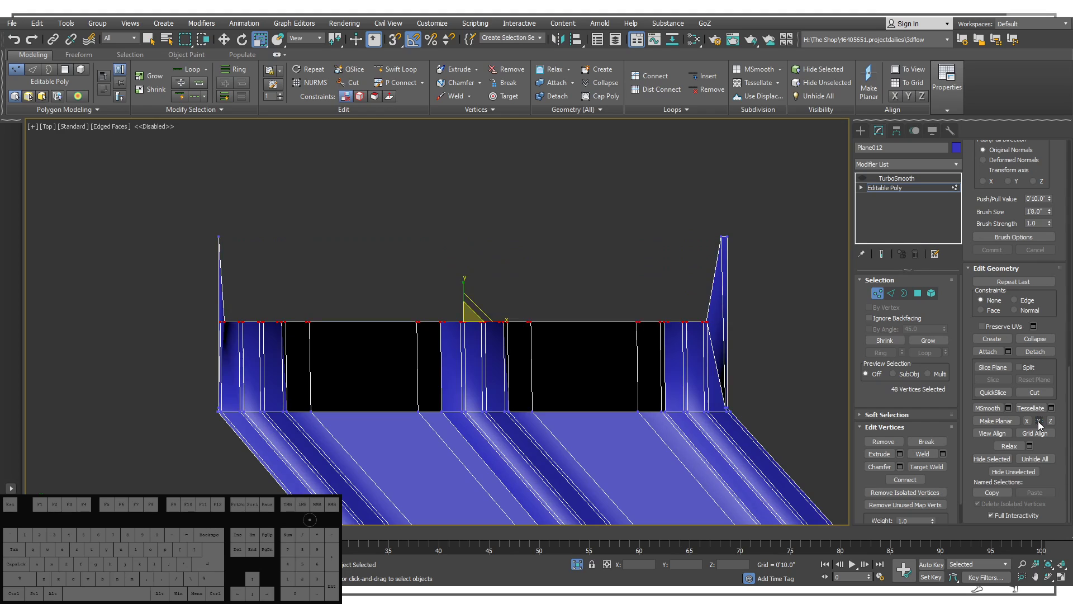
key(ctrl+z)
click(1050, 422)
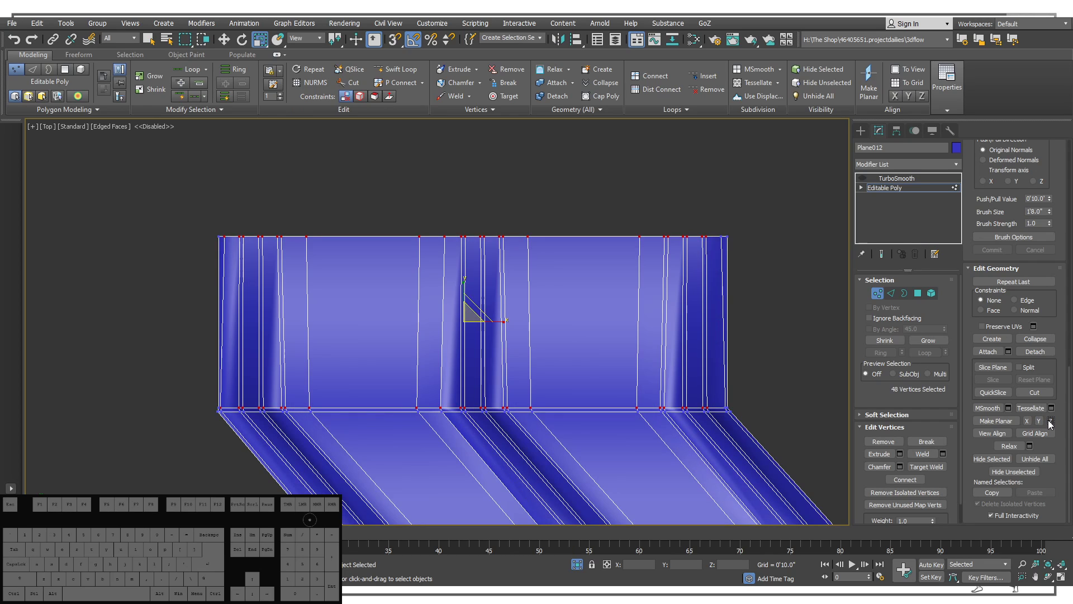
key(ctrl+z)
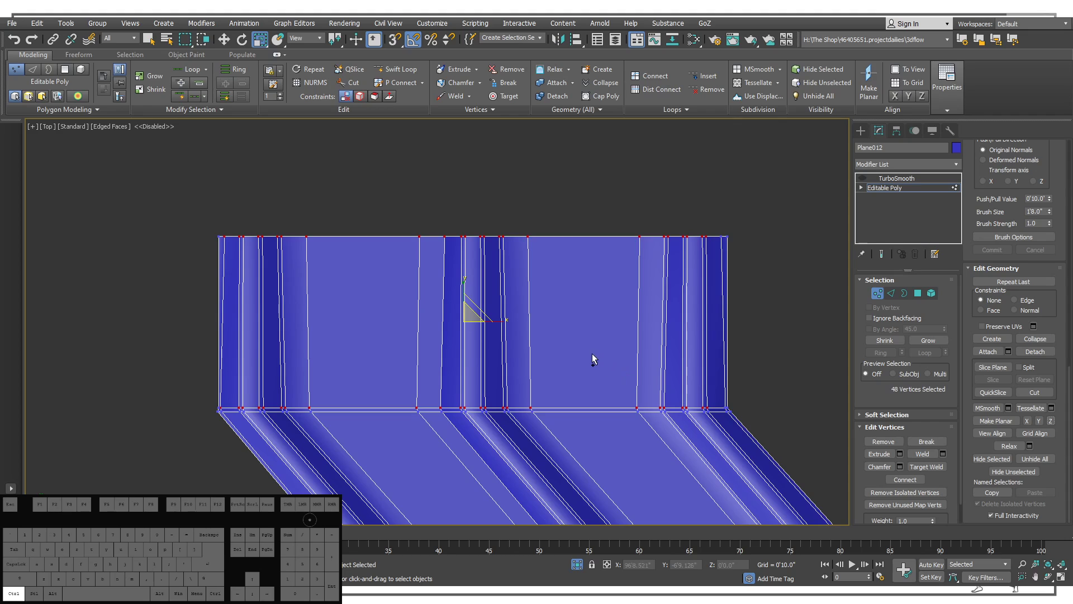
click(1000, 421)
key(ctrl+z)
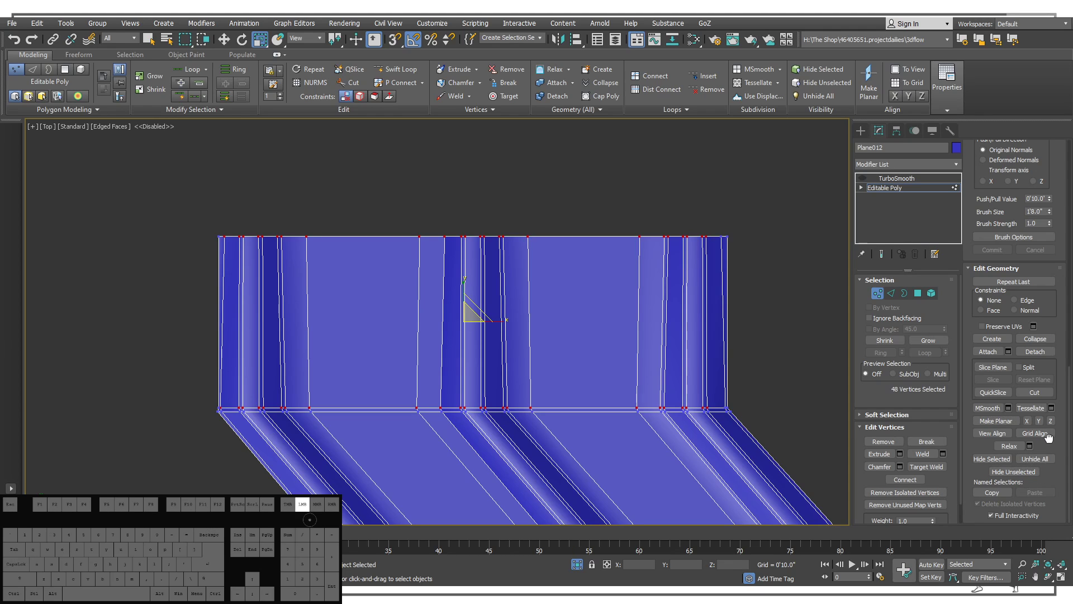
Clear the upper section's vertex selection and return the tread segment to object level.
click(785, 162)
scroll(615, 187, down, 3)
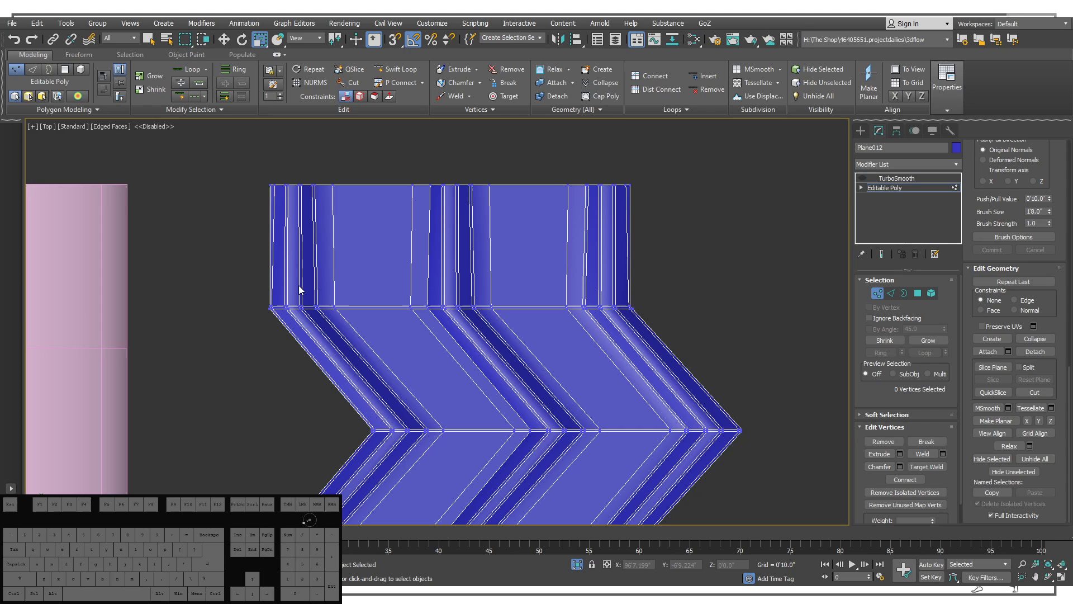
drag(327, 175, 359, 308)
middle_drag(359, 308, 405, 196)
scroll(405, 196, down, 4)
click(891, 180)
click(890, 188)
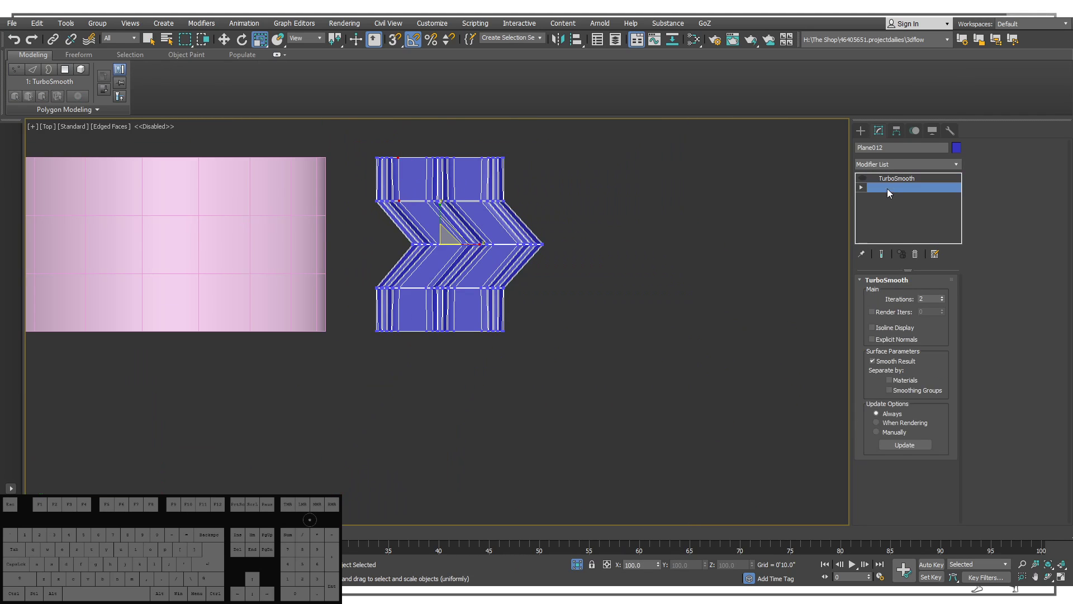
click(862, 133)
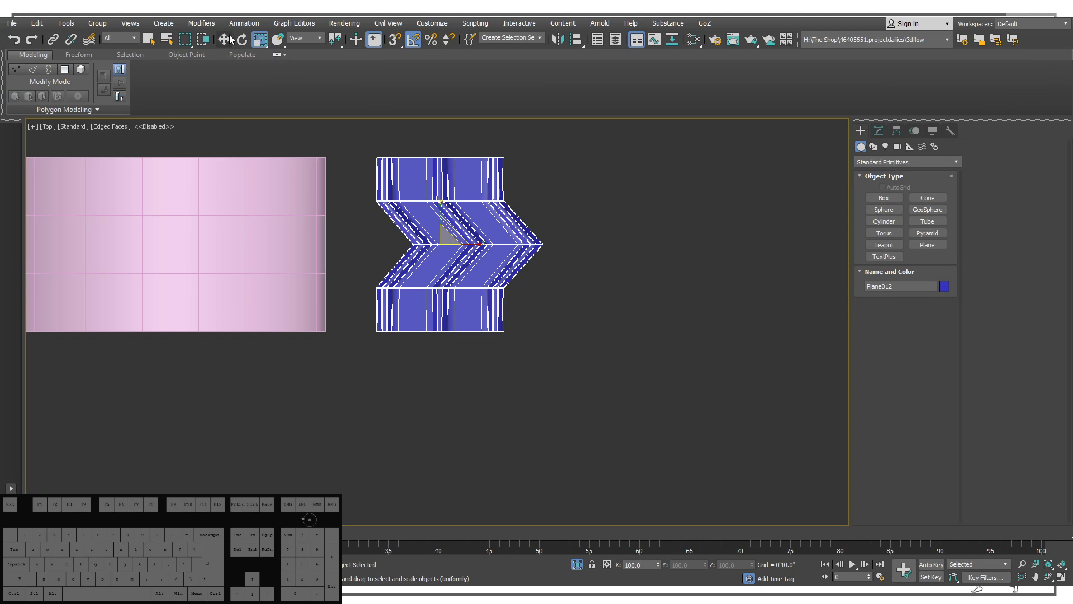
Try arraying the tread segment along the X axis, adjusting the spacing to preview a closely fitted row of copies.
click(59, 23)
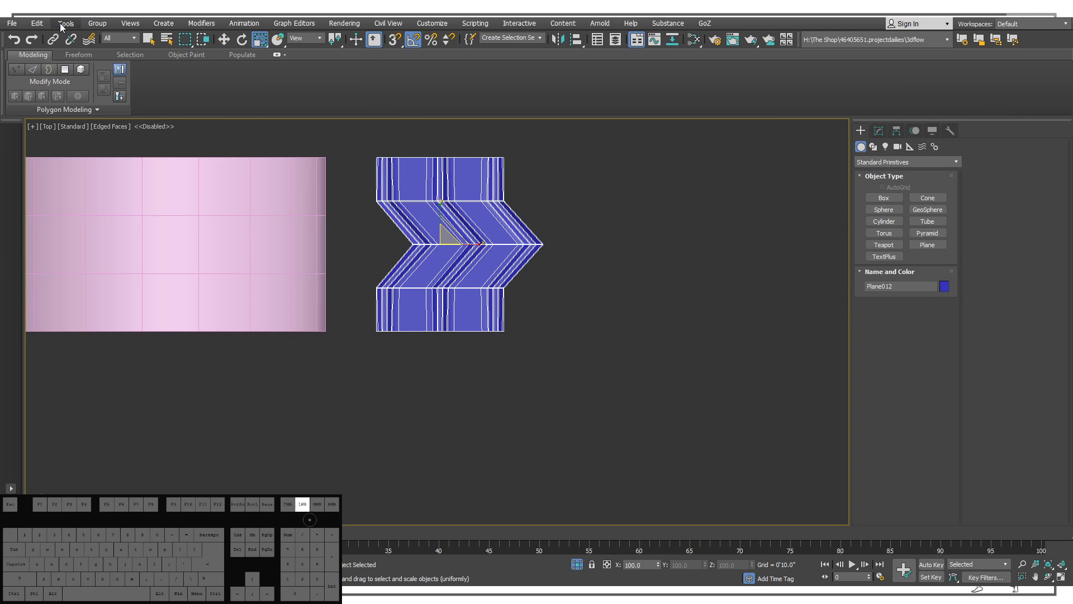
click(97, 244)
click(390, 247)
key(space)
click(618, 212)
click(459, 253)
click(460, 253)
click(453, 256)
key(backslash)
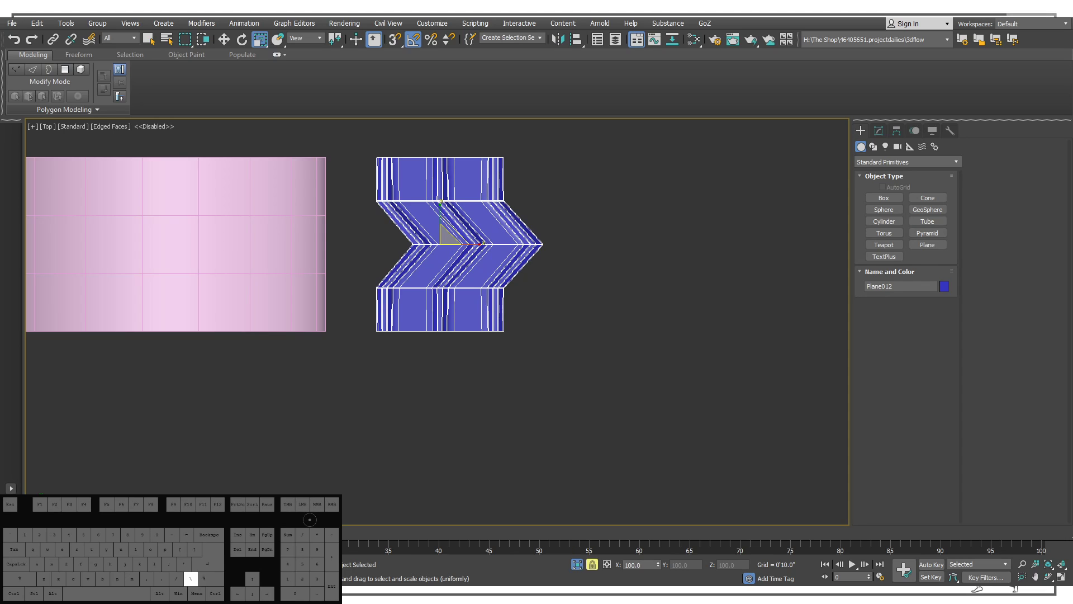
key(ctrl+a)
key(Return)
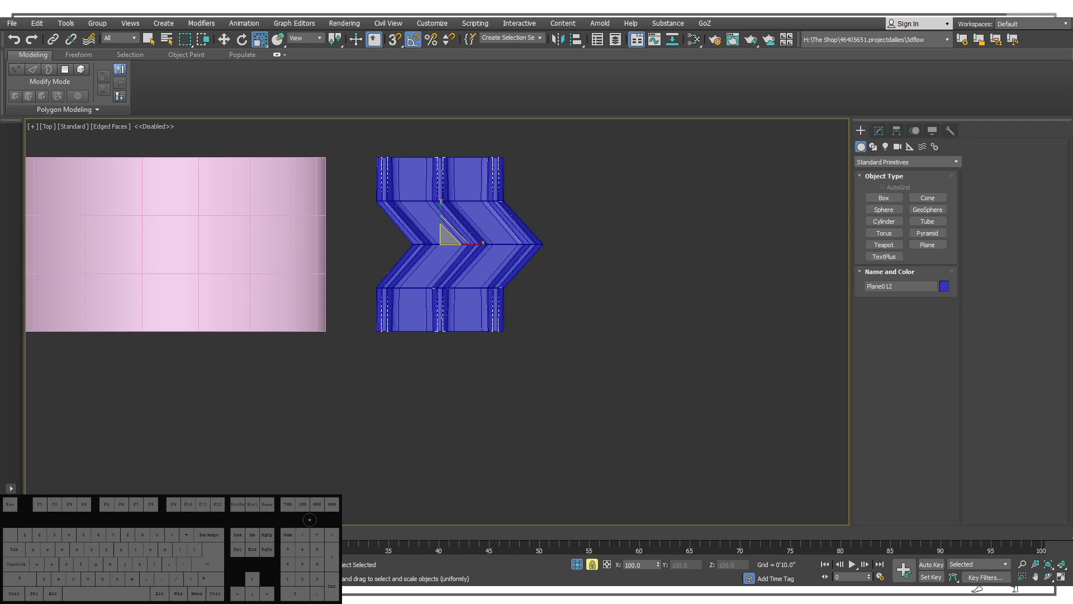
key(Right)
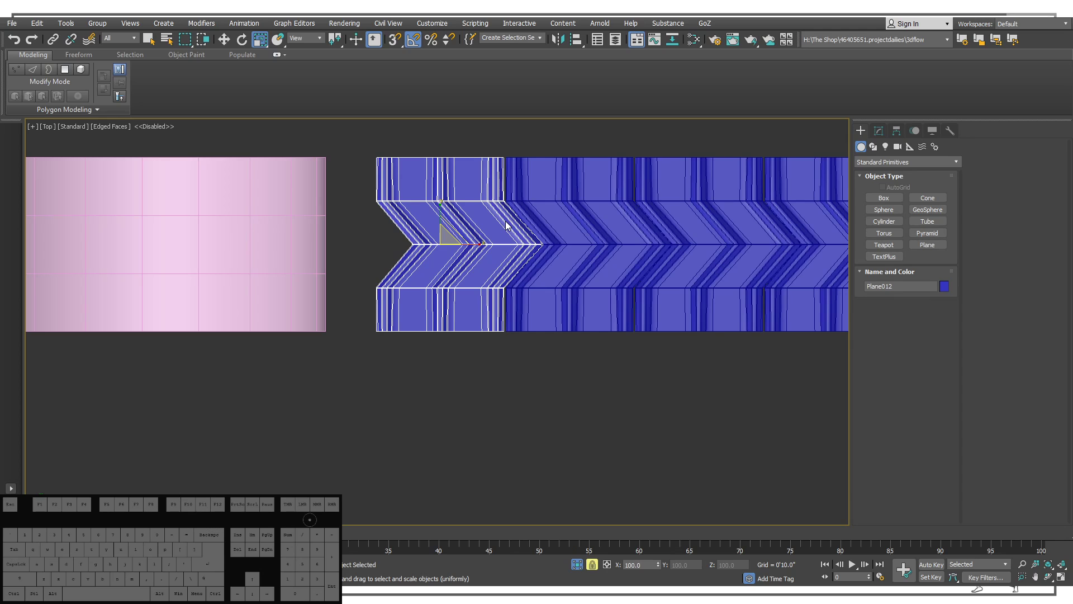
Examine the seam between the straight ends and chevrons of neighbouring copies, then dismiss the array preview.
scroll(508, 179, up, 6)
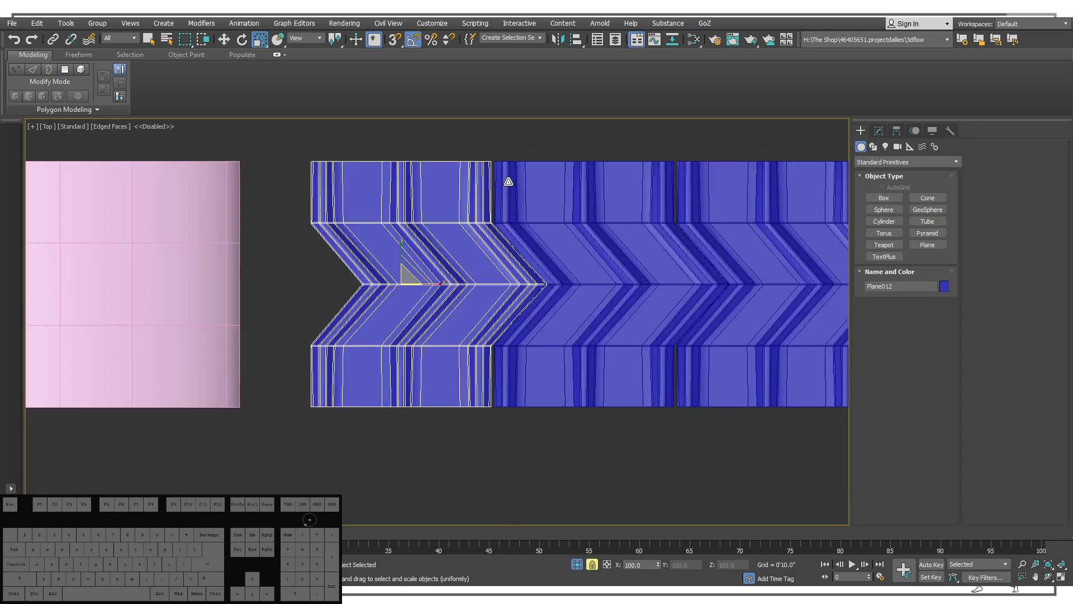
click(597, 207)
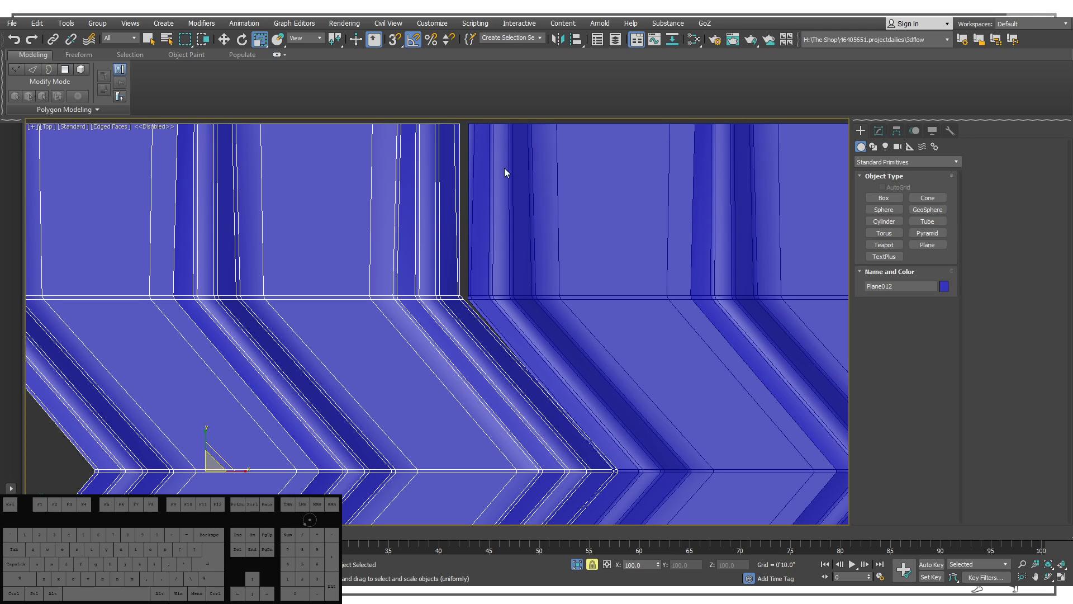
click(479, 152)
click(582, 149)
drag(571, 192, 574, 183)
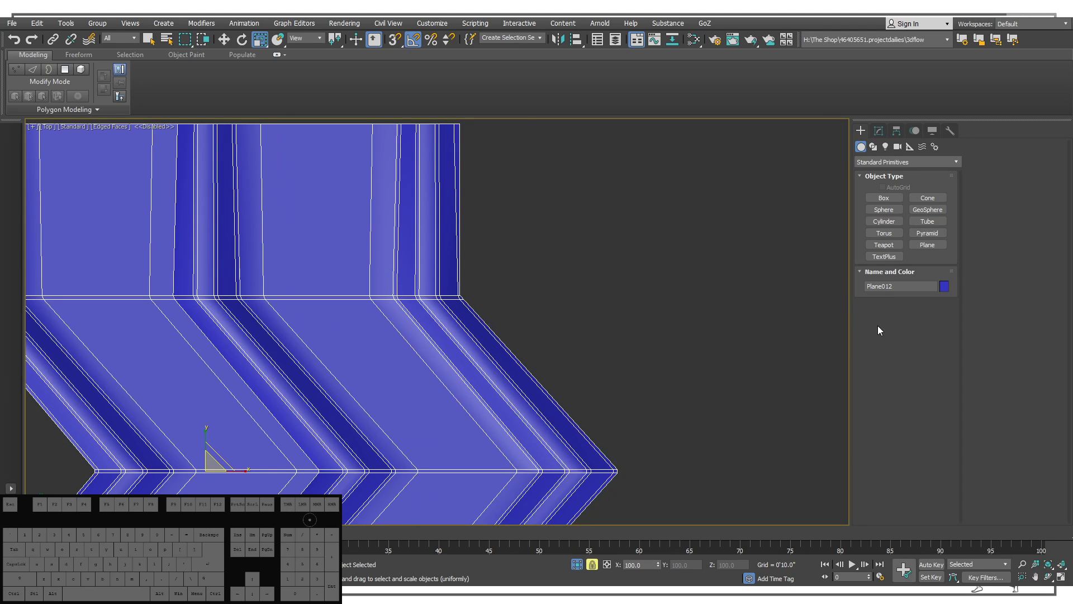
Reselect the full outer border edge on the chevron-point side in the tread segment's Editable Poly.
click(879, 130)
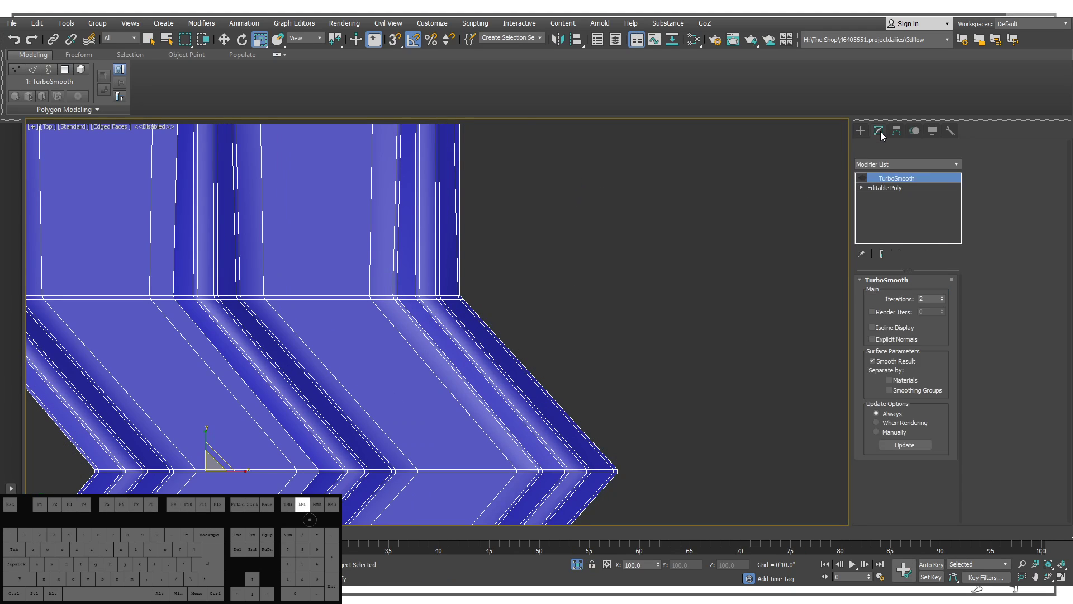
click(891, 188)
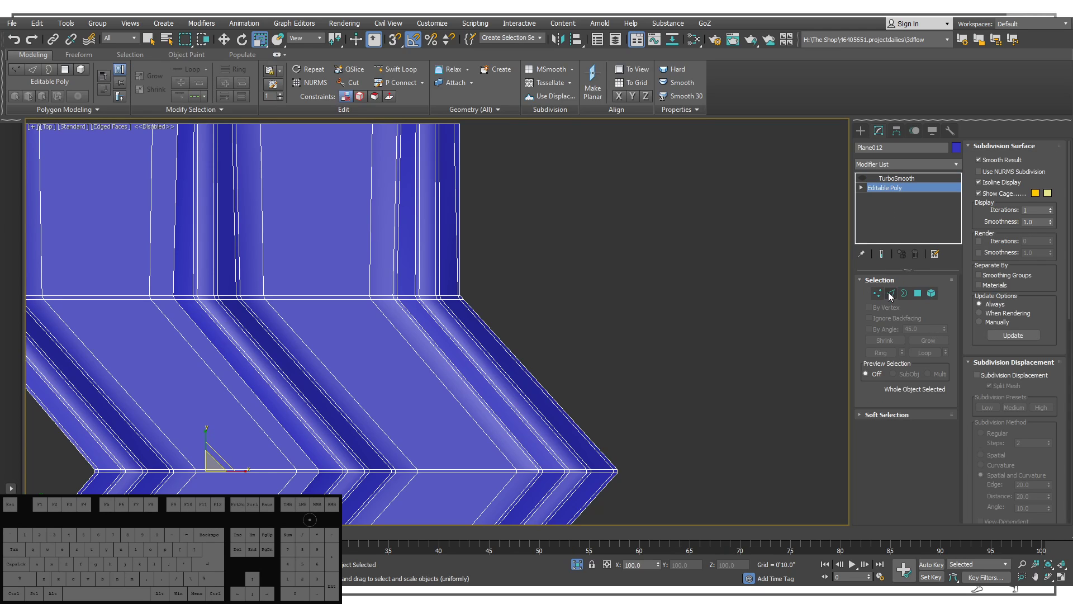
click(890, 293)
scroll(462, 307, up, 4)
double_click(457, 266)
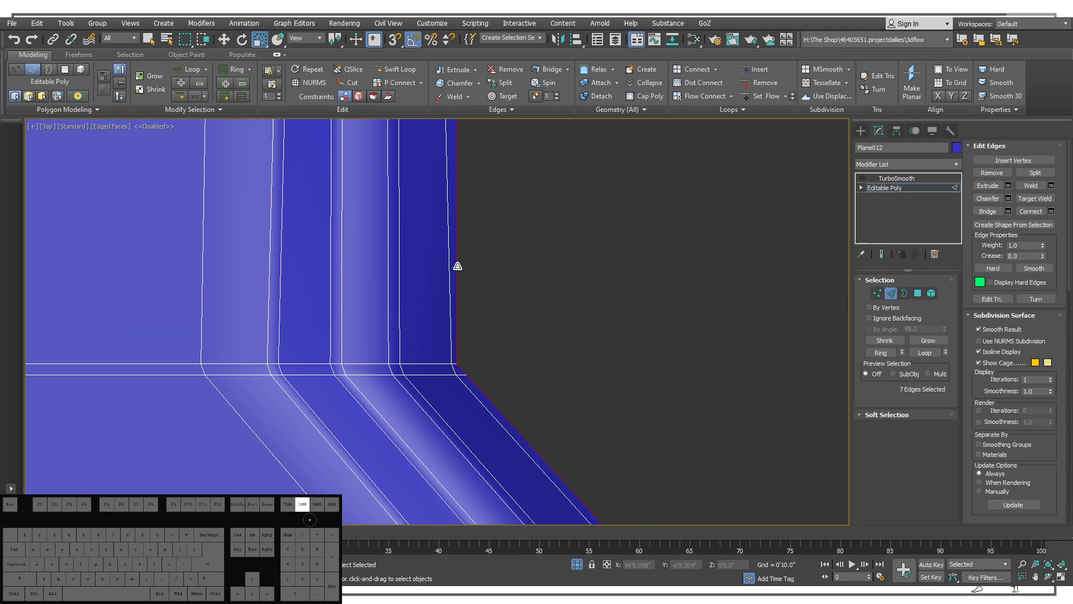
Flatten the tread segment's pointed right border edges along X and move them out to about X 96'9.7".
scroll(536, 400, down, 8)
key(w)
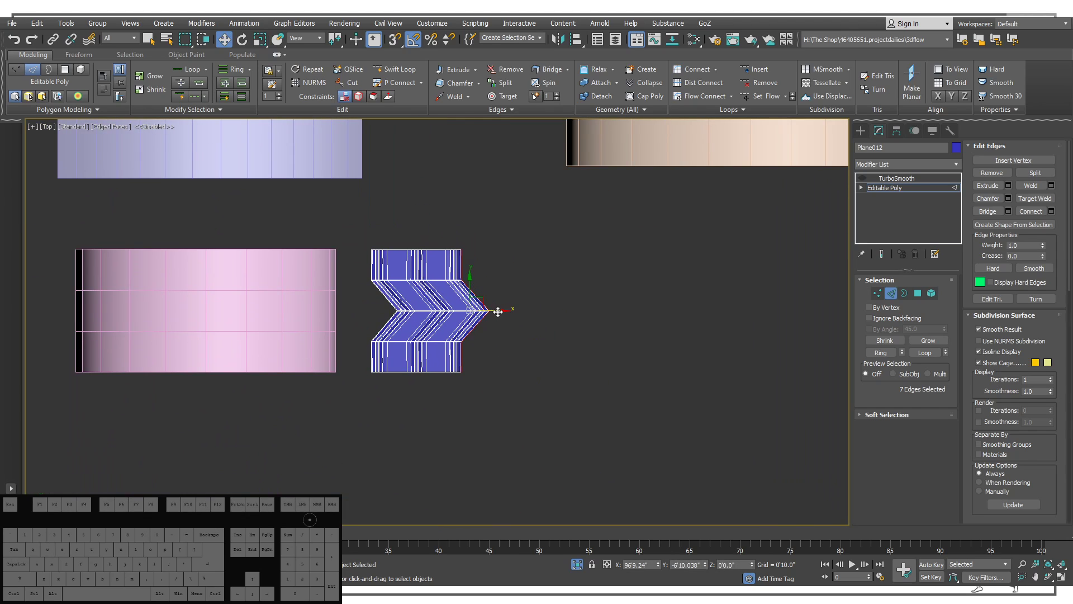
drag(495, 310, 367, 192)
key(r)
scroll(511, 310, up, 4)
key(w)
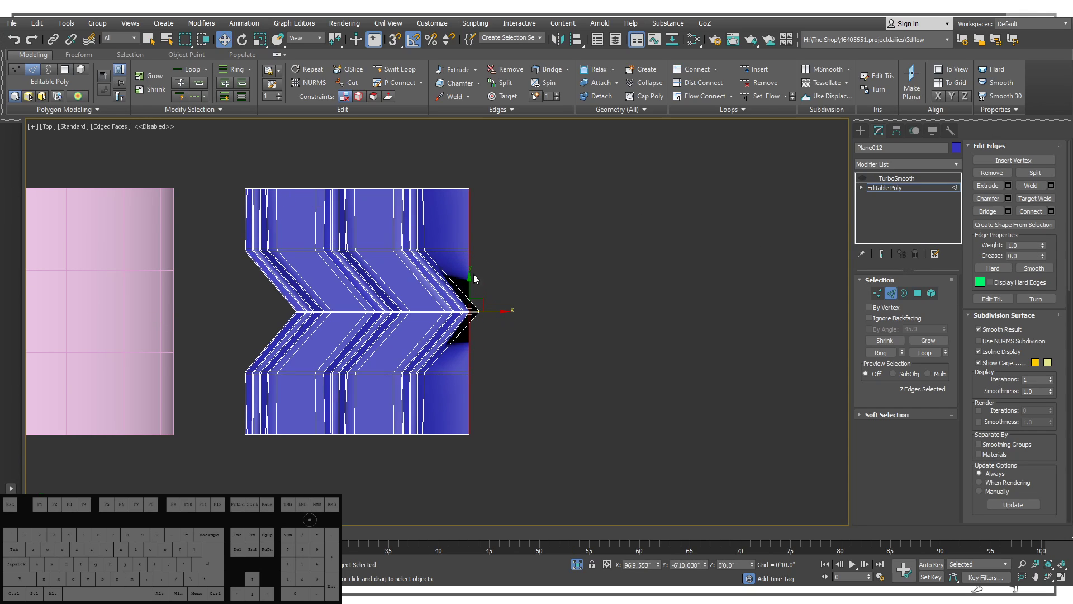
mouse_move(492, 308)
mouse_down()
mouse_move(518, 308)
mouse_move(509, 312)
mouse_up()
key(ctrl+z)
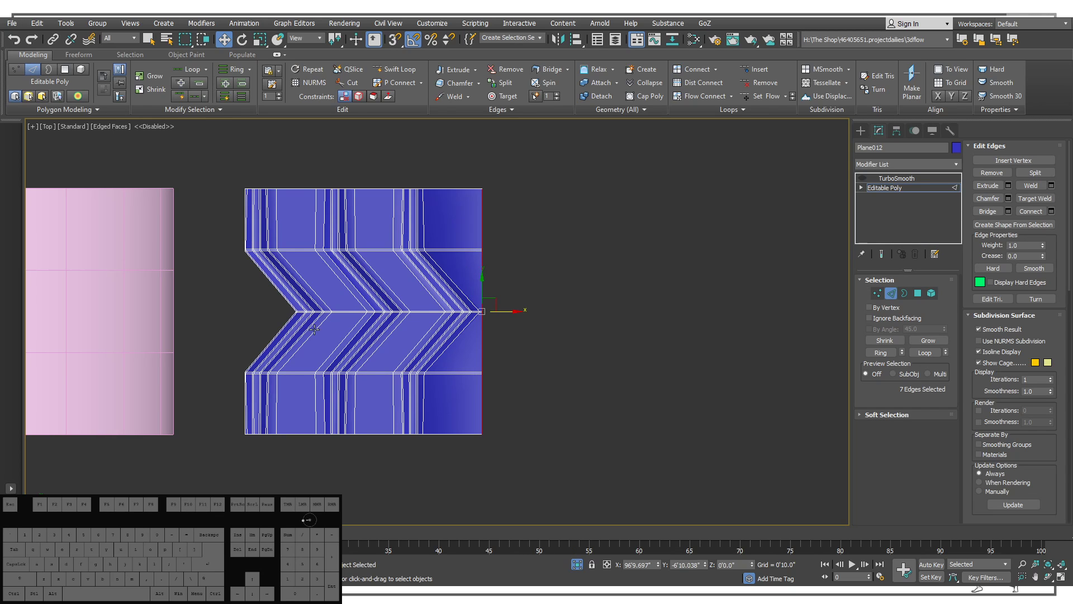
Flatten the notched left border edges of the tread segment along X and move them outward to about X 96'7.0".
scroll(407, 315, up, 2)
scroll(361, 241, up, 2)
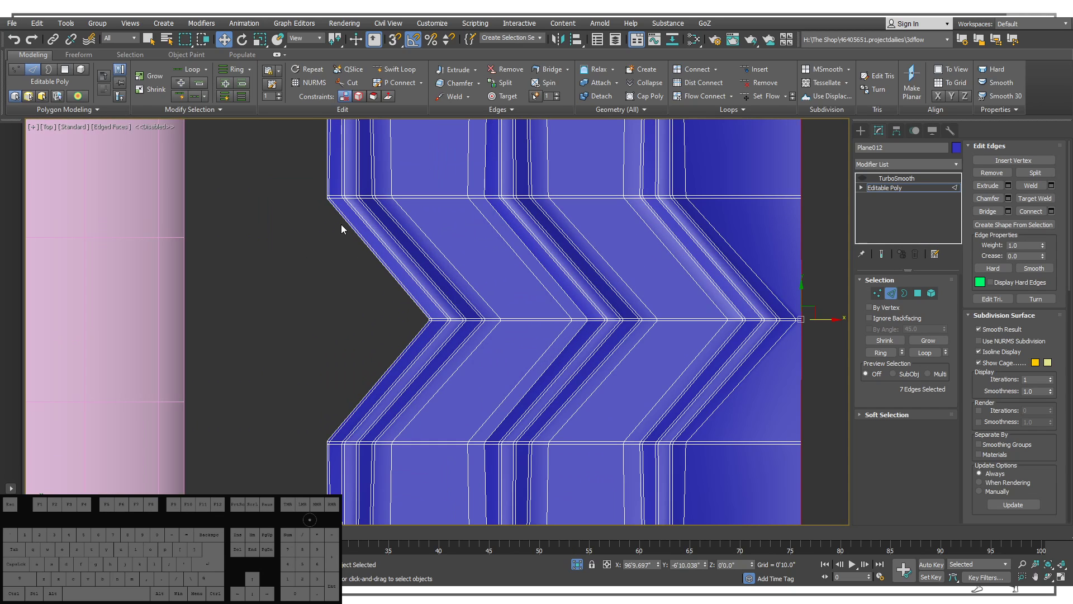
double_click(344, 223)
key(r)
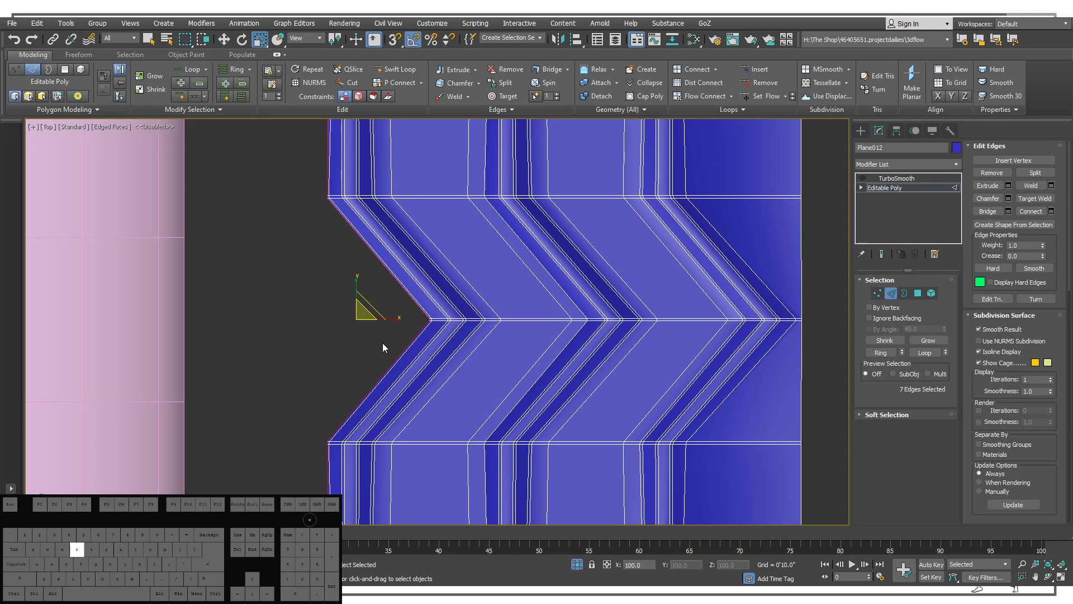
mouse_move(382, 343)
mouse_down()
mouse_move(224, 277)
mouse_move(642, 186)
mouse_move(570, 255)
mouse_move(314, 244)
mouse_move(917, 276)
mouse_move(115, 214)
mouse_up()
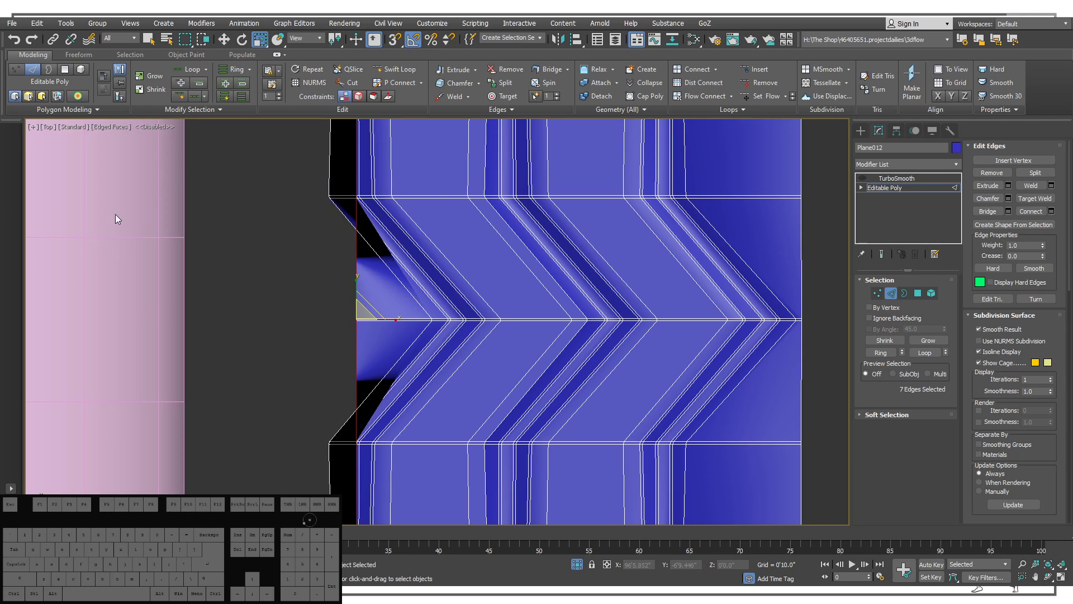
key(w)
drag(384, 318, 355, 312)
scroll(335, 313, down, 5)
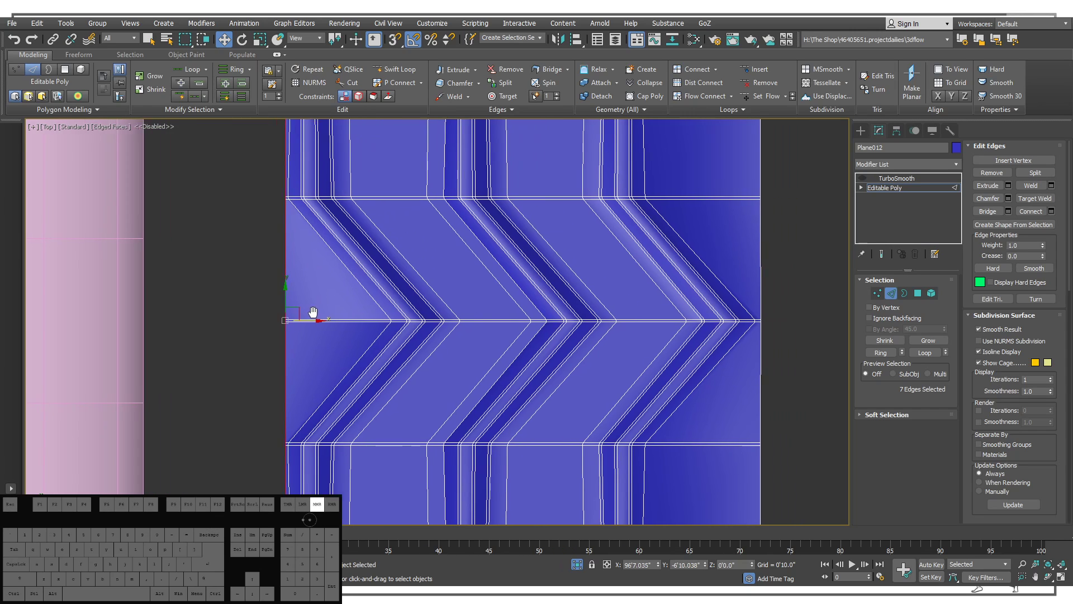
Move the two centre vertices of the segment's left border inward to about X 96'7.6" to form the chevron notch.
scroll(425, 316, up, 3)
middle_drag(528, 311, 652, 291)
scroll(270, 309, up, 3)
click(277, 270)
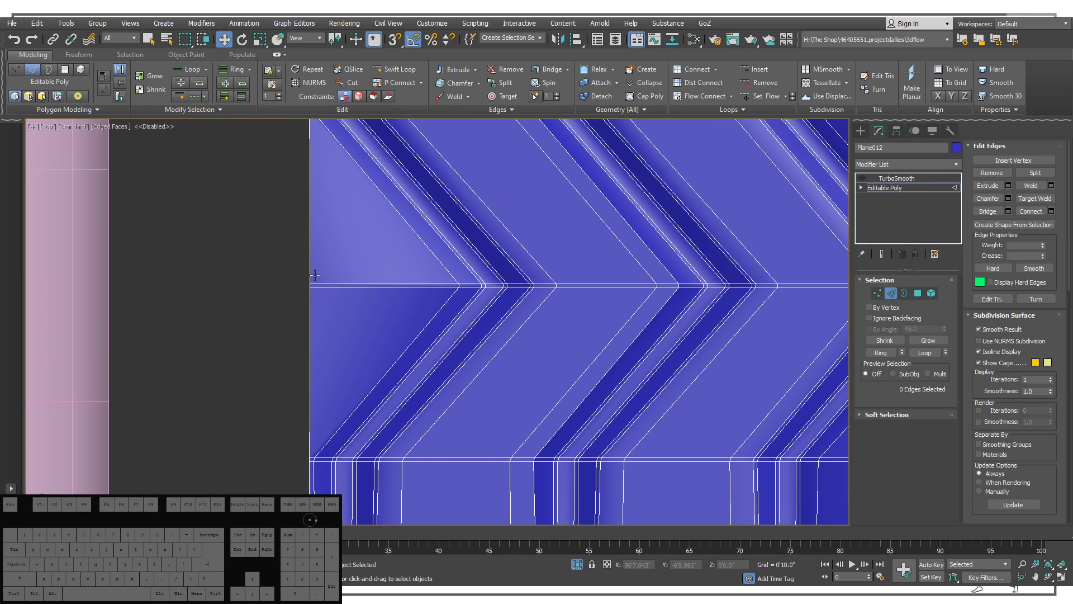
key(1)
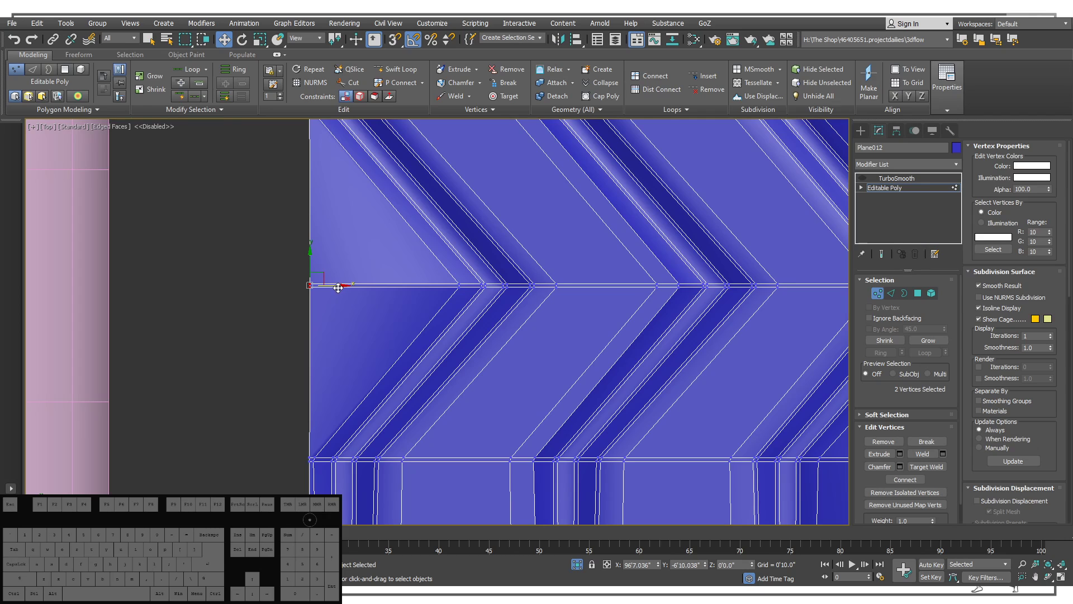
drag(338, 285, 484, 286)
scroll(499, 289, down, 5)
middle_drag(499, 288, 162, 289)
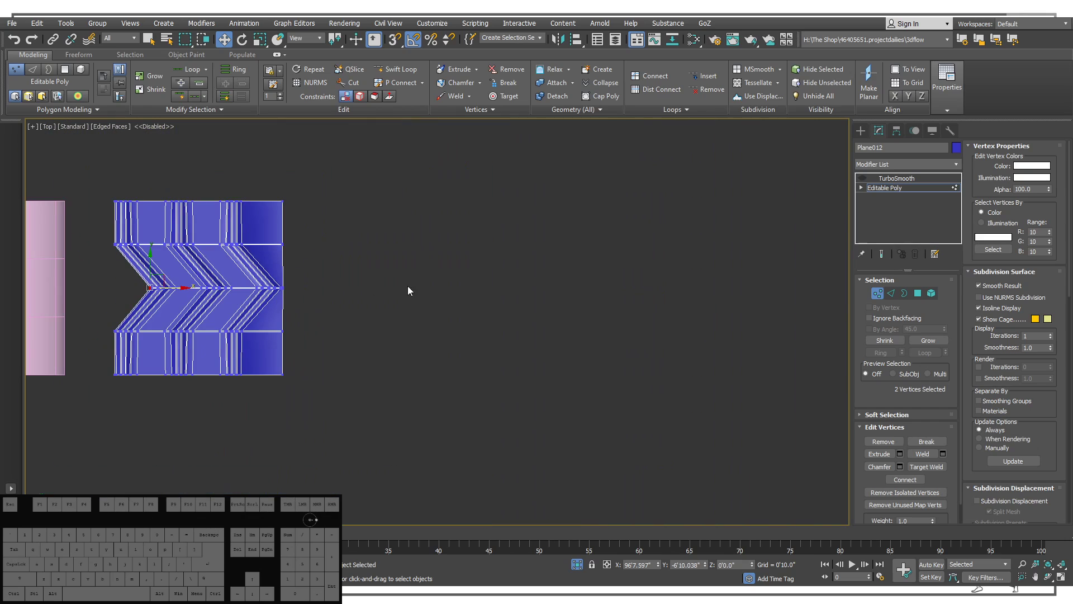
Move the six upper and lower vertices of the right border inward to about X 96'9.1", leaving the centre as the chevron point.
scroll(289, 277, up, 5)
middle_drag(230, 263, 441, 314)
scroll(411, 339, down, 3)
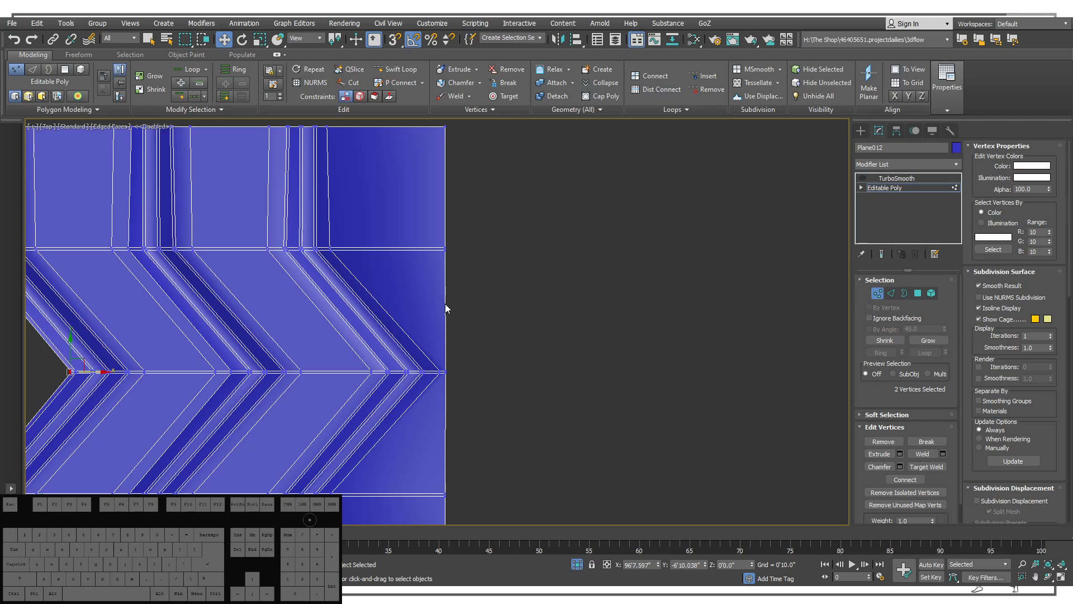
scroll(471, 239, down, 2)
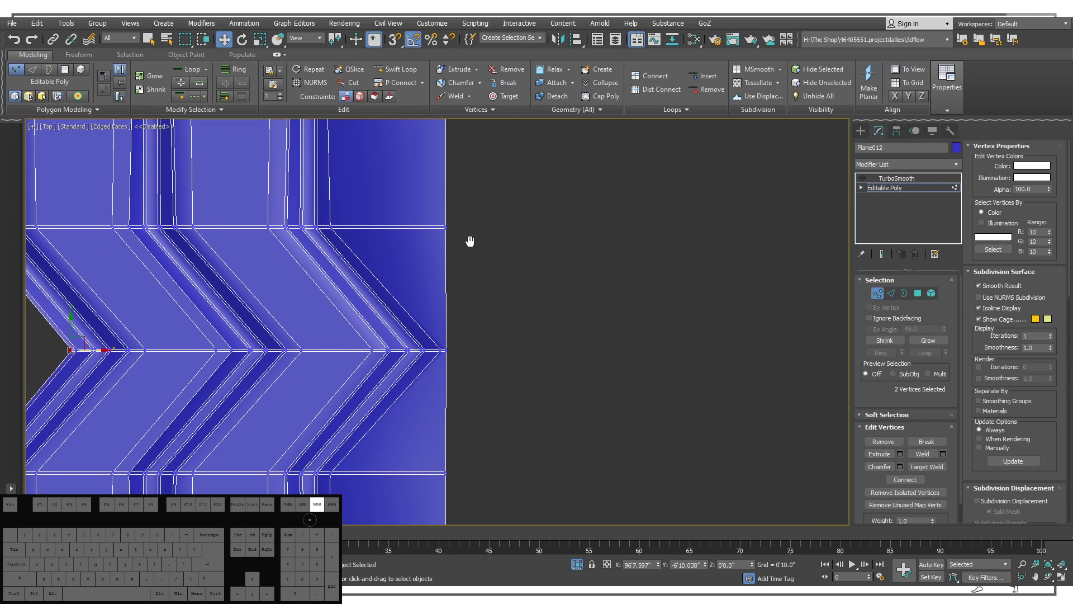
drag(490, 266, 420, 116)
ctrl+drag(477, 514, 421, 398)
drag(479, 316, 403, 328)
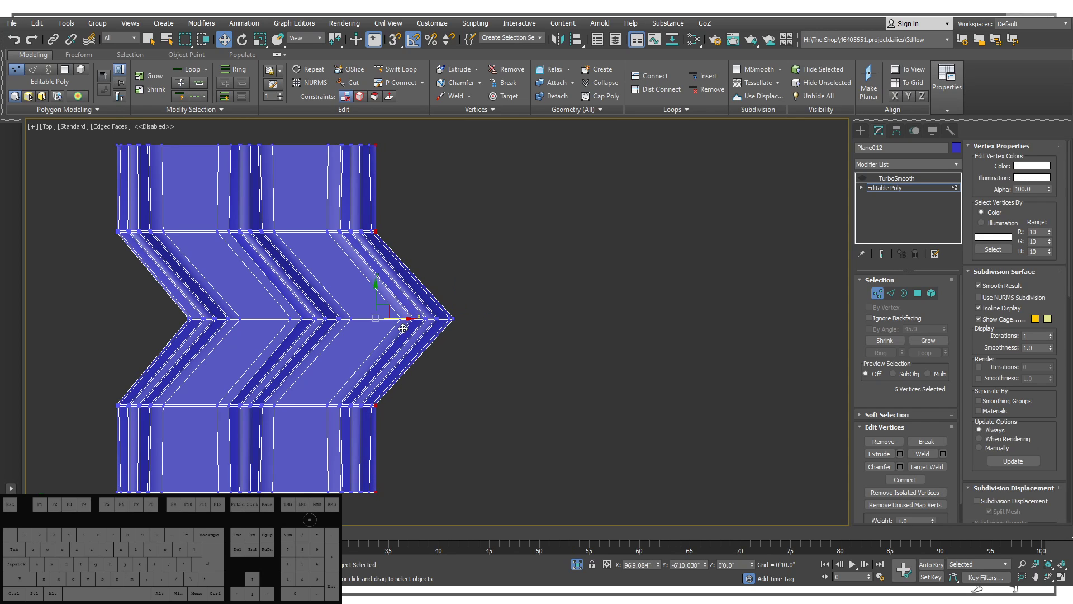
Leave vertex editing and array the tread segment along X into a row of ten pieces.
scroll(465, 310, up, 2)
scroll(323, 197, up, 2)
scroll(324, 200, up, 2)
scroll(358, 201, down, 1)
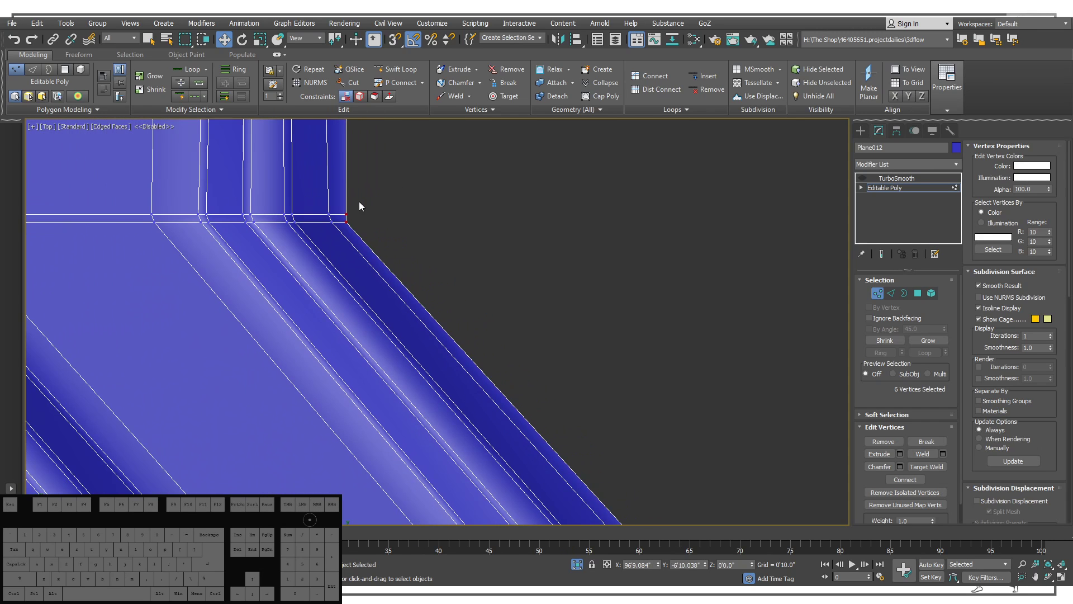
click(860, 130)
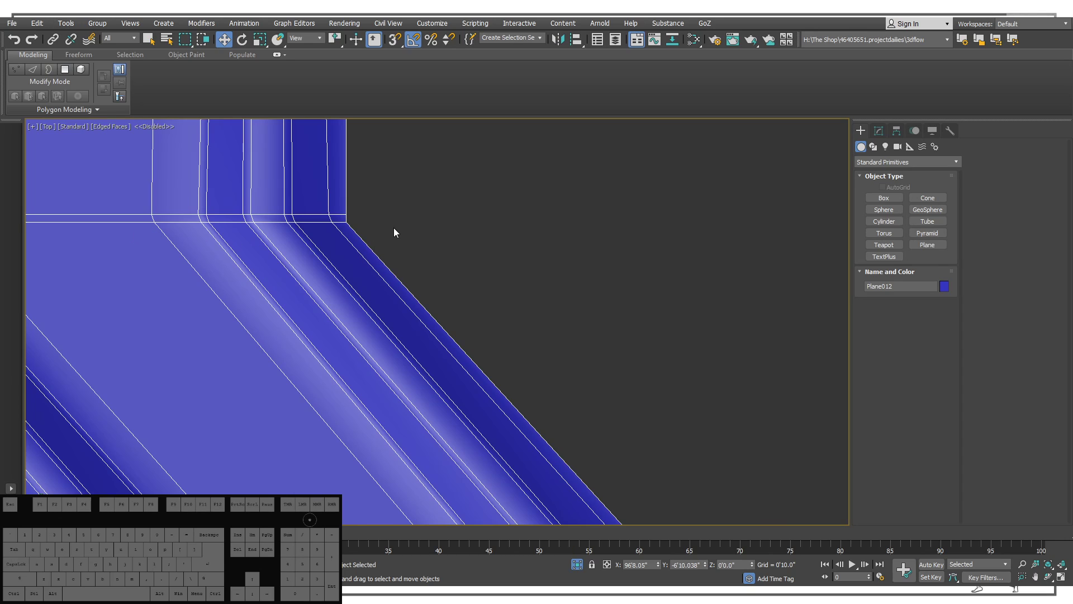
key(Right)
key(space)
right_click(431, 251)
scroll(203, 235, down, 10)
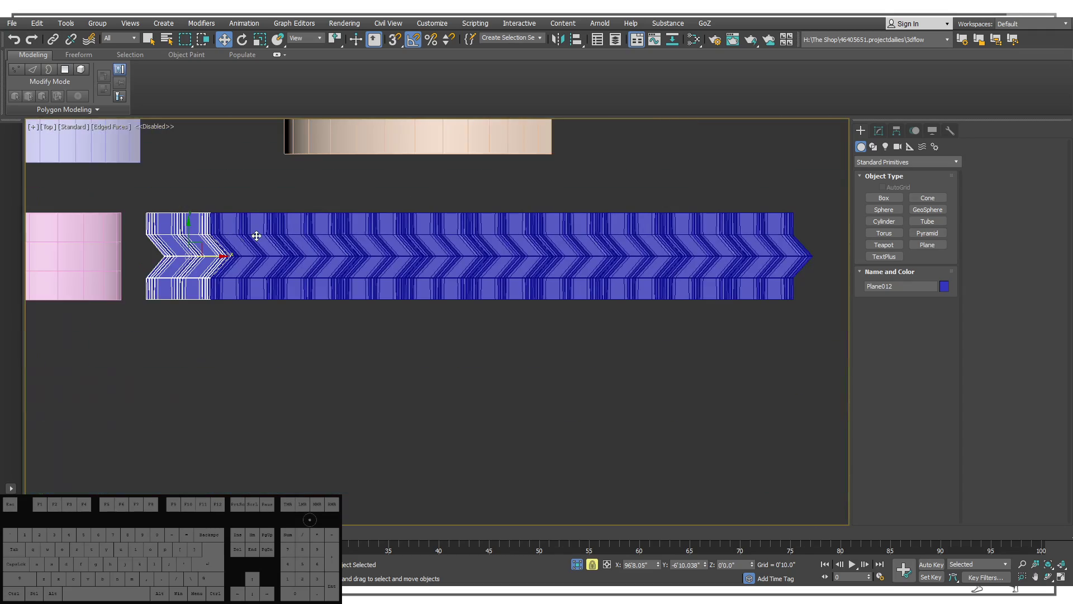
Adjust the array's X spacing and check the seam between the first two tread segments.
scroll(185, 241, up, 8)
middle_drag(172, 232, 335, 447)
scroll(330, 452, down, 1)
middle_drag(280, 398, 242, 295)
scroll(241, 371, down, 4)
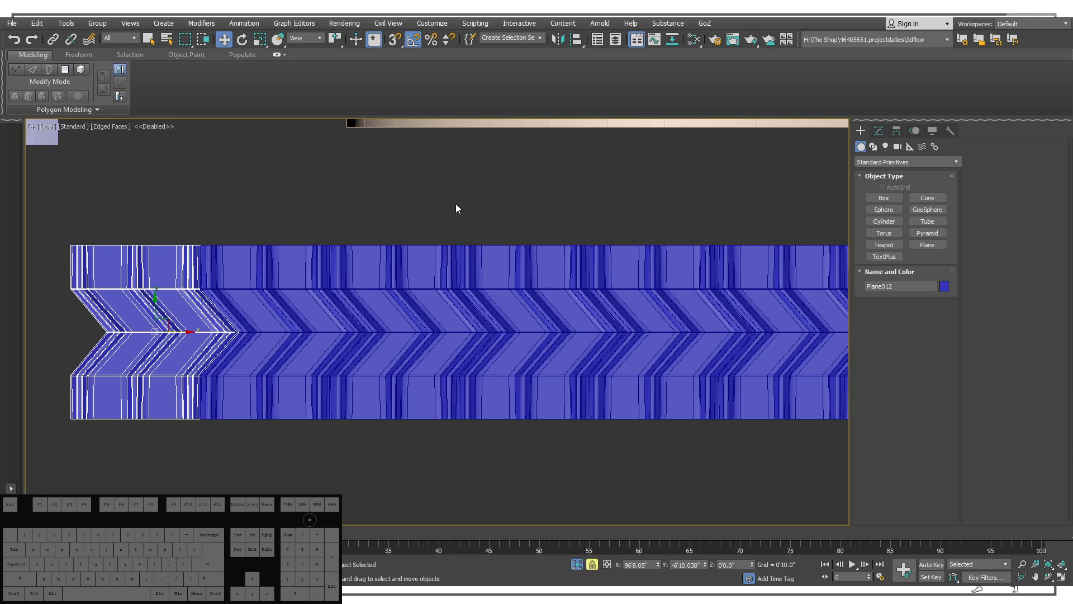
key(BackSpace)
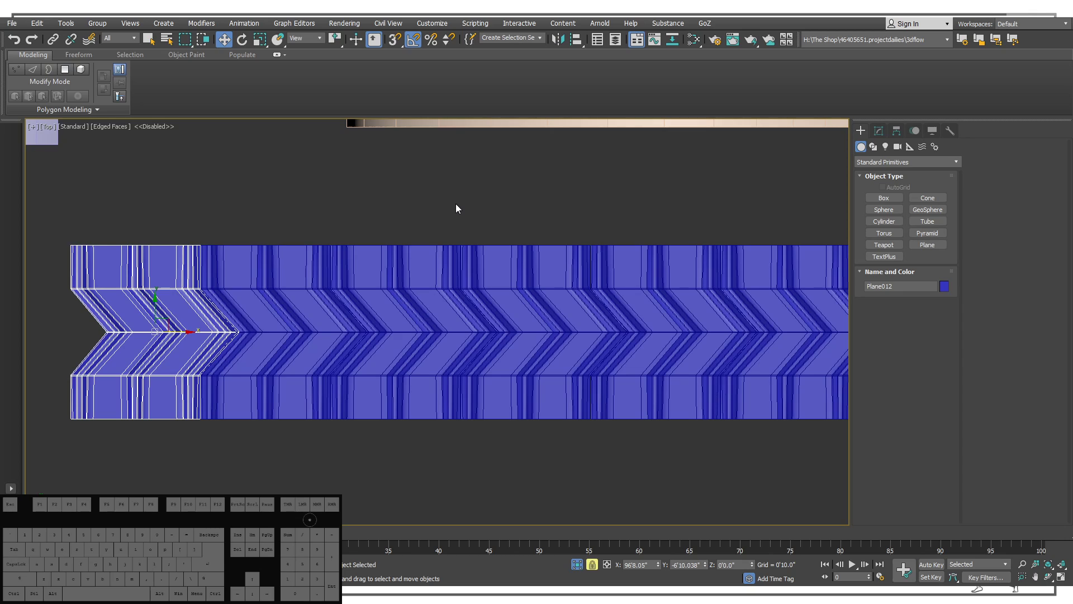
scroll(203, 284, up, 8)
scroll(228, 246, up, 1)
middle_drag(226, 250, 51, 270)
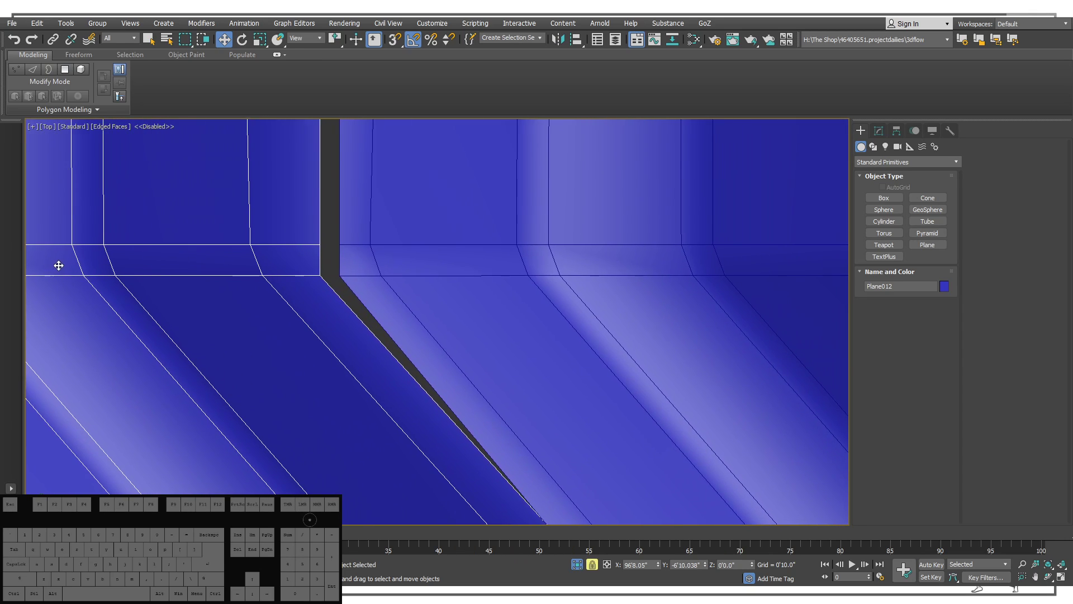
scroll(146, 271, down, 4)
scroll(285, 280, down, 1)
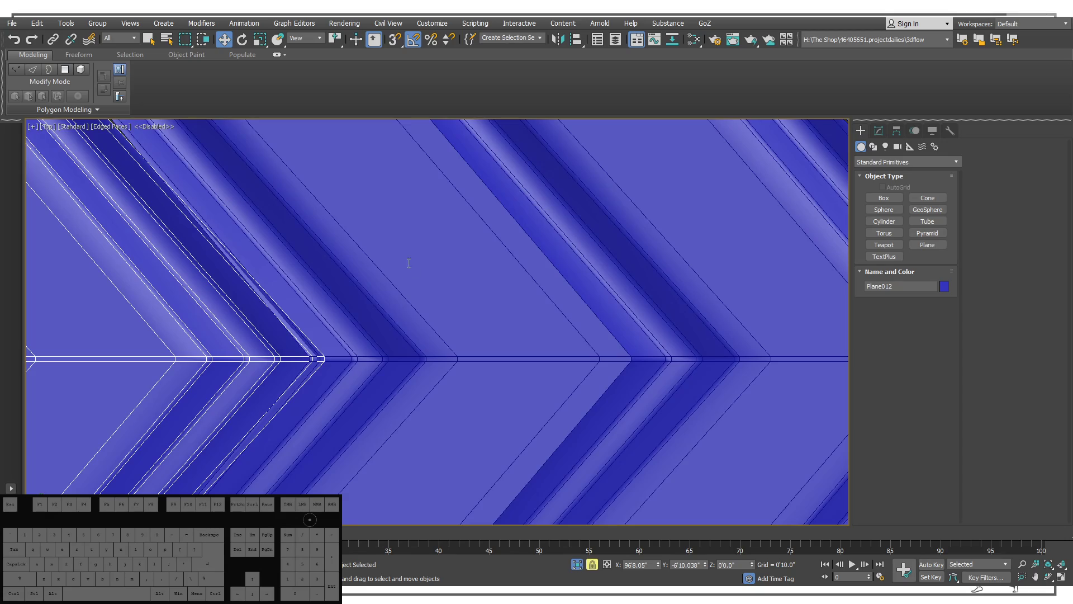
Widen the array's X spacing in small increments until neighbouring chevron tips no longer overlap, and confirm the array.
scroll(242, 276, down, 5)
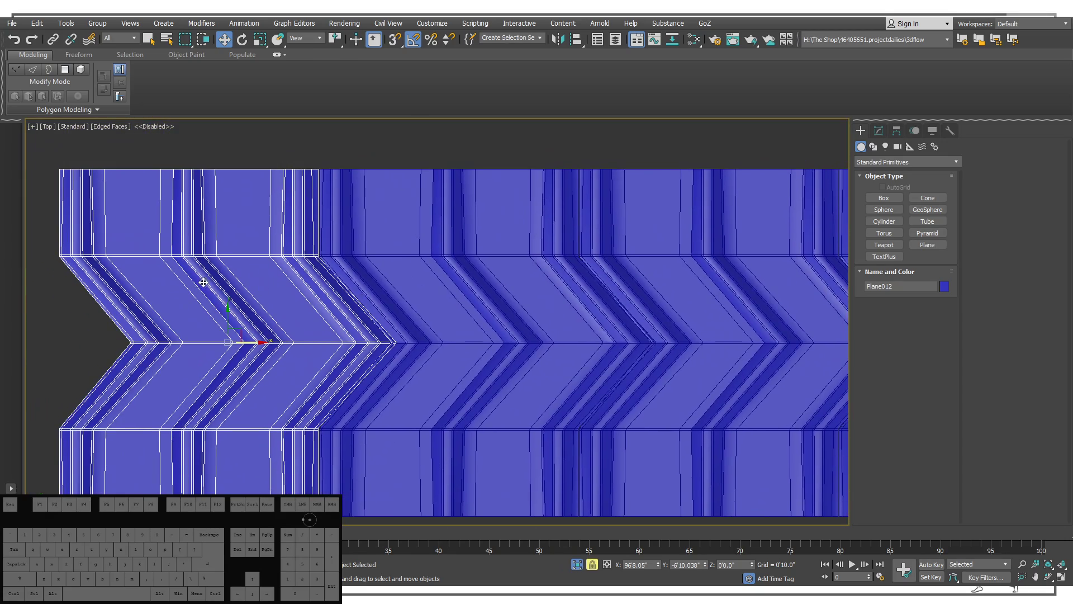
scroll(203, 282, down, 2)
scroll(182, 311, up, 4)
scroll(233, 328, up, 2)
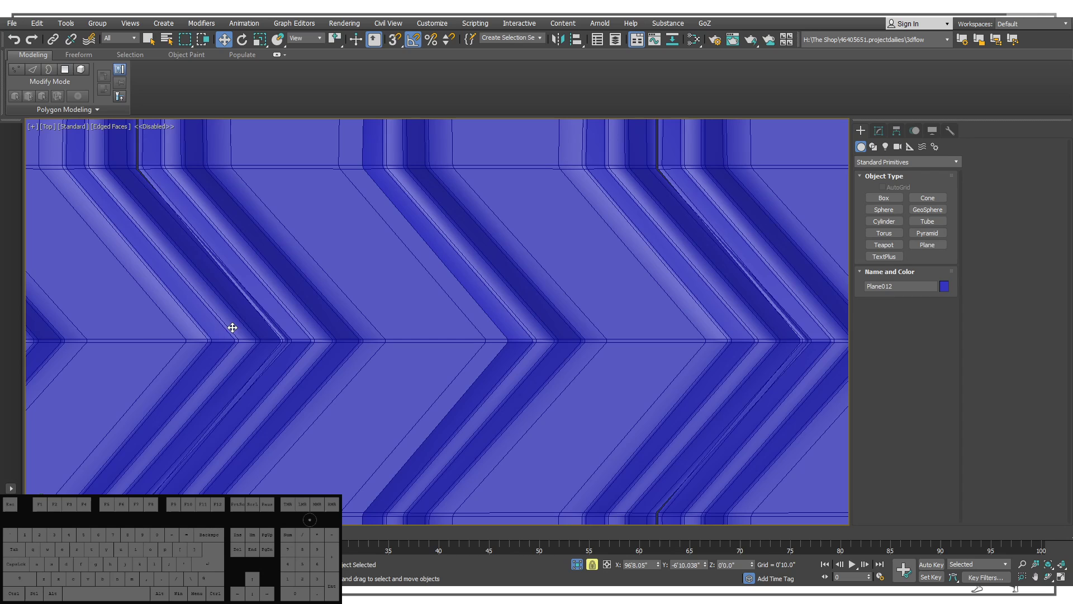
scroll(139, 328, up, 4)
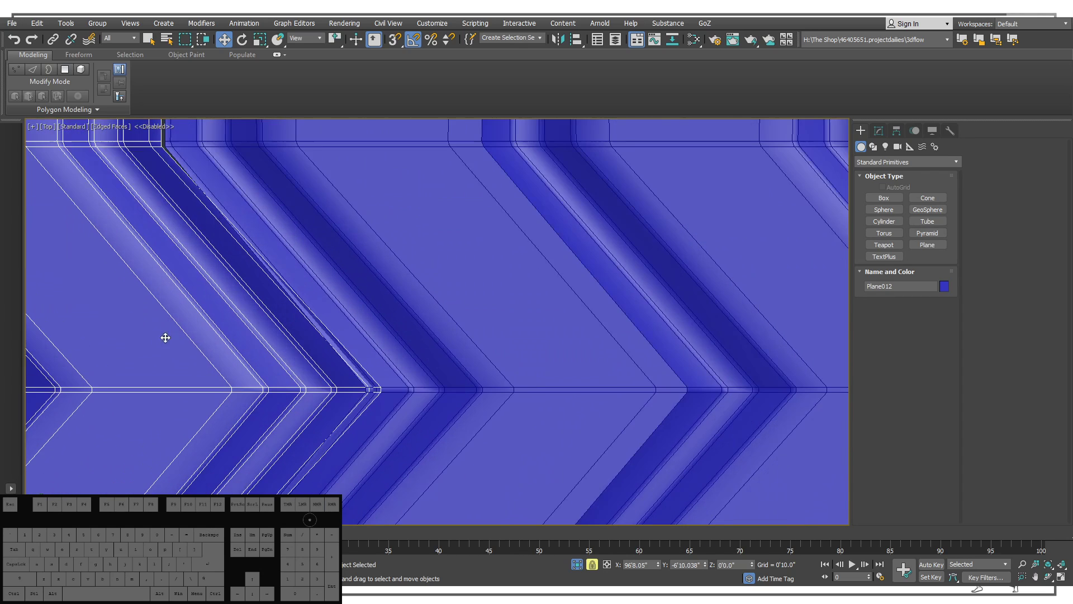
scroll(279, 334, up, 2)
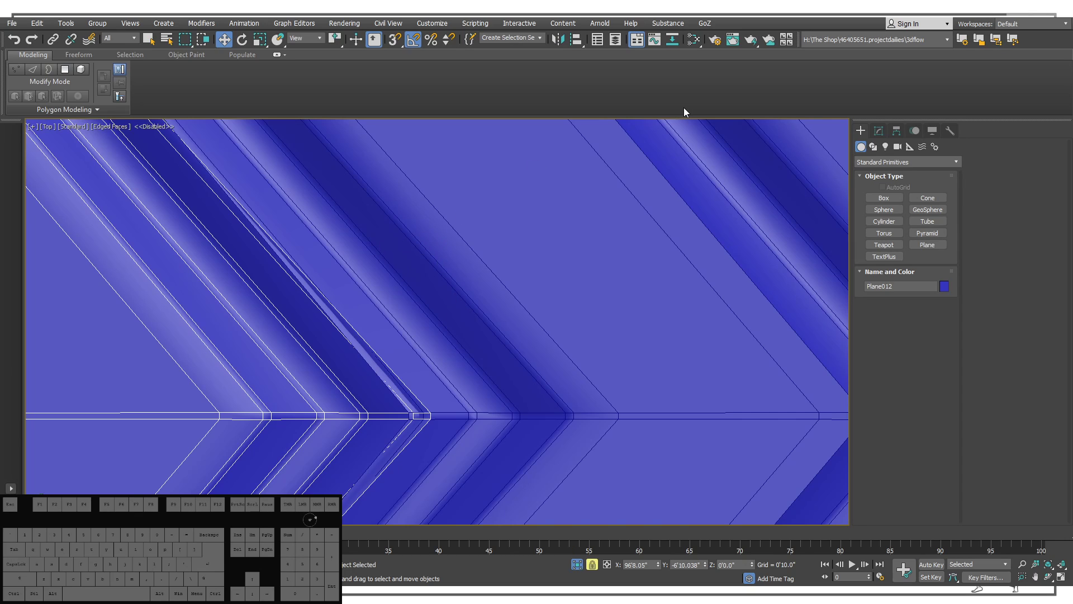
key(BackSpace)
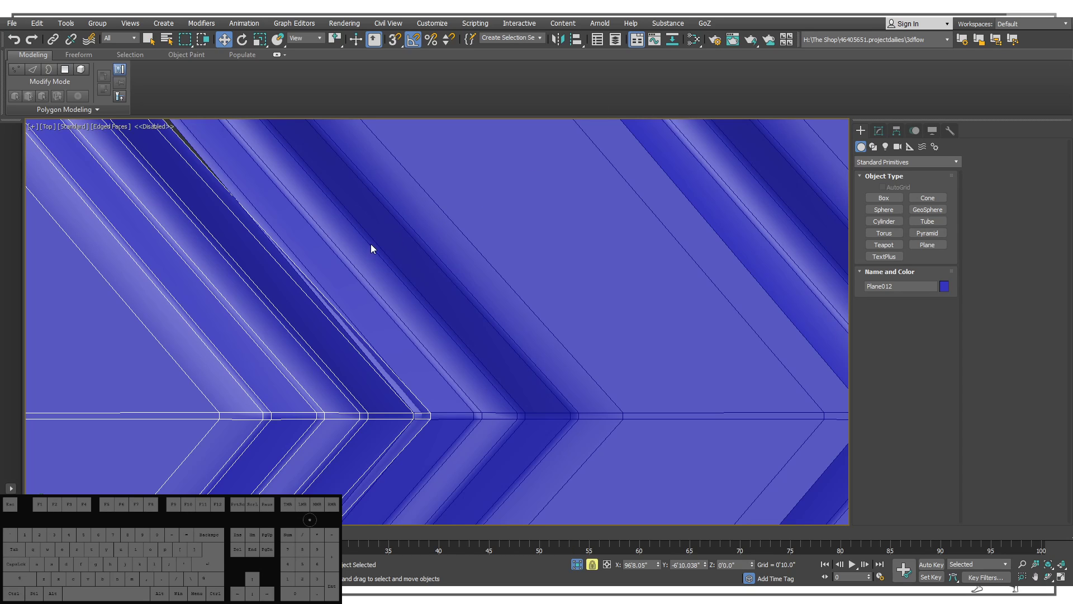
click(428, 198)
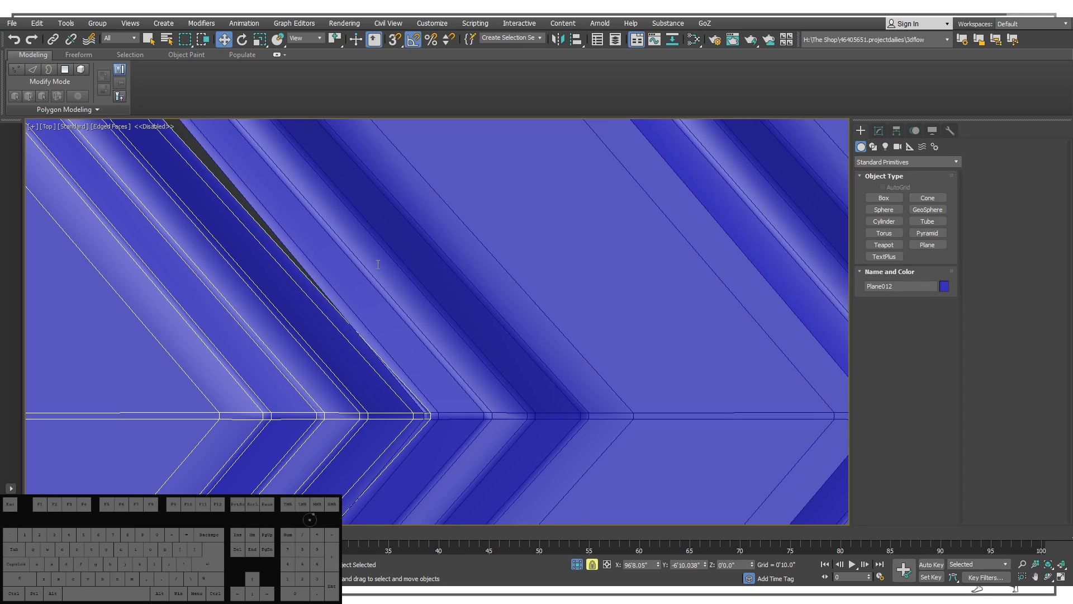
click(397, 245)
key(Right)
key(Right)
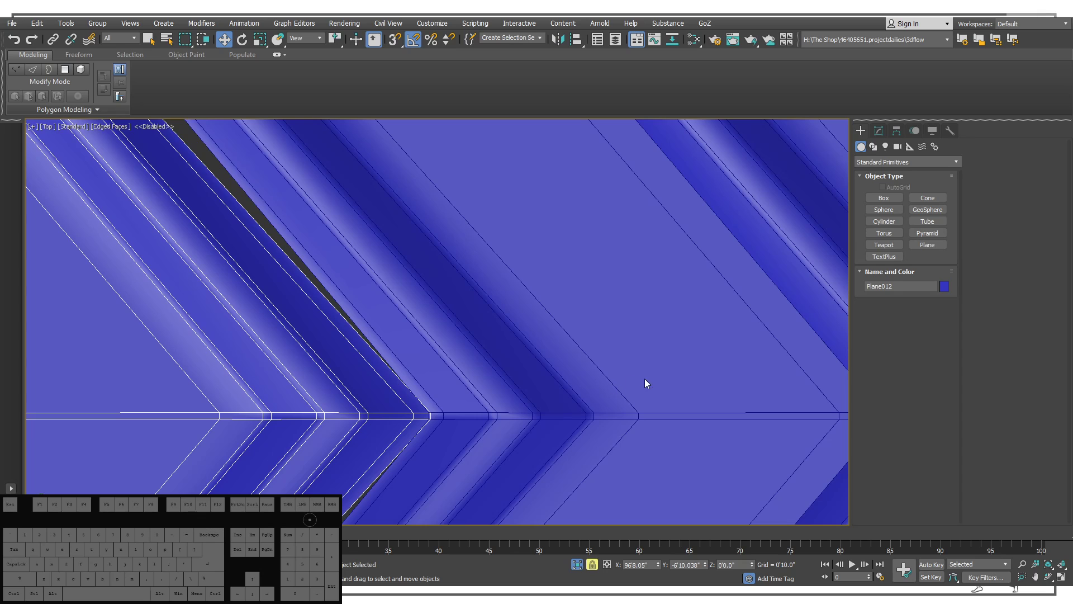
scroll(342, 378, down, 8)
Examine the seams between the arrayed tread segments and clear the selection.
middle_drag(352, 375, 378, 280)
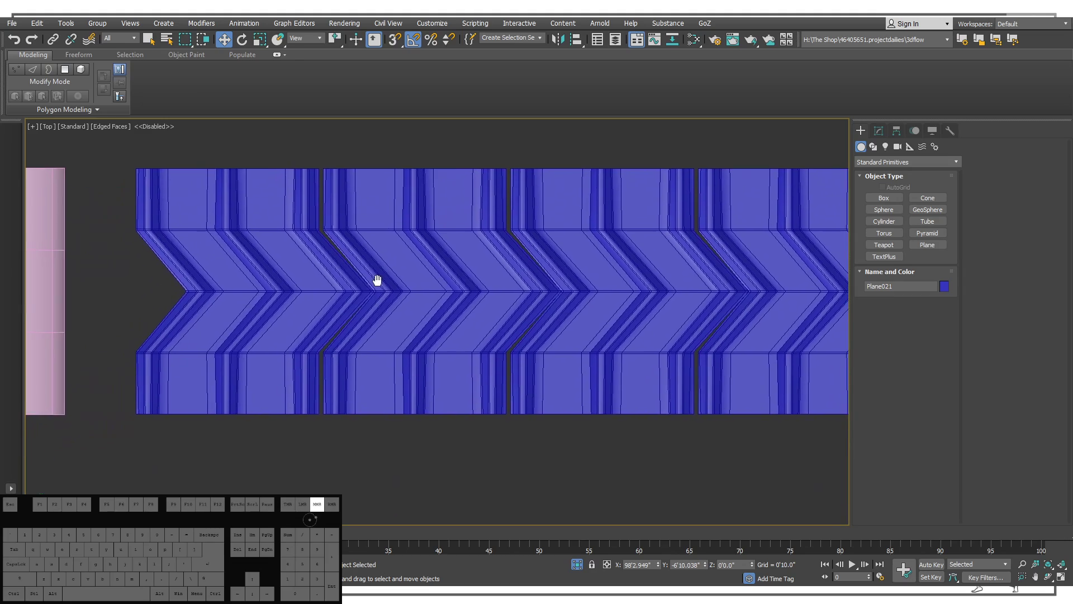
scroll(347, 280, up, 6)
click(277, 280)
scroll(617, 253, up, 3)
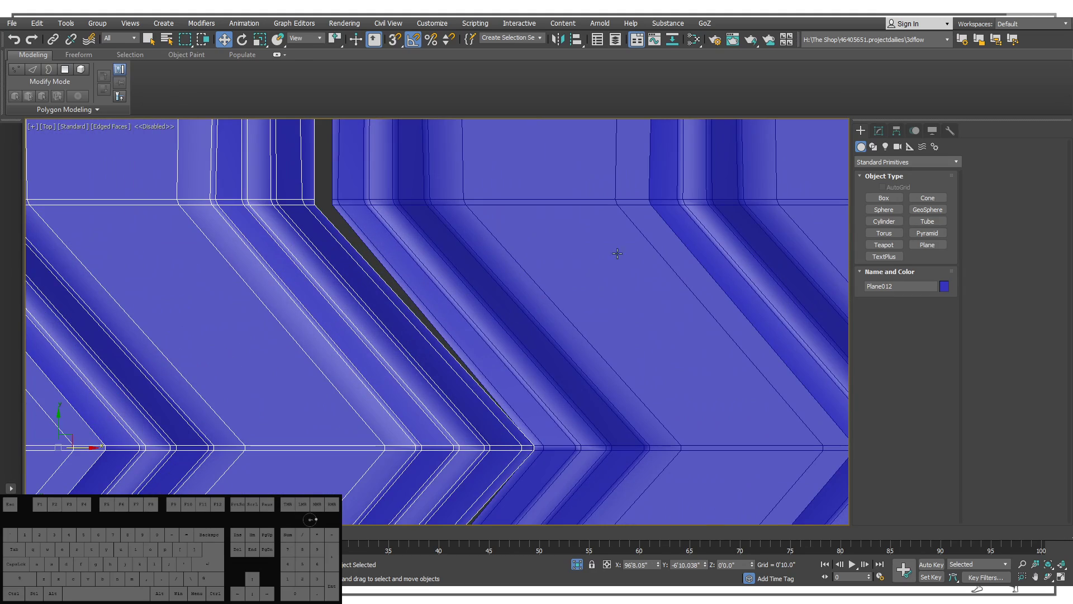
scroll(486, 268, down, 6)
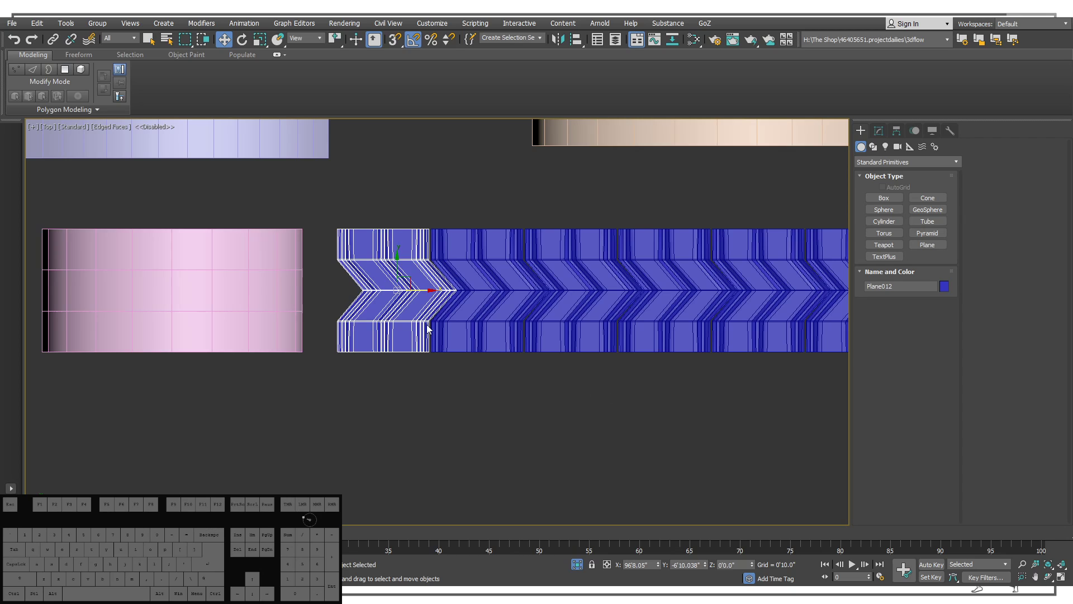
middle_drag(427, 325, 321, 329)
click(392, 324)
scroll(392, 323, down, 6)
key(ctrl+z)
click(420, 371)
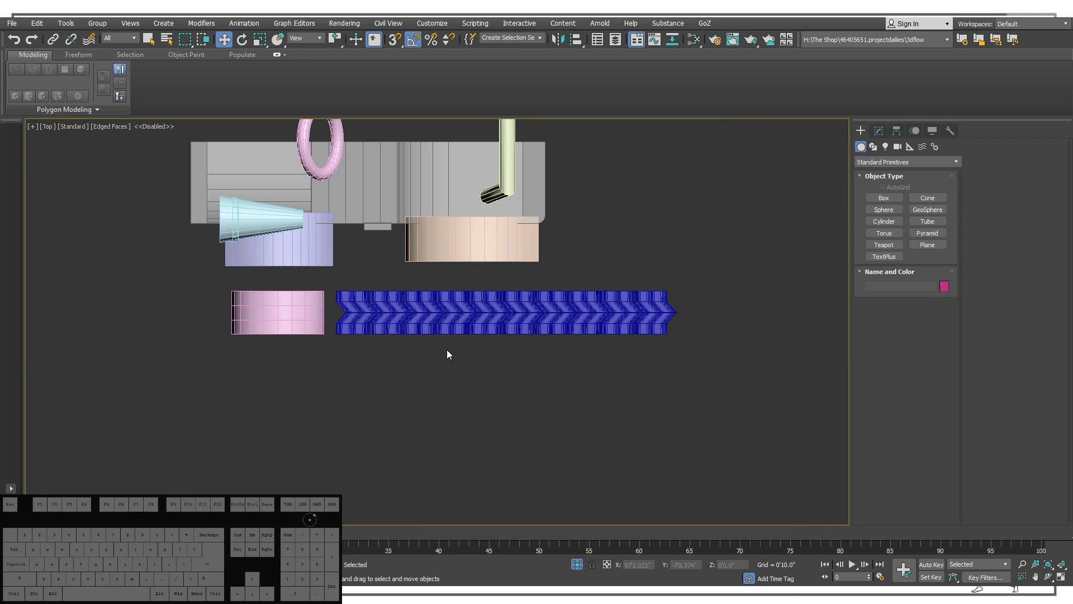
Check the individual tread pieces along the row by selecting them one after another up to the last one.
scroll(380, 310, up, 2)
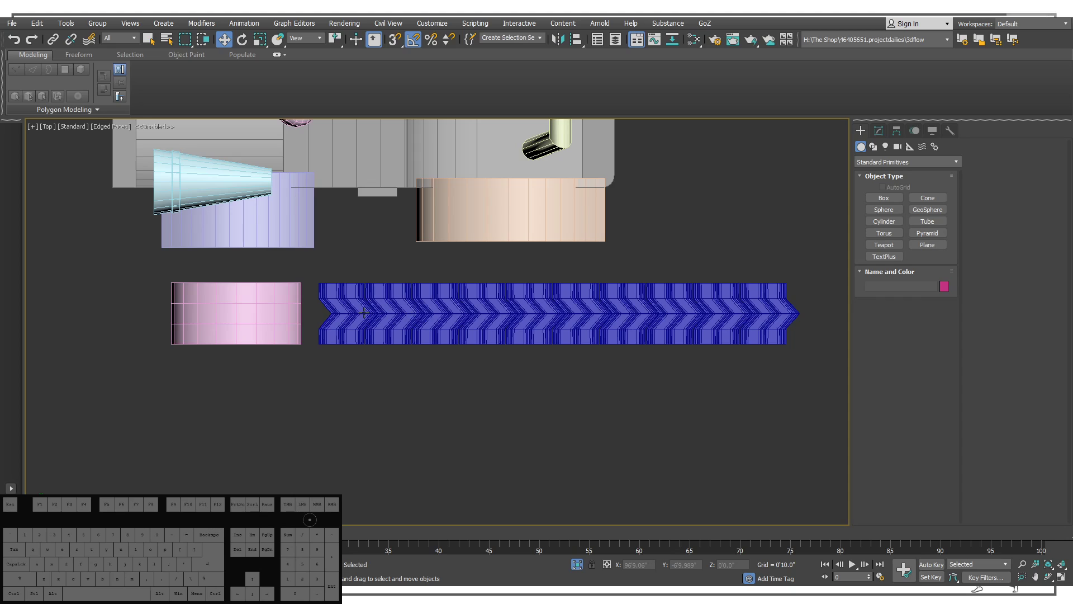
click(351, 314)
click(389, 312)
click(433, 309)
click(476, 305)
click(517, 301)
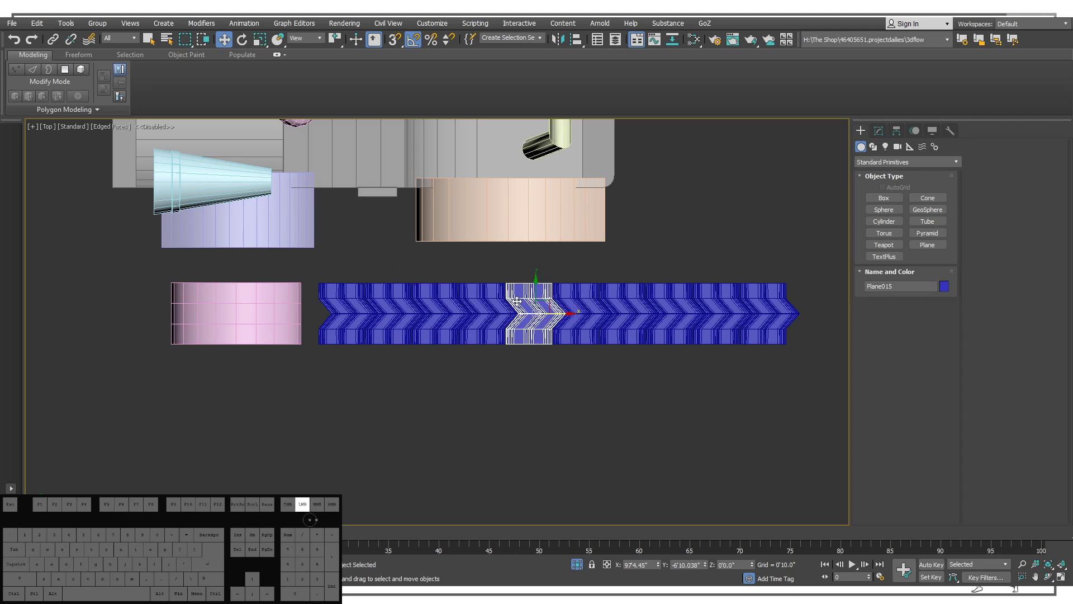
click(560, 301)
click(606, 300)
click(668, 298)
click(717, 295)
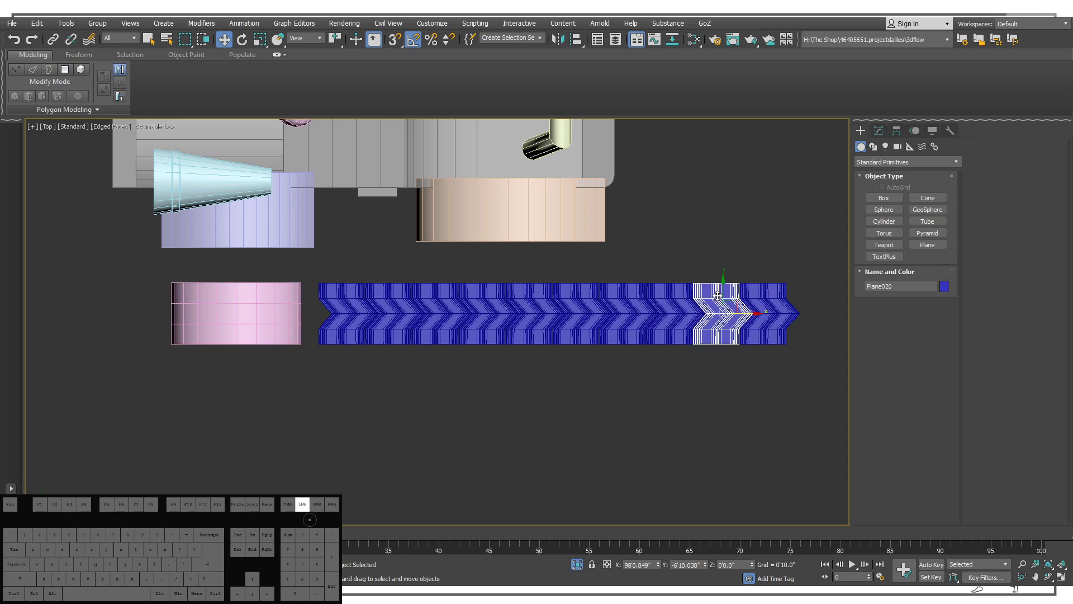
click(755, 296)
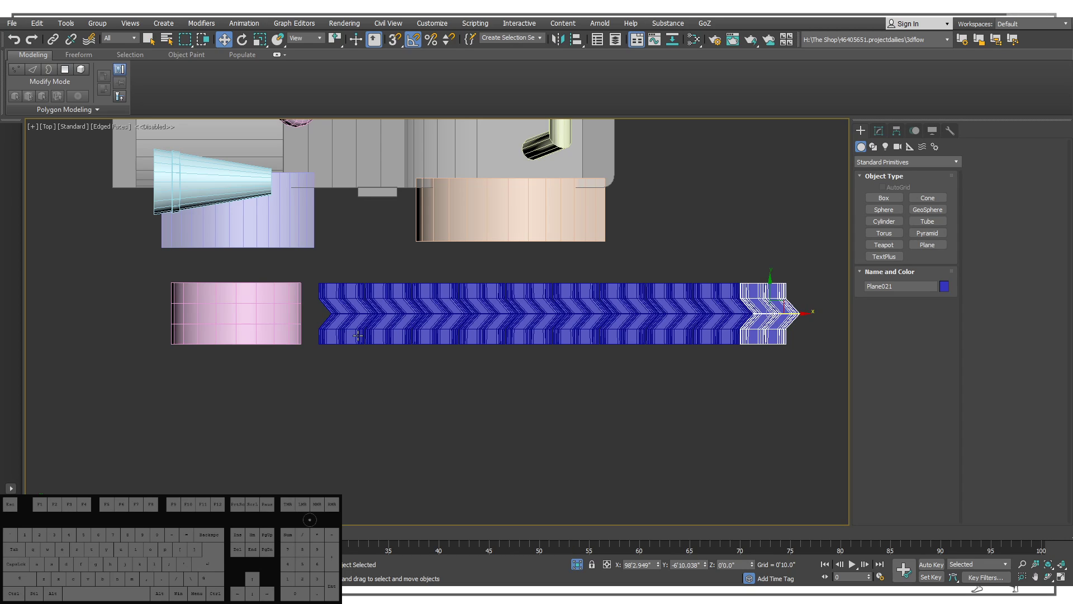
Select the first tread segment in the row and examine its seam with the neighbouring segment.
mouse_move(343, 360)
alt+middle_down()
mouse_move(354, 292)
mouse_move(342, 313)
mouse_move(345, 357)
alt+middle_up()
scroll(333, 317, up, 6)
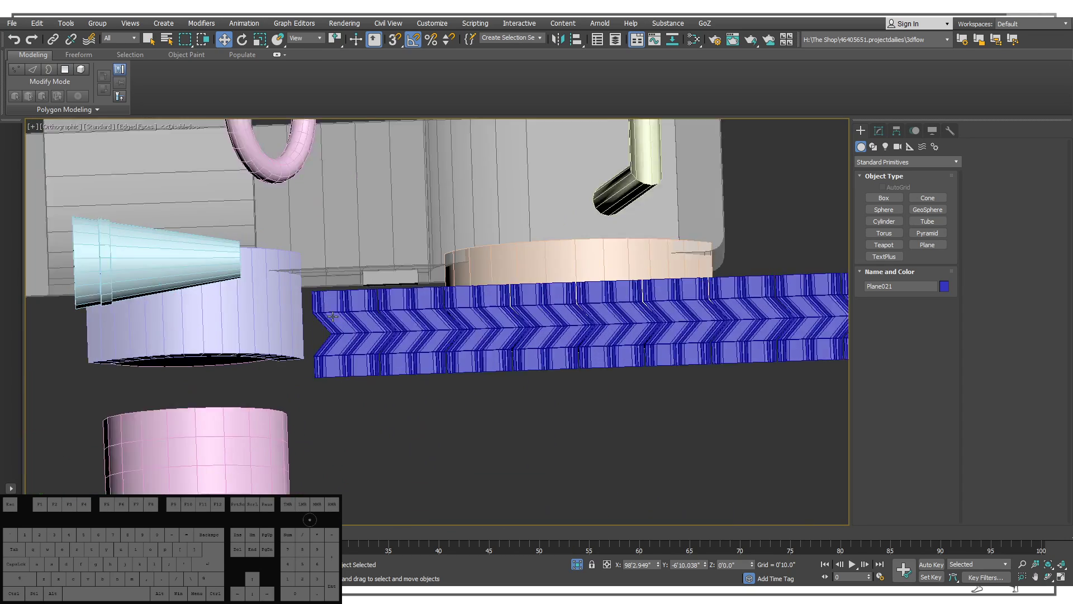
click(354, 334)
middle_drag(482, 318, 358, 301)
middle_drag(357, 301, 344, 334)
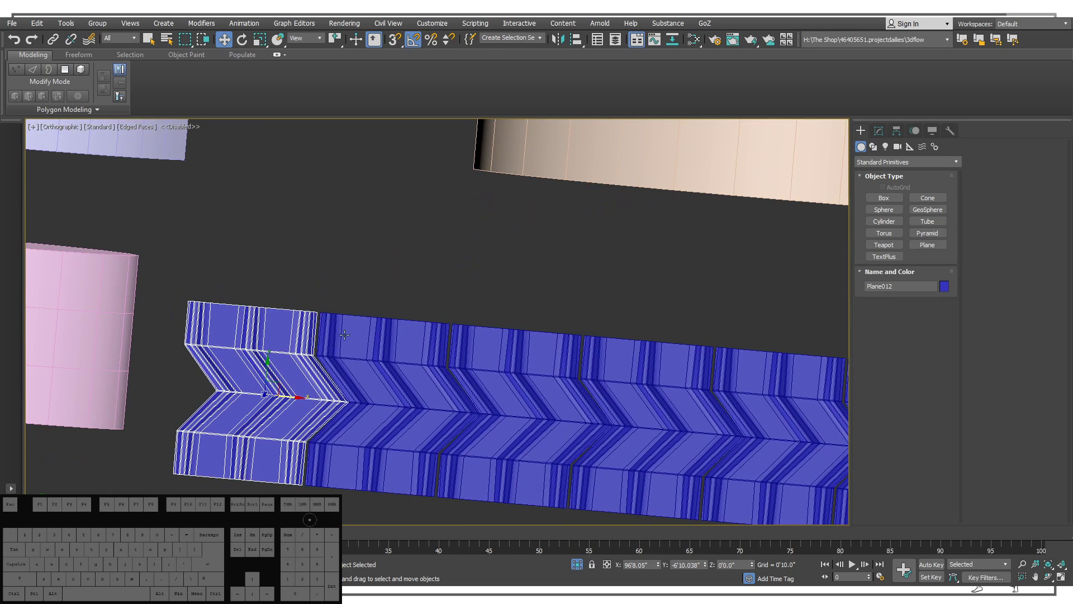
scroll(639, 253, down, 10)
alt+middle_drag(639, 253, 653, 314)
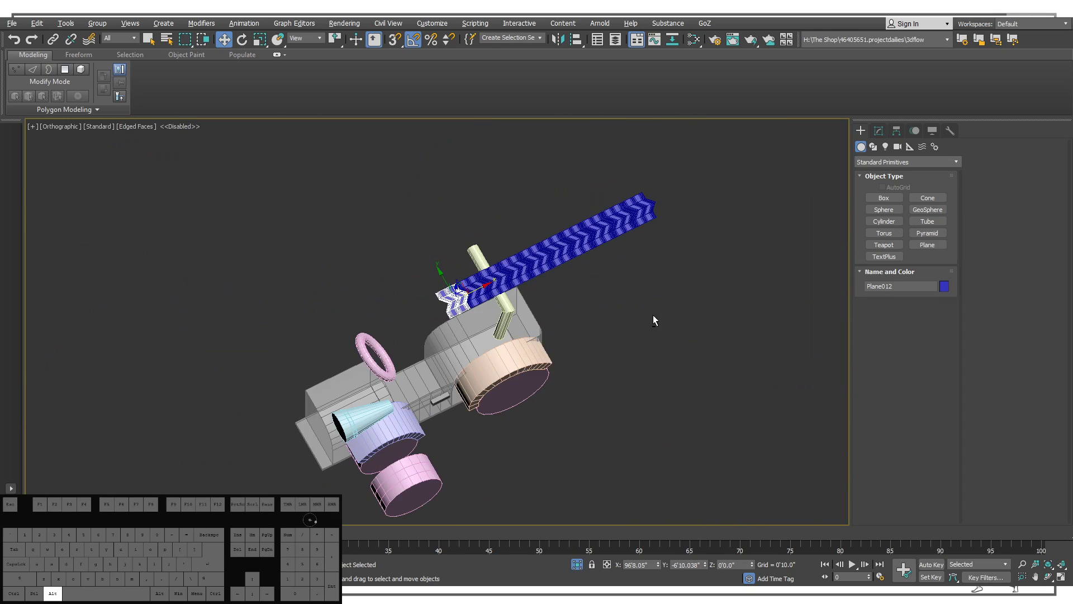
Remove the TurboSmooth modifier from all tread segments in the row, leaving the first segment selected as an Editable Poly.
click(878, 131)
click(898, 188)
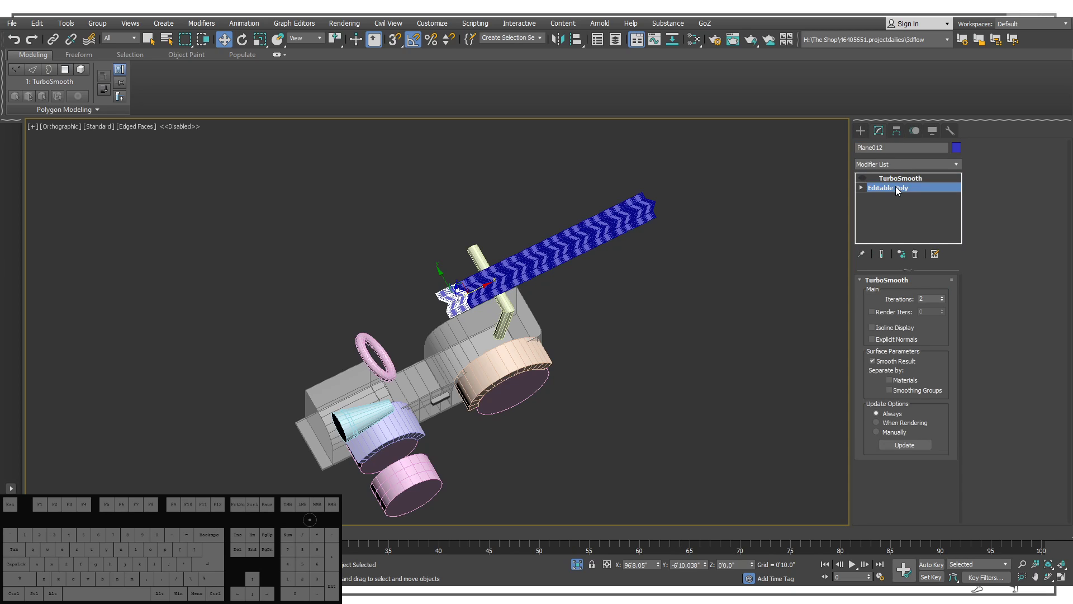
alt+middle_drag(551, 283, 600, 221)
drag(412, 211, 559, 364)
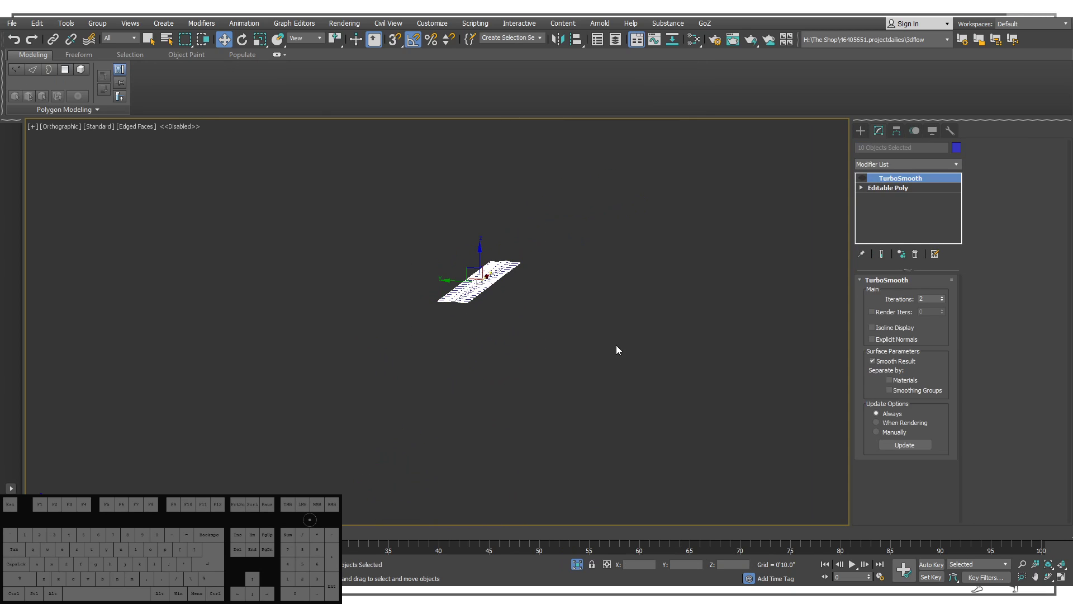
alt+middle_drag(750, 437, 511, 320)
click(374, 294)
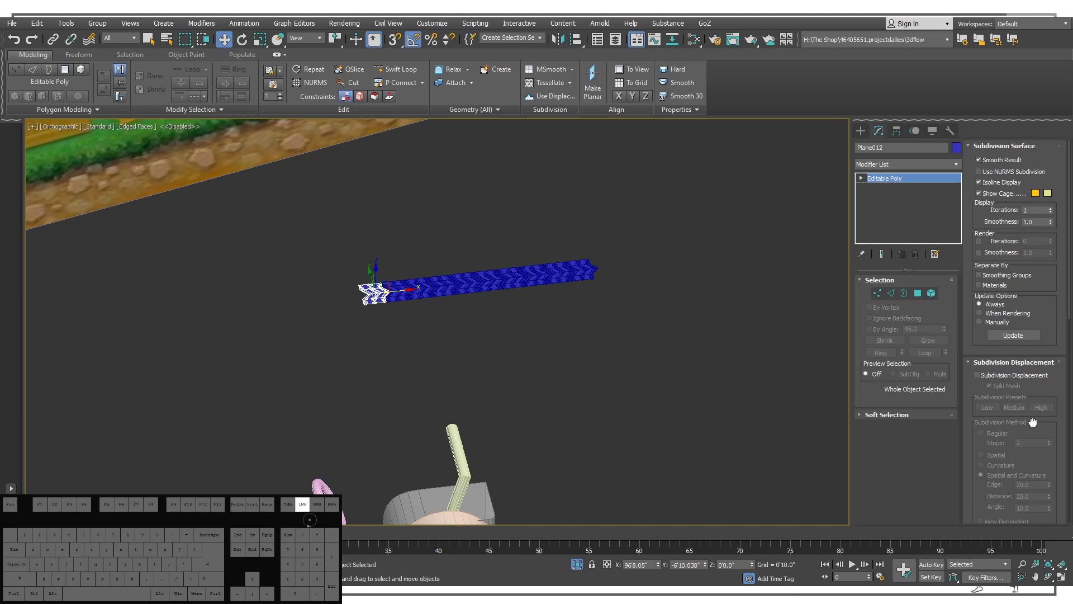
Attach the nine remaining tread segments to the first one to form a single strip object.
scroll(1003, 436, down, 5)
click(993, 451)
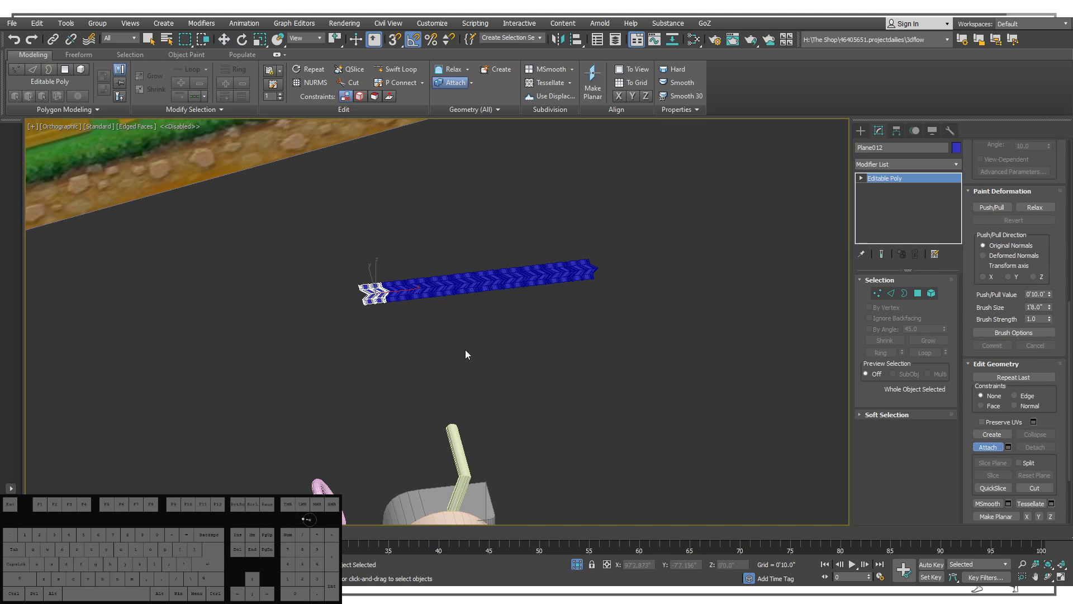
click(397, 293)
click(422, 292)
click(448, 293)
click(489, 283)
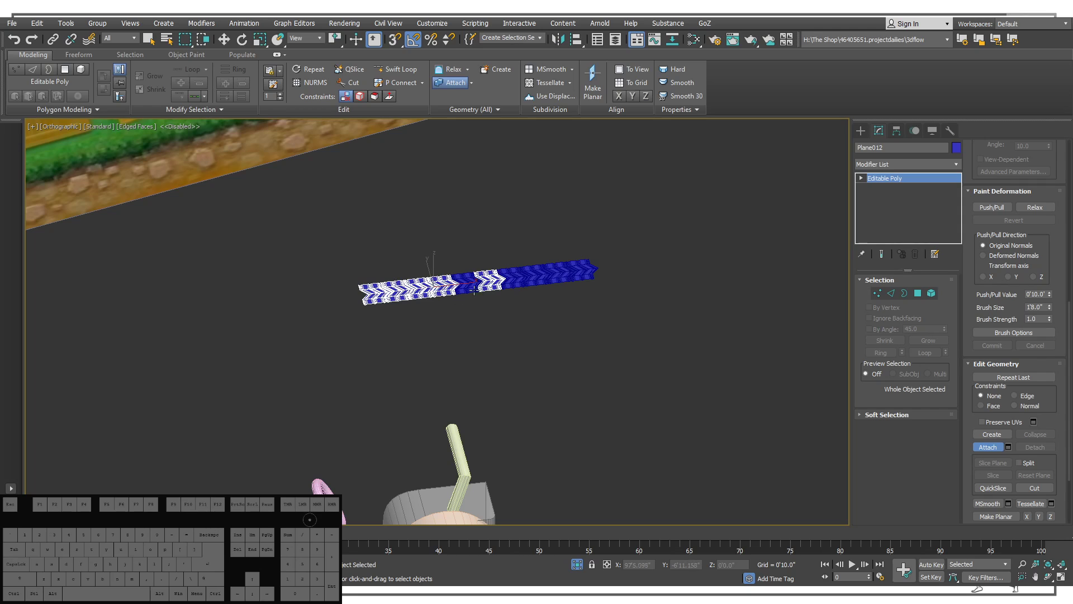
click(467, 286)
click(535, 277)
click(512, 279)
click(580, 272)
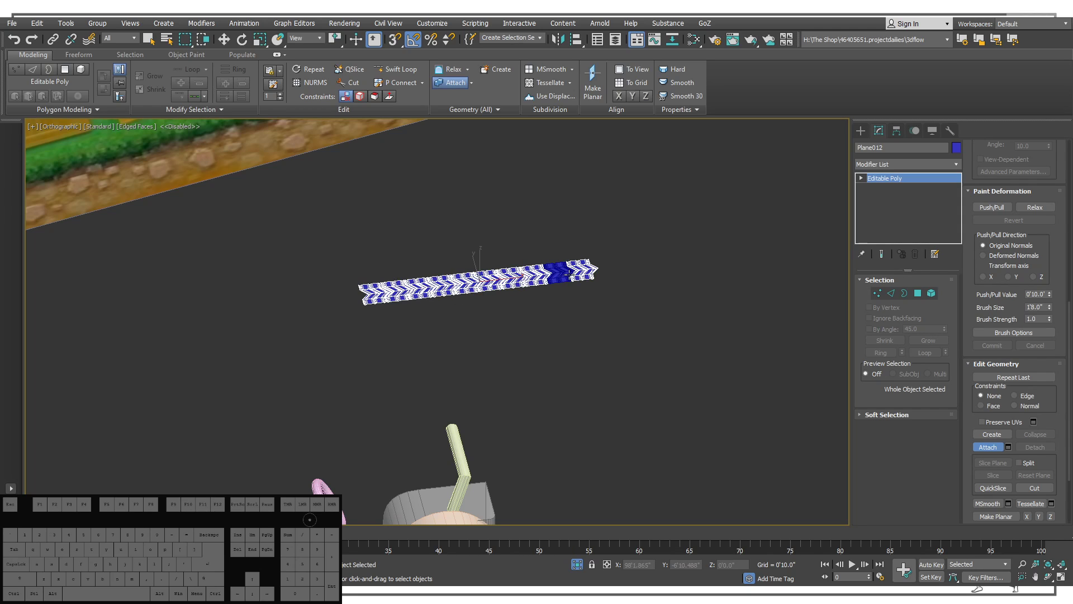
click(569, 274)
Apply a Bend modifier to the combined tread strip.
alt+middle_drag(503, 280, 571, 239)
scroll(474, 263, down, 1)
scroll(484, 279, up, 4)
scroll(484, 279, down, 2)
click(891, 165)
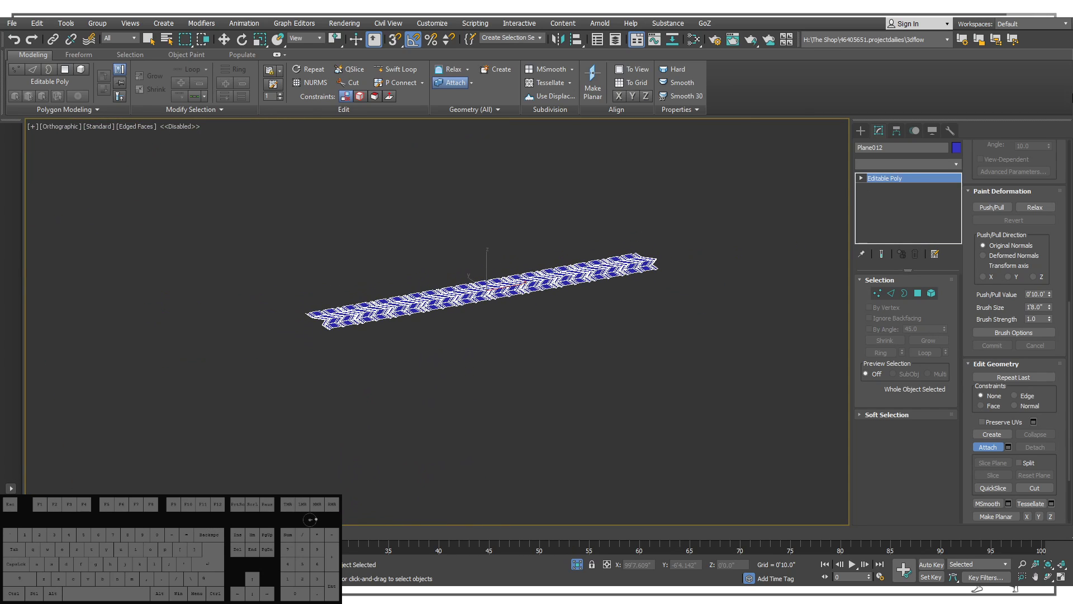
text(bend)
key(Return)
key(w)
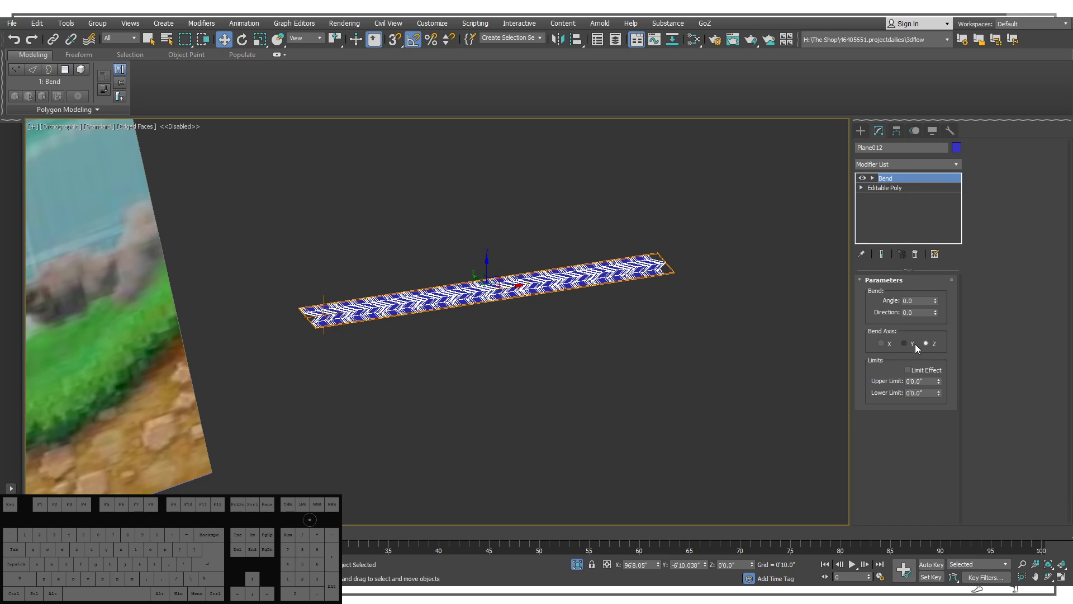
Try the different bend axes, then bend the strip along X with an angle of 90.
drag(935, 300, 935, 282)
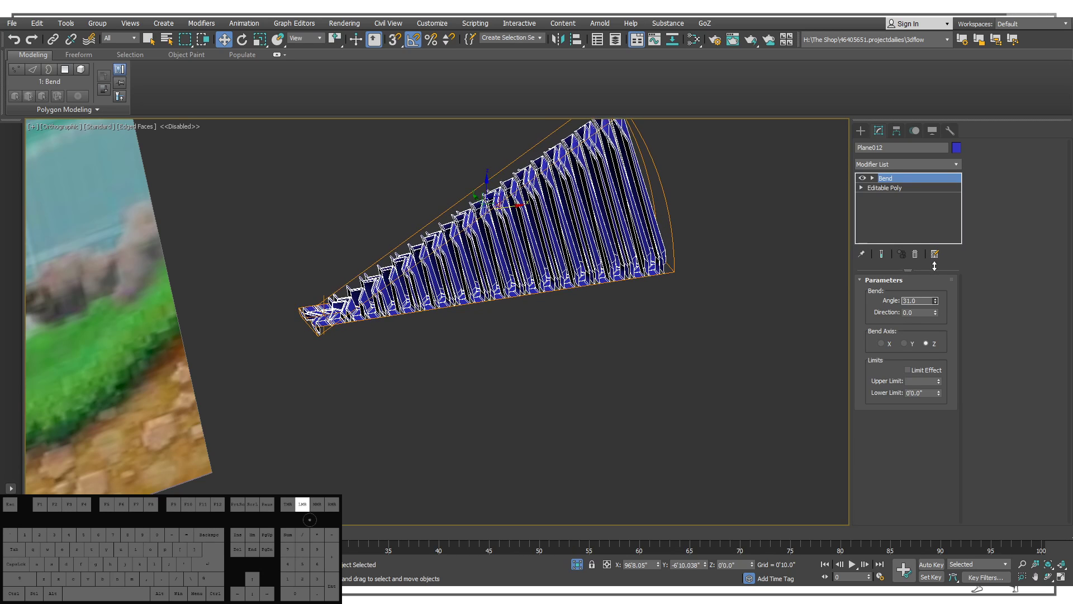
click(905, 343)
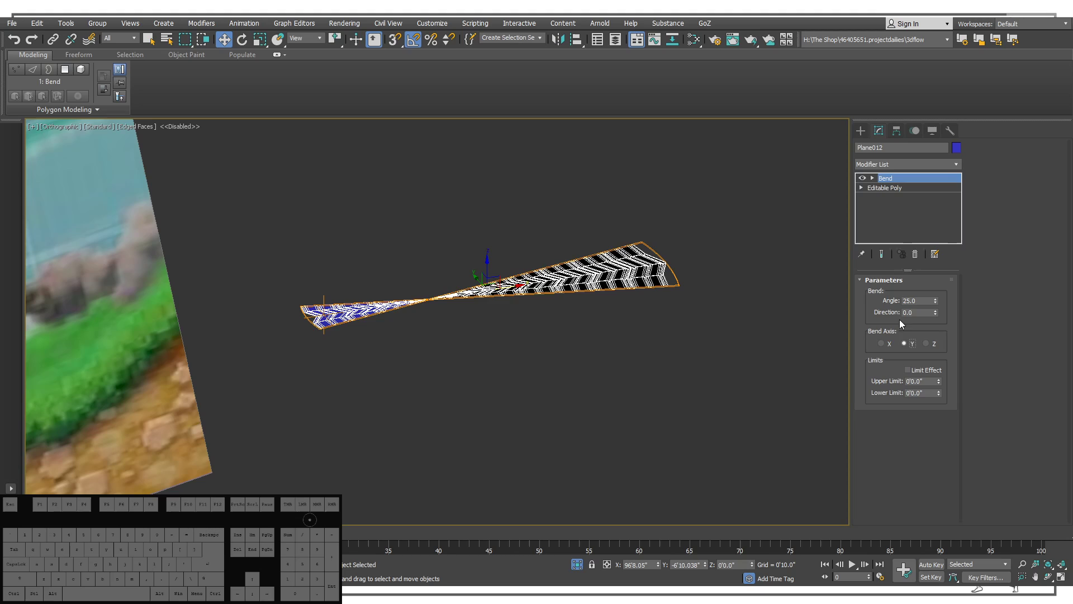
click(885, 344)
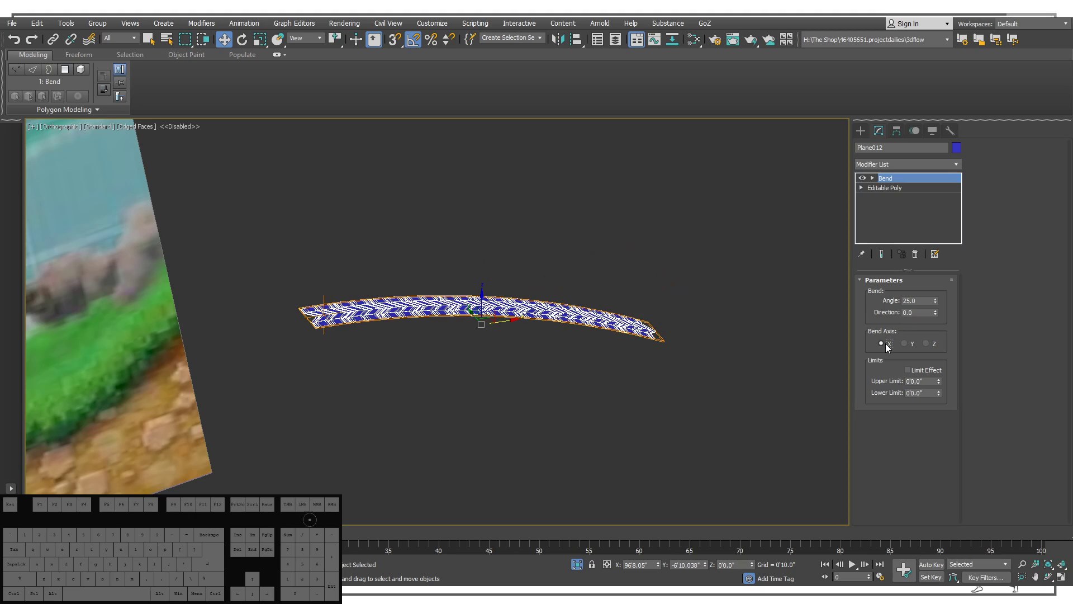
click(921, 301)
text(90)
key(Return)
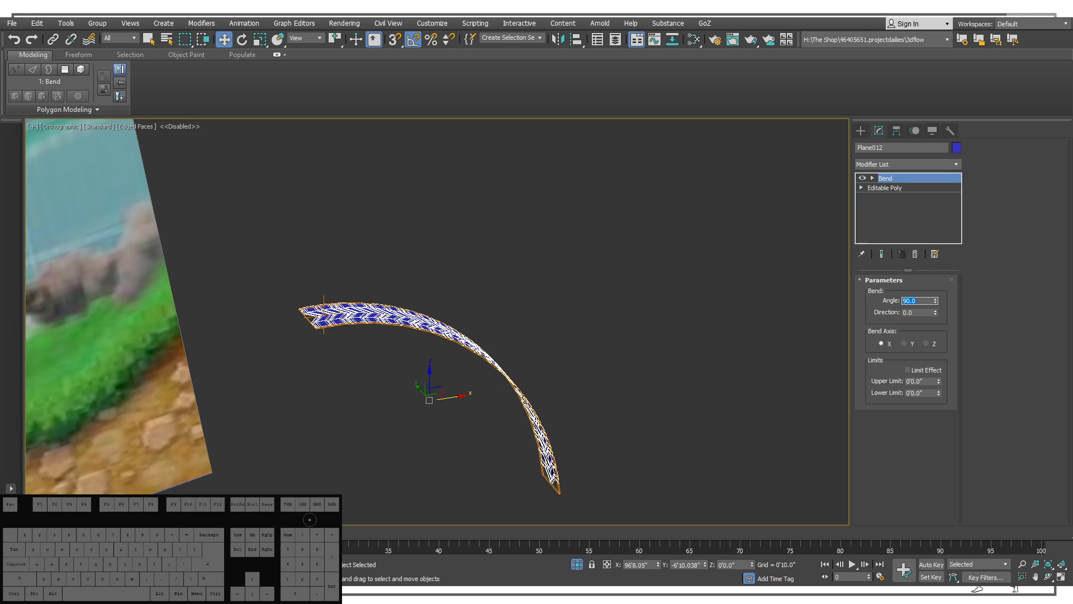
Try a bend direction of 180, set the direction to 360, and undo a further change to it.
click(922, 312)
text(180)
key(Return)
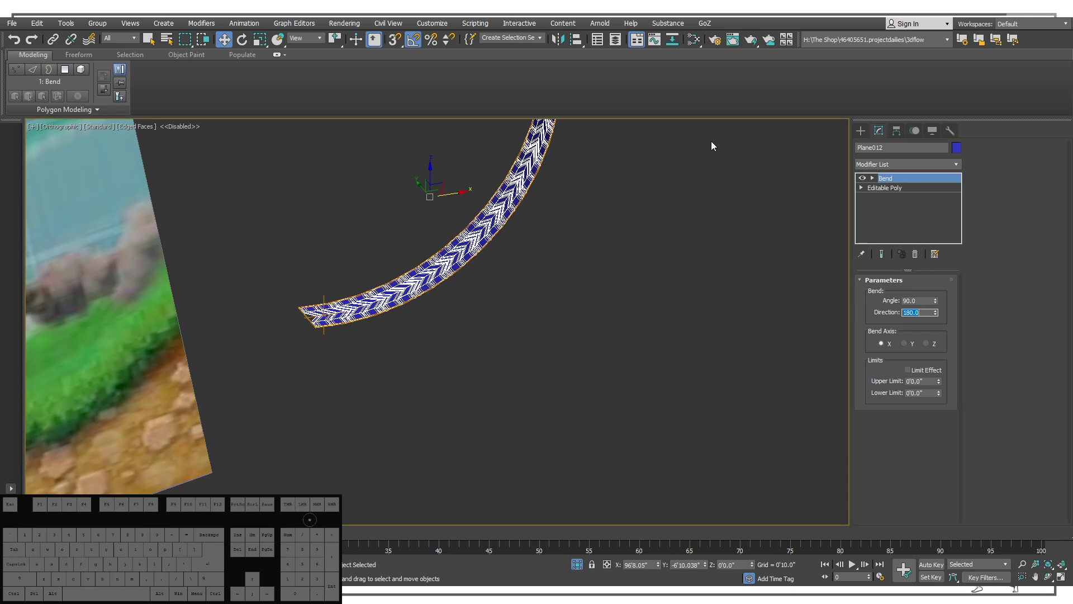
text(360)
key(Return)
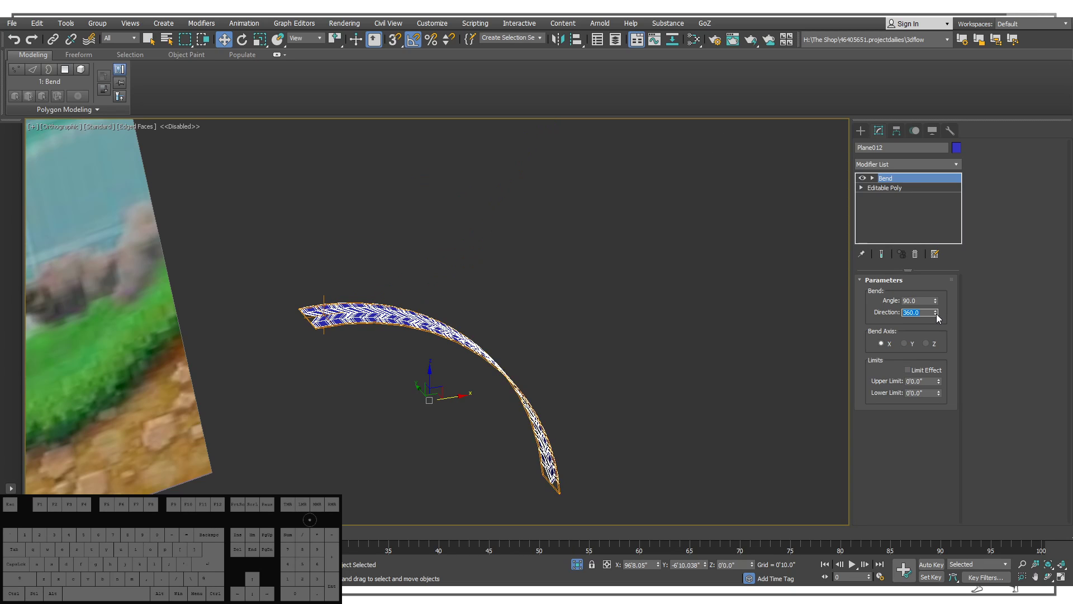
drag(937, 314, 950, 127)
key(ctrl+z)
Increase the bend angle to 370 to curl the tread strip into a closed ring.
drag(935, 301, 942, 561)
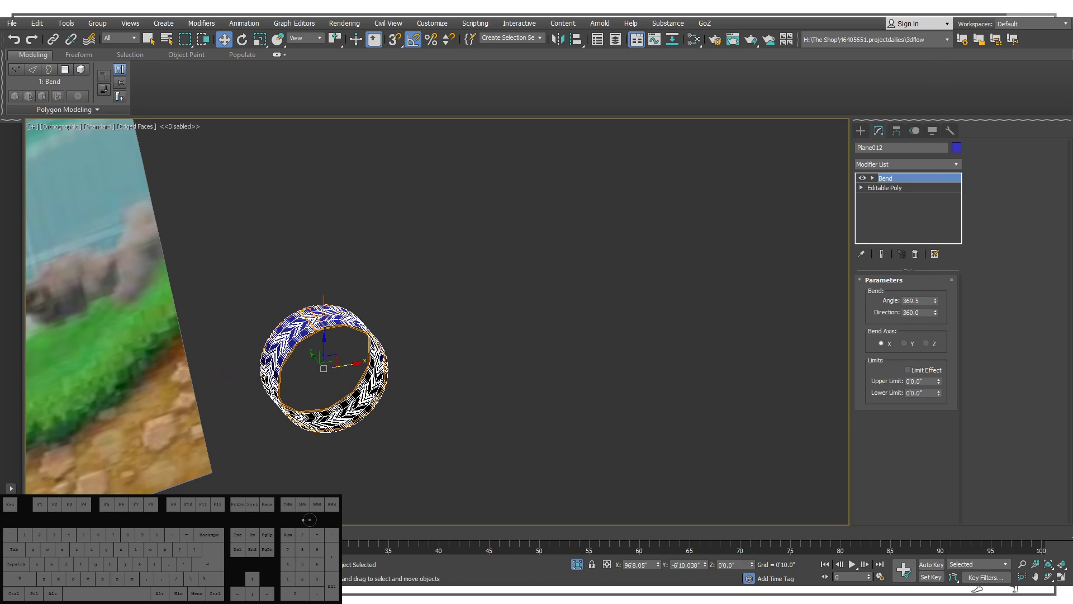
alt+middle_drag(378, 360, 247, 280)
scroll(242, 280, up, 5)
alt+middle_drag(248, 280, 425, 275)
drag(935, 302, 932, 301)
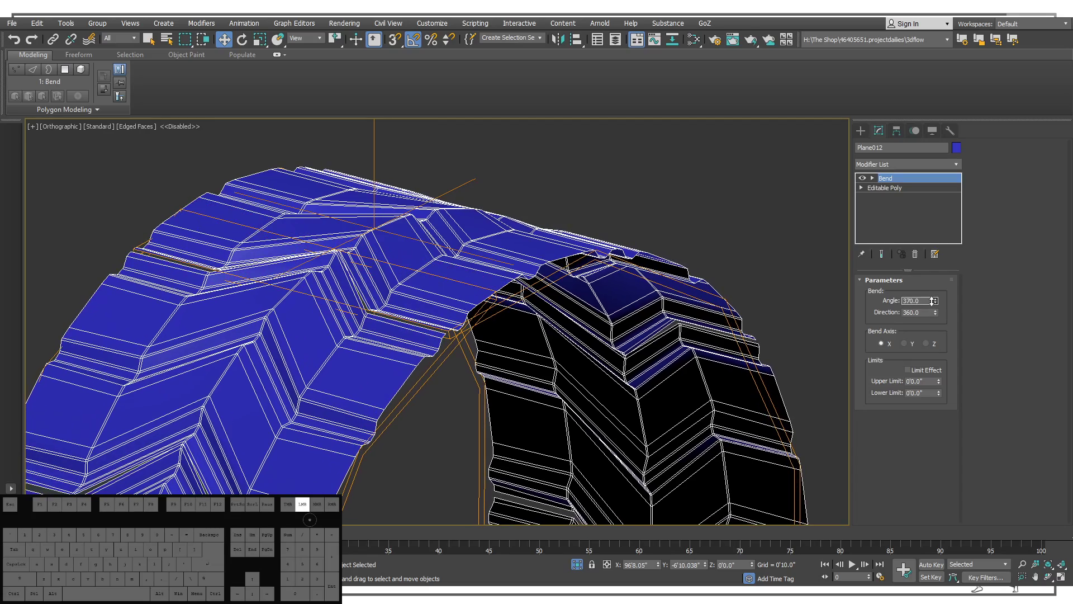
Examine the curled tire tread in shaded view without edged faces, then reselect it.
scroll(730, 310, down, 3)
alt+middle_drag(729, 310, 706, 299)
click(736, 270)
scroll(708, 292, down, 3)
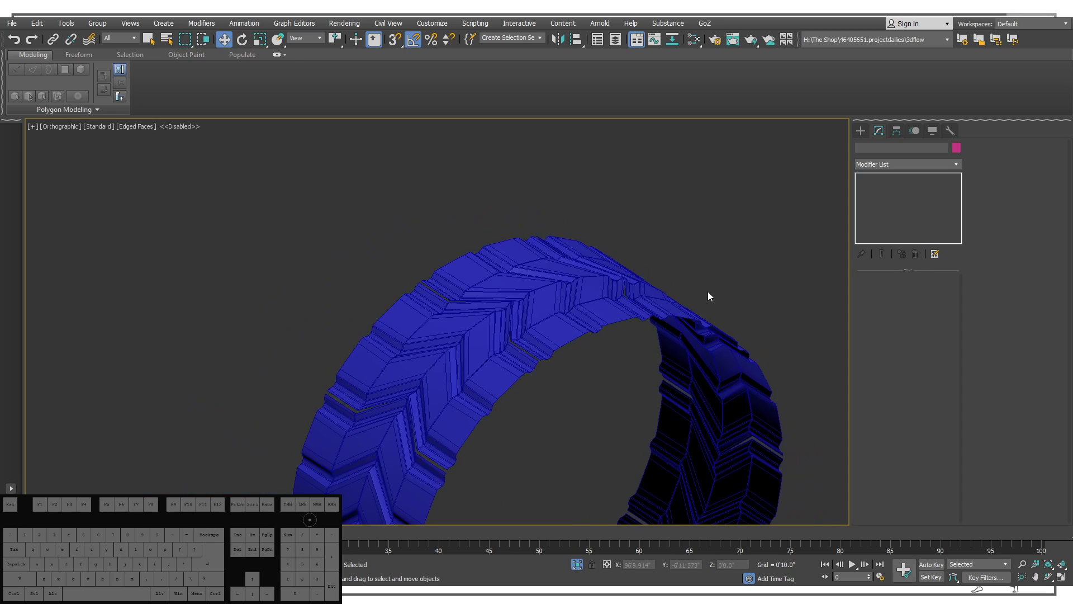
scroll(690, 306, down, 5)
key(F4)
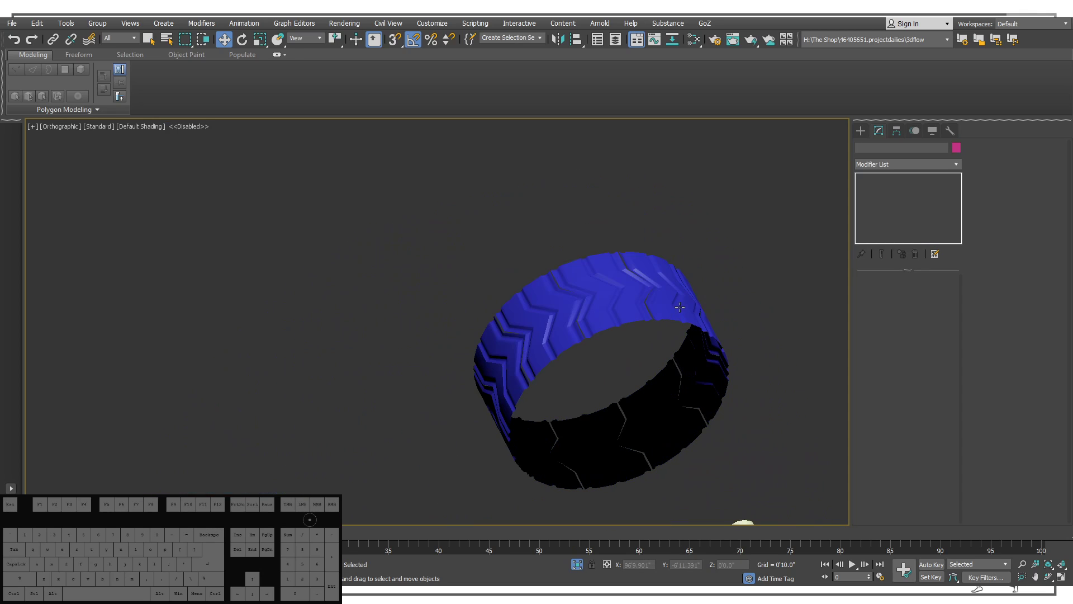
key(F3)
key(F3)
alt+middle_drag(631, 298, 656, 372)
click(557, 286)
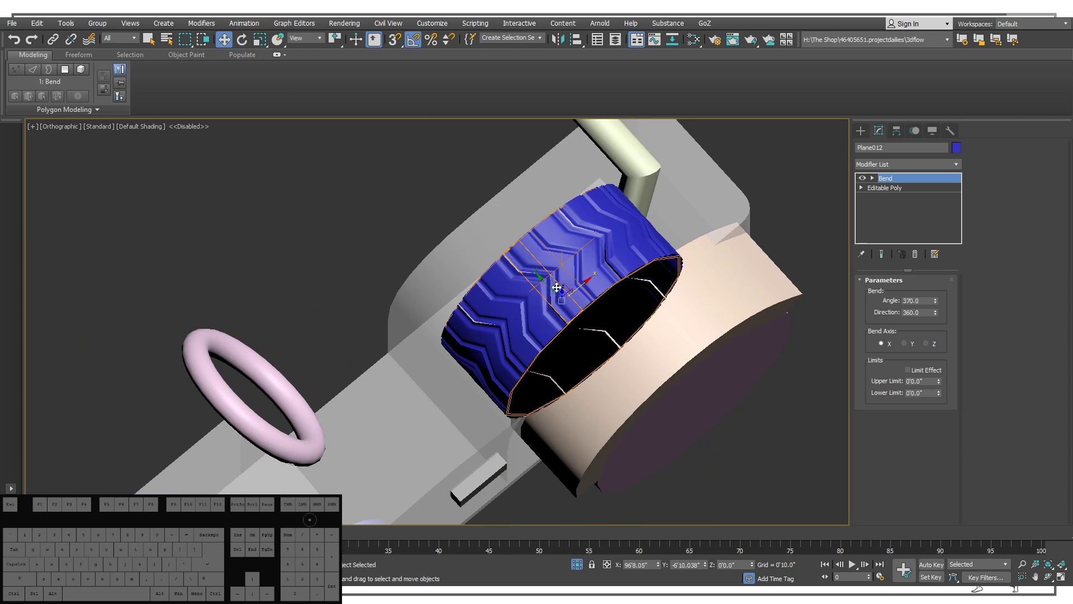
Go to the Editable Poly level beneath the Bend modifier and examine the gaps between the flat strip's segments.
click(900, 189)
alt+middle_drag(548, 347, 548, 296)
middle_drag(548, 296, 529, 313)
scroll(447, 285, up, 1)
middle_drag(447, 285, 400, 311)
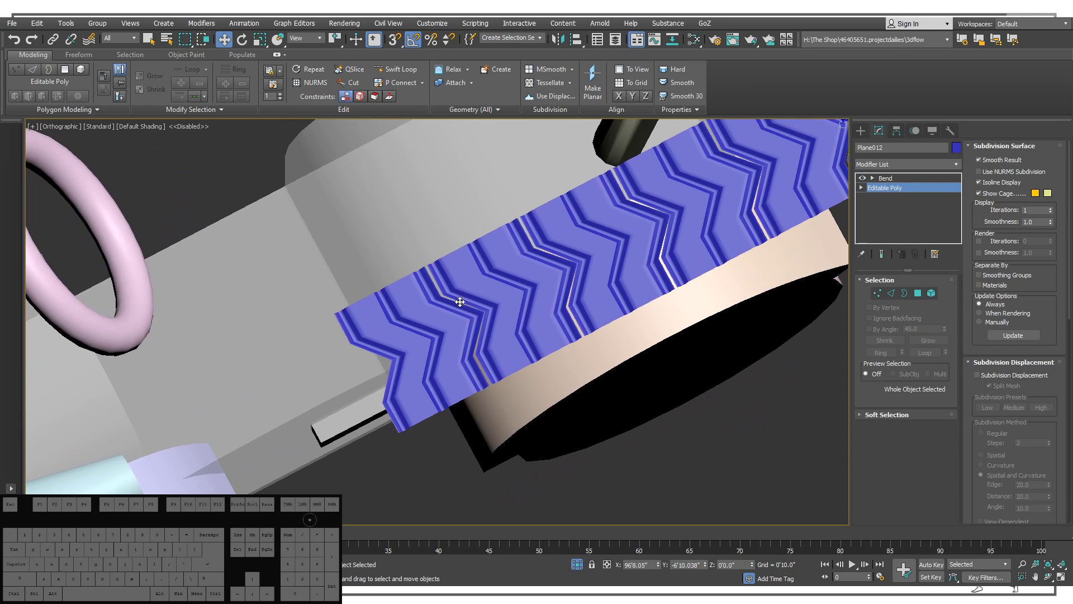
scroll(457, 334, up, 2)
key(F3)
key(F3)
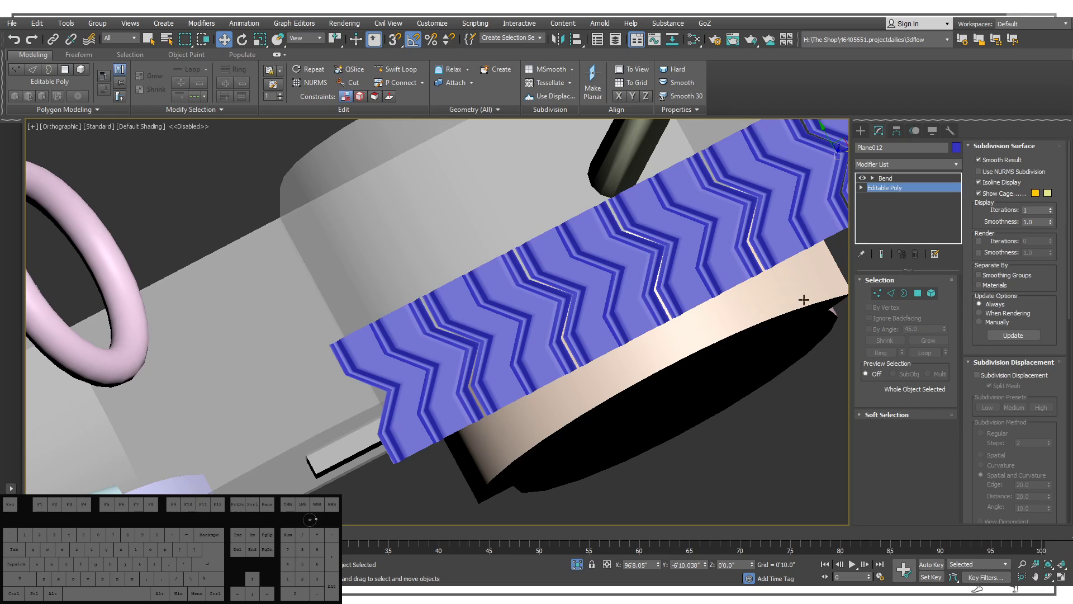
scroll(454, 338, up, 2)
scroll(455, 354, up, 4)
mouse_move(465, 287)
middle_down()
mouse_move(489, 278)
mouse_move(496, 316)
middle_up()
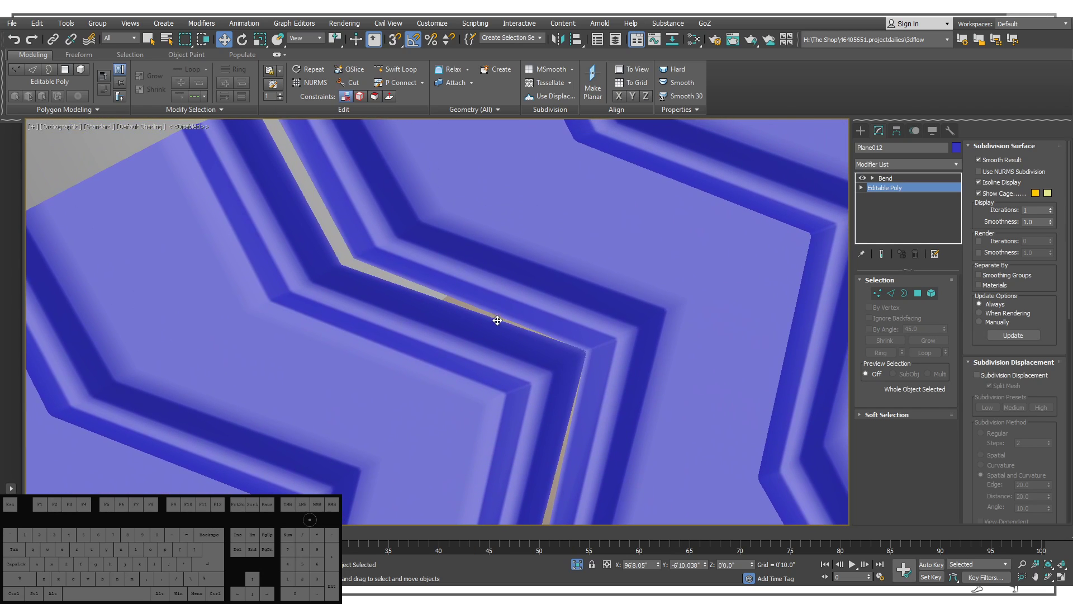
Select the border edges along one side of the gap between the first two tread segments.
click(890, 293)
double_click(331, 236)
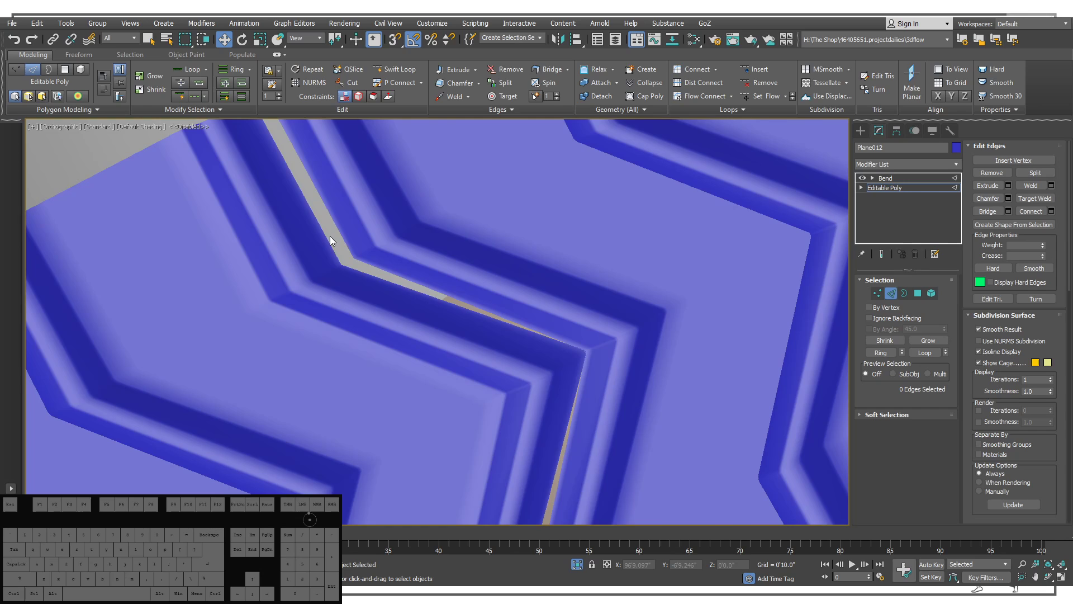
scroll(328, 239, up, 2)
middle_drag(328, 242, 338, 296)
scroll(337, 296, down, 5)
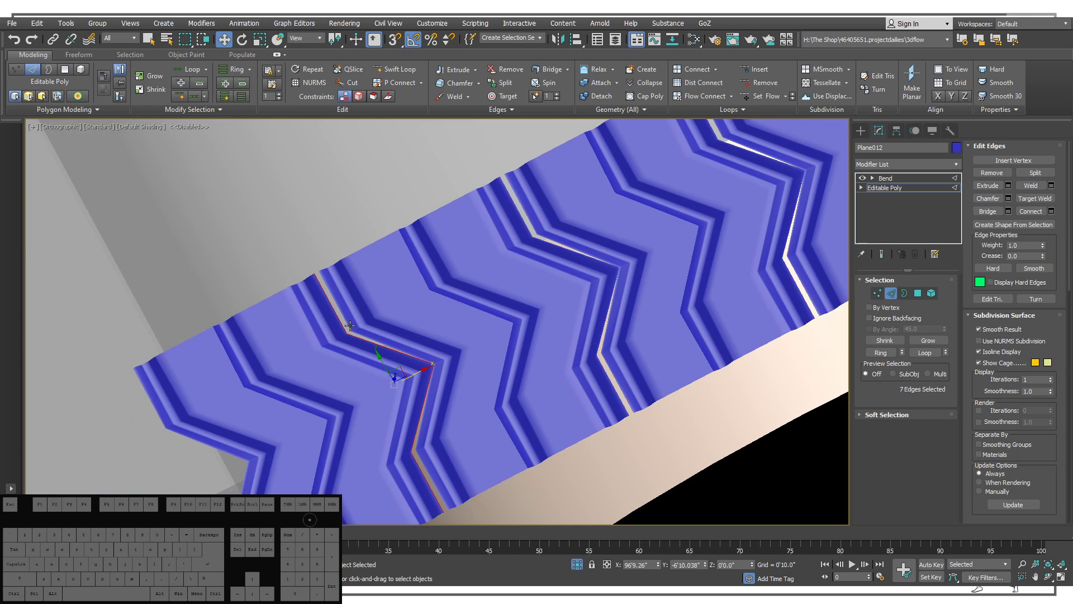
Try to close the gap between the first two segments by target welding one of its upper border edges.
click(502, 96)
scroll(330, 318, up, 6)
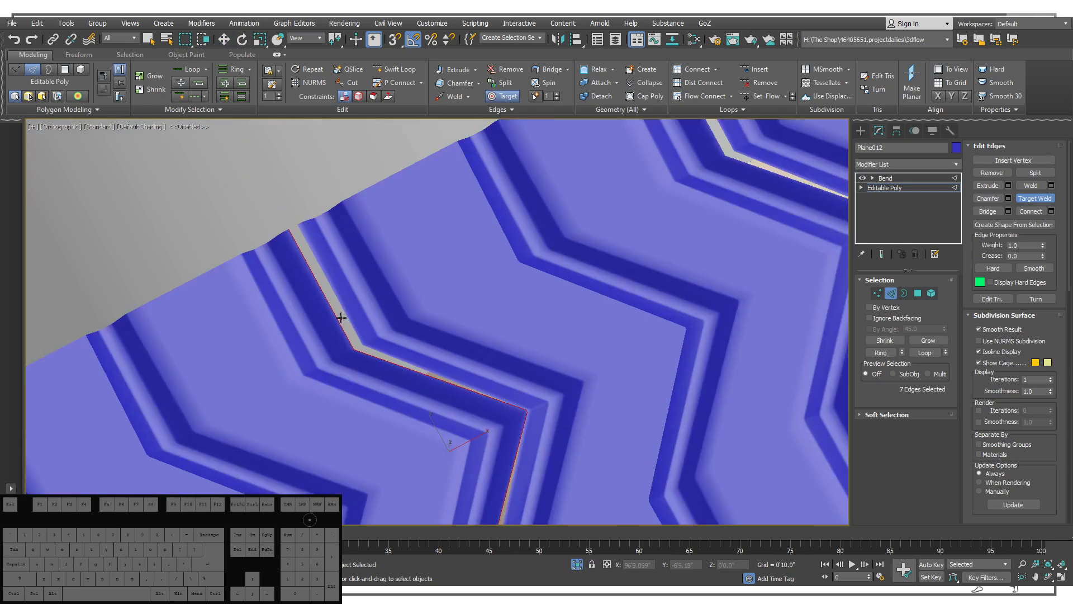
drag(312, 354, 383, 311)
scroll(378, 319, down, 4)
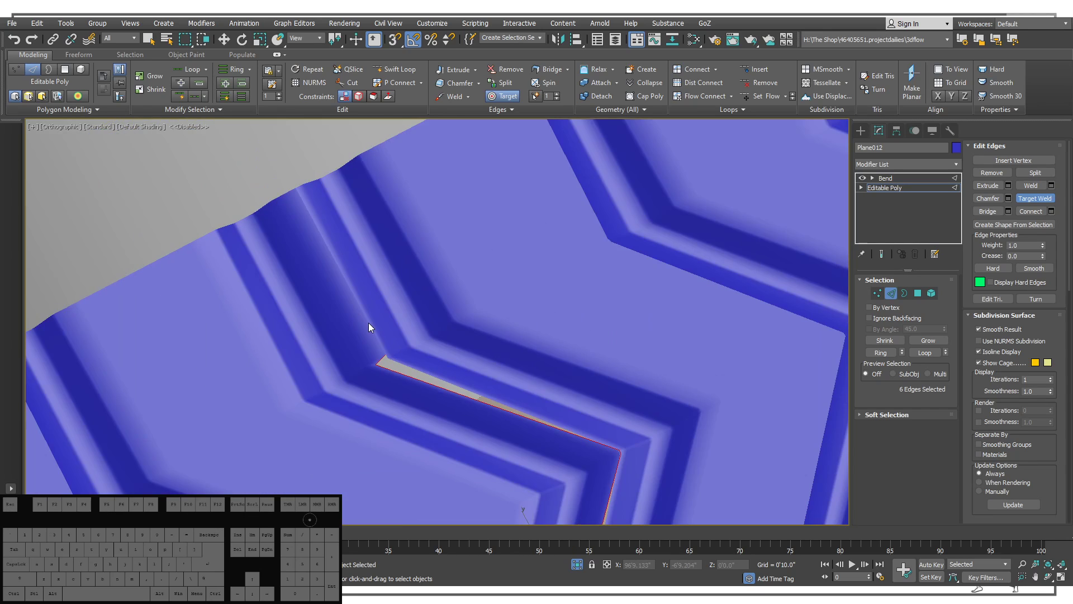
Switch to wireframe, leave Target Weld, and add the facing border edges across the gap to the edge selection.
key(F3)
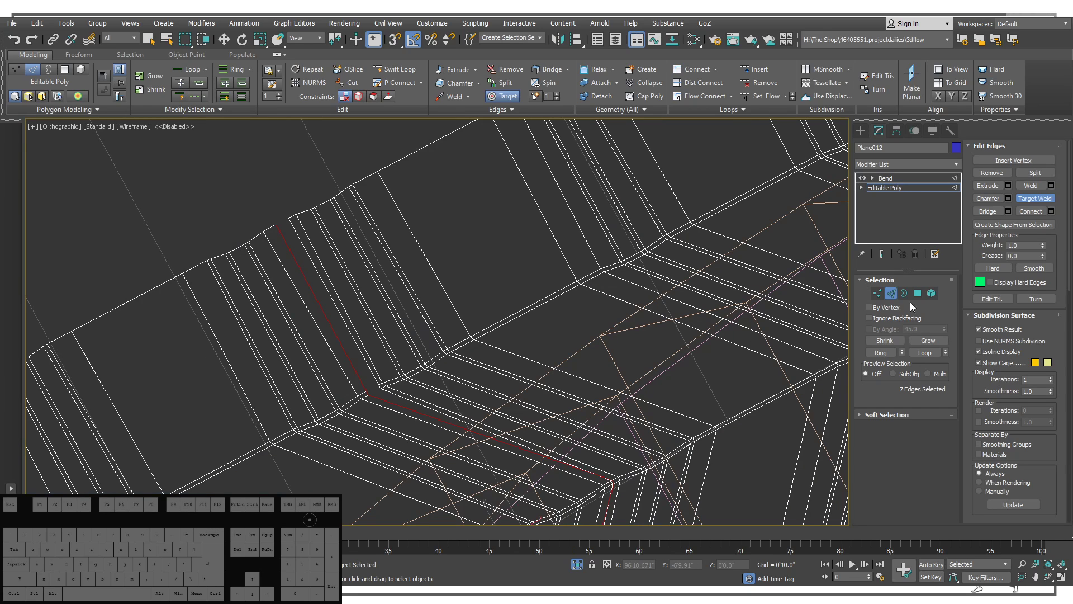
scroll(387, 437, up, 6)
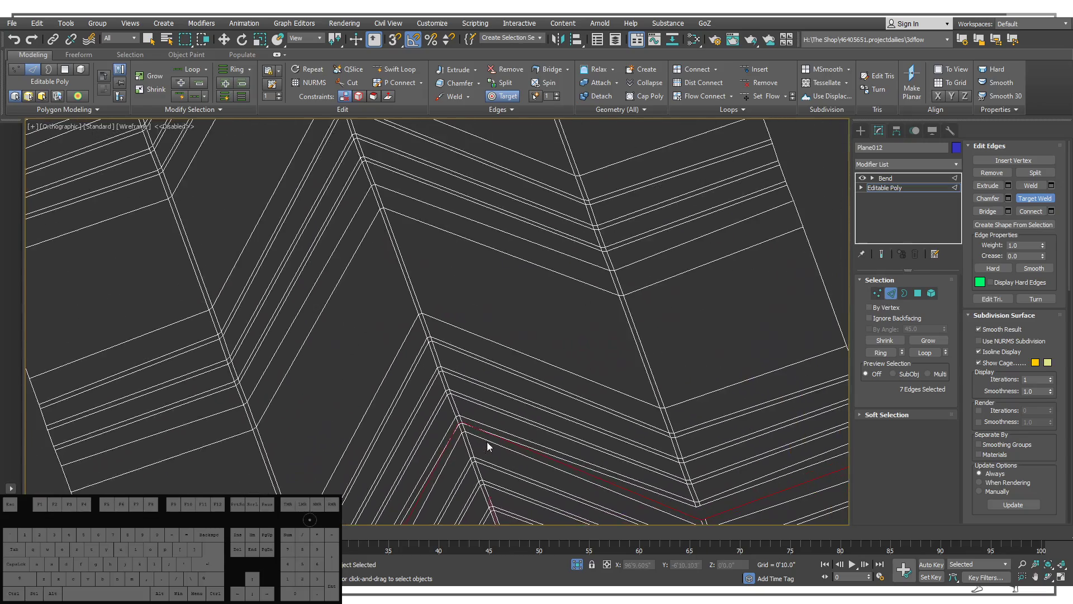
middle_drag(487, 441, 454, 260)
right_click(706, 312)
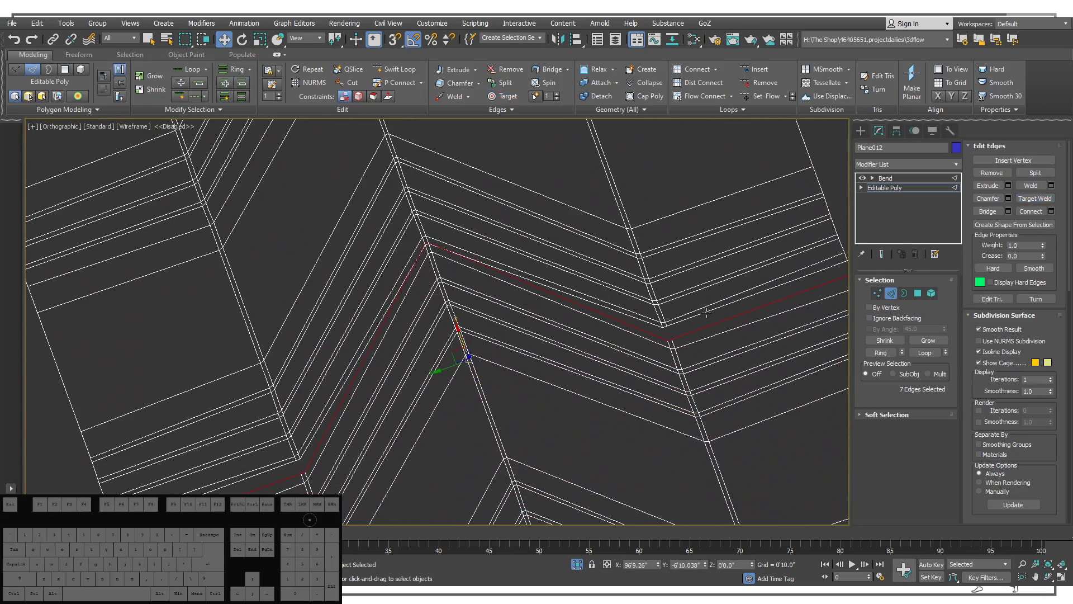
ctrl+double_click(705, 313)
scroll(697, 299, down, 2)
alt+middle_drag(622, 323, 608, 330)
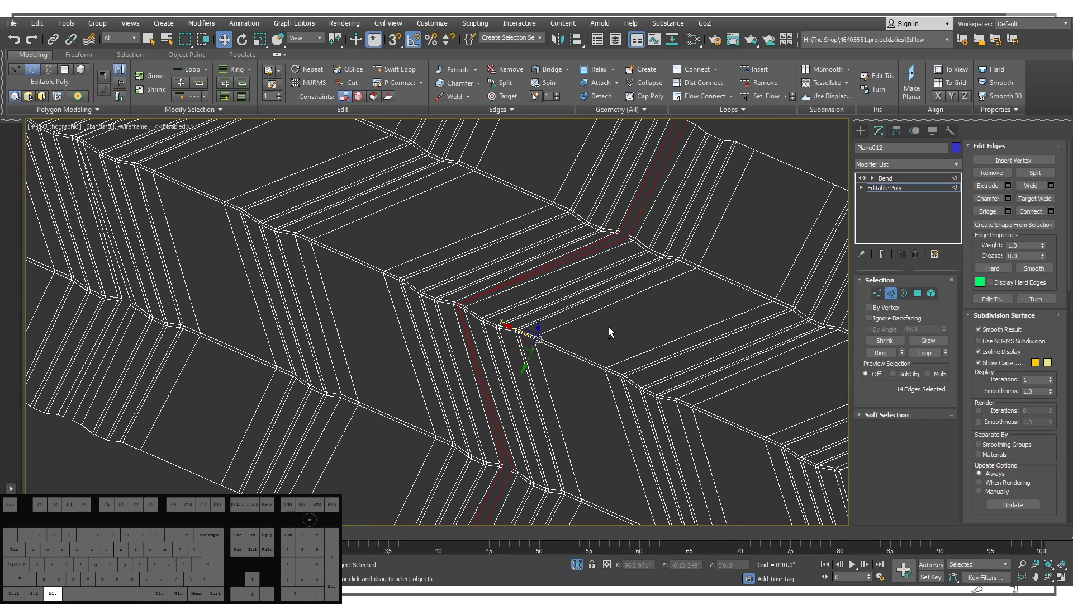
Try to close the gap between the first two segments by converting its border edges to vertices and scaling them together.
key(r)
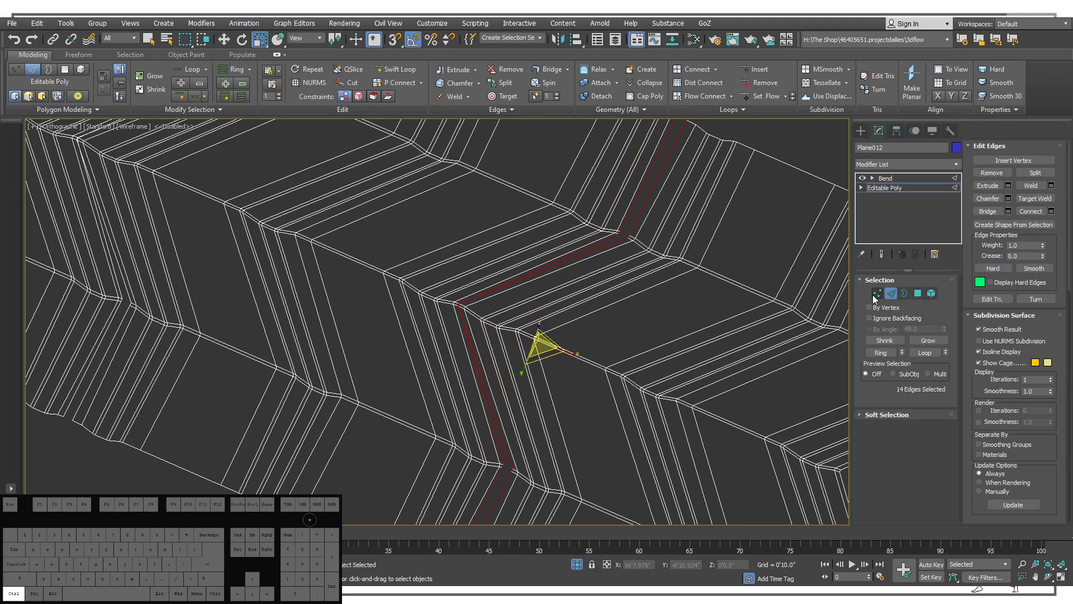
mouse_move(664, 230)
alt+middle_down()
mouse_move(656, 290)
mouse_move(661, 221)
alt+middle_up()
alt+middle_drag(608, 357, 609, 436)
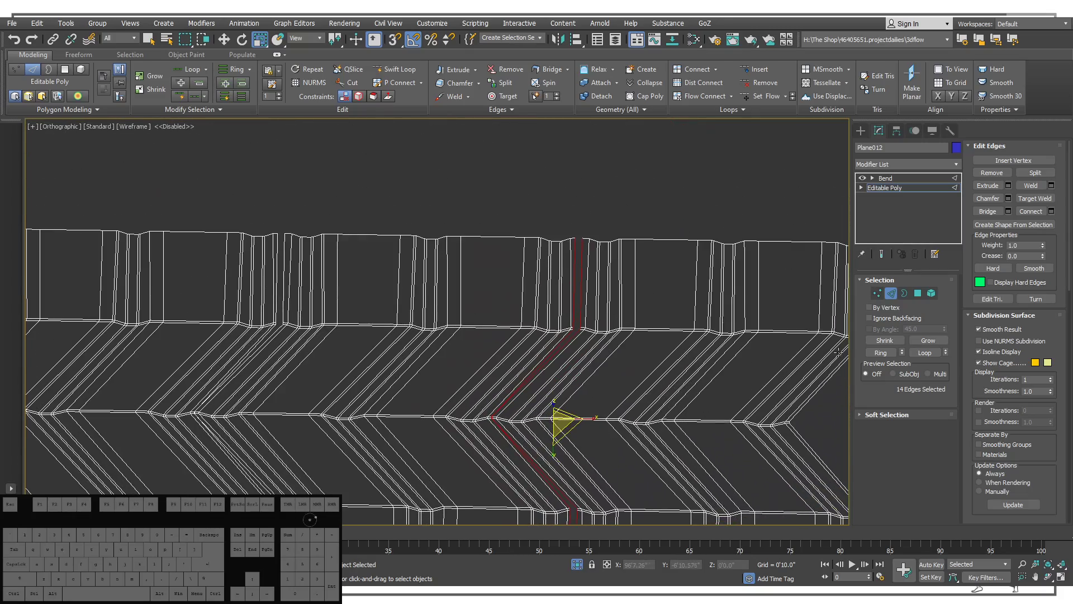
ctrl+click(877, 293)
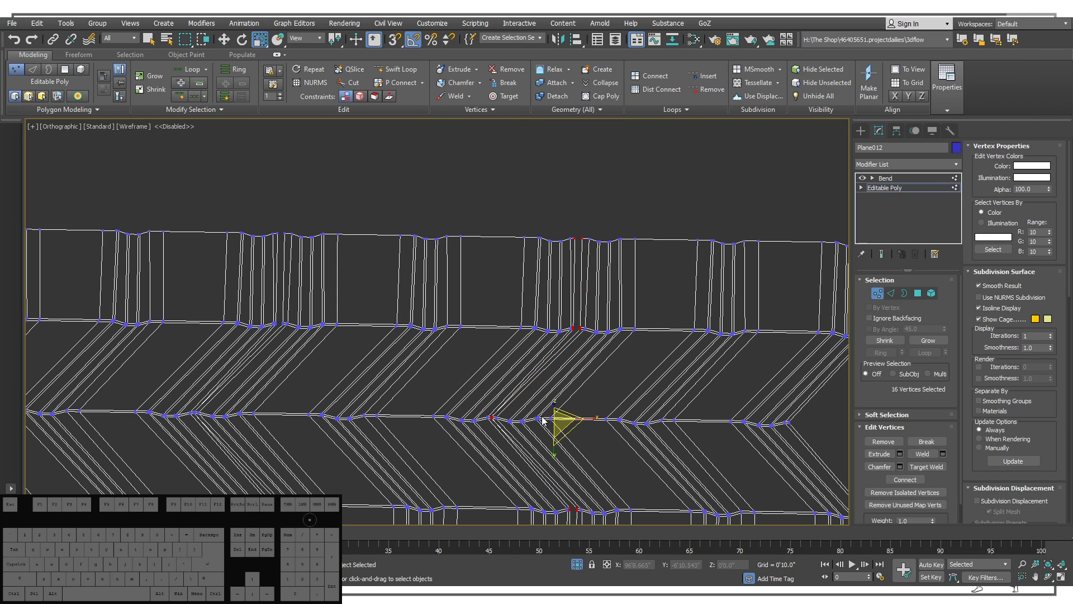
alt+middle_drag(522, 376, 449, 342)
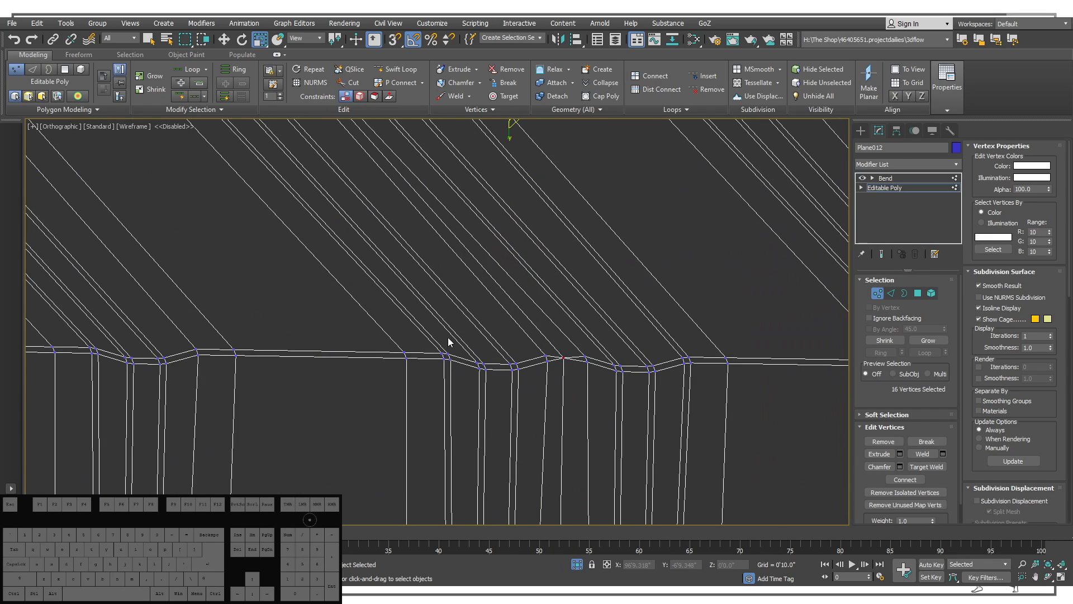
drag(447, 328, 446, 365)
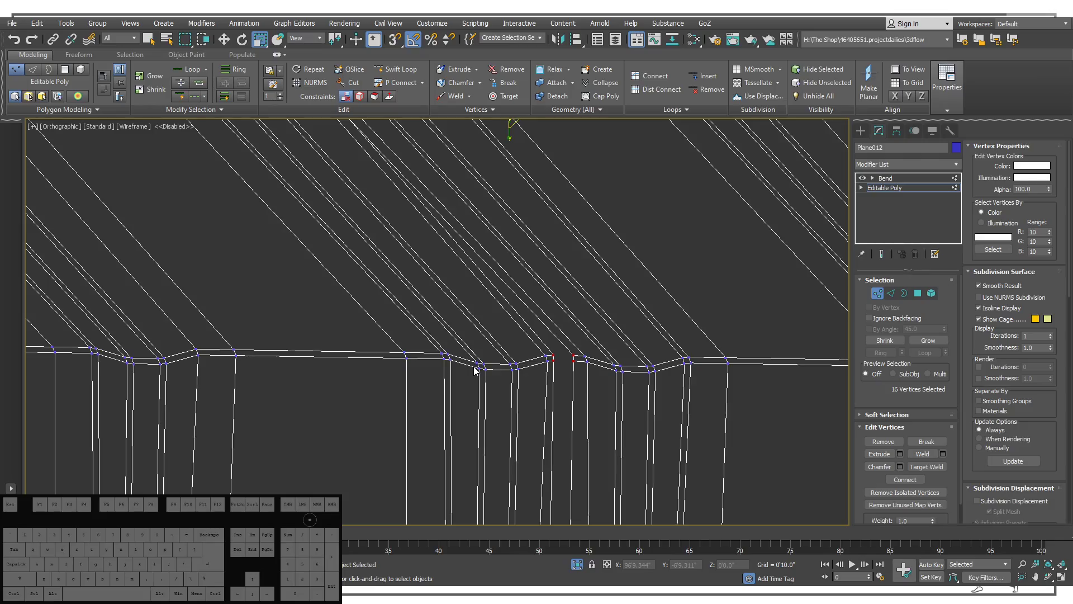
alt+middle_drag(479, 360, 600, 264)
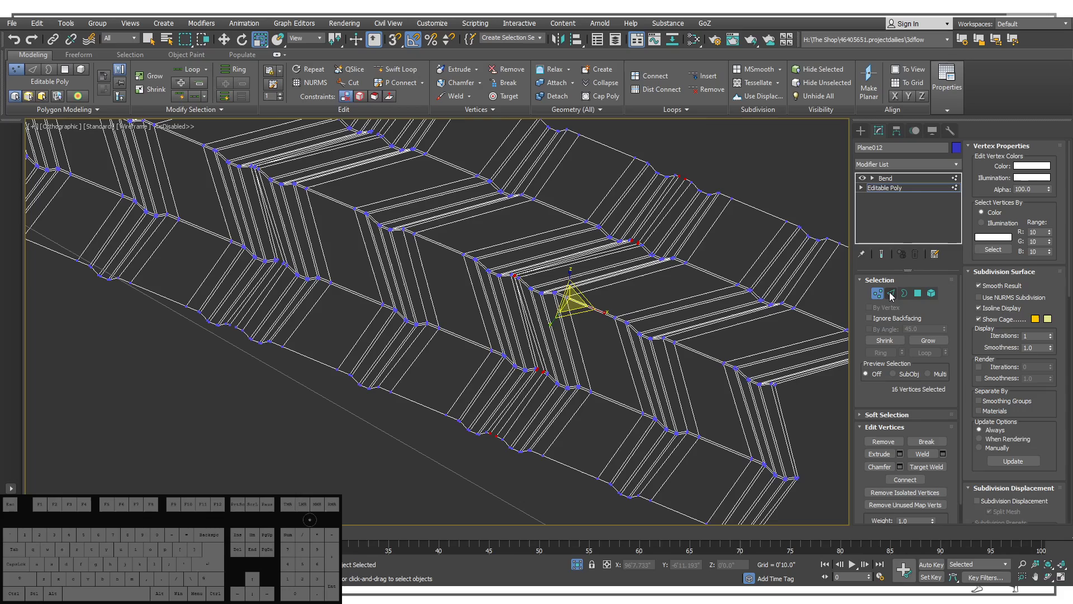
Return to the border edge selection and bridge the gap between the first two tread segments.
key(2)
scroll(628, 246, up, 5)
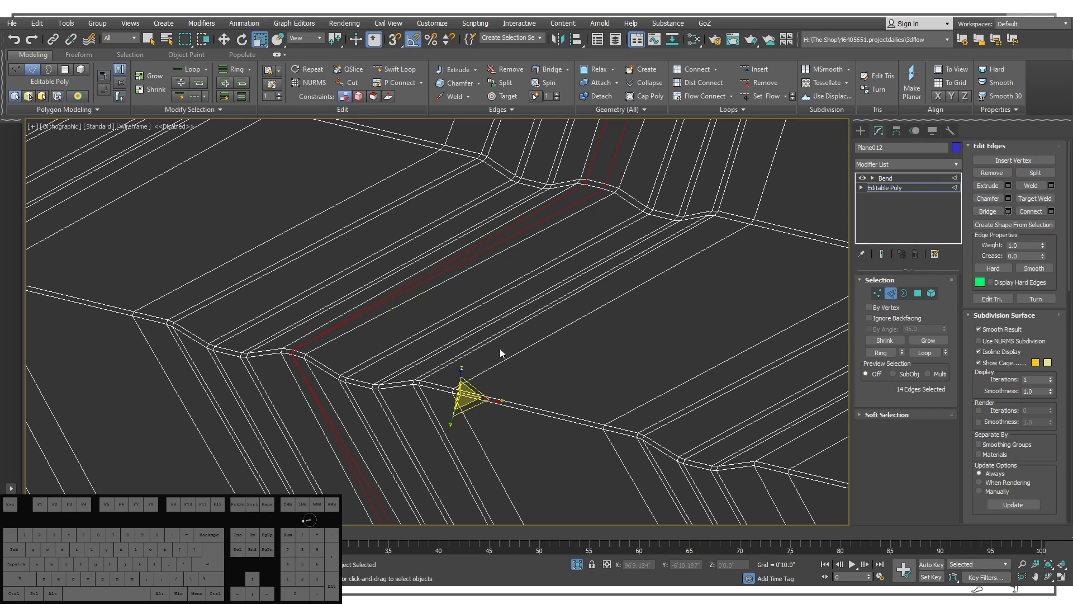
alt+middle_drag(320, 351, 361, 371)
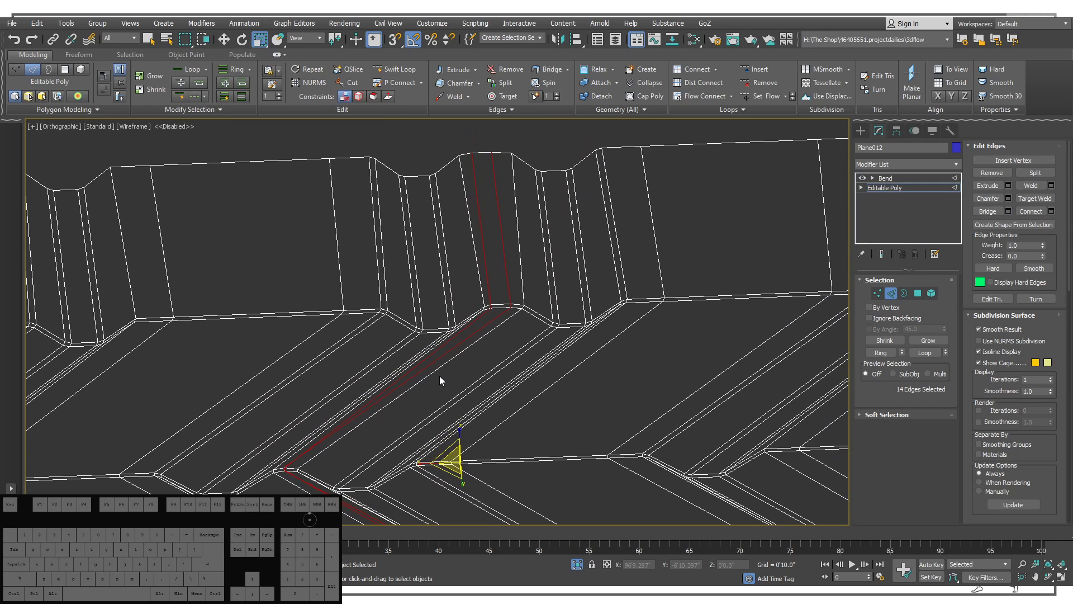
alt+middle_drag(455, 324, 492, 317)
Select the ring of short edges across the first bridged gap, collapse it, and switch back to shaded display.
click(493, 317)
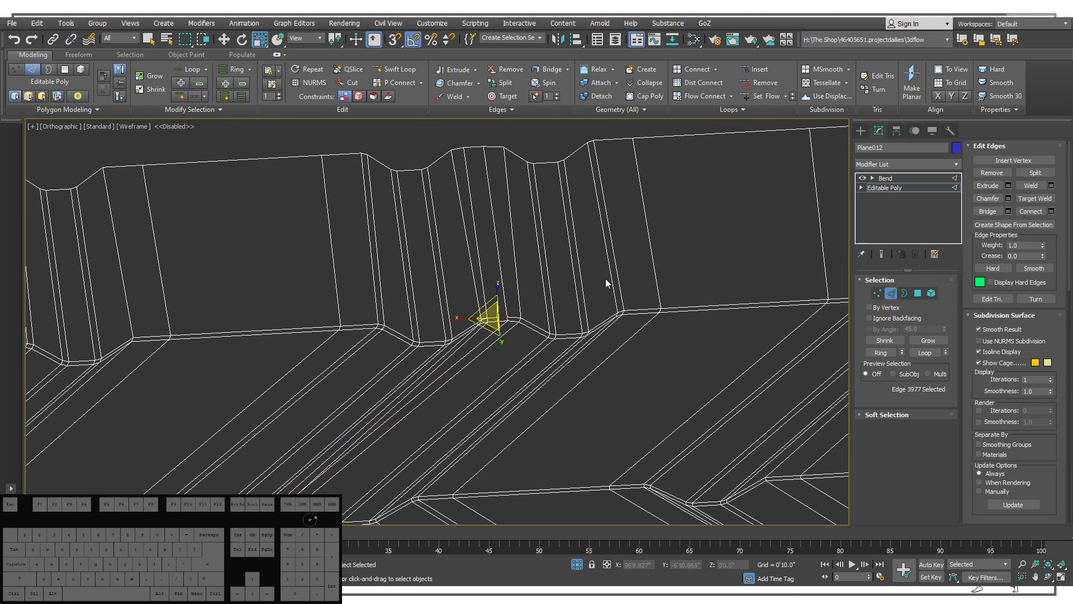
key(shift+r)
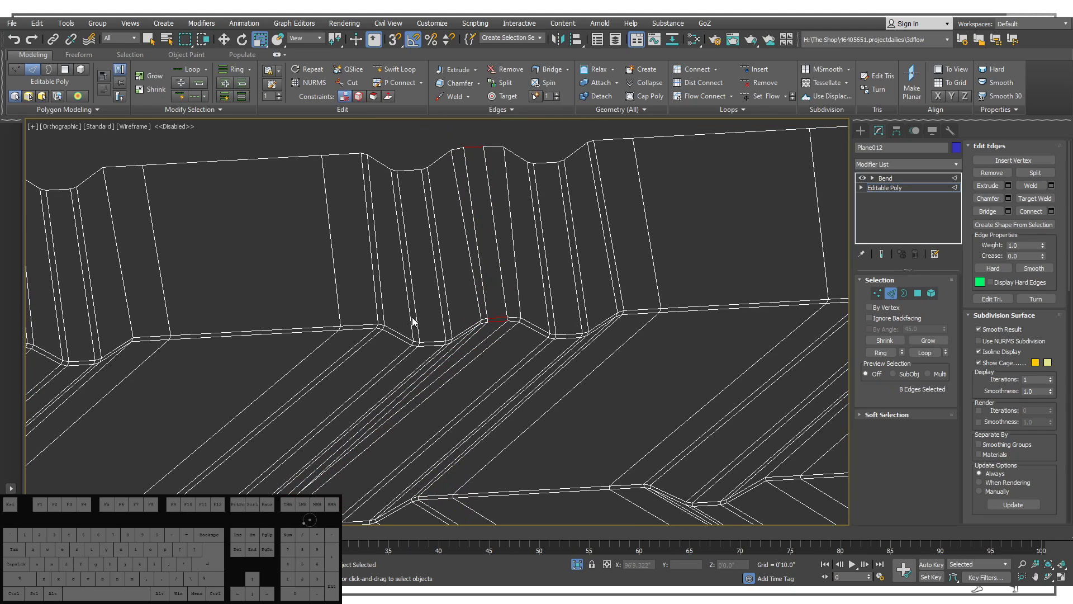
middle_drag(412, 320, 410, 346)
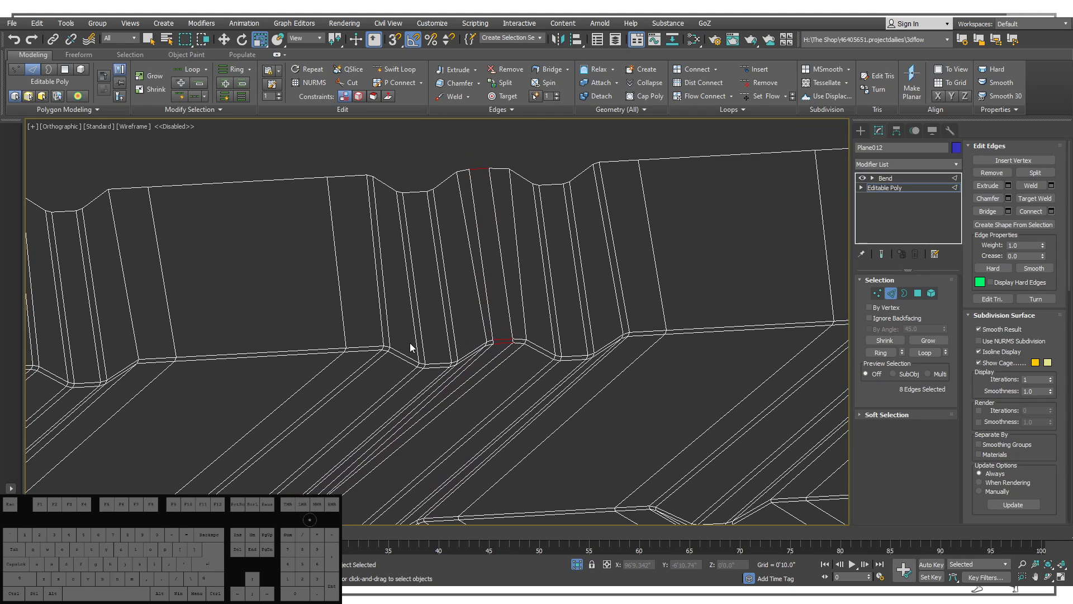
click(387, 219)
alt+middle_drag(468, 313, 496, 374)
key(F3)
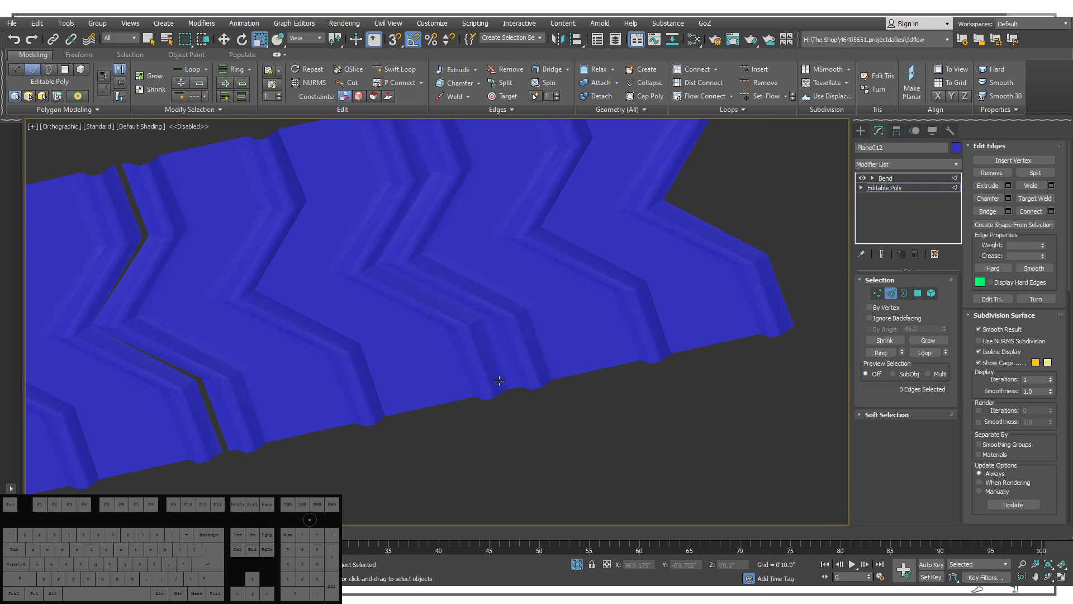
Select the border edges on both sides of the second gap in the strip and bridge them.
middle_drag(523, 176, 569, 219)
scroll(468, 266, up, 3)
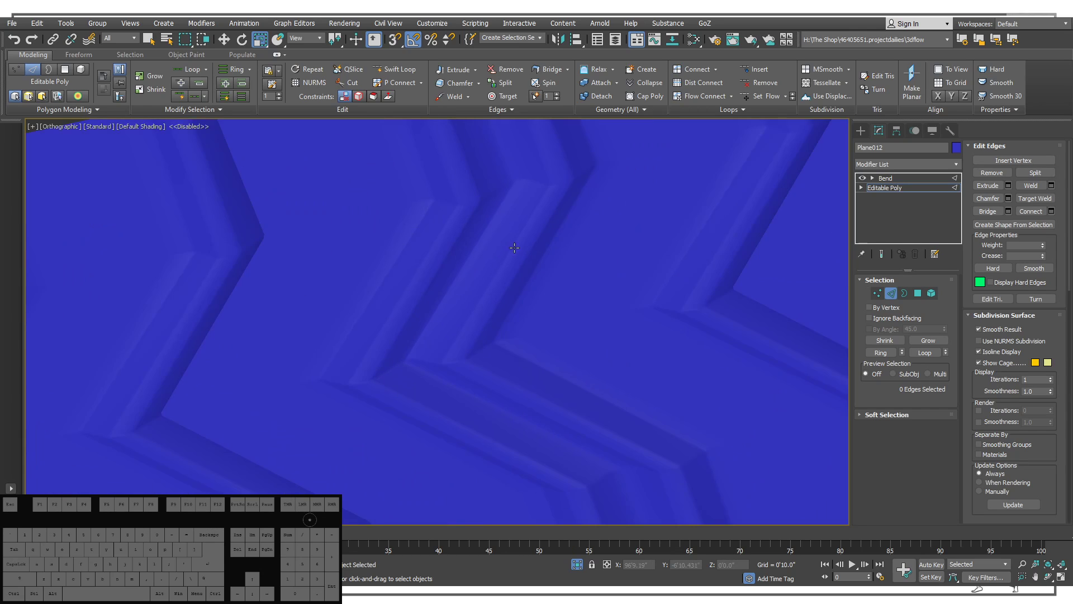
middle_drag(469, 266, 513, 269)
scroll(500, 248, down, 4)
scroll(457, 284, down, 1)
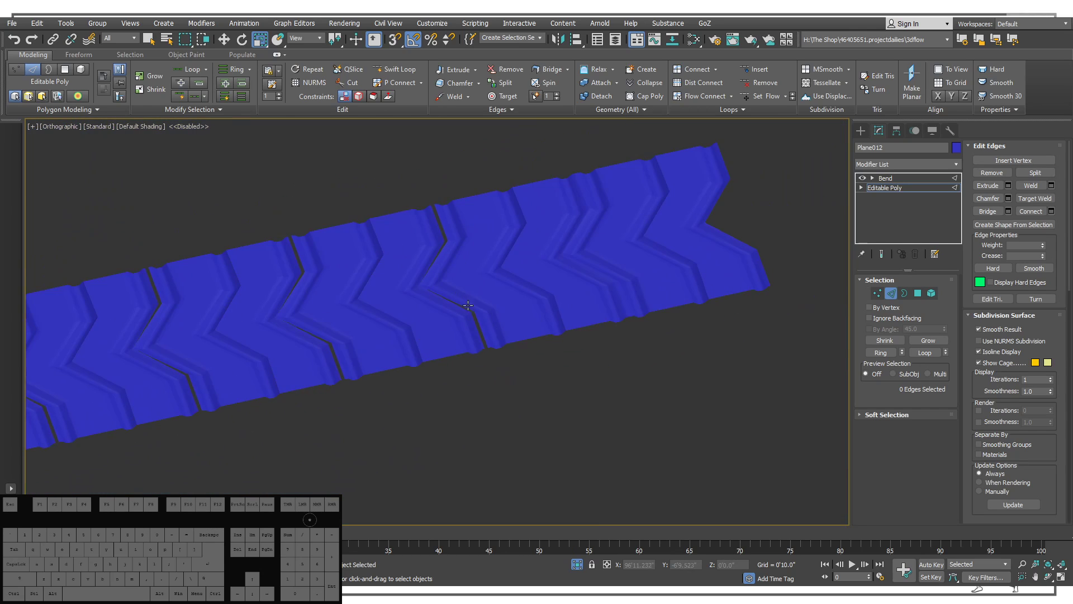
scroll(505, 340, up, 4)
scroll(504, 341, up, 2)
double_click(497, 352)
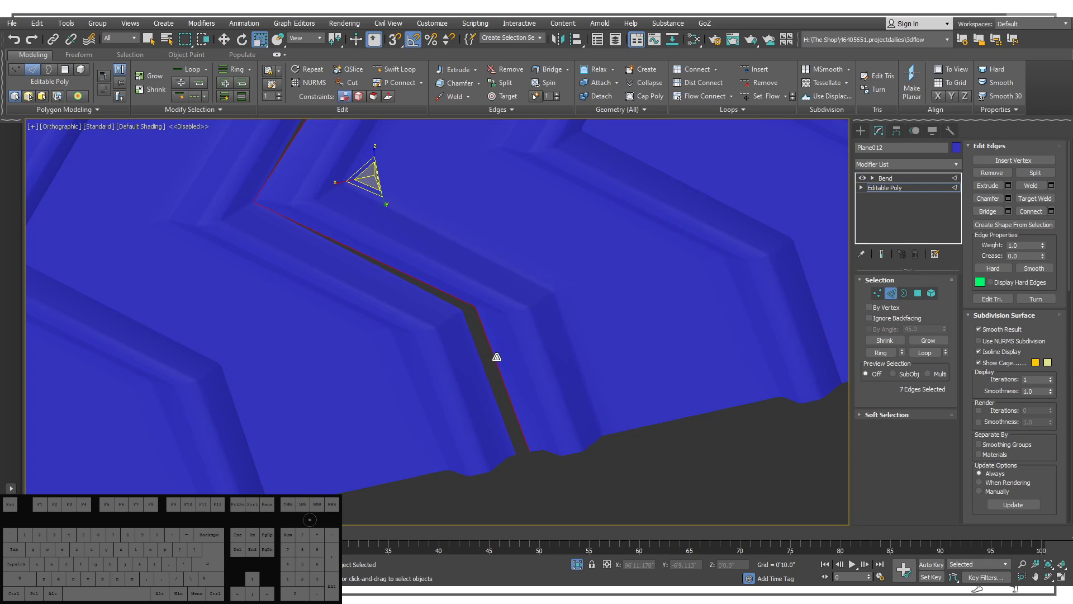
ctrl+double_click(485, 375)
click(1006, 210)
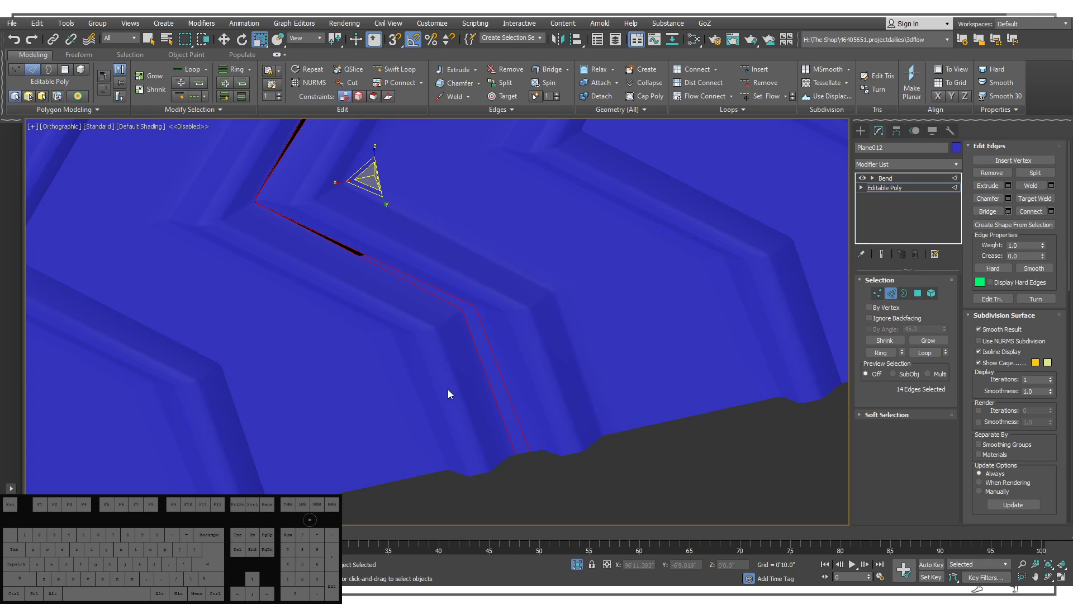
Ring-select the short edges across the second bridged gap, collapse them, and clear the selection.
click(524, 453)
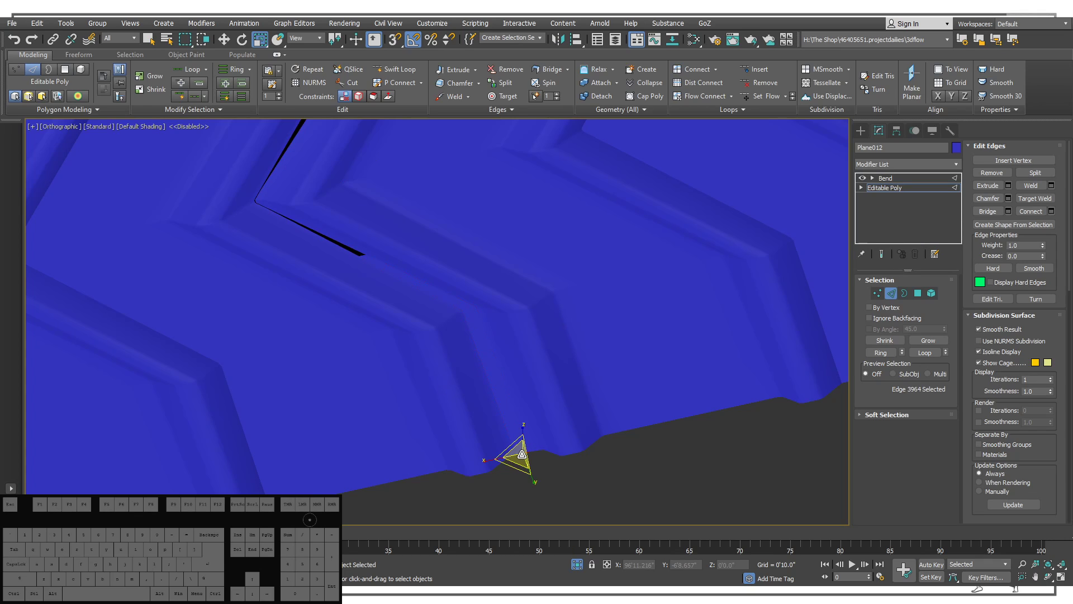
key(alt+r)
key(x)
middle_drag(509, 301, 508, 315)
key(ctrl+d)
Select the facing border edges of the third gap along the strip and bridge them.
scroll(447, 333, up, 5)
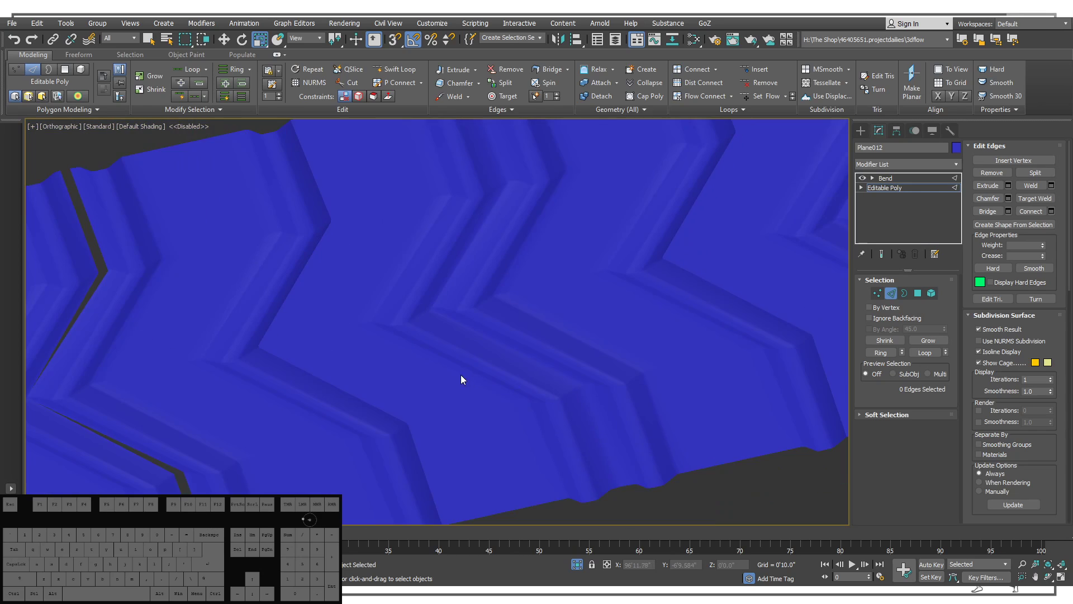
scroll(540, 381, up, 8)
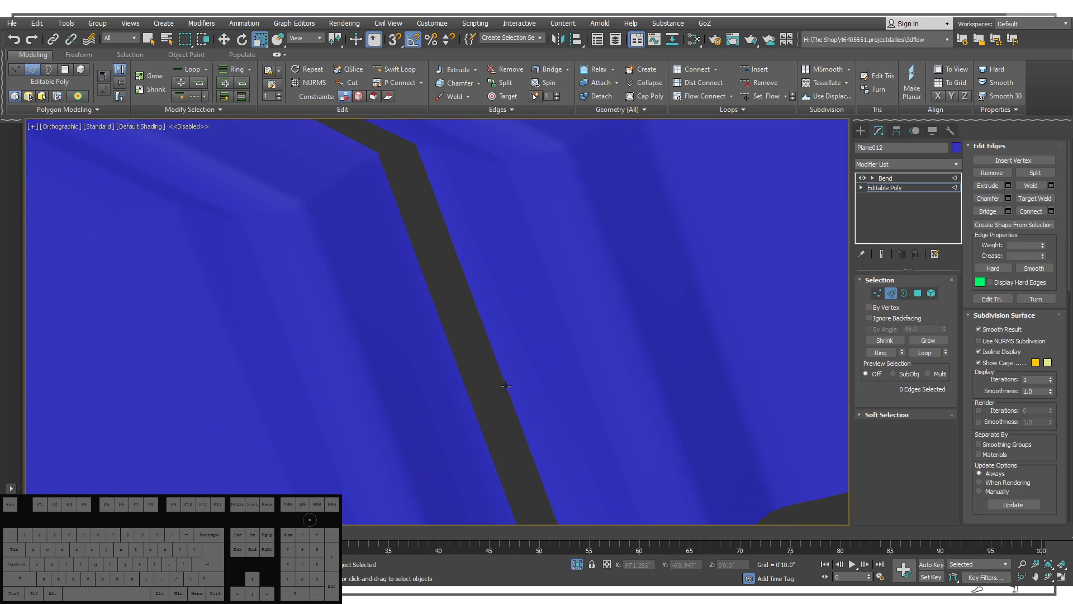
double_click(503, 385)
ctrl+double_click(478, 422)
scroll(491, 410, down, 5)
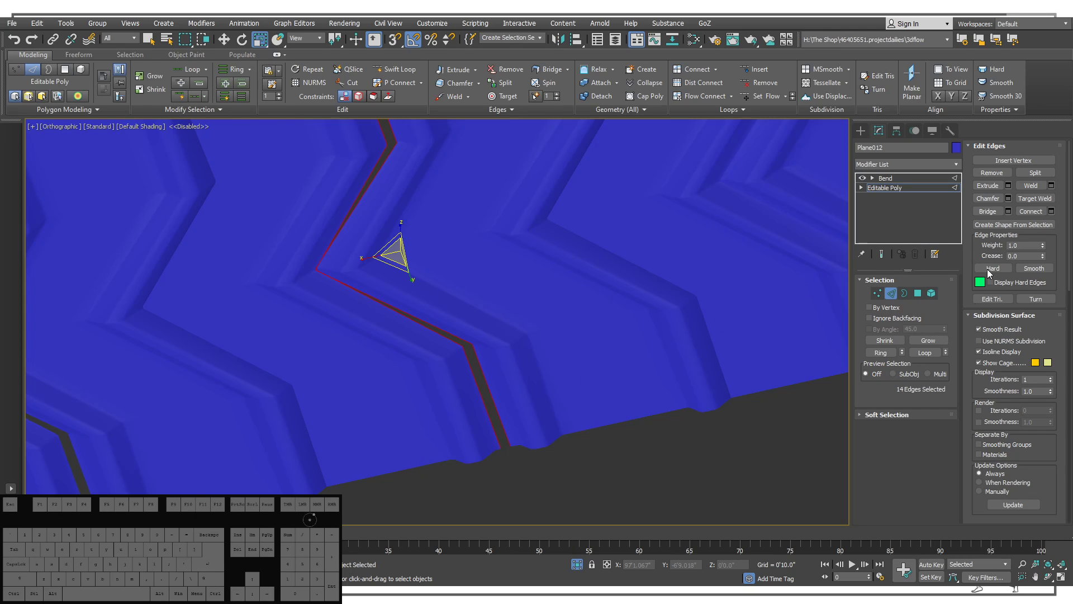
click(1008, 210)
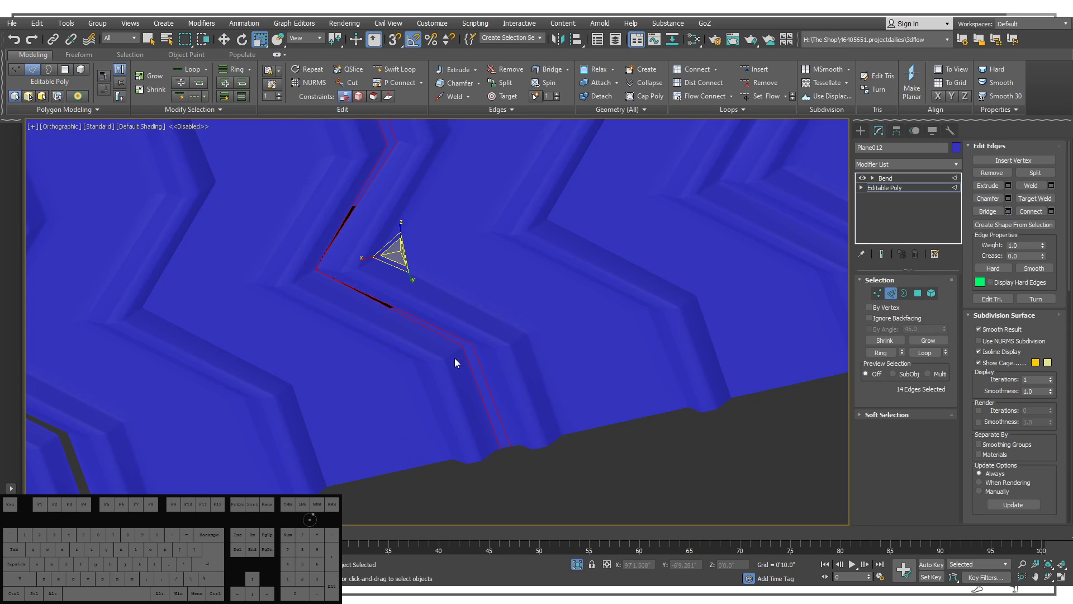
Collapse the ring of short edges across the third bridged gap and clear the selection.
click(507, 448)
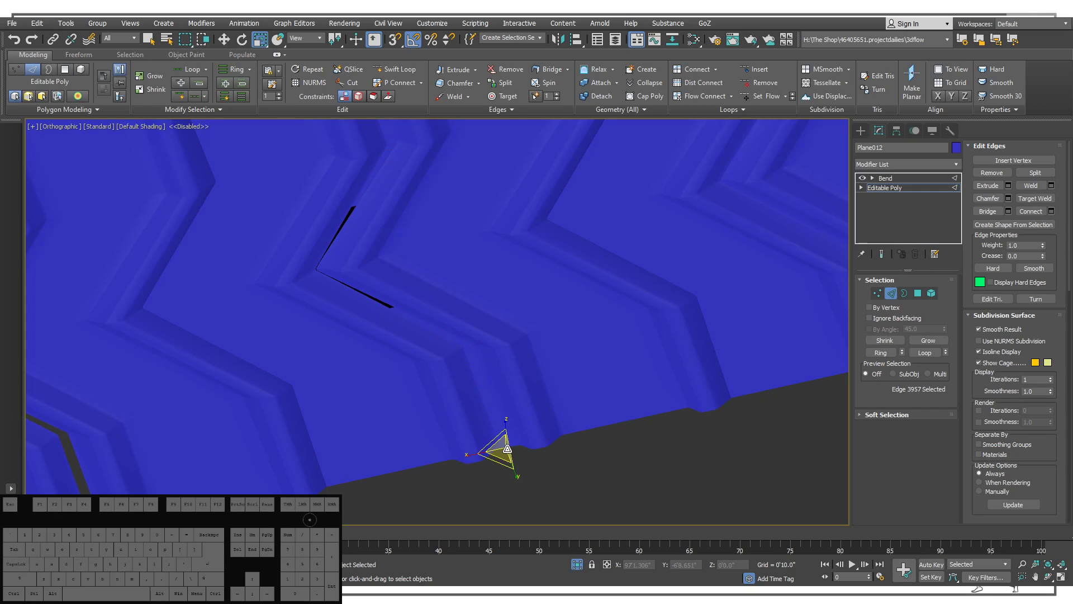
key(Right)
key(ctrl+d)
middle_drag(480, 405, 489, 404)
scroll(463, 412, down, 5)
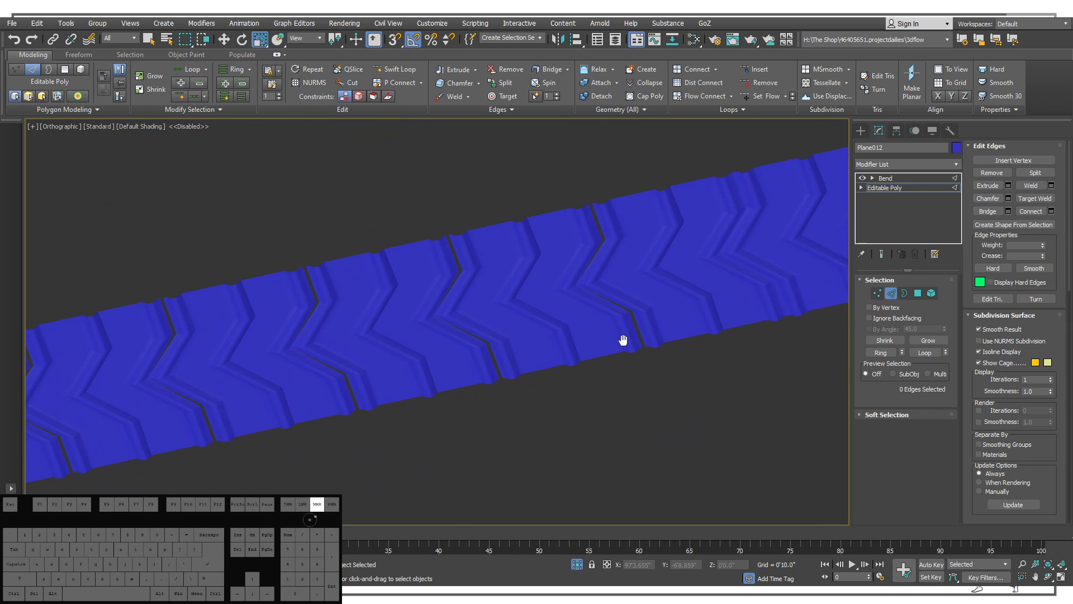
Select both border edge runs of the fourth gap in the strip and bridge them.
scroll(645, 321, up, 6)
double_click(586, 397)
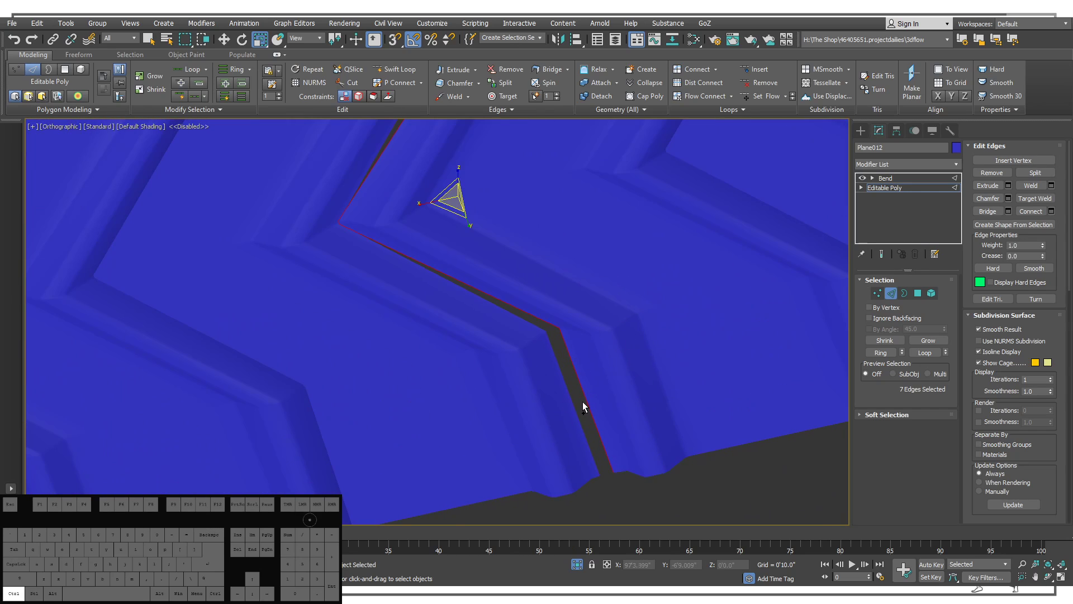
ctrl+double_click(579, 410)
scroll(579, 410, down, 4)
middle_drag(578, 411, 611, 388)
right_click(604, 378)
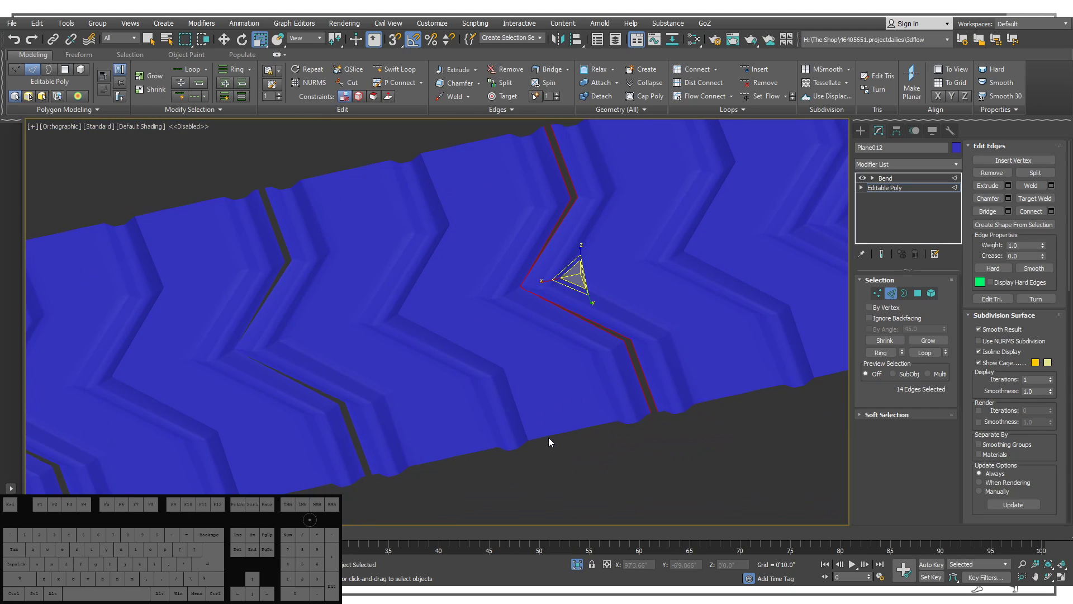
click(994, 211)
Select the facing border edges of the fifth gap and bridge them.
middle_drag(373, 475, 475, 415)
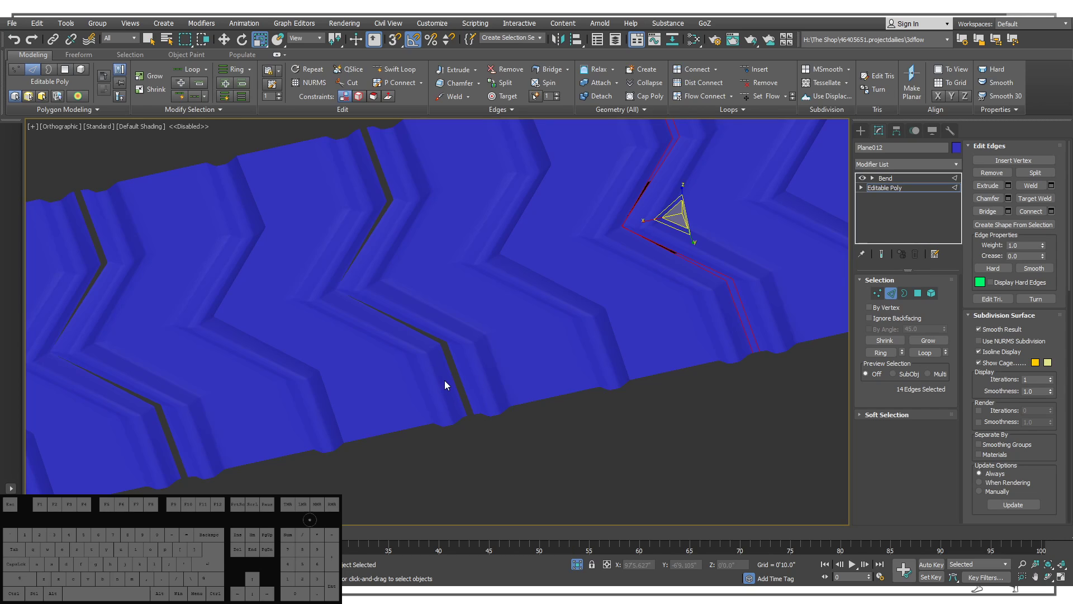
double_click(457, 389)
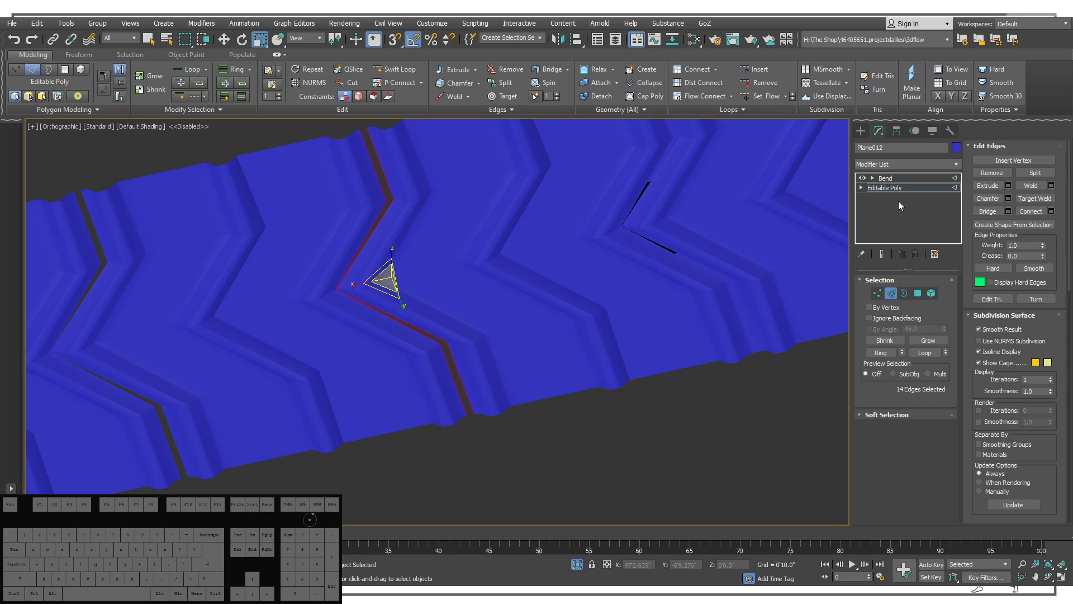
click(1010, 210)
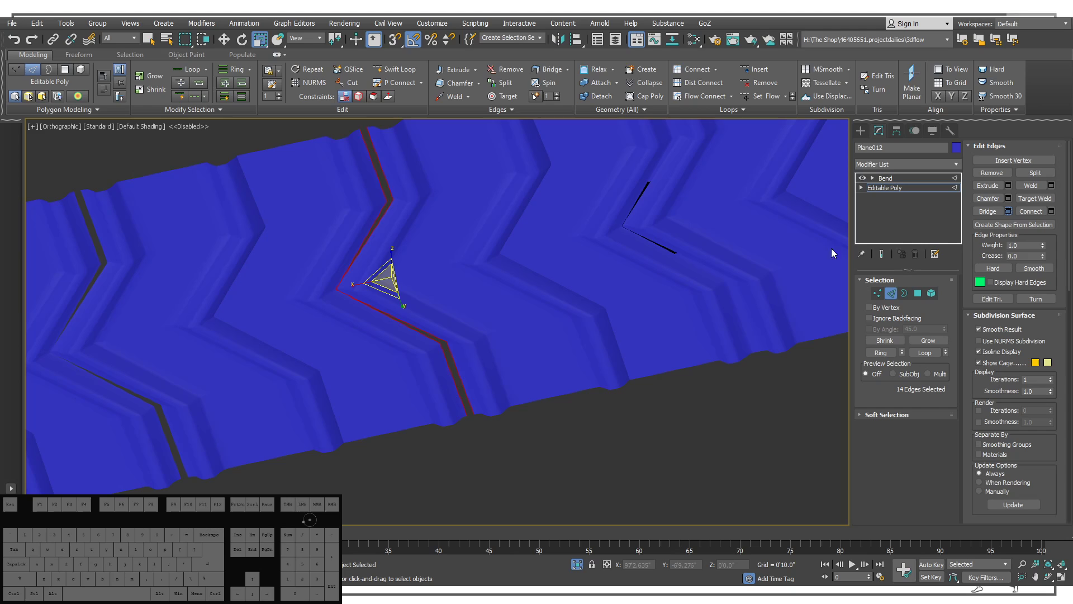
Bridge the sixth gap in the strip between the border edges on its two sides.
click(441, 381)
middle_drag(441, 381, 635, 305)
double_click(372, 379)
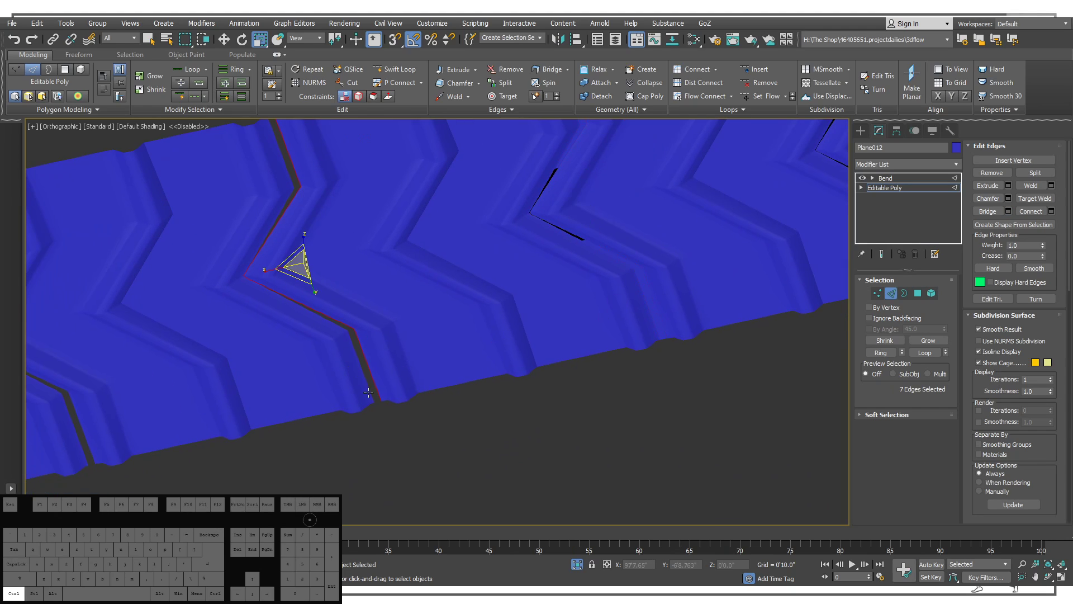
ctrl+double_click(370, 388)
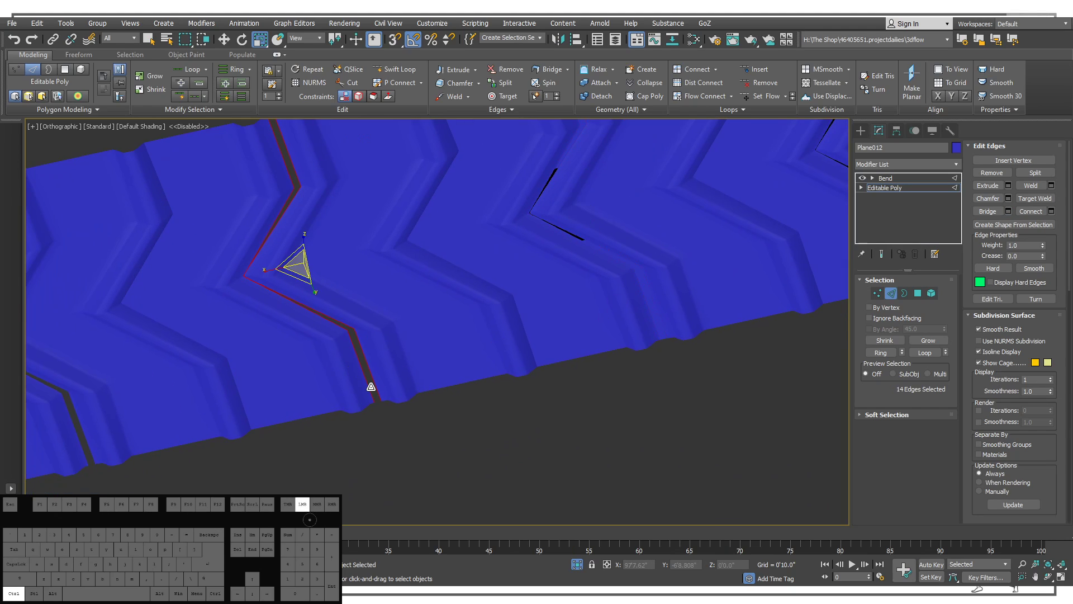
click(1008, 211)
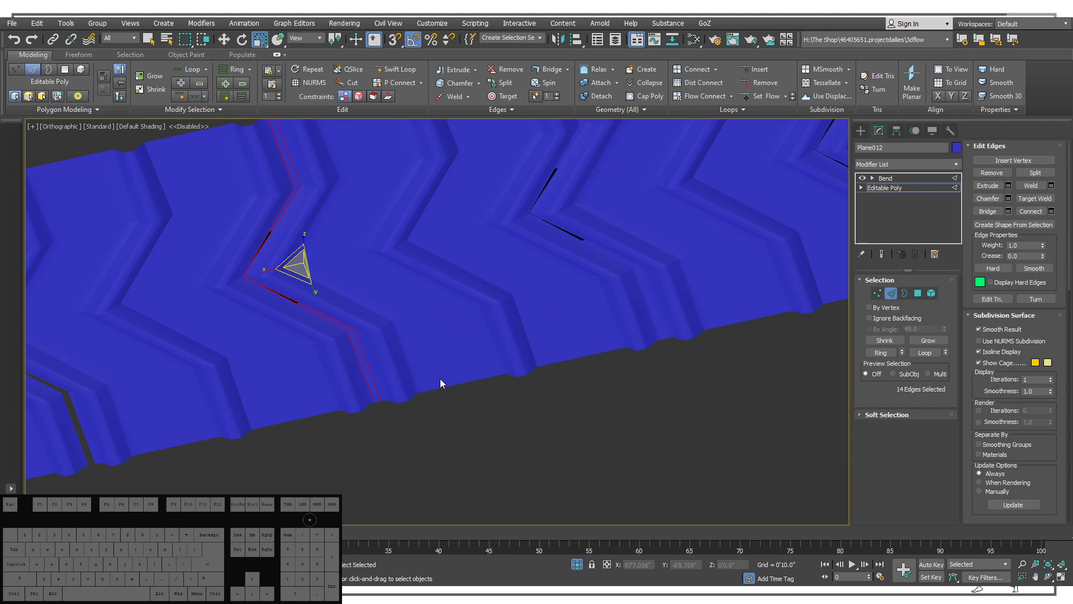
Bridge the seventh gap in the strip between its facing border edges.
middle_drag(441, 378, 766, 316)
click(411, 379)
double_click(412, 378)
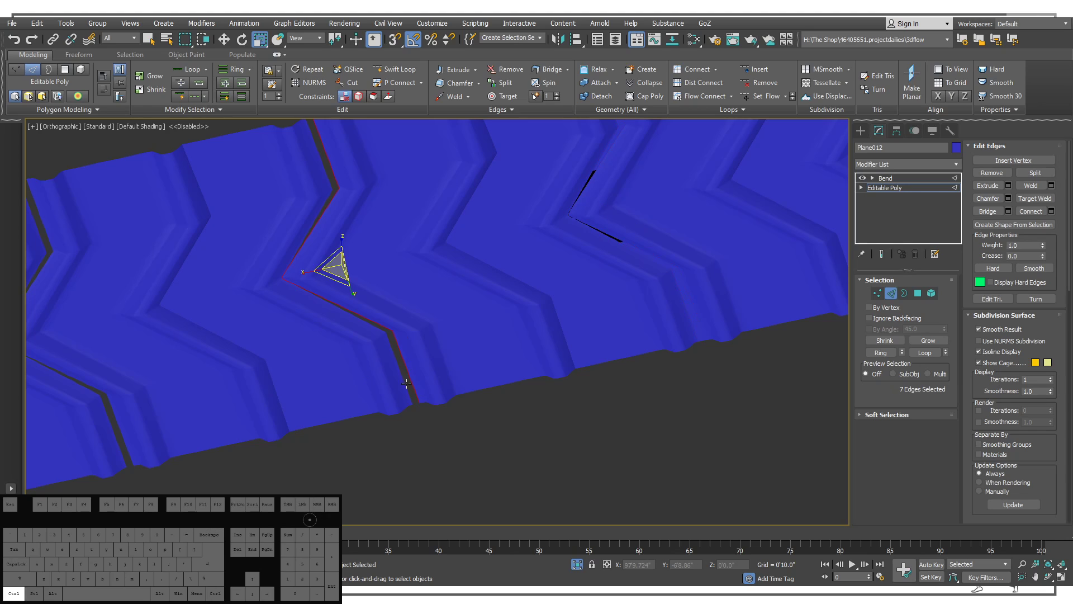
click(1009, 212)
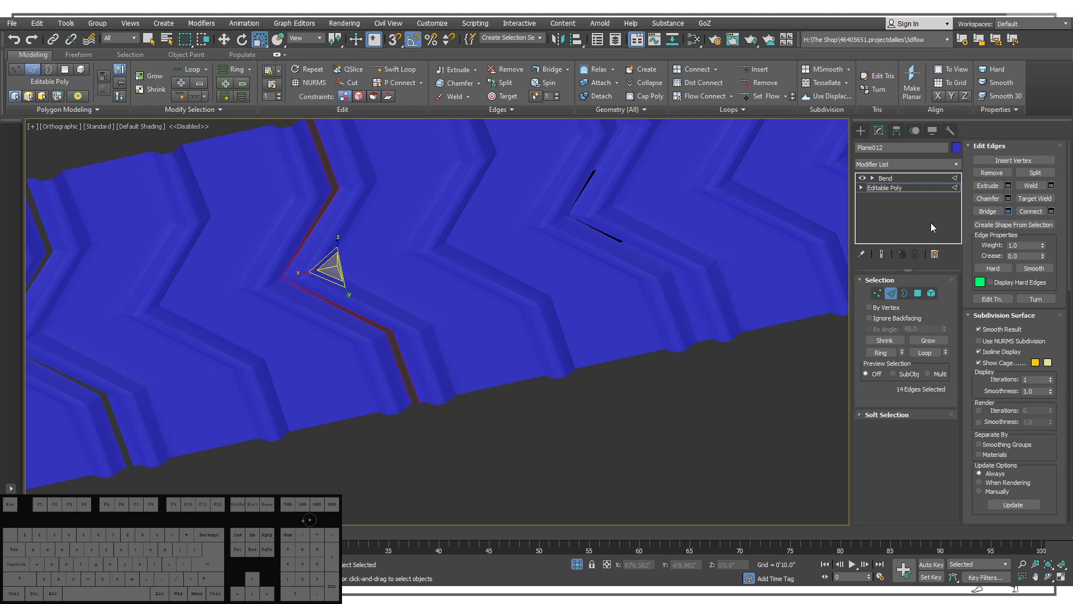
Select the facing border edges on both sides of the eighth gap in the strip and bridge them.
middle_drag(410, 388, 484, 386)
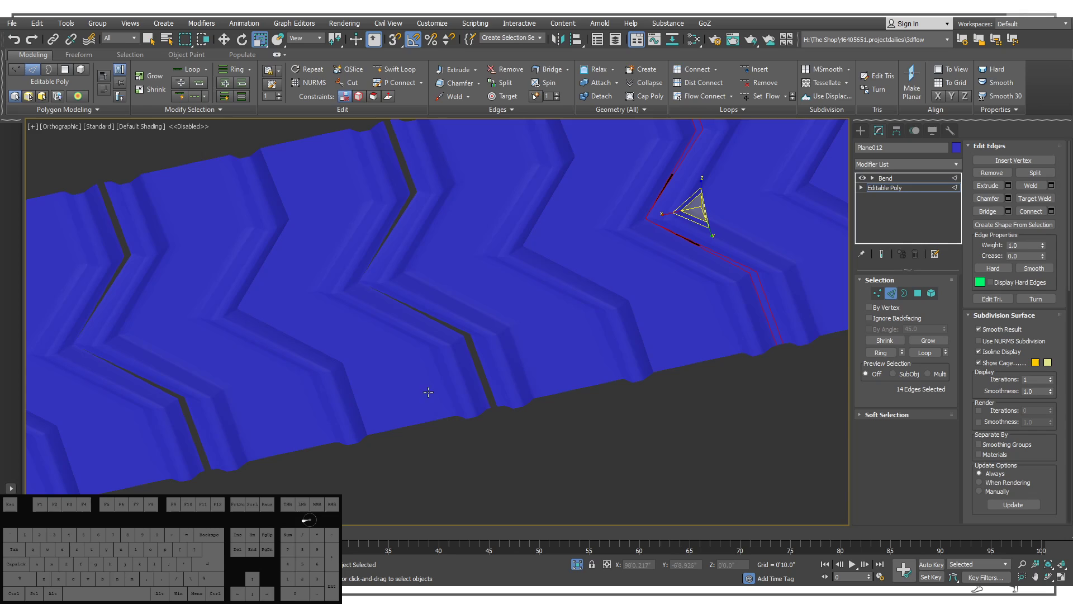
double_click(483, 386)
click(455, 369)
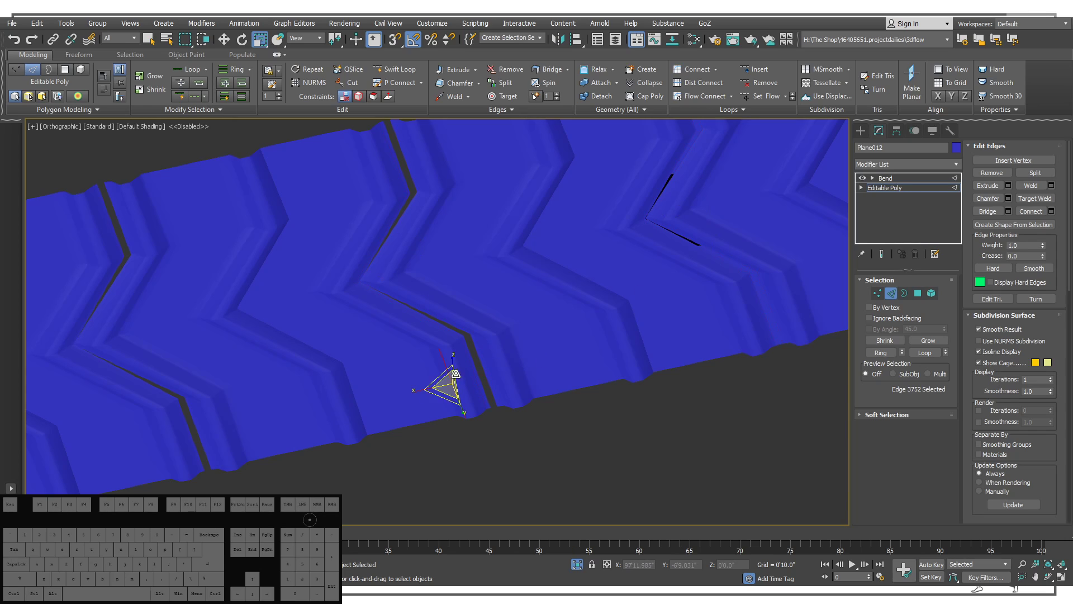
click(479, 371)
double_click(479, 371)
ctrl+double_click(483, 370)
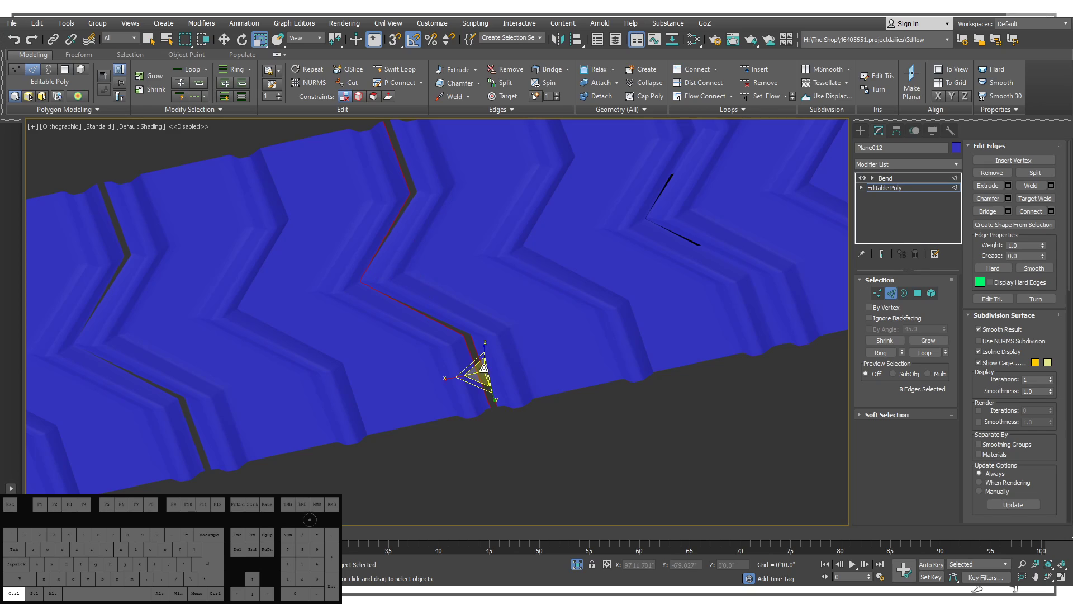
click(1004, 211)
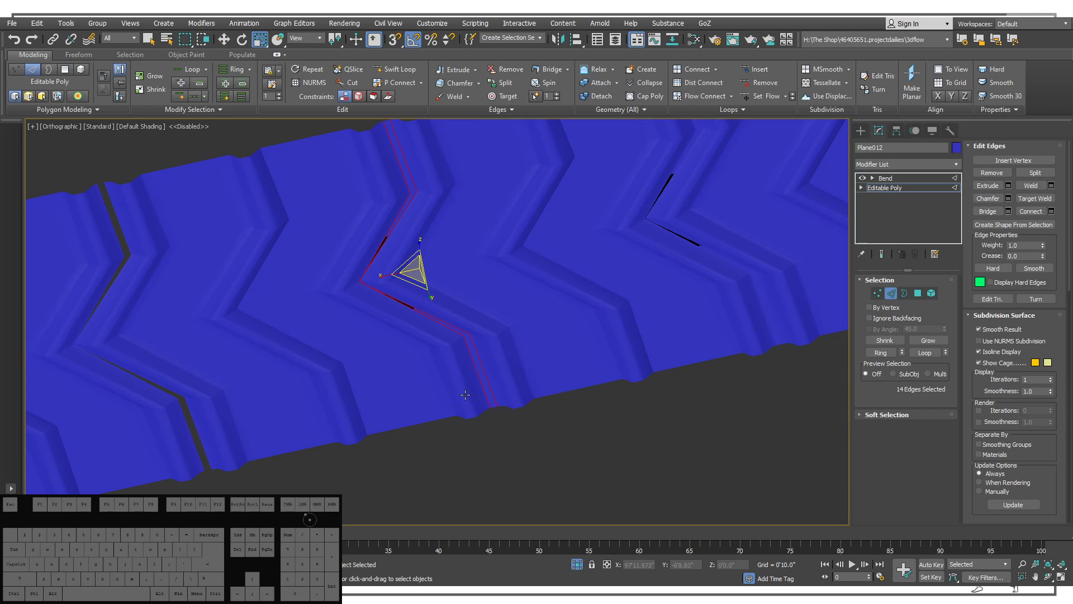
Bridge the last remaining gap, near the strip's end, between the border edge runs on its two sides.
middle_drag(444, 379, 539, 354)
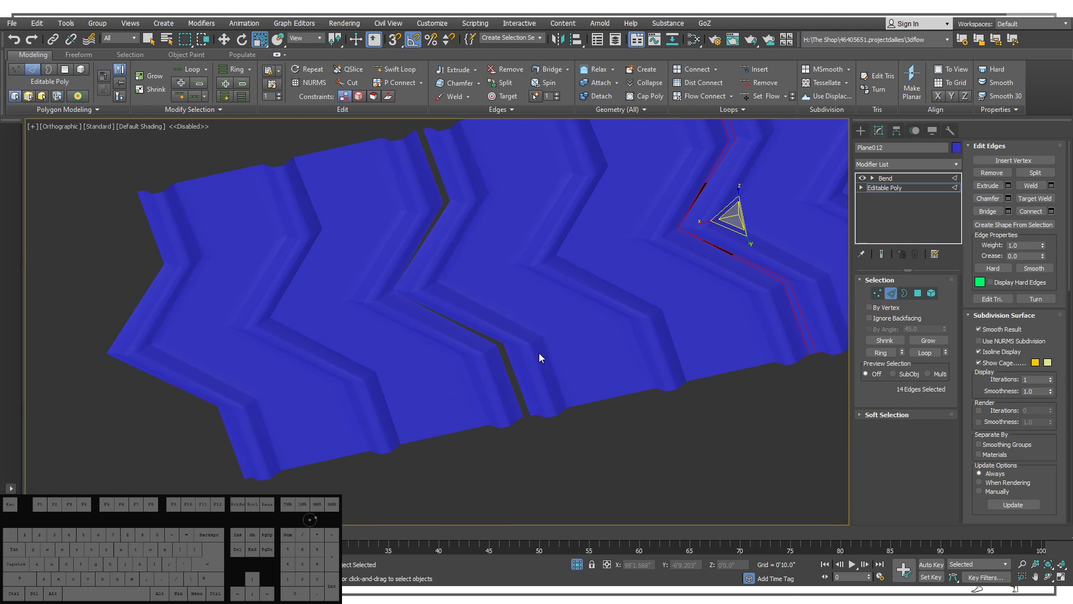
double_click(513, 372)
ctrl+double_click(509, 385)
key(ctrl+z)
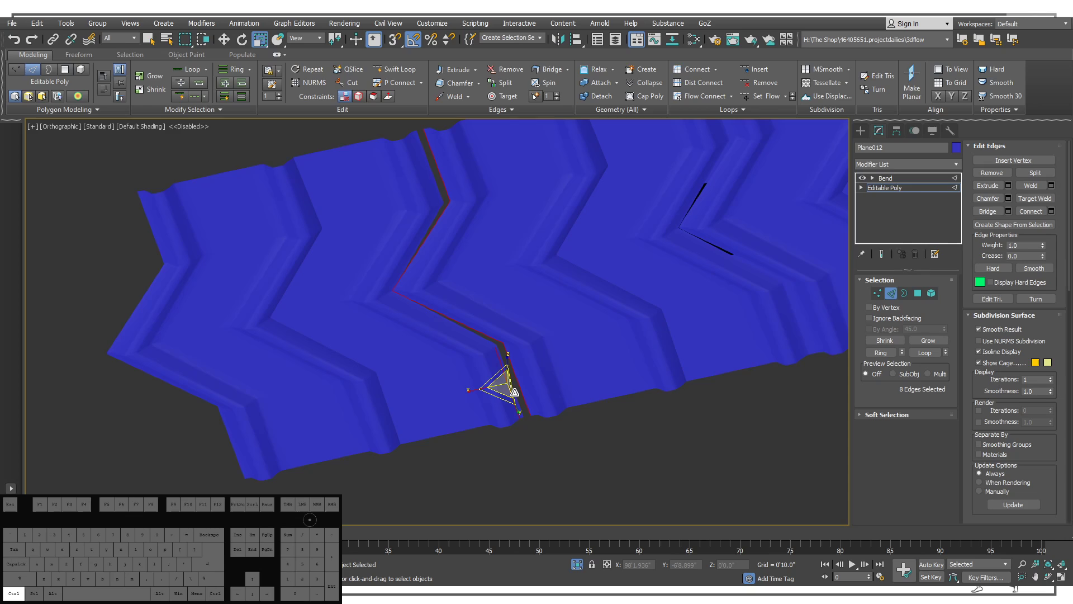
click(512, 380)
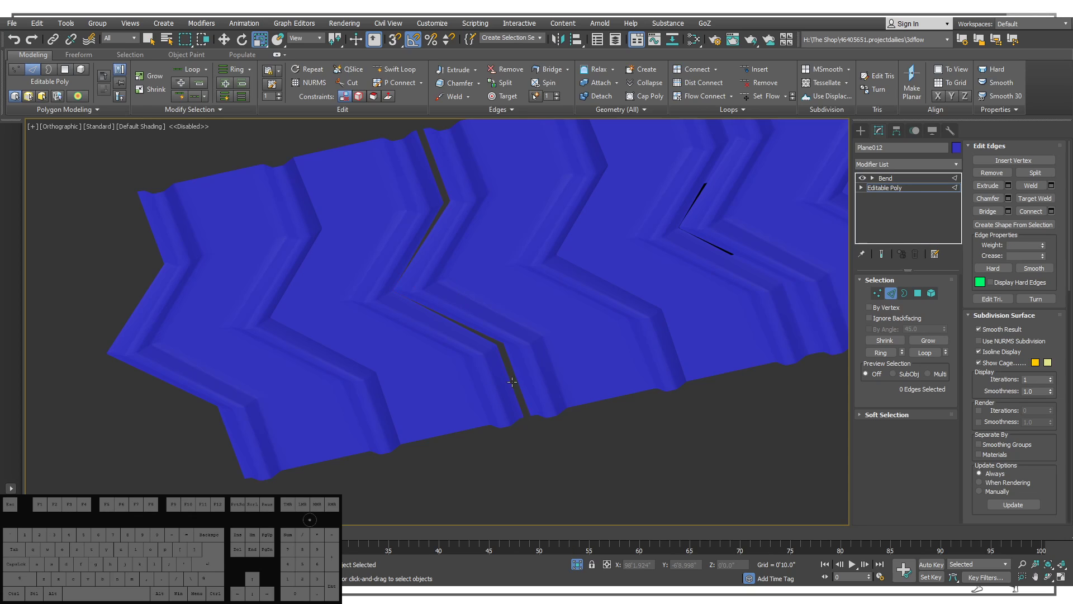
ctrl+double_click(514, 380)
ctrl+double_click(519, 381)
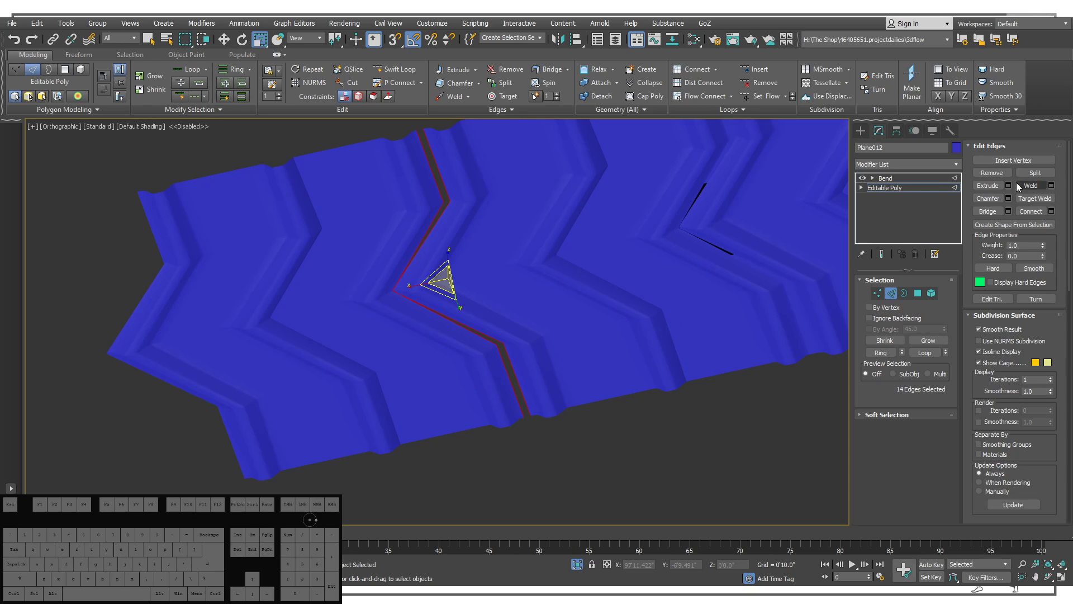
click(1009, 211)
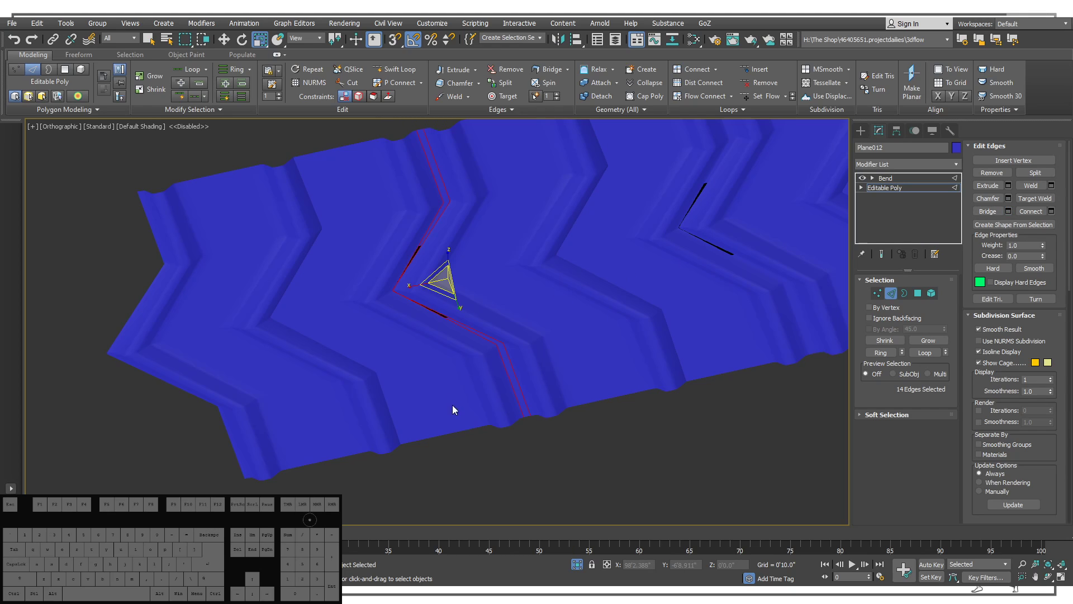
Show edged faces and select one short bridge edge across each of the last two closed gaps.
scroll(556, 408, up, 3)
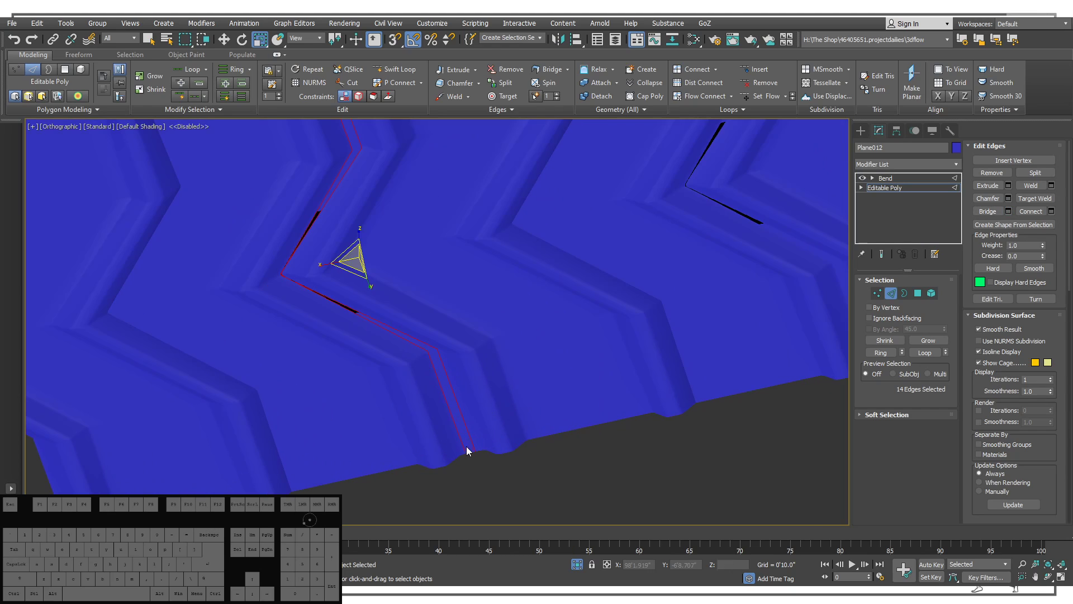
click(469, 451)
middle_drag(474, 443, 288, 474)
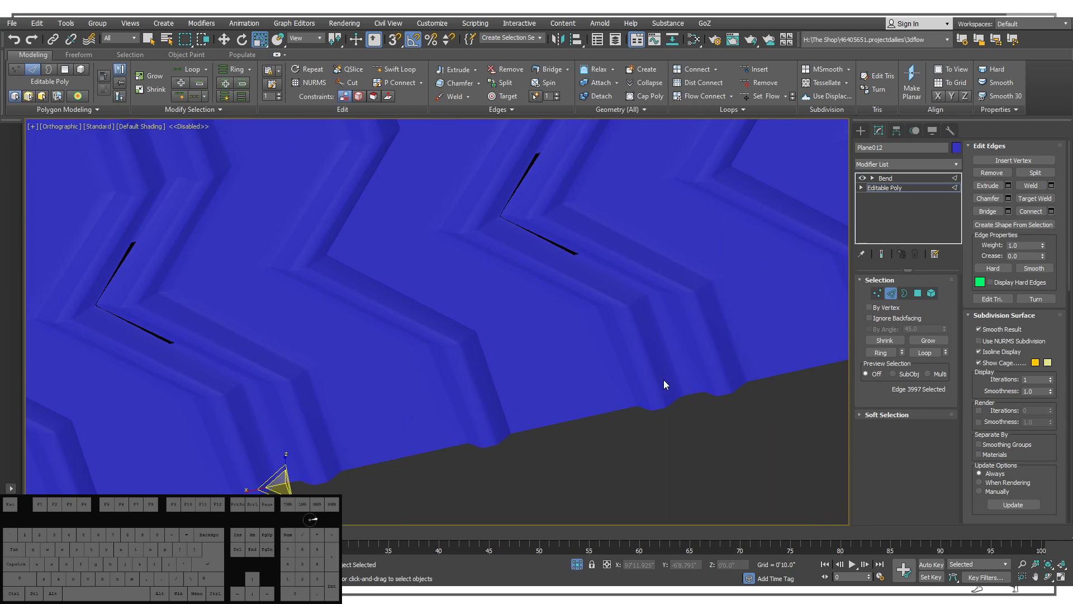
mouse_move(634, 402)
middle_down()
mouse_move(586, 443)
mouse_move(609, 450)
mouse_move(604, 468)
middle_up()
key(F4)
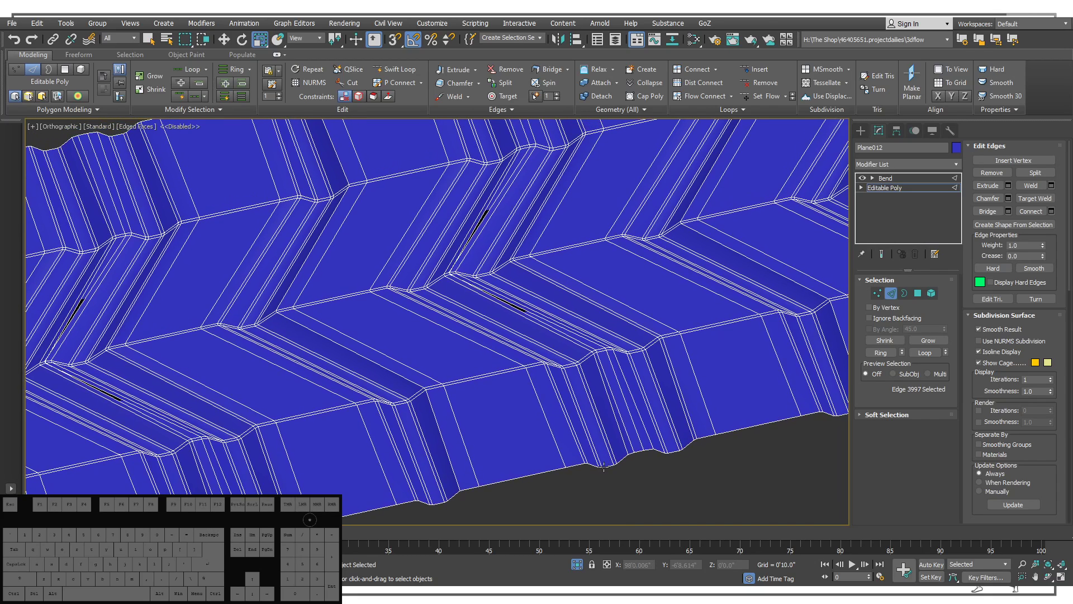
key(F4)
scroll(551, 369, up, 6)
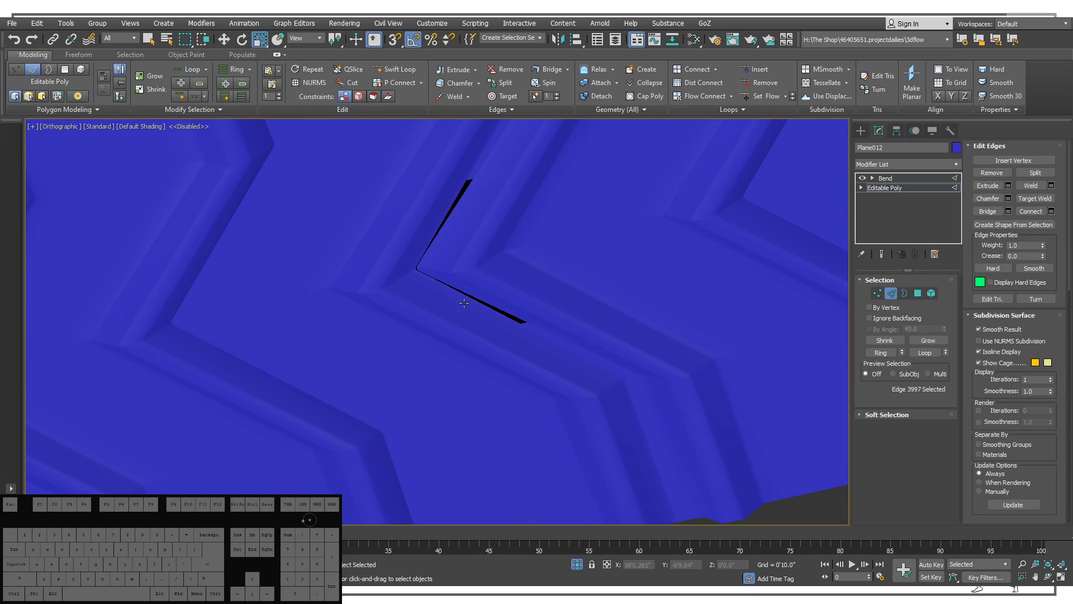
key(F4)
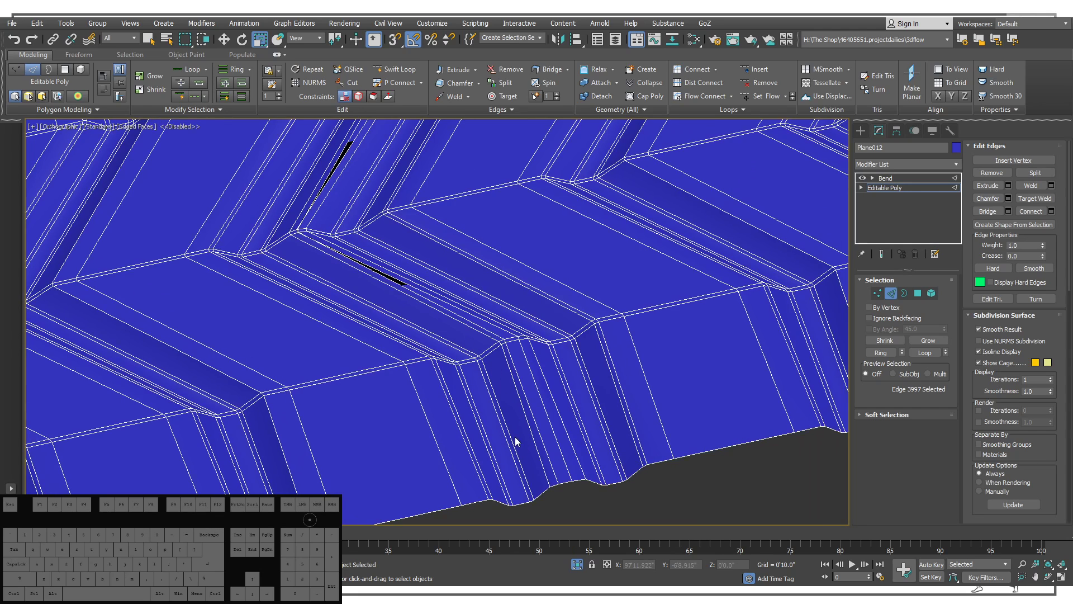
scroll(410, 268, up, 5)
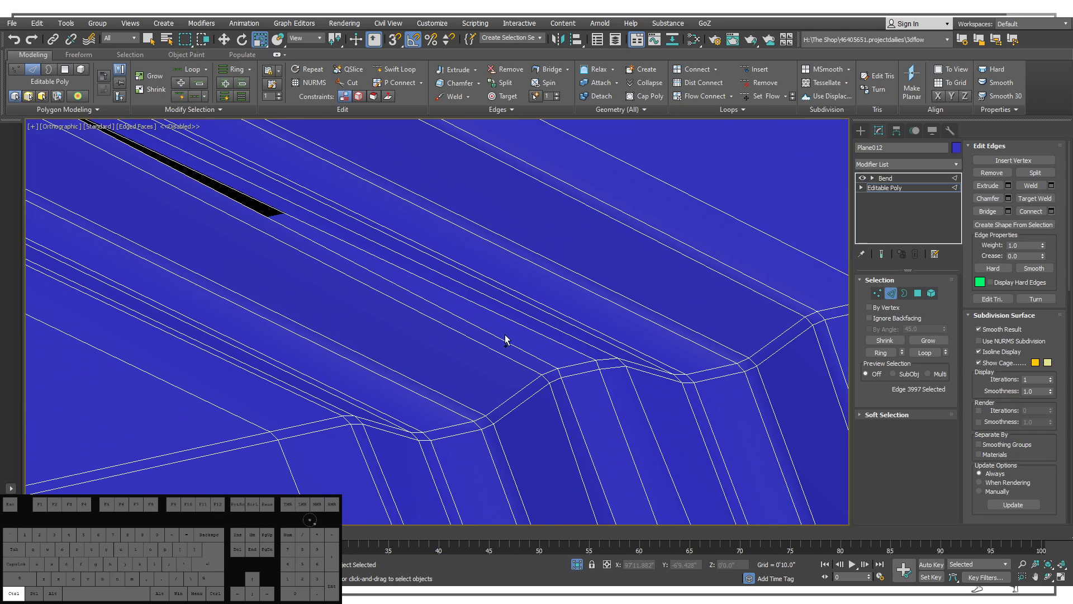
ctrl+click(577, 363)
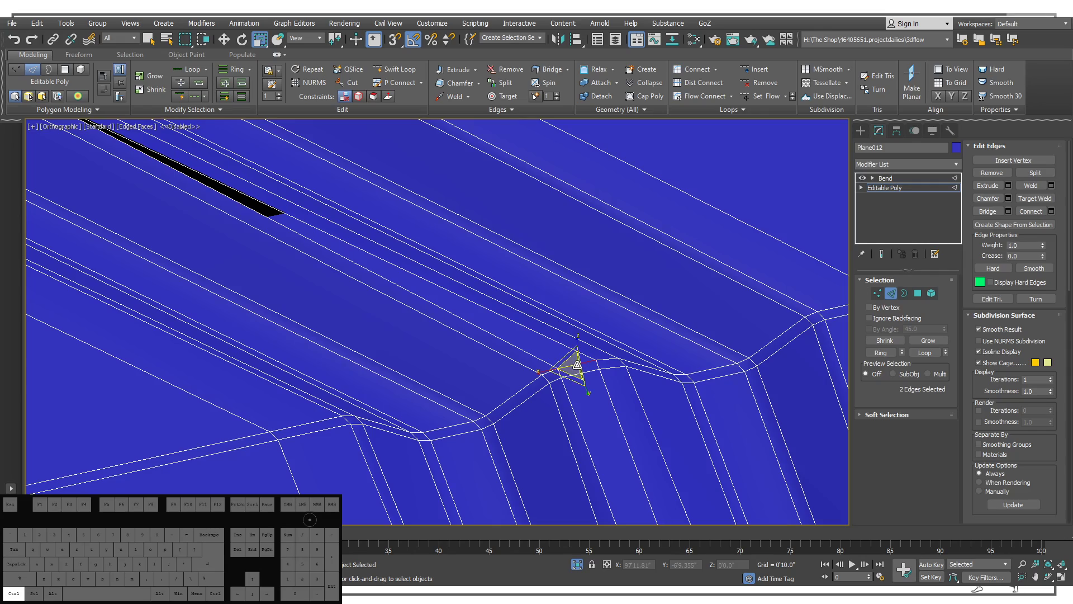
Add a short bridge edge from each of three further gaps to the selection and expand it with Ring.
scroll(592, 352, down, 2)
middle_drag(609, 343, 425, 386)
scroll(517, 353, down, 3)
middle_drag(721, 325, 495, 379)
scroll(670, 339, up, 4)
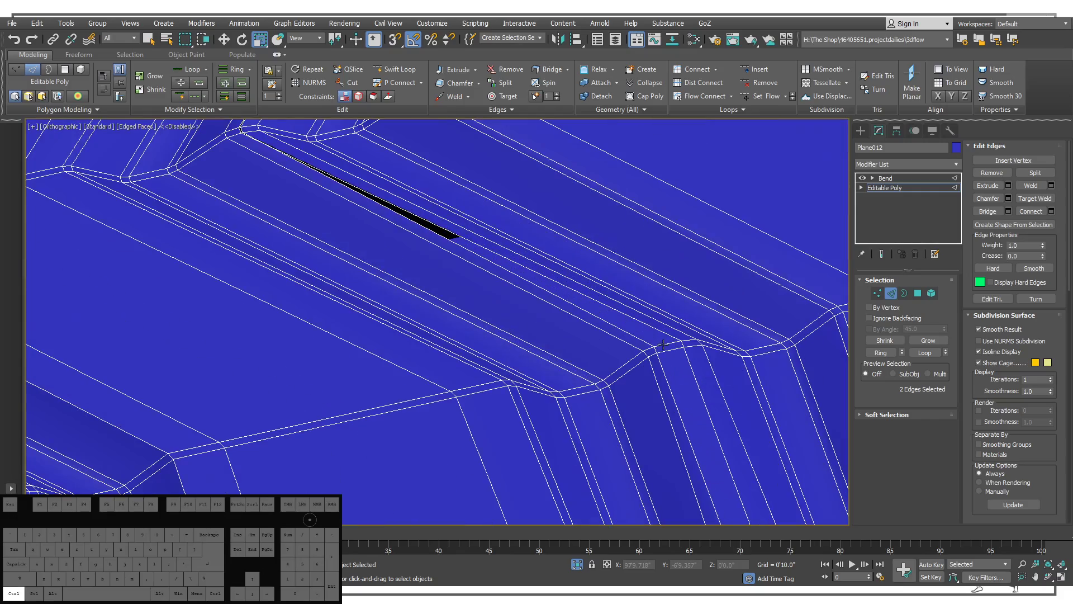
ctrl+click(670, 339)
middle_drag(699, 317, 335, 443)
scroll(330, 445, down, 5)
middle_drag(670, 325, 415, 377)
scroll(446, 406, up, 2)
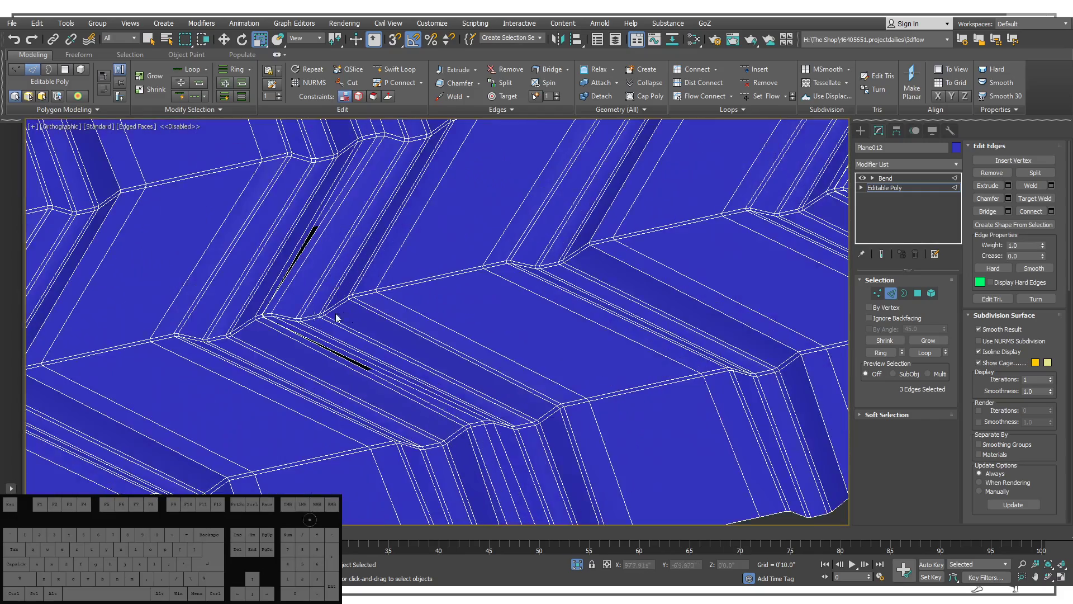
ctrl+click(475, 421)
middle_drag(475, 421, 194, 487)
middle_drag(538, 376, 396, 420)
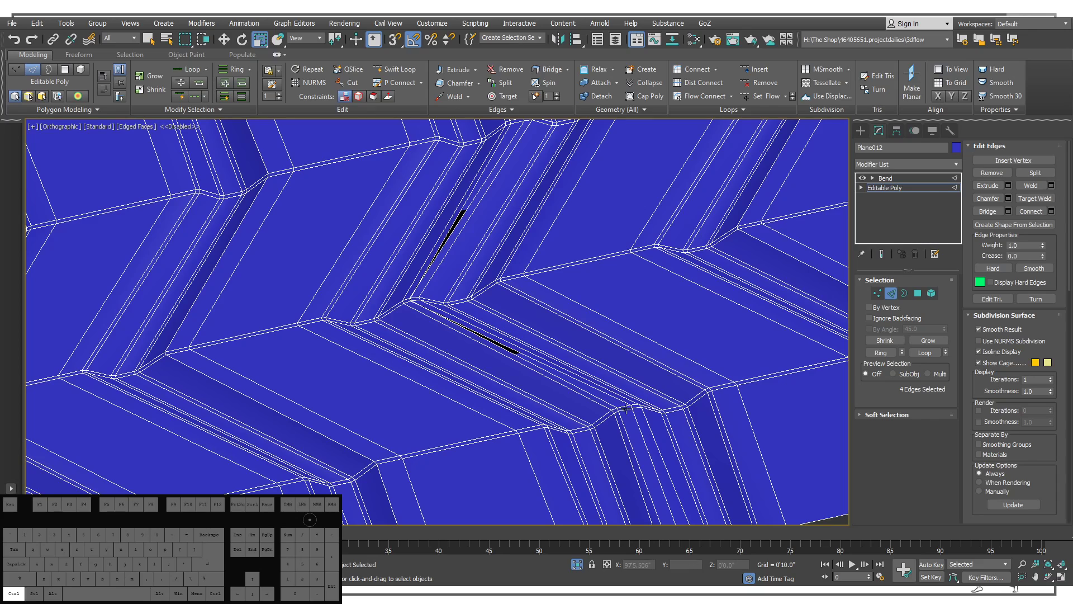
ctrl+click(627, 408)
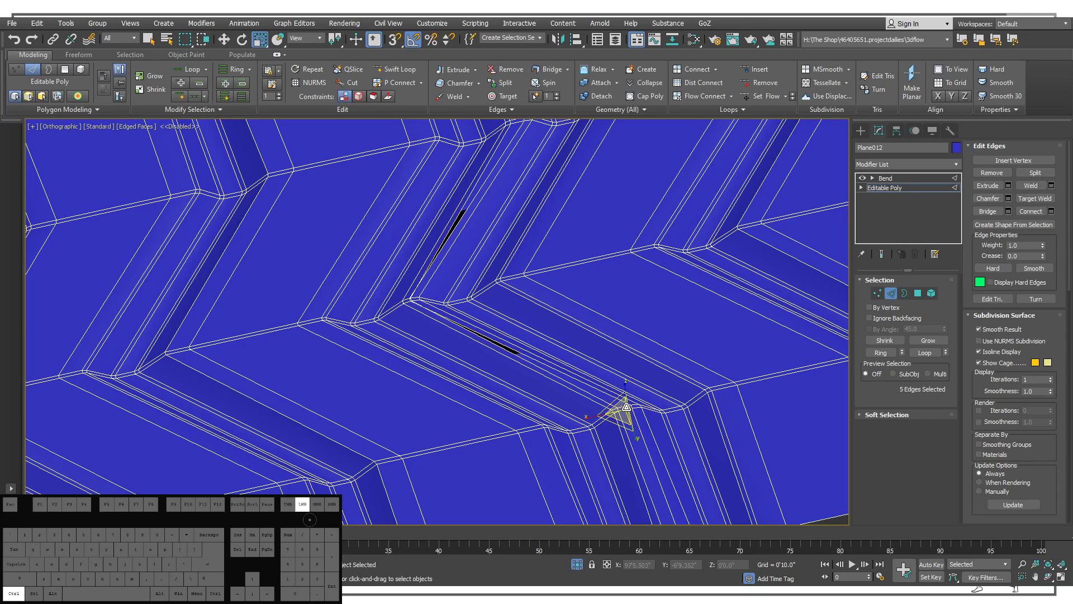
click(881, 353)
Reselect a short bridge edge across a single gap, expand it with Ring, and clear the selection.
middle_drag(607, 393, 582, 405)
click(595, 418)
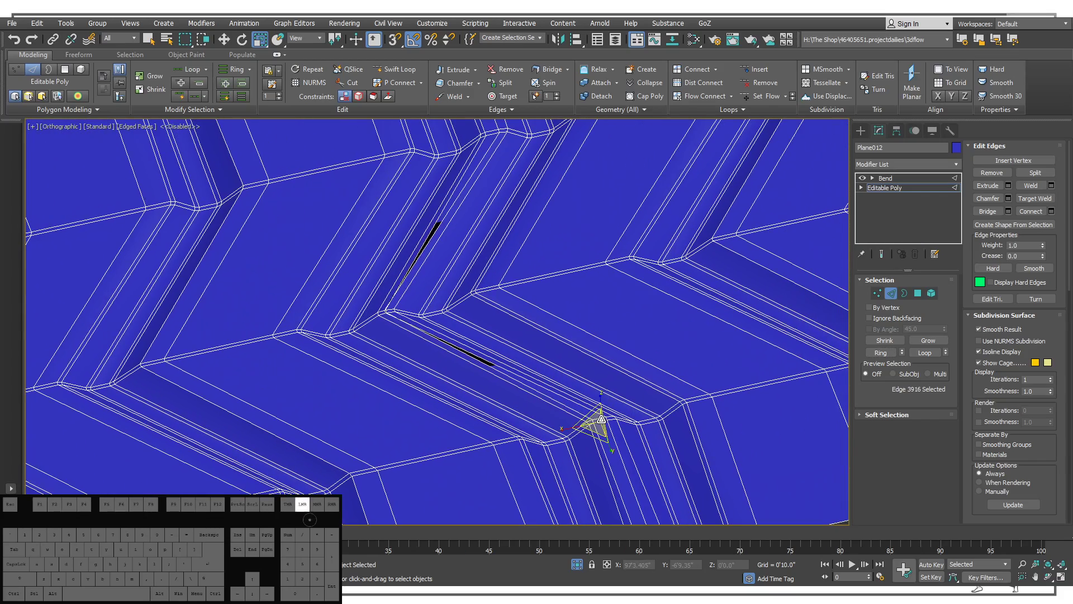
scroll(629, 436, up, 2)
click(609, 422)
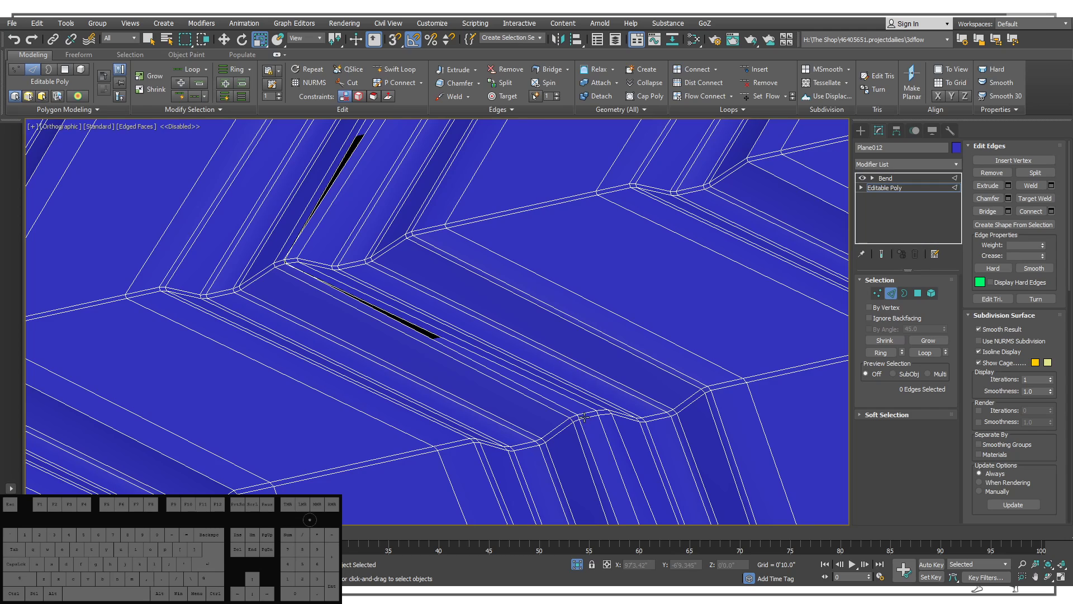
click(879, 353)
key(ctrl+d)
Leave sub-object editing of the Editable Poly and return to the Bend modifier to show the strip as a ring.
middle_drag(386, 430, 295, 425)
scroll(335, 334, down, 2)
scroll(295, 425, down, 1)
mouse_move(429, 386)
middle_down()
mouse_move(442, 380)
mouse_move(19, 441)
mouse_move(29, 439)
middle_up()
middle_drag(391, 333, 597, 252)
scroll(597, 252, down, 3)
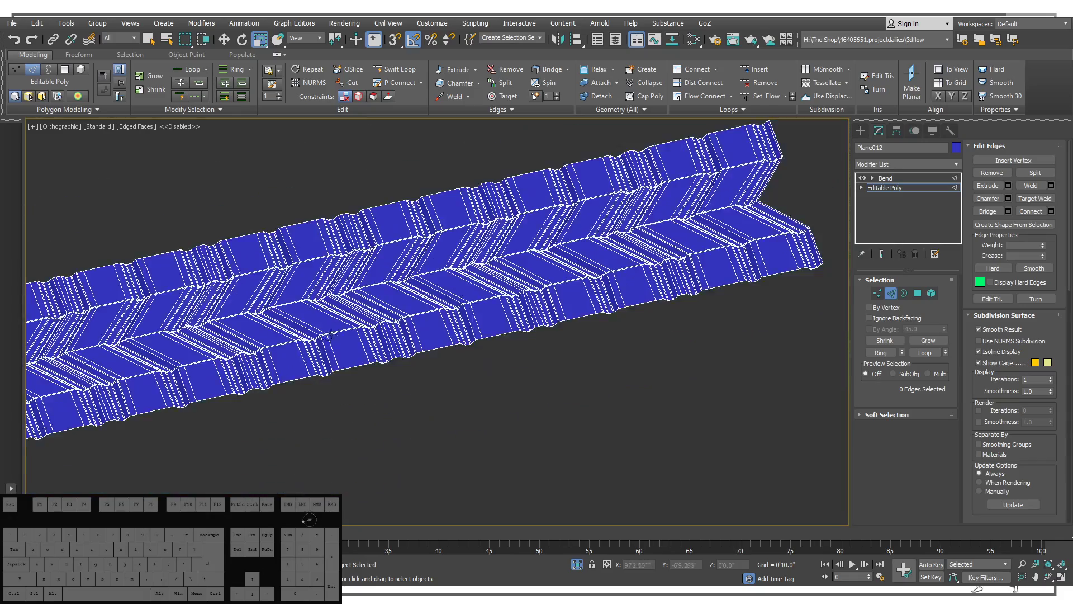
middle_drag(329, 334, 723, 230)
click(894, 178)
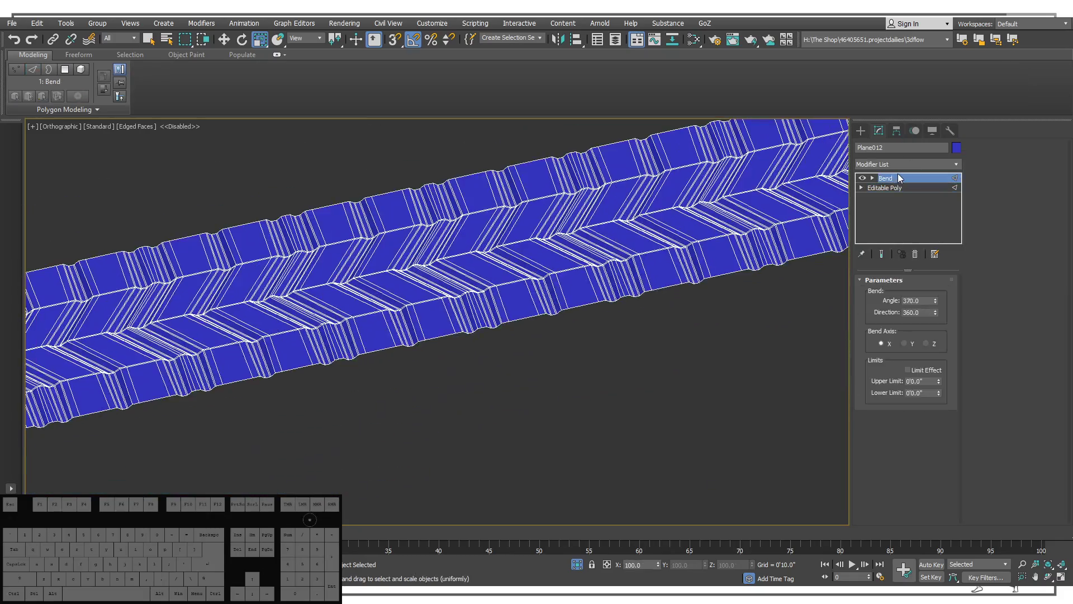
click(894, 188)
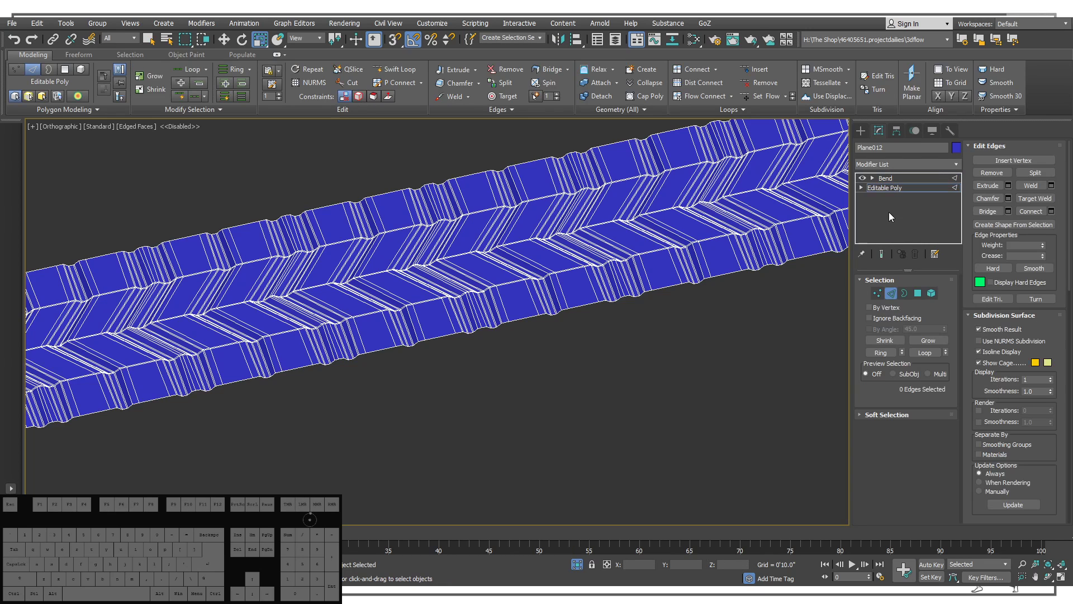
click(888, 292)
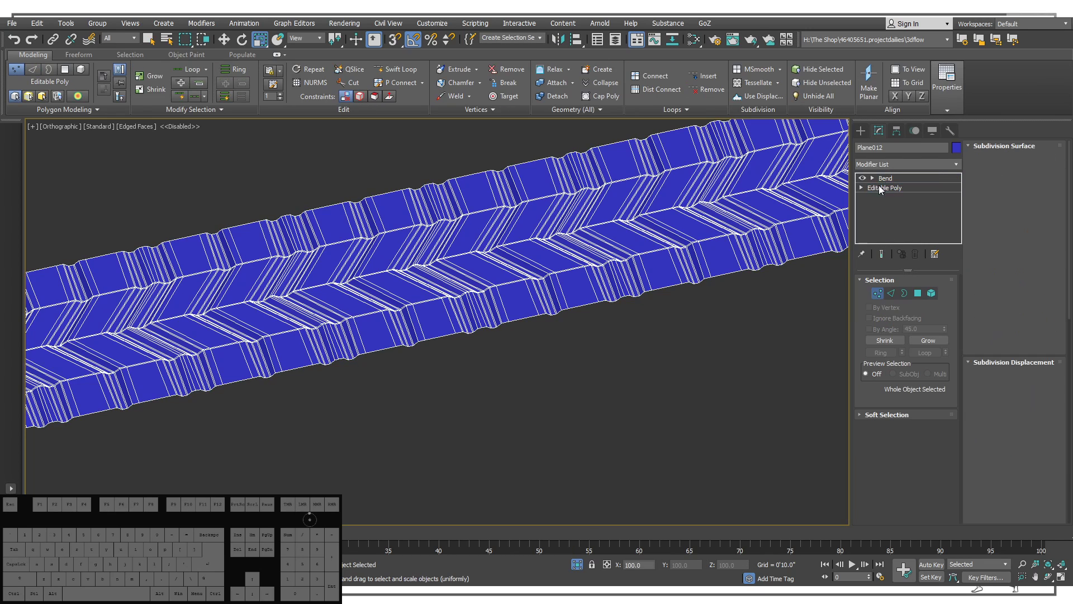
click(882, 178)
Examine the bridged seams and overall shape of the bent tread ring.
alt+middle_drag(716, 254, 829, 329)
click(829, 297)
alt+middle_drag(829, 278, 774, 305)
scroll(642, 218, up, 5)
click(670, 224)
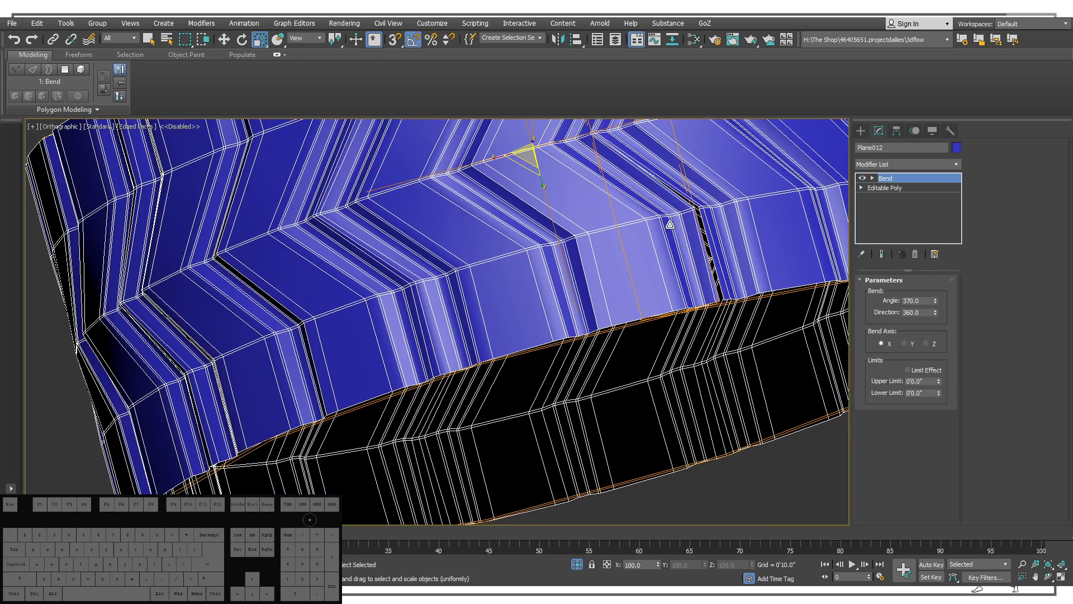
scroll(690, 253, down, 10)
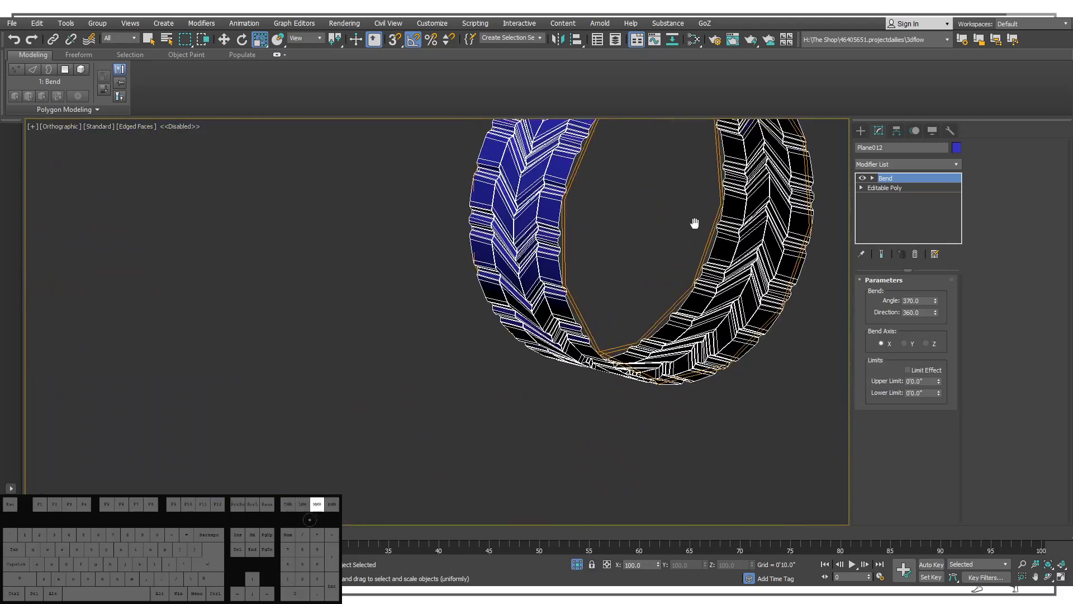
Deselect the tread ring and display it shaded without edged faces.
click(728, 404)
middle_drag(694, 408, 662, 444)
key(F3)
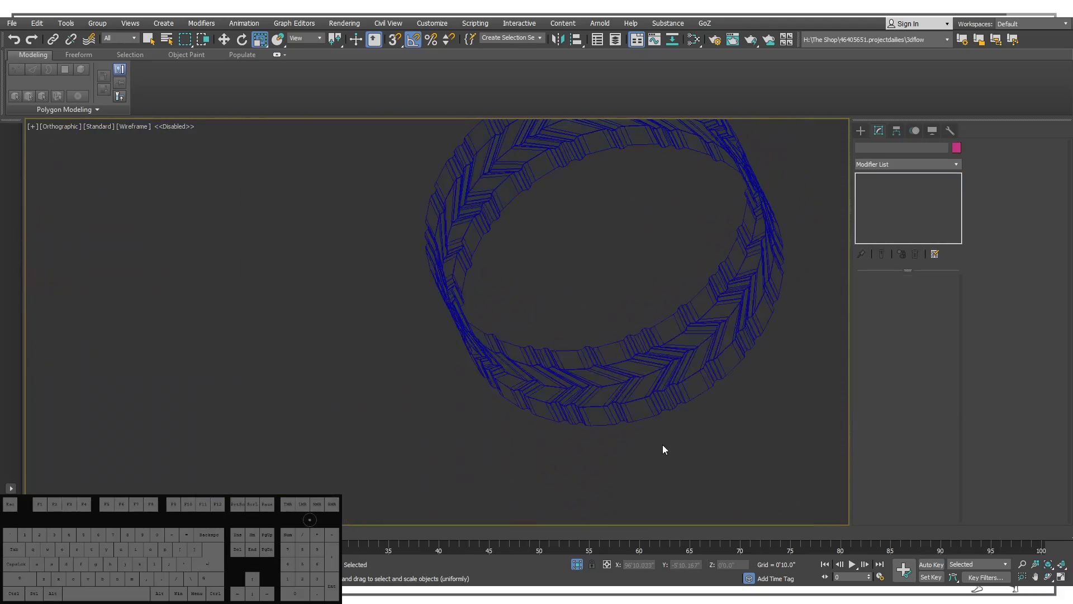
key(F3)
key(F4)
key(F3)
key(F3)
scroll(662, 420, up, 10)
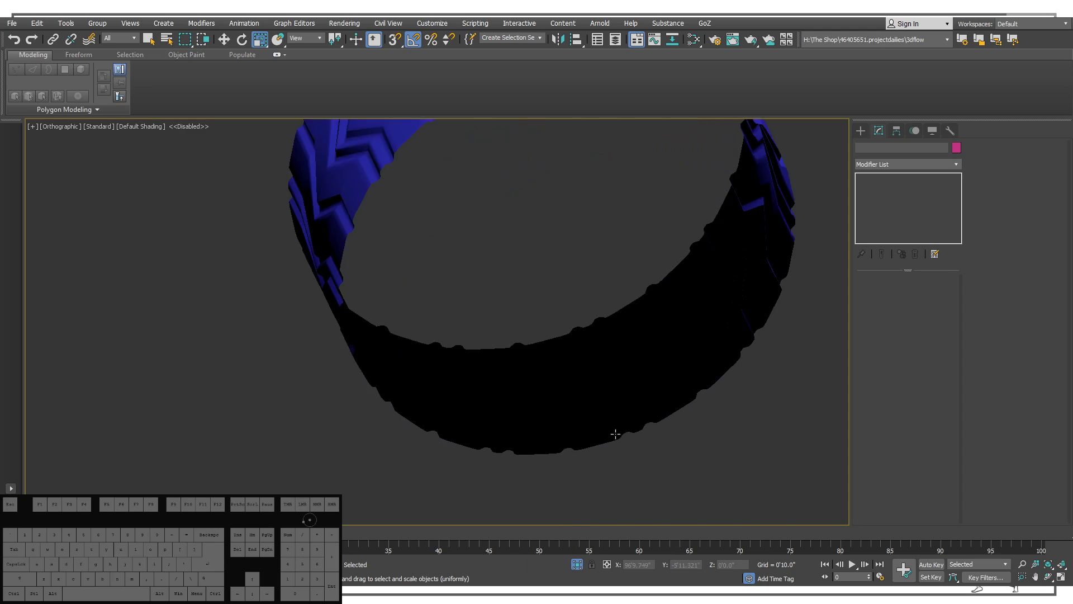
Select the tread ring and add an Edit Poly modifier above its Bend modifier.
scroll(546, 372, down, 10)
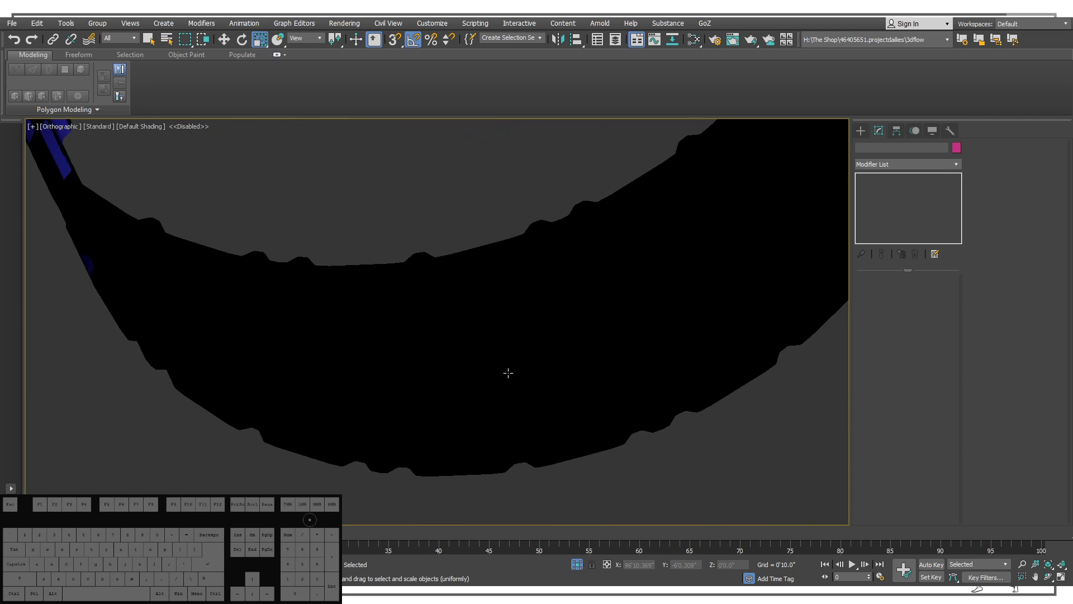
alt+middle_drag(501, 372, 417, 274)
scroll(311, 330, up, 3)
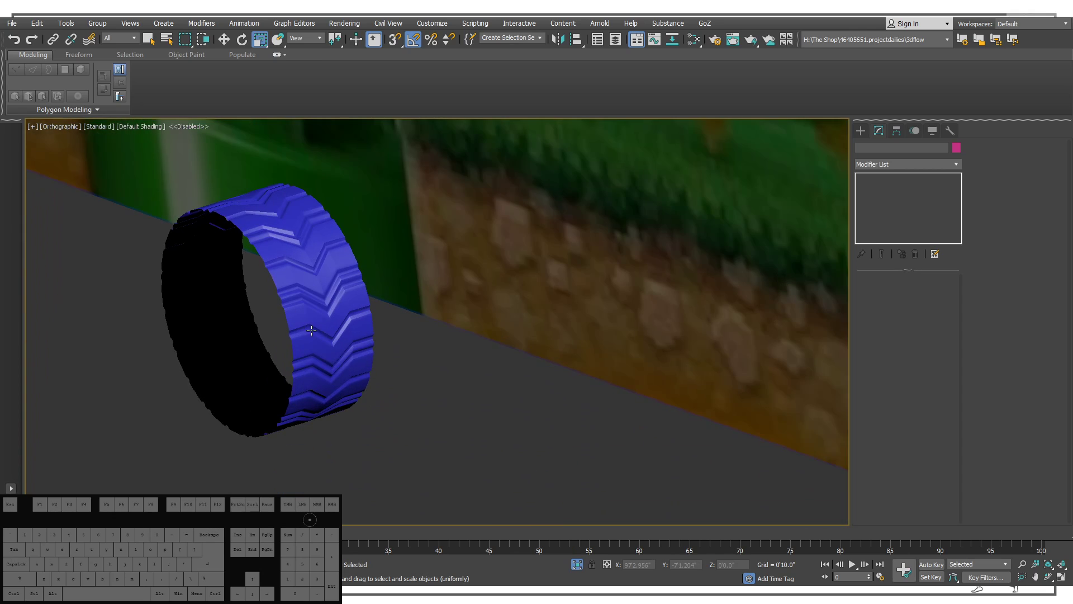
alt+middle_drag(312, 330, 509, 427)
click(472, 280)
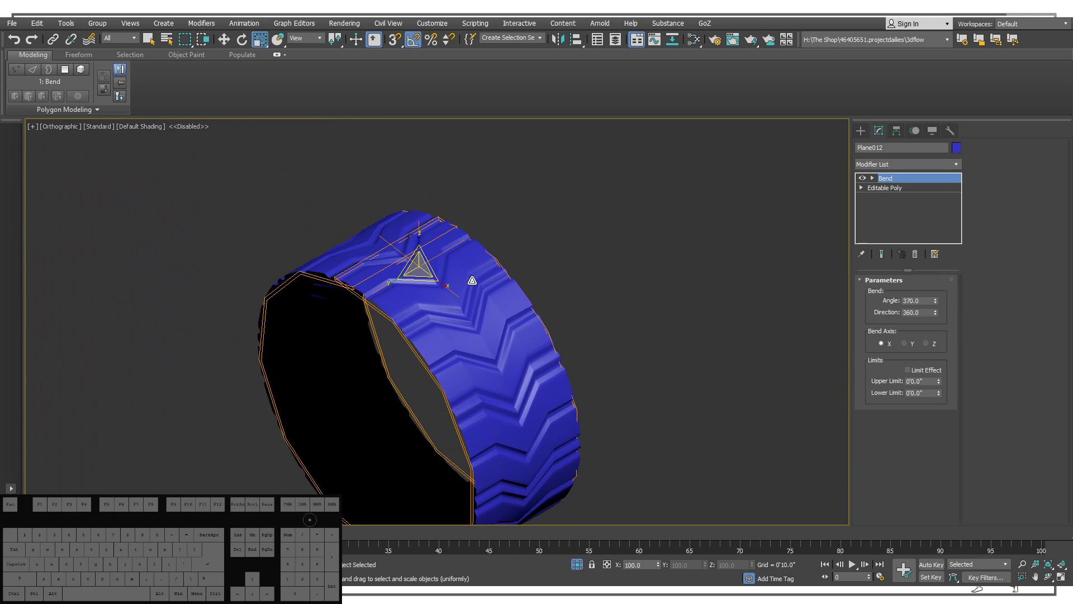
click(916, 166)
scroll(360, 273, up, 5)
key(e)
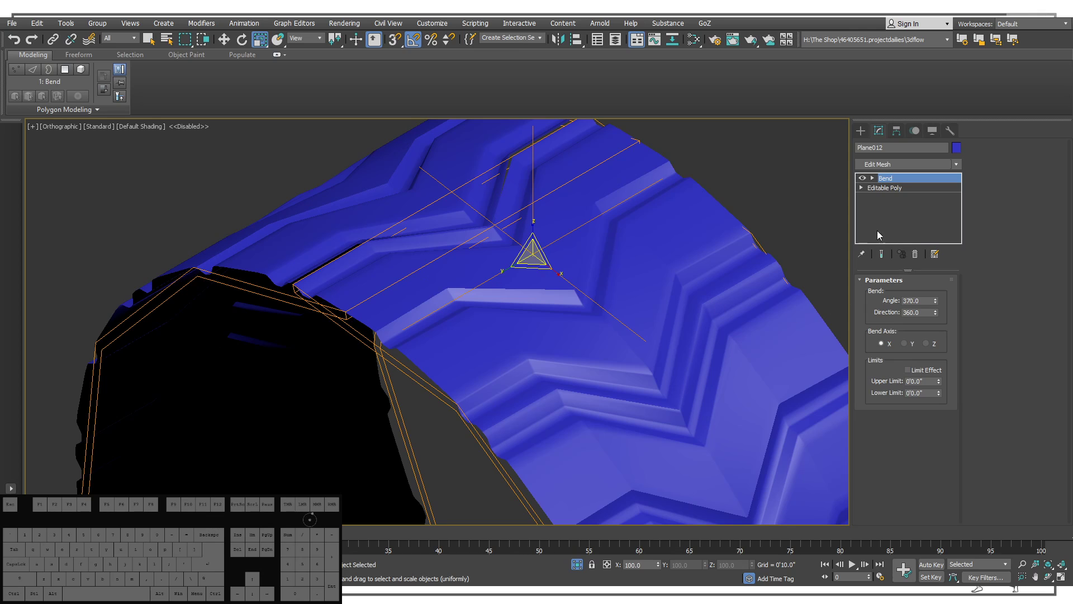
click(888, 205)
Create a copy of the tread ring with the Move tool, placing it beside the original.
alt+middle_drag(494, 272, 496, 301)
scroll(632, 232, down, 5)
key(w)
shift+drag(559, 359, 843, 217)
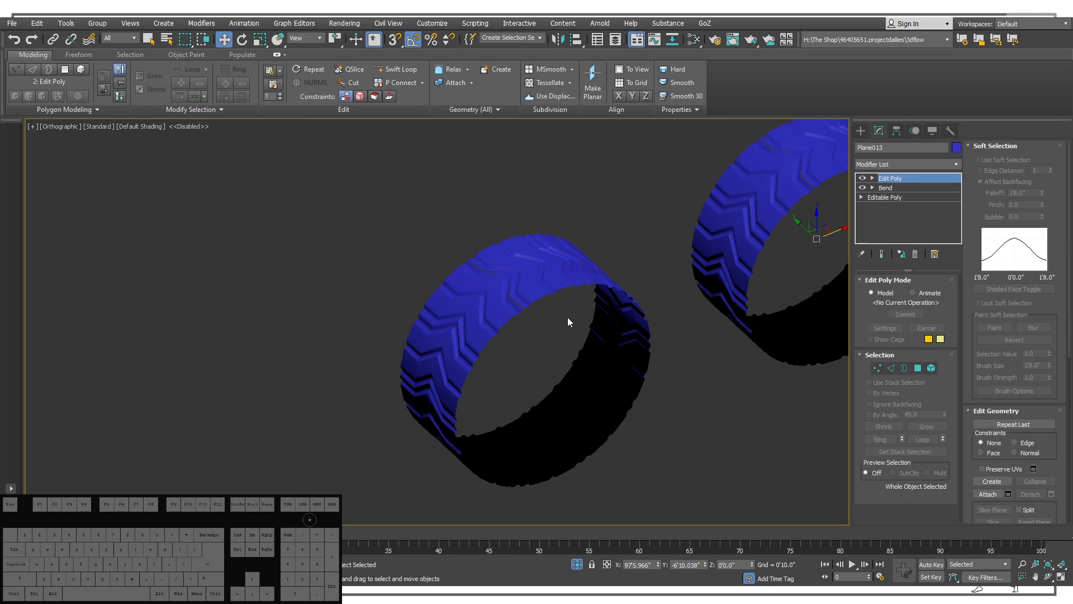
Select the open edges on both sides of the remaining seam in the tread ring and bridge them.
alt+middle_drag(486, 326, 478, 265)
scroll(440, 257, up, 4)
alt+middle_drag(477, 266, 622, 340)
scroll(486, 257, up, 5)
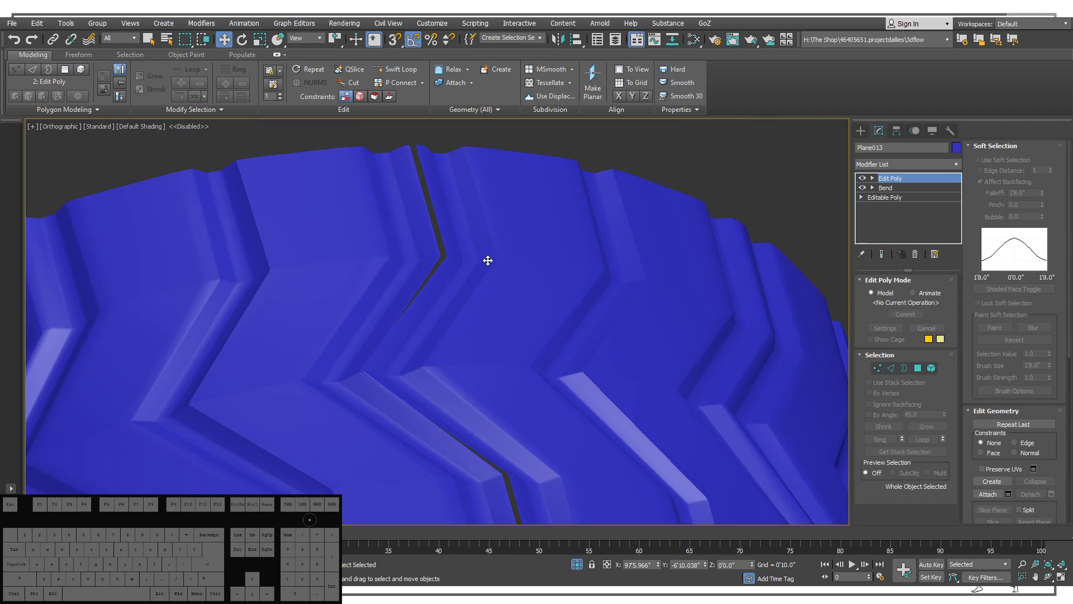
click(891, 367)
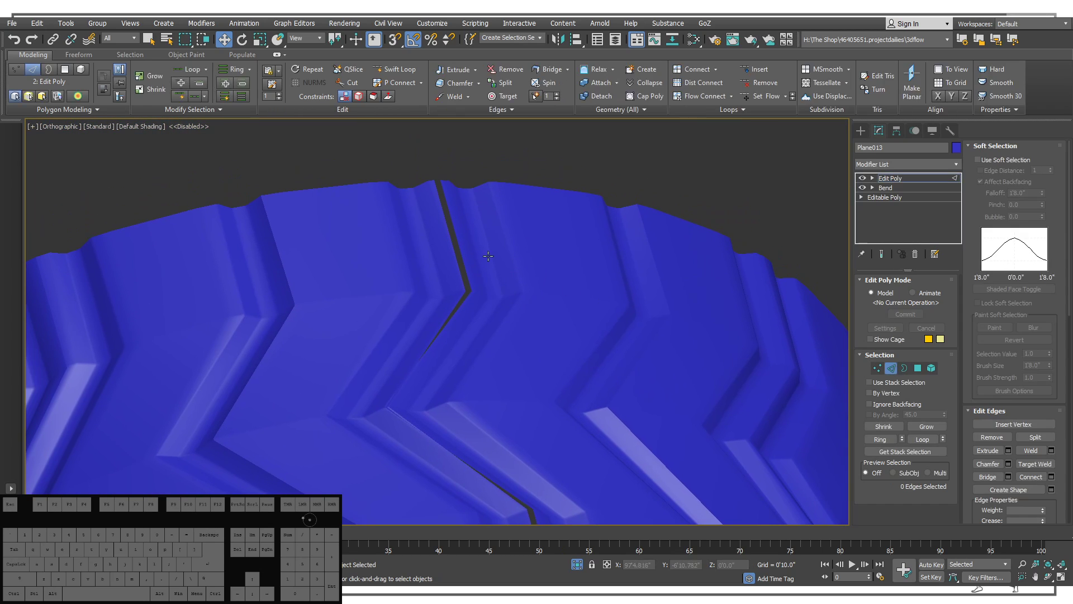
double_click(457, 233)
ctrl+click(454, 257)
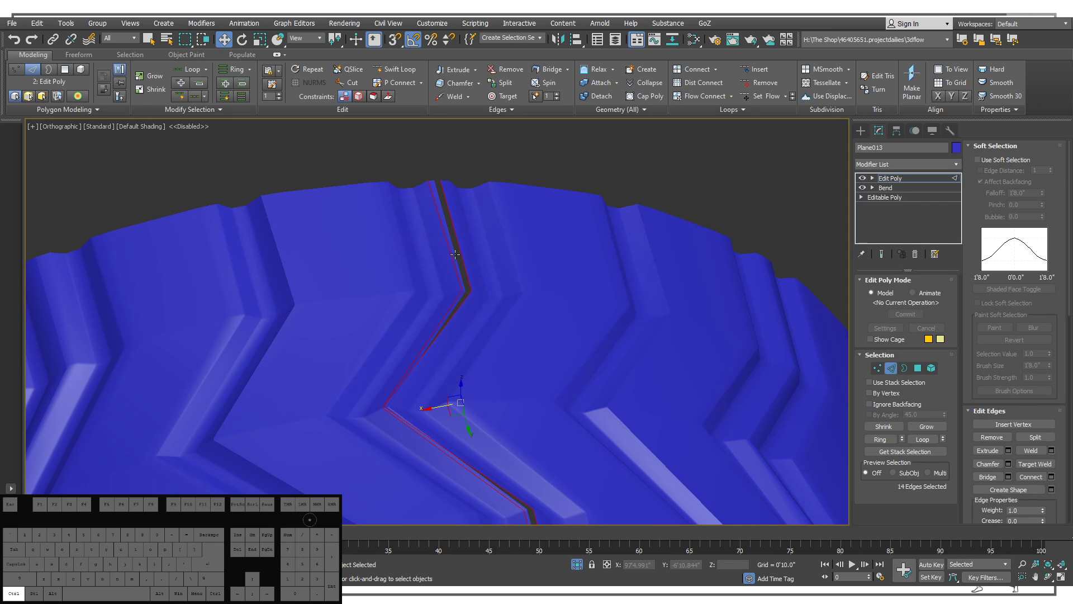
alt+middle_drag(456, 254, 660, 316)
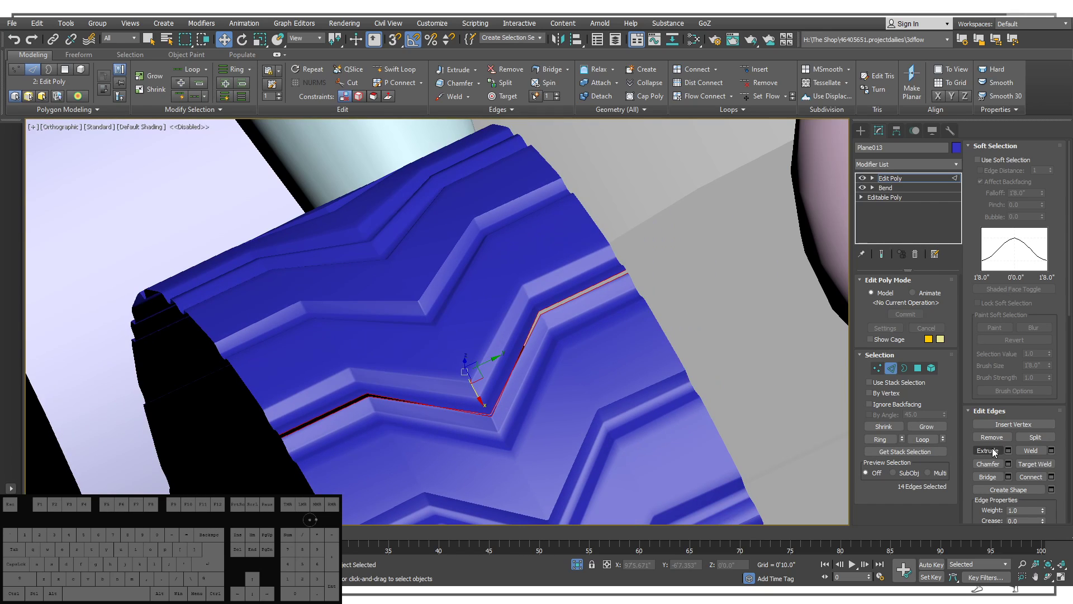
click(1007, 476)
alt+middle_drag(481, 391, 578, 393)
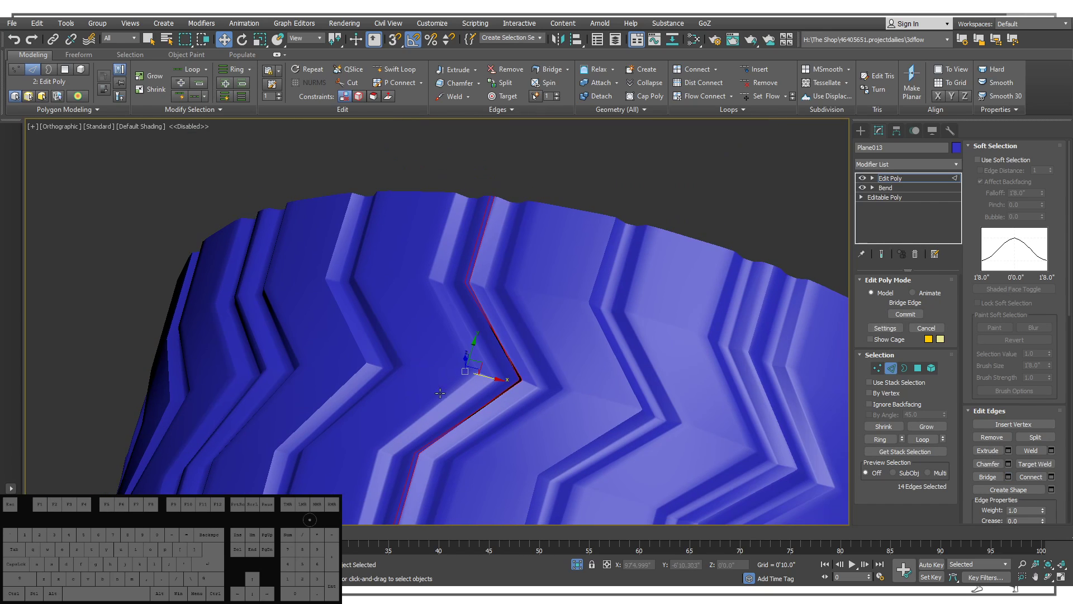
Select the ring of edges spanning the bridged seam and collapse it, closing the tread into a continuous loop.
middle_drag(486, 401, 486, 354)
scroll(390, 496, up, 5)
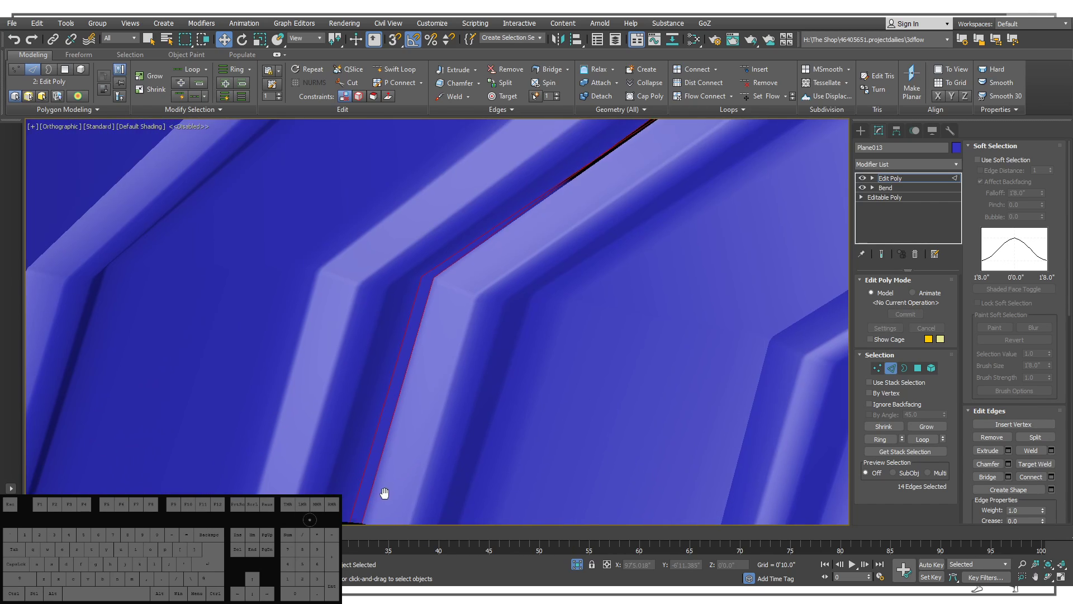
middle_drag(384, 493, 384, 440)
click(384, 427)
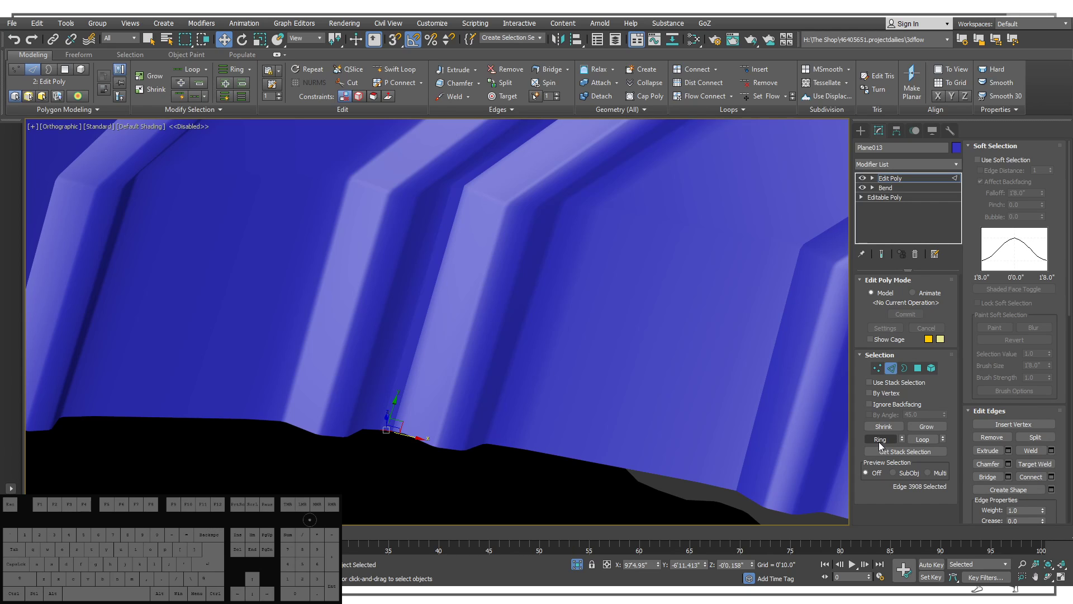
mouse_move(583, 418)
alt+middle_down()
mouse_move(614, 381)
mouse_move(578, 403)
alt+middle_up()
scroll(615, 381, down, 3)
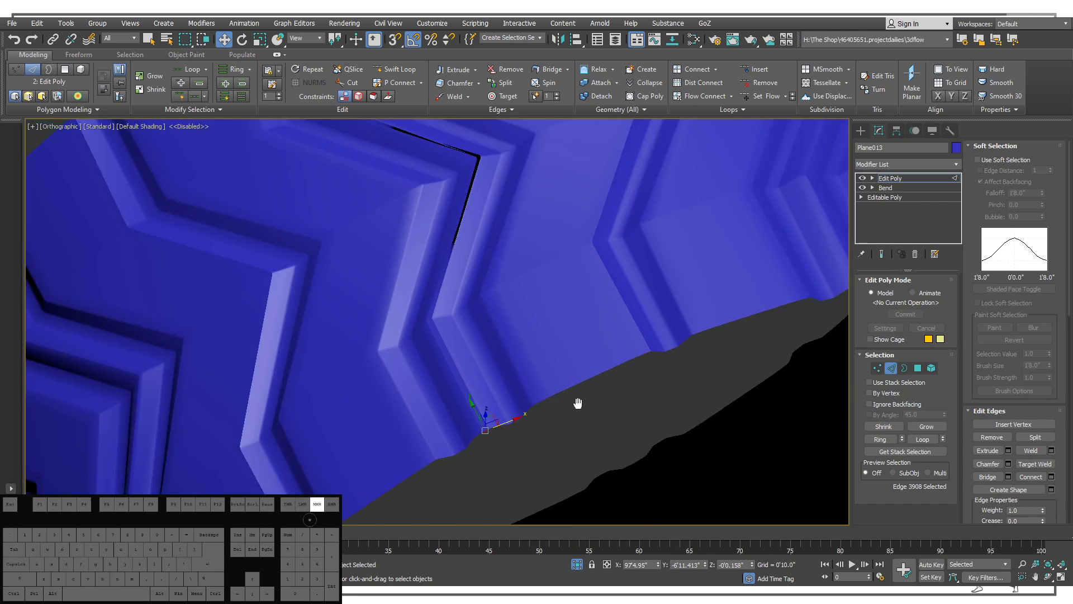
scroll(578, 403, down, 3)
click(878, 437)
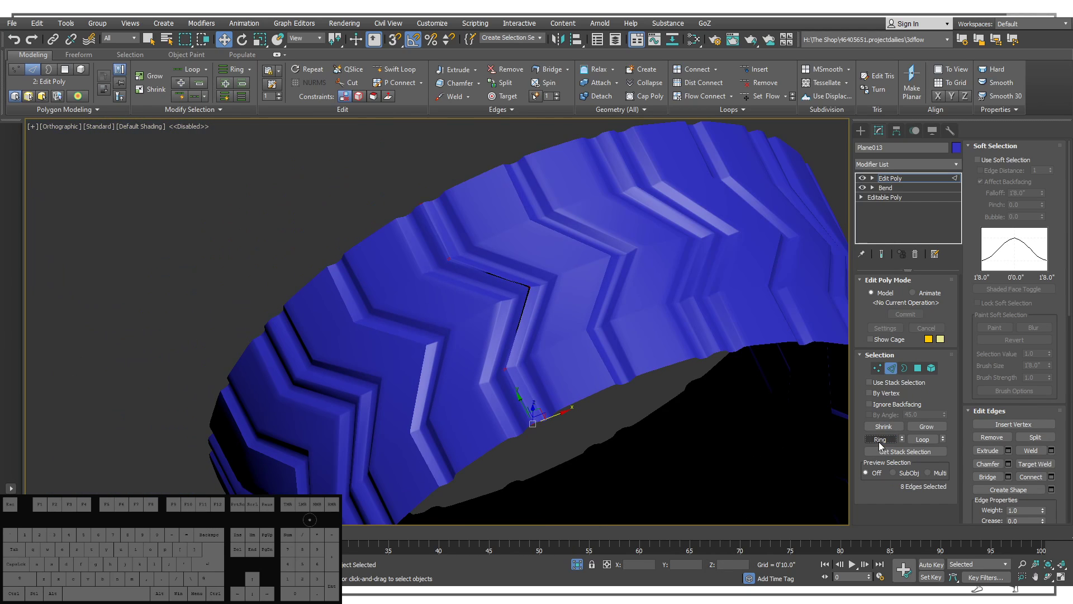
key(ctrl+x)
scroll(531, 356, down, 2)
scroll(550, 369, down, 6)
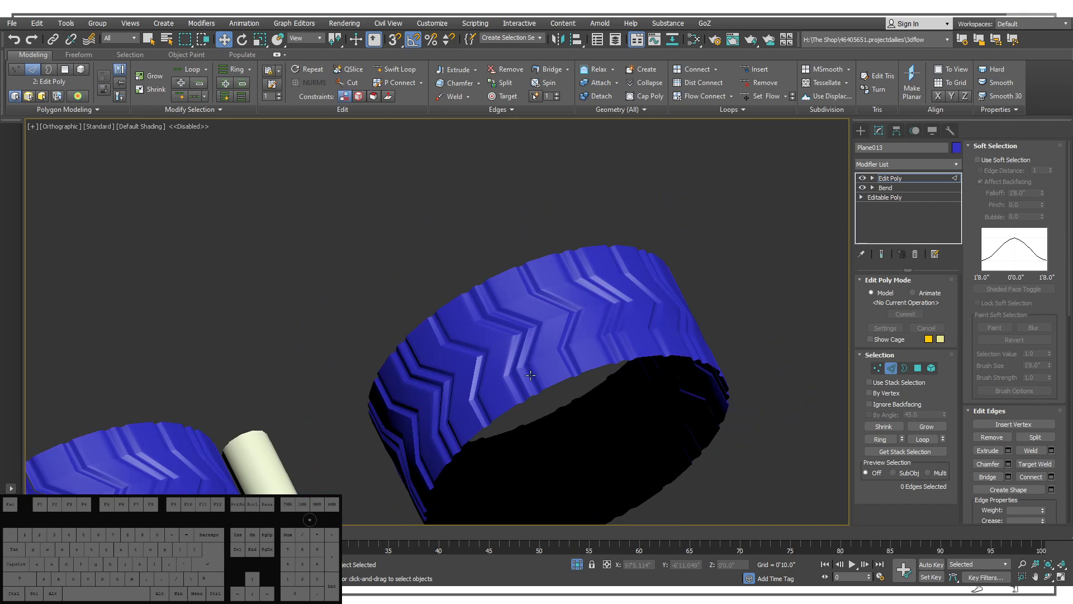
middle_drag(500, 359, 649, 262)
click(860, 131)
scroll(650, 262, up, 4)
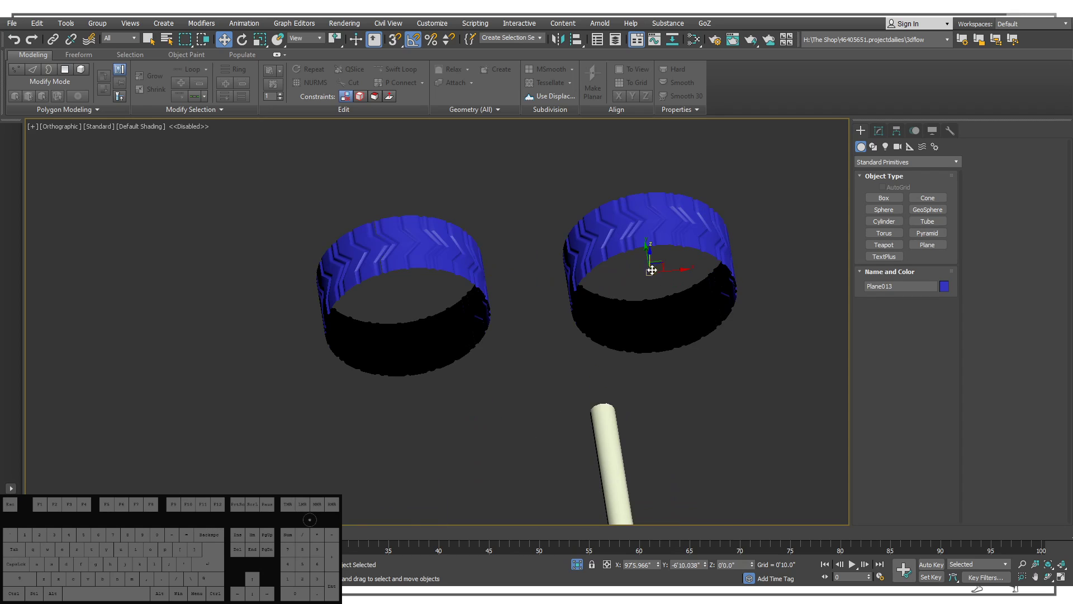
scroll(652, 263, down, 2)
mouse_move(656, 266)
mouse_down()
mouse_move(584, 336)
mouse_move(639, 278)
mouse_up()
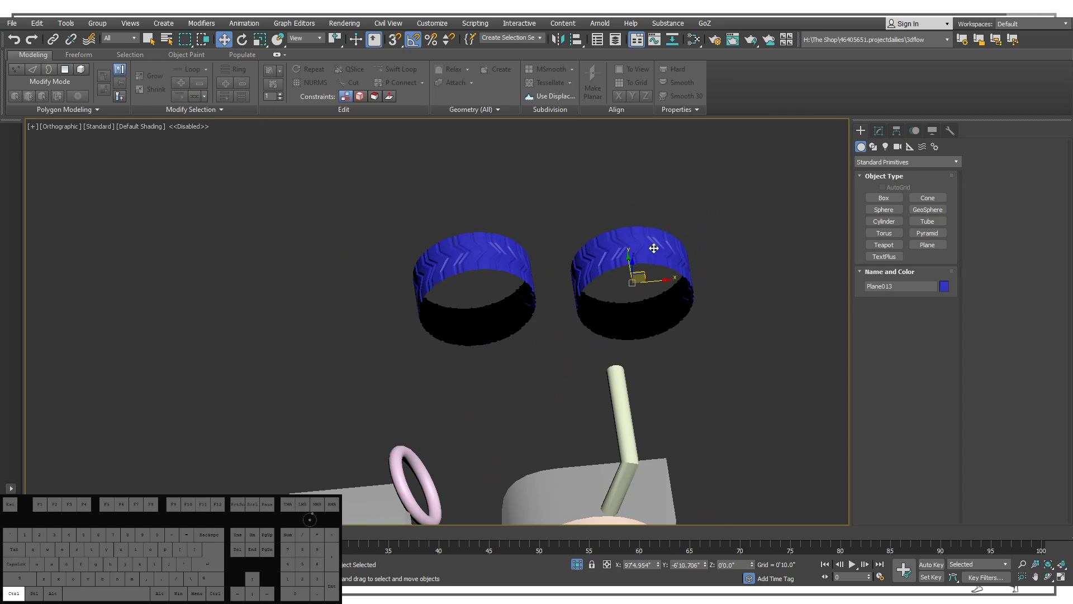
key(ctrl+z)
Create a copy of the closed tread ring with the Move tool, placing it over the kart's front wheel.
scroll(635, 283, down, 5)
alt+middle_drag(633, 284, 628, 261)
shift+drag(646, 269, 557, 465)
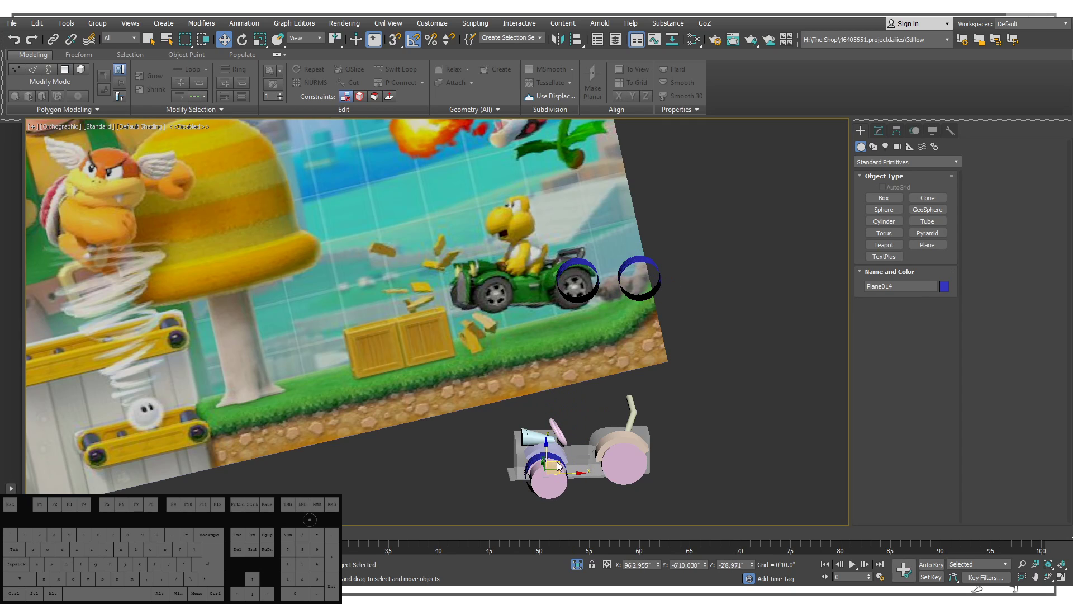
click(523, 344)
key(z)
alt+middle_drag(498, 386, 499, 316)
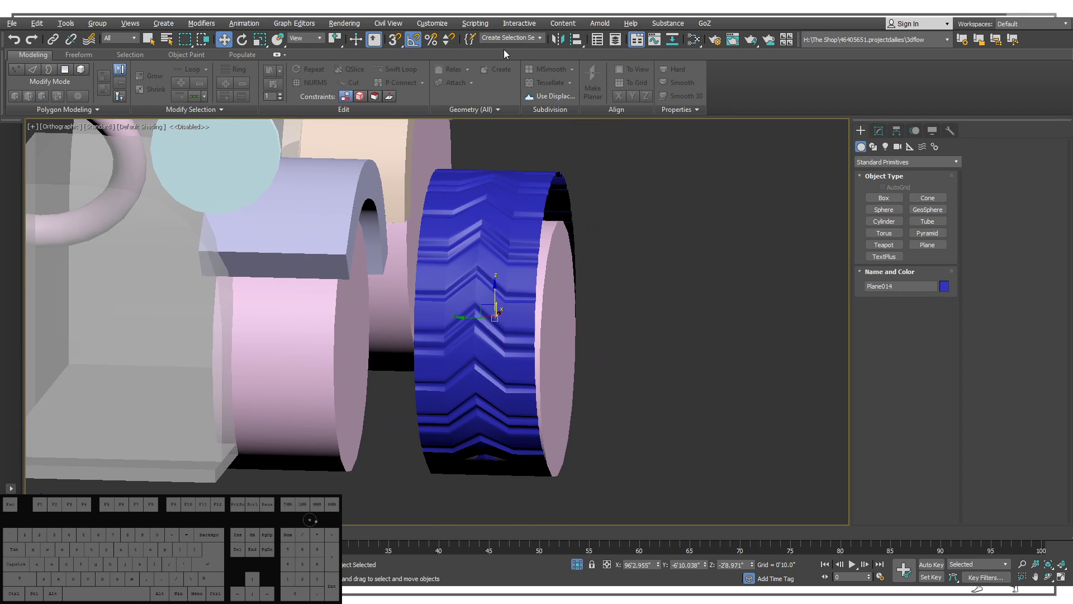
Align the copied tread ring to the front wheel cylinder beneath the fender.
click(578, 40)
click(316, 347)
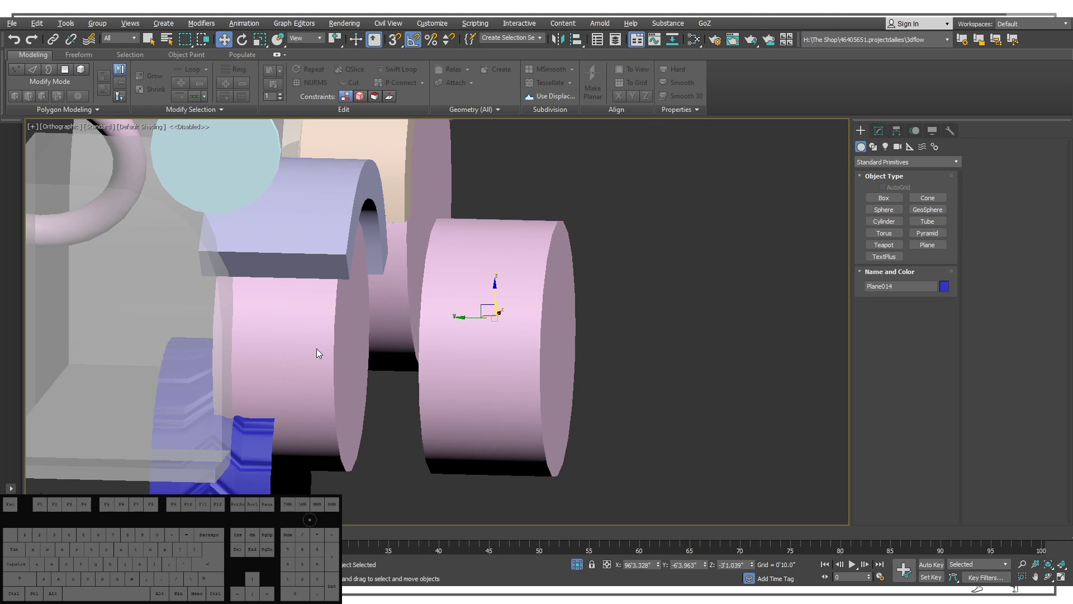
drag(493, 262, 494, 262)
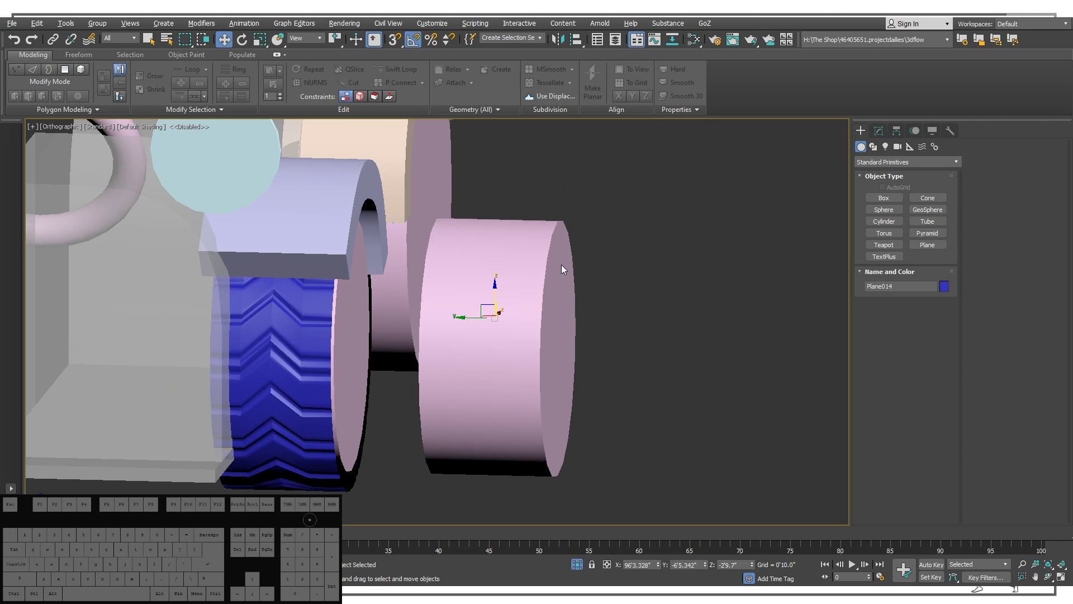
Delete the other front wheel cylinder standing outside the one fitted with the tread ring.
alt+middle_drag(540, 390, 304, 381)
click(452, 414)
middle_drag(458, 362, 435, 391)
key(Delete)
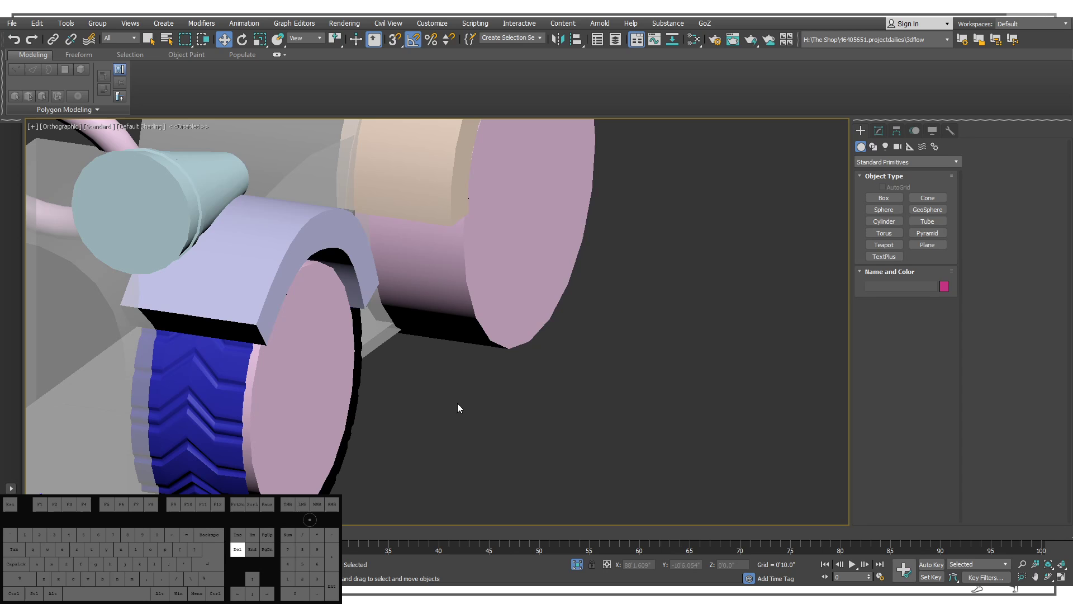
Select the tread ring with its front wheel cylinder and move both sideways along Y, clear of the fender.
click(212, 397)
alt+middle_drag(211, 397, 287, 394)
ctrl+click(281, 366)
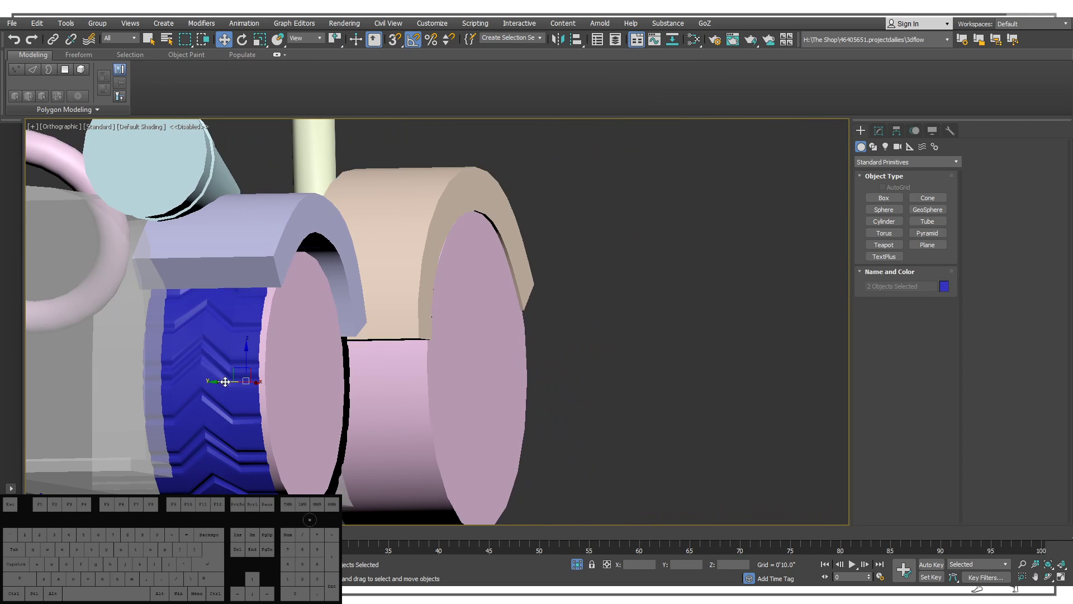
drag(225, 381, 569, 375)
alt+middle_drag(569, 375, 525, 373)
scroll(525, 373, up, 2)
scroll(505, 338, down, 3)
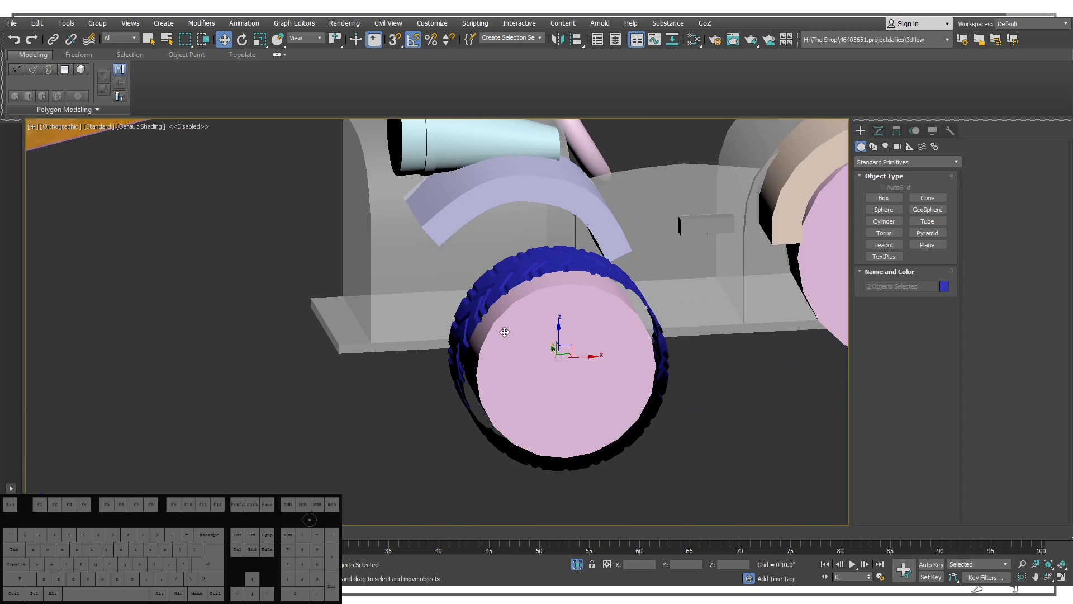
scroll(479, 295, up, 3)
scroll(479, 296, down, 6)
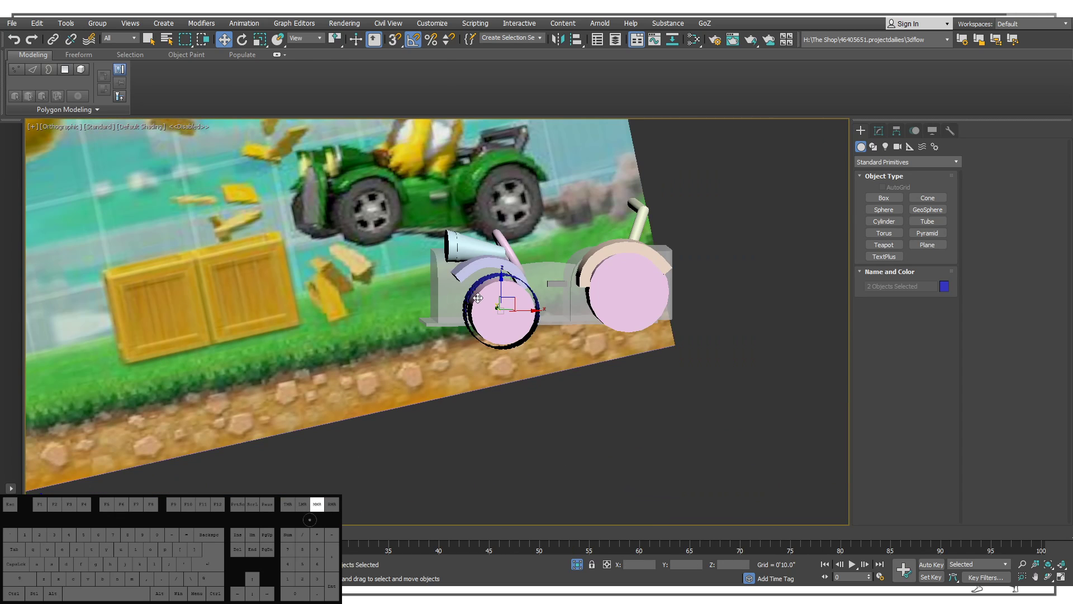
scroll(478, 297, up, 6)
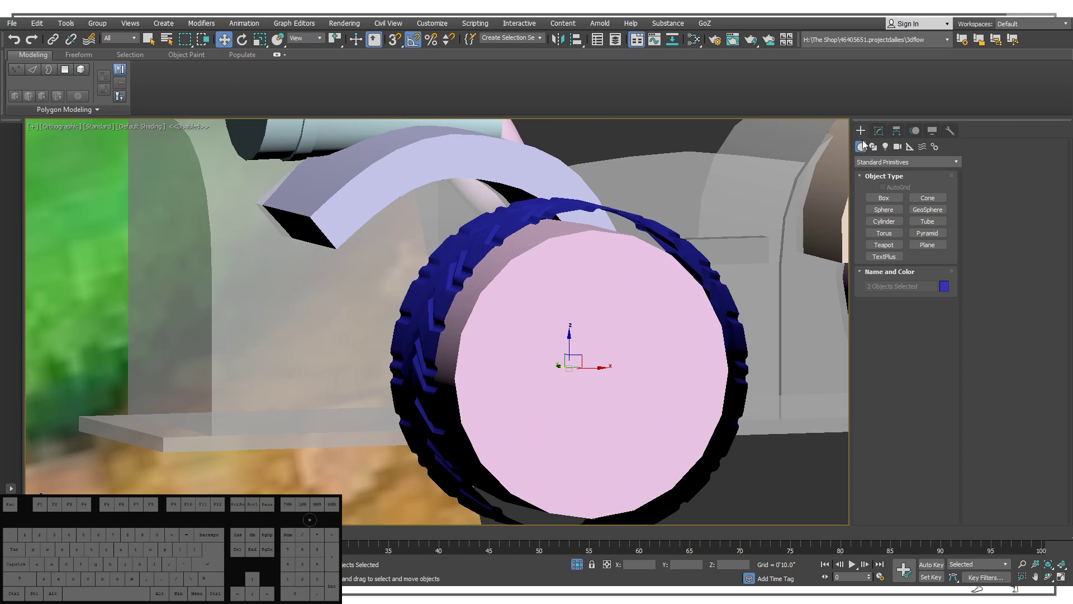
Select both open borders of the copied tread ring, convert them to vertices, and scale these along the ring's width.
click(879, 131)
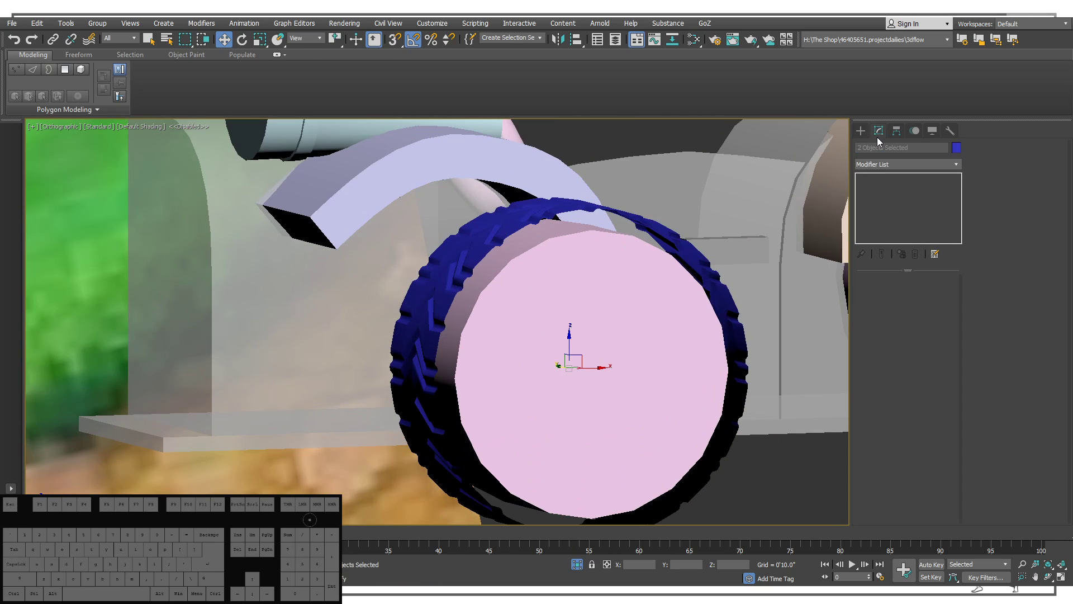
click(542, 237)
click(904, 368)
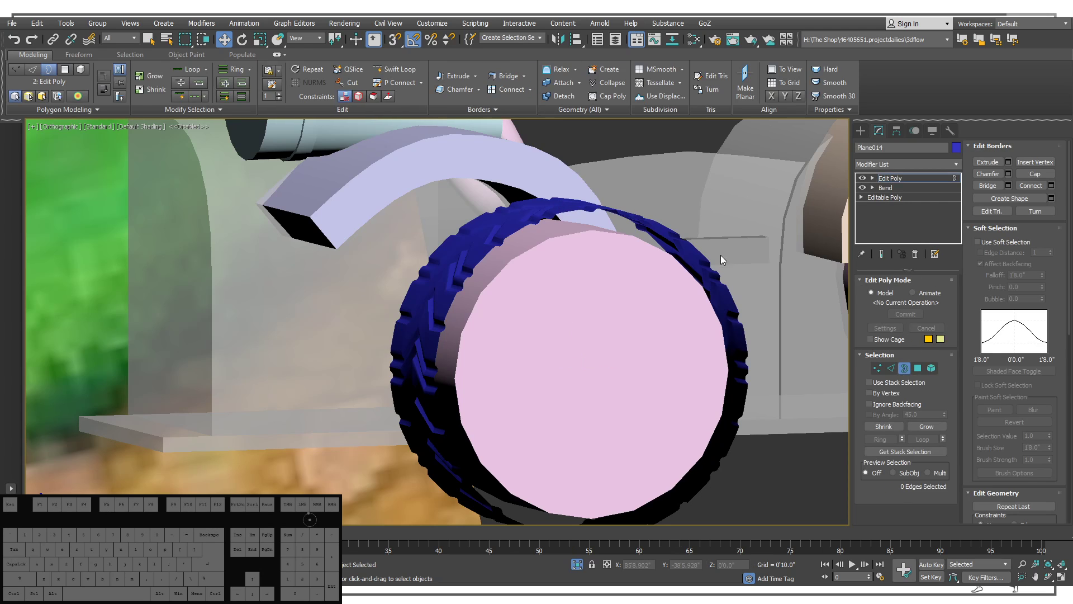
mouse_move(720, 254)
alt+middle_down()
mouse_move(678, 282)
mouse_move(736, 310)
mouse_move(702, 314)
mouse_move(699, 290)
alt+middle_up()
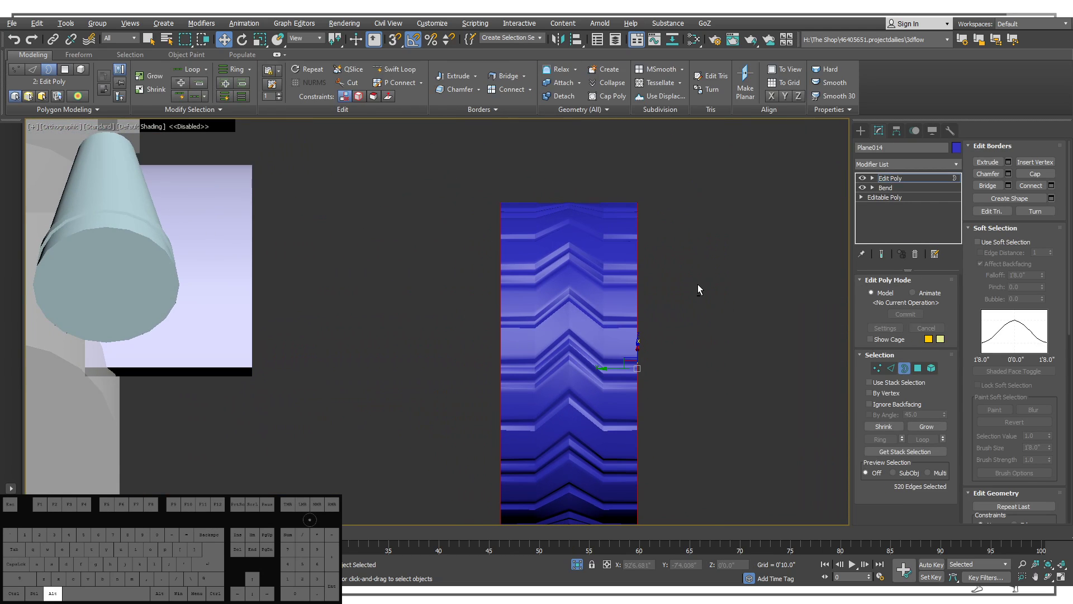
alt+middle_drag(639, 320, 614, 321)
key(r)
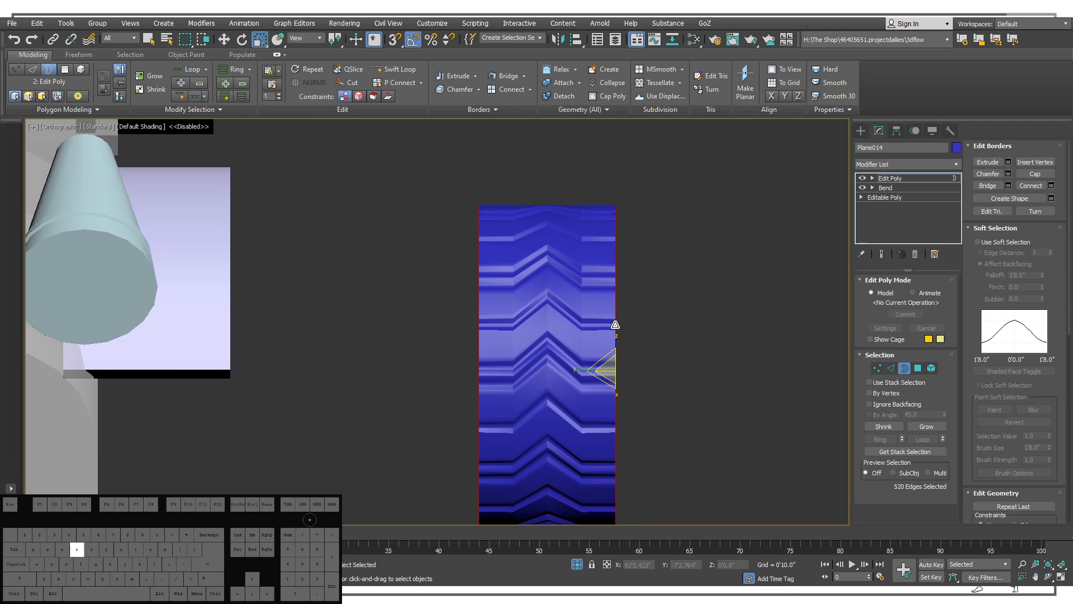
ctrl+click(876, 369)
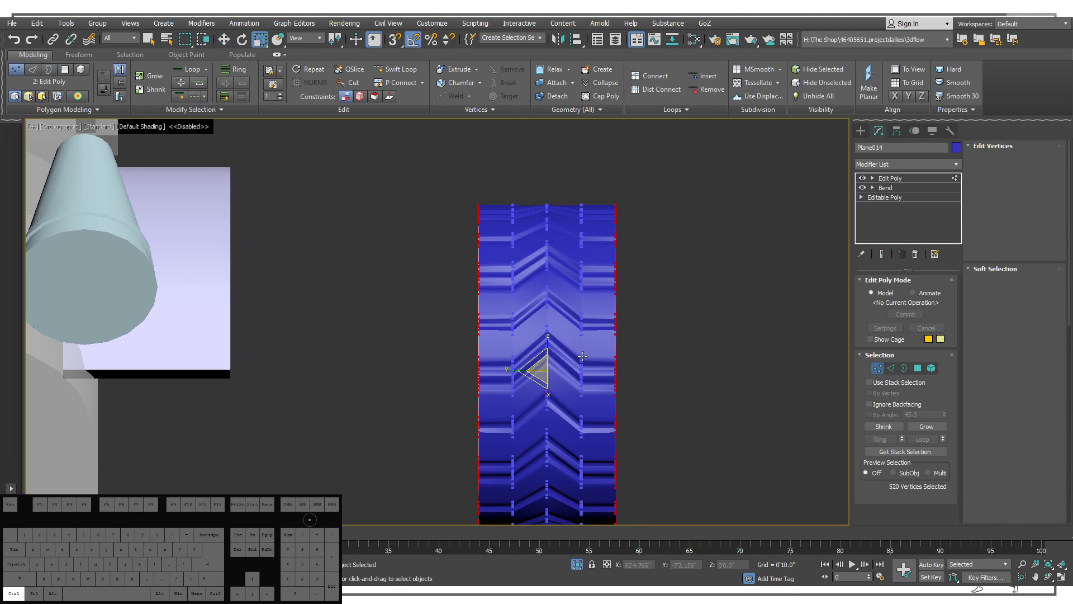
drag(513, 370, 512, 374)
alt+middle_drag(599, 364, 513, 334)
Extrude both open borders of the tread ring inward by scaling them to about 96%.
click(904, 367)
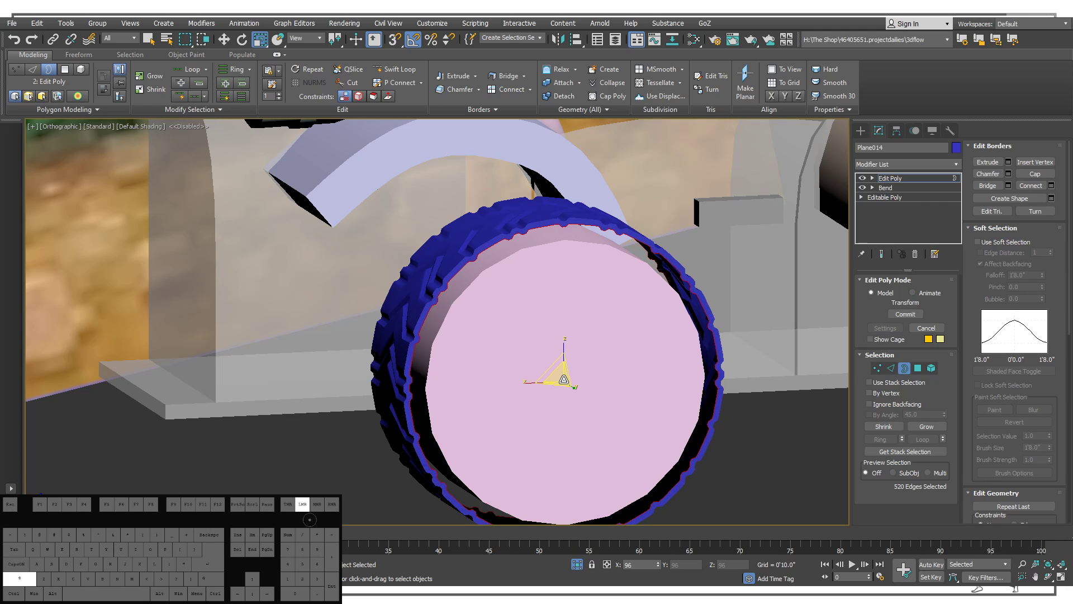
alt+middle_drag(525, 361, 607, 367)
key(w)
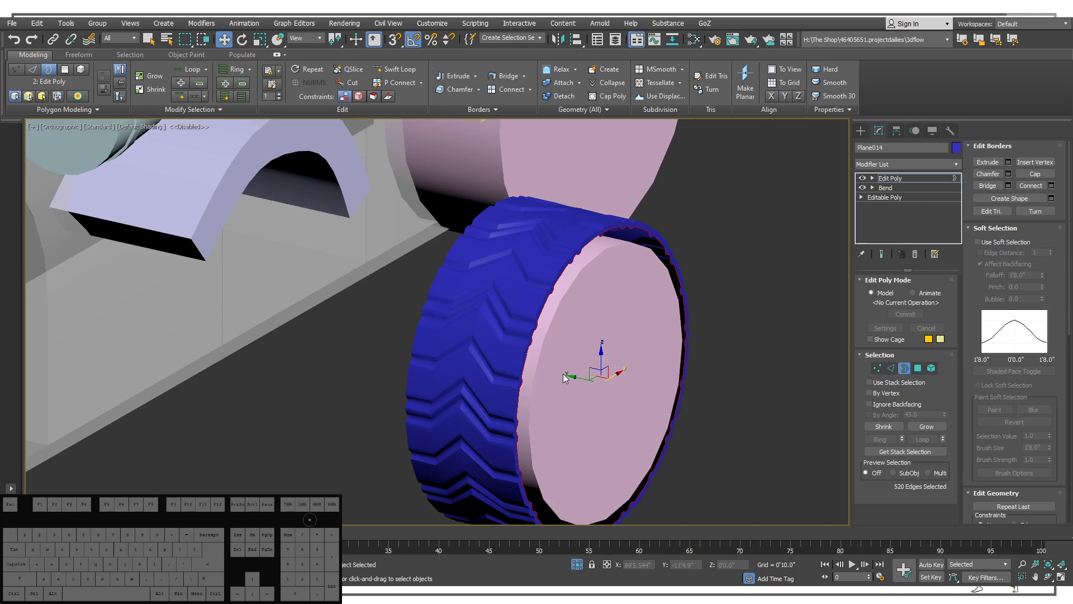
Convert the extruded borders to vertices and scale them outward along the ring's width to form beveled tire shoulders.
key(r)
mouse_move(632, 390)
mouse_down()
mouse_move(657, 400)
mouse_move(631, 390)
mouse_up()
ctrl+click(877, 367)
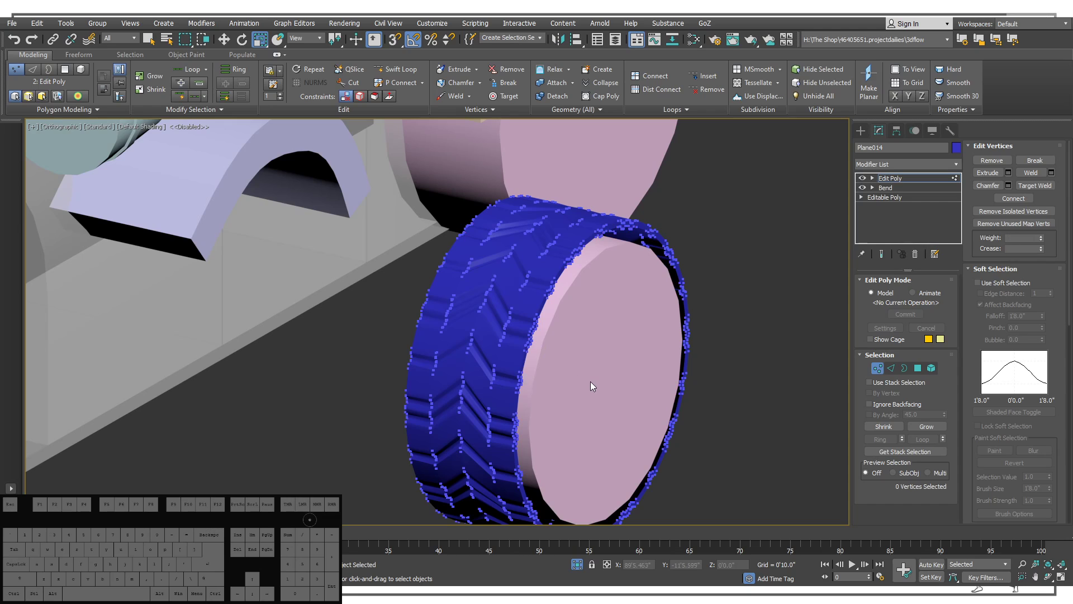
drag(592, 380, 581, 376)
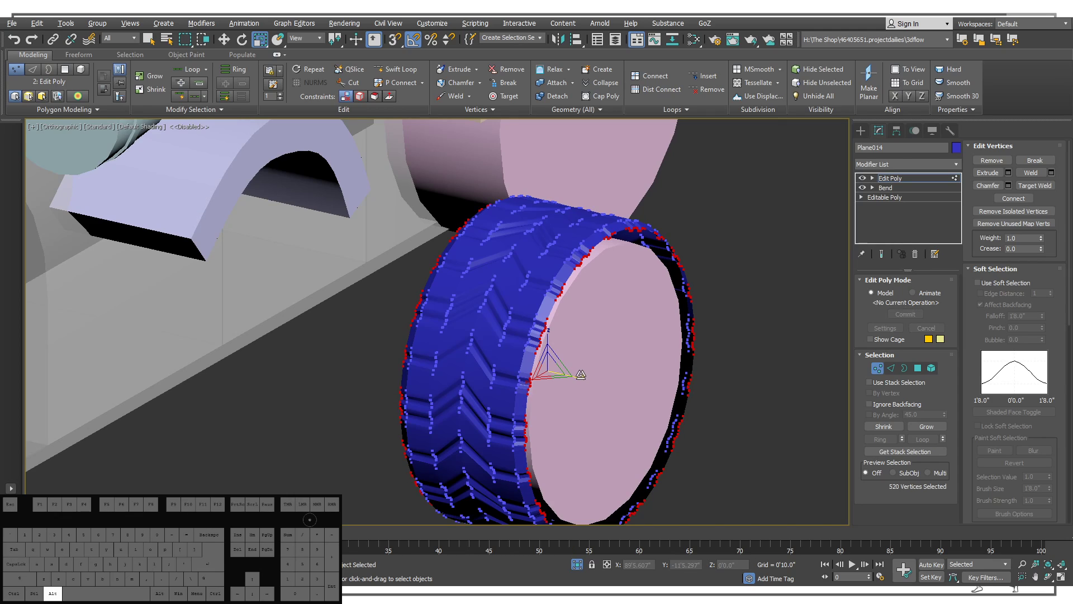
alt+middle_drag(582, 376, 517, 363)
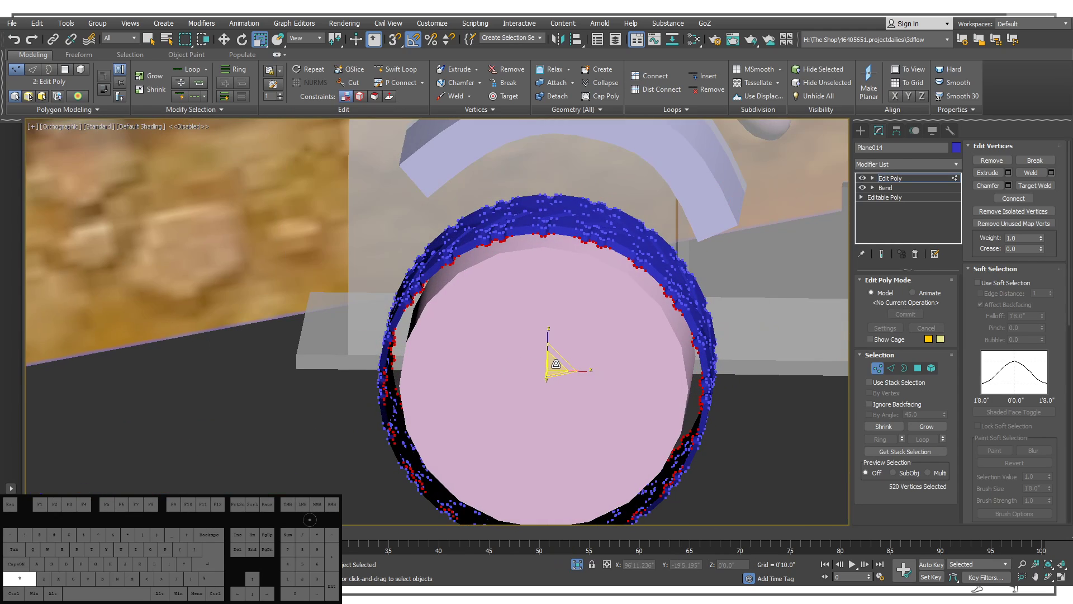
Extrude both open borders inward again by scaling them to 84%, forming tire sidewalls around the wheel cylinder.
ctrl+click(890, 368)
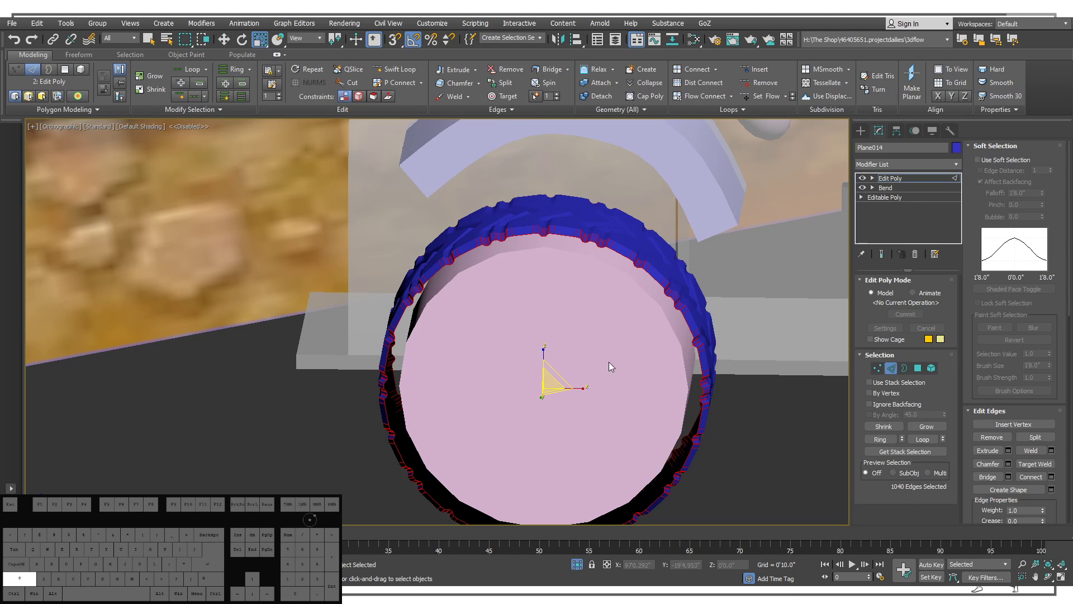
click(904, 368)
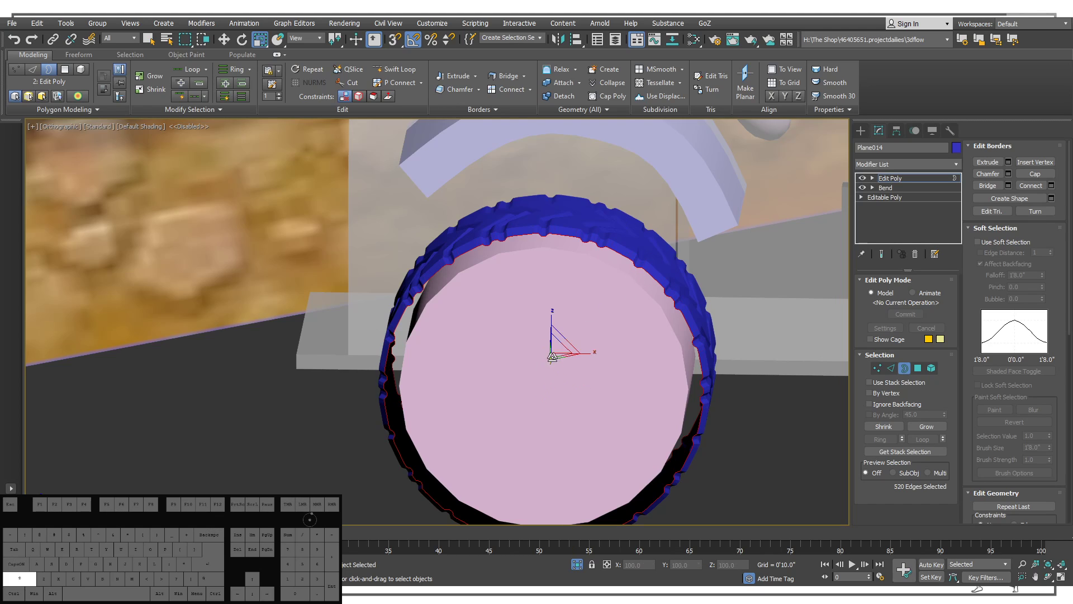
drag(558, 350, 568, 361)
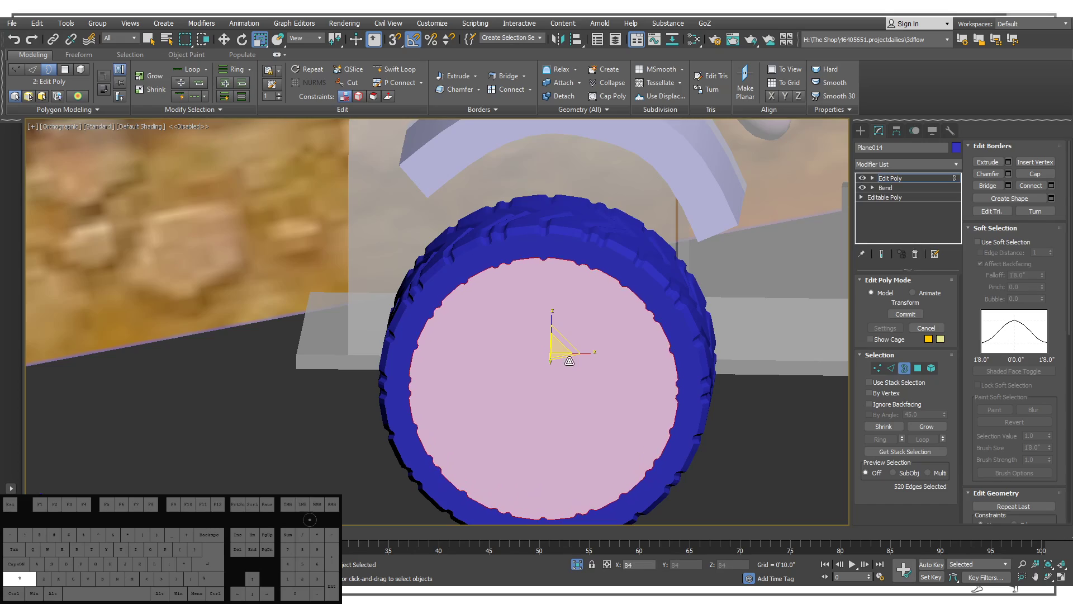
alt+middle_drag(568, 360, 572, 280)
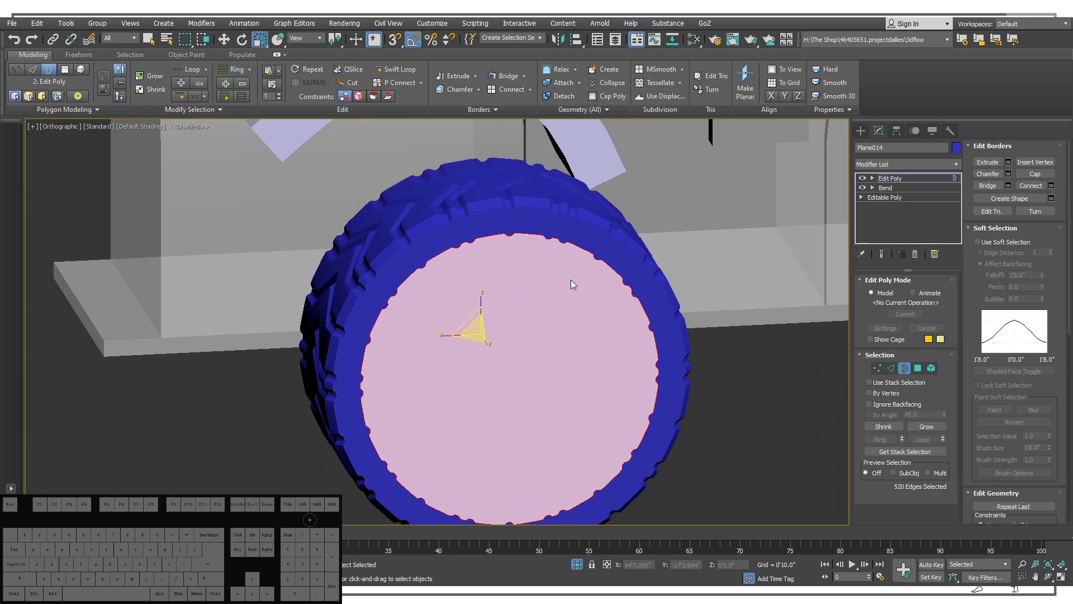
Cap both open sidewall borders of the tire and turn each cap into a regular circle with GeoPoly.
click(546, 300)
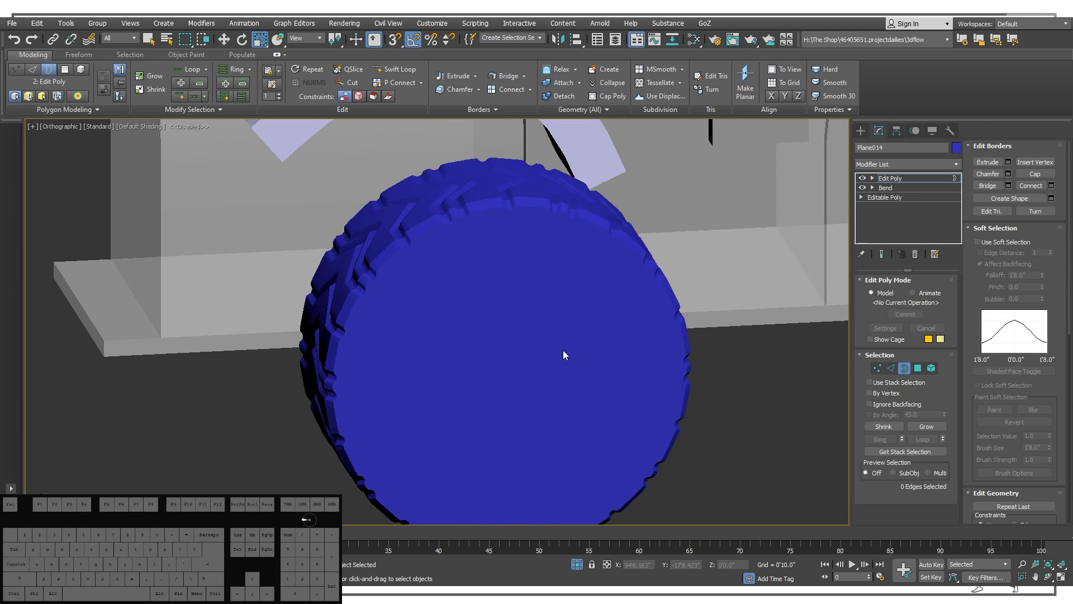
alt+middle_drag(562, 349, 544, 358)
key(F4)
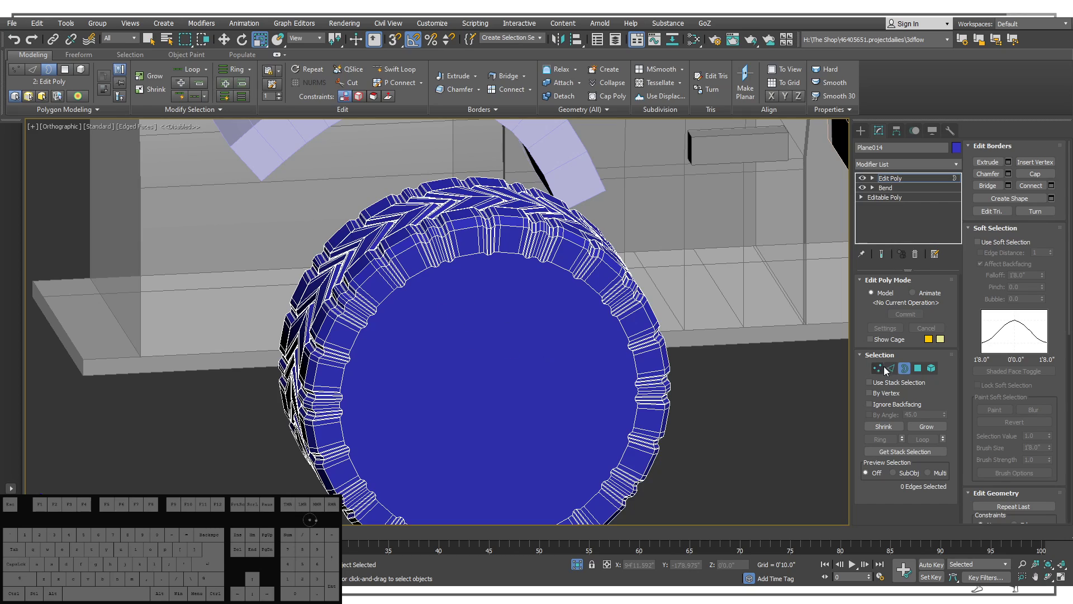
click(918, 367)
click(486, 335)
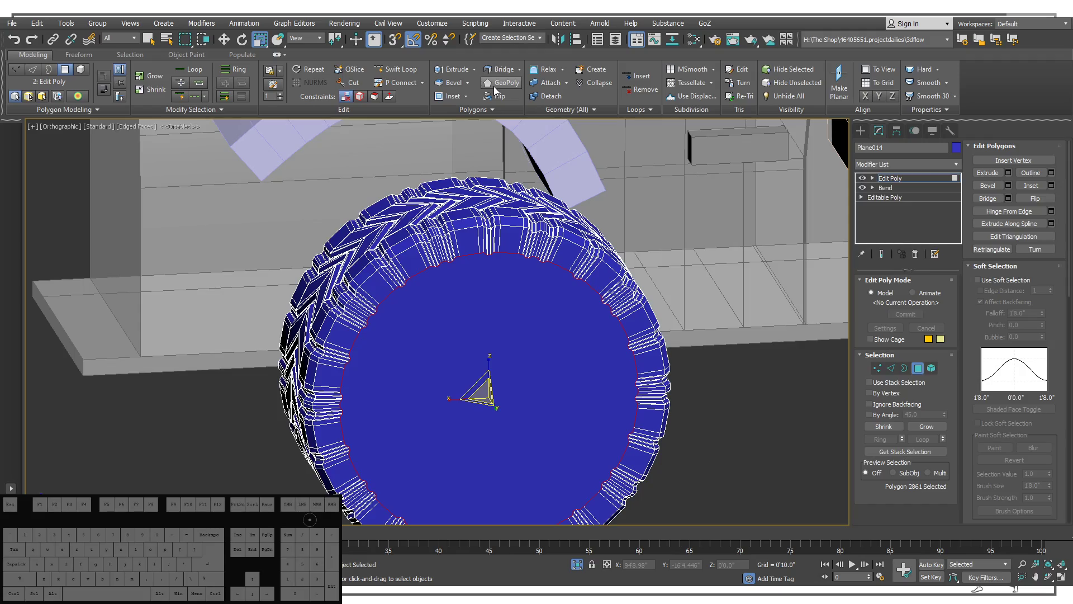
alt+middle_drag(447, 269, 479, 395)
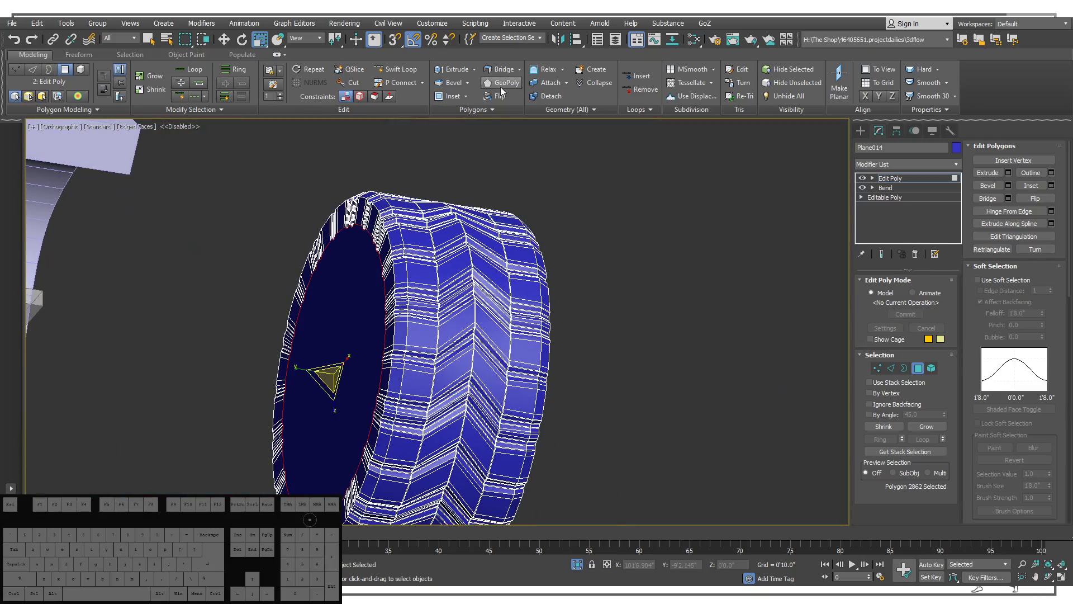
alt+middle_drag(486, 218, 470, 240)
Rotate each of the two circular caps slightly to straighten the skewed sidewall edges.
alt+middle_drag(388, 246, 357, 261)
click(373, 317)
key(e)
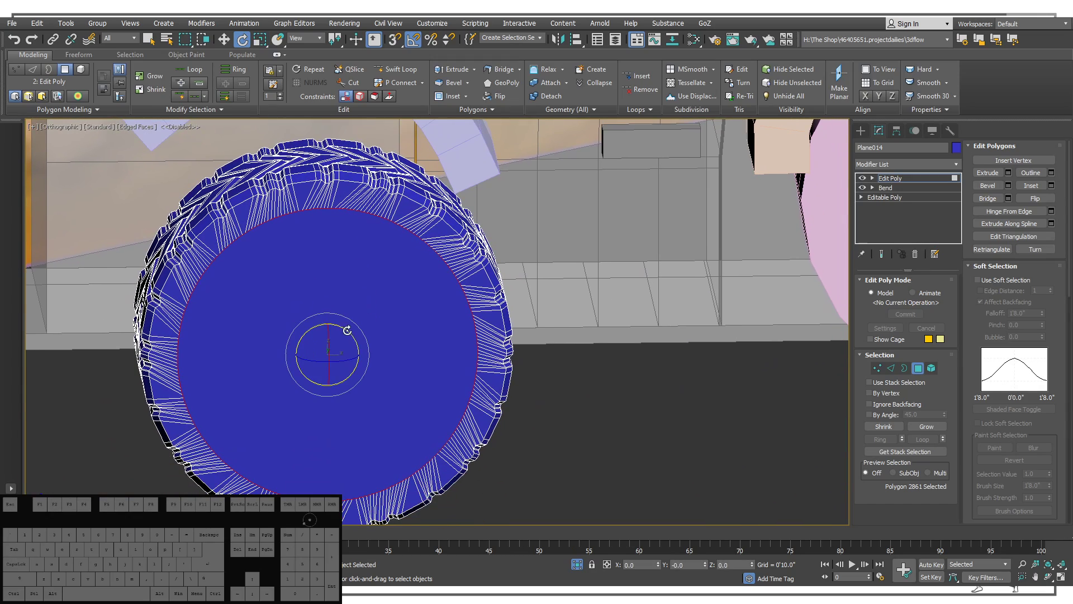
drag(350, 333, 355, 330)
alt+middle_drag(355, 330, 220, 306)
click(157, 279)
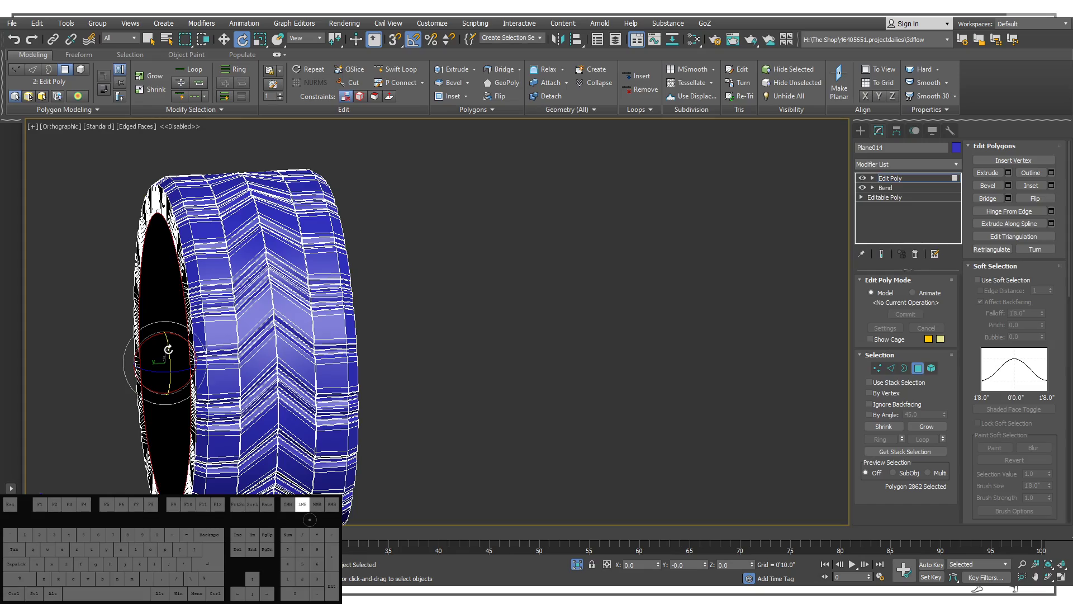
drag(169, 349, 167, 351)
alt+middle_drag(167, 351, 180, 290)
alt+middle_drag(181, 291, 506, 357)
scroll(220, 279, down, 3)
scroll(300, 311, down, 3)
scroll(506, 358, up, 10)
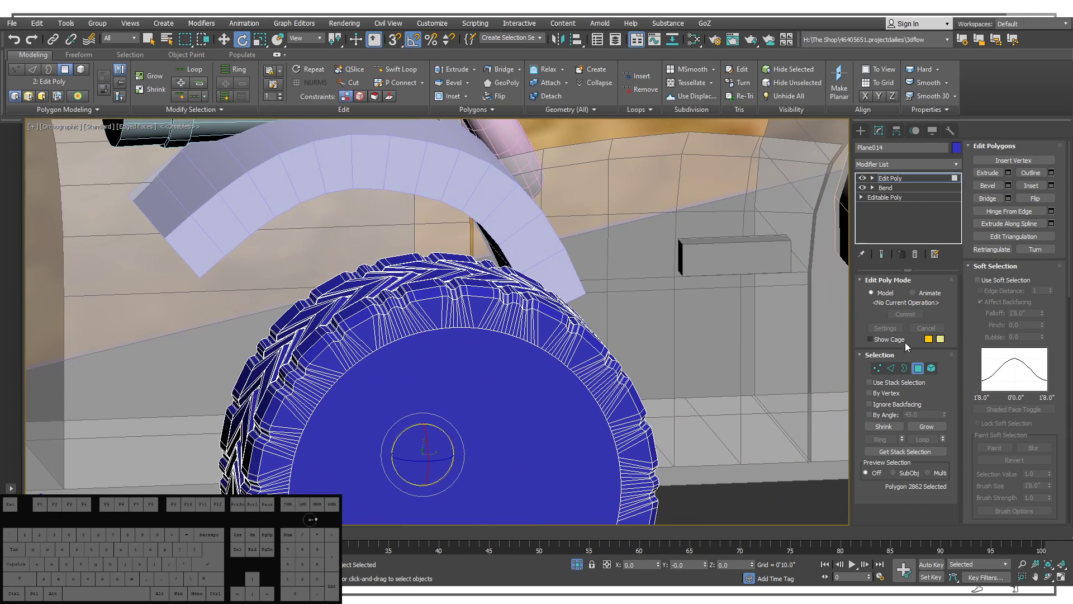
Delete both circular cap polygons and select the two reopened tire borders for scaling.
click(918, 367)
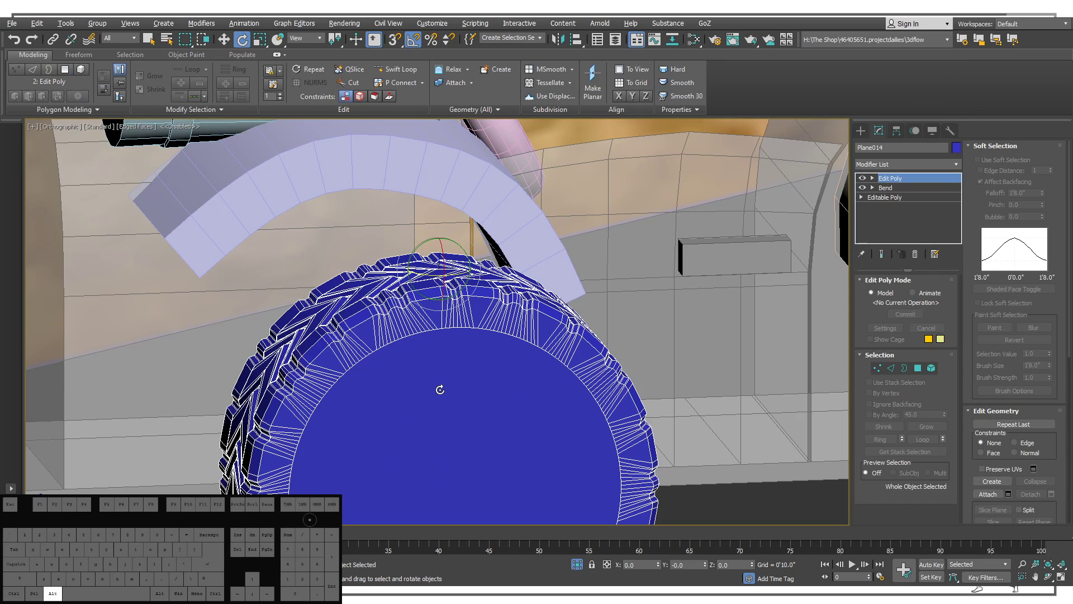
alt+middle_drag(441, 388, 375, 232)
click(917, 367)
key(w)
click(532, 394)
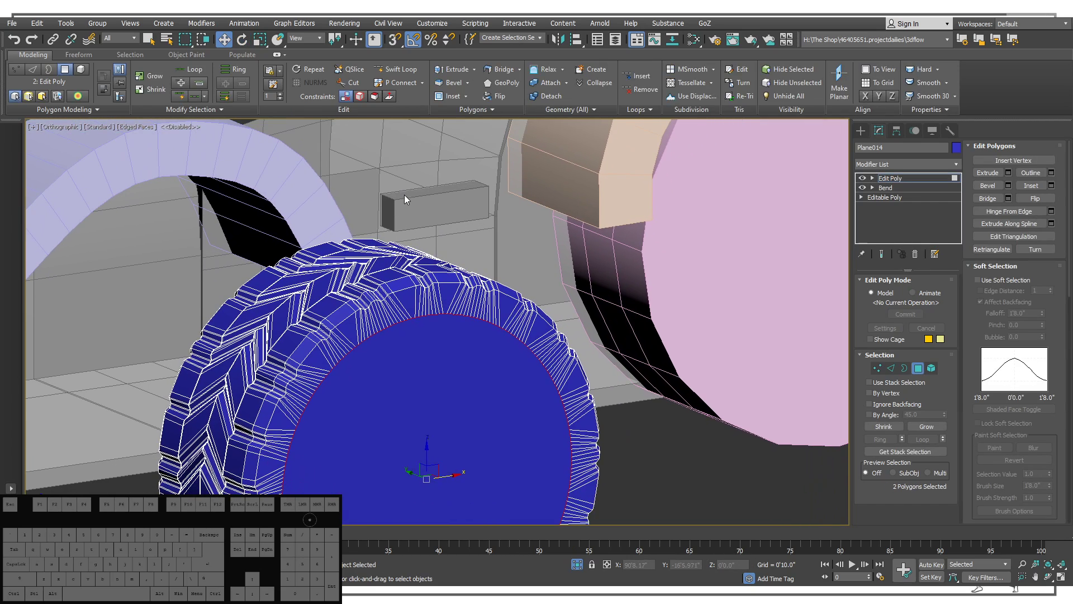
key(Delete)
middle_drag(539, 342, 537, 272)
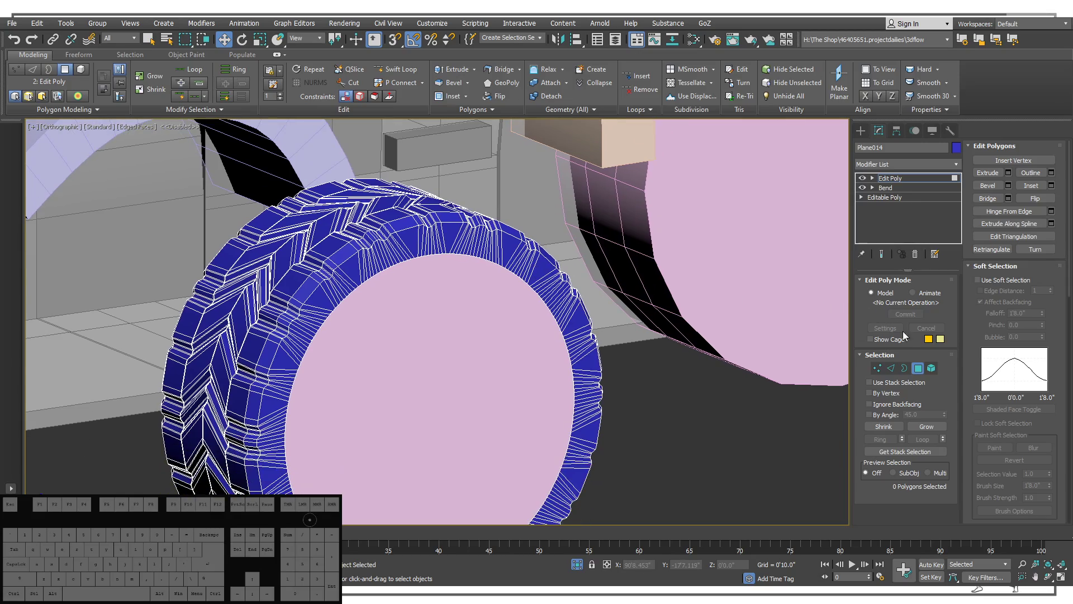
click(902, 368)
drag(322, 211, 544, 367)
alt+middle_drag(526, 352, 428, 307)
key(r)
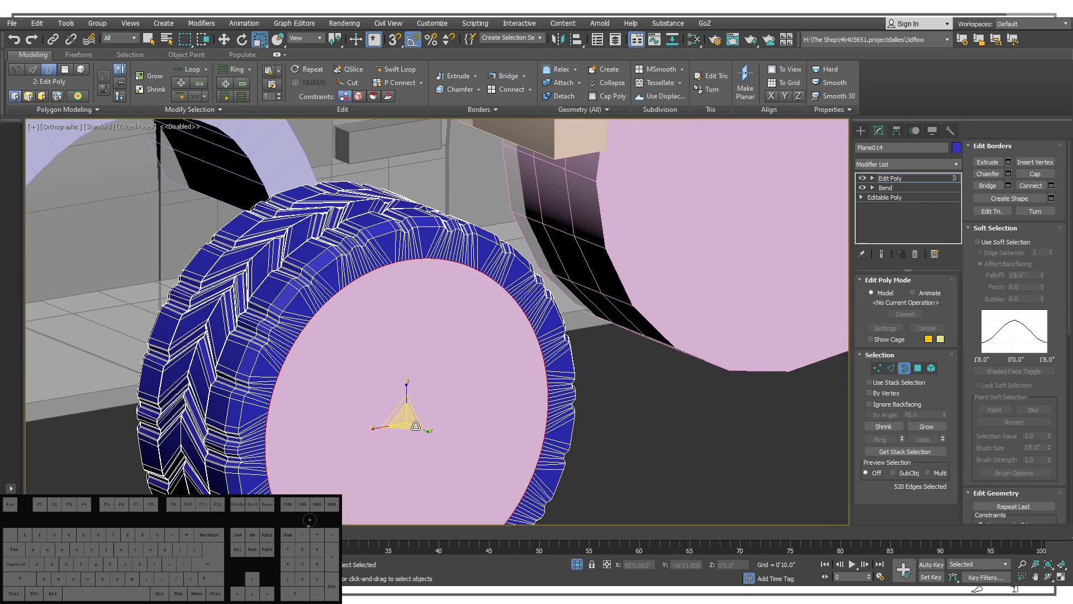
Extrude both open tire borders slightly inward by uniform scaling.
shift+drag(408, 418, 408, 423)
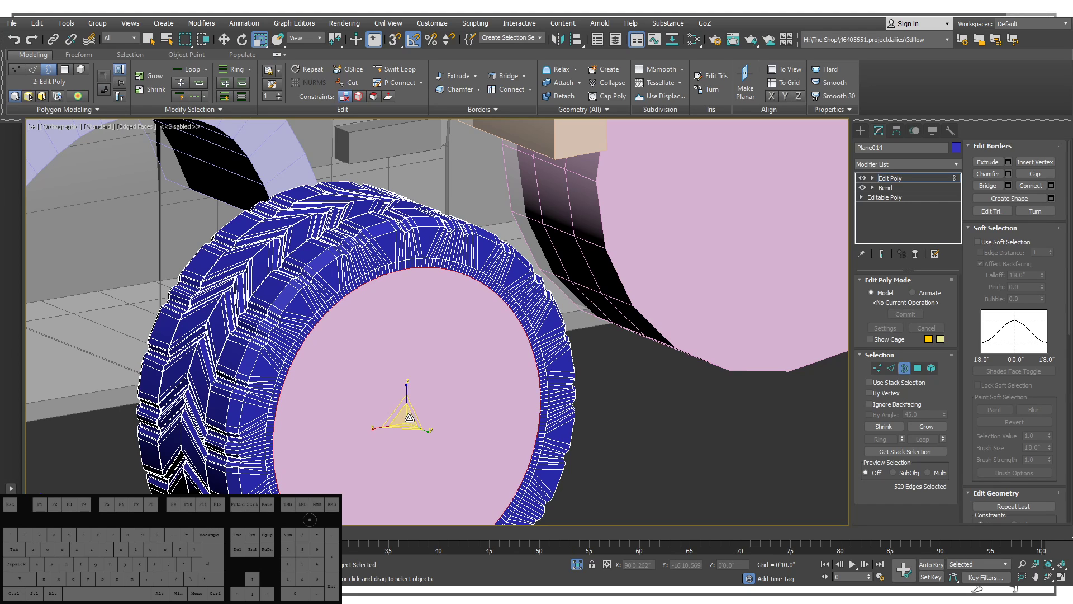
key(w)
alt+middle_drag(388, 418, 409, 423)
key(r)
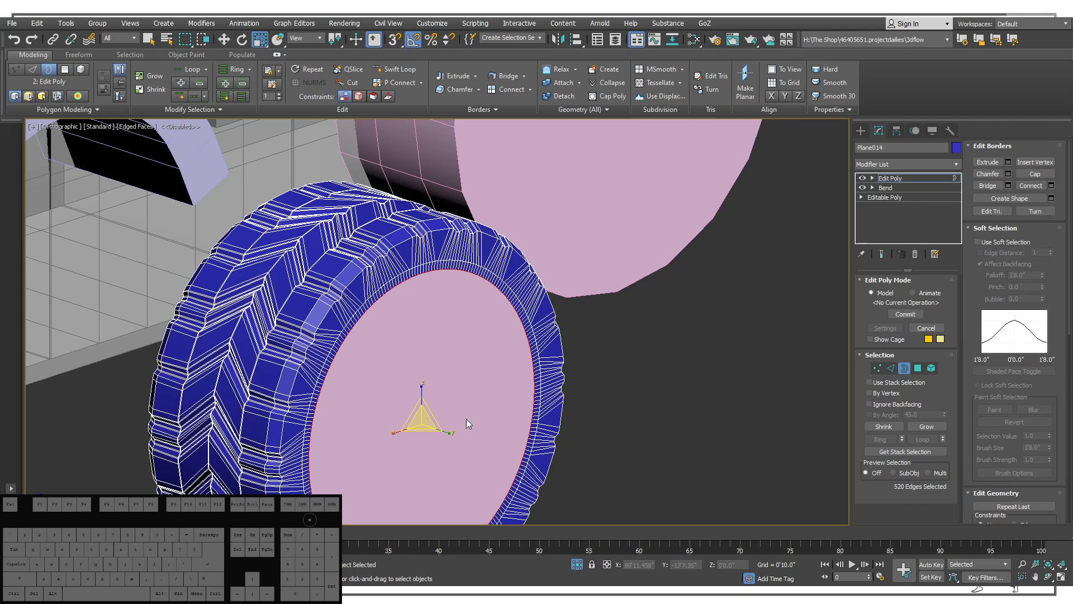
Convert the extruded borders to vertices and try scaling them inward along the tire's width.
ctrl+click(878, 369)
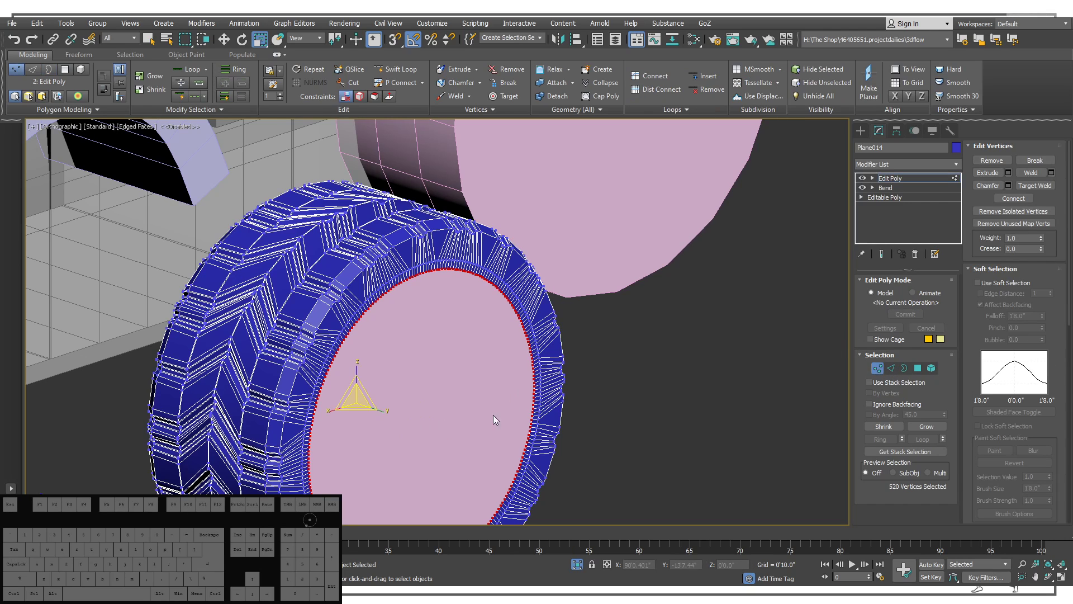
drag(392, 417, 381, 423)
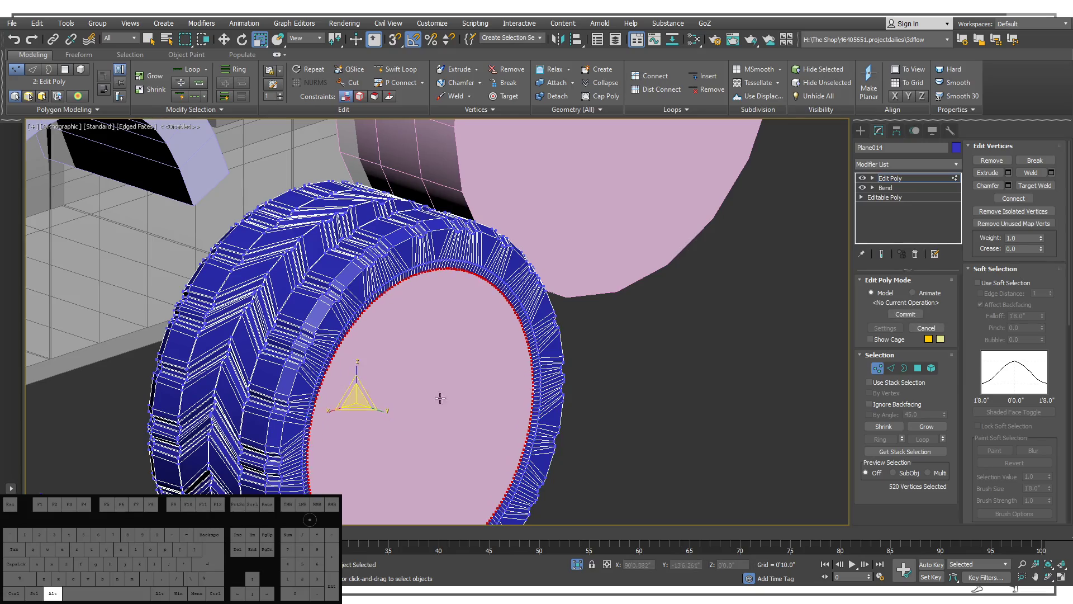
alt+middle_drag(439, 398, 432, 239)
alt+middle_drag(432, 239, 419, 300)
scroll(431, 287, up, 4)
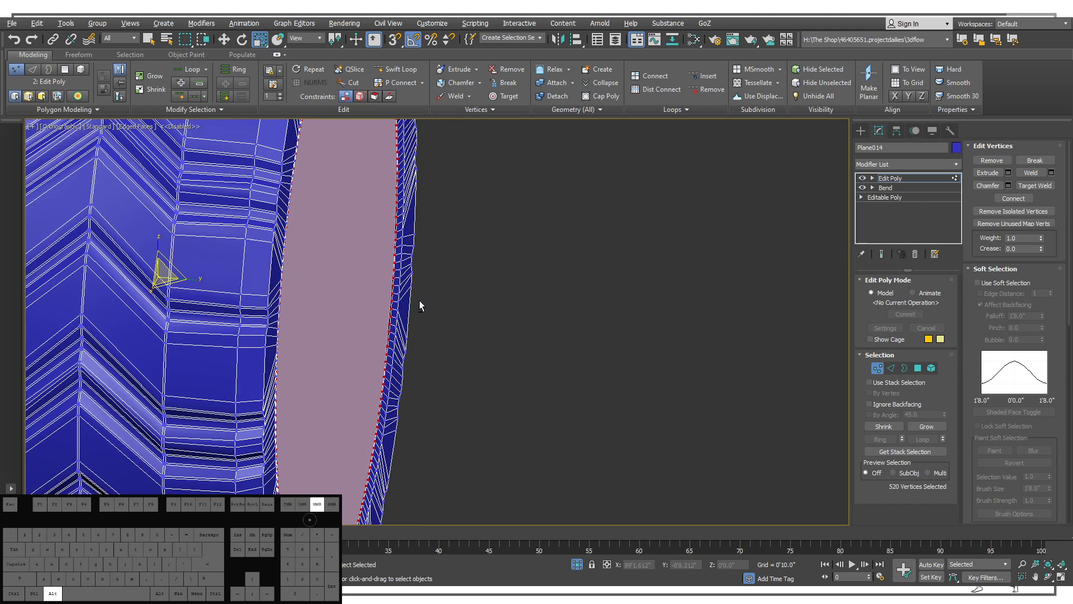
alt+middle_drag(303, 297, 232, 309)
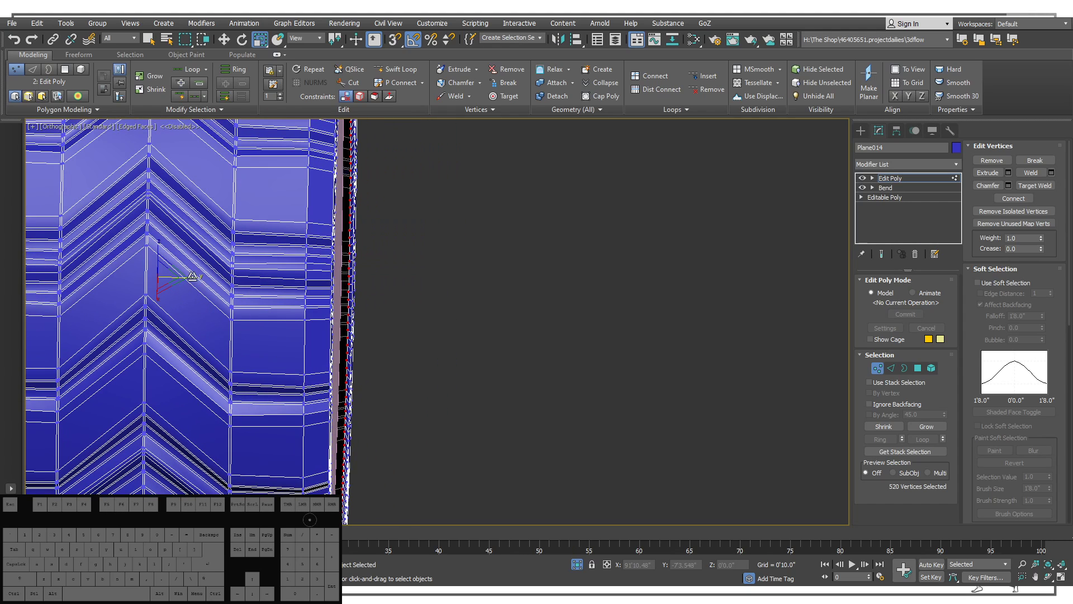
drag(197, 278, 194, 284)
alt+middle_drag(194, 284, 293, 215)
scroll(292, 215, down, 3)
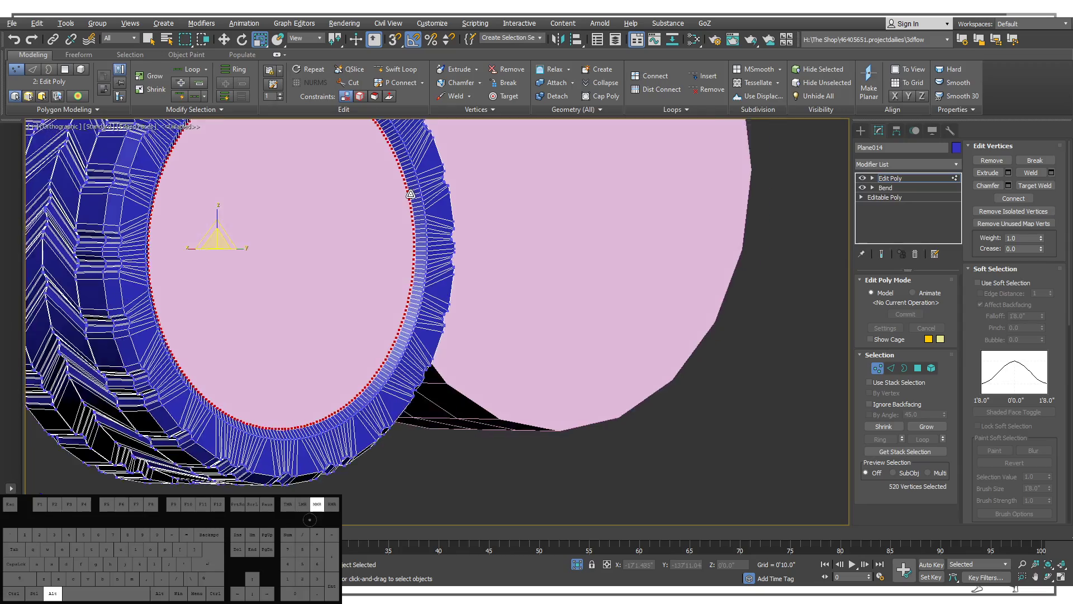
scroll(325, 223, down, 4)
alt+middle_drag(409, 193, 334, 220)
drag(342, 222, 344, 226)
Undo the width scaling and the inward extrusion of both tire borders.
alt+middle_drag(344, 227, 426, 195)
scroll(359, 177, down, 3)
scroll(439, 185, up, 3)
scroll(438, 185, up, 4)
scroll(283, 203, down, 2)
scroll(283, 204, up, 2)
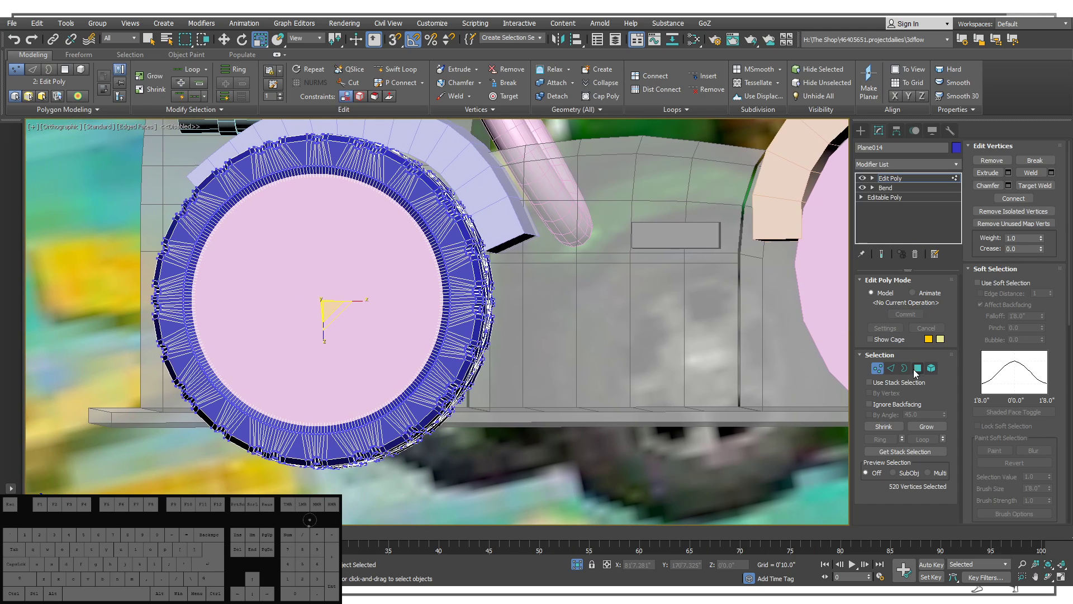
click(891, 368)
scroll(423, 216, up, 2)
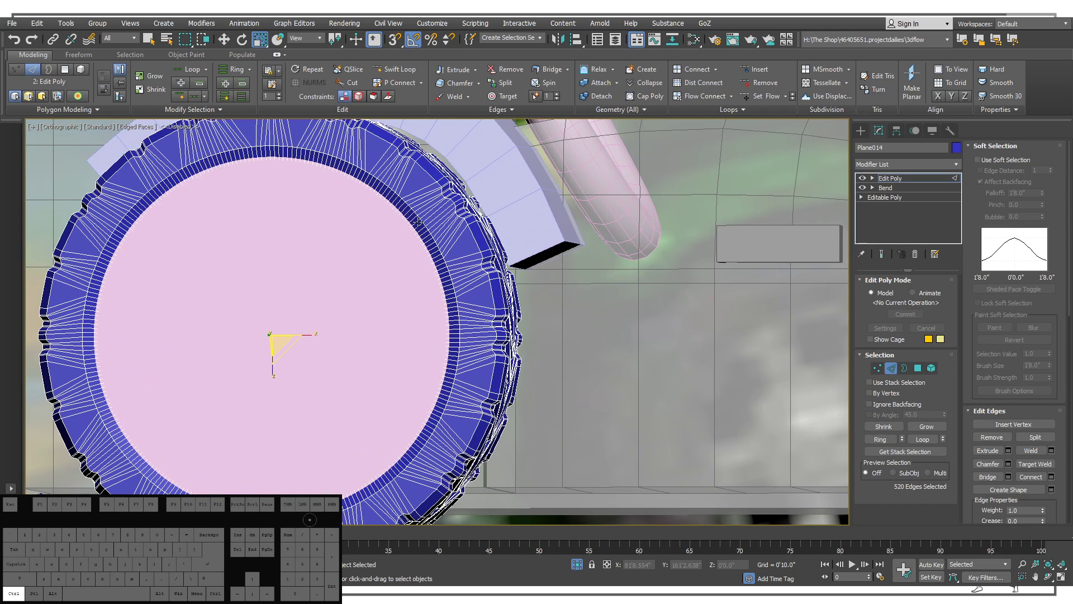
key(ctrl+z)
key(ctrl+z)
key(ctrl+z)
key(ctrl+z)
key(ctrl+z)
key(ctrl+z)
key(ctrl+z)
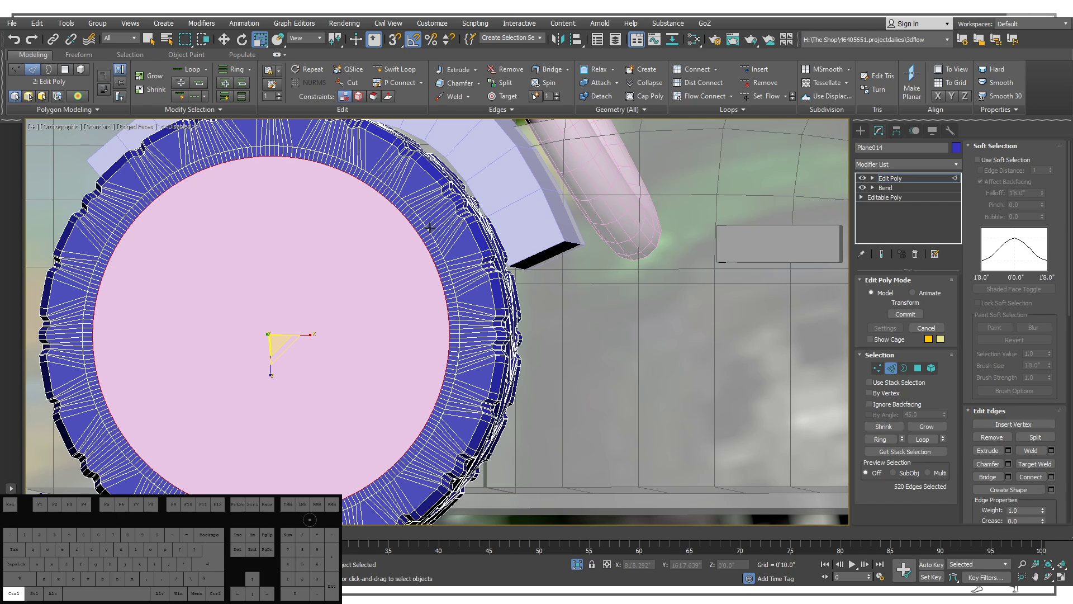
key(ctrl+z)
Make the tire see-through in the front view and shrink both open borders slightly inside the wheel cylinder's outline.
key(f)
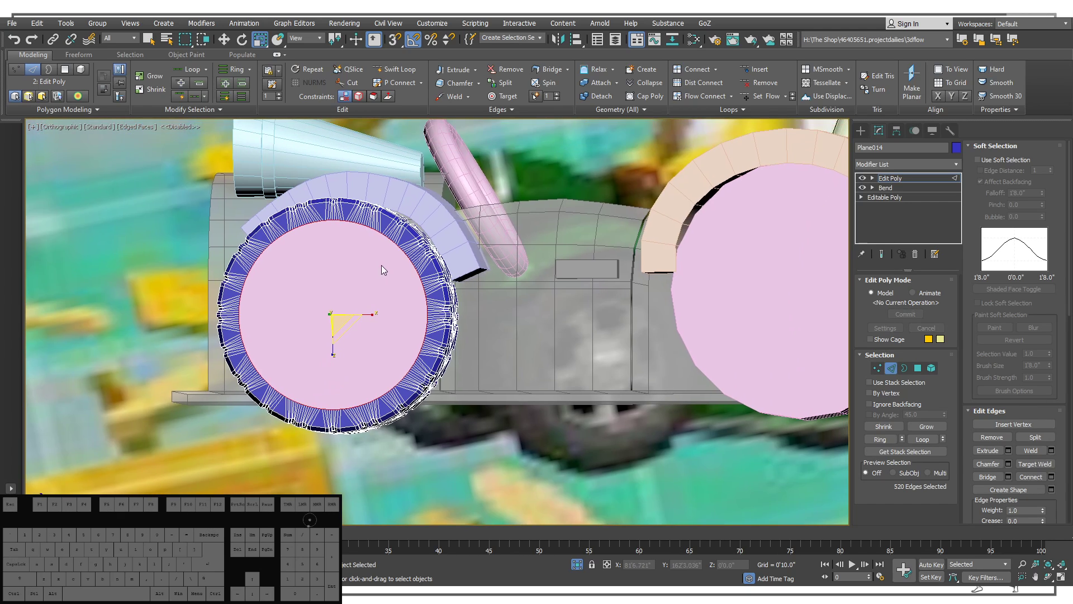
key(alt+x)
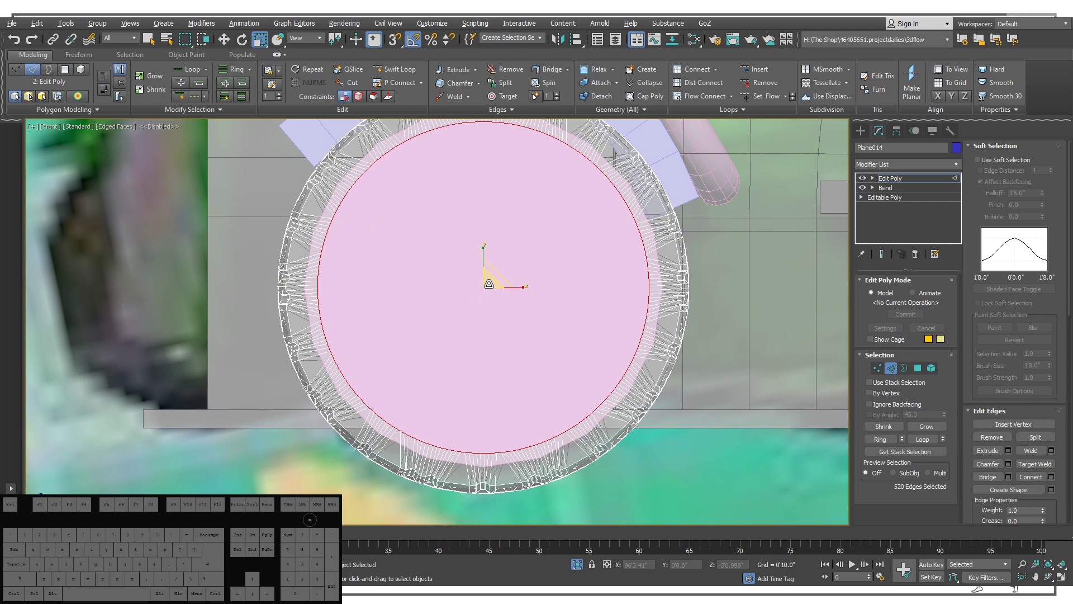
drag(489, 283, 491, 290)
mouse_move(490, 289)
alt+middle_down()
mouse_move(506, 284)
mouse_move(475, 284)
mouse_move(493, 287)
alt+middle_up()
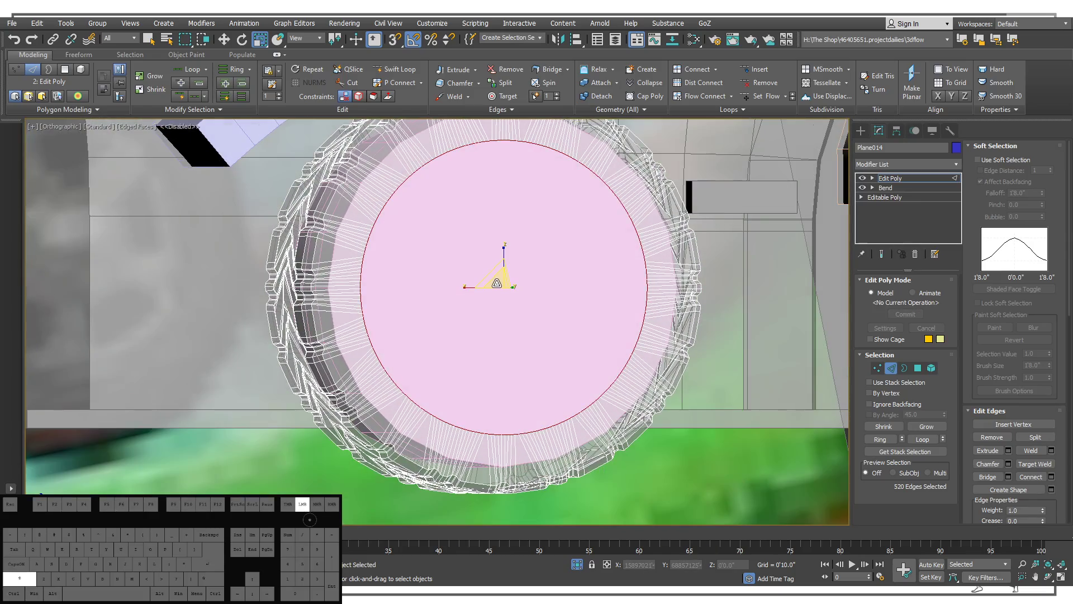
Extrude both shrunken tire borders further inward by uniform scaling.
shift+drag(497, 283, 497, 290)
alt+middle_drag(511, 281, 603, 312)
key(w)
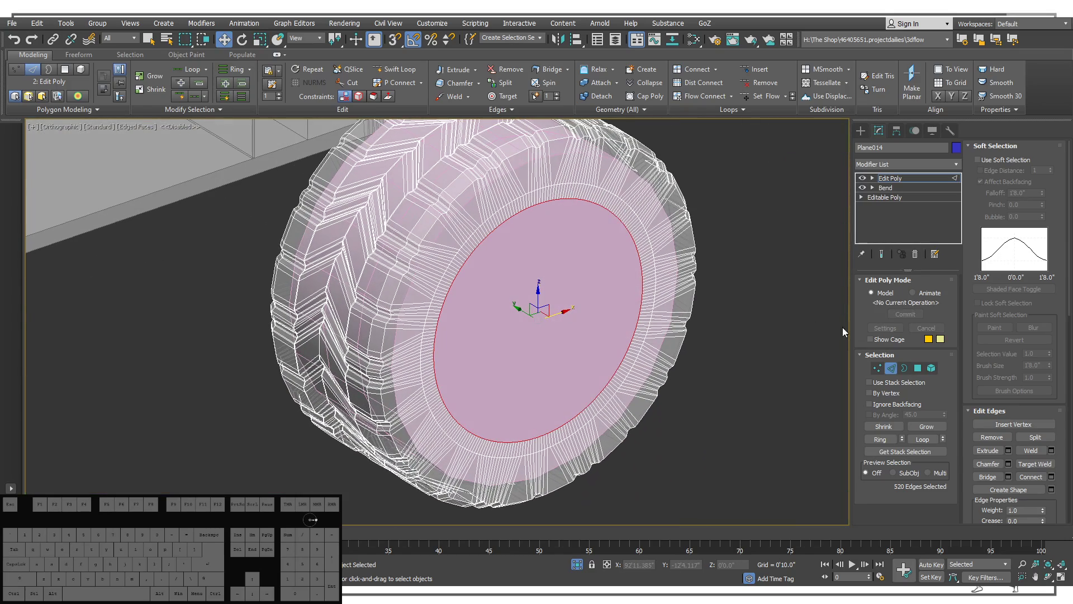
Convert the extruded borders to vertices, scale them inward along the tire's width to form recessed lips, and restore opaque display.
ctrl+click(878, 368)
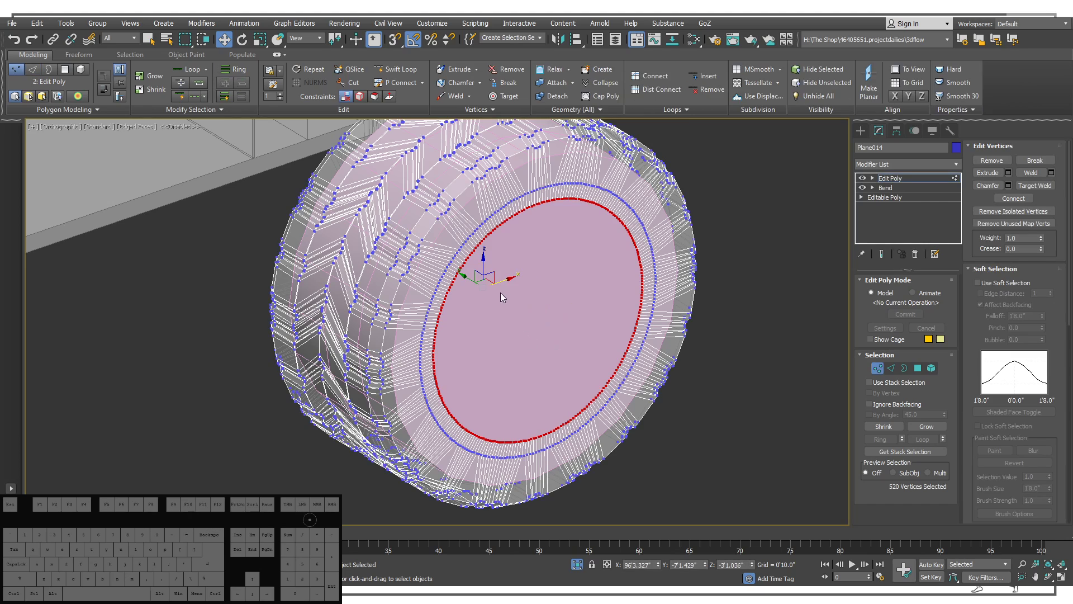
key(r)
mouse_move(501, 299)
mouse_down()
mouse_move(501, 324)
mouse_move(484, 309)
mouse_up()
mouse_move(484, 309)
alt+middle_down()
mouse_move(671, 266)
mouse_move(661, 301)
alt+middle_up()
key(alt+x)
alt+middle_drag(566, 284, 577, 294)
scroll(577, 285, up, 3)
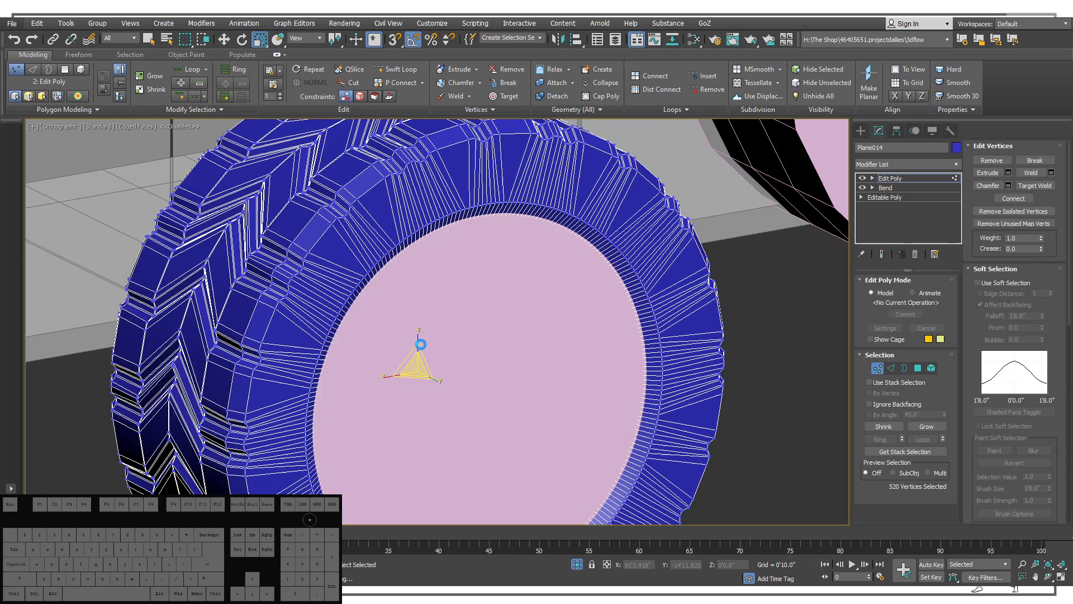
Assign a black material to the front tire.
scroll(600, 340, down, 5)
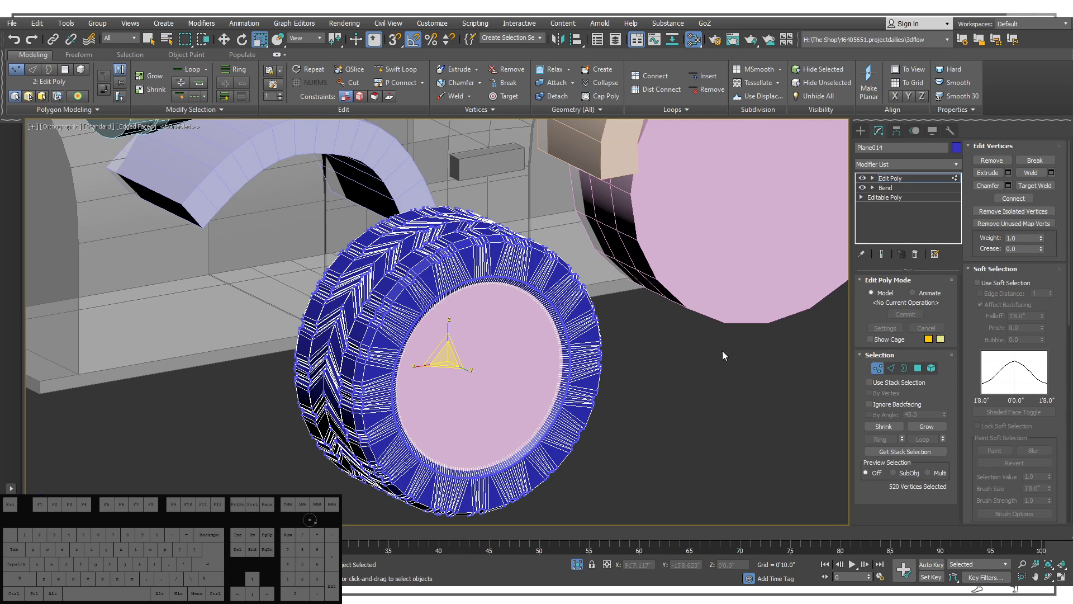
click(701, 309)
key(d)
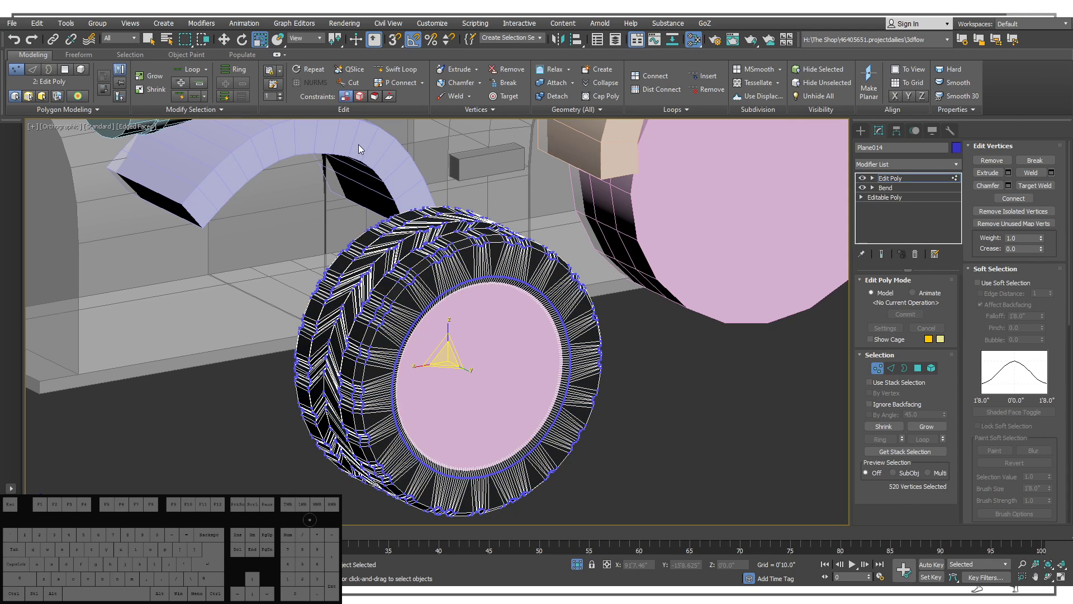
key(d)
Turn off edged-face display, add a TurboSmooth modifier to the black tire, and deselect it.
alt+middle_drag(598, 363, 516, 307)
click(666, 312)
key(F3)
key(F3)
key(F4)
key(F4)
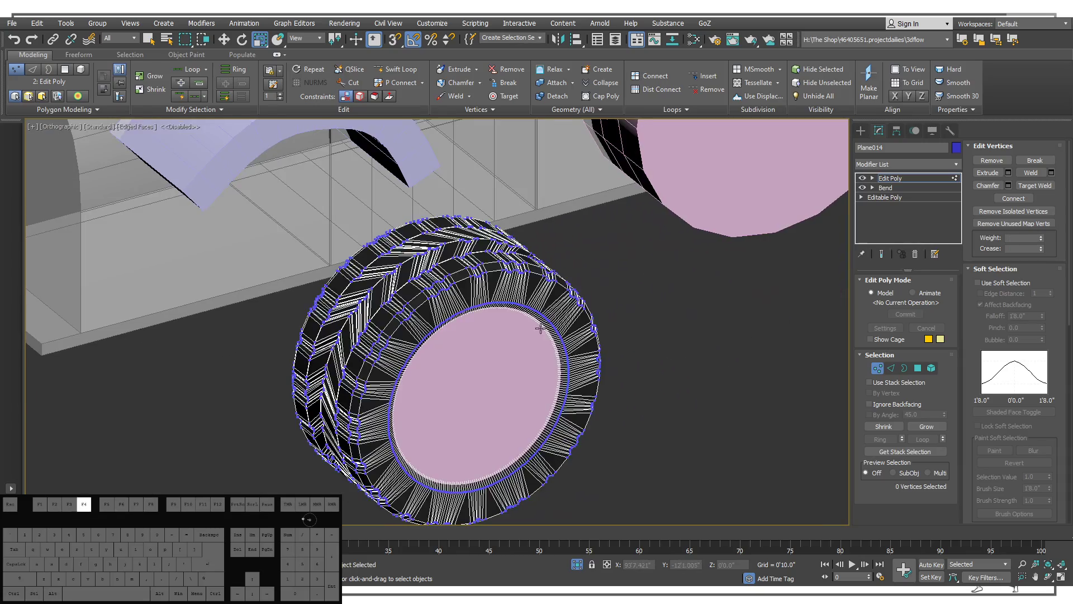
key(F4)
click(475, 274)
click(930, 160)
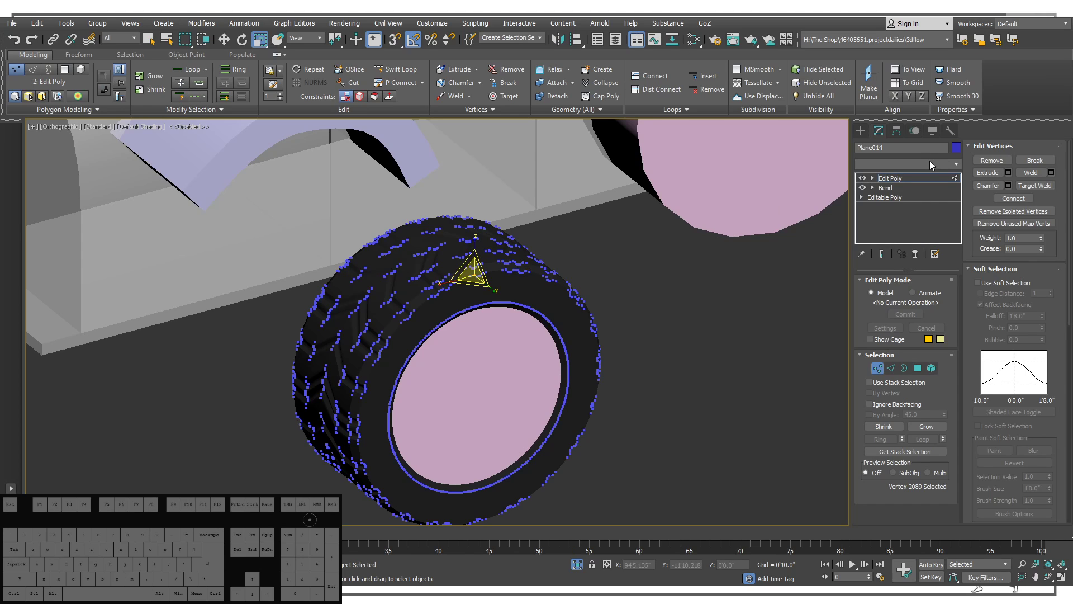
text(t)
click(891, 397)
click(663, 331)
Switch to a perspective view and examine the finished tire and the kart's rear wheel against the reference image.
alt+middle_drag(544, 320, 457, 256)
key(z)
scroll(446, 197, up, 3)
middle_drag(640, 225, 427, 279)
middle_drag(584, 237, 485, 285)
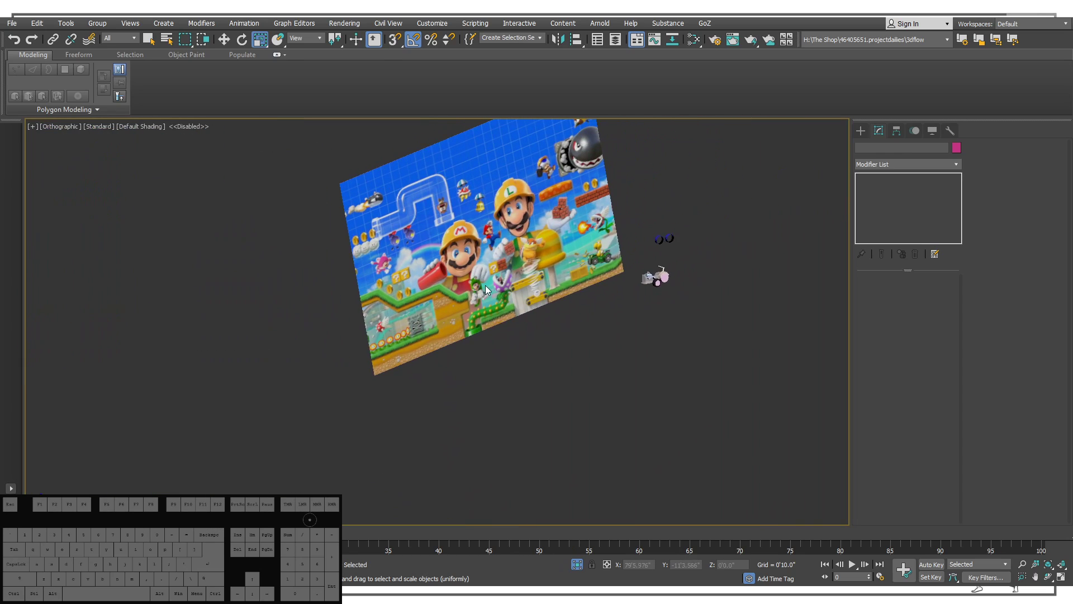
key(p)
middle_drag(737, 251, 615, 225)
click(725, 262)
key(z)
click(729, 309)
scroll(632, 302, down, 4)
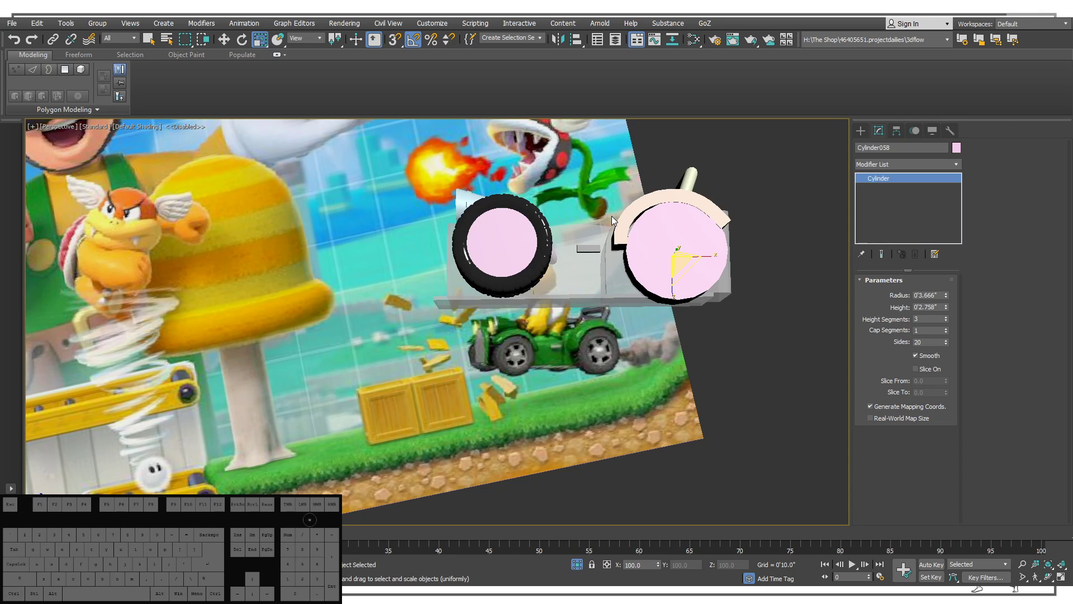
scroll(611, 216, up, 2)
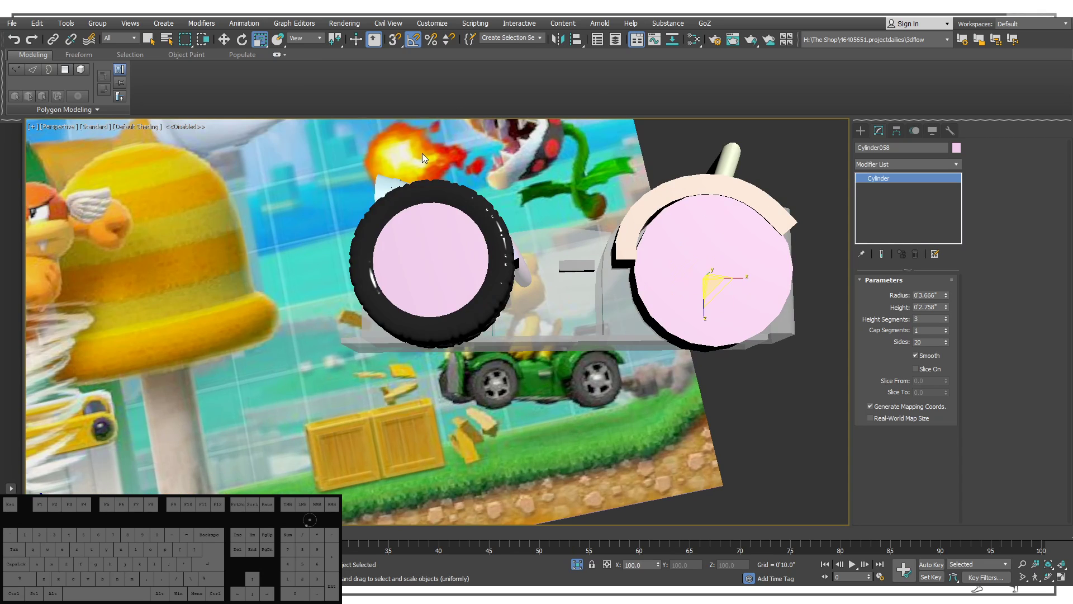
Select the front wheel's cylinder inside the black tire.
alt+middle_drag(423, 158, 479, 215)
middle_drag(555, 388, 536, 312)
click(542, 343)
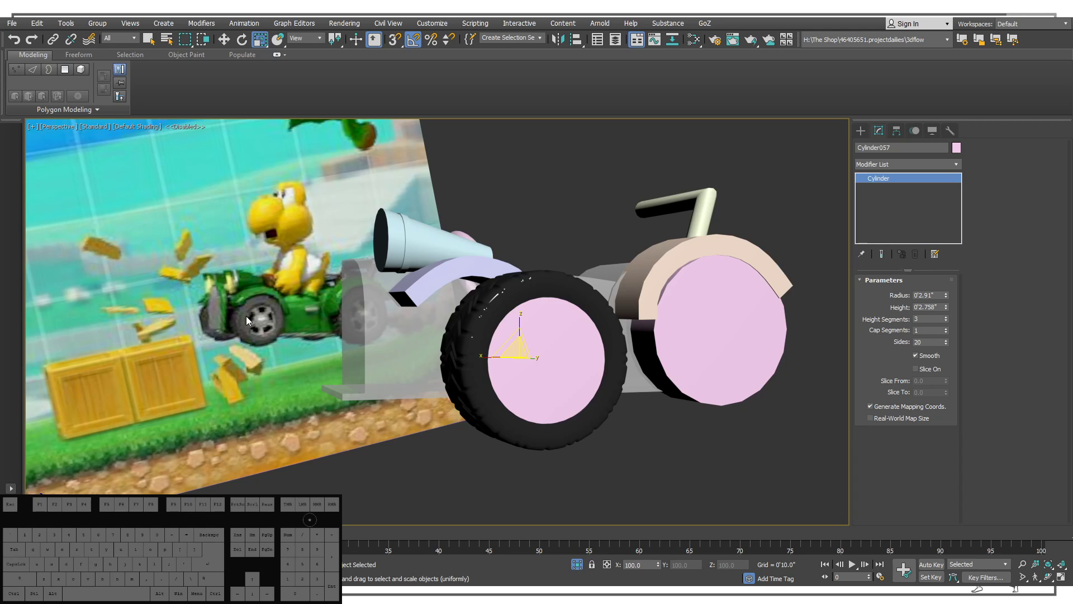
Switch to the front view, frame the front wheel and turn on edged-face display.
alt+middle_drag(523, 350, 524, 374)
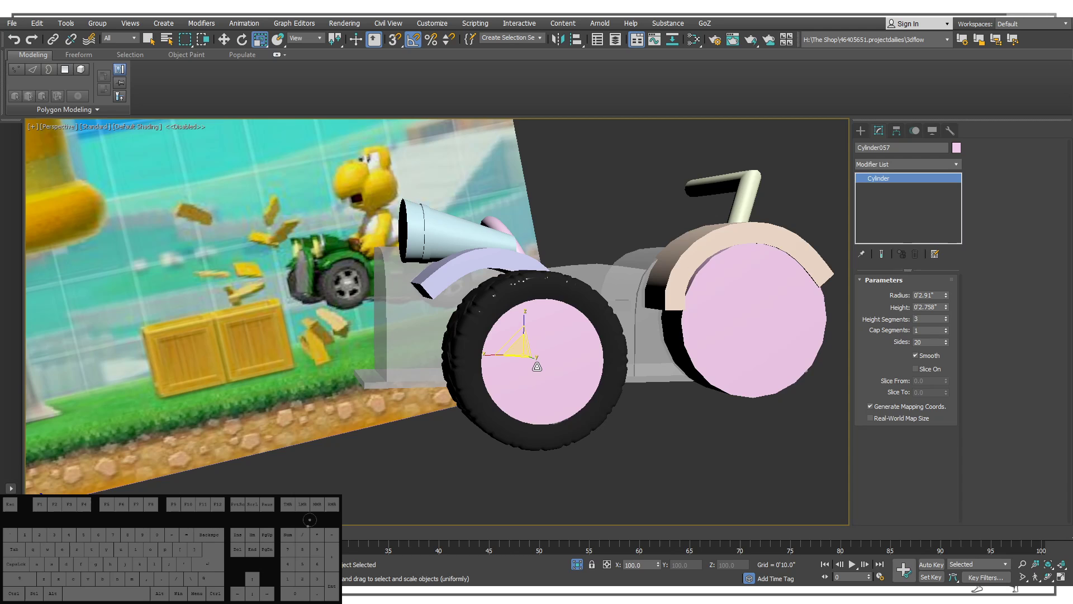
scroll(506, 378, up, 2)
mouse_move(538, 378)
middle_down()
mouse_move(536, 360)
mouse_move(477, 376)
mouse_move(565, 322)
mouse_move(546, 377)
middle_up()
key(f)
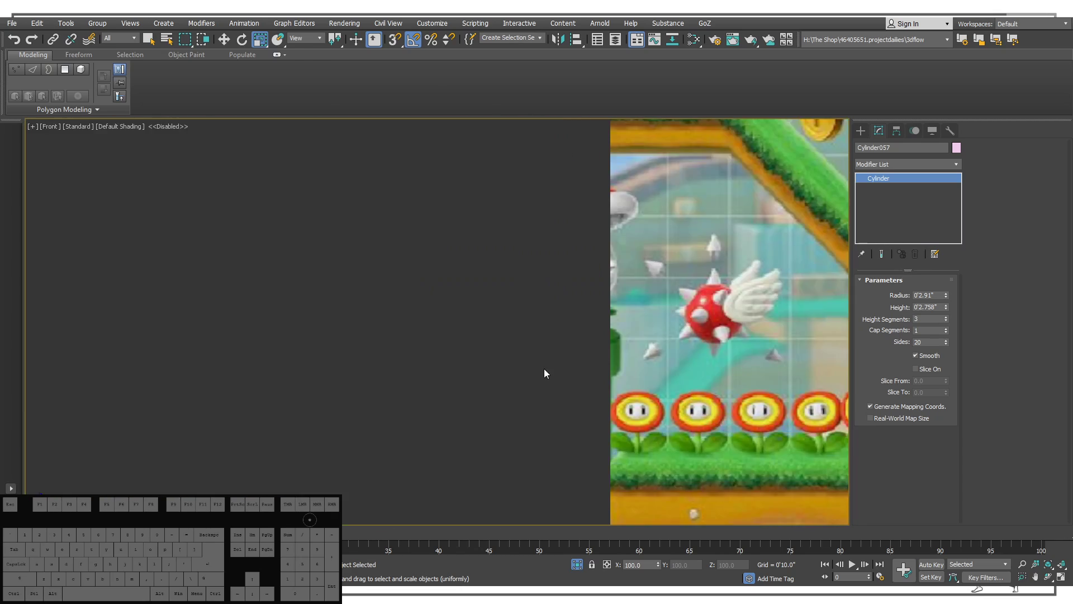
key(z)
mouse_move(475, 375)
middle_down()
mouse_move(536, 338)
mouse_move(528, 362)
middle_up()
scroll(538, 347, down, 6)
scroll(529, 338, up, 2)
key(F4)
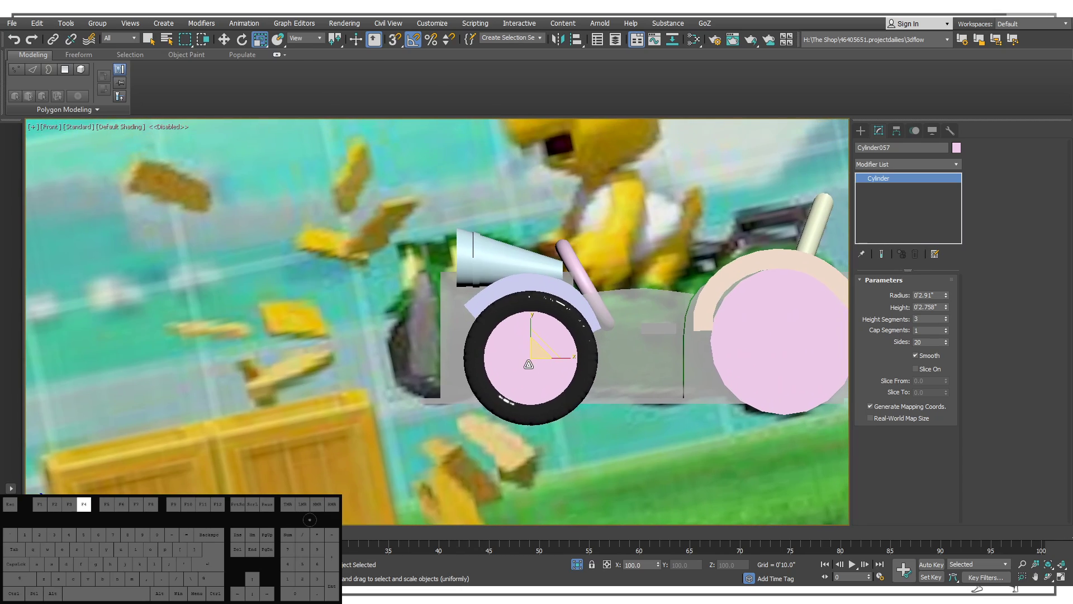
scroll(518, 356, up, 3)
scroll(530, 338, up, 2)
middle_drag(554, 325, 545, 356)
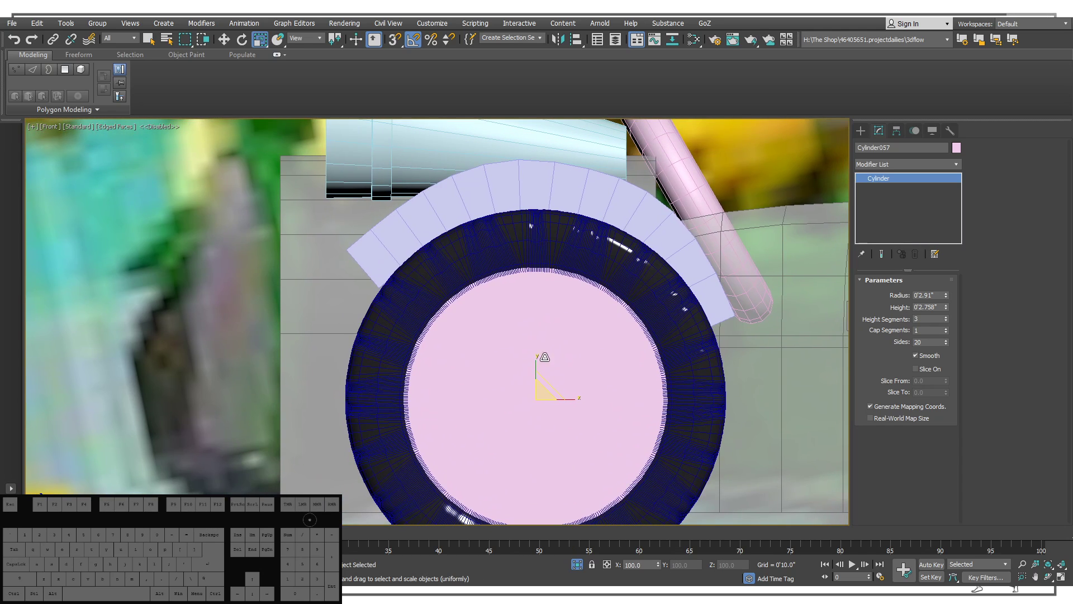
key(F4)
key(F4)
Turn off the tire's TurboSmooth display and reselect the hub cylinder inside it.
click(561, 240)
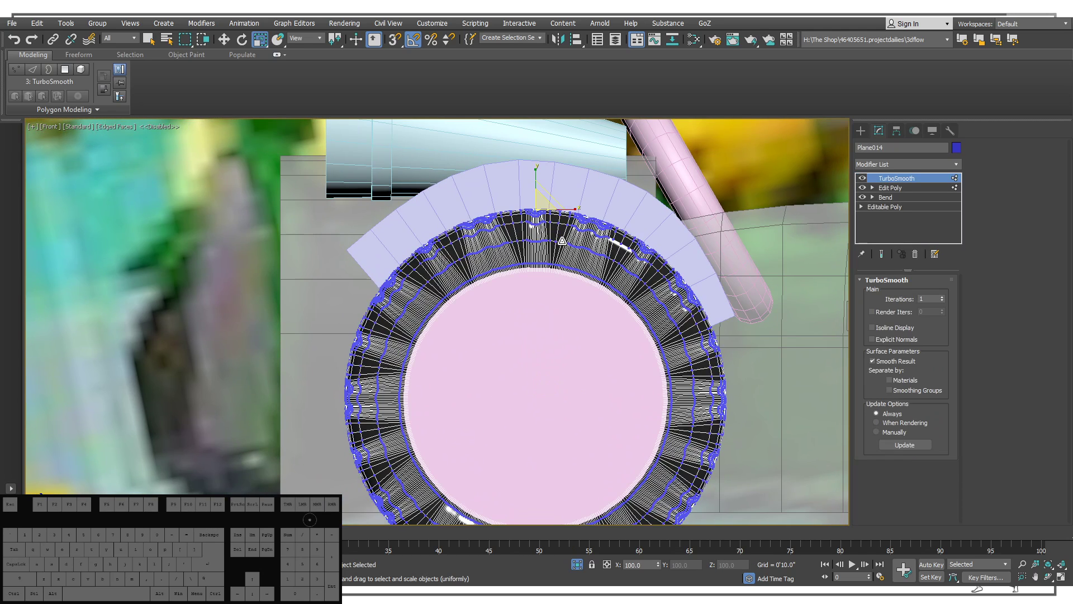
click(862, 178)
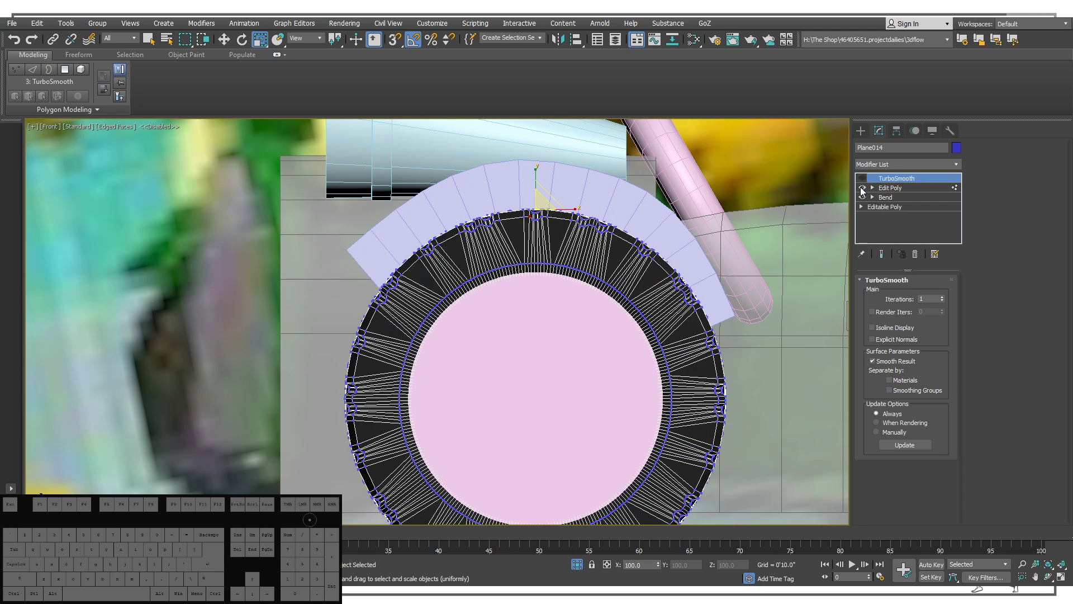
scroll(659, 280, up, 6)
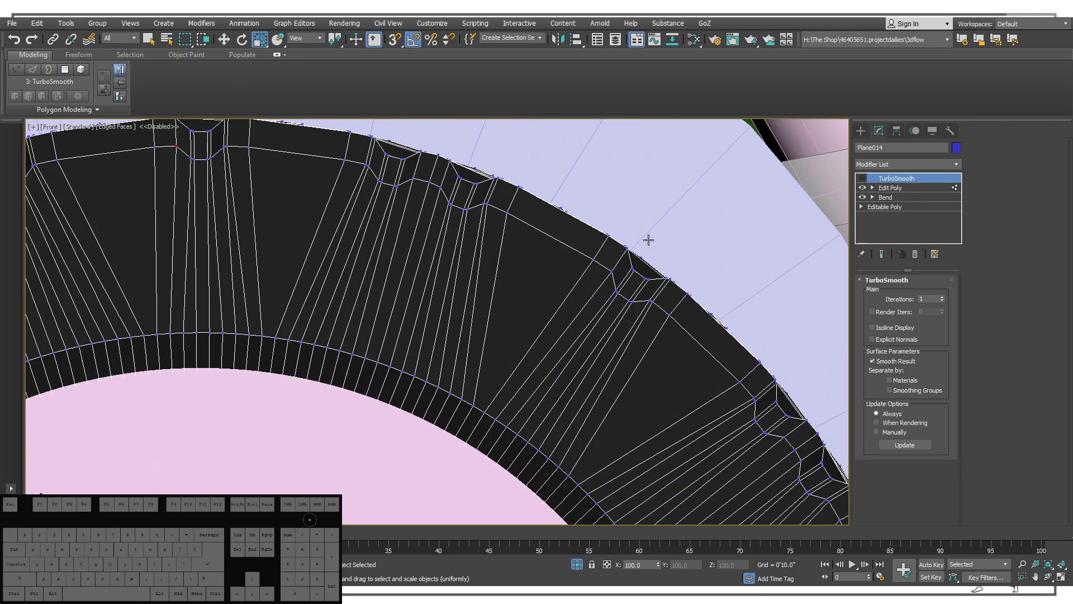
scroll(620, 302, down, 3)
scroll(641, 307, down, 3)
click(614, 391)
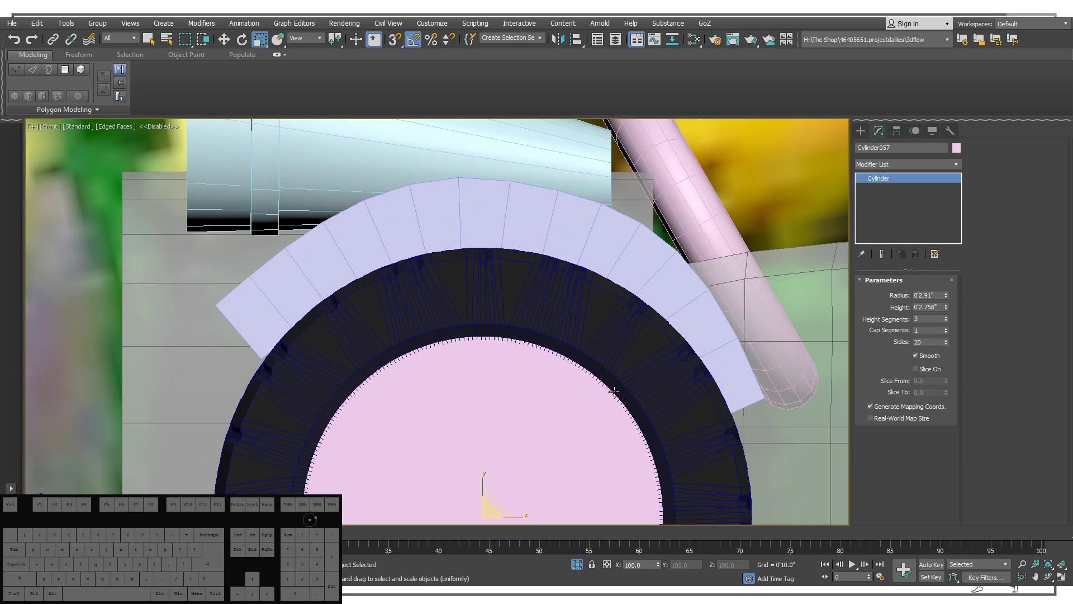
Examine the front tire and its hub cylinder from several angles, with and without edged faces, against the reference image.
middle_drag(624, 369, 538, 321)
scroll(538, 320, down, 4)
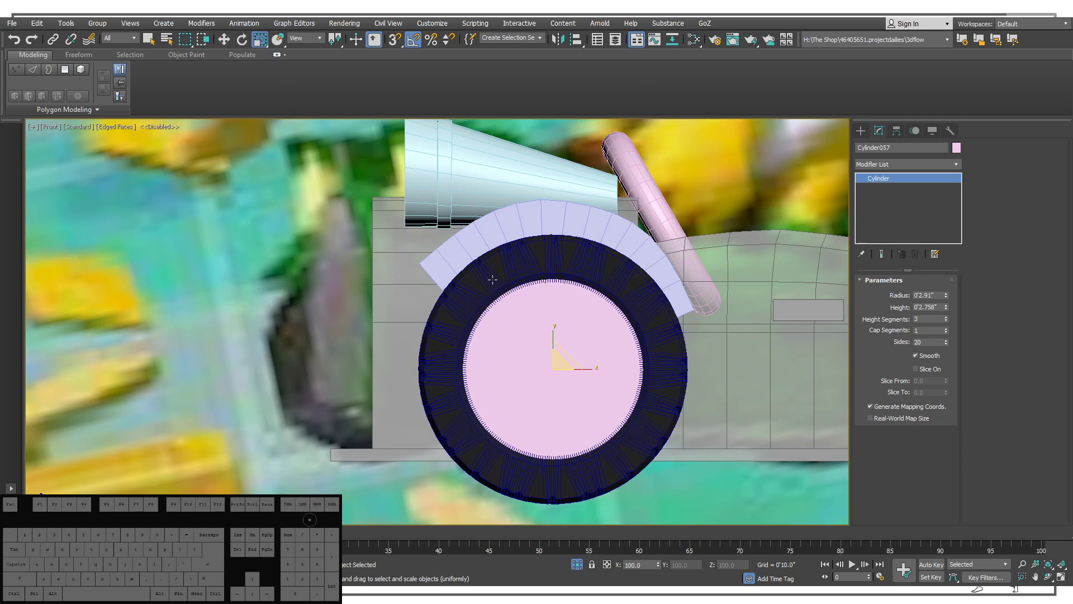
scroll(492, 279, up, 4)
scroll(492, 279, down, 6)
alt+middle_drag(493, 279, 522, 292)
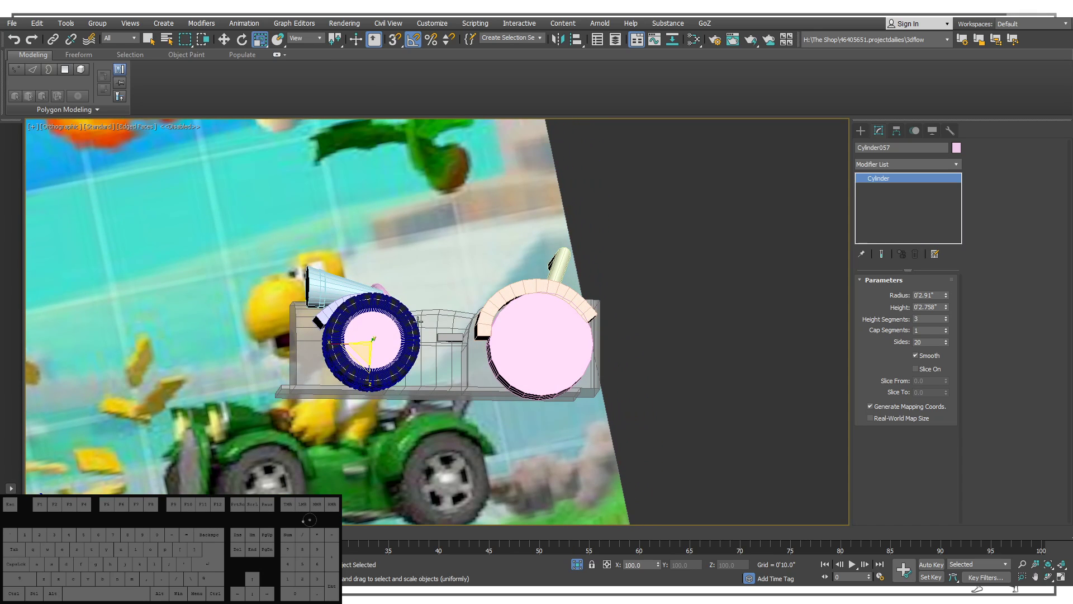
scroll(419, 320, up, 6)
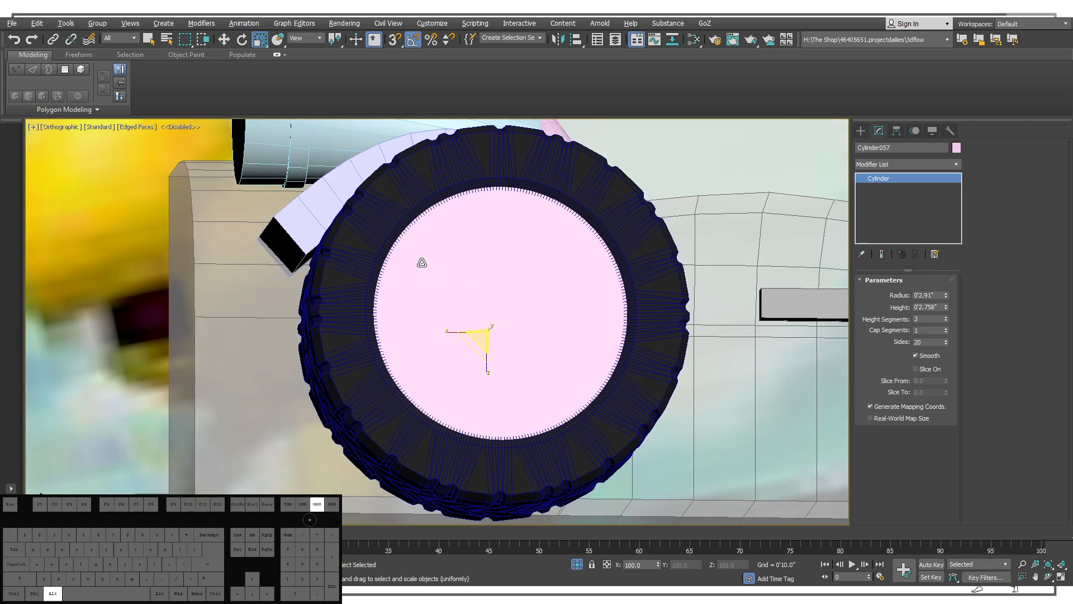
mouse_move(422, 262)
alt+middle_down()
mouse_move(455, 270)
mouse_move(476, 256)
mouse_move(477, 310)
alt+middle_up()
key(F4)
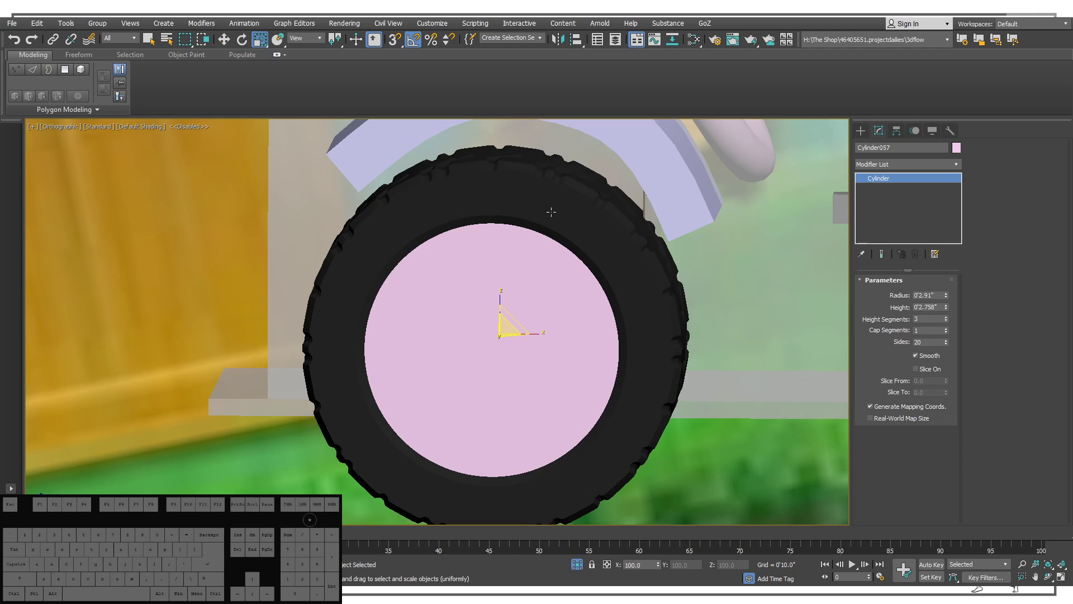
alt+middle_drag(551, 212, 622, 297)
alt+middle_drag(587, 294, 615, 272)
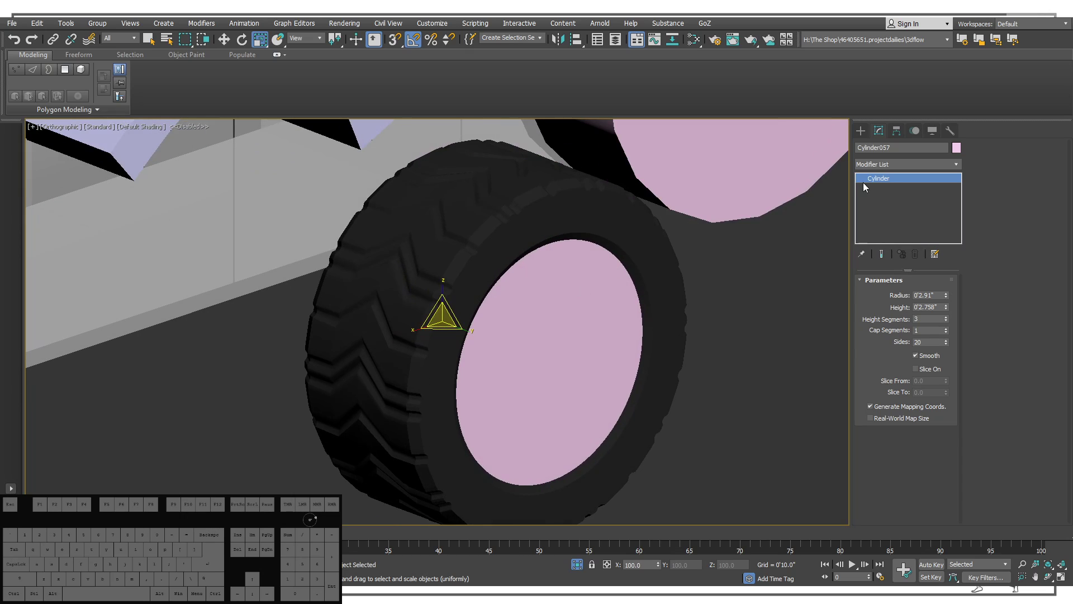
alt+middle_drag(637, 335, 497, 263)
Show the wheel in a wireframe front view and add an Edit Poly modifier to the hub cylinder.
key(F3)
scroll(529, 295, down, 2)
key(f)
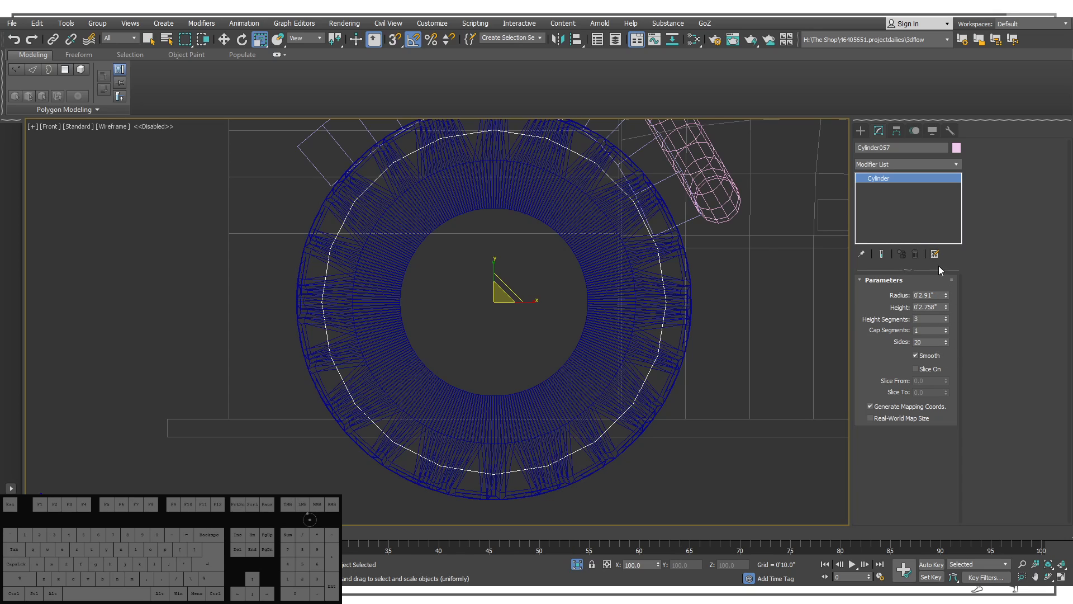
click(916, 164)
key(e)
key(e)
key(e)
key(e)
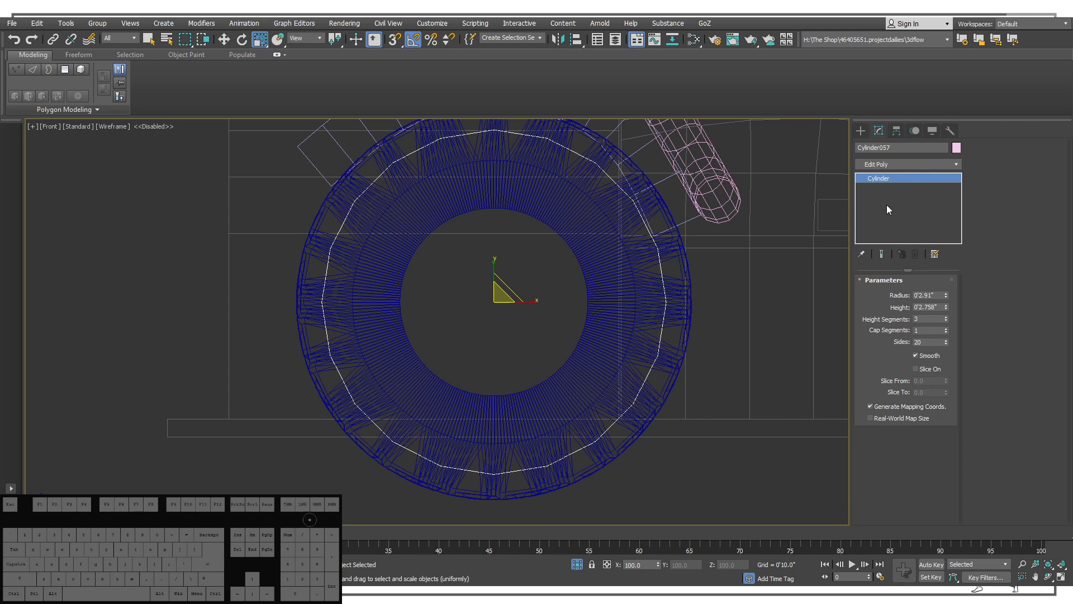
key(Return)
Inset the hub cylinder's front cap polygon three times to form concentric rings, the last inside the tire's opening.
click(917, 367)
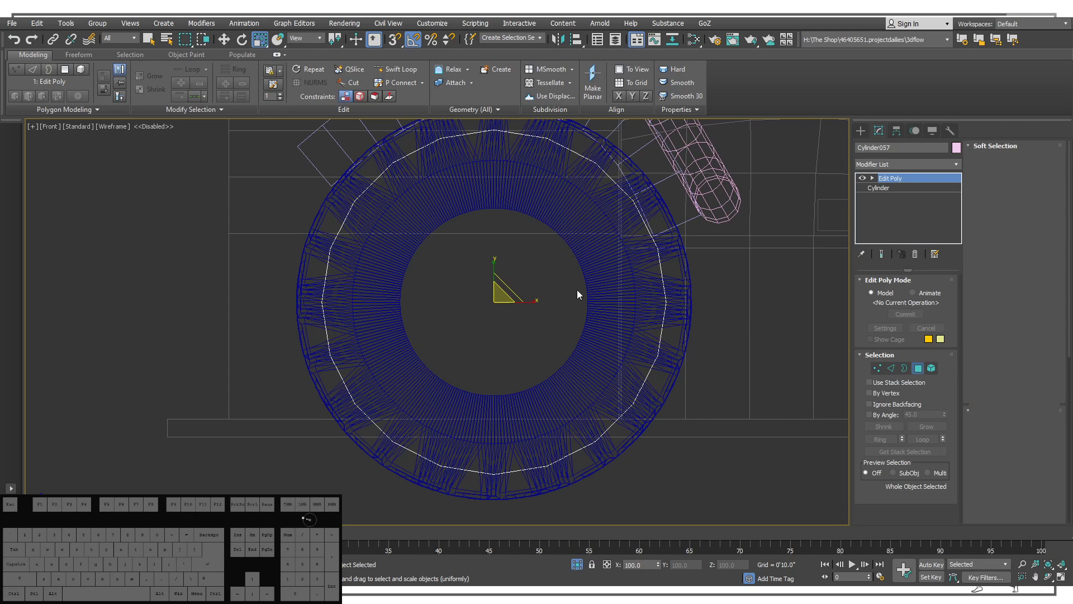
click(572, 293)
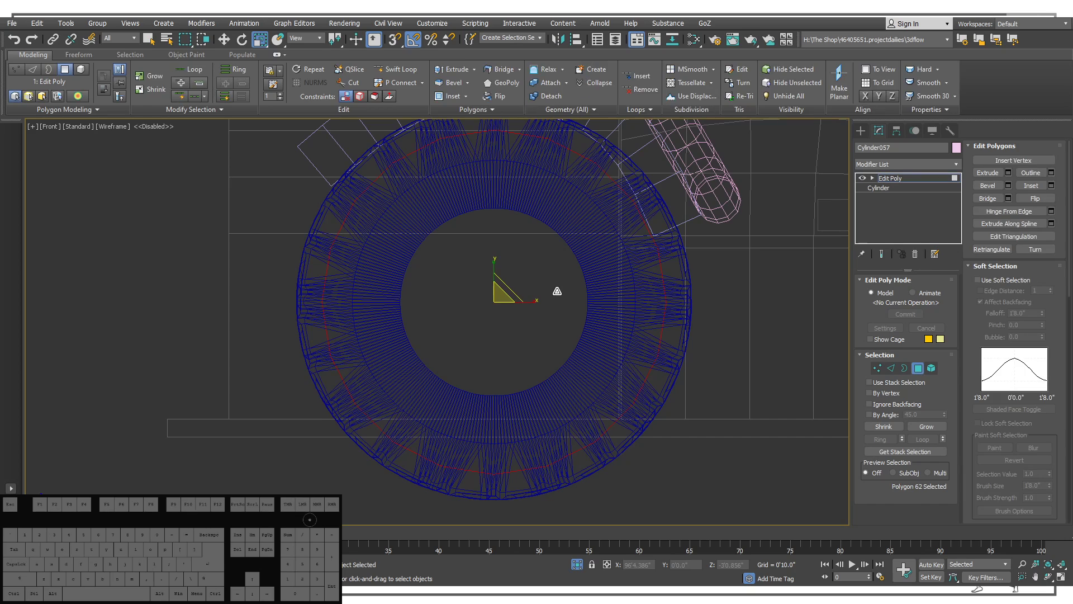
key(shift+i)
drag(440, 346, 468, 312)
click(457, 358)
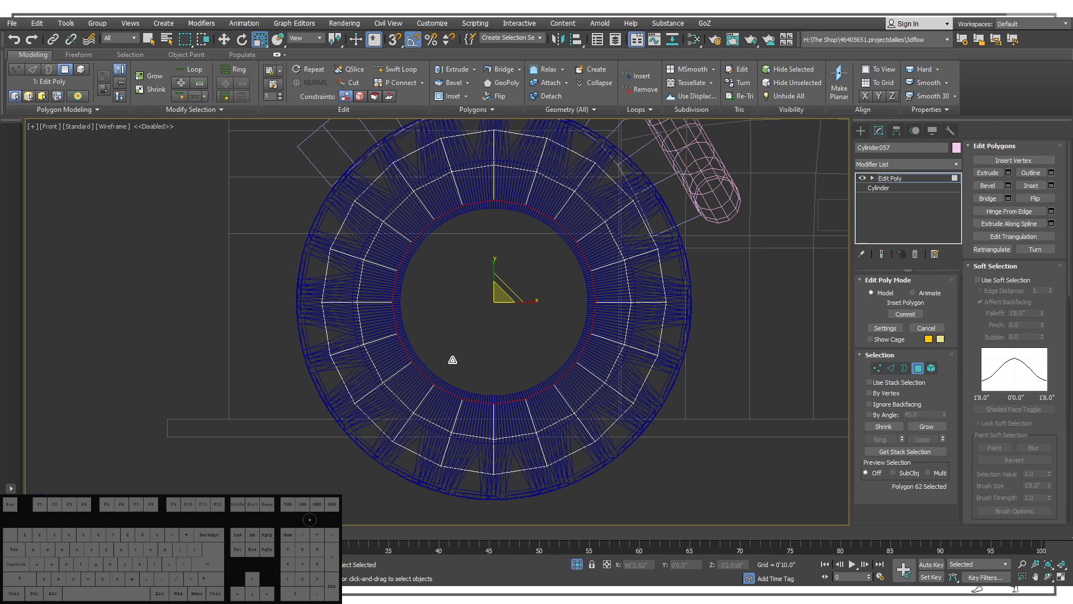
click(457, 360)
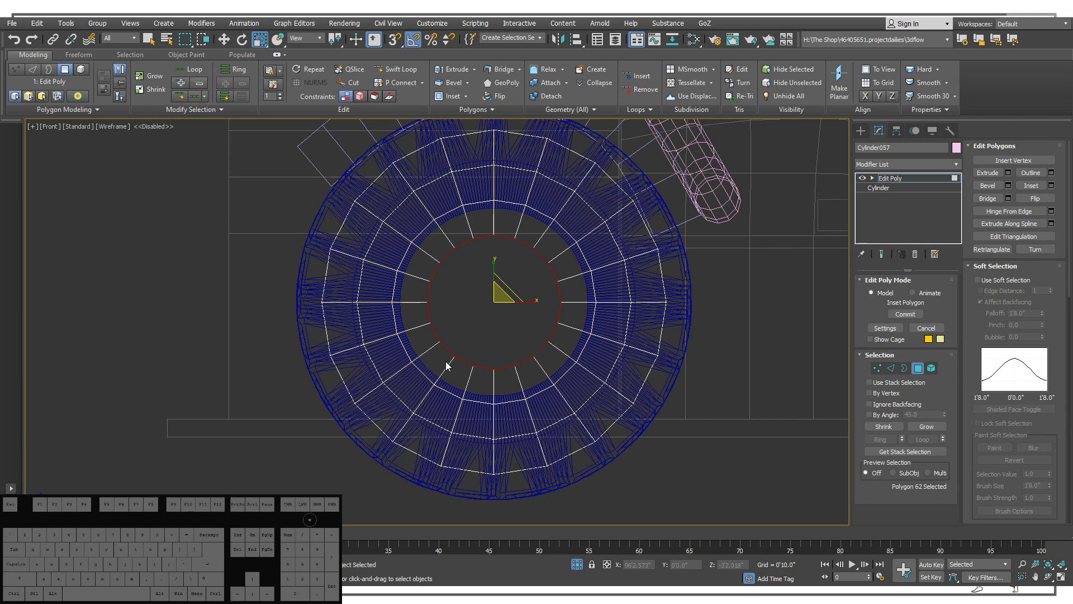
click(446, 361)
middle_drag(499, 299, 462, 333)
click(480, 225)
ctrl+click(506, 236)
ctrl+click(535, 253)
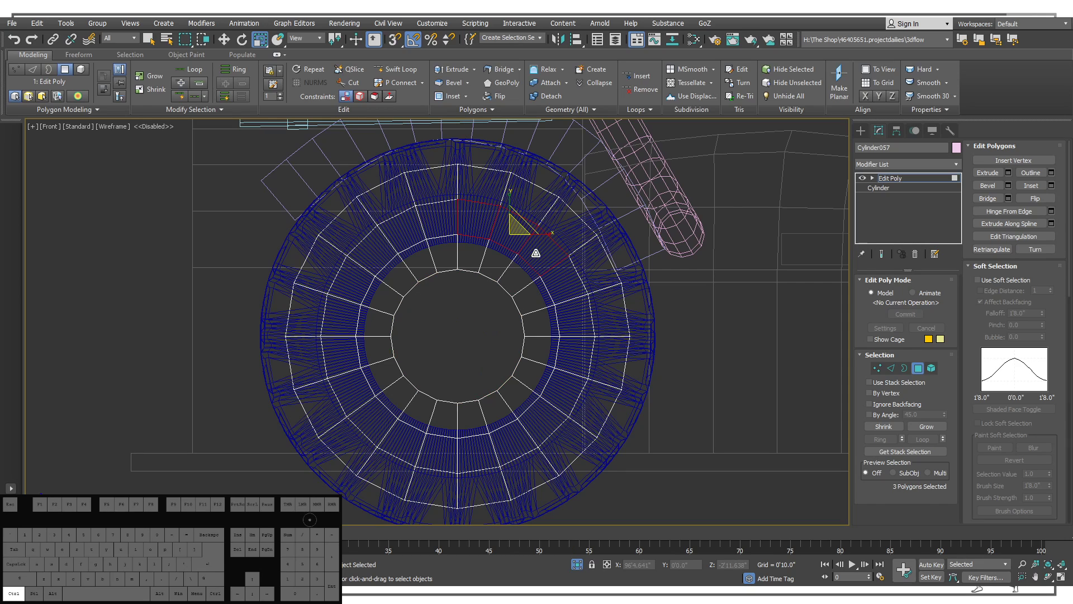
ctrl+click(556, 278)
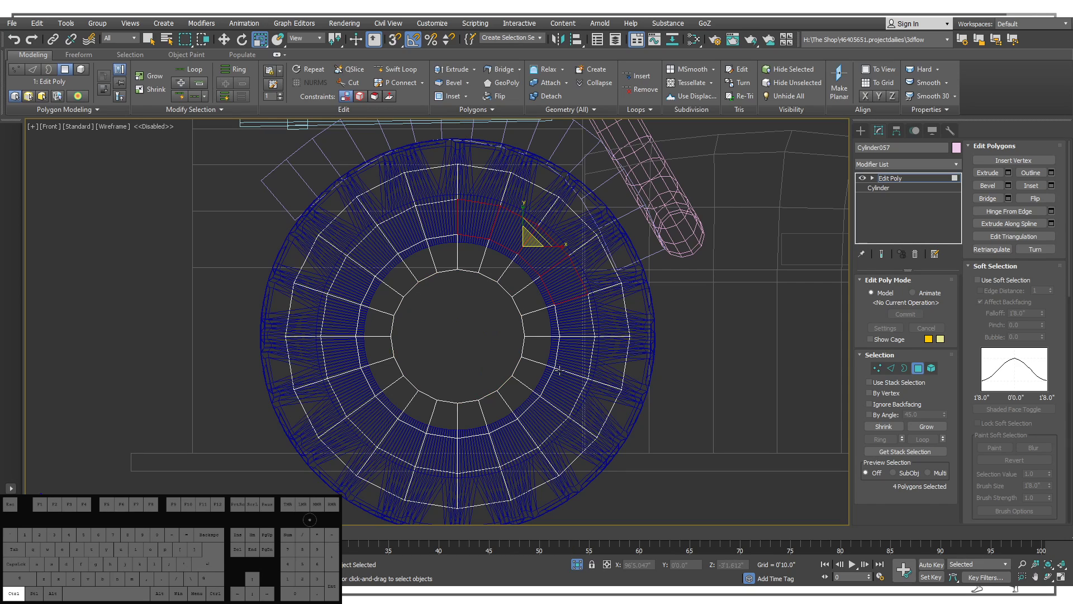
ctrl+click(559, 388)
ctrl+click(546, 411)
ctrl+click(519, 441)
ctrl+click(467, 447)
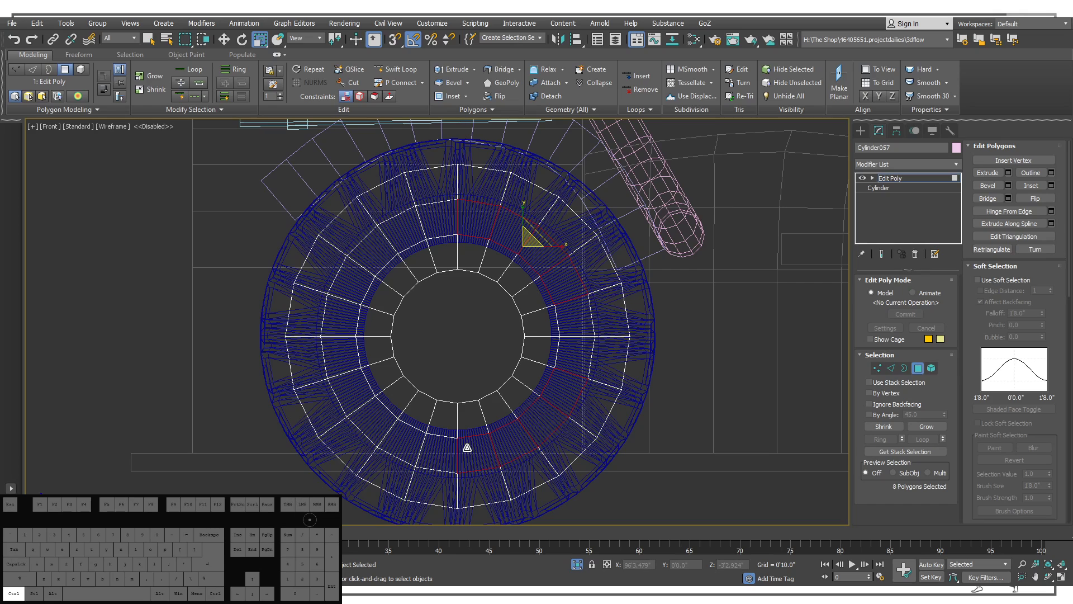
ctrl+click(386, 432)
ctrl+click(373, 408)
ctrl+click(351, 383)
ctrl+click(339, 344)
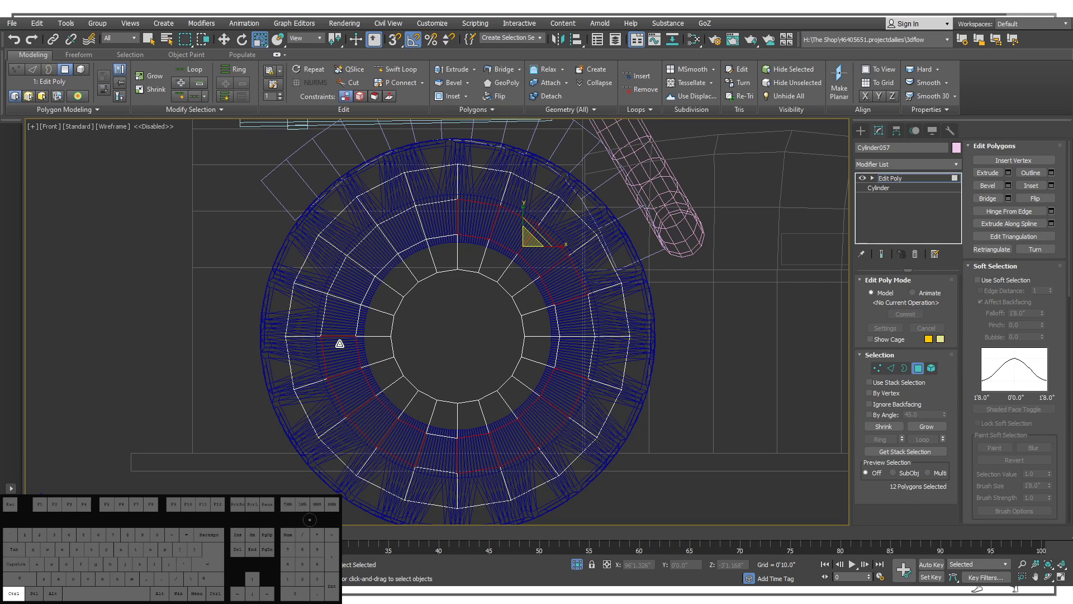
ctrl+click(348, 285)
ctrl+click(371, 256)
ctrl+click(404, 237)
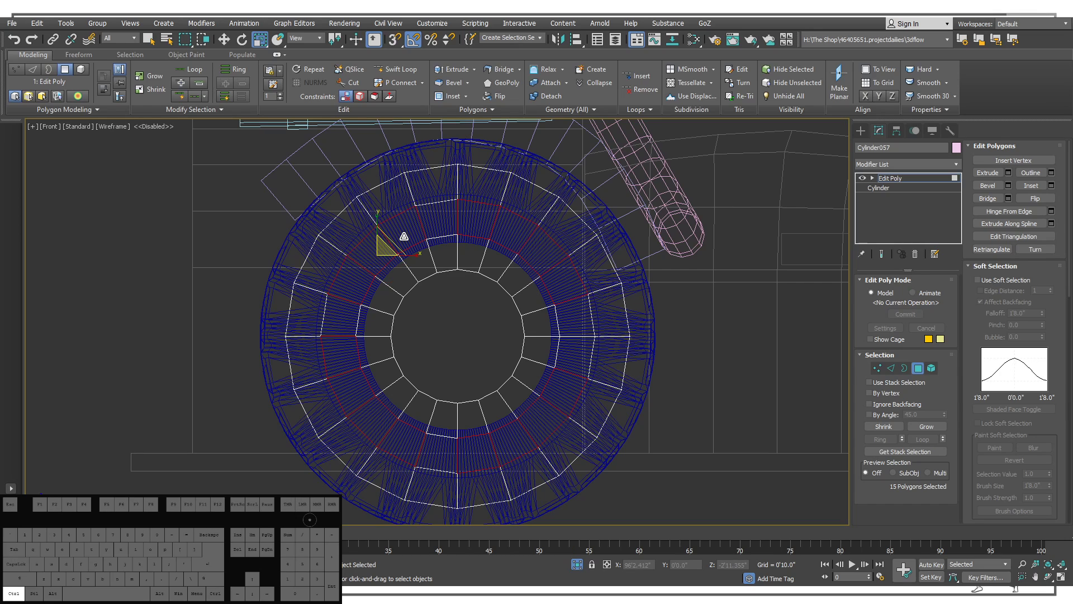
ctrl+click(430, 225)
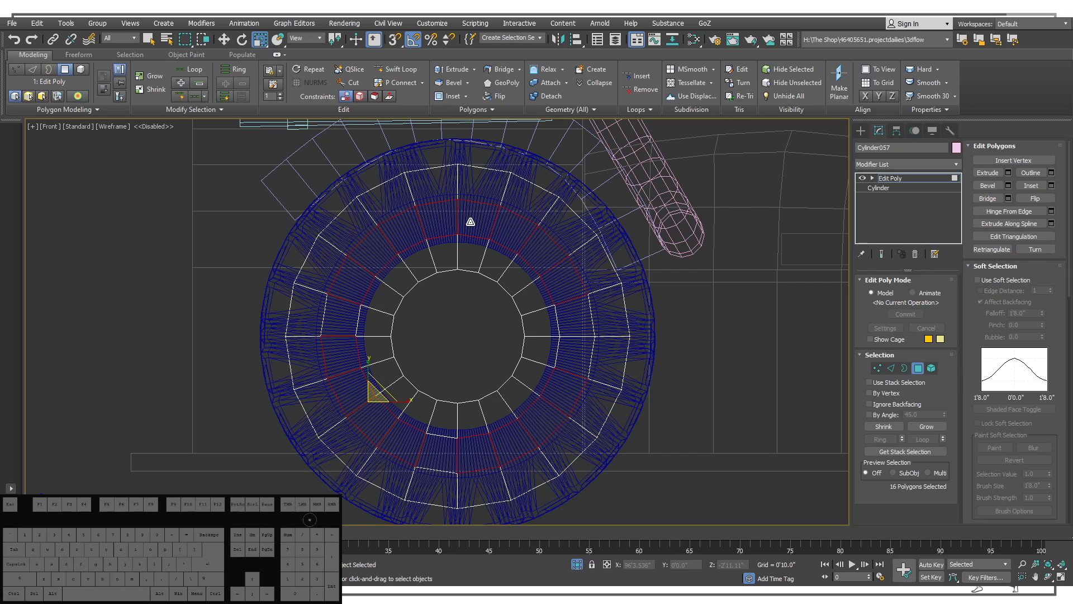
Select 15 polygons in the hub's second inset ring as five groups of three, leaving one polygon between groups.
click(347, 343)
ctrl+click(355, 359)
ctrl+click(377, 416)
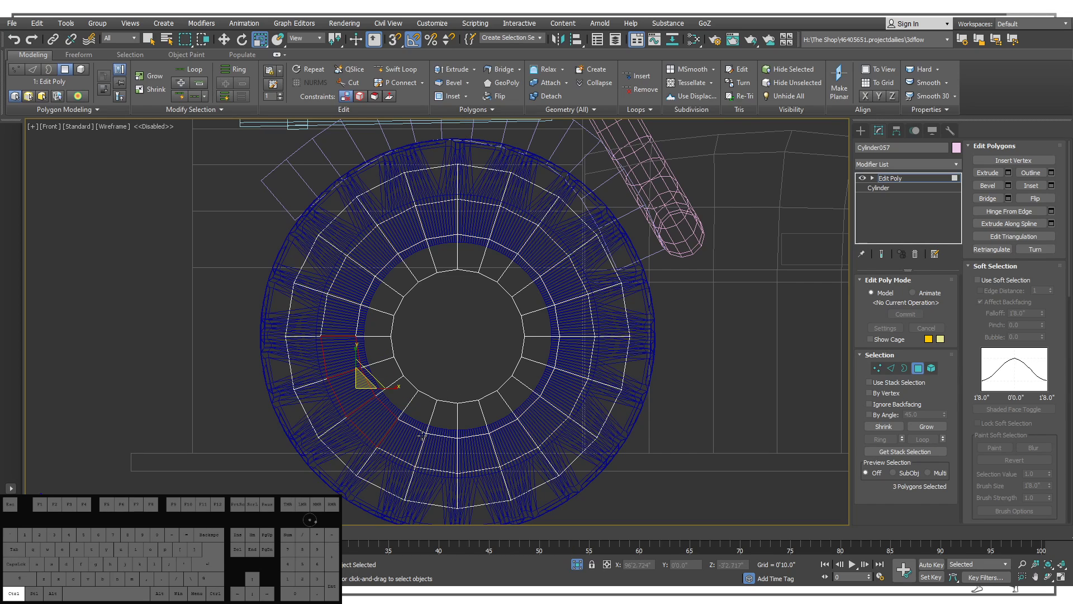
ctrl+click(456, 456)
ctrl+click(478, 453)
ctrl+click(512, 450)
ctrl+click(569, 385)
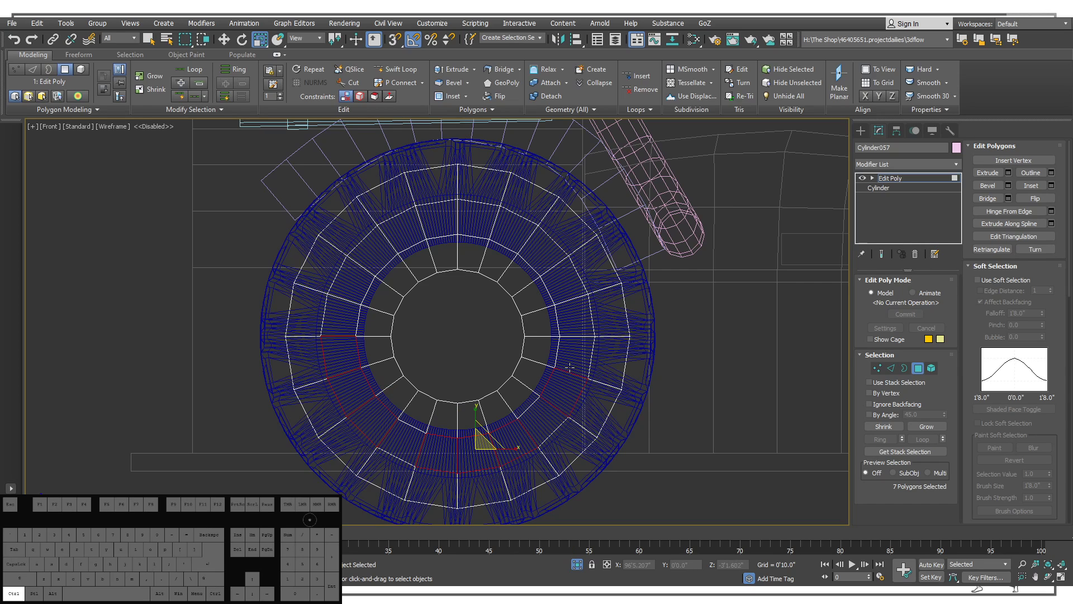
ctrl+click(573, 355)
ctrl+click(570, 311)
ctrl+click(535, 241)
ctrl+click(505, 225)
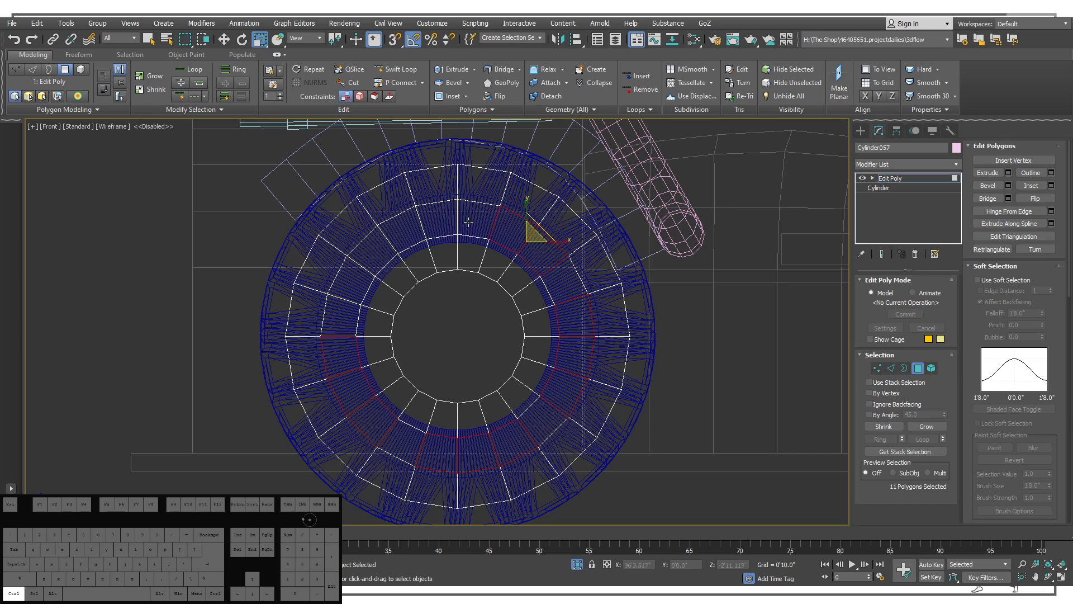
ctrl+click(465, 222)
ctrl+click(395, 231)
ctrl+click(360, 251)
ctrl+click(346, 290)
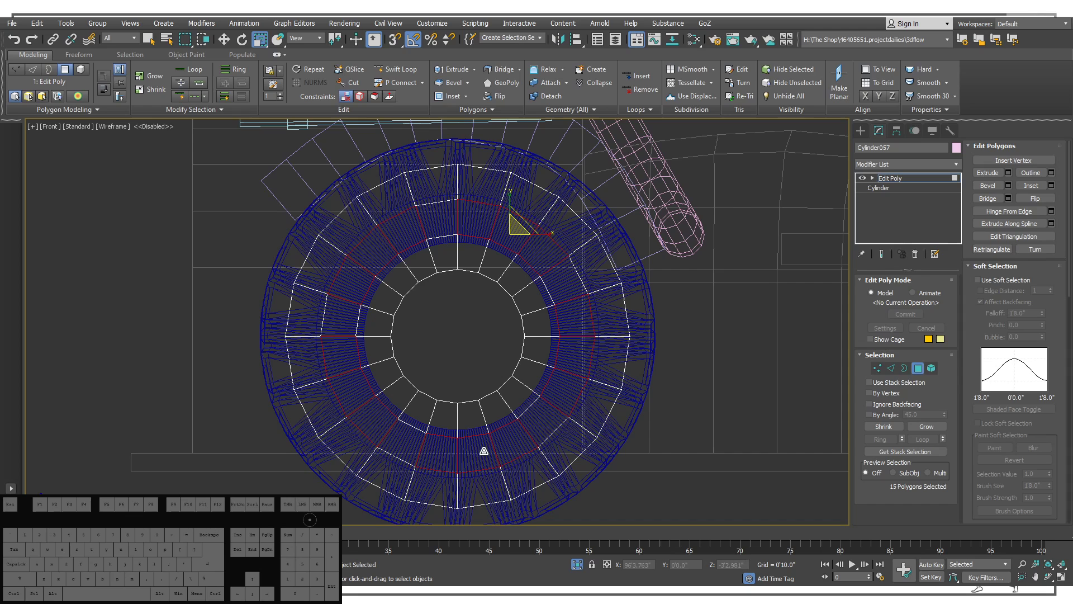
Compare the selected spoke pattern on the front hub with the reference kart's wheel in shaded display.
middle_drag(475, 388, 469, 382)
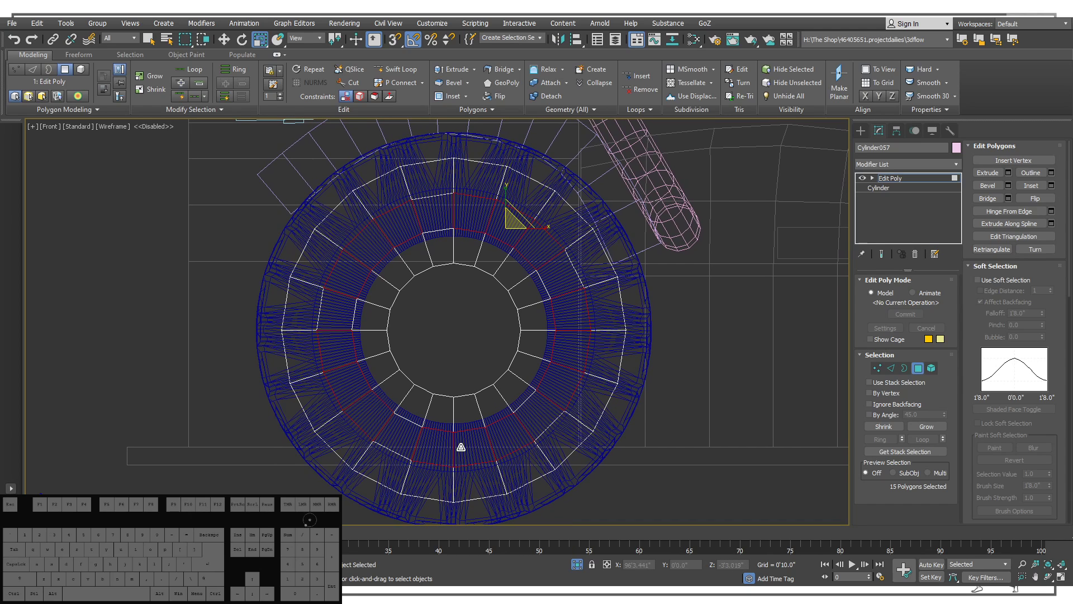
scroll(365, 276, down, 15)
mouse_move(366, 276)
alt+middle_down()
mouse_move(411, 330)
mouse_move(434, 318)
mouse_move(407, 327)
mouse_move(325, 287)
alt+middle_up()
key(F3)
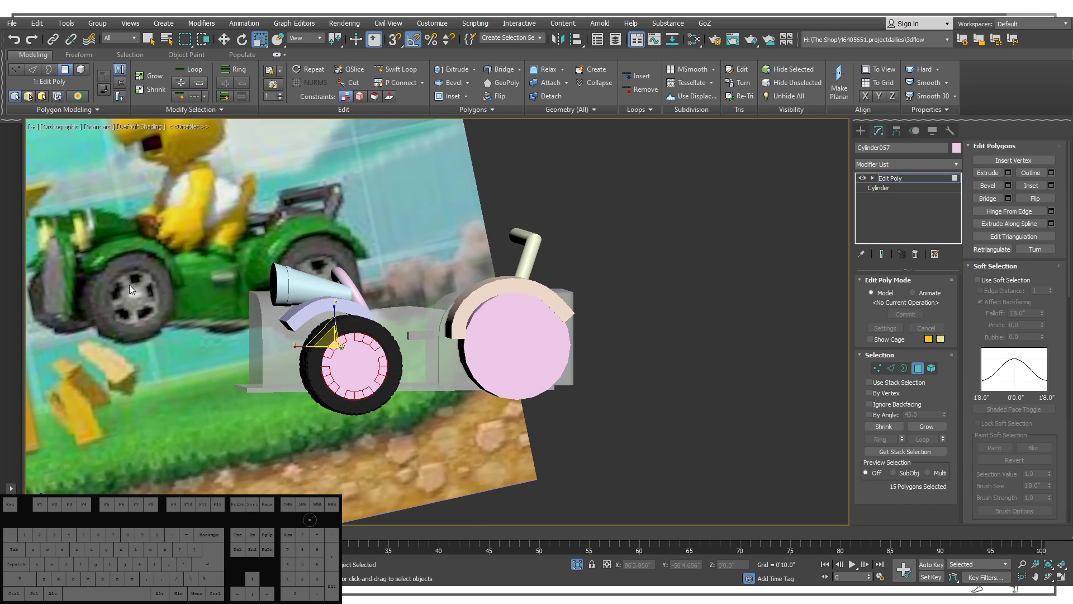
scroll(314, 363, up, 2)
middle_drag(324, 359, 400, 353)
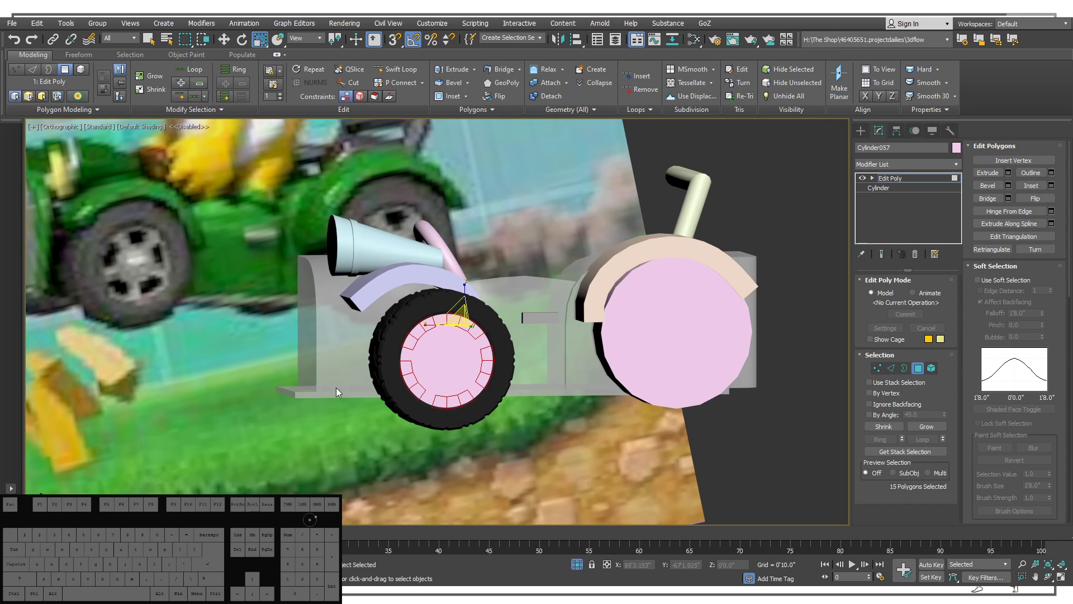
middle_drag(461, 366, 527, 367)
scroll(527, 368, up, 2)
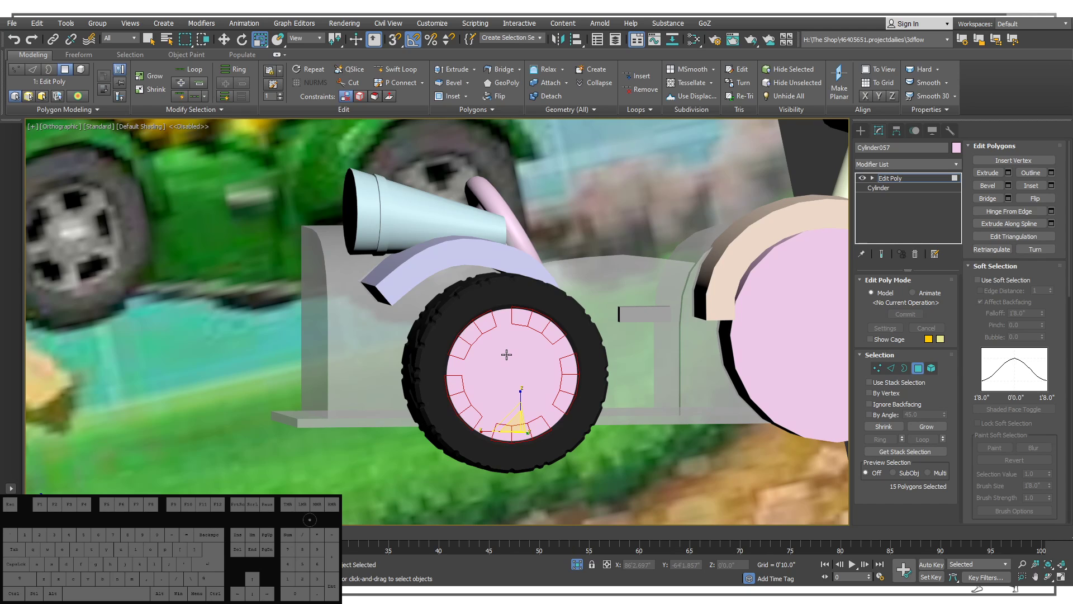
mouse_move(498, 393)
alt+middle_down()
mouse_move(505, 376)
mouse_move(489, 376)
mouse_move(530, 383)
mouse_move(522, 359)
mouse_move(513, 416)
mouse_move(501, 339)
mouse_move(513, 409)
alt+middle_up()
scroll(503, 401, up, 3)
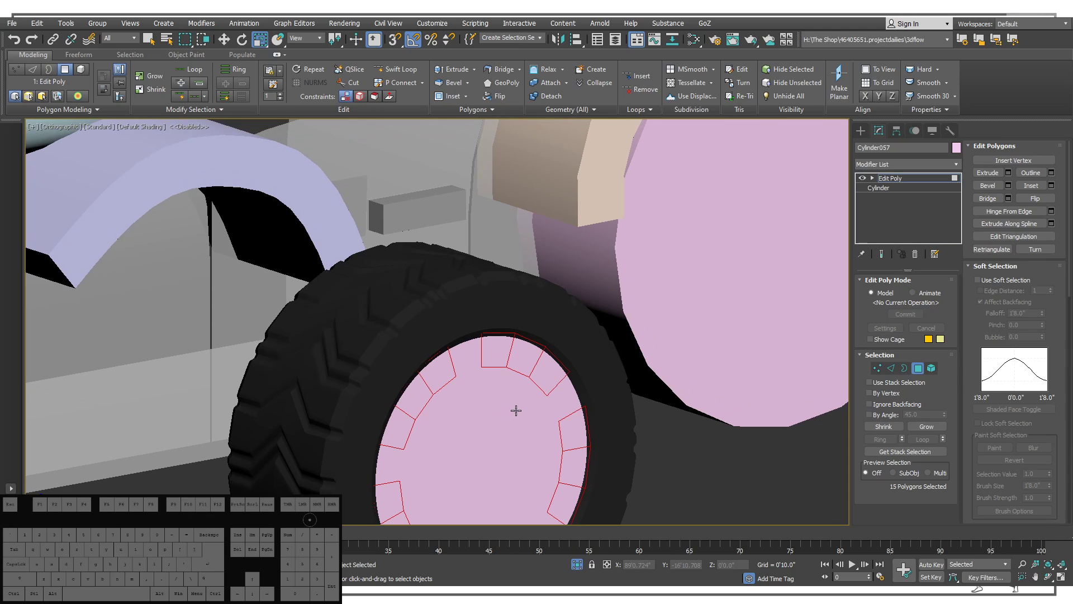
Try to move the hub's grown central polygon selection along the Y axis, and undo the move.
key(F3)
alt+middle_drag(506, 373, 479, 383)
click(479, 329)
key(w)
click(915, 428)
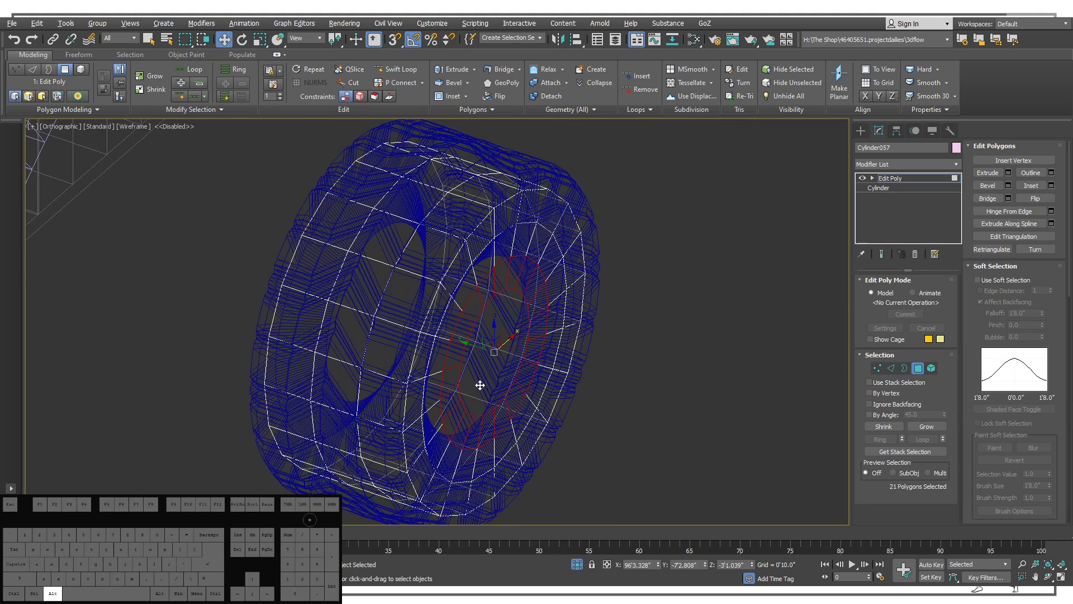
mouse_move(462, 347)
mouse_down()
mouse_move(449, 345)
mouse_move(457, 340)
mouse_up()
key(ctrl+z)
mouse_move(545, 341)
alt+middle_down()
mouse_move(530, 345)
mouse_move(415, 282)
mouse_move(467, 315)
alt+middle_up()
key(F3)
scroll(435, 302, down, 6)
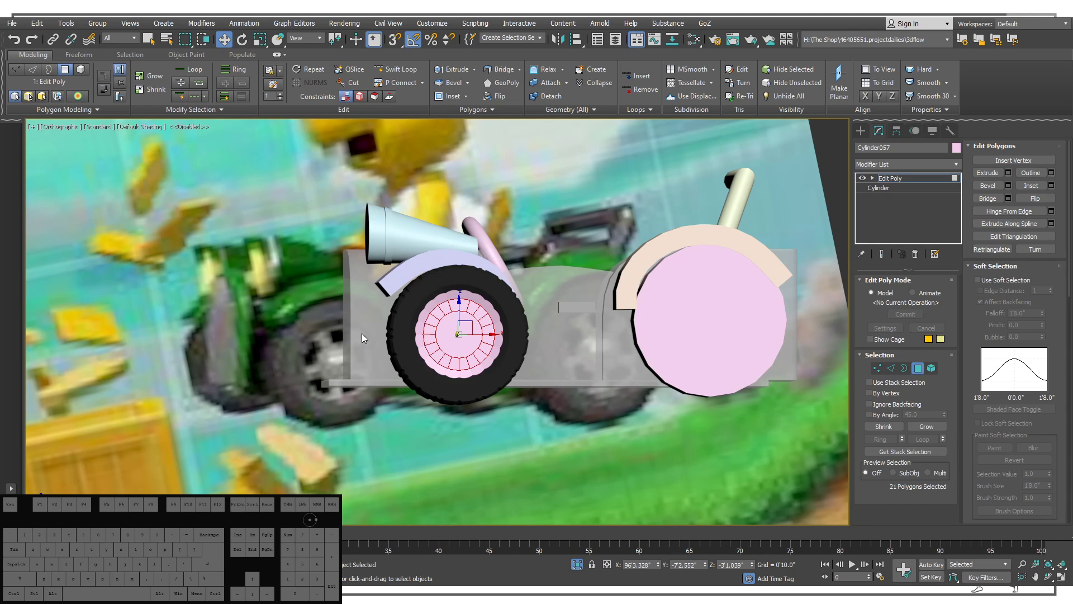
Inset the hub's central cap polygon to form another, smaller concentric ring.
alt+middle_drag(360, 358, 327, 368)
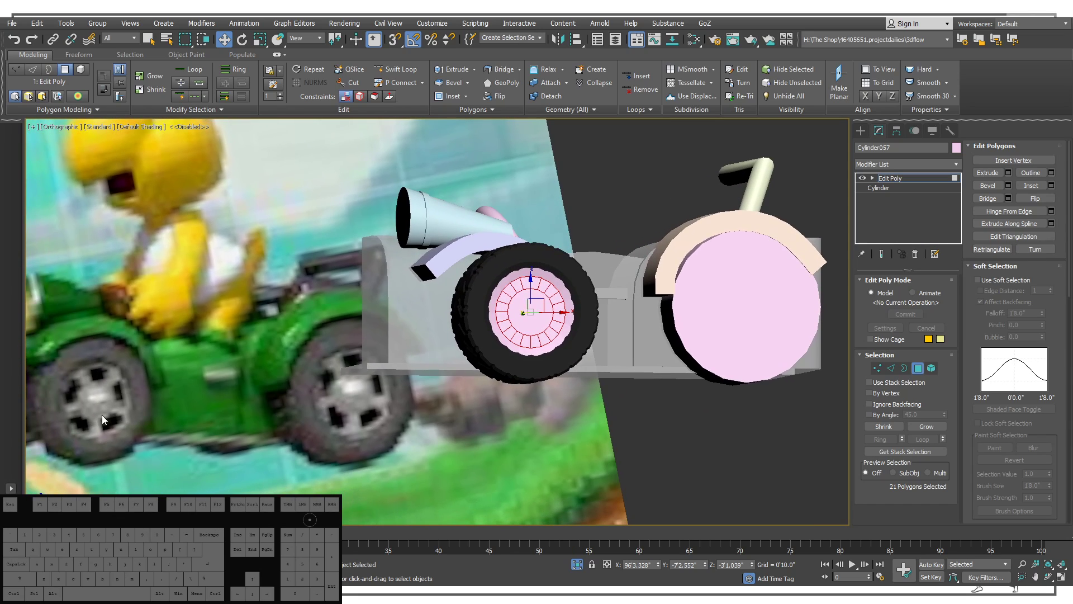
click(530, 312)
alt+middle_drag(530, 313, 465, 358)
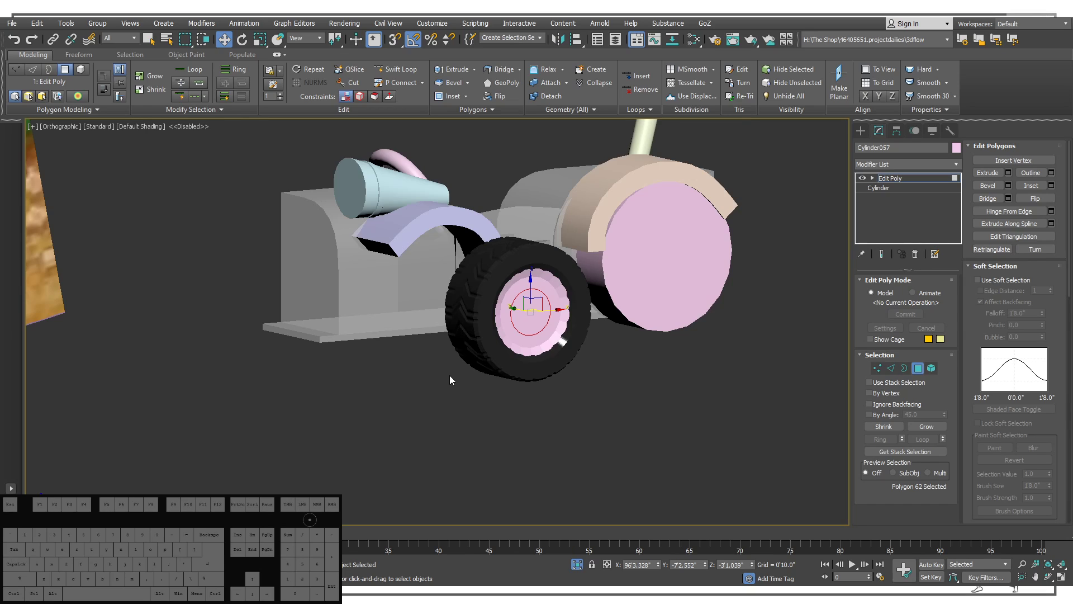
key(semicolon)
drag(444, 339, 472, 331)
middle_drag(589, 310, 566, 370)
key(F4)
scroll(500, 364, up, 3)
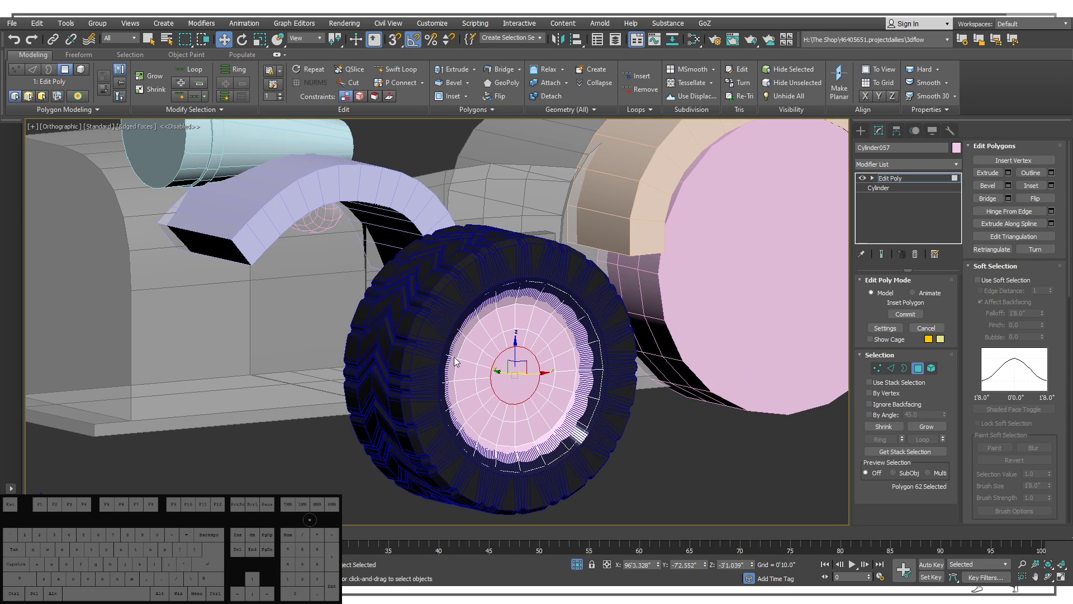
right_click(455, 362)
Move the hub's central polygon about 0.28 inches outward along the Y axis to raise the hub's center.
alt+middle_drag(454, 362, 472, 366)
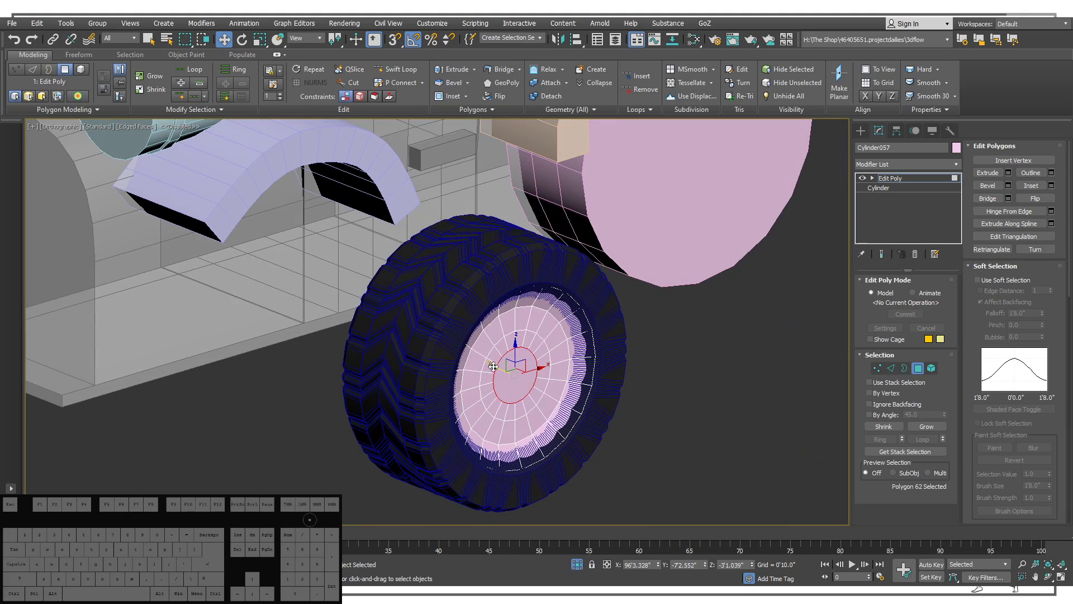
drag(493, 366, 503, 381)
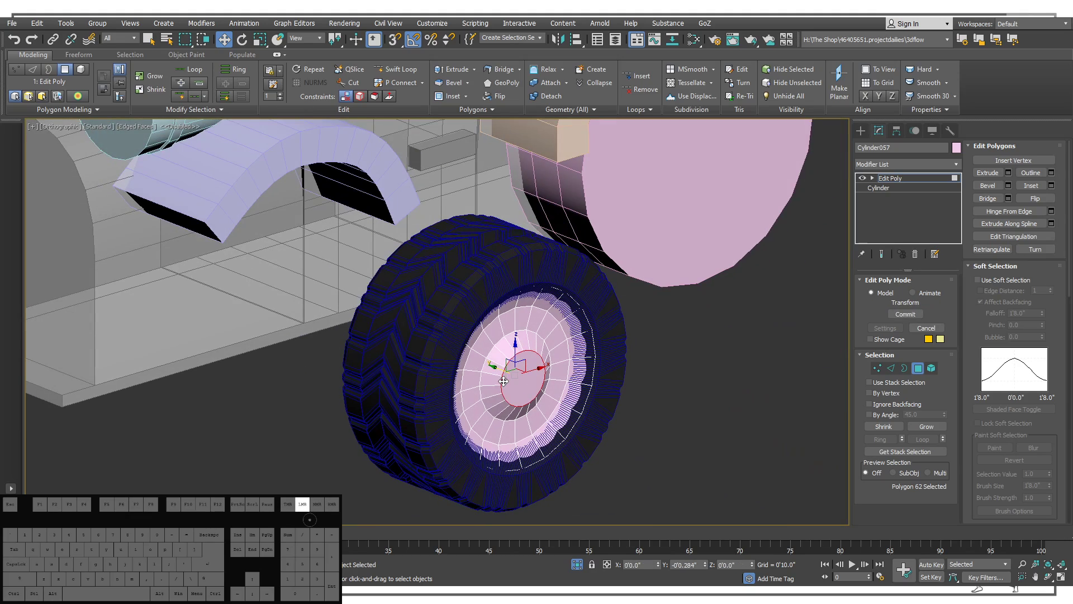
alt+middle_drag(504, 382, 534, 369)
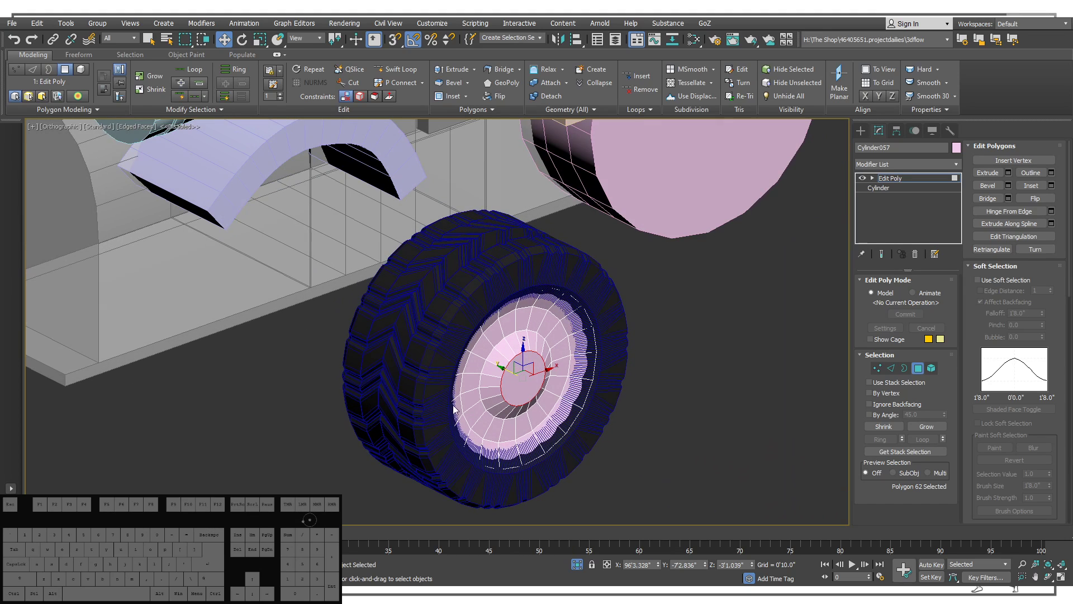
Bevel the hub's central polygon outward into smaller rings so the center tapers into a rounded cone.
key(ctrl+shift+b)
drag(448, 350, 447, 343)
drag(447, 343, 444, 379)
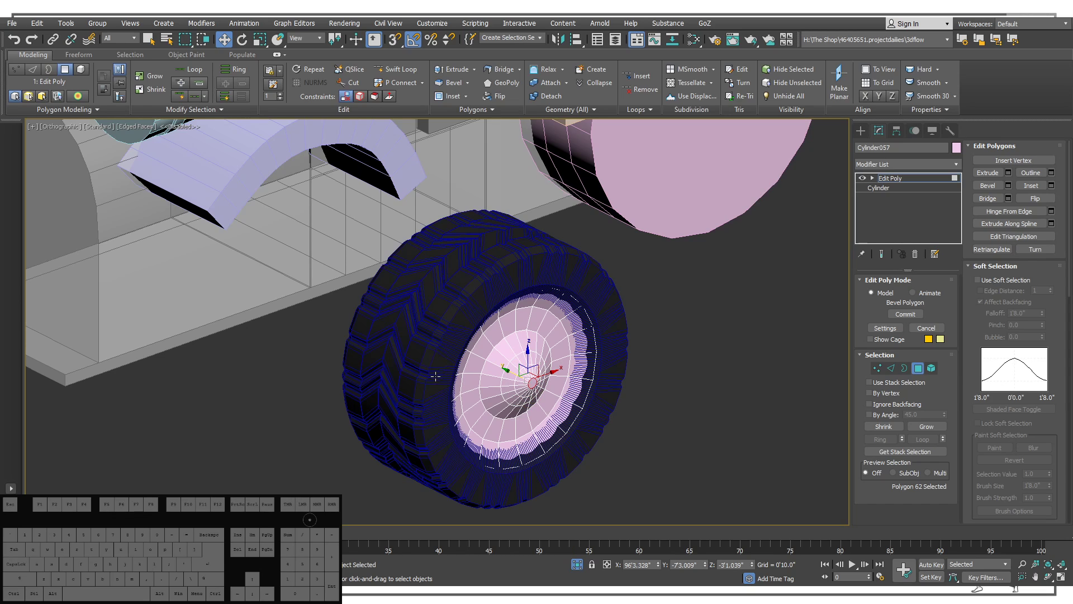
click(438, 376)
middle_drag(439, 377, 428, 393)
key(r)
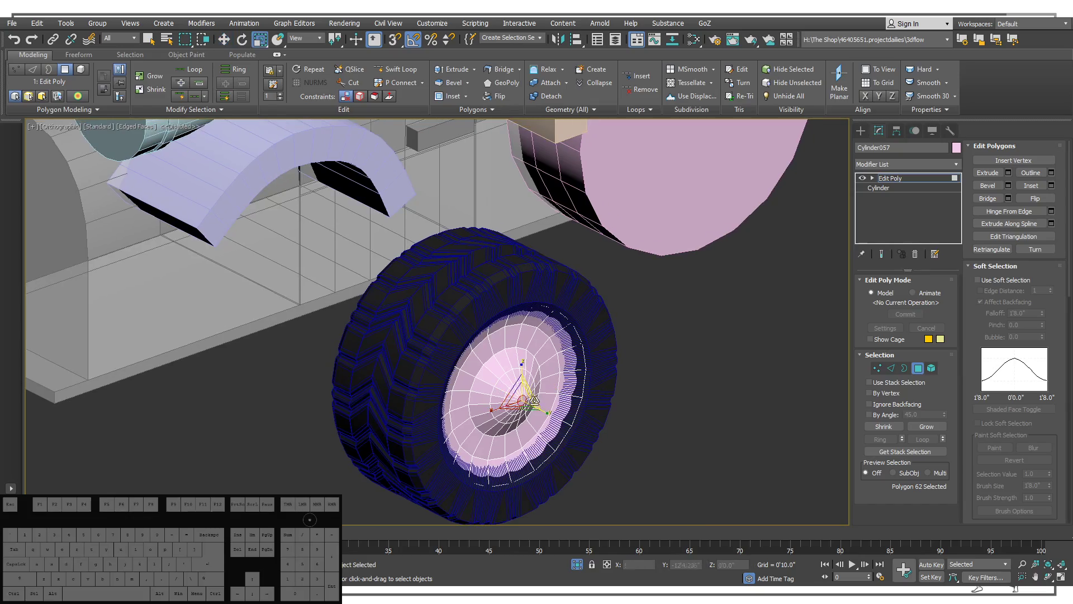
mouse_move(522, 397)
alt+middle_down()
mouse_move(445, 376)
mouse_move(470, 406)
mouse_move(505, 394)
alt+middle_up()
scroll(519, 396, up, 4)
key(w)
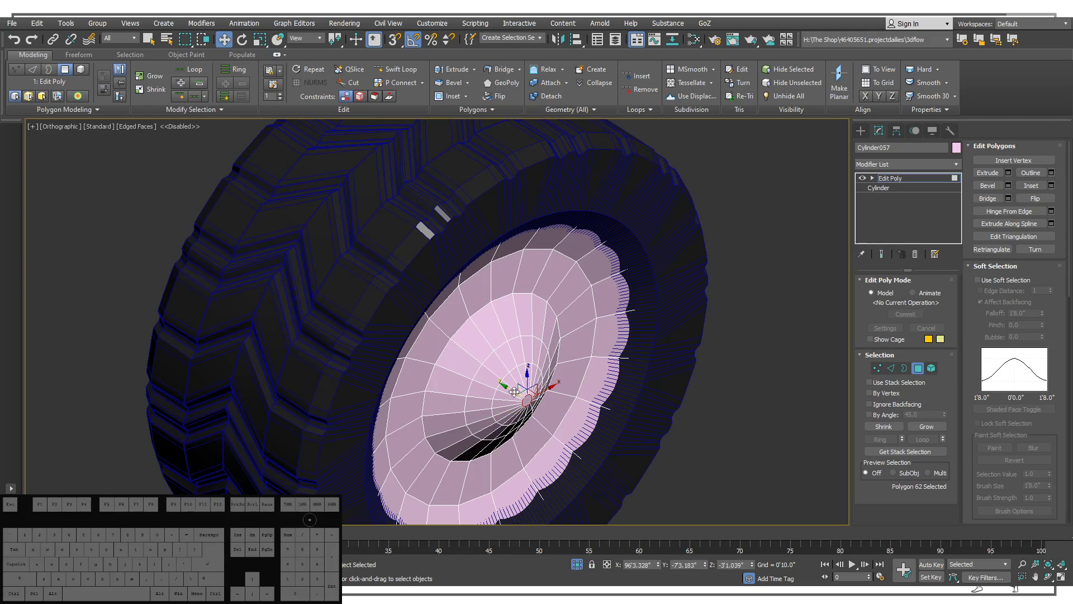
alt+middle_drag(505, 388, 444, 335)
Scale the edge loop around the base of the hub's raised cone down uniformly to about 87 percent.
click(582, 316)
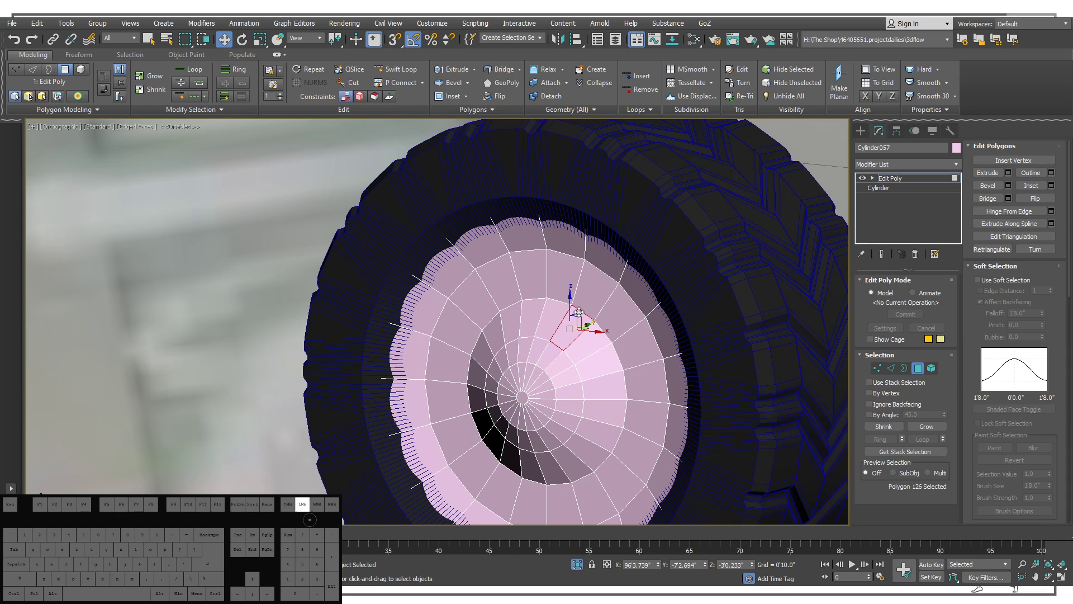
key(2)
middle_drag(585, 314, 611, 362)
double_click(581, 342)
key(r)
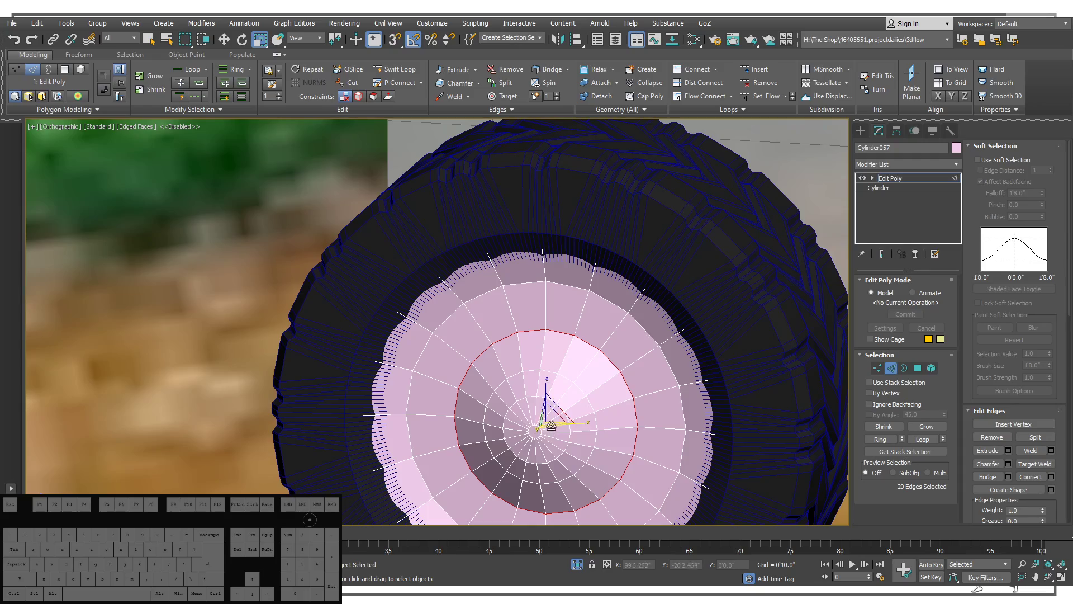
drag(551, 417, 554, 427)
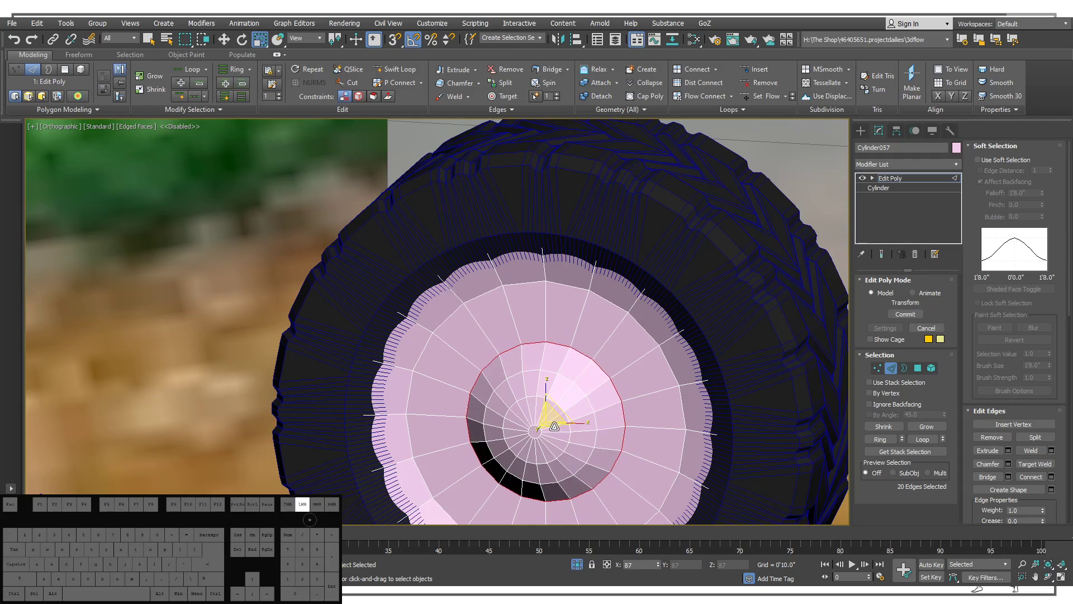
Compare the raised hub center's proportions with the reference kart's wheels, and clear the edge selection.
alt+middle_drag(554, 427, 545, 314)
scroll(550, 394, down, 6)
scroll(560, 333, up, 3)
scroll(545, 313, down, 3)
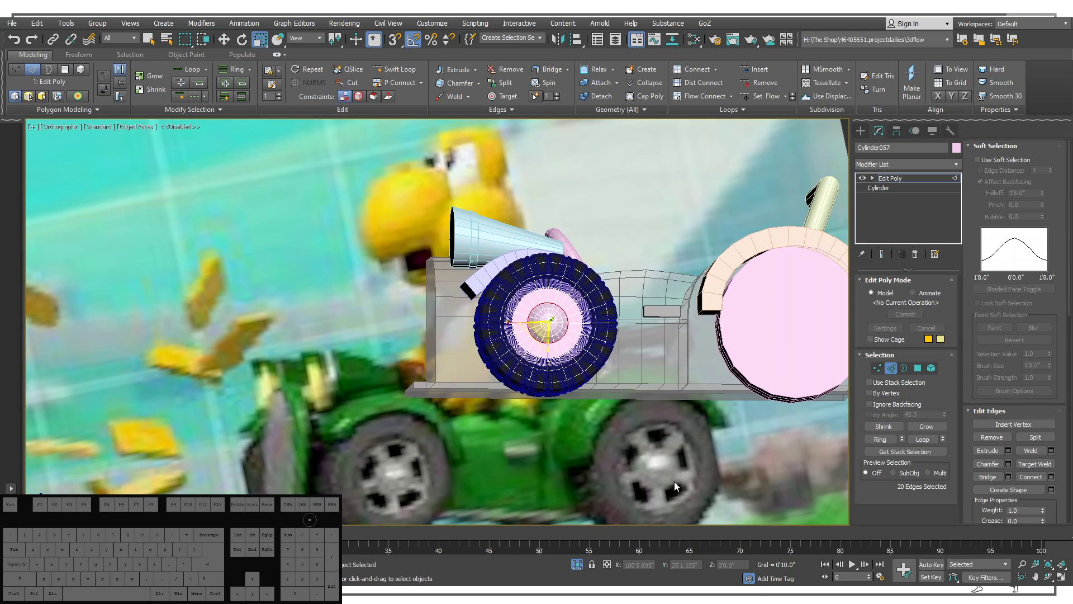
scroll(551, 290, down, 3)
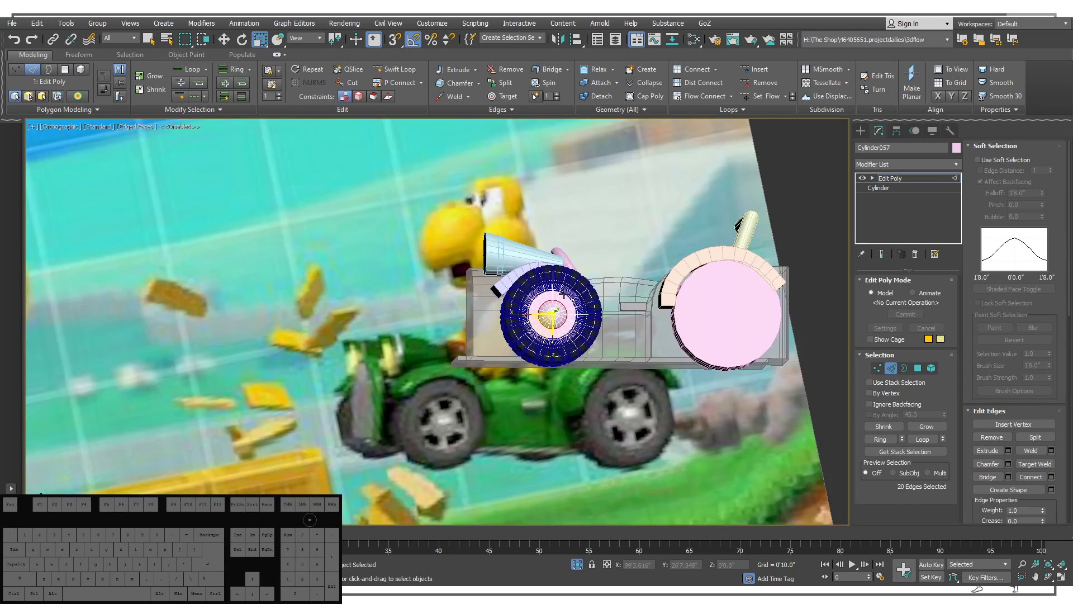
scroll(550, 291, up, 3)
click(553, 290)
scroll(559, 298, up, 3)
click(557, 287)
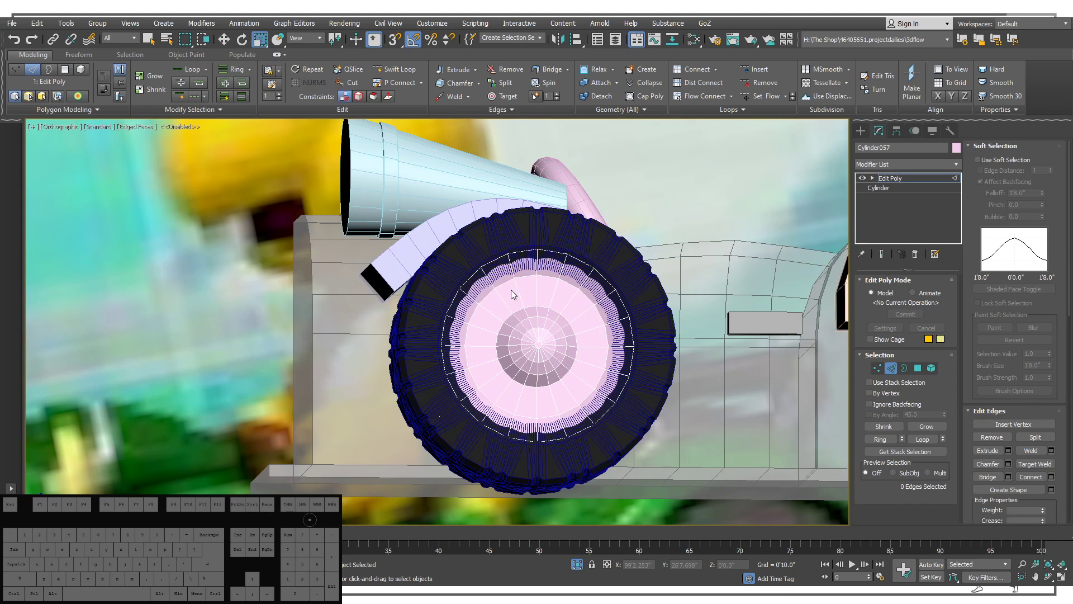
Insert an edge loop with Swift Loop into the flat ring between the cone's base and the hub's outer rings.
key(alt+1)
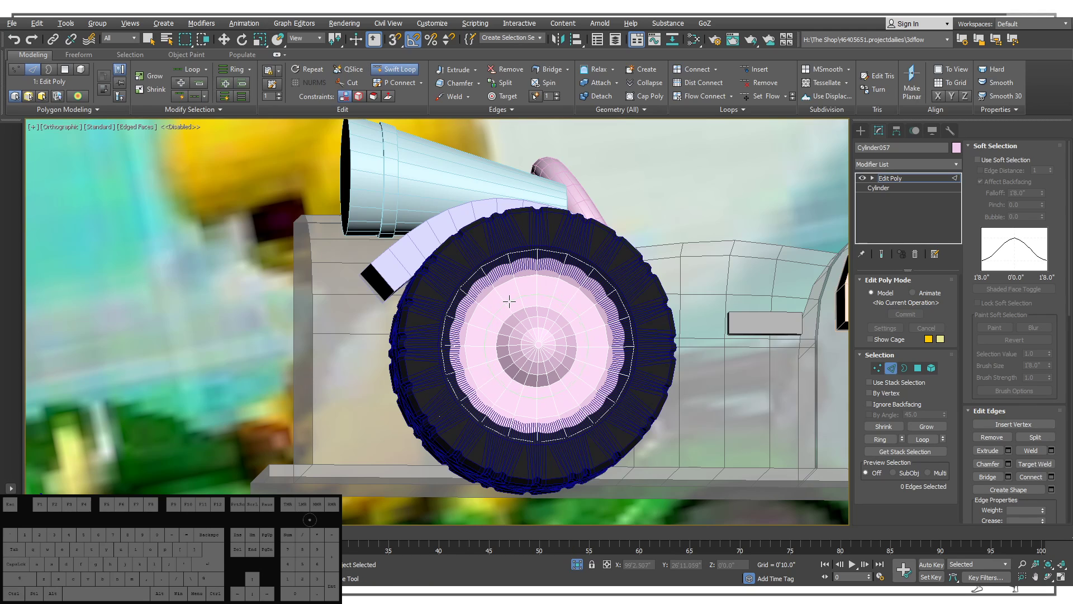
click(509, 300)
right_click(509, 302)
mouse_move(509, 302)
alt+middle_down()
mouse_move(508, 317)
mouse_move(539, 307)
mouse_move(500, 292)
mouse_move(464, 297)
mouse_move(491, 300)
alt+middle_up()
scroll(486, 298, down, 3)
scroll(503, 302, up, 5)
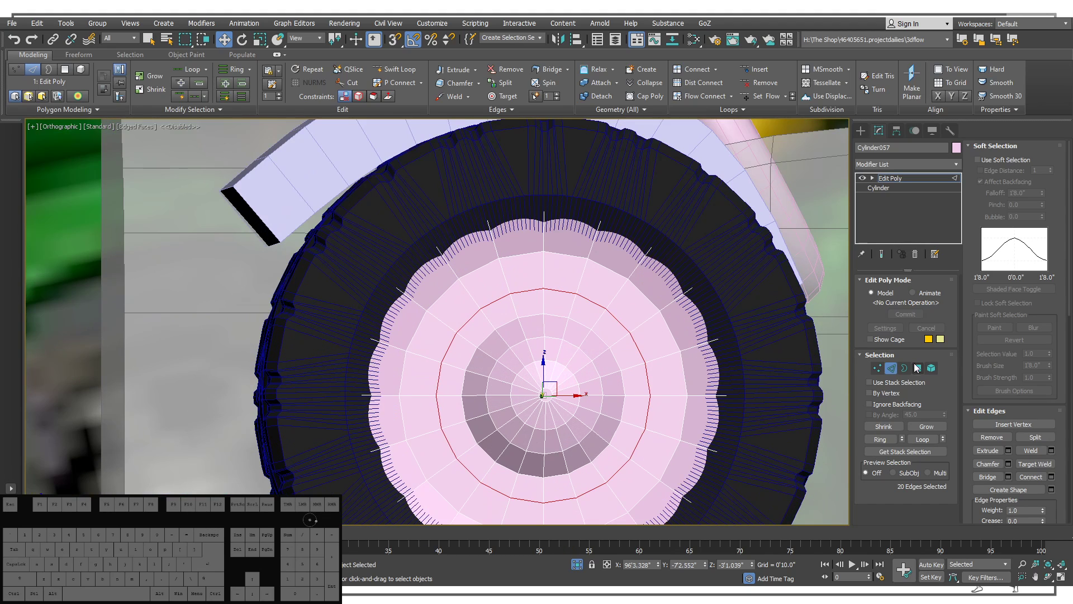
Delete 15 polygons outside the new edge loop as five groups of three, leaving one-polygon spokes between the openings.
click(917, 367)
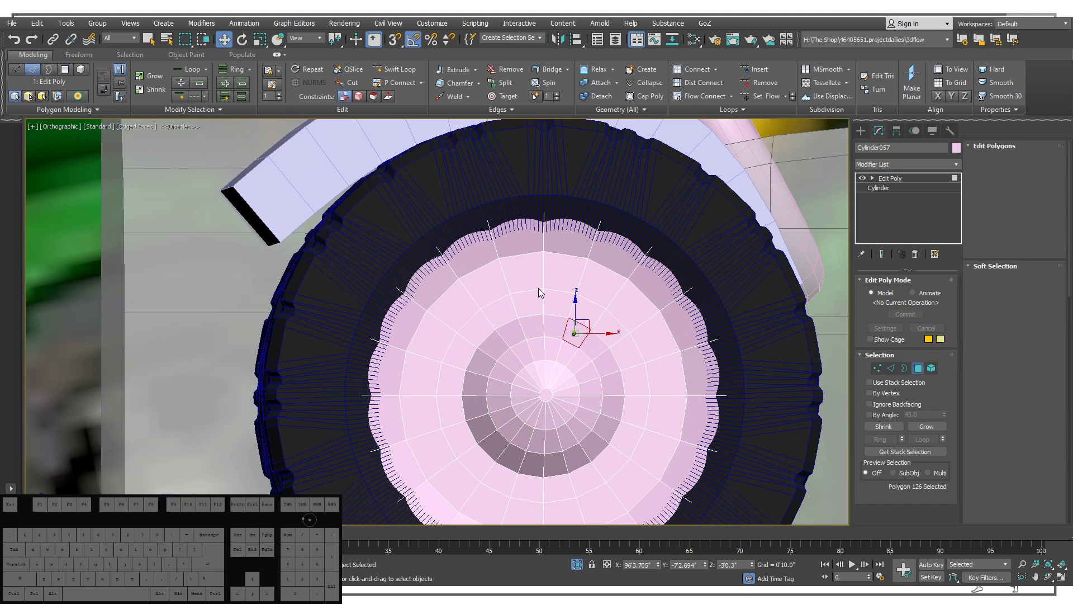
click(487, 285)
ctrl+click(523, 274)
ctrl+click(565, 269)
ctrl+click(631, 304)
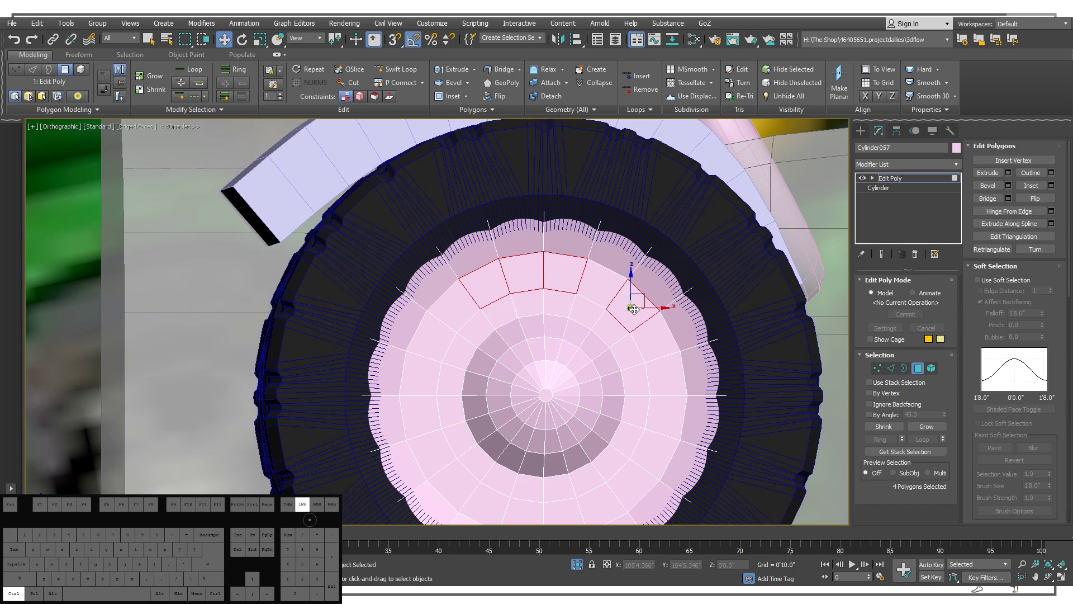
ctrl+click(655, 336)
ctrl+click(665, 369)
ctrl+click(656, 452)
ctrl+click(628, 489)
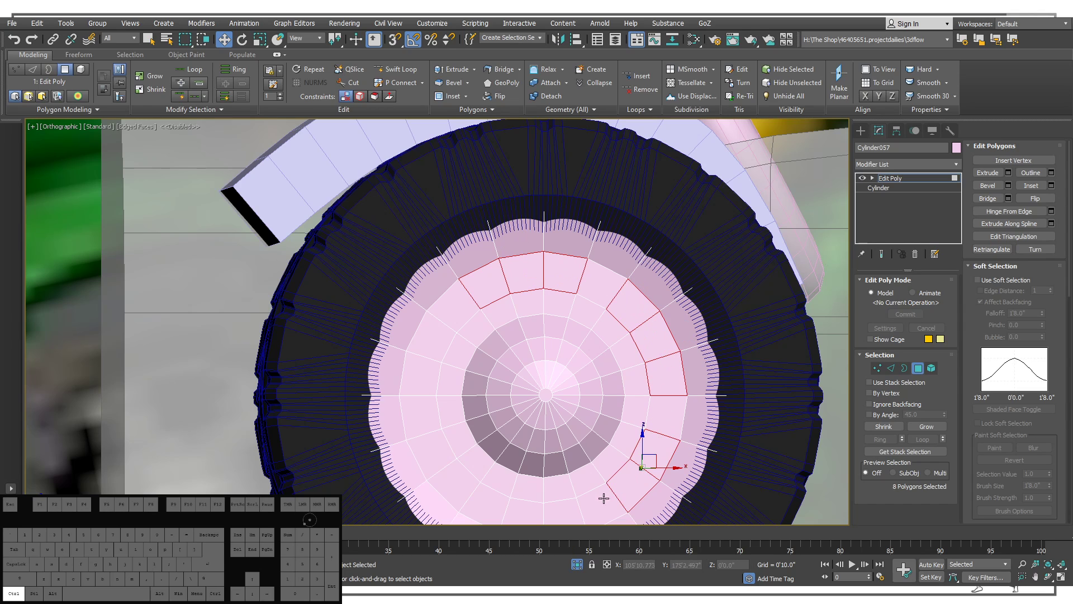
ctrl+click(585, 506)
middle_drag(584, 505, 602, 392)
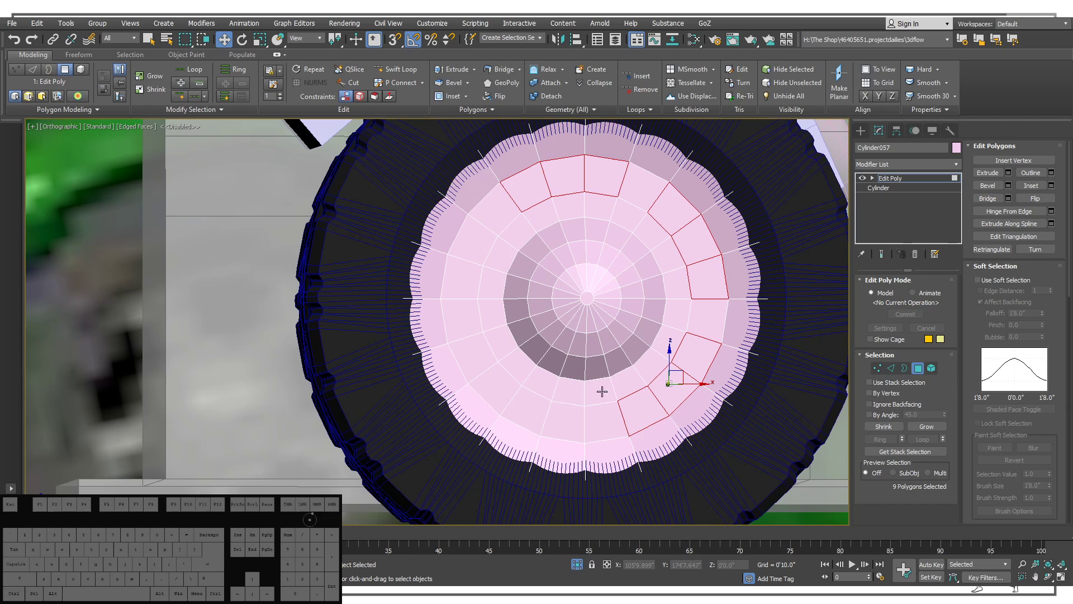
ctrl+click(550, 425)
ctrl+click(511, 401)
ctrl+click(491, 387)
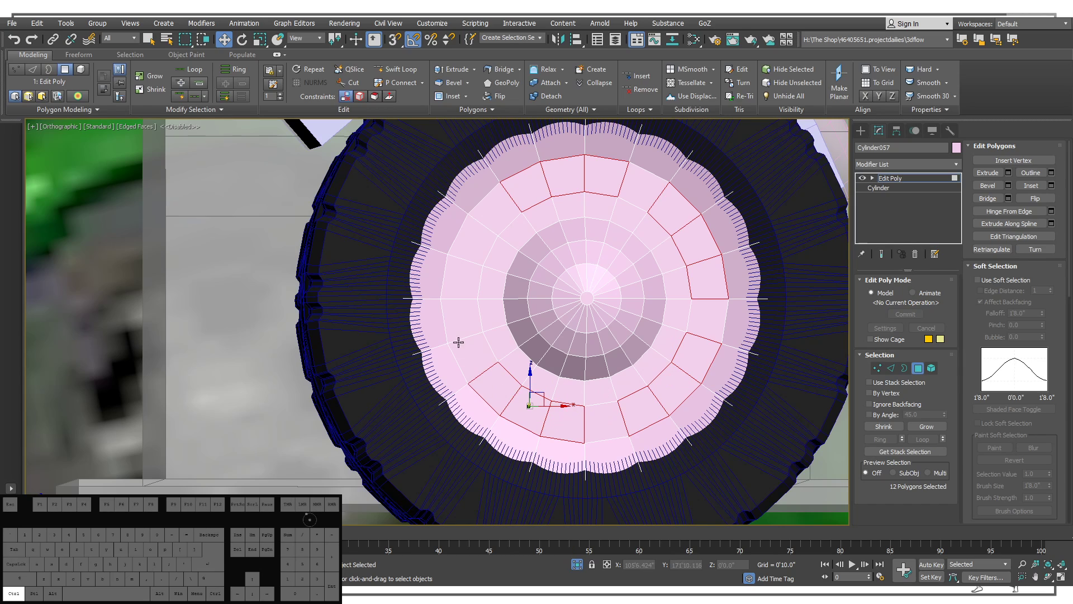
ctrl+click(462, 305)
ctrl+click(463, 277)
ctrl+click(480, 242)
key(Delete)
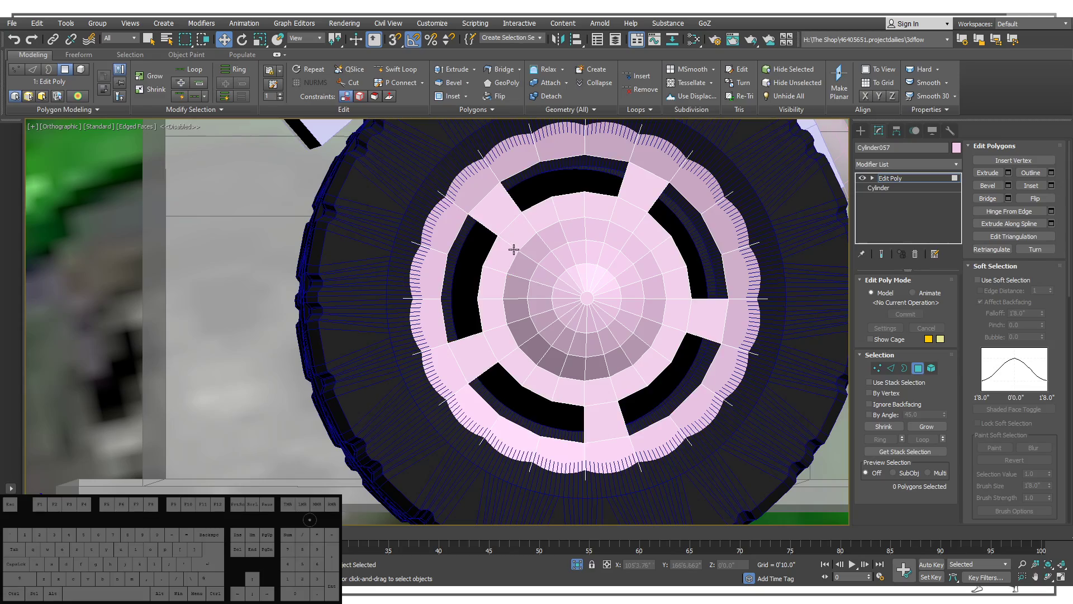
Grow a selection from the hub's center over its front portion, invert it, and delete the rear side and back polygons.
alt+middle_drag(636, 207, 701, 269)
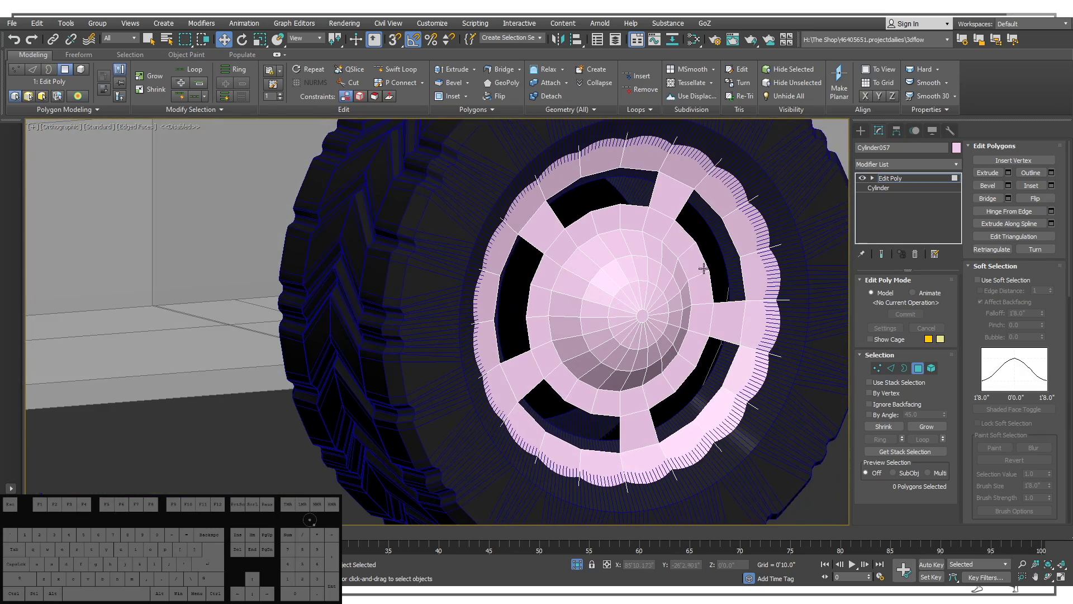
middle_drag(762, 323, 740, 316)
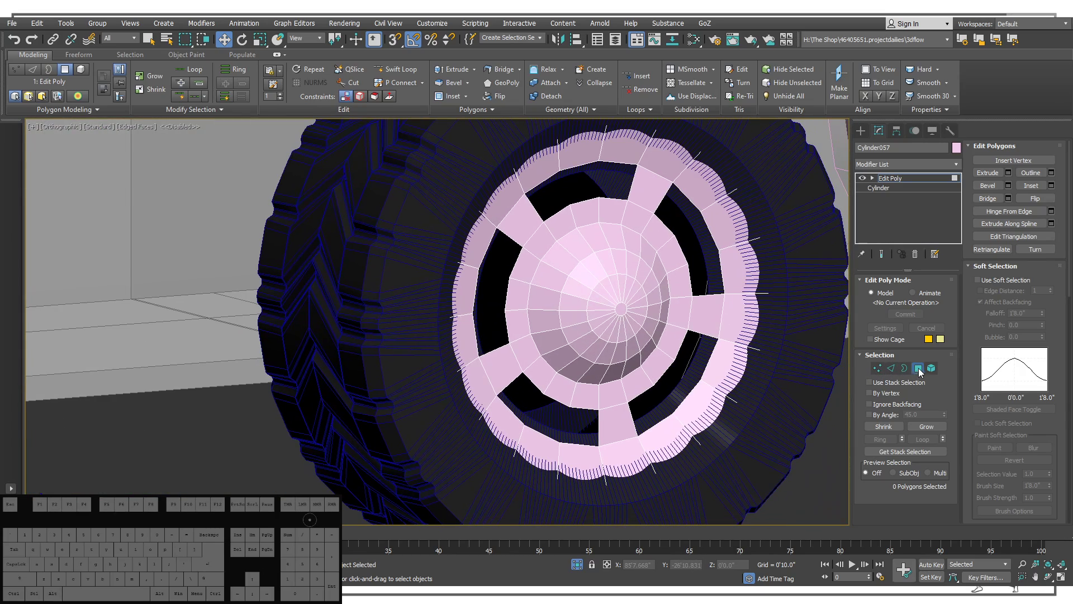
click(624, 311)
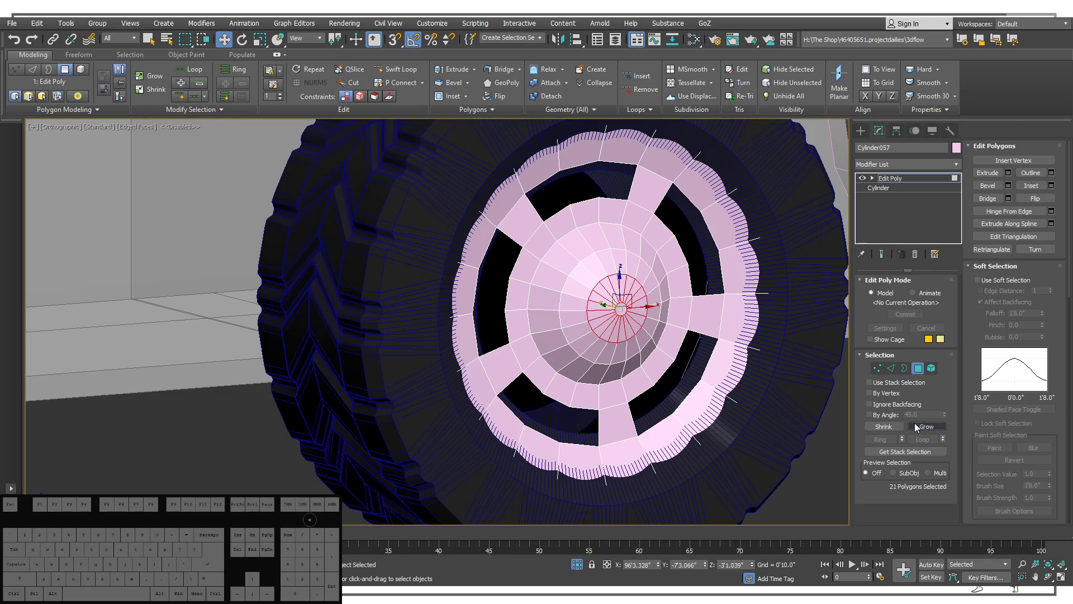
click(926, 427)
middle_drag(573, 308, 557, 354)
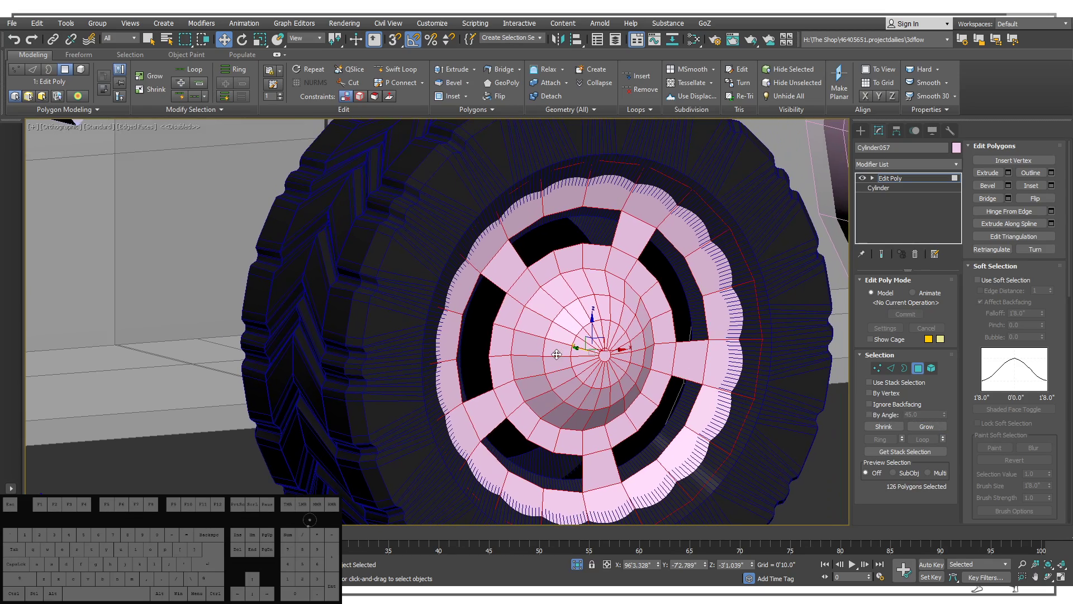
key(F3)
scroll(515, 309, down, 5)
alt+middle_drag(484, 278, 538, 283)
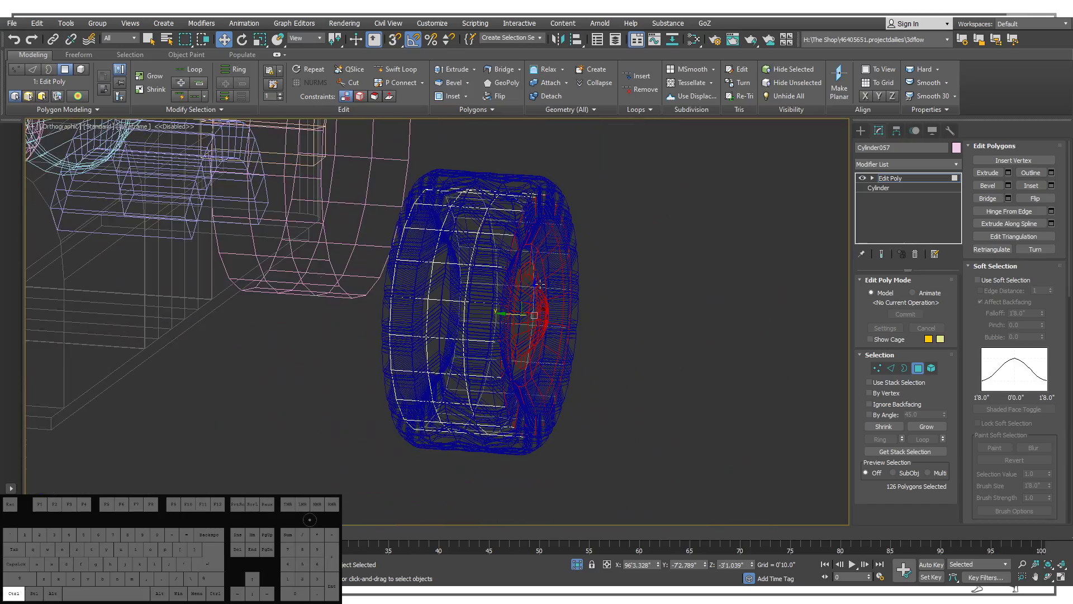
key(ctrl+d)
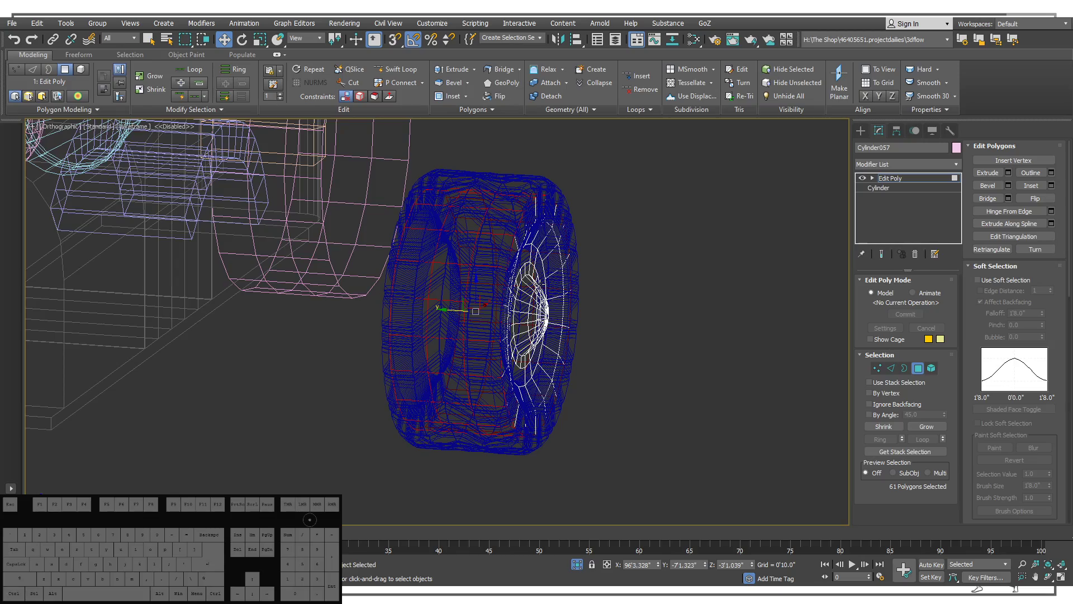
mouse_move(491, 304)
alt+middle_down()
mouse_move(470, 316)
mouse_move(459, 368)
mouse_move(541, 313)
mouse_move(440, 307)
mouse_move(434, 277)
mouse_move(458, 261)
mouse_move(611, 274)
mouse_move(663, 319)
mouse_move(646, 340)
mouse_move(600, 316)
mouse_move(783, 217)
alt+middle_up()
key(F3)
key(F4)
Add a Shell modifier to the spoked rim with an outer amount of 0 and an inner amount of 0.24 inches.
click(639, 260)
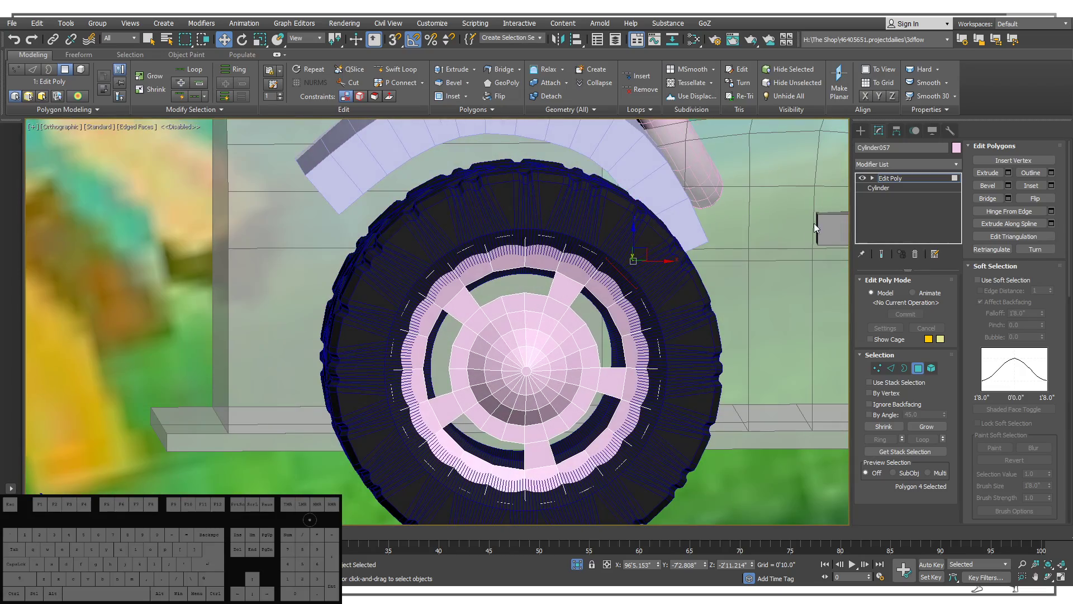
alt+middle_drag(593, 387, 726, 291)
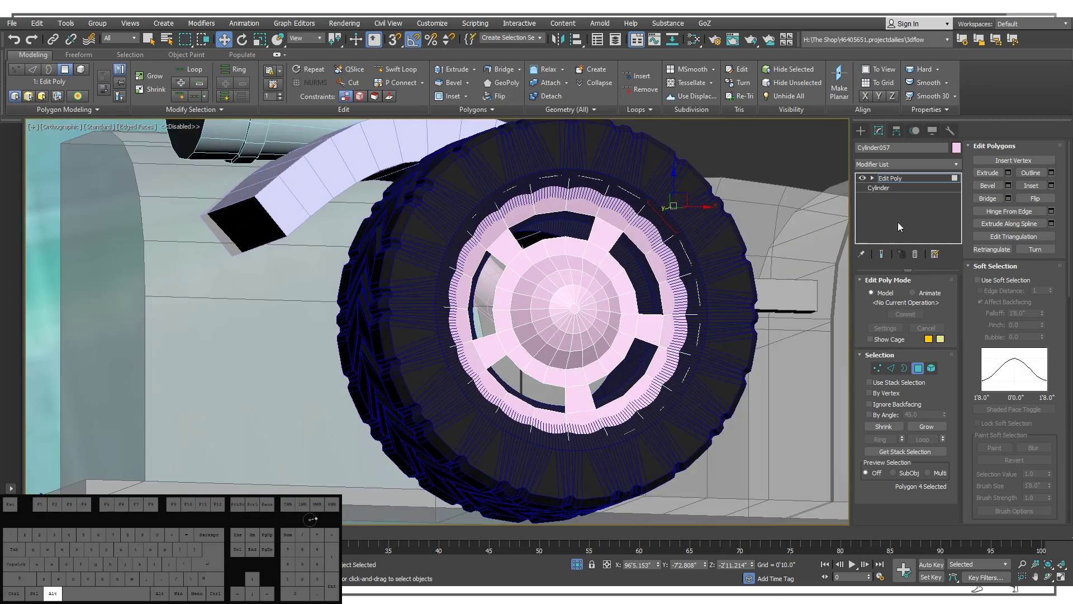
click(887, 161)
key(s)
key(s)
key(Return)
alt+middle_drag(631, 343, 778, 352)
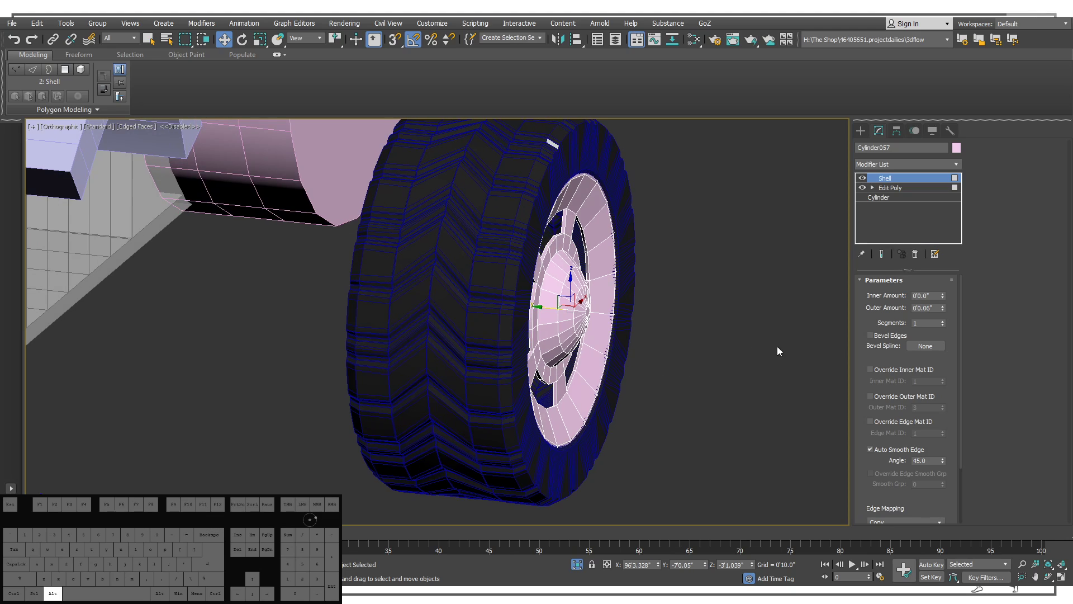
right_click(942, 308)
drag(943, 296, 931, 281)
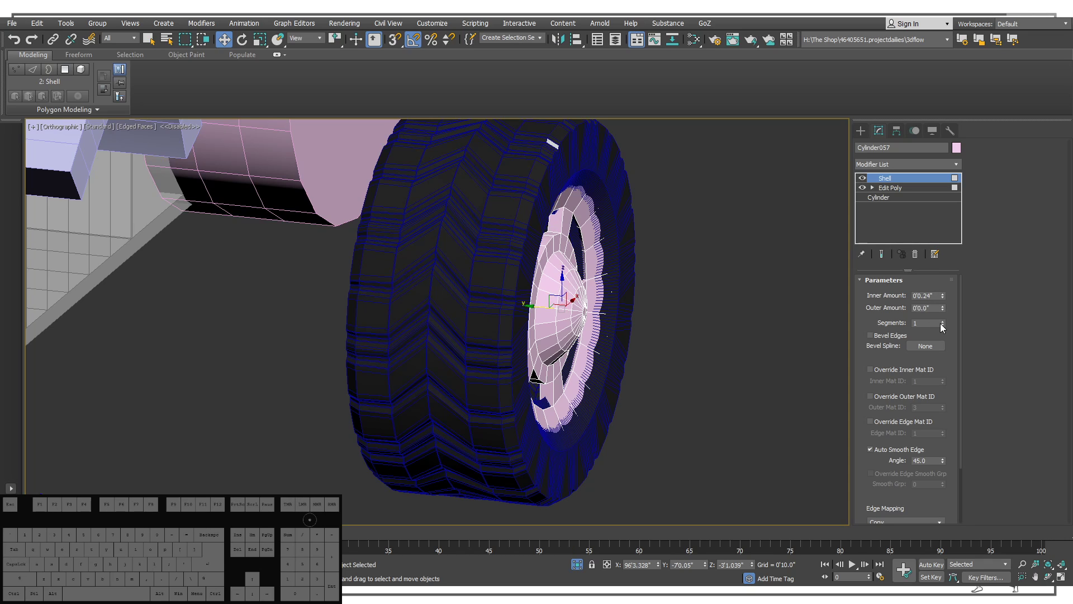
Set the rim's Shell segments to 4 and add a TurboSmooth modifier on top of it.
click(943, 320)
click(943, 320)
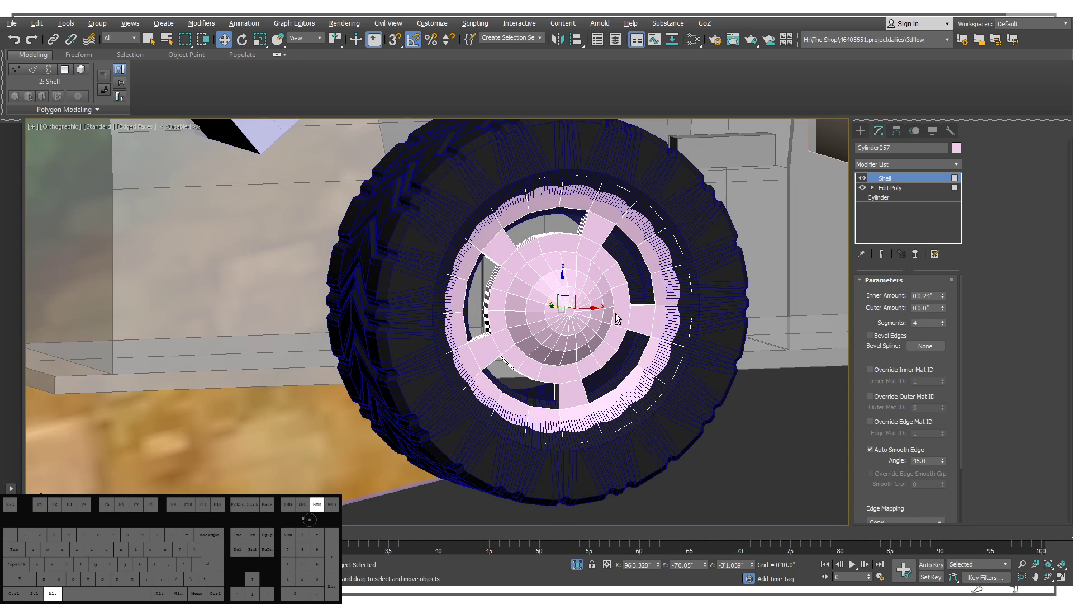
click(914, 165)
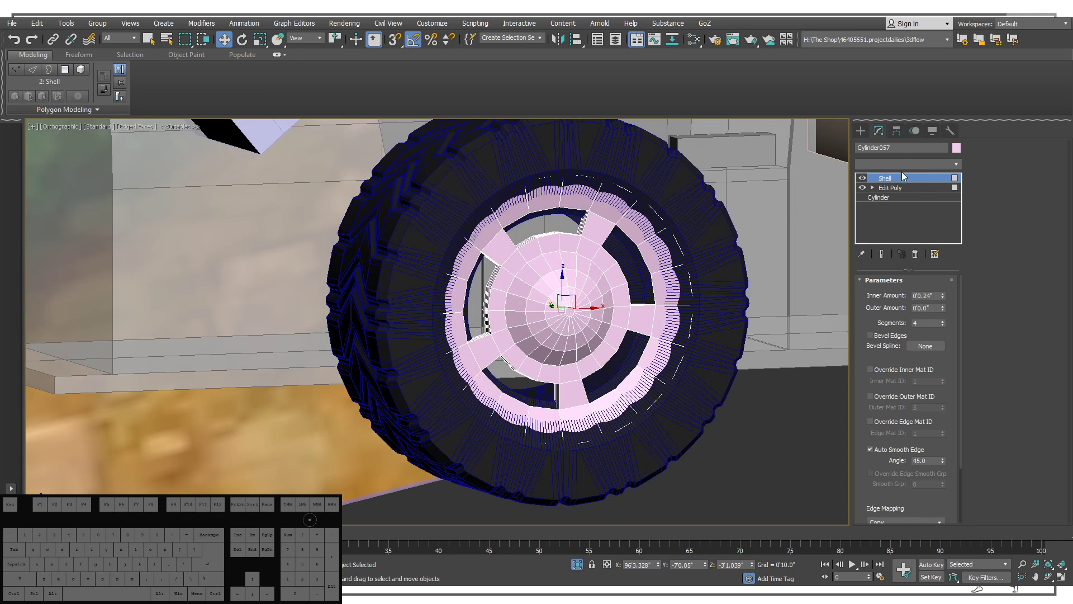
click(897, 393)
mouse_move(587, 329)
alt+middle_down()
mouse_move(673, 345)
mouse_move(599, 325)
mouse_move(585, 335)
alt+middle_up()
scroll(621, 340, down, 5)
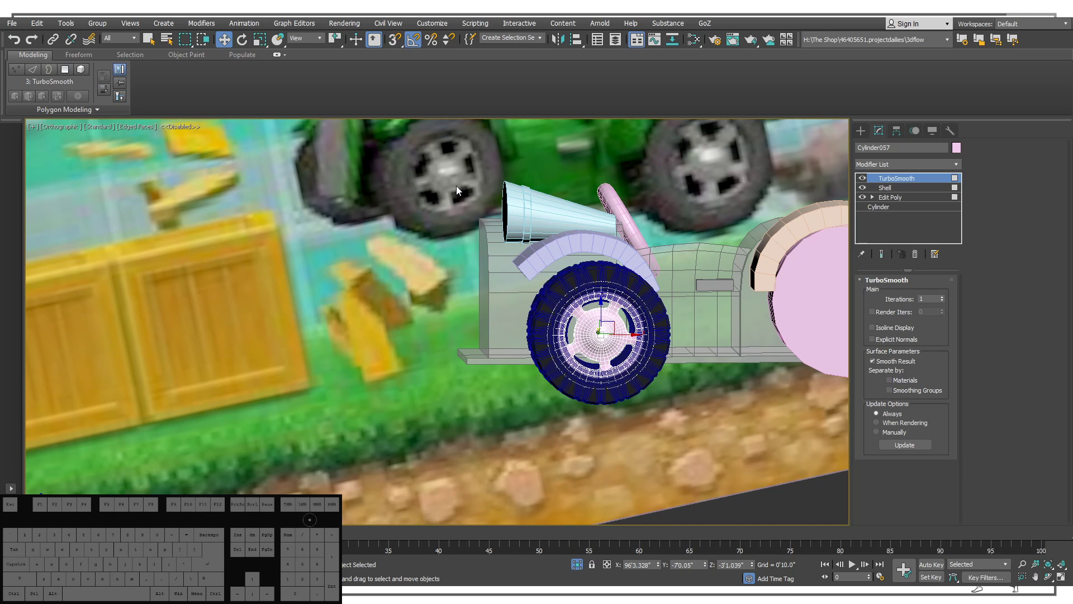
scroll(604, 386, up, 6)
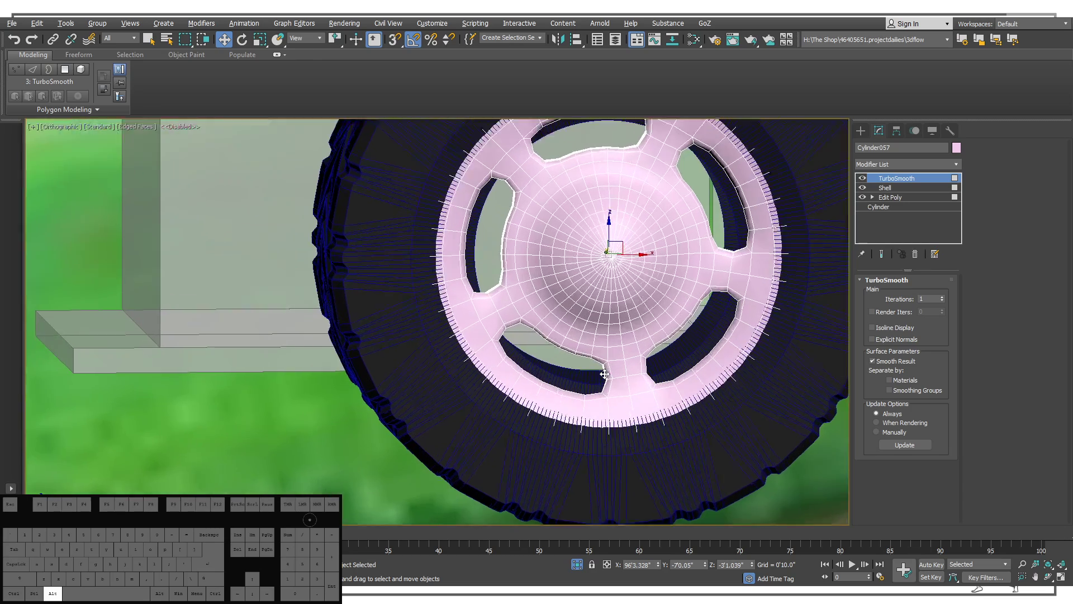
In the rim's Edit Poly level, connect the side edges of all five spokes with two cross edges each, spread toward the spoke ends.
click(890, 197)
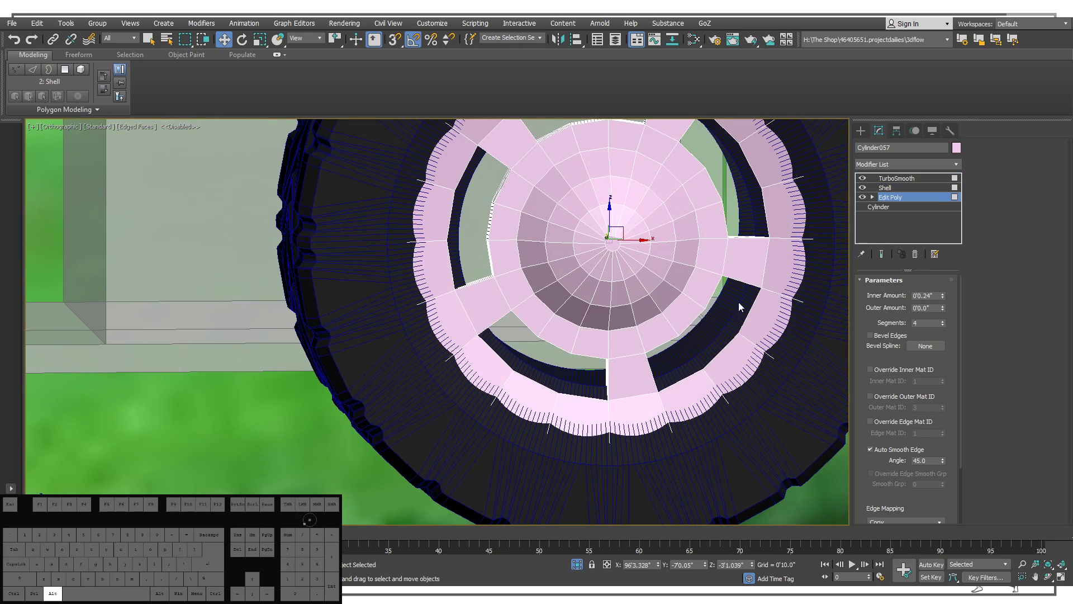
key(4)
alt+middle_drag(773, 253, 624, 394)
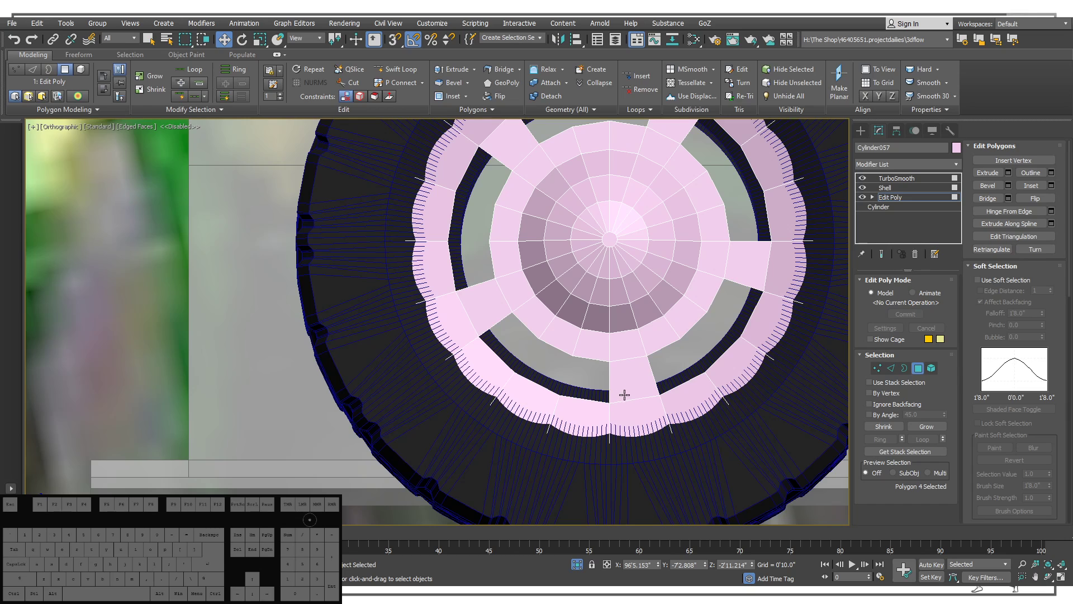
click(616, 381)
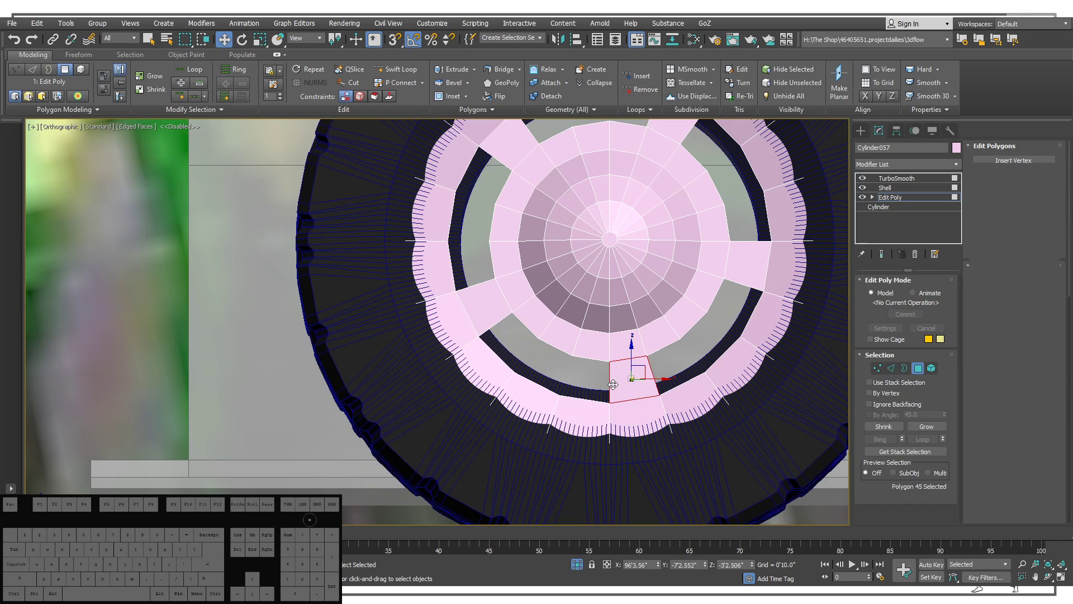
key(2)
click(613, 383)
ctrl+click(493, 326)
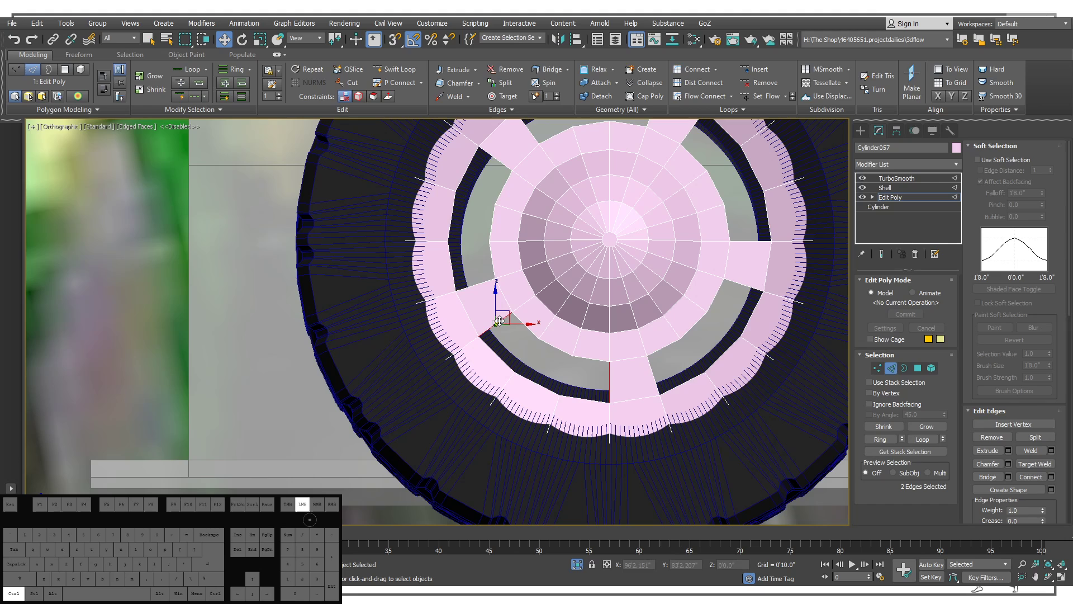
ctrl+click(501, 160)
middle_drag(703, 142, 692, 183)
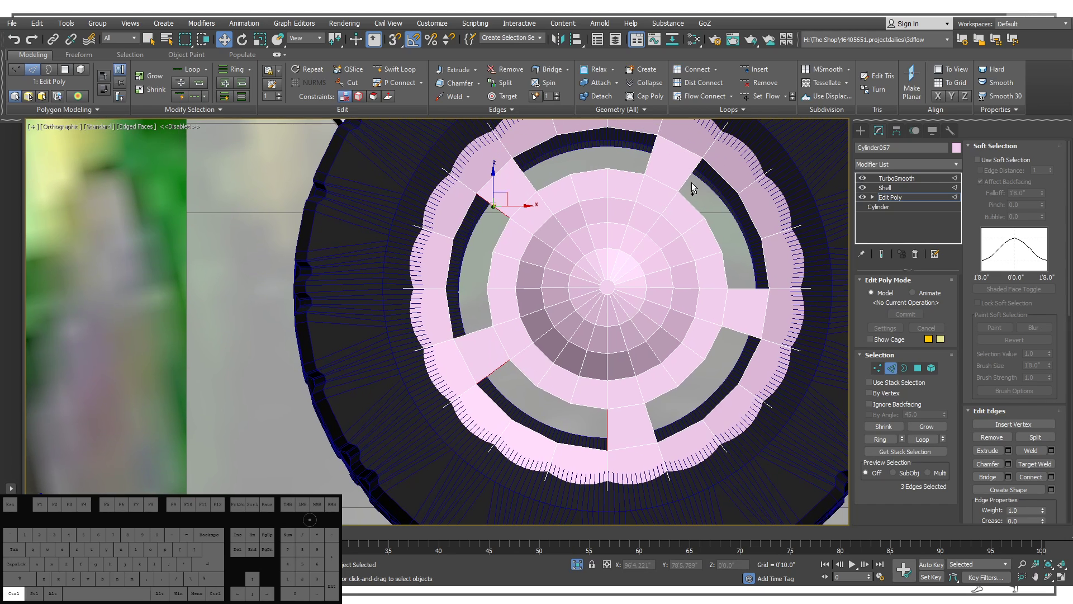
ctrl+click(693, 177)
ctrl+click(747, 287)
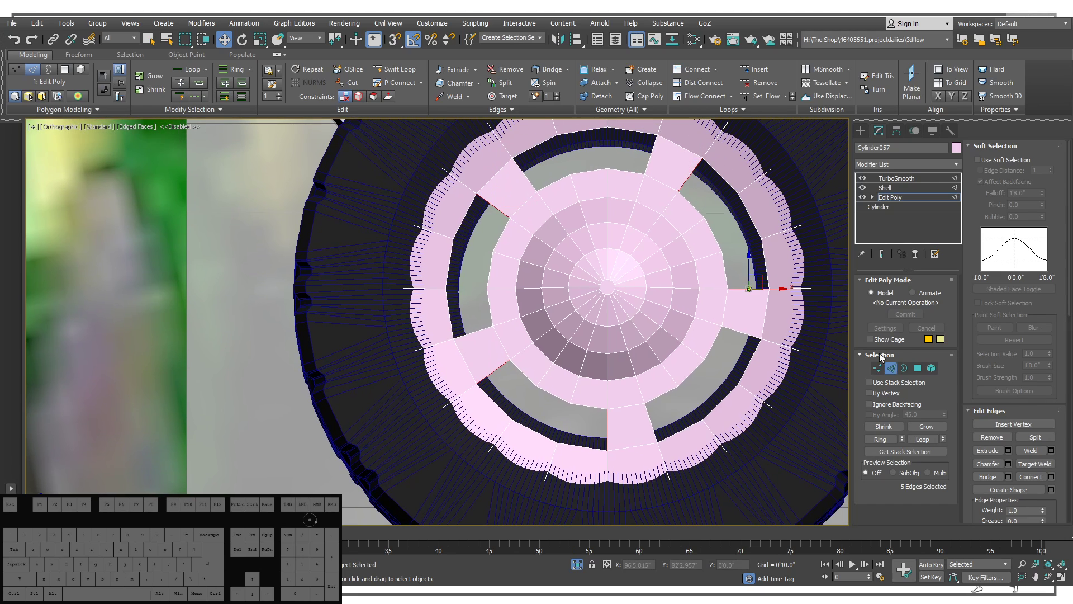
click(875, 437)
key(ctrl+shift+e)
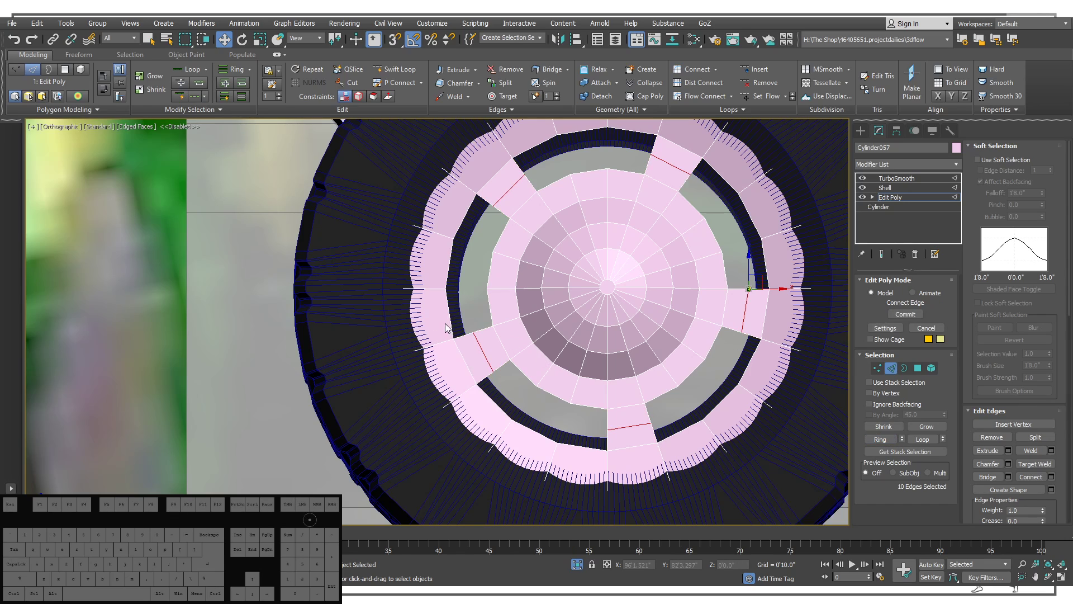
drag(444, 342, 447, 200)
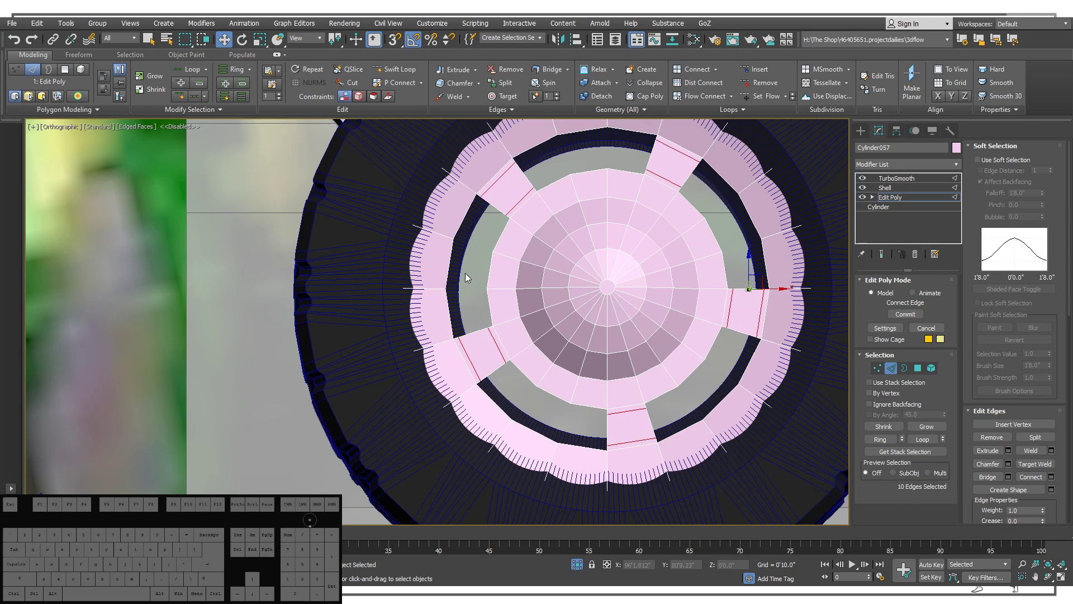
click(892, 178)
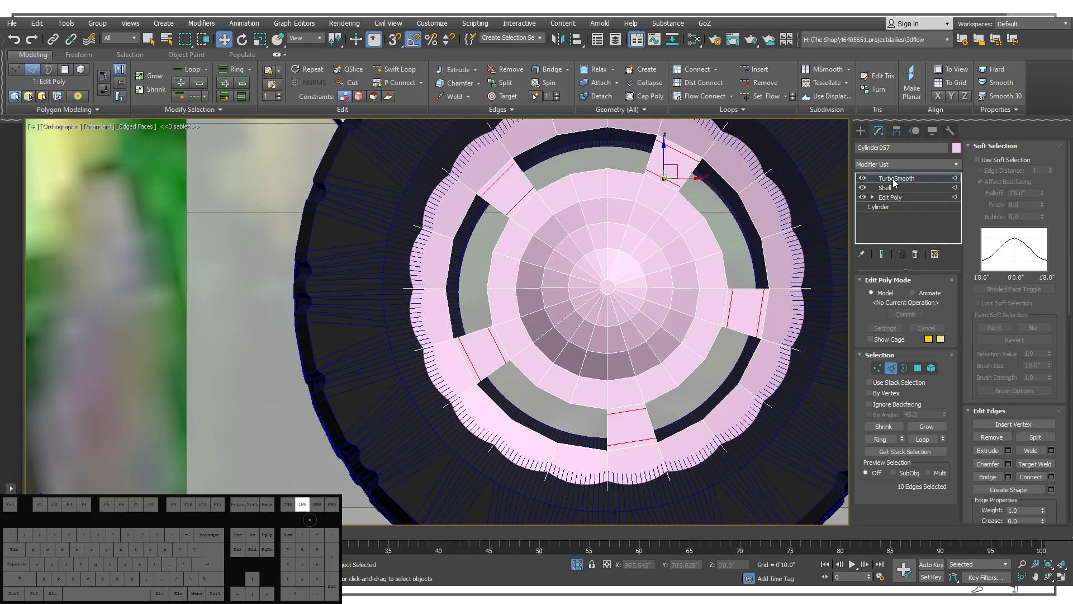
Turn off the edged-faces display and examine the smoothed rim and tire from several angles and against the reference.
alt+middle_drag(506, 290, 661, 434)
scroll(469, 319, down, 4)
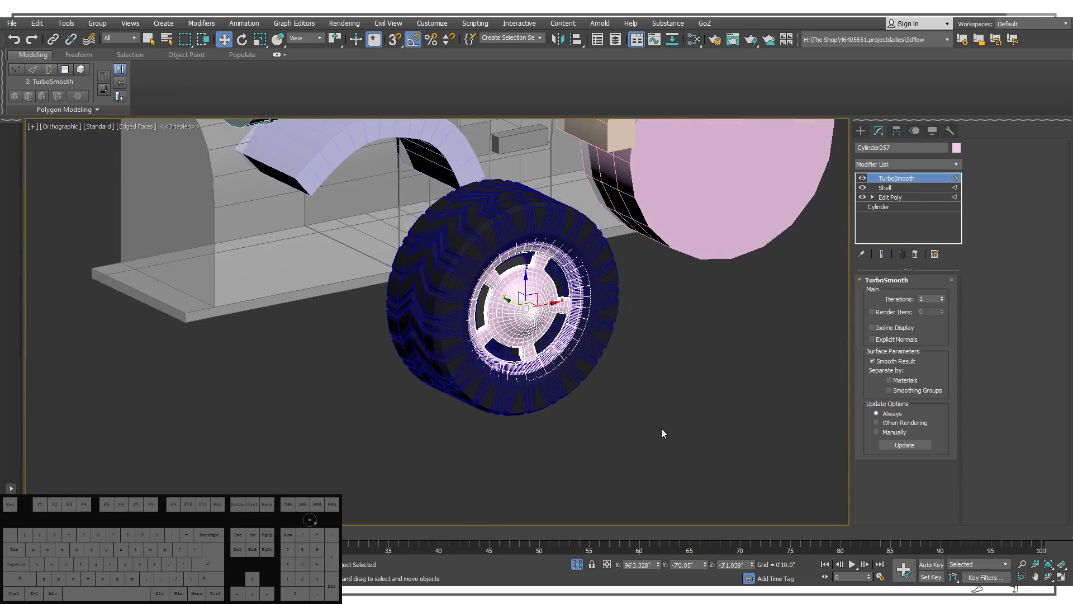
click(661, 434)
middle_drag(573, 360, 541, 359)
key(F3)
key(F3)
key(F4)
scroll(598, 416, down, 2)
scroll(541, 359, down, 3)
alt+middle_drag(541, 359, 373, 280)
scroll(373, 280, up, 2)
middle_drag(690, 403, 432, 389)
scroll(607, 435, up, 2)
scroll(608, 402, up, 4)
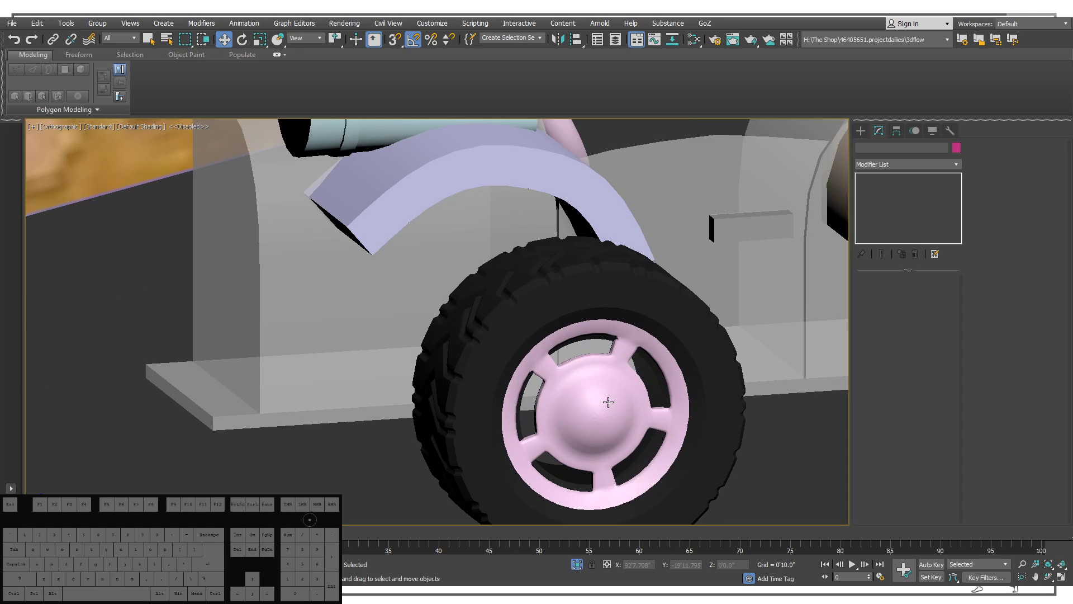
scroll(605, 395, down, 5)
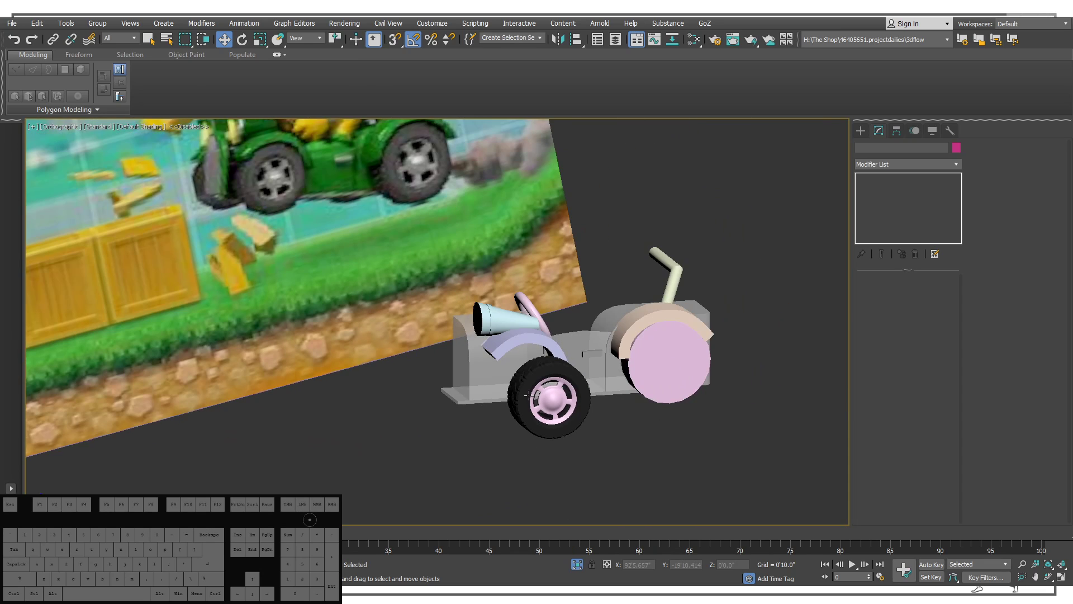
scroll(546, 402, up, 1)
Create a light grey material in the Material Editor and assign it to the front wheel rim.
click(544, 412)
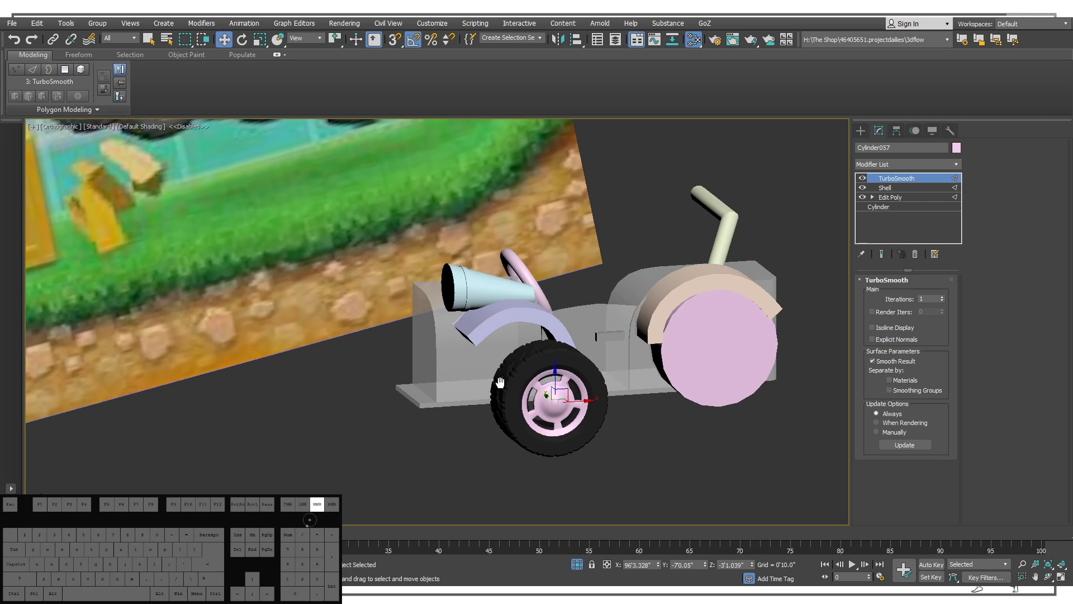
middle_click(558, 335)
middle_drag(496, 343, 496, 343)
middle_click(524, 257)
middle_drag(431, 331, 678, 283)
middle_click(423, 317)
middle_click(506, 294)
middle_drag(520, 303, 495, 341)
middle_drag(413, 337, 468, 297)
middle_drag(468, 296, 515, 268)
middle_click(606, 238)
middle_click(551, 204)
middle_click(515, 284)
middle_click(634, 132)
middle_click(538, 369)
middle_click(595, 396)
middle_click(583, 267)
middle_click(543, 344)
middle_click(550, 392)
middle_click(531, 249)
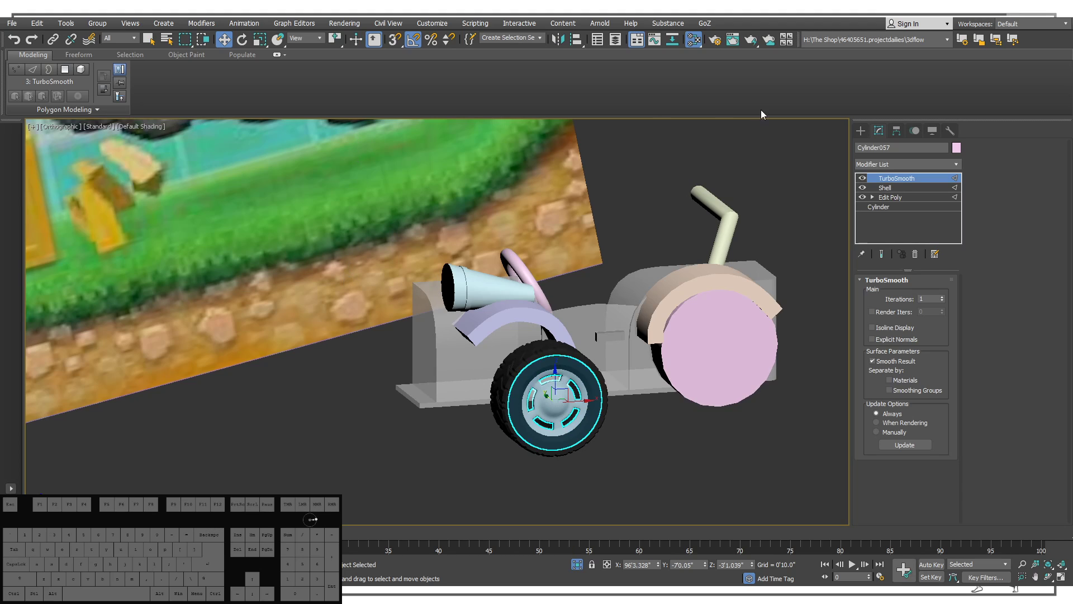
alt+middle_drag(620, 385, 539, 389)
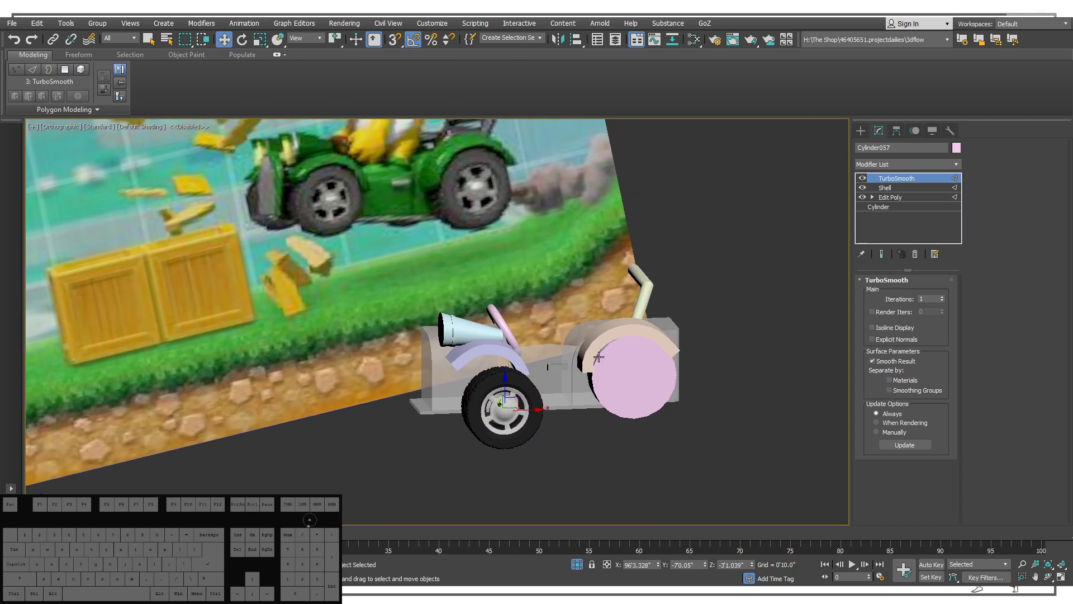
alt+middle_drag(525, 410, 472, 379)
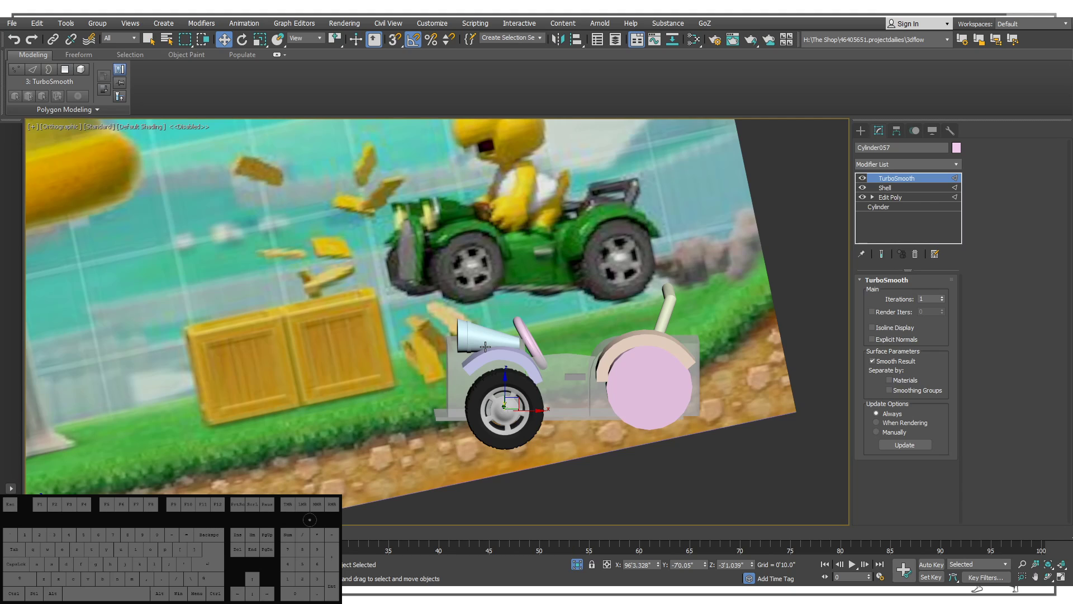
click(453, 374)
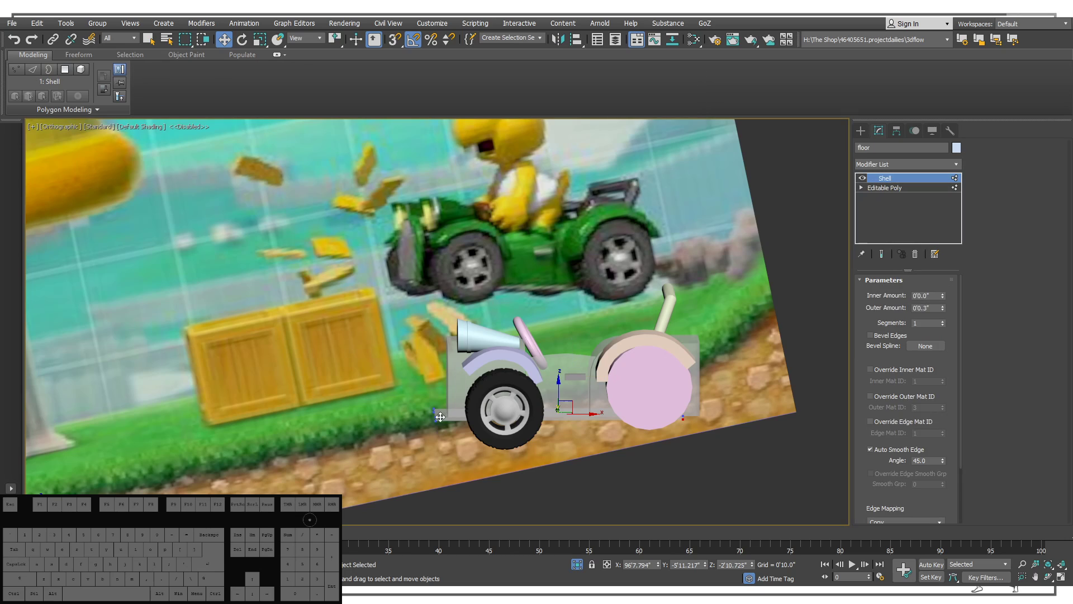
ctrl+click(447, 418)
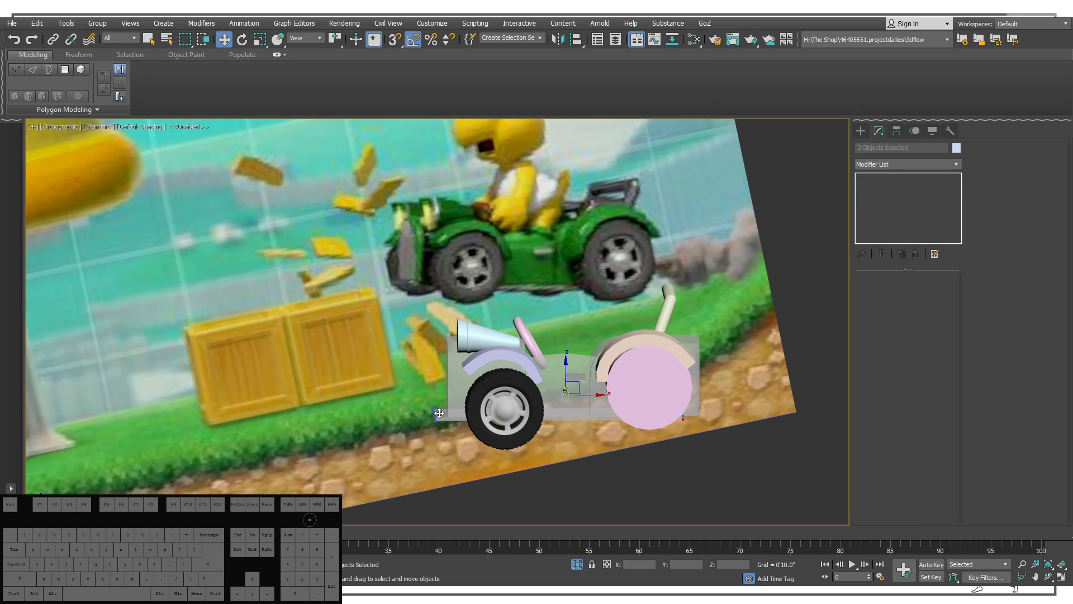
click(439, 413)
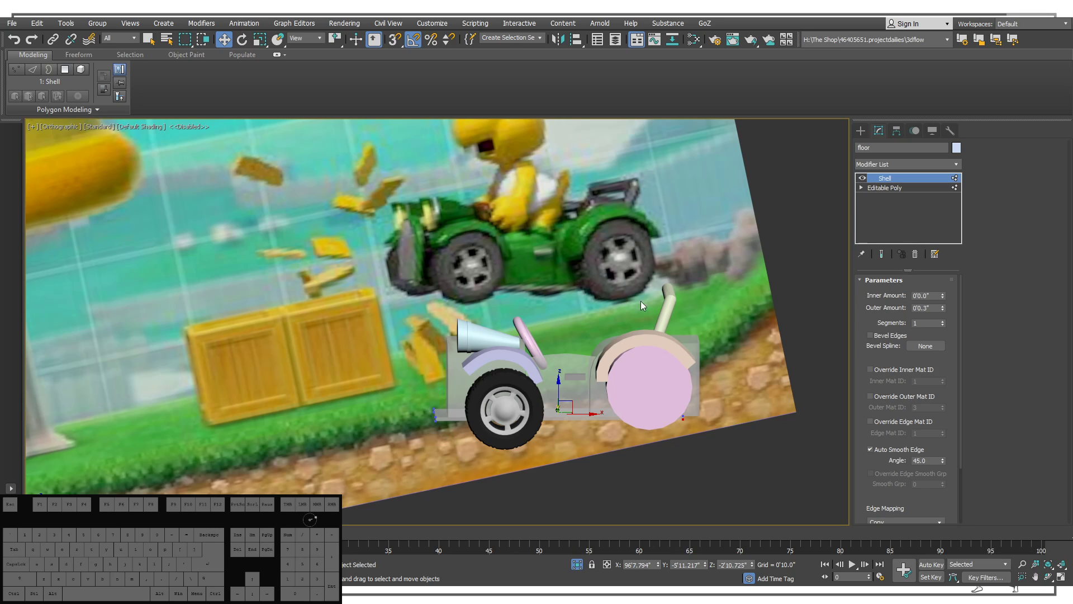
middle_drag(600, 343, 846, 150)
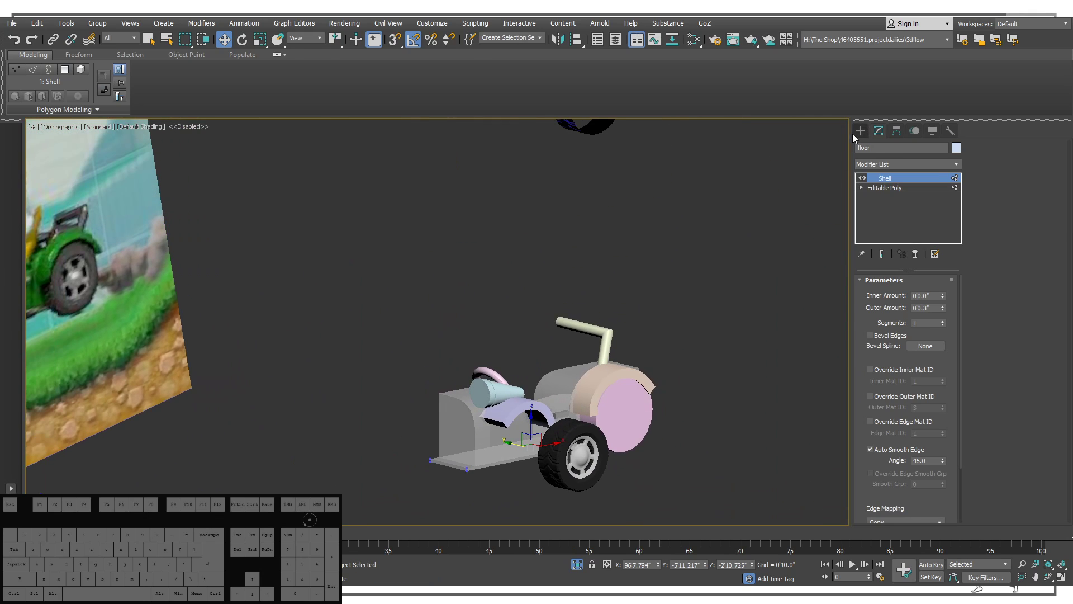
Select the front tire and its rim, and clone them along X in the Front view onto the rear wheel's position.
click(861, 130)
click(586, 442)
ctrl+click(588, 440)
alt+middle_drag(588, 440, 563, 454)
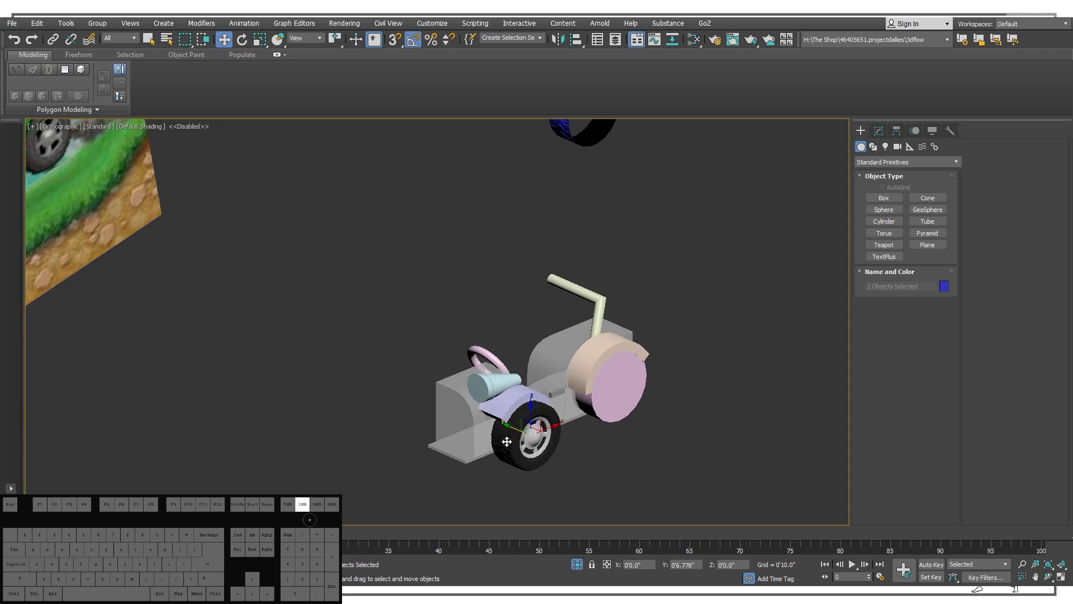
key(z)
alt+middle_drag(620, 423, 410, 421)
scroll(410, 422, down, 8)
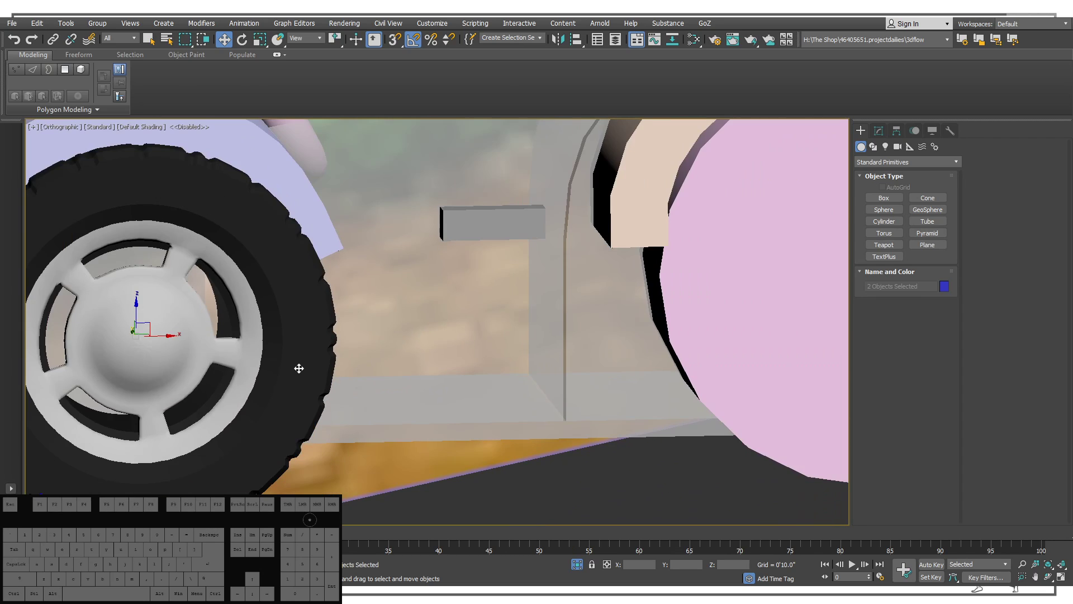
key(f)
key(z)
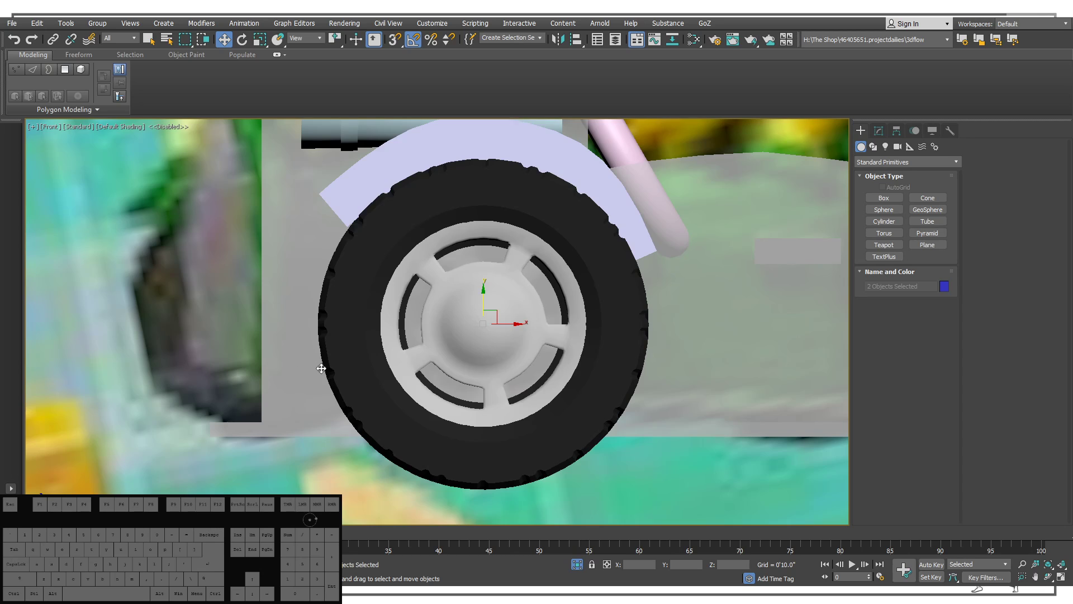
scroll(297, 321, down, 3)
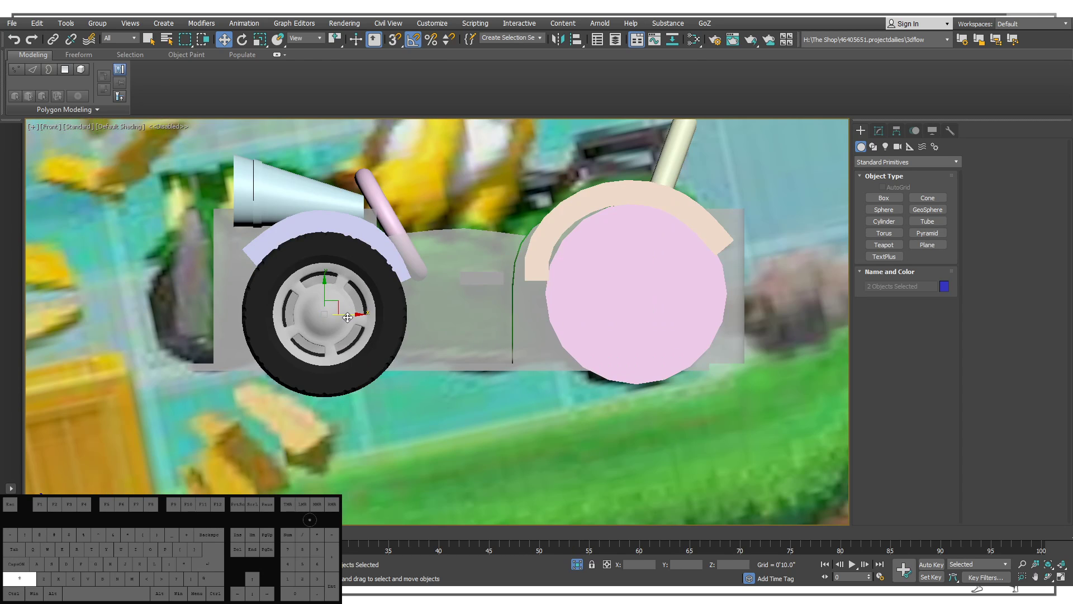
shift+drag(347, 317, 656, 326)
middle_drag(608, 310, 614, 327)
Uniformly scale up the copied rear wheel to the size of the placeholder cylinder behind it.
key(r)
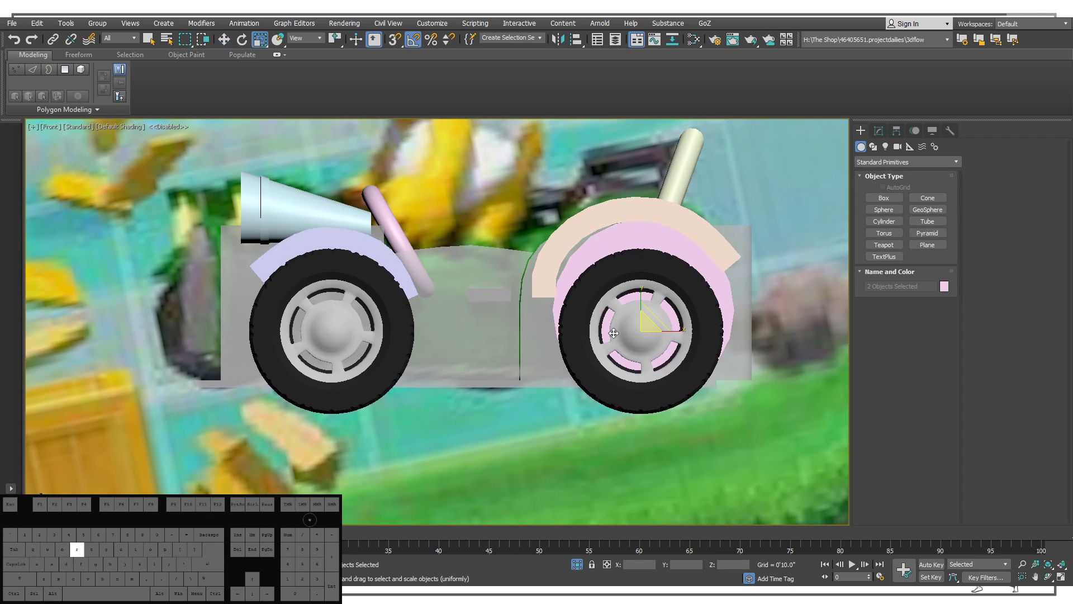
drag(647, 325, 657, 308)
key(w)
Delete the pink placeholder cylinder behind the rear rim.
alt+middle_drag(658, 308, 692, 331)
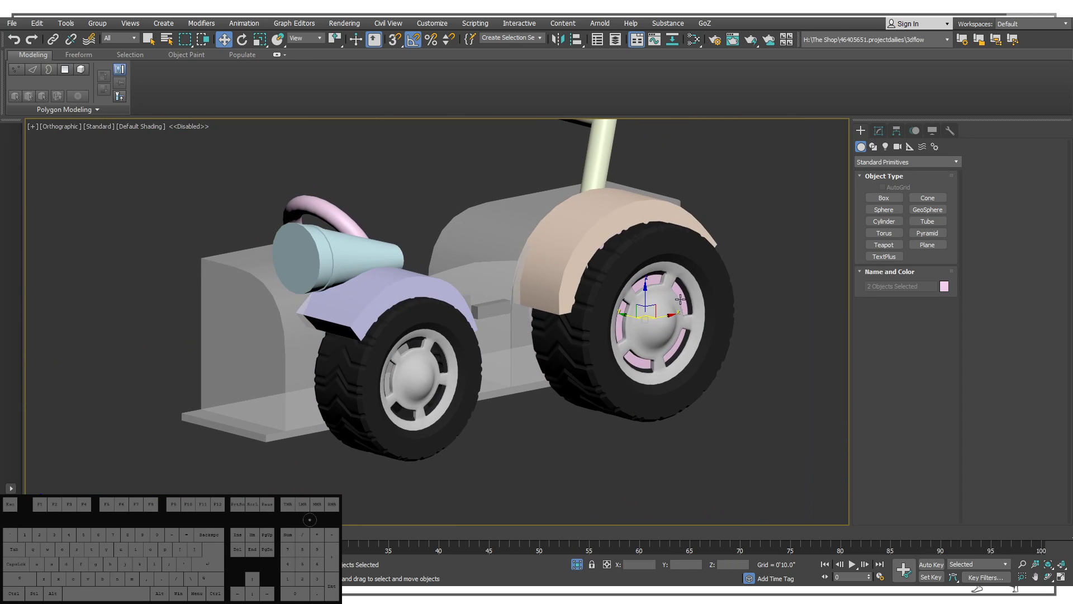
click(681, 300)
key(Delete)
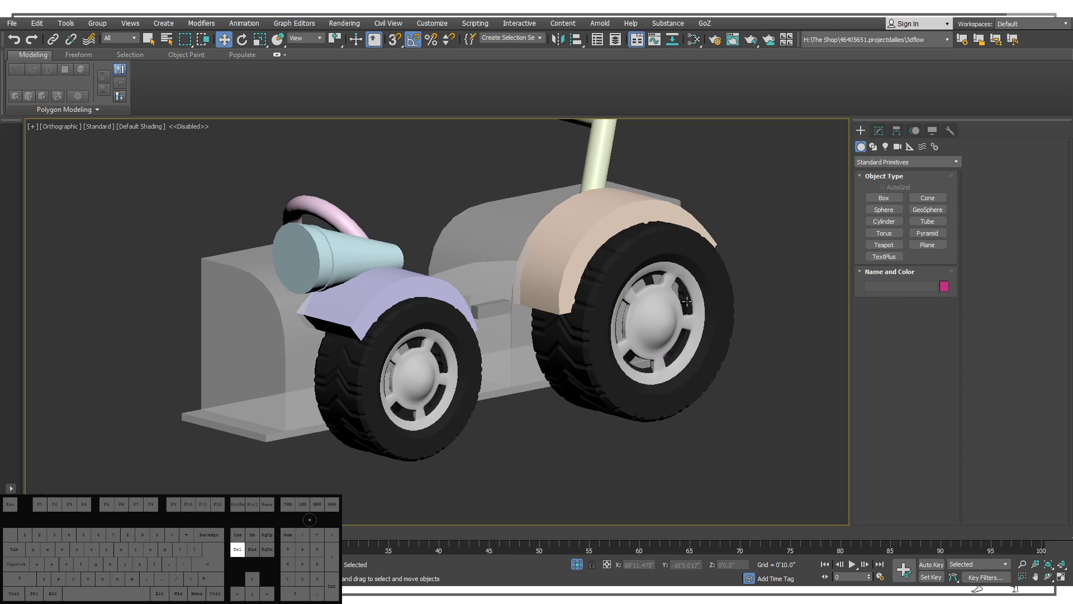
Shift the rear fender slightly over the enlarged rear wheel and view the kart in perspective.
click(562, 248)
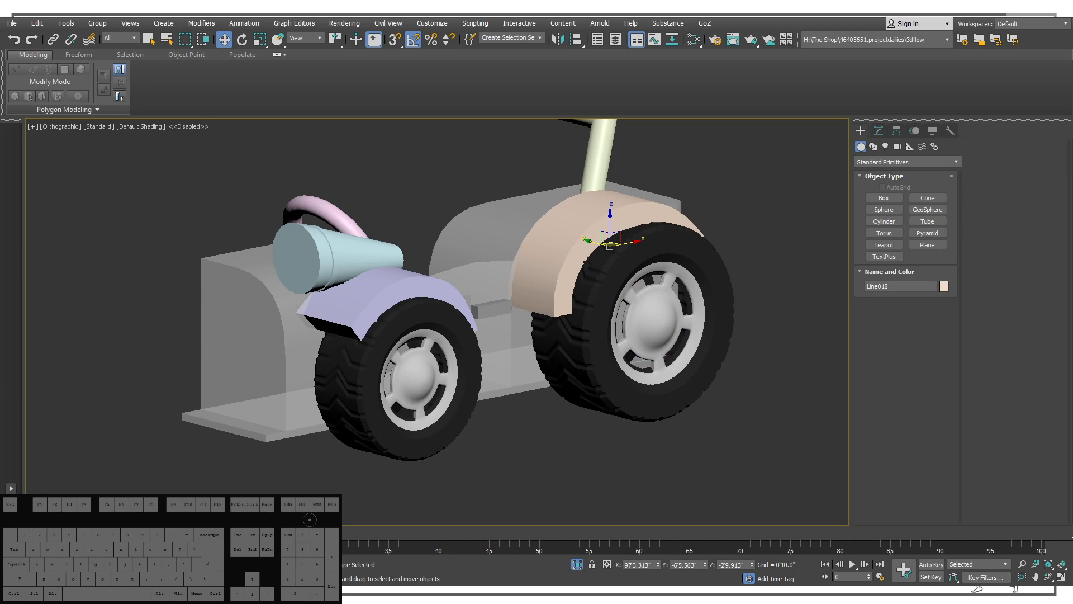
alt+middle_drag(587, 261, 608, 239)
key(p)
key(z)
scroll(517, 233, down, 5)
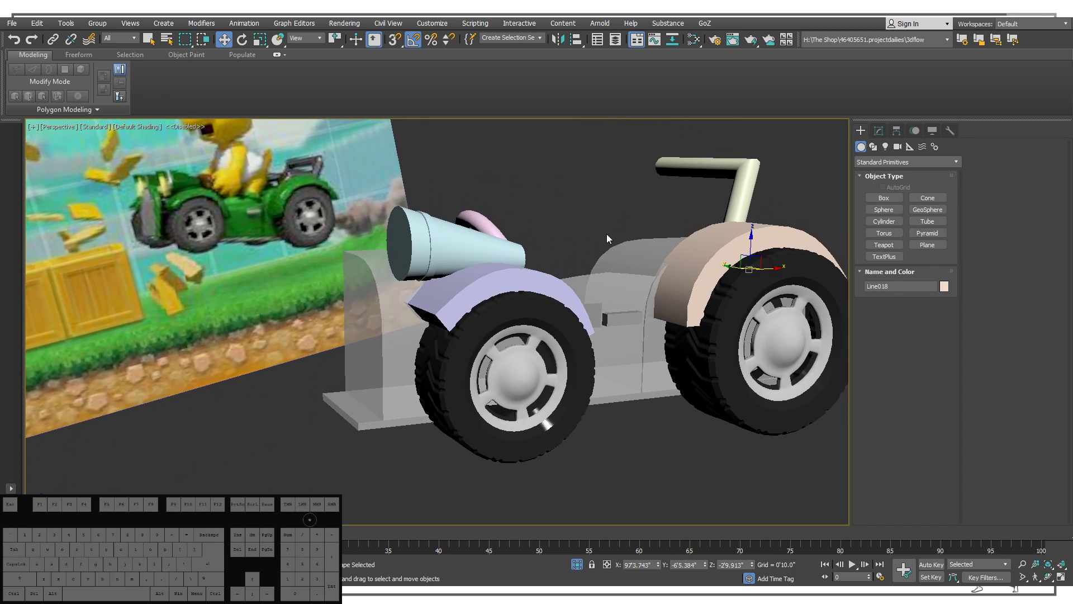